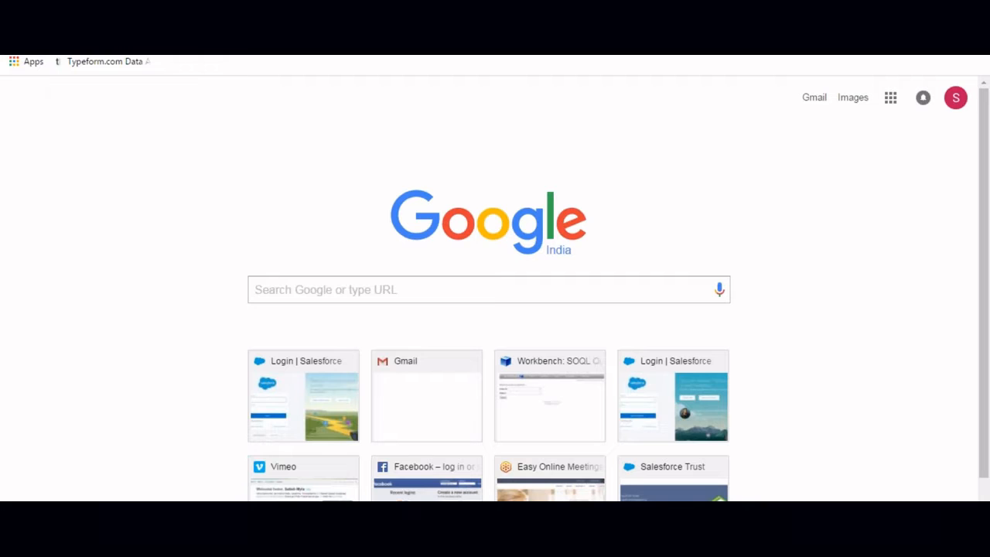
# Step: Go to the Salesforce login page by entering 'login' in a new Chrome tab
pyautogui.write('login')
pyautogui.press('Return')
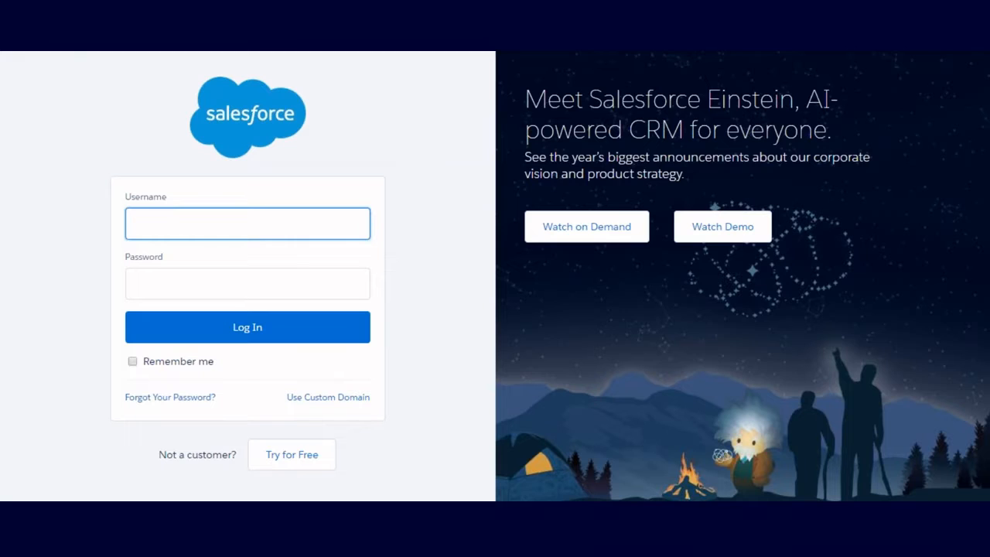
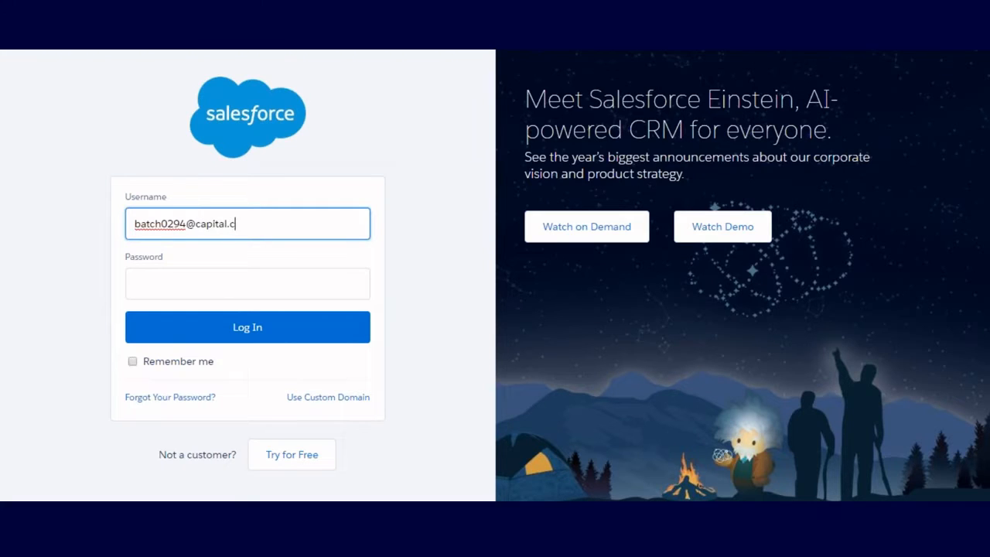
# Step: Log in with the account's username and password to reach Force.com Home
pyautogui.press('Tab')
pyautogui.write('***********')
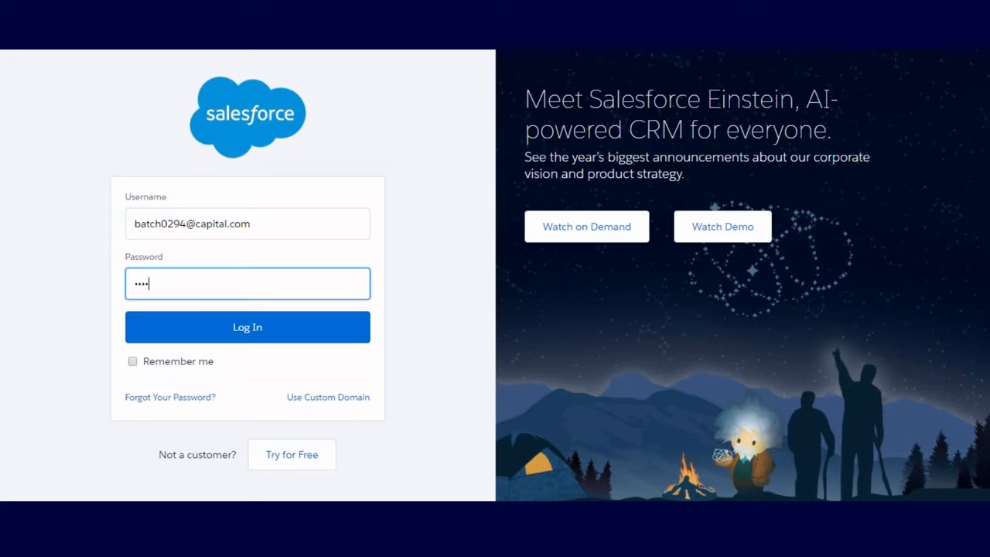
pyautogui.write('*')
pyautogui.click(194, 331)
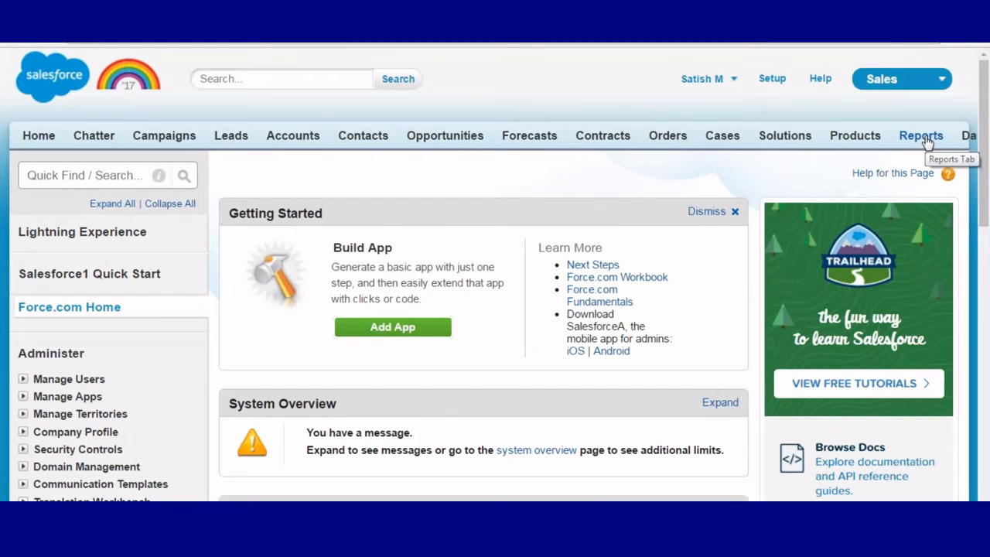
# Step: Preview the Other Reports report types in the new-report chooser, then cancel back to Reports & Dashboards
pyautogui.click(922, 137)
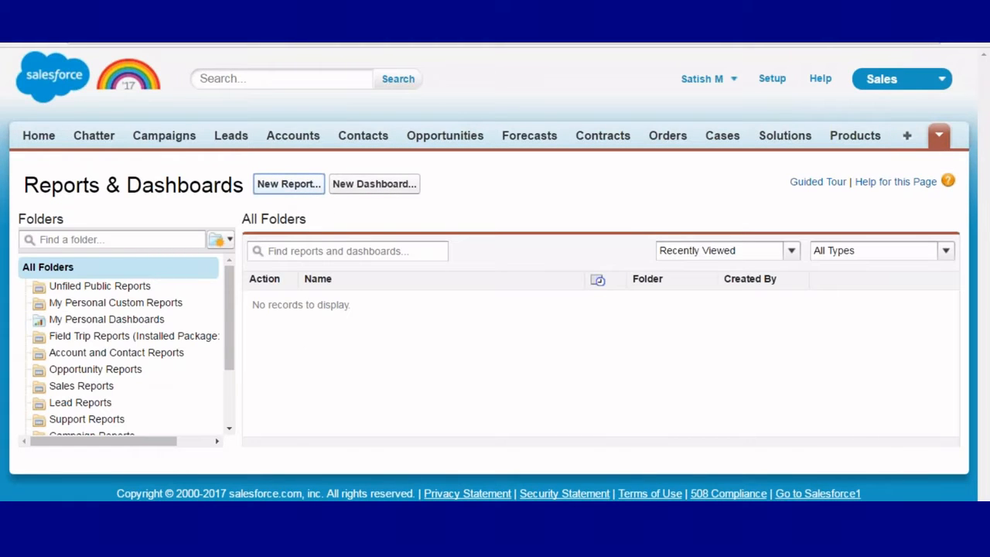
pyautogui.click(284, 184)
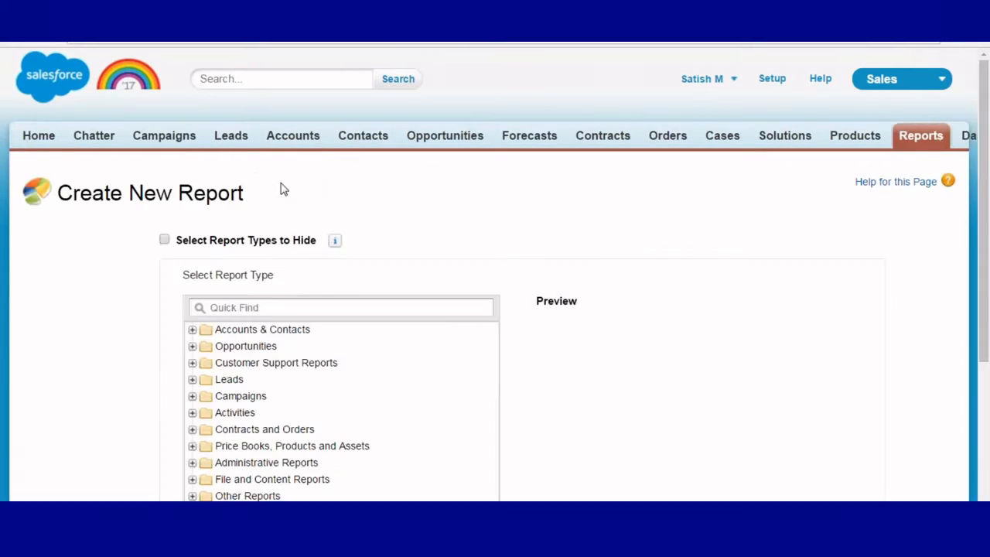
pyautogui.scroll(-5, 283, 190)
pyautogui.click(200, 287)
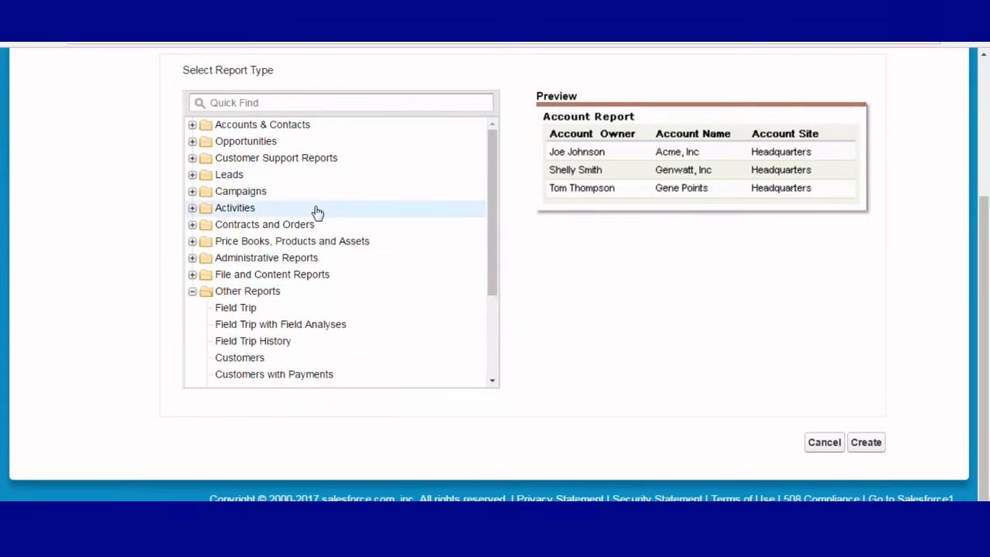
pyautogui.scroll(-3, 394, 254)
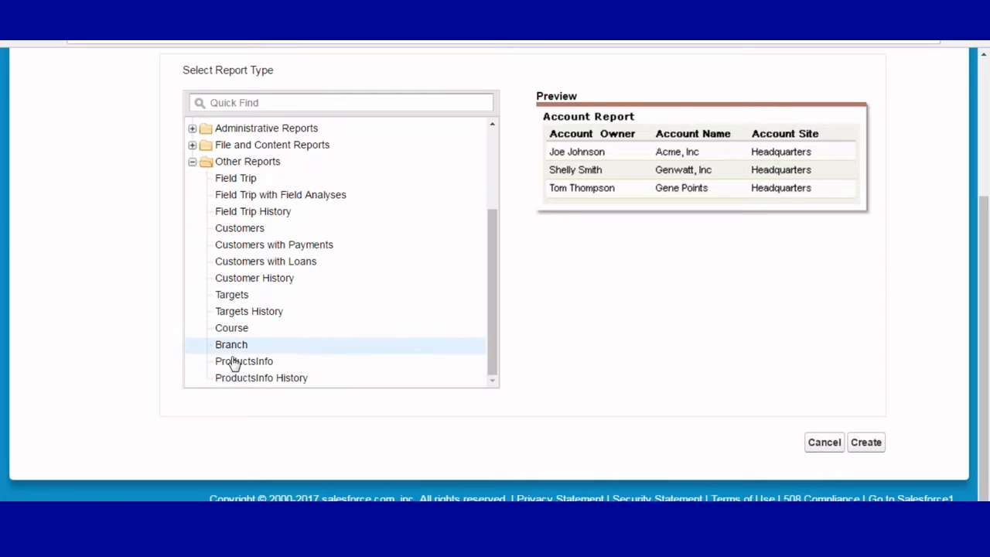
pyautogui.click(824, 442)
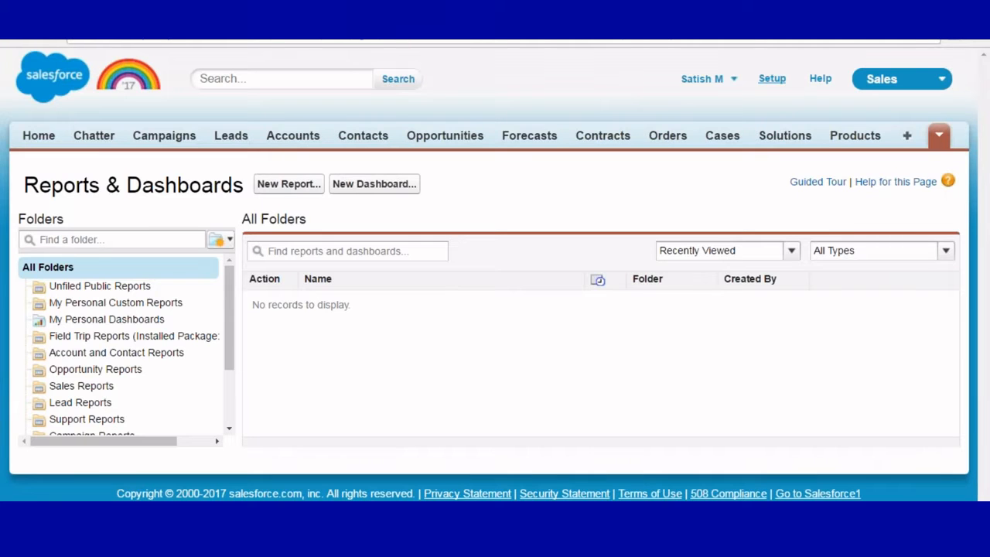
pyautogui.click(771, 78)
# Step: Open the Custom Objects list under Setup > Build > Create > Objects
pyautogui.scroll(-5, 495, 271)
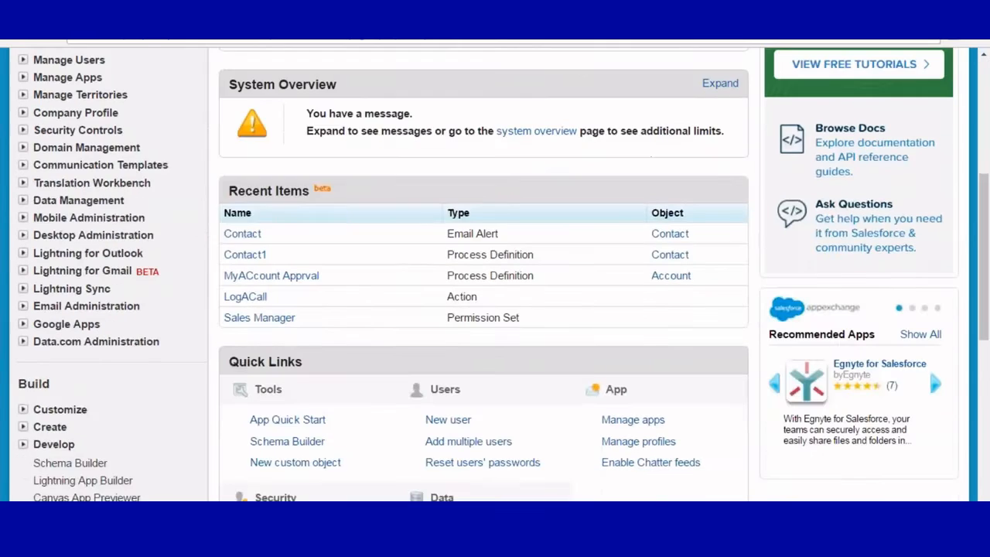
pyautogui.scroll(-3, 27, 225)
pyautogui.click(24, 239)
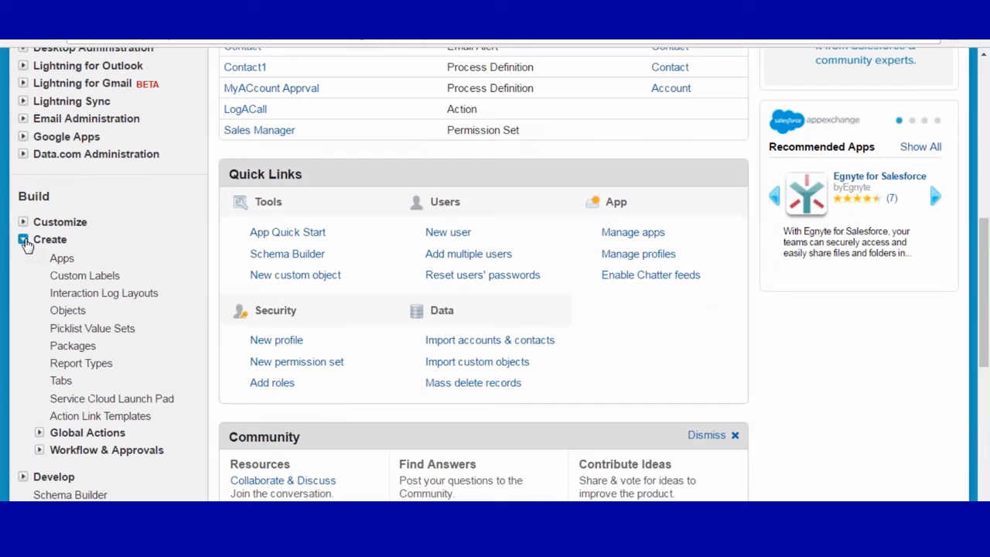
pyautogui.click(66, 312)
pyautogui.scroll(-1, 218, 198)
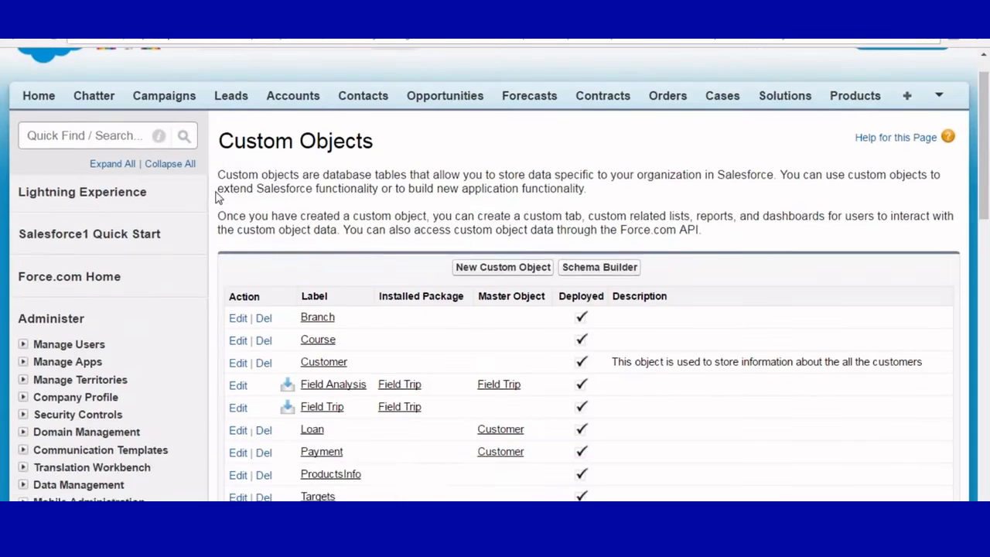
pyautogui.scroll(-4, 320, 166)
pyautogui.scroll(1, 325, 184)
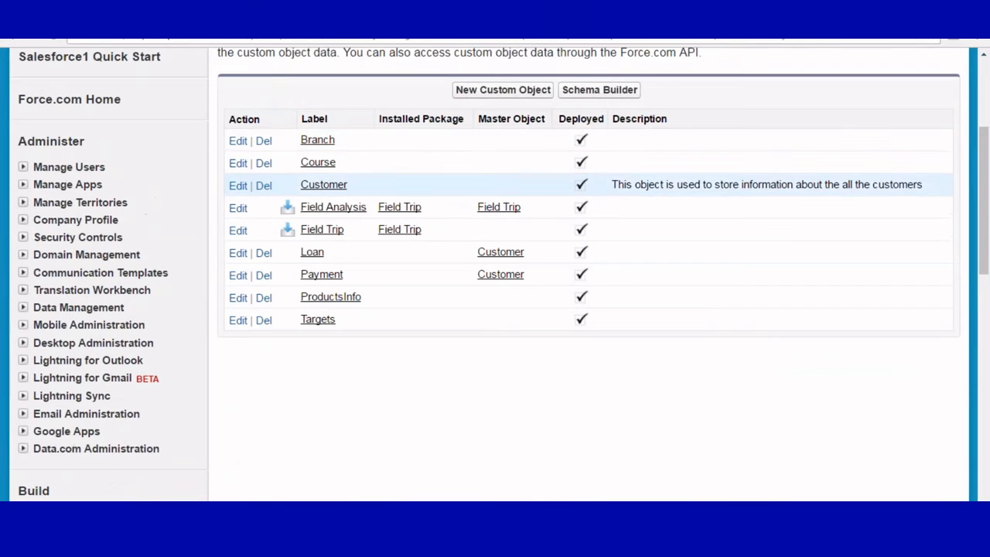
# Step: Uncheck Allow Reports on the Customer object and save it
pyautogui.click(238, 186)
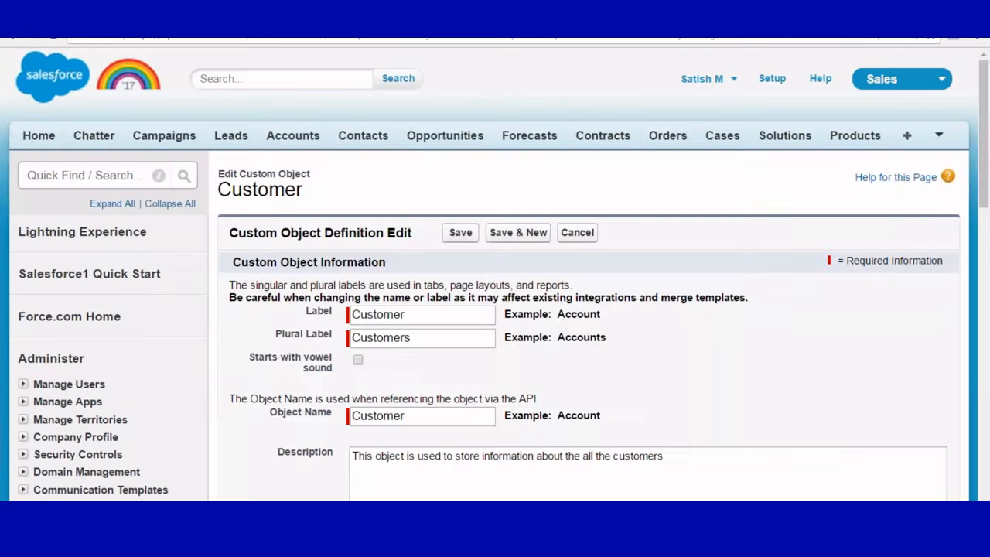
pyautogui.scroll(-8, 354, 172)
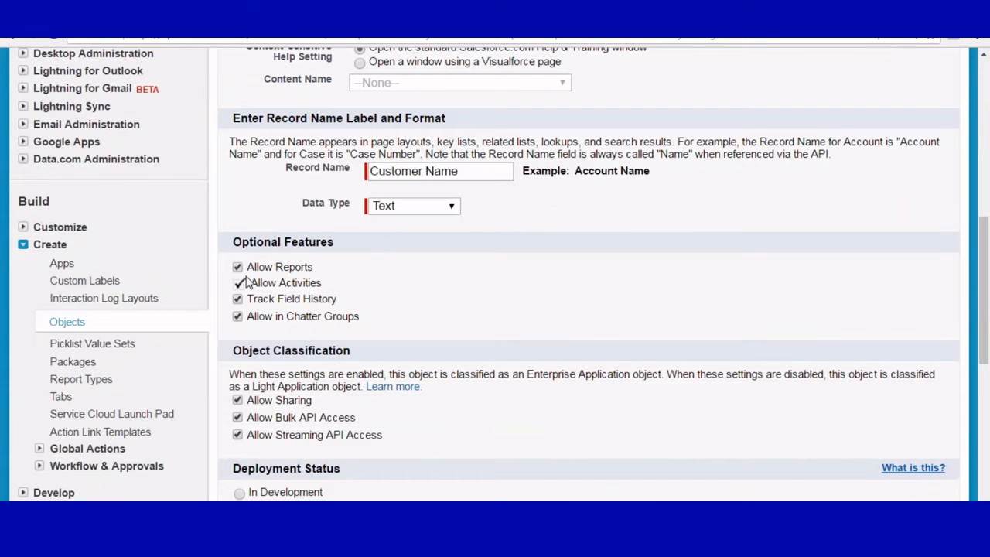
pyautogui.click(237, 267)
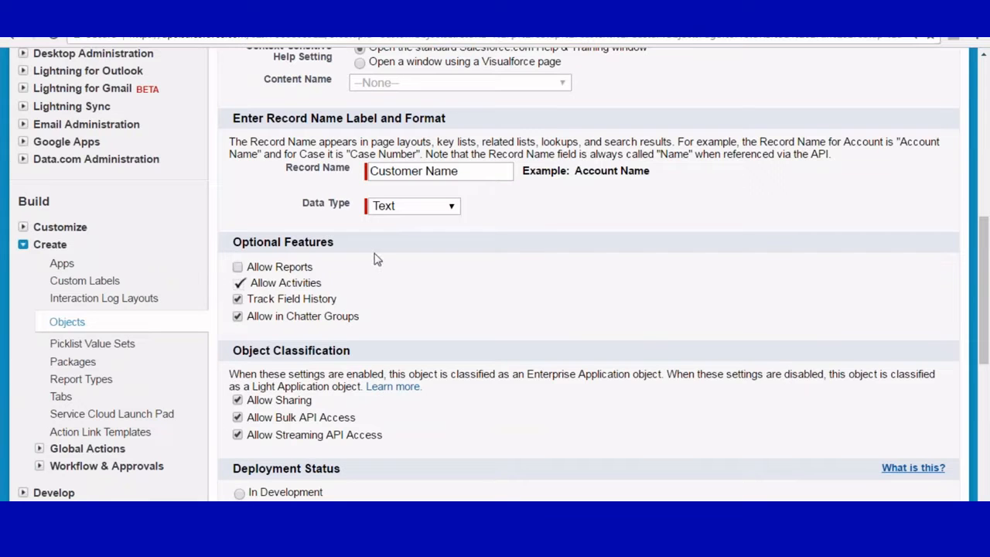
pyautogui.scroll(-4, 656, 280)
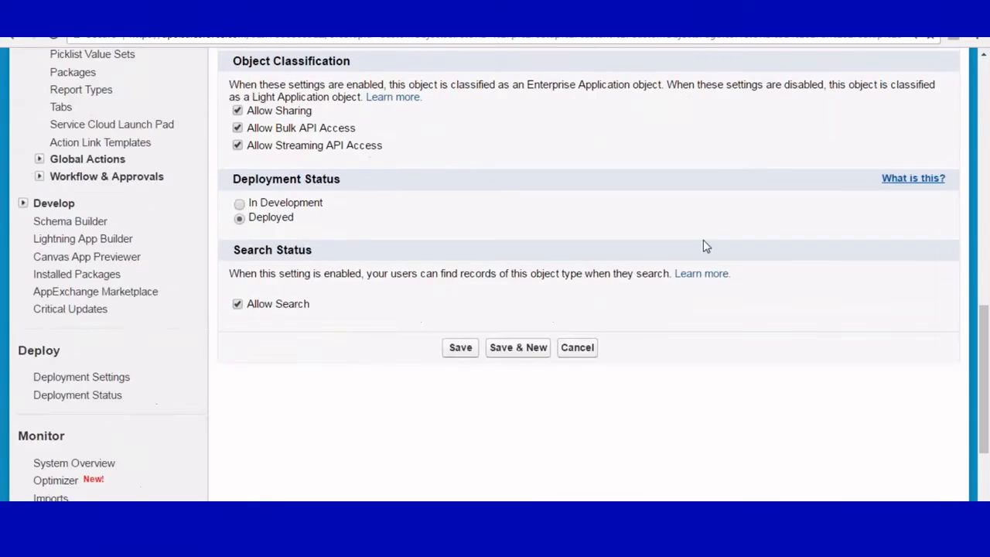
pyautogui.scroll(8, 703, 246)
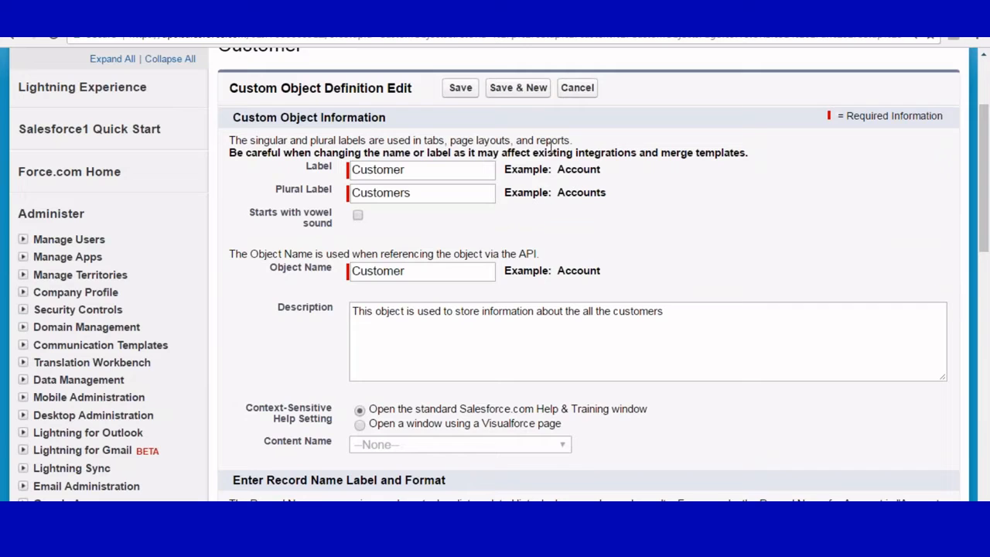
pyautogui.click(460, 88)
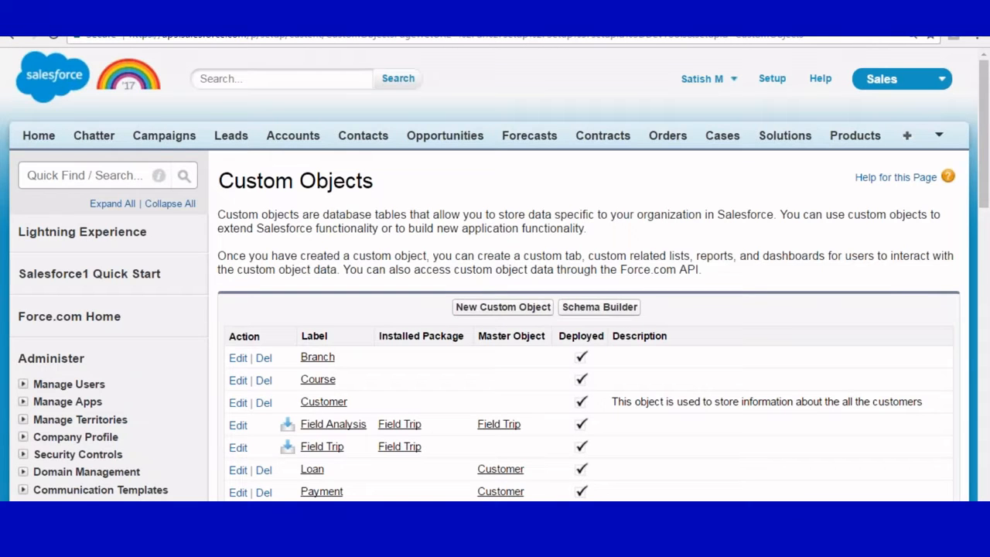
pyautogui.scroll(-2, 495, 309)
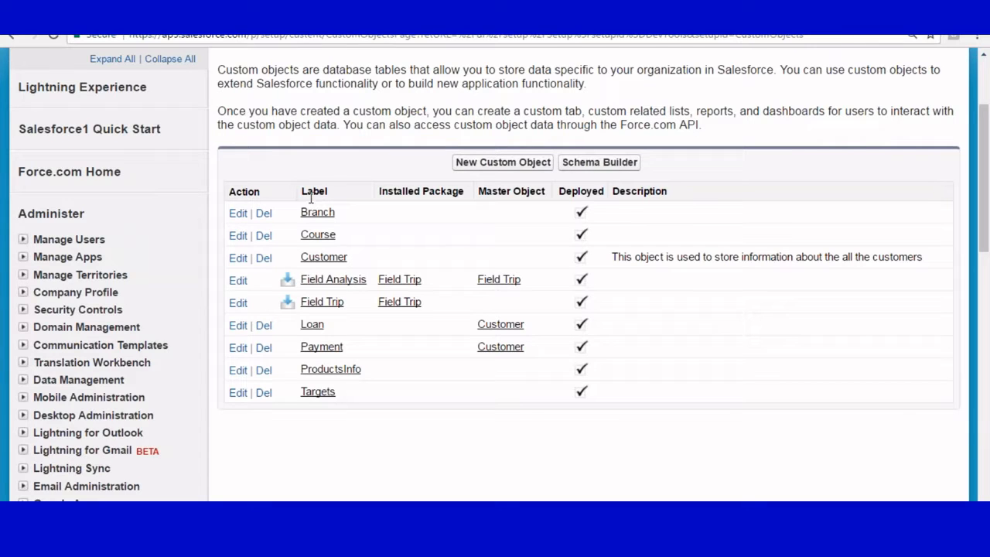
# Step: Uncheck Allow Reports on the Branch object and save it
pyautogui.click(237, 213)
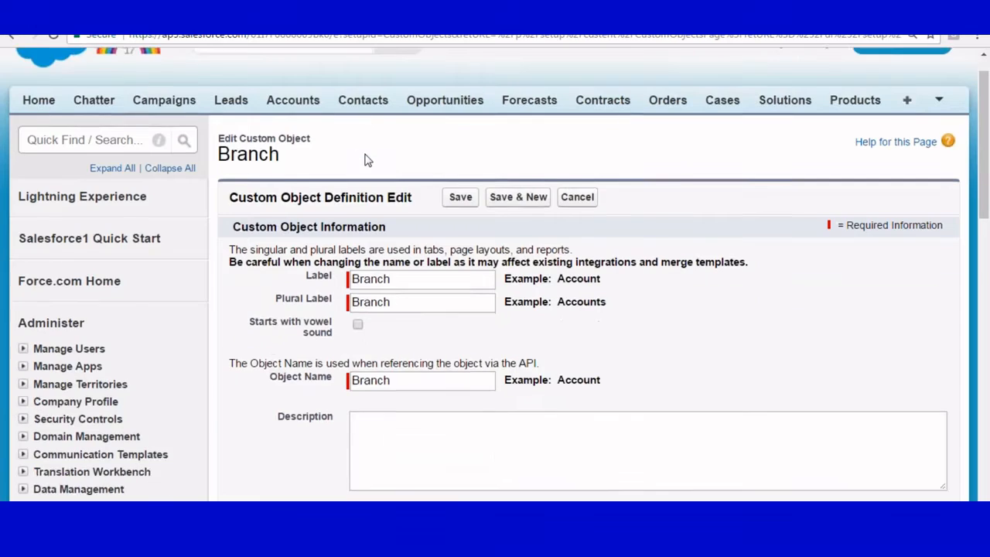
pyautogui.scroll(-5, 366, 160)
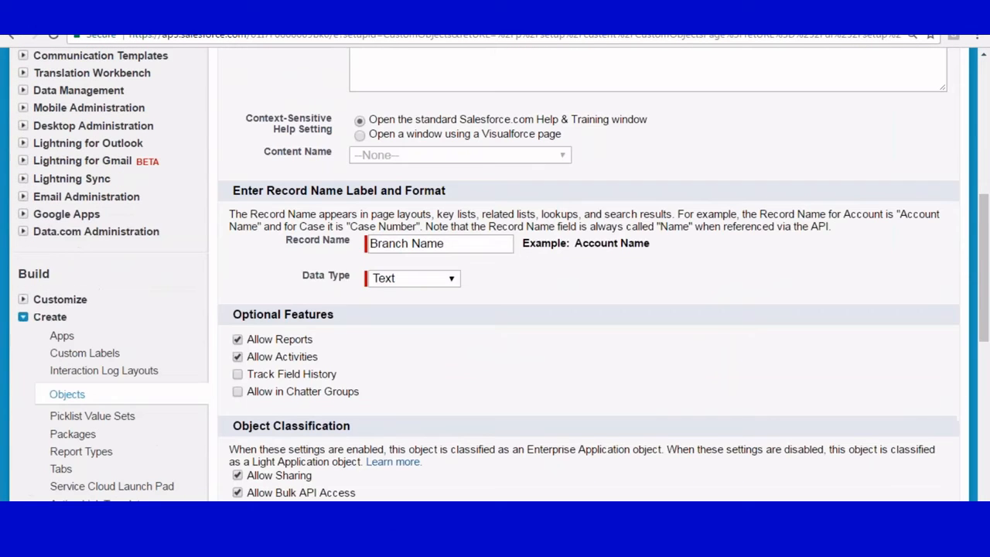
pyautogui.click(238, 341)
pyautogui.scroll(10, 530, 255)
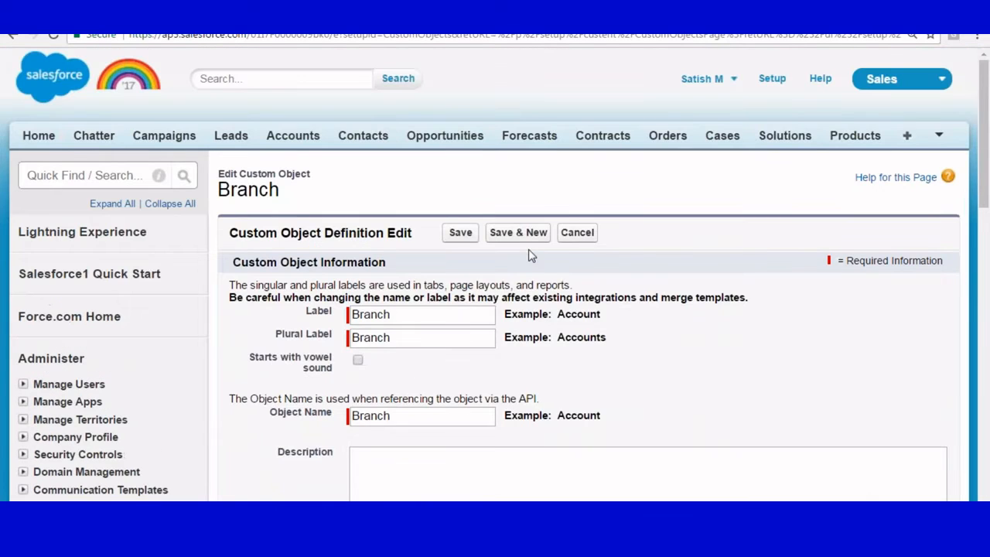
pyautogui.press('Return')
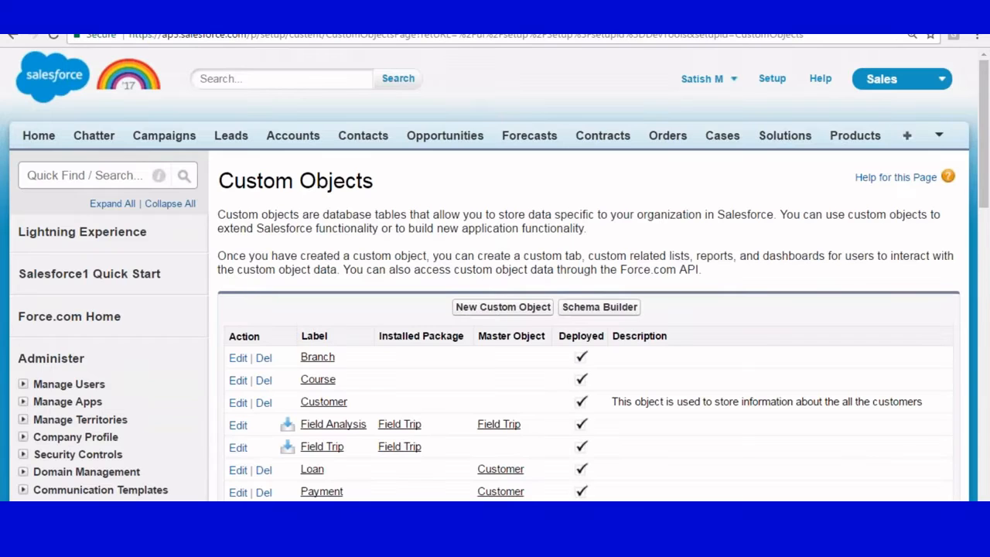
pyautogui.scroll(-3, 494, 274)
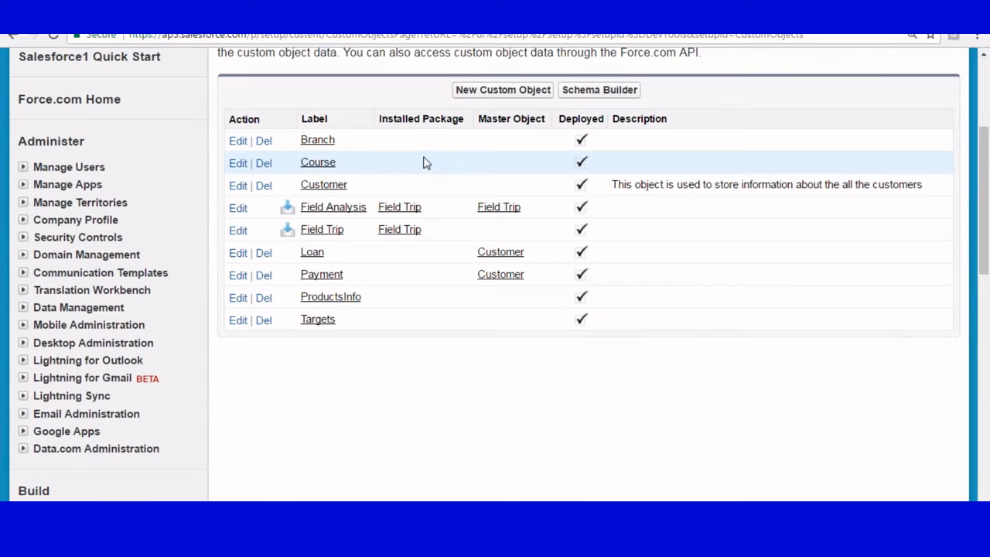
# Step: Uncheck Allow Reports on the ProductsInfo object and save it
pyautogui.click(237, 297)
pyautogui.scroll(-10, 331, 223)
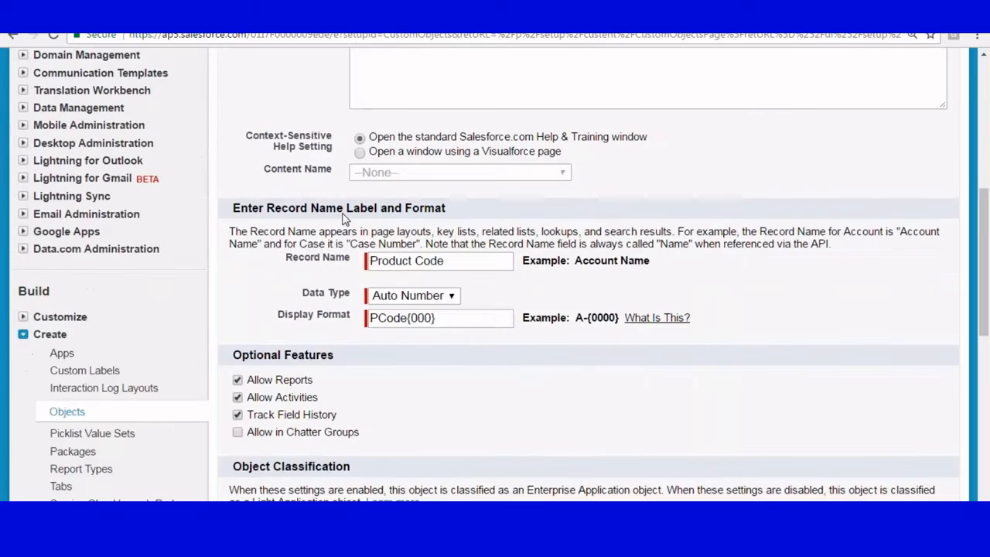
pyautogui.click(238, 72)
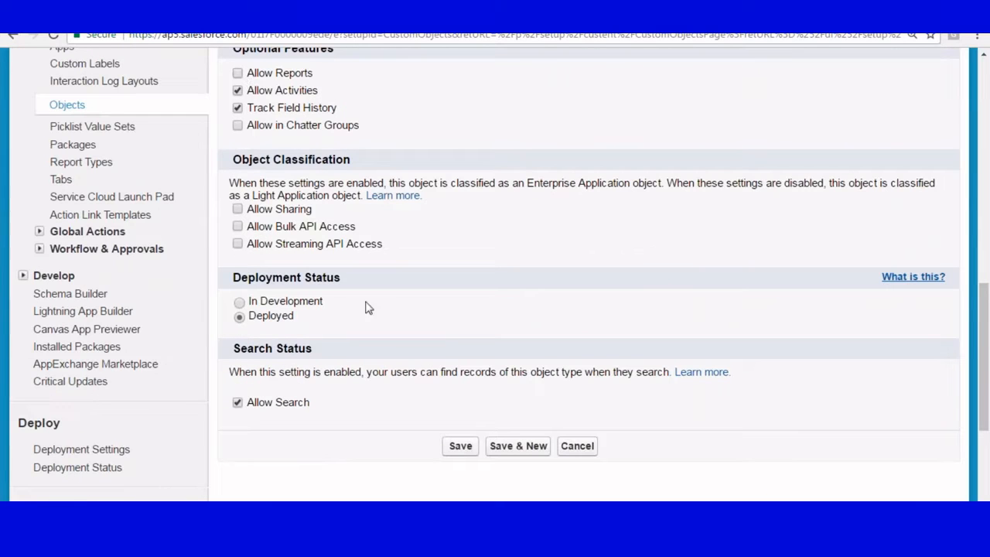
pyautogui.click(464, 440)
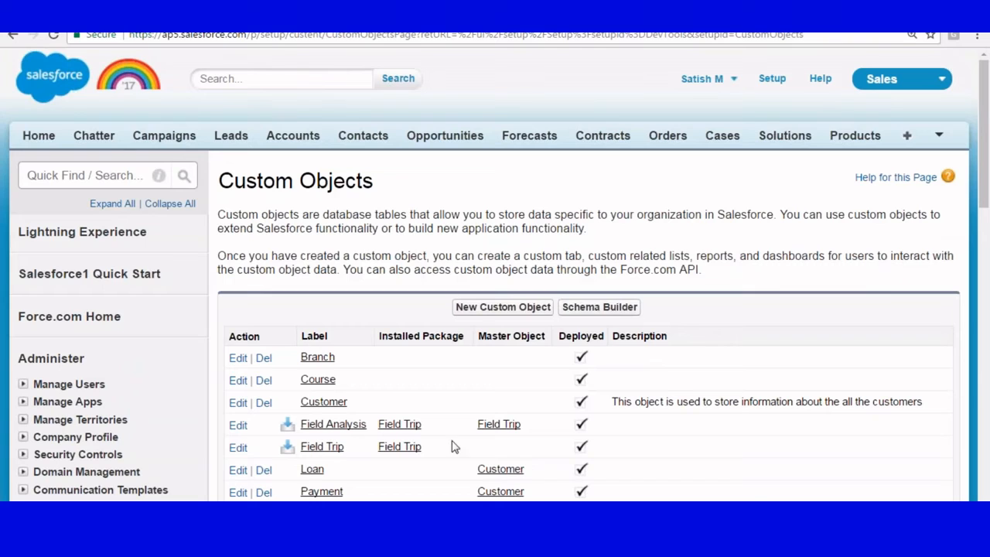
pyautogui.click(939, 137)
# Step: Browse the Other Reports types such as Field Trip, Targets and Course on Create New Report
pyautogui.click(888, 163)
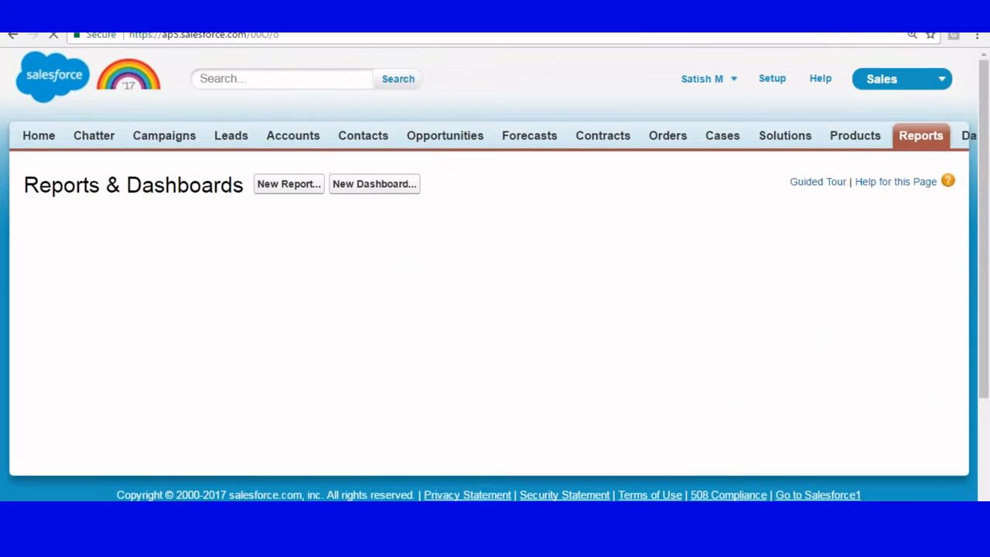
pyautogui.click(287, 184)
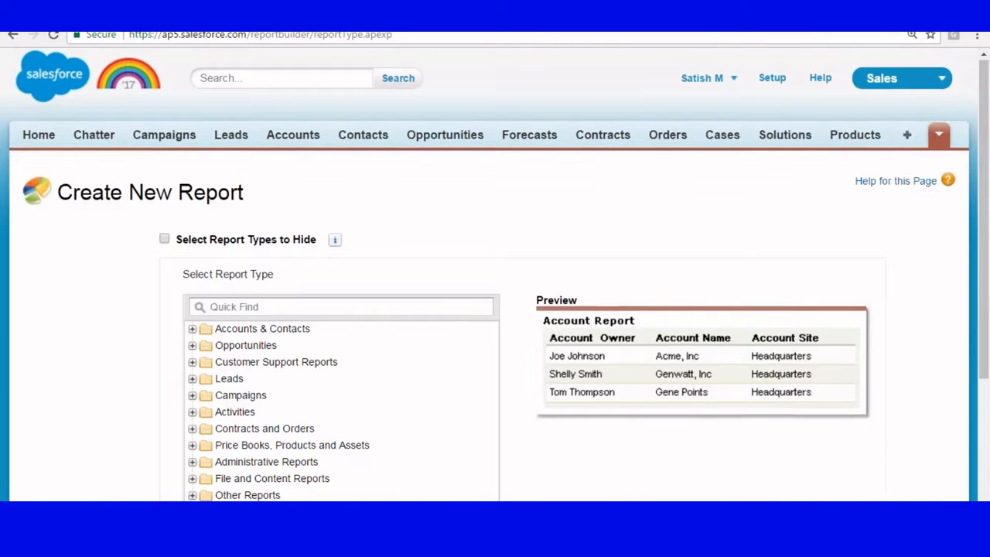
pyautogui.scroll(-3, 221, 274)
pyautogui.click(193, 289)
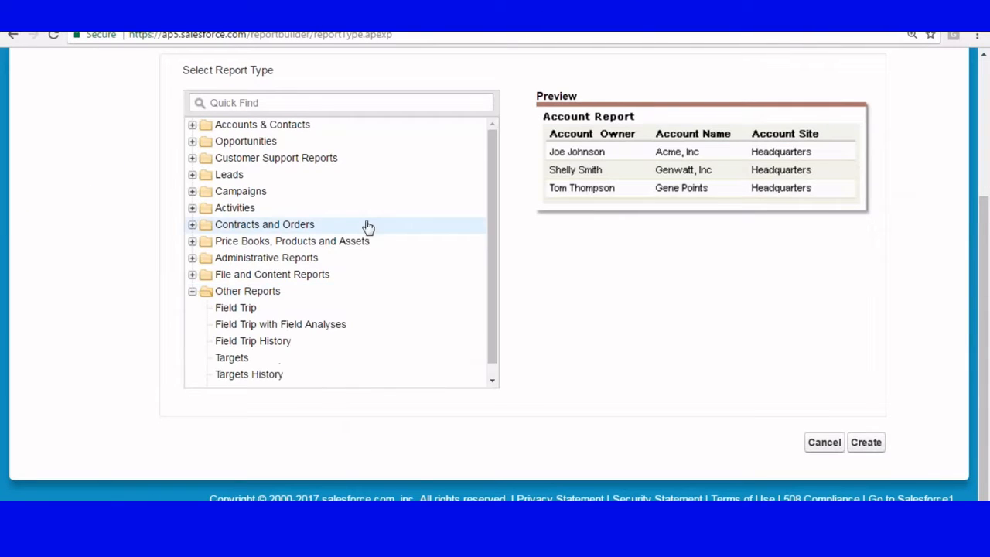
pyautogui.scroll(-1, 372, 335)
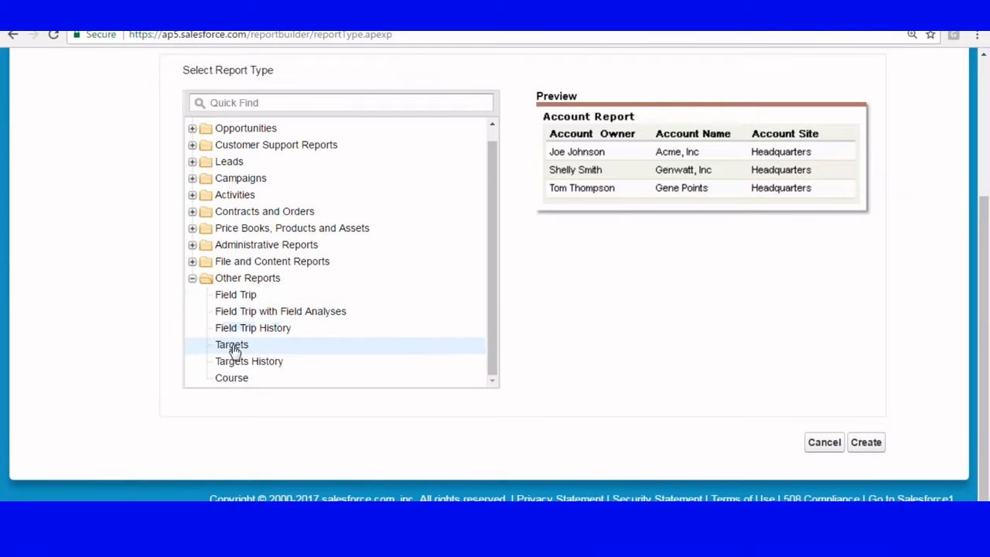
pyautogui.scroll(4, 354, 227)
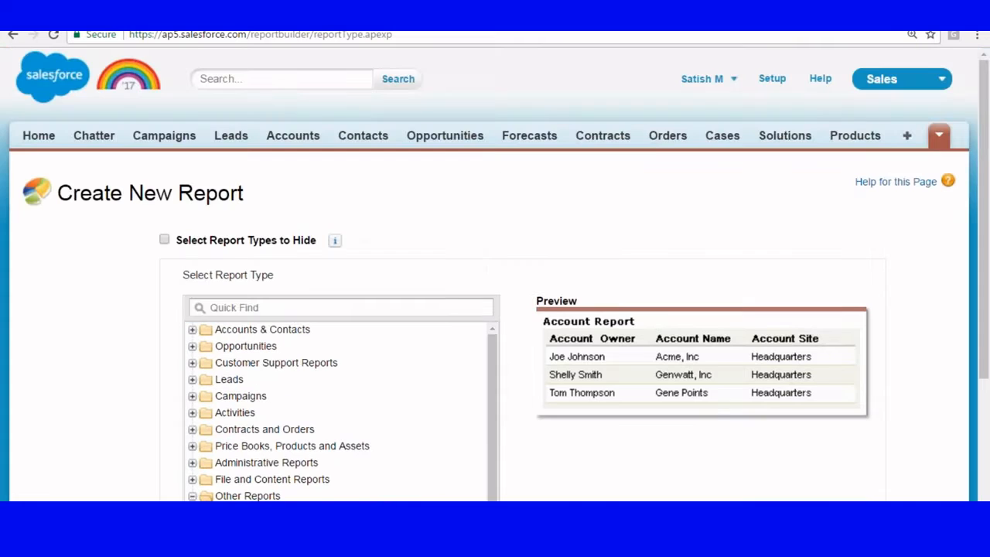
pyautogui.rightClick(789, 87)
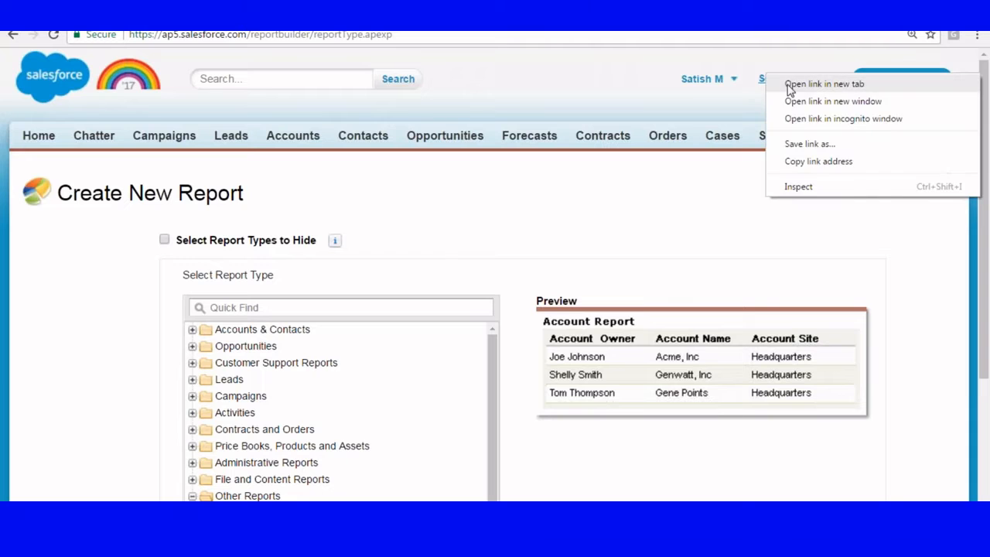
# Step: Go to the Custom Objects list in Setup under Build > Create
pyautogui.click(820, 82)
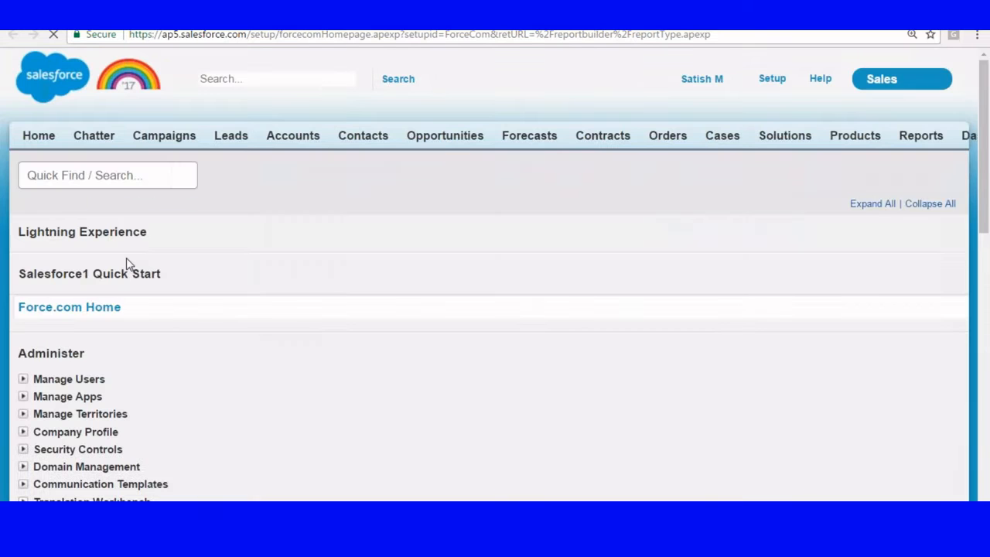
pyautogui.scroll(-3, 127, 262)
pyautogui.scroll(-6, 128, 263)
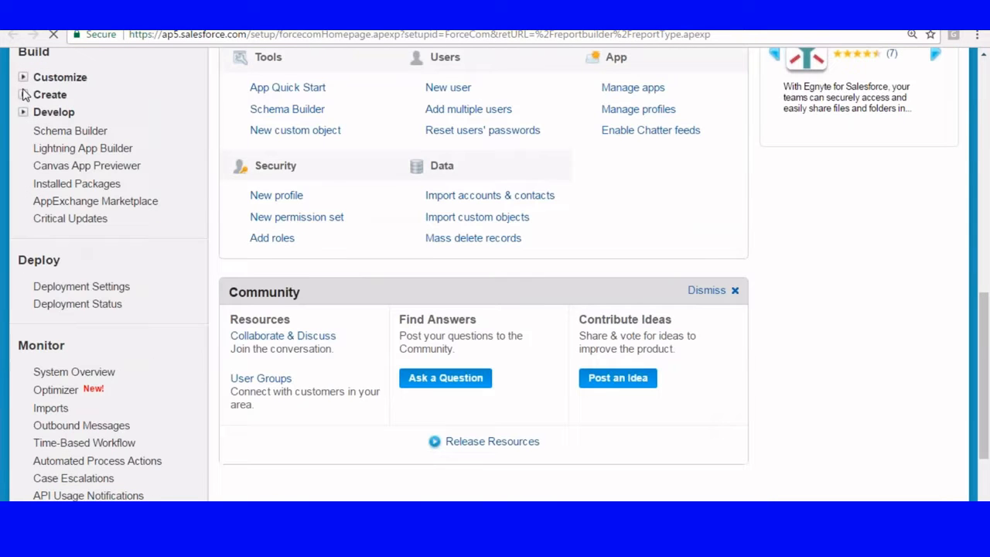
pyautogui.click(50, 94)
pyautogui.click(66, 165)
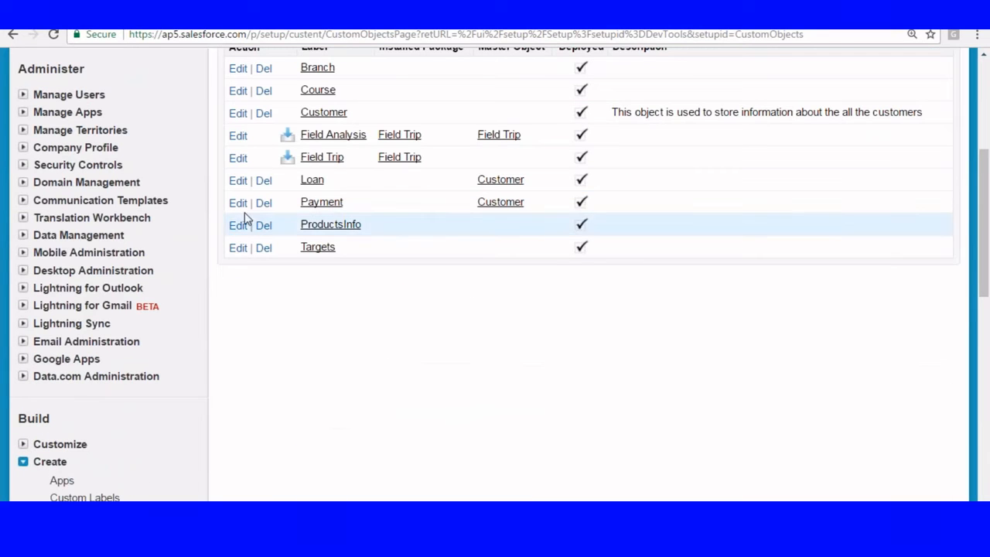
# Step: Uncheck Allow Reports on the Targets object and save it
pyautogui.click(238, 248)
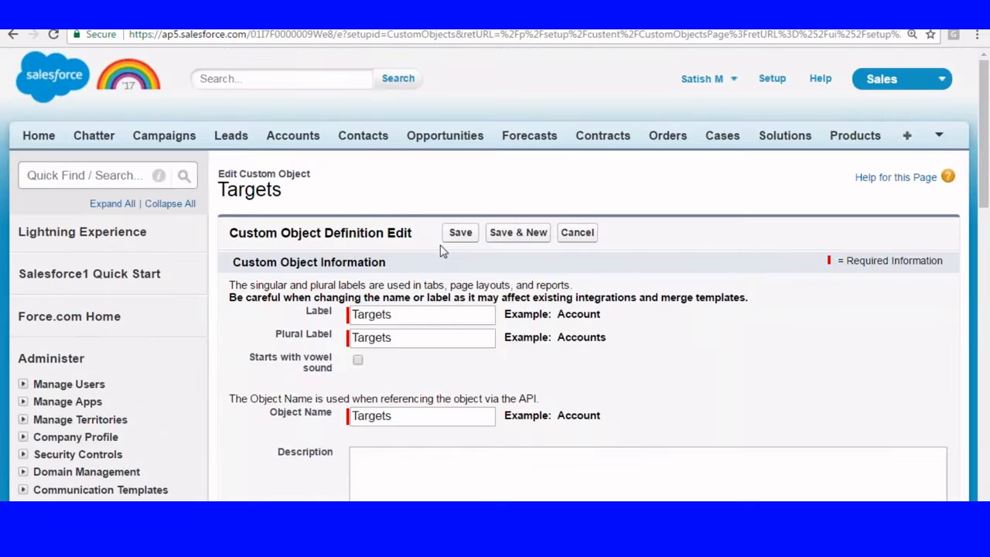
pyautogui.scroll(-4, 433, 348)
pyautogui.scroll(-4, 387, 348)
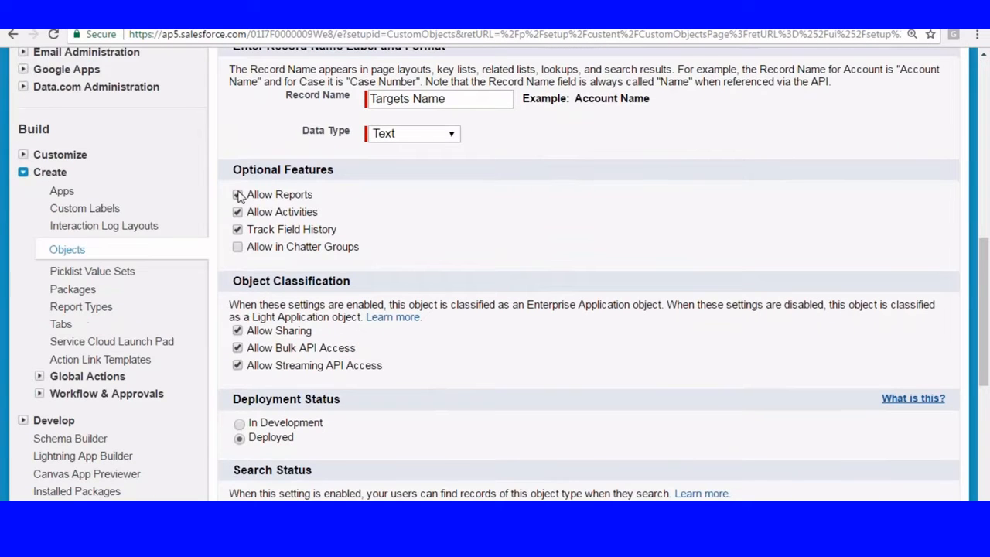
pyautogui.click(237, 194)
pyautogui.scroll(-5, 735, 395)
pyautogui.click(444, 211)
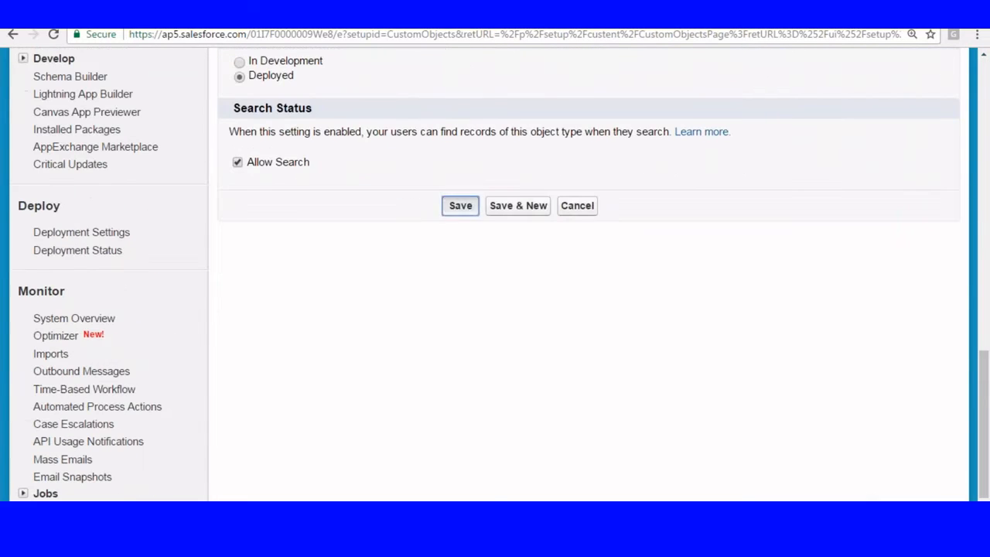
pyautogui.scroll(-3, 387, 186)
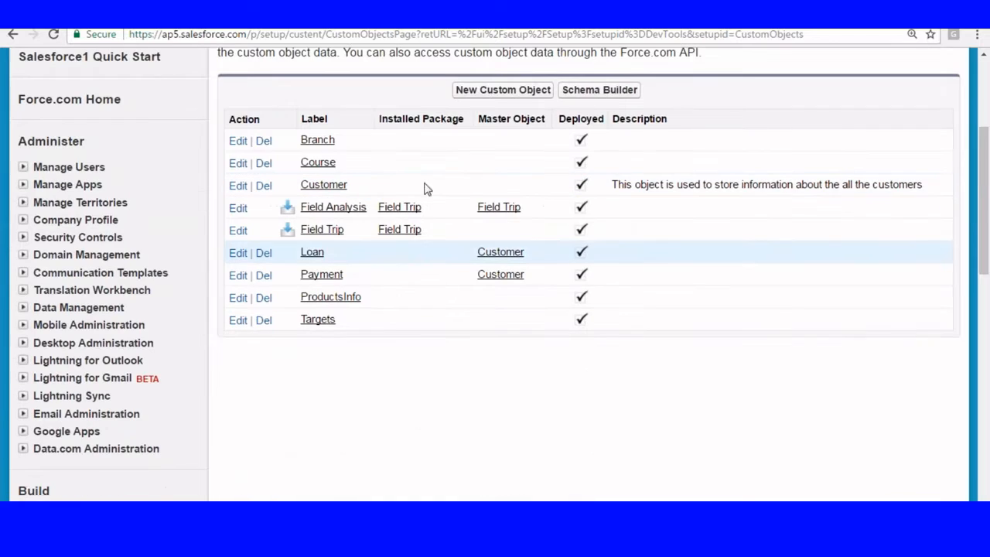
# Step: Uncheck Allow Reports on the Course object and save it
pyautogui.click(239, 164)
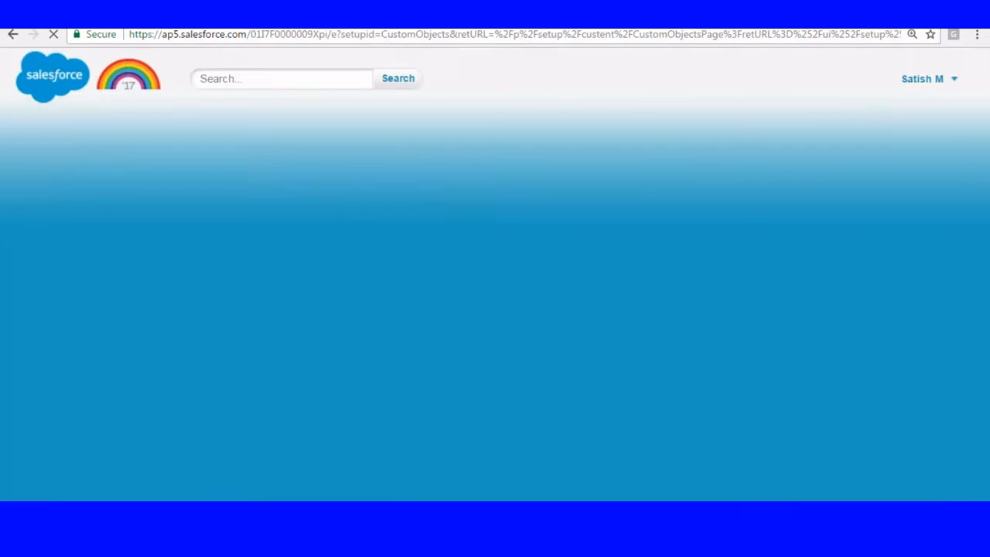
pyautogui.scroll(-5, 587, 309)
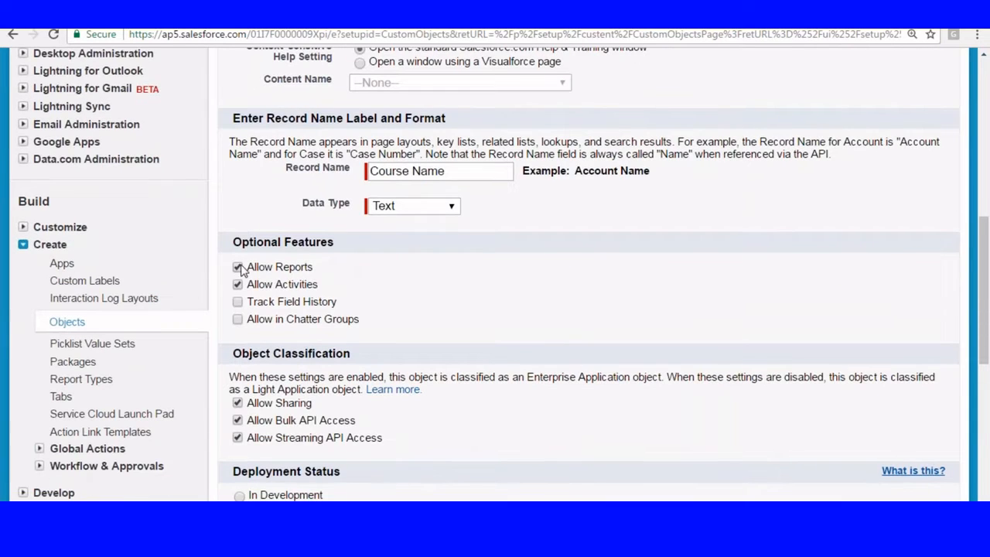
pyautogui.click(238, 273)
pyautogui.scroll(5, 503, 268)
pyautogui.scroll(2, 422, 275)
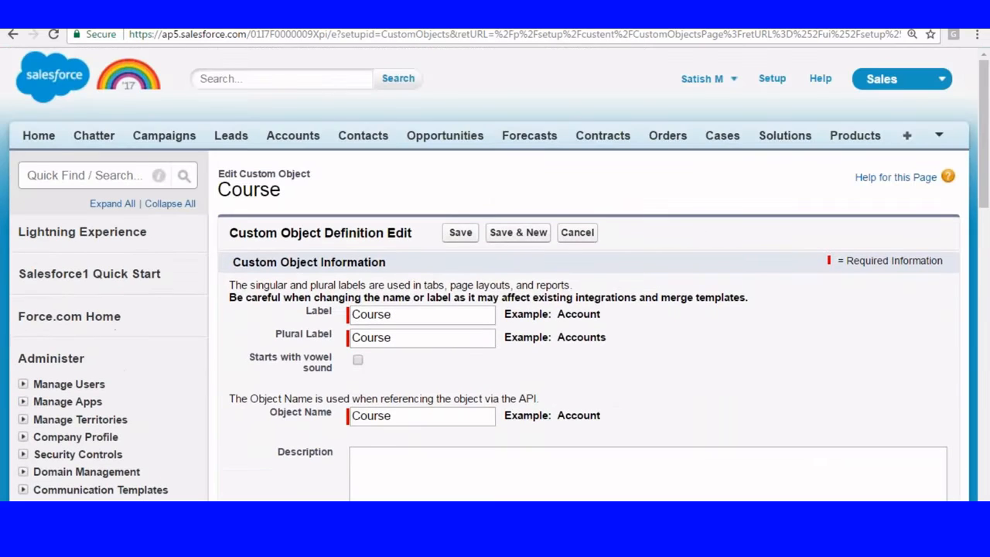
pyautogui.click(457, 232)
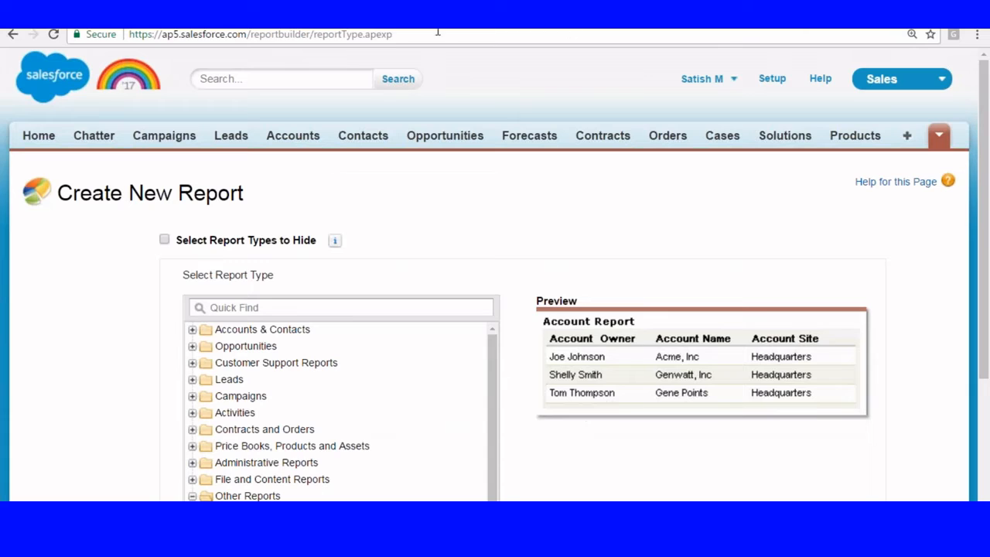
# Step: Reload Create New Report, check Targets and Course are gone from Other Reports, then cancel
pyautogui.click(437, 34)
pyautogui.press('Return')
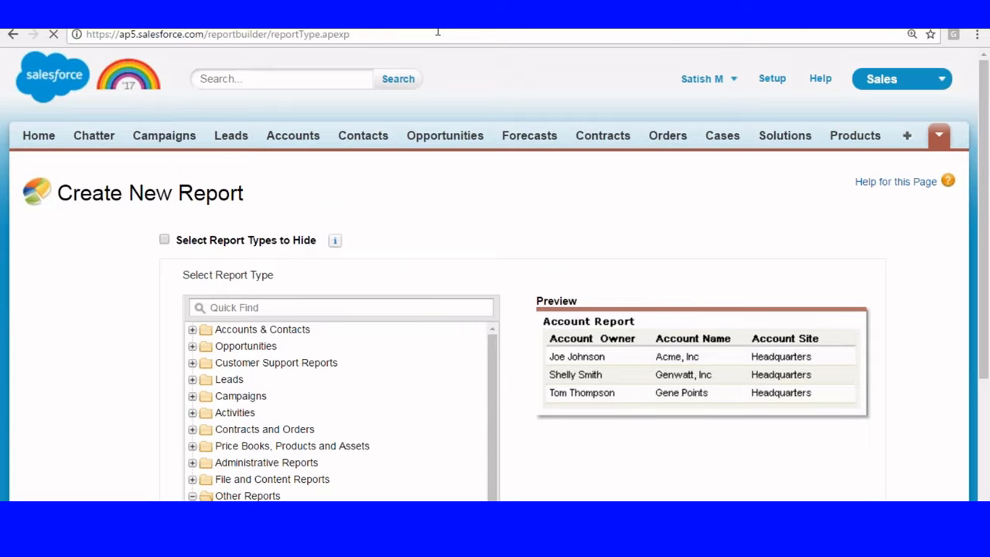
pyautogui.scroll(-3, 464, 97)
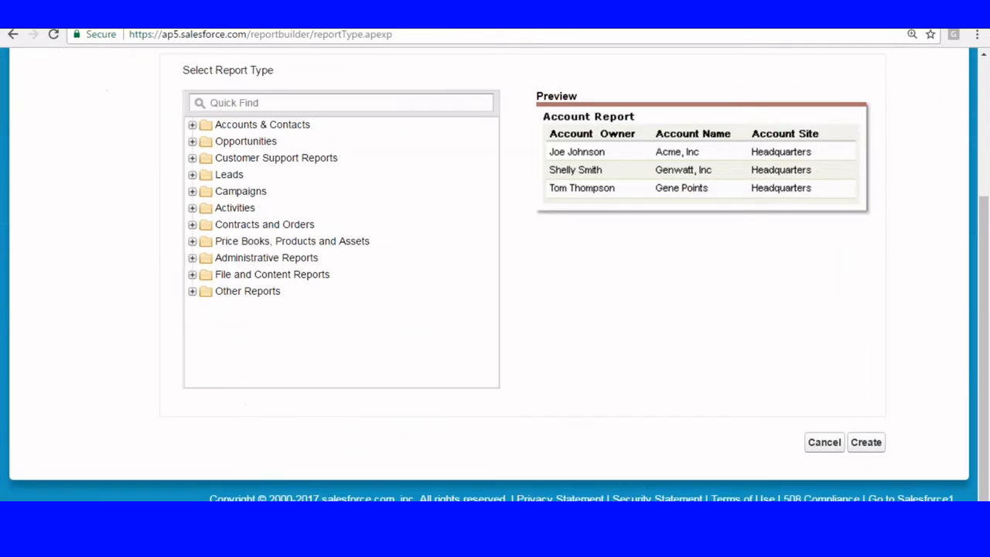
pyautogui.click(192, 291)
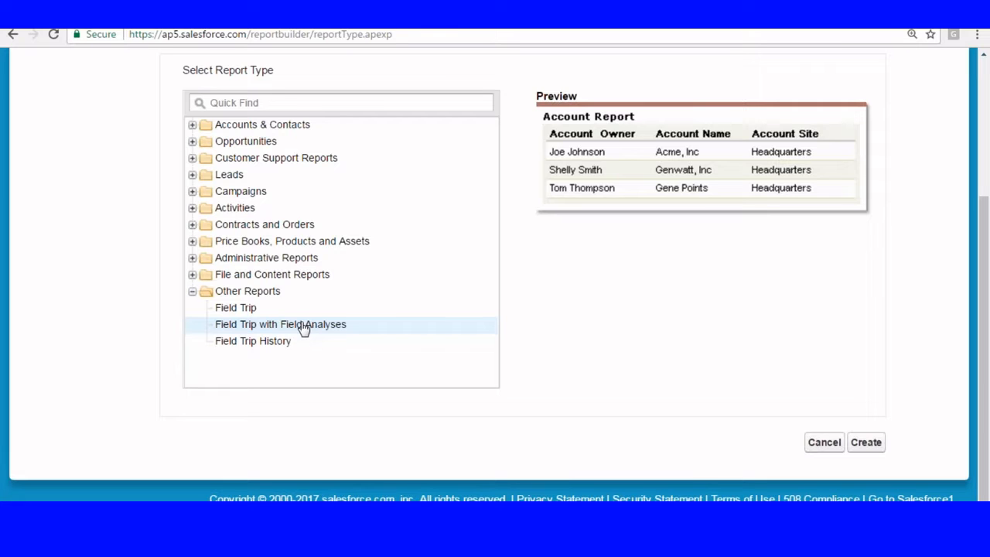
pyautogui.click(820, 443)
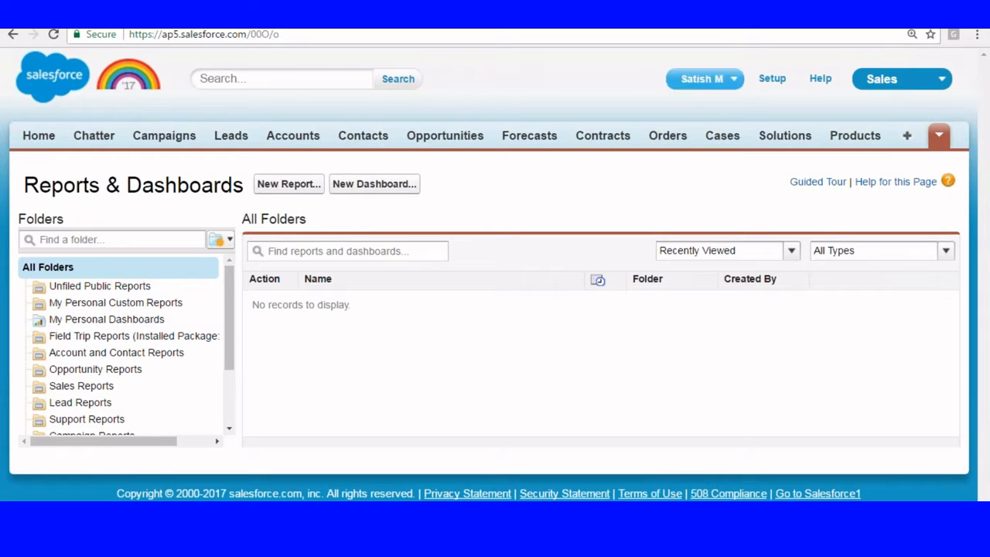
# Step: Open Report Types in Setup and dismiss its introduction with 'Don't show me this page again'
pyautogui.click(769, 82)
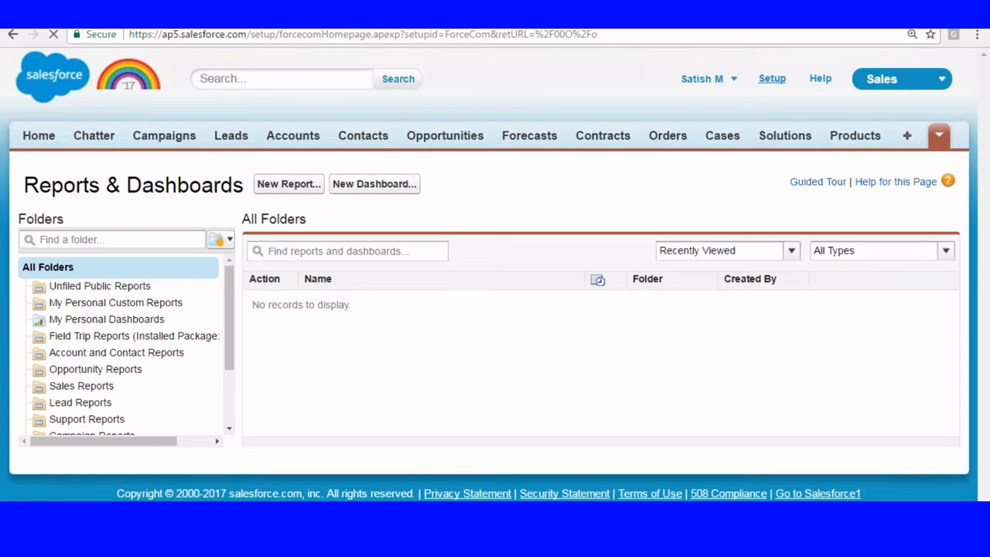
pyautogui.scroll(-8, 377, 167)
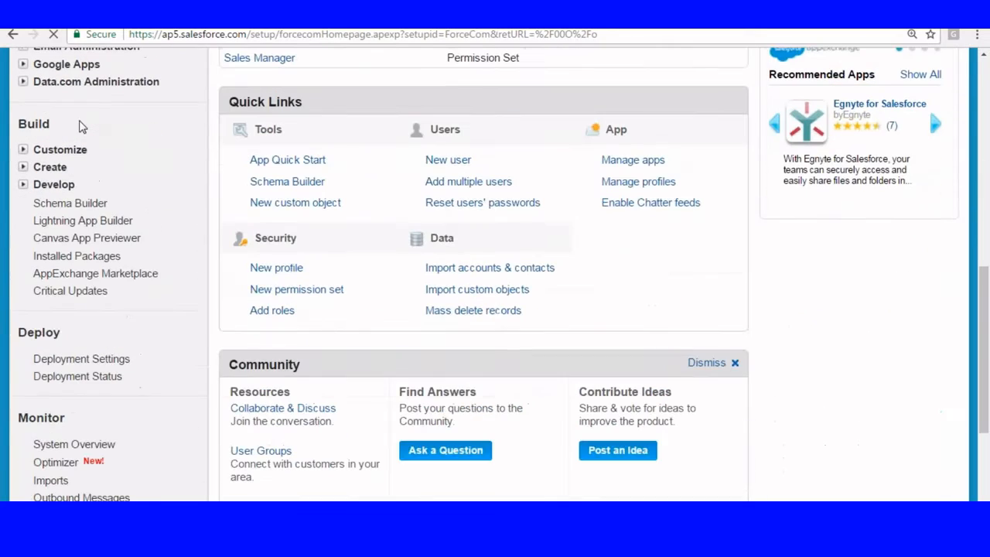
pyautogui.click(24, 167)
pyautogui.scroll(-2, 132, 159)
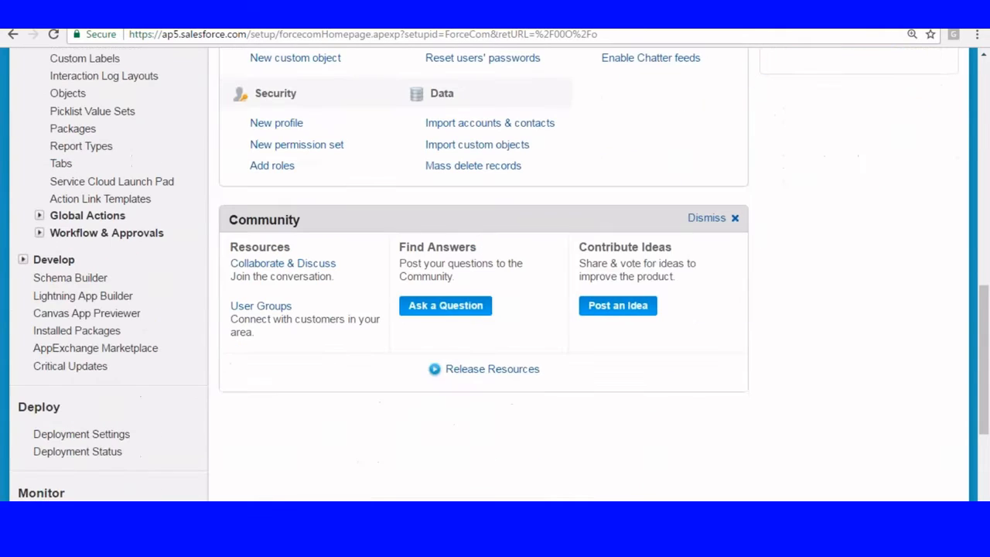
pyautogui.click(65, 148)
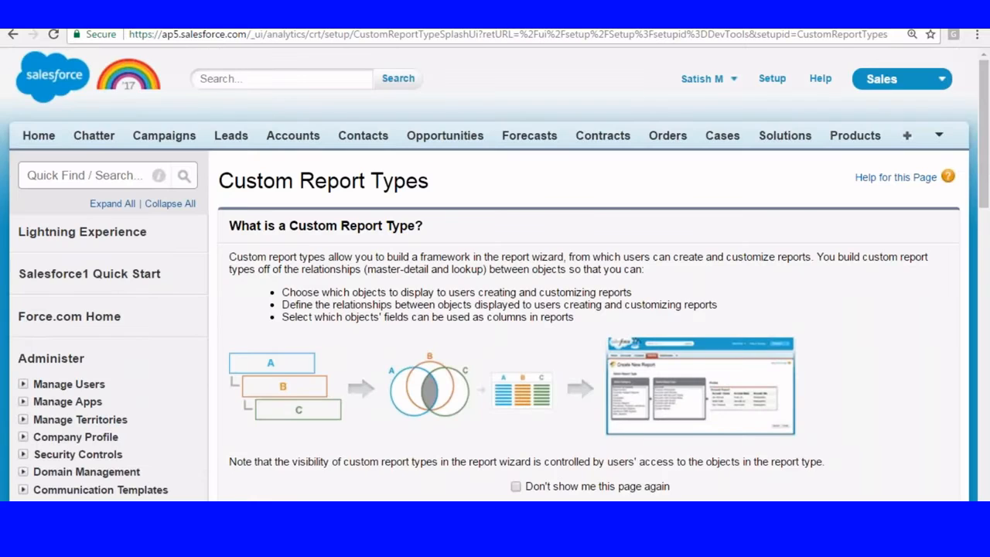
pyautogui.scroll(-3, 192, 193)
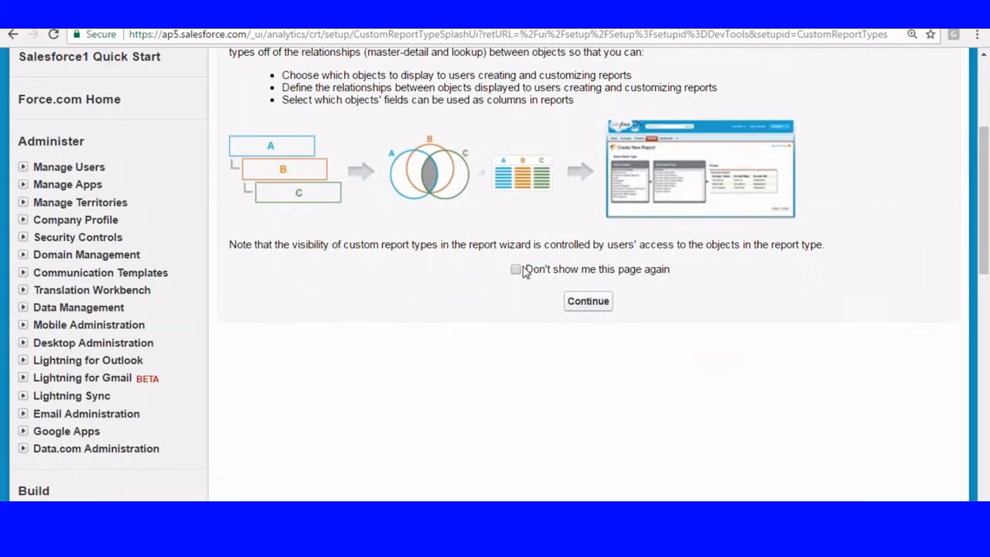
pyautogui.click(516, 270)
pyautogui.click(581, 301)
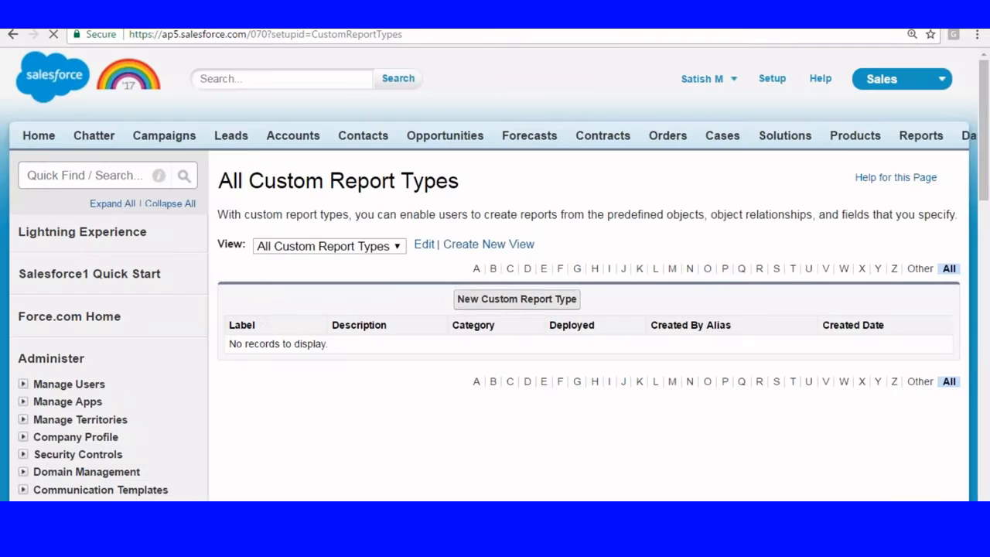
# Step: Return to the Custom Report Types list and start a New Custom Report Type
pyautogui.scroll(-1, 495, 273)
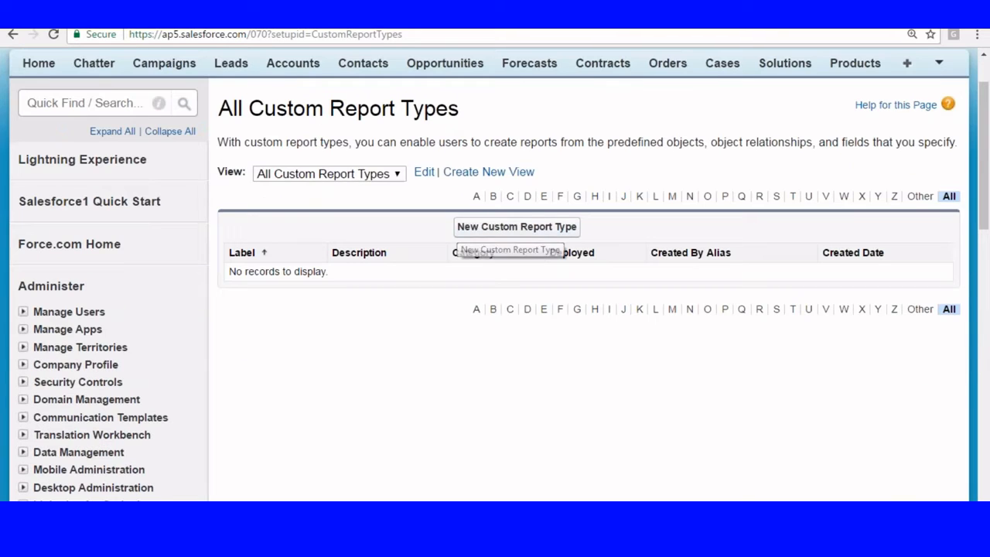
pyautogui.scroll(1, 750, 147)
pyautogui.click(69, 315)
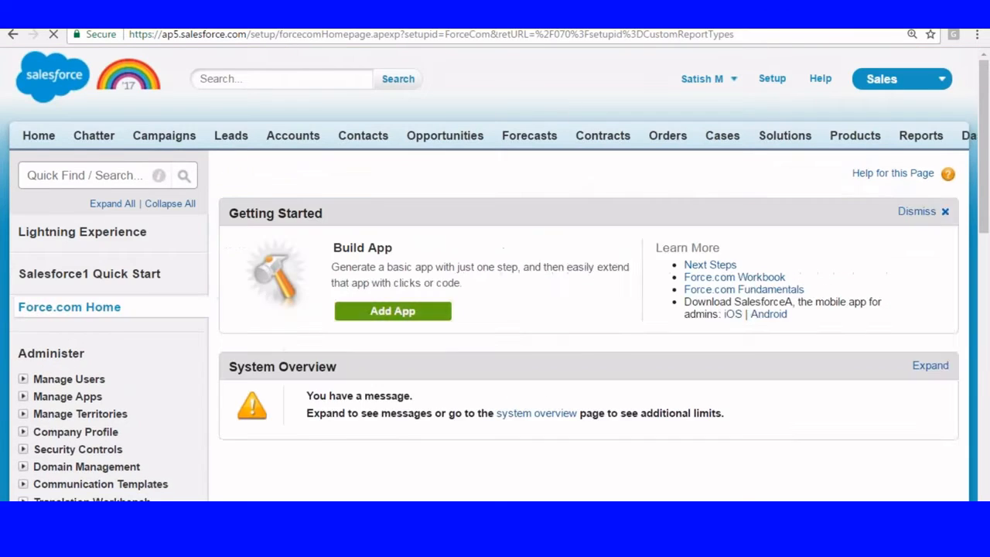
pyautogui.scroll(-3, 166, 168)
pyautogui.scroll(-4, 166, 168)
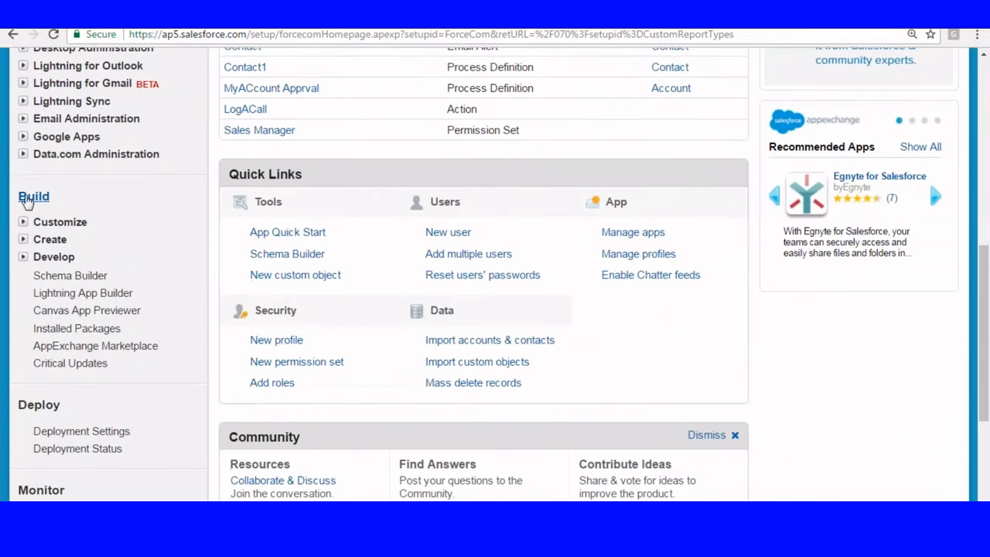
pyautogui.scroll(-1, 64, 190)
pyautogui.click(49, 167)
pyautogui.scroll(-1, 148, 128)
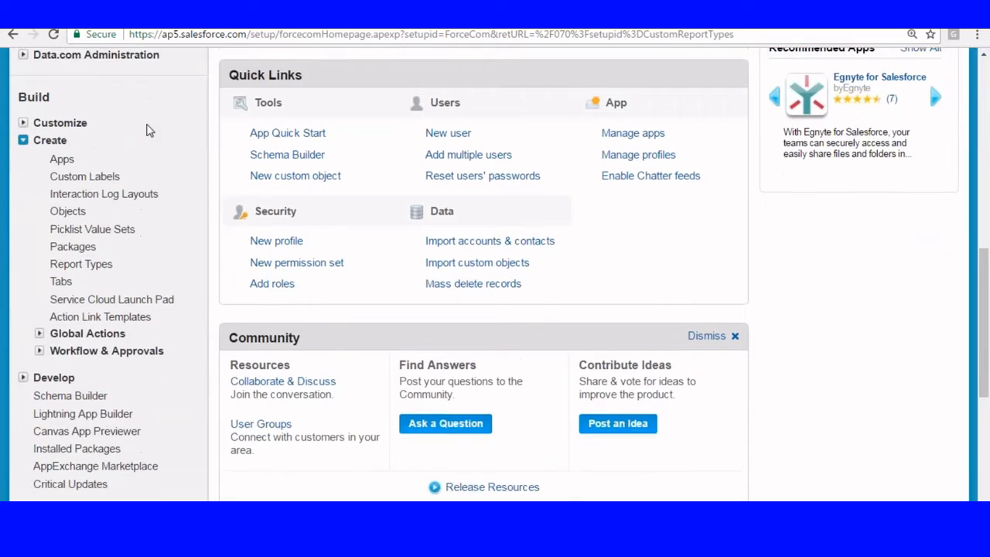
pyautogui.click(82, 219)
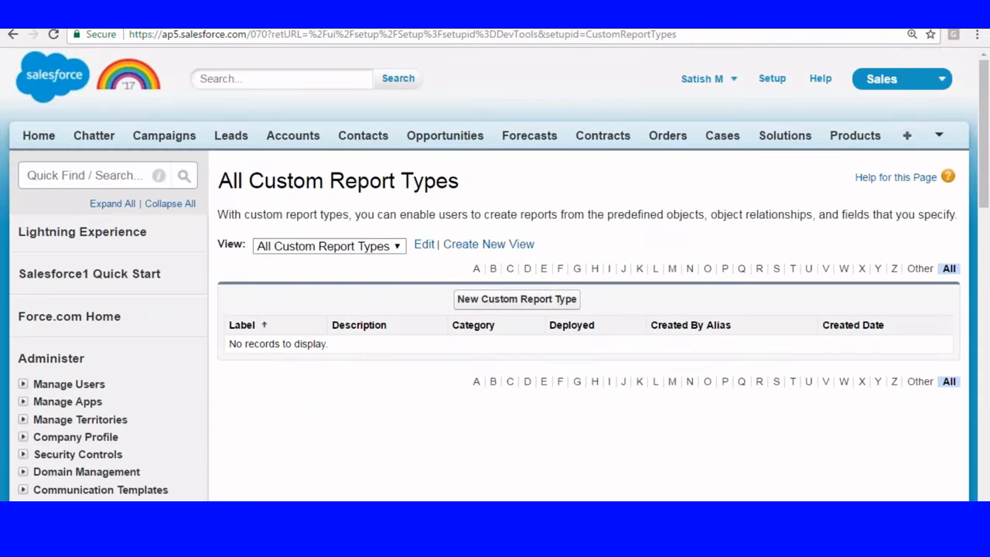
pyautogui.click(543, 304)
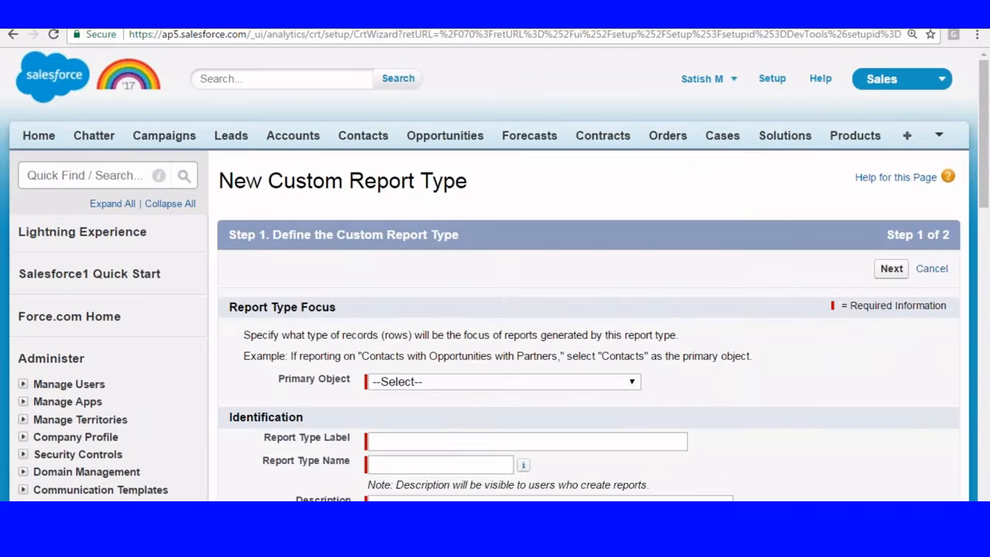
# Step: Choose Customers as the primary object and label the report type 'Customer Report'
pyautogui.scroll(-3, 267, 154)
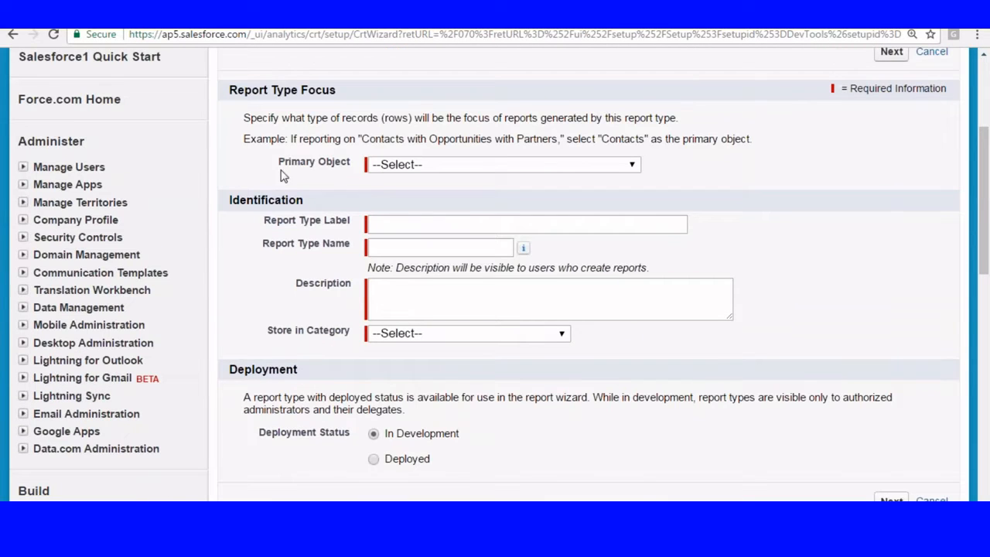
pyautogui.click(435, 167)
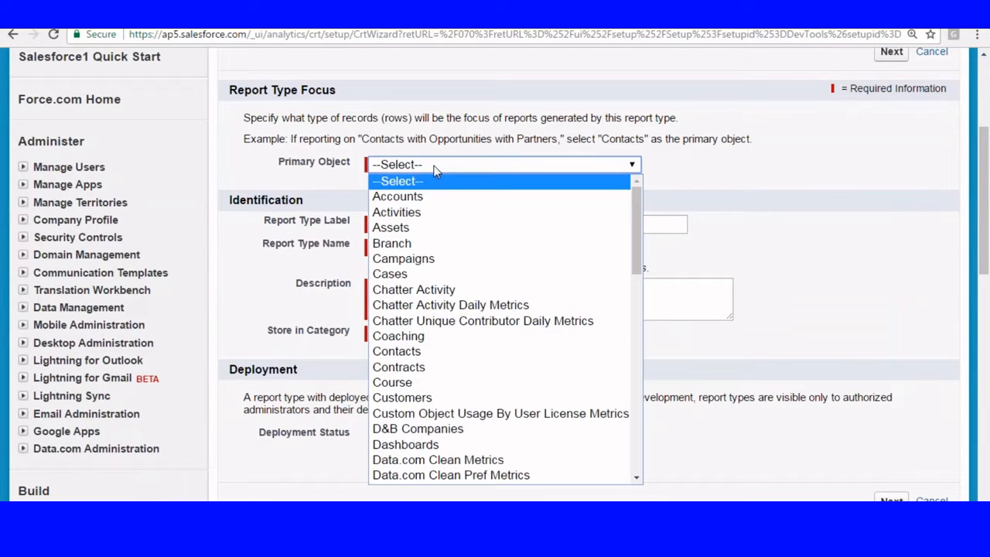
pyautogui.click(418, 397)
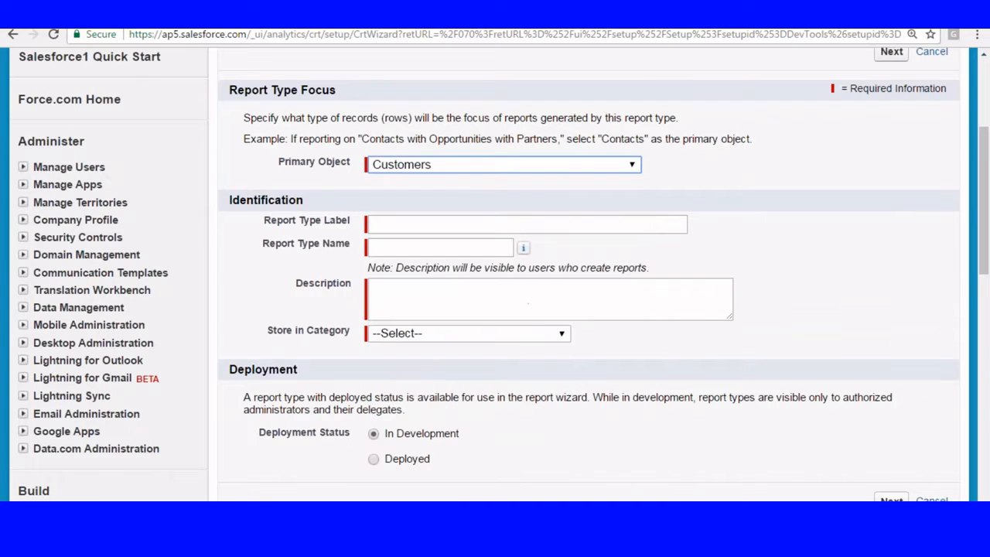
pyautogui.click(415, 221)
pyautogui.write('Custoemr')
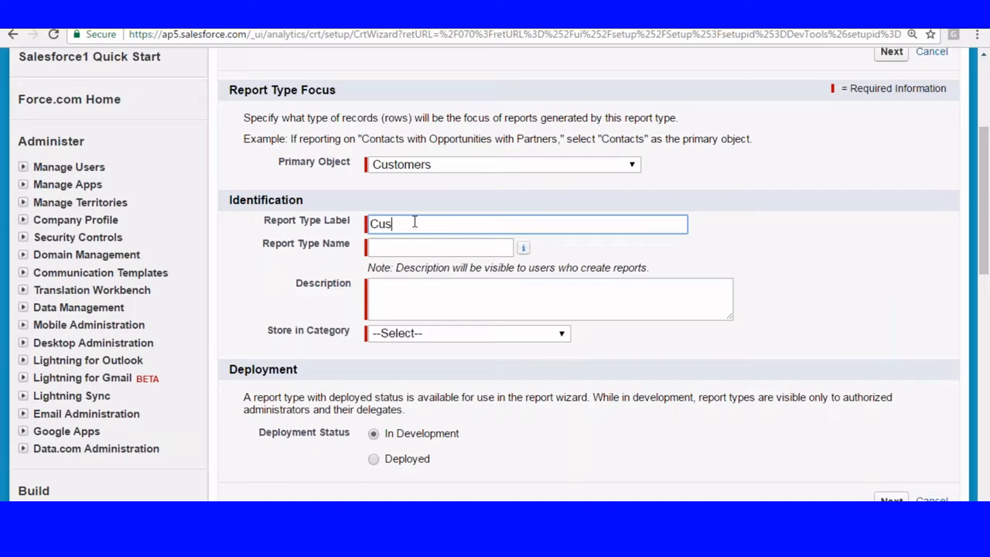
pyautogui.press('BackSpace')
pyautogui.press('BackSpace')
pyautogui.press('BackSpace')
pyautogui.write('mer Report')
pyautogui.click(409, 262)
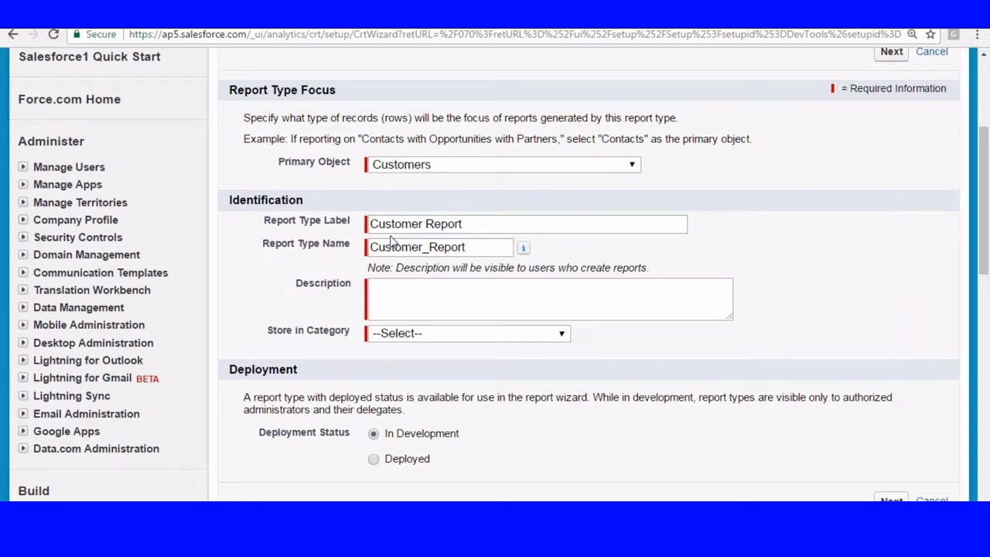
# Step: Enter the description 'This is a test report'
pyautogui.scroll(-1, 465, 216)
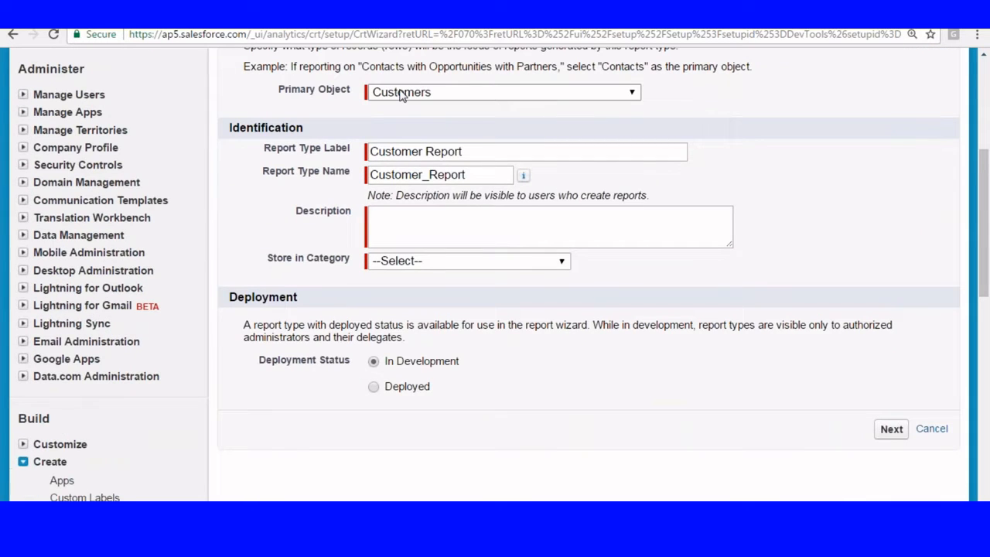
pyautogui.scroll(-1, 441, 164)
pyautogui.click(429, 162)
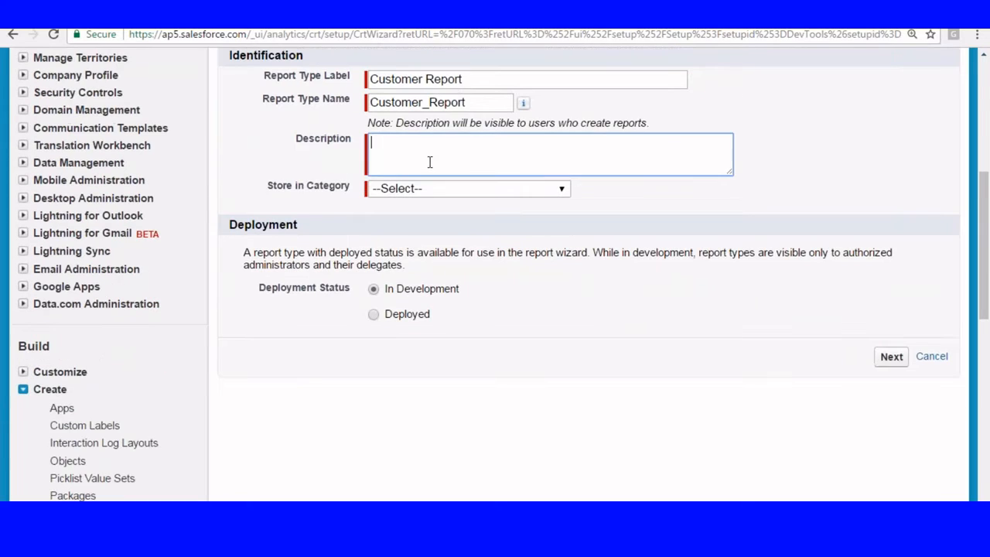
pyautogui.write('This is a test report')
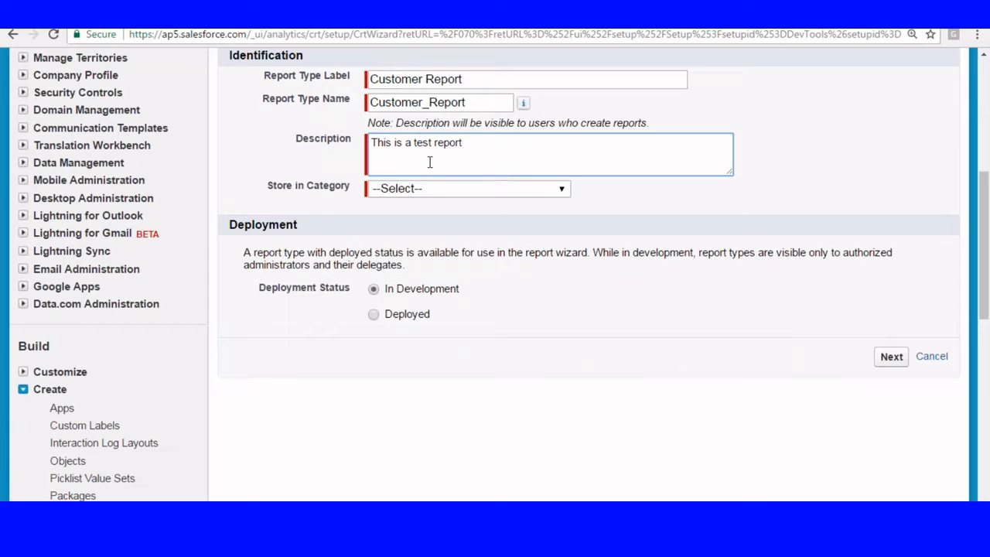
pyautogui.scroll(-1, 314, 147)
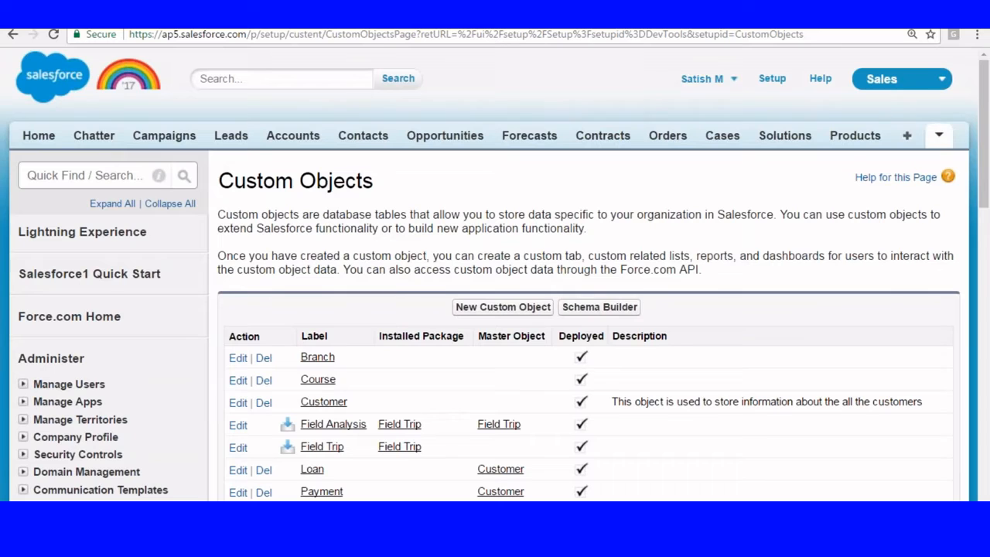
# Step: Store the report type in the Other Reports category and advance to step 2
pyautogui.click(938, 136)
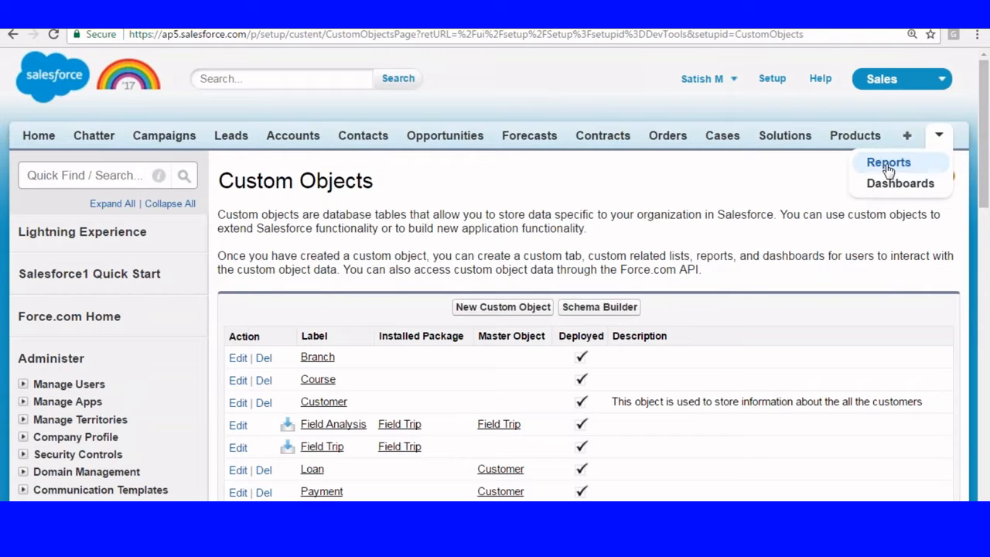
pyautogui.click(887, 164)
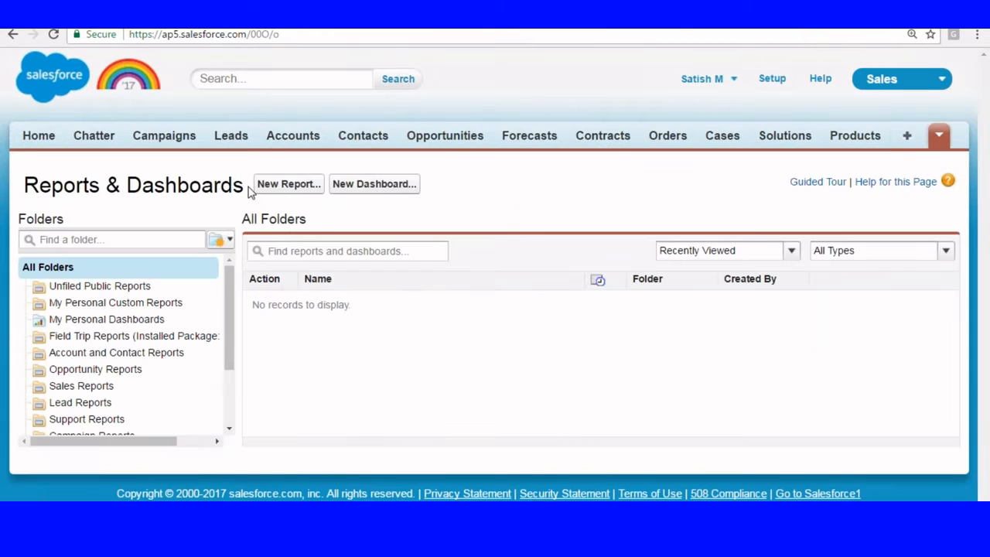
pyautogui.click(265, 183)
pyautogui.scroll(-1, 270, 183)
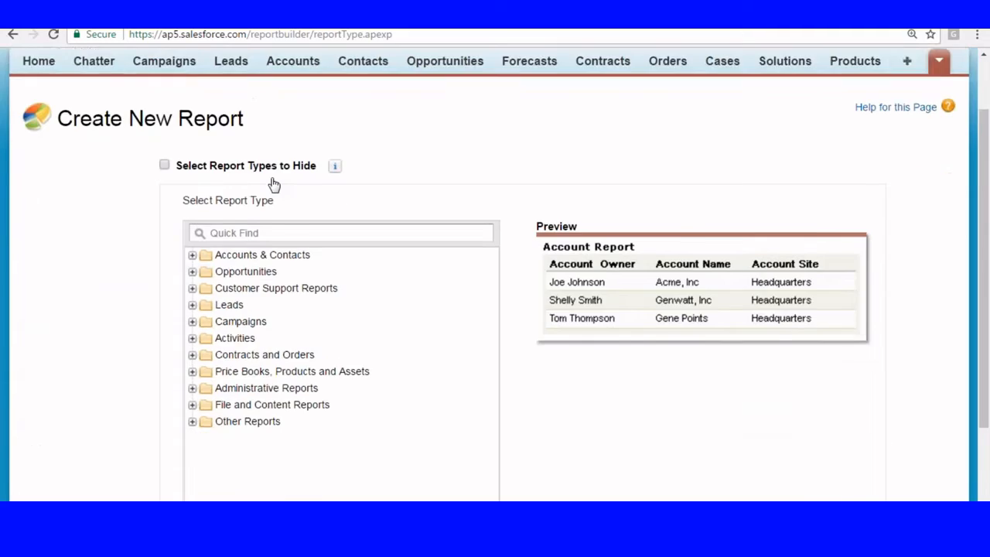
pyautogui.scroll(-1, 272, 184)
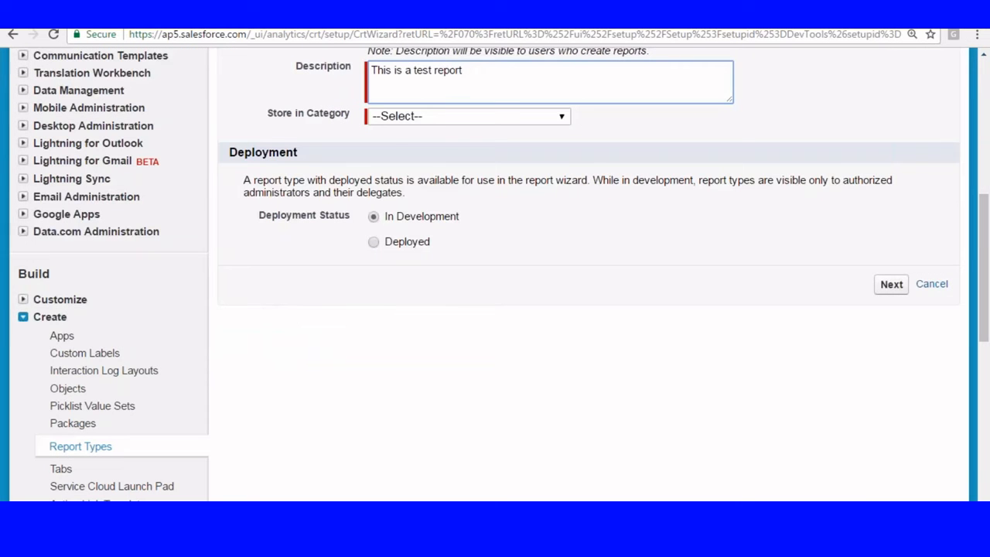
pyautogui.click(395, 116)
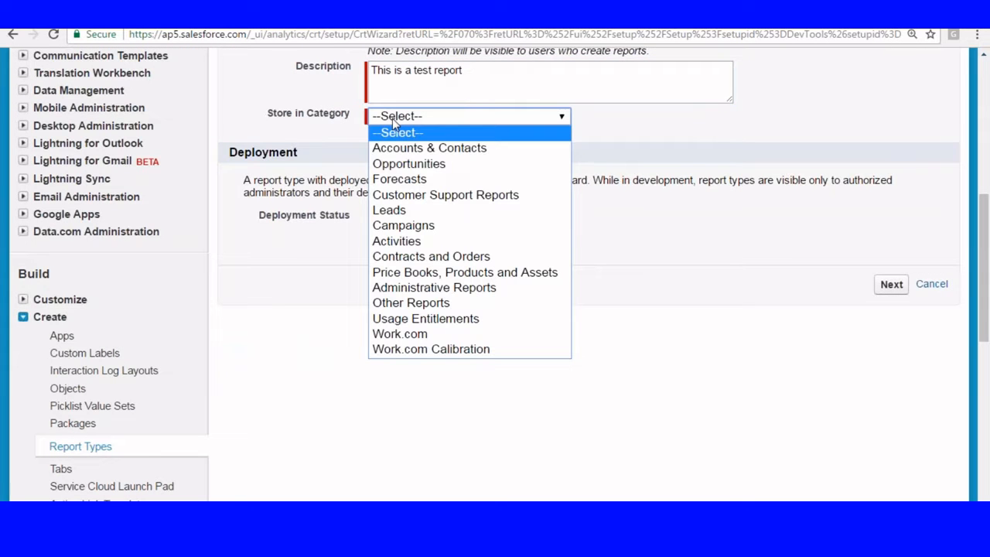
pyautogui.click(402, 302)
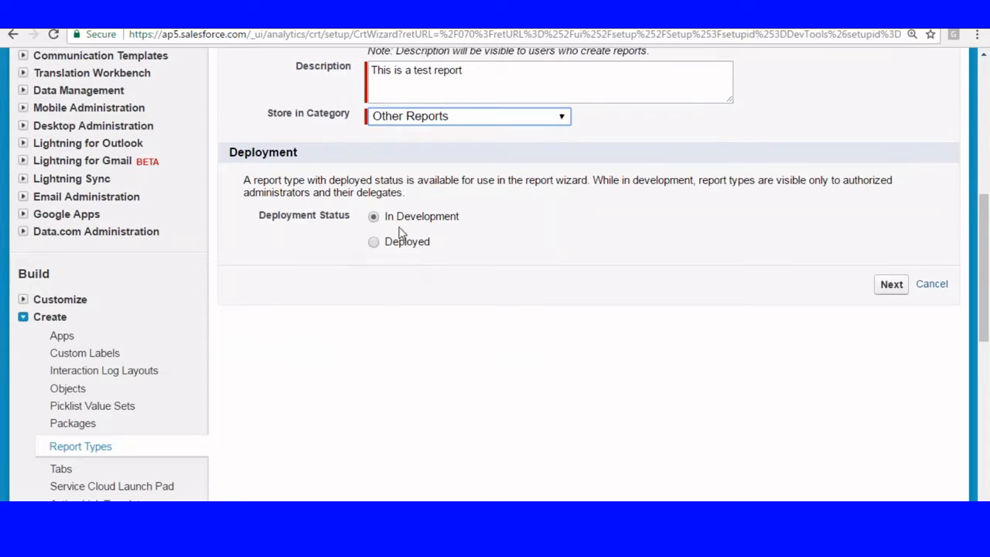
pyautogui.click(891, 285)
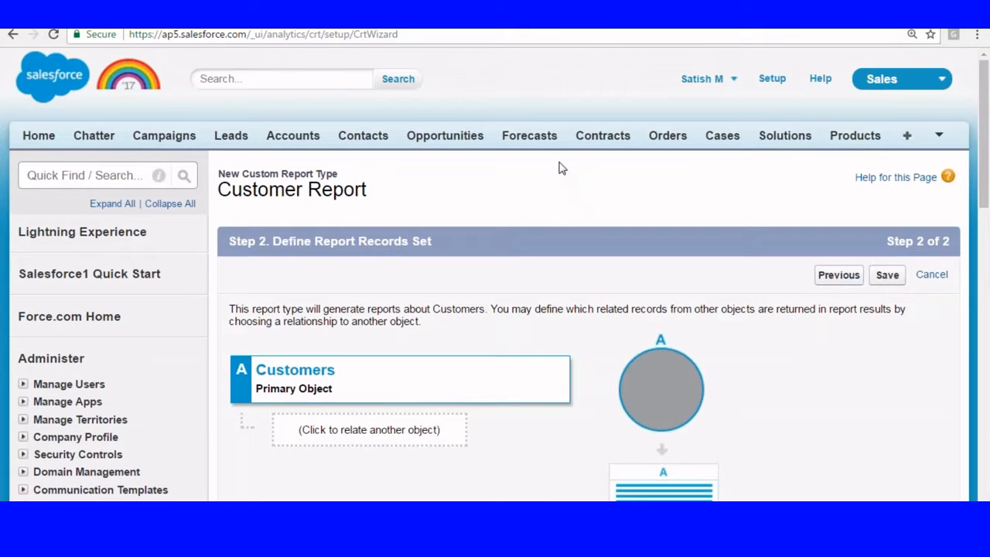
# Step: Relate Payments to Customers as object B, allowing customers without related payments
pyautogui.scroll(-2, 563, 169)
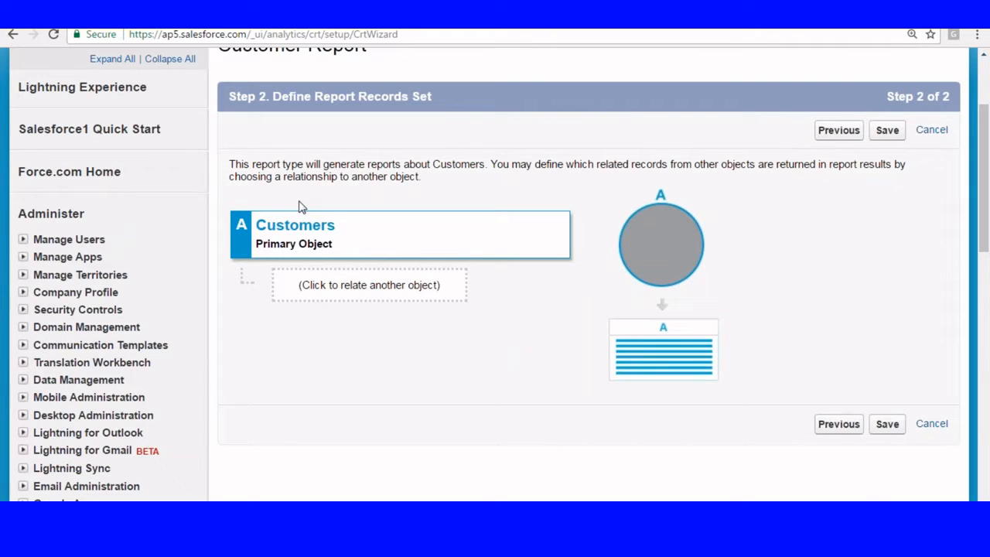
pyautogui.scroll(-1, 301, 206)
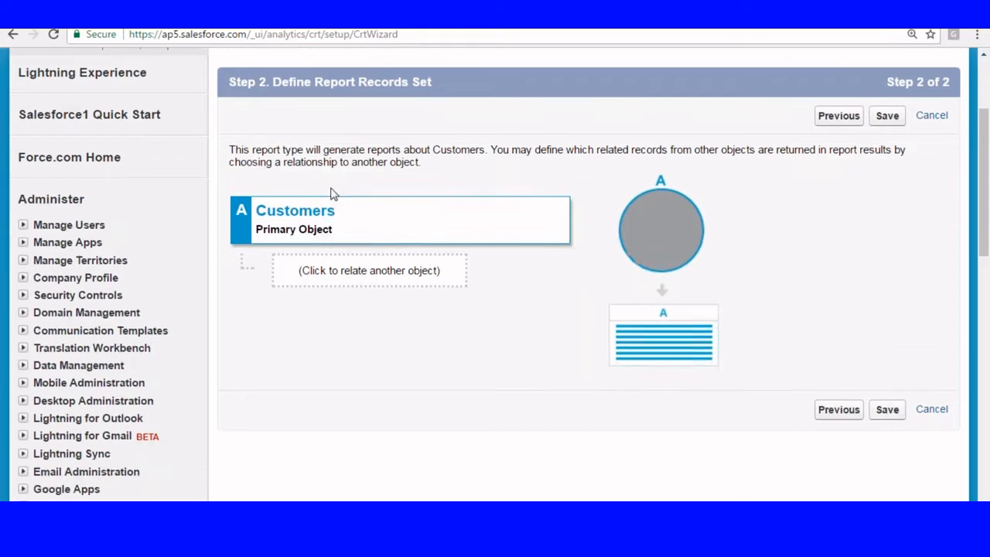
pyautogui.click(354, 211)
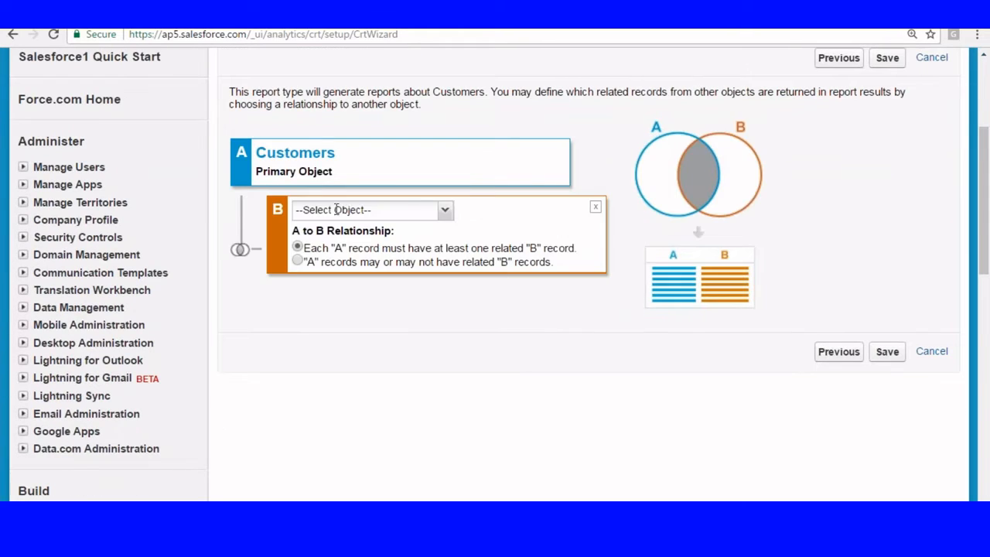
pyautogui.click(445, 210)
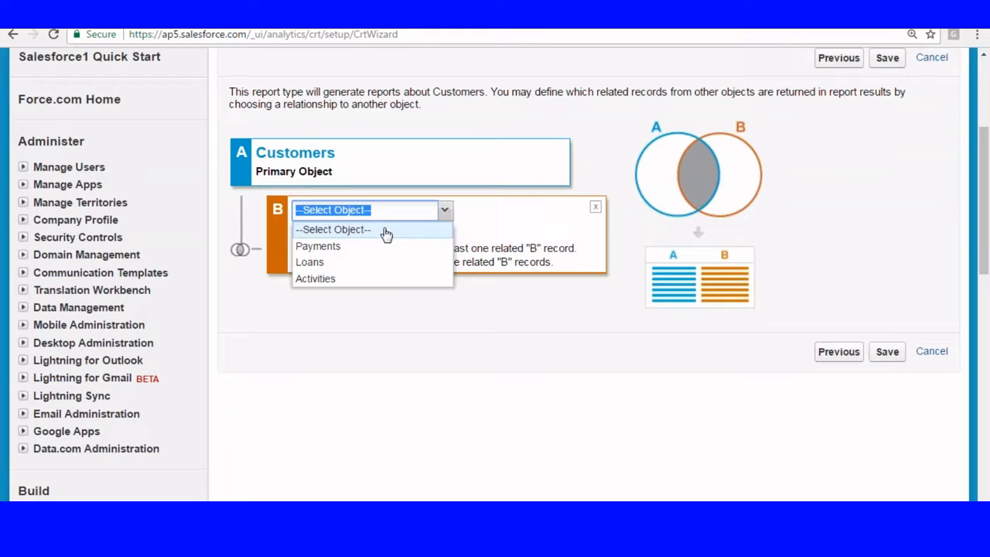
pyautogui.click(325, 246)
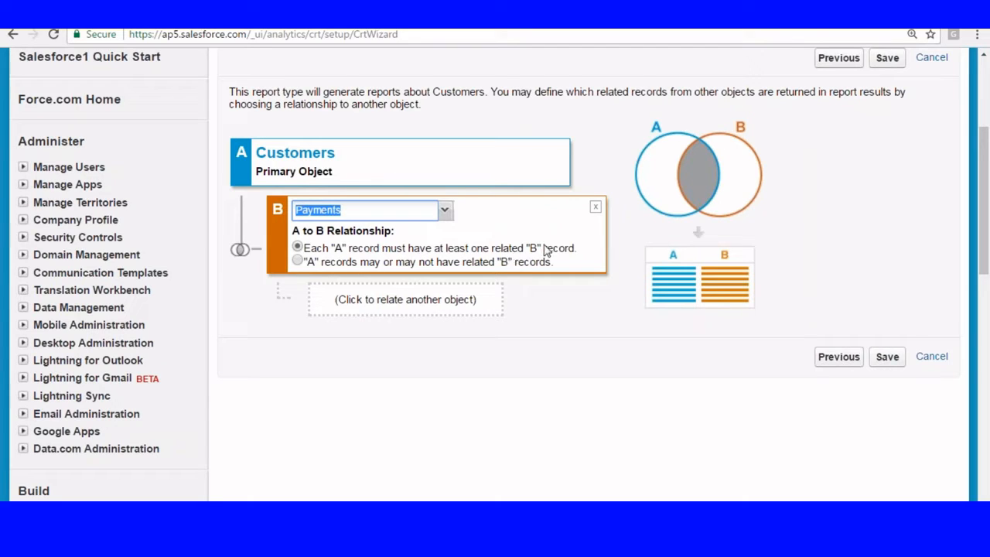
pyautogui.click(298, 262)
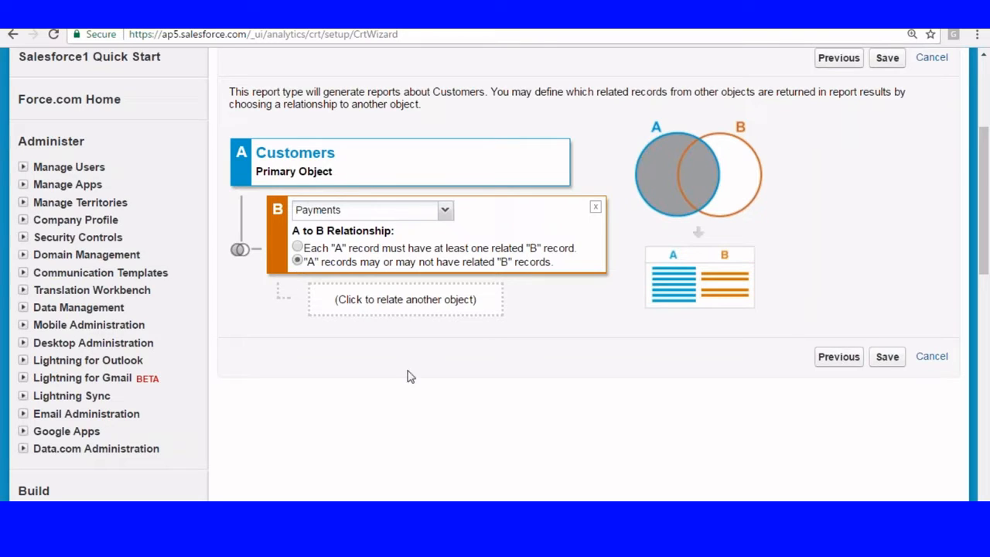
# Step: Add a third related object C, then remove it again
pyautogui.click(883, 360)
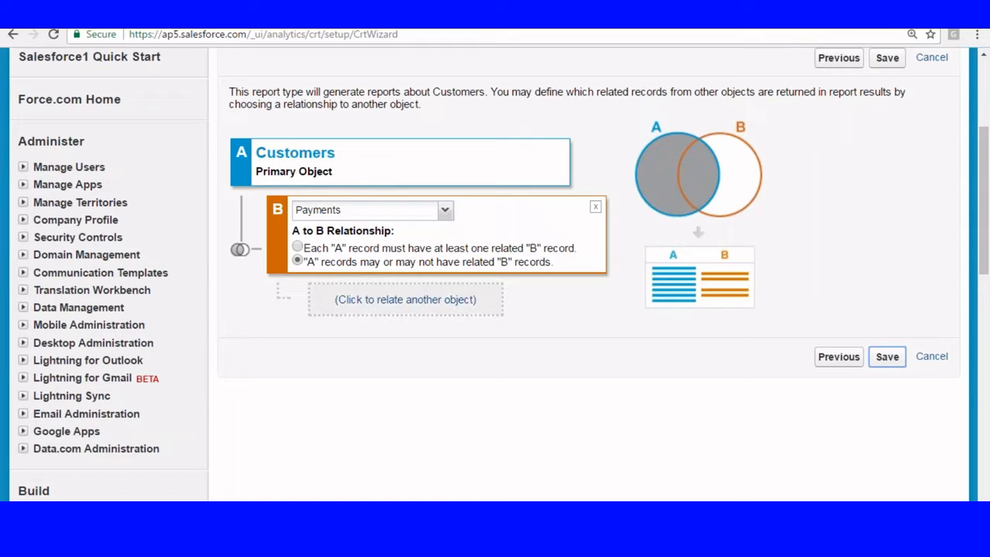
pyautogui.click(358, 306)
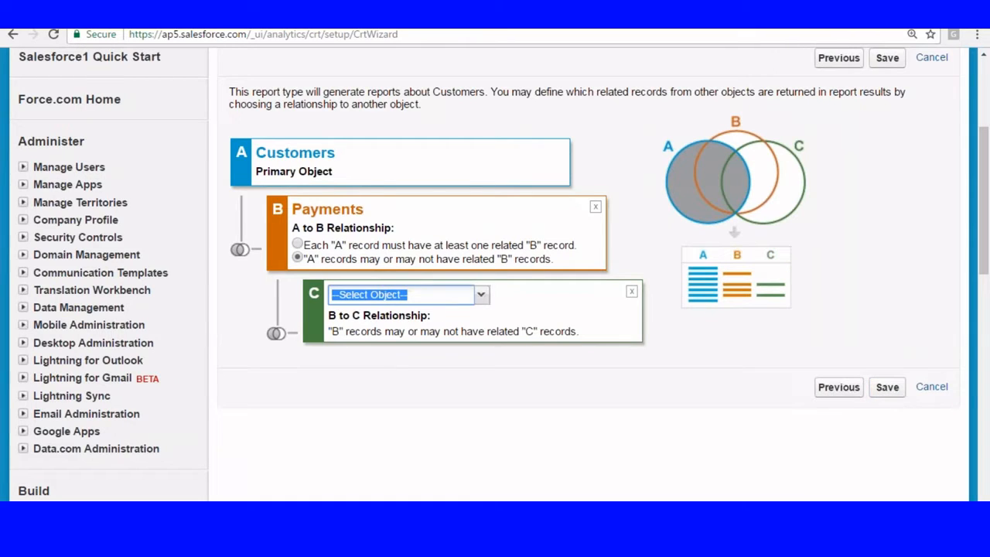
pyautogui.click(381, 297)
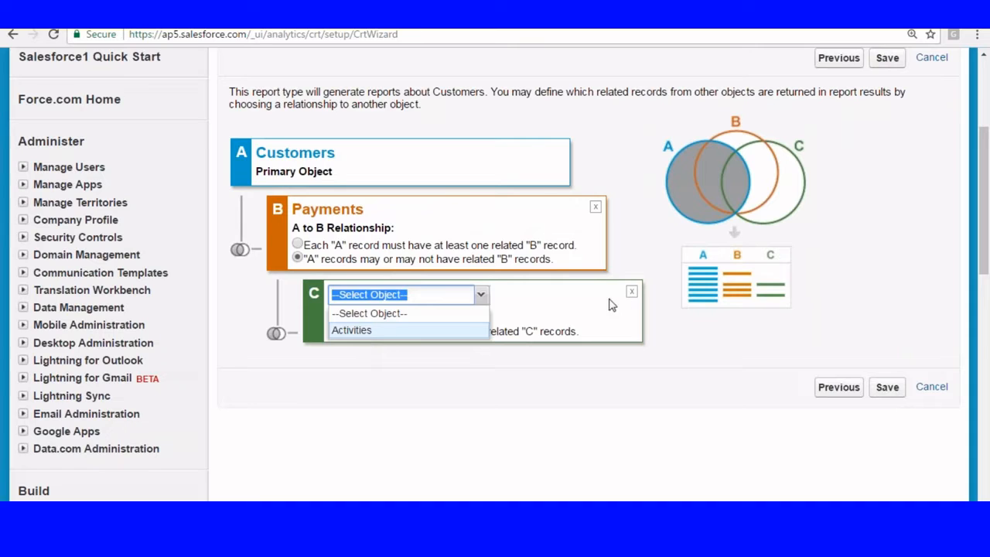
pyautogui.click(632, 291)
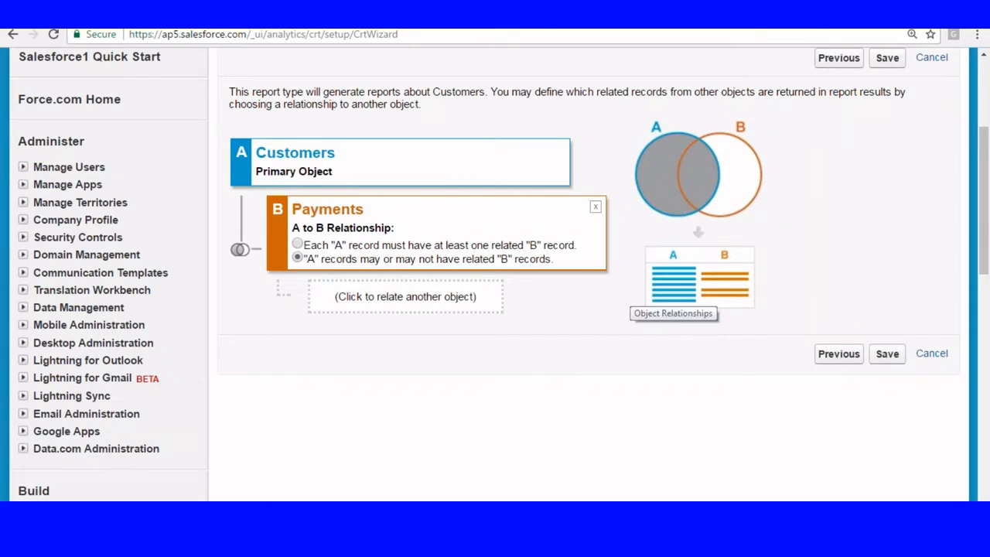
# Step: Save the Customer Report type, confirm 26 Customers and 15 Payments fields, and open Edit Layout
pyautogui.scroll(-2, 673, 309)
pyautogui.click(887, 286)
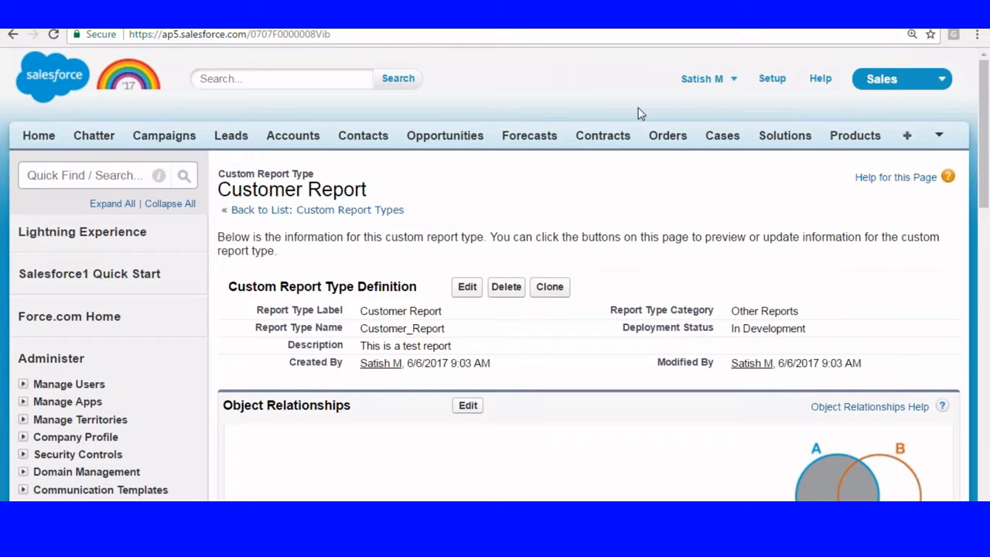
pyautogui.scroll(-7, 440, 157)
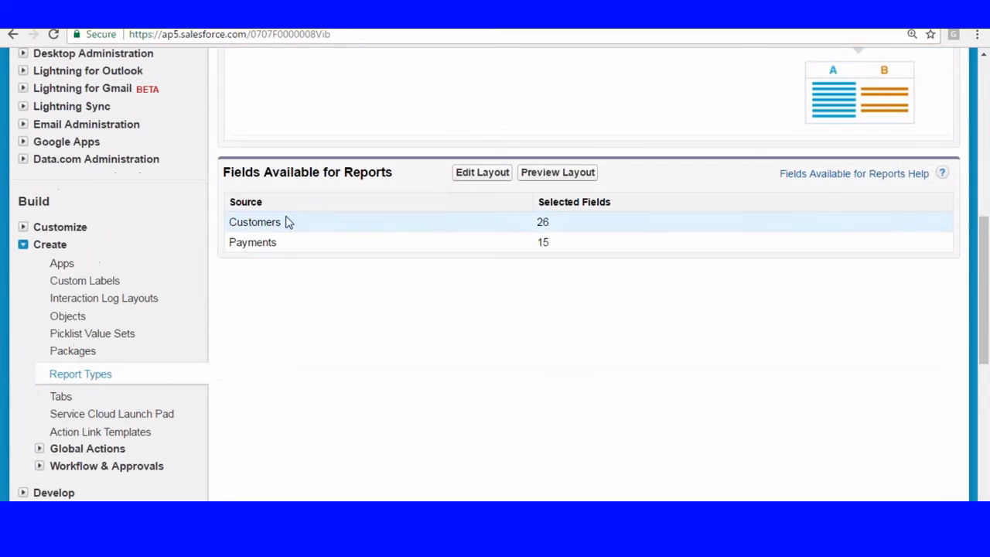
pyautogui.moveTo(539, 222); pyautogui.dragTo(620, 219)
pyautogui.moveTo(230, 243); pyautogui.dragTo(562, 242)
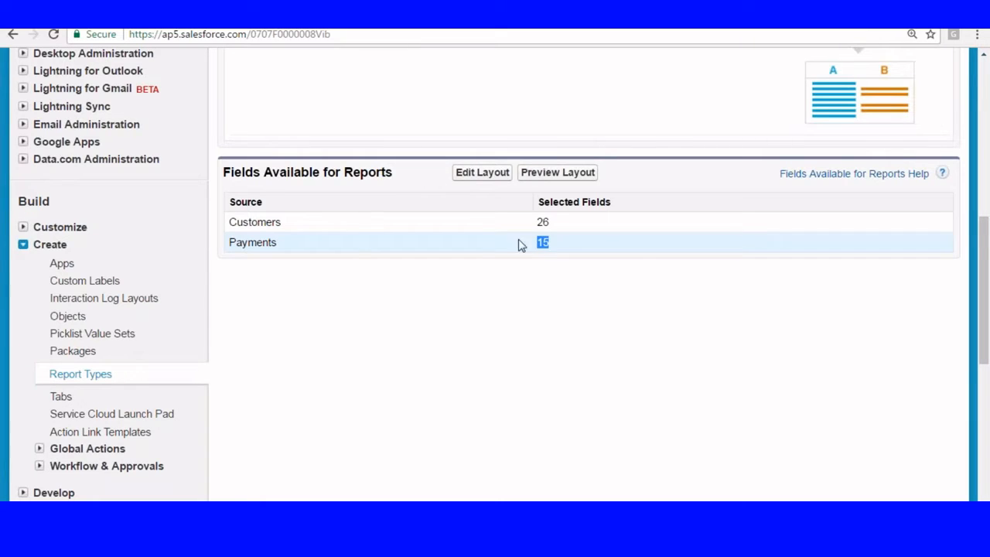
pyautogui.click(483, 173)
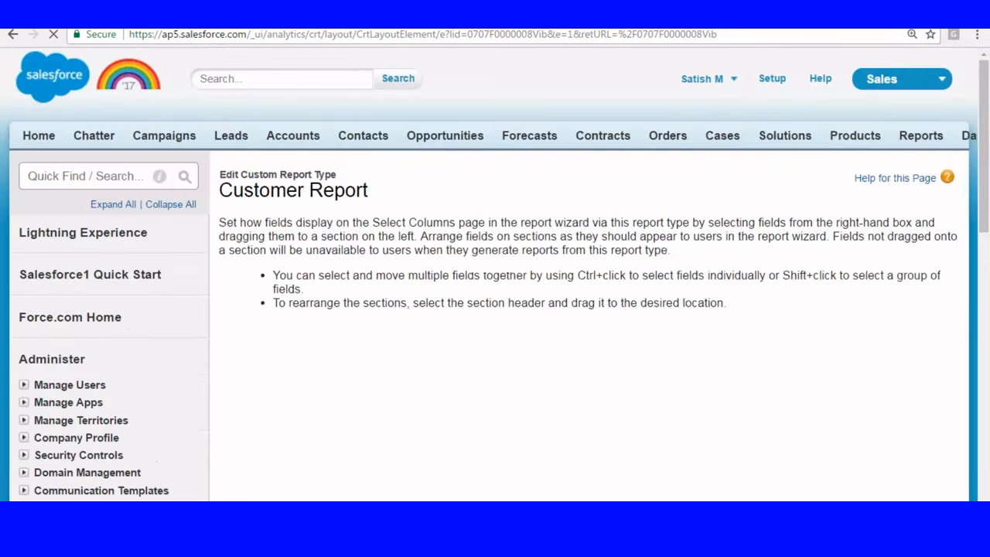
# Step: Remove CUID, Customer ID, Last Modified By, Owner, Services, Total Payment, Pancard and Last Modified from Customers
pyautogui.scroll(-4, 464, 182)
pyautogui.scroll(-2, 464, 181)
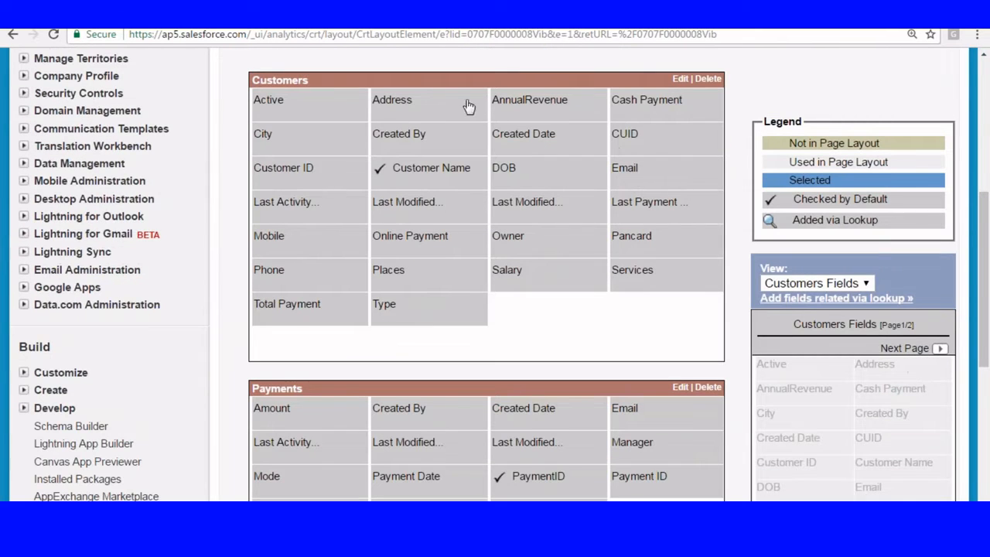
pyautogui.moveTo(628, 137); pyautogui.dragTo(798, 415)
pyautogui.moveTo(640, 138); pyautogui.dragTo(764, 433)
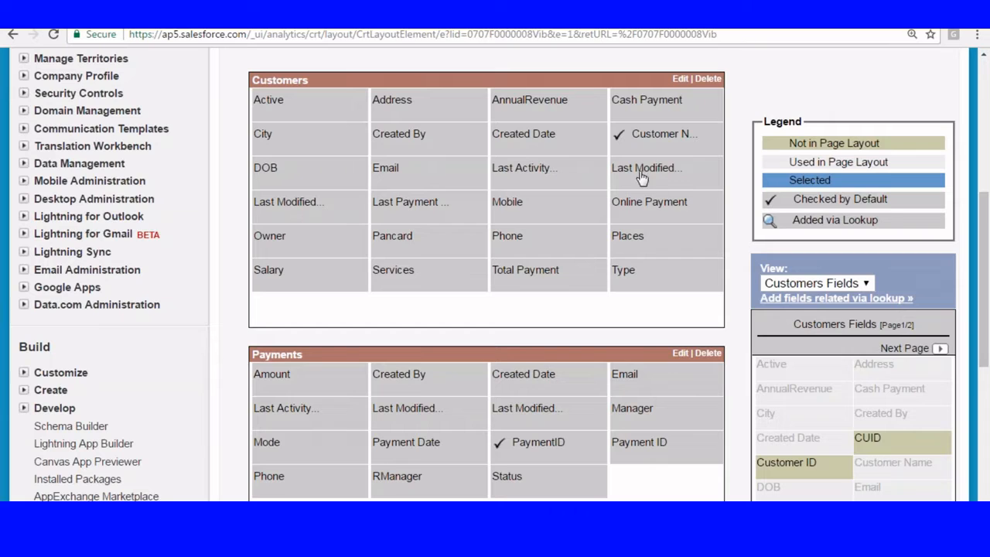
pyautogui.moveTo(641, 177); pyautogui.dragTo(790, 376)
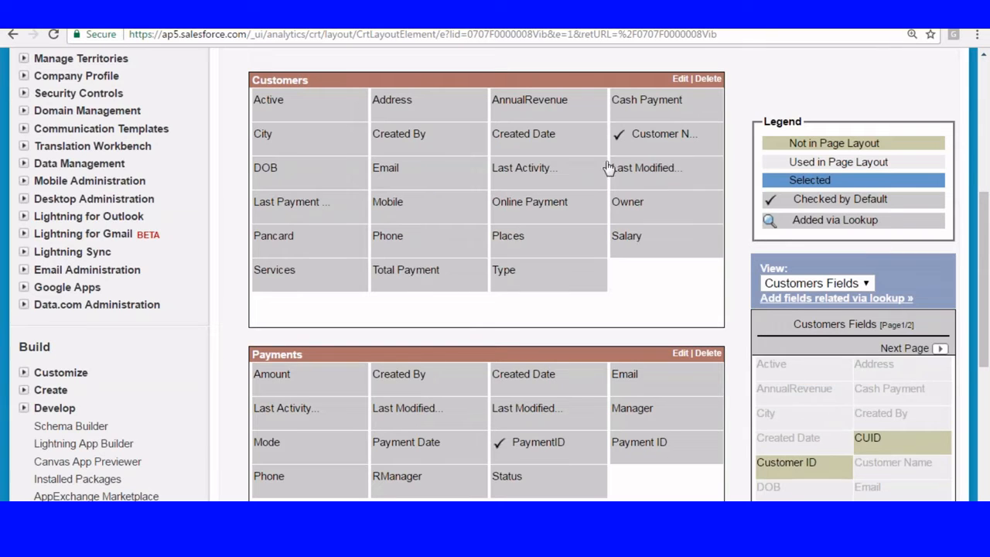
pyautogui.moveTo(631, 213); pyautogui.dragTo(762, 422)
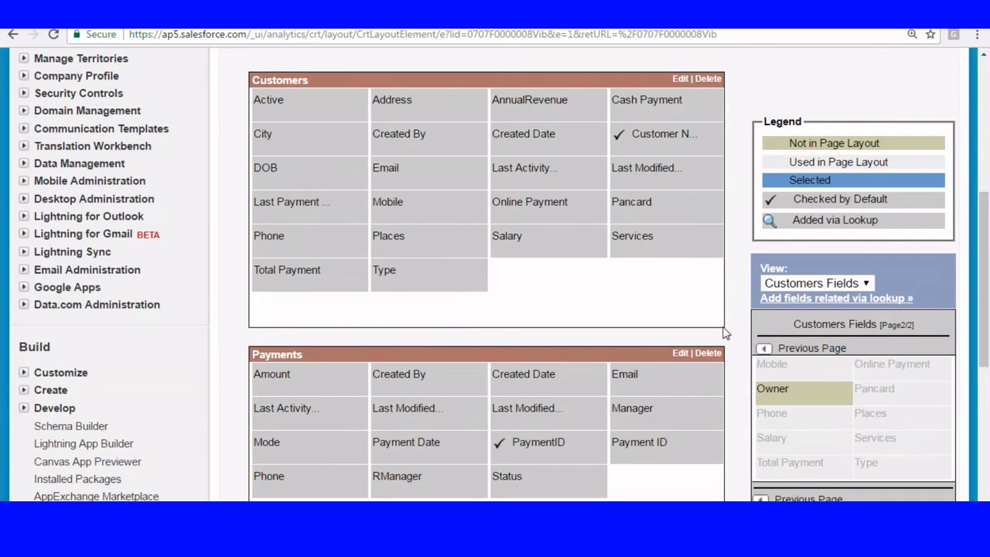
pyautogui.moveTo(658, 244); pyautogui.dragTo(764, 393)
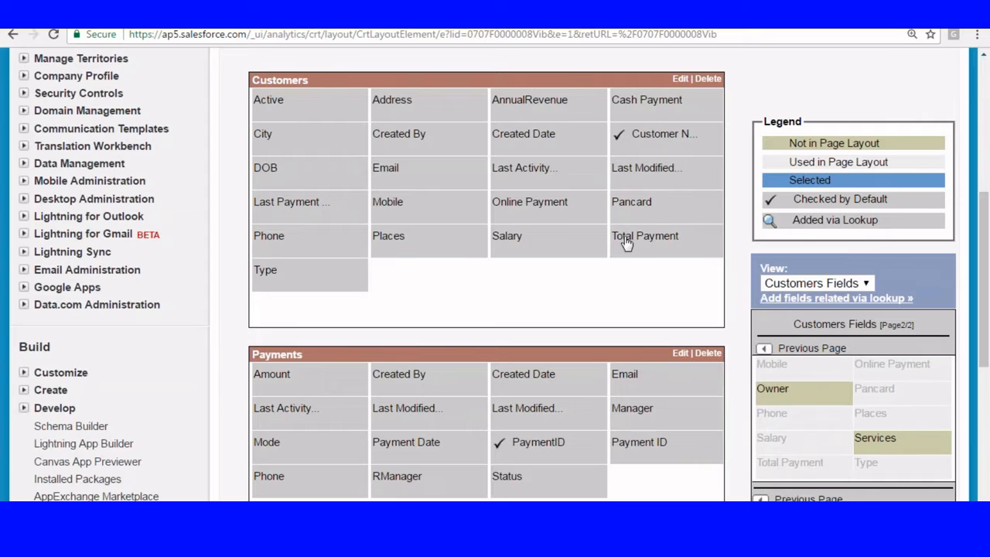
pyautogui.moveTo(624, 241); pyautogui.dragTo(769, 359)
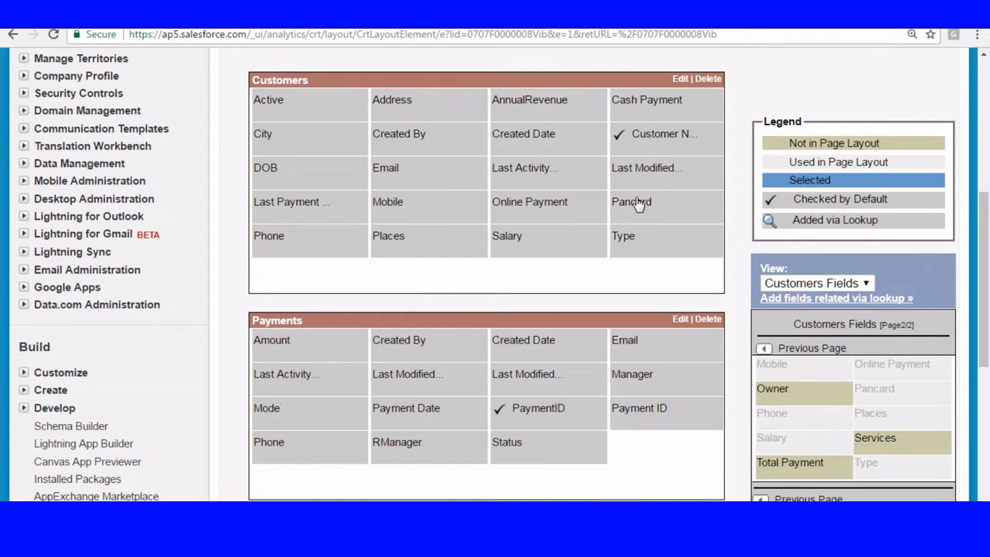
pyautogui.moveTo(639, 205); pyautogui.dragTo(859, 390)
pyautogui.moveTo(628, 172); pyautogui.dragTo(851, 347)
# Step: Remove Last Payment, Last Activity, Email, DOB, Mobile, Address, Created Date, Created By and Places from Customers
pyautogui.click(639, 171)
pyautogui.moveTo(639, 171); pyautogui.dragTo(785, 390)
pyautogui.moveTo(532, 163); pyautogui.dragTo(766, 399)
pyautogui.moveTo(390, 174); pyautogui.dragTo(793, 414)
pyautogui.moveTo(301, 179); pyautogui.dragTo(784, 407)
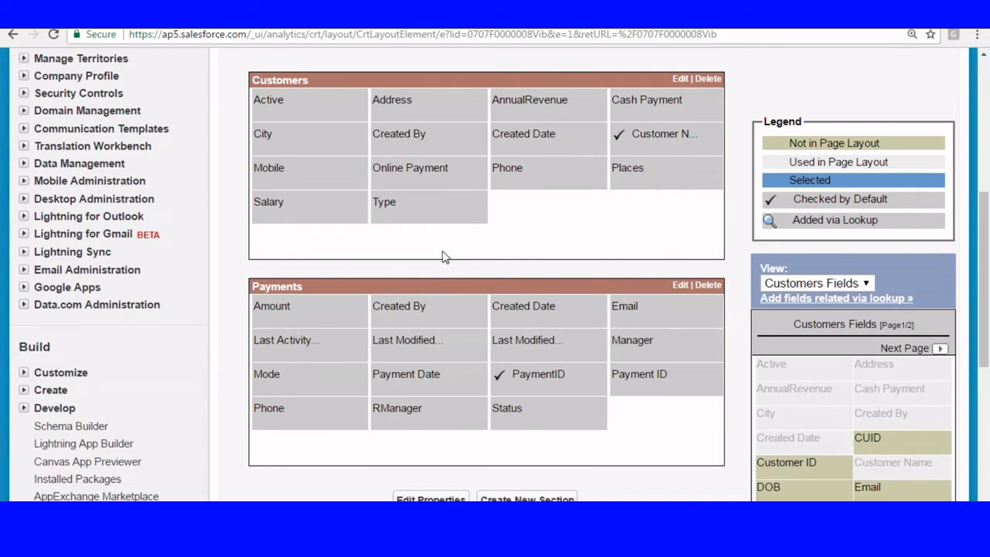
pyautogui.moveTo(255, 180); pyautogui.dragTo(800, 402)
pyautogui.moveTo(447, 145); pyautogui.dragTo(775, 377)
pyautogui.moveTo(417, 116); pyautogui.dragTo(824, 405)
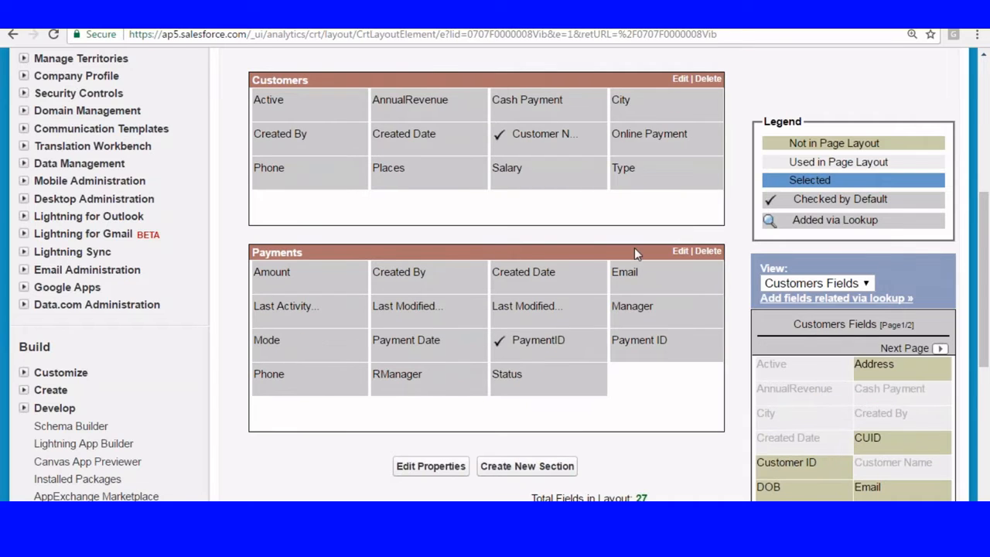
pyautogui.moveTo(427, 135); pyautogui.dragTo(777, 421)
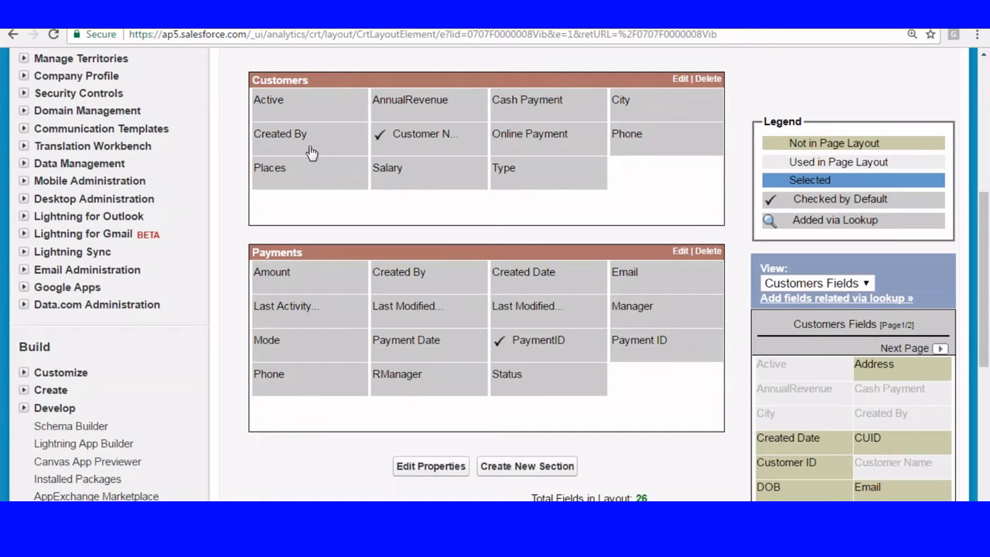
pyautogui.moveTo(279, 133); pyautogui.dragTo(781, 380)
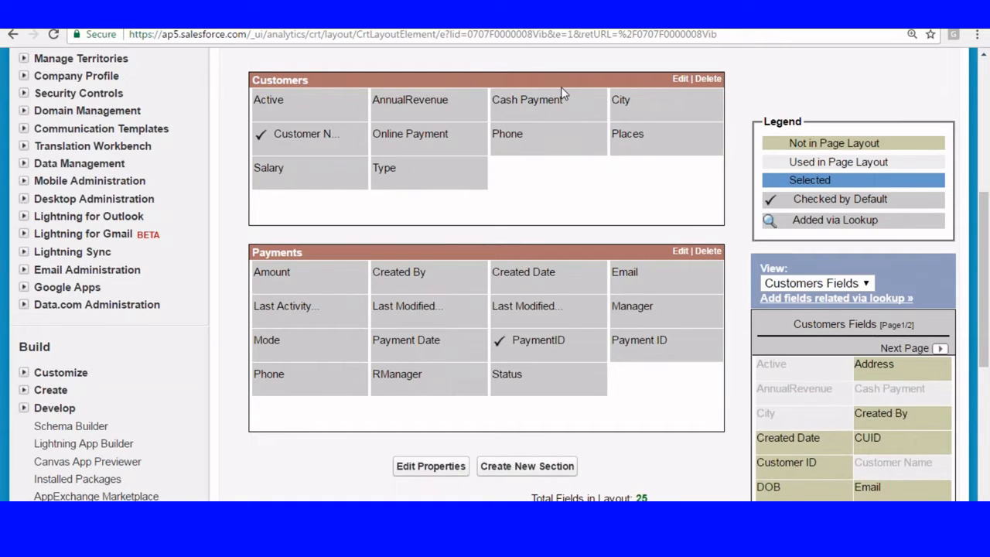
pyautogui.moveTo(627, 133); pyautogui.dragTo(773, 402)
# Step: Move Type into the Payments section and remove Cash Payment from Customers
pyautogui.click(278, 172)
pyautogui.moveTo(278, 172); pyautogui.dragTo(779, 415)
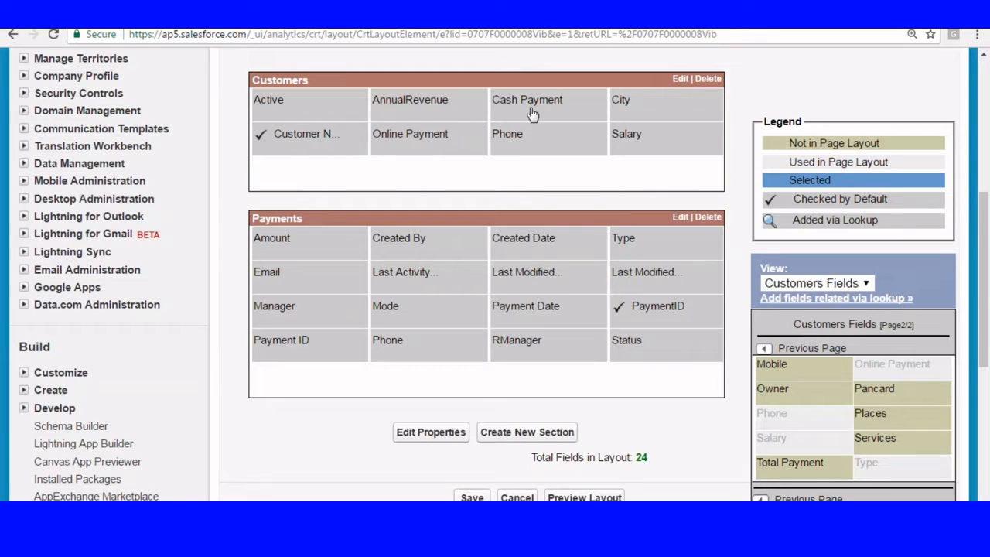
pyautogui.moveTo(524, 99); pyautogui.dragTo(847, 437)
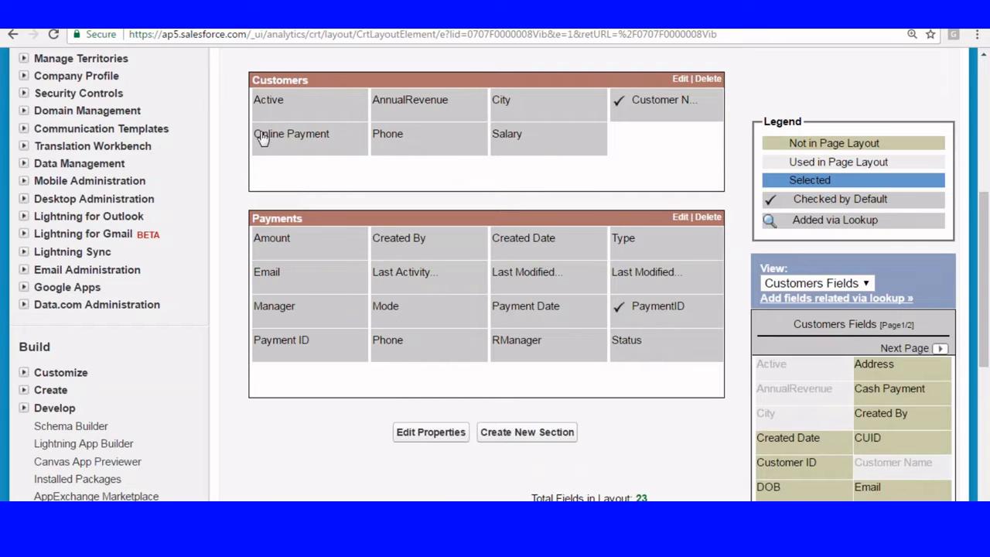
pyautogui.moveTo(264, 132); pyautogui.dragTo(818, 319)
# Step: Remove Active from the Customers section and save the trimmed field layout
pyautogui.scroll(5, 797, 402)
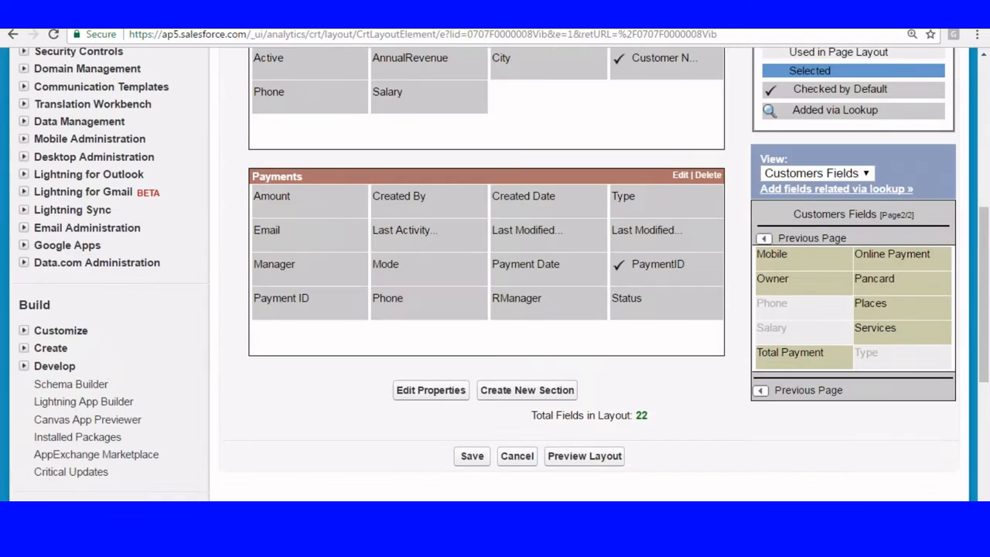
pyautogui.scroll(4, 752, 318)
pyautogui.scroll(-2, 714, 305)
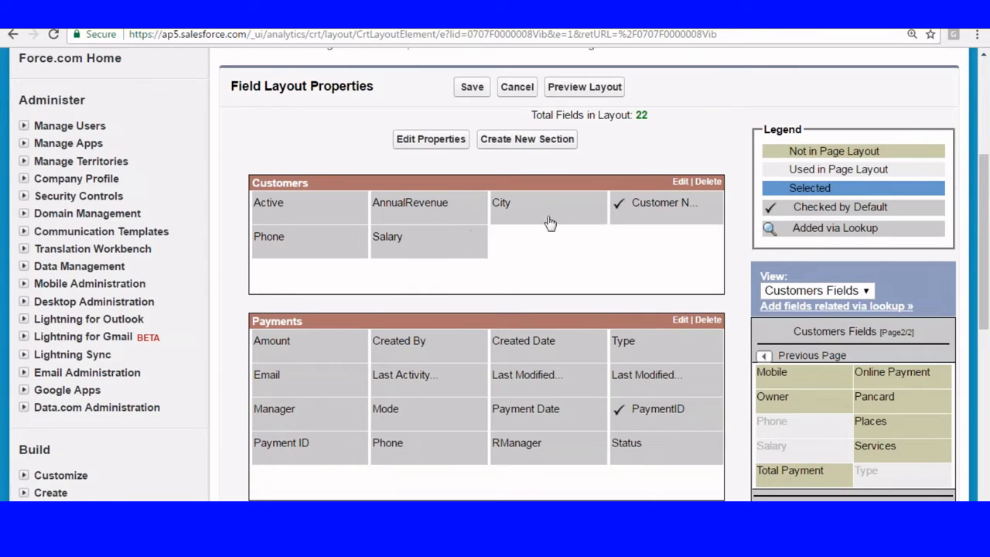
pyautogui.moveTo(297, 208)
pyautogui.moveTo(297, 208); pyautogui.dragTo(675, 368)
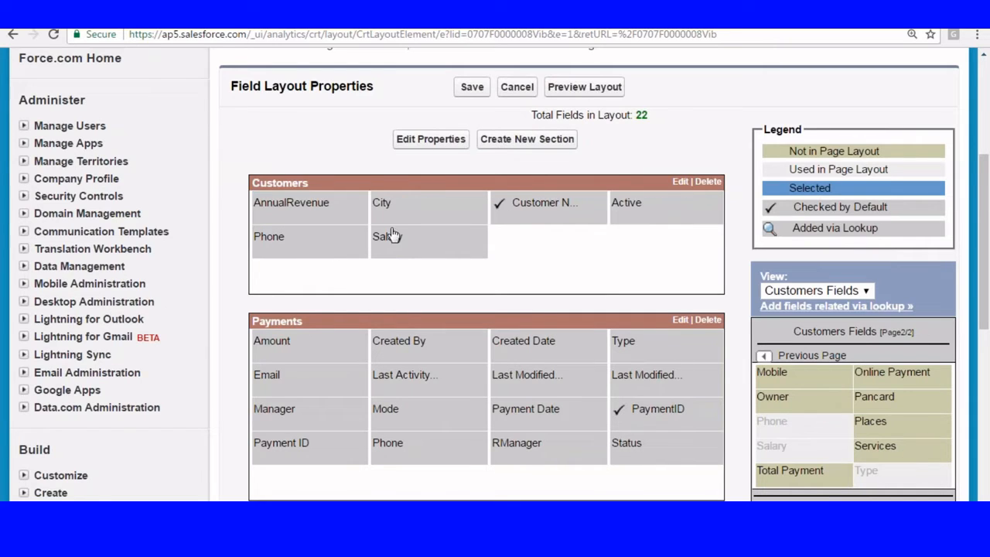
pyautogui.moveTo(627, 205); pyautogui.dragTo(786, 363)
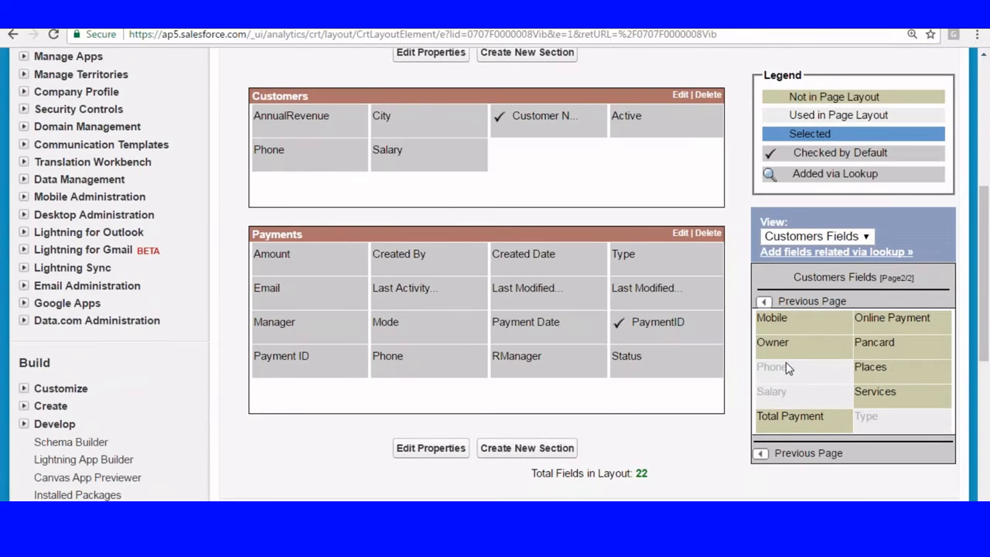
pyautogui.scroll(1, 787, 371)
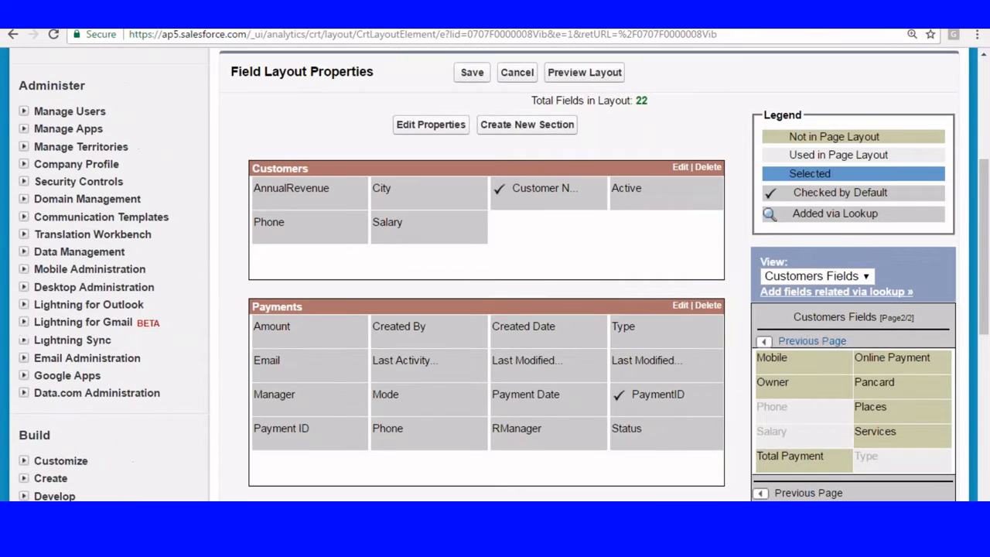
pyautogui.click(765, 341)
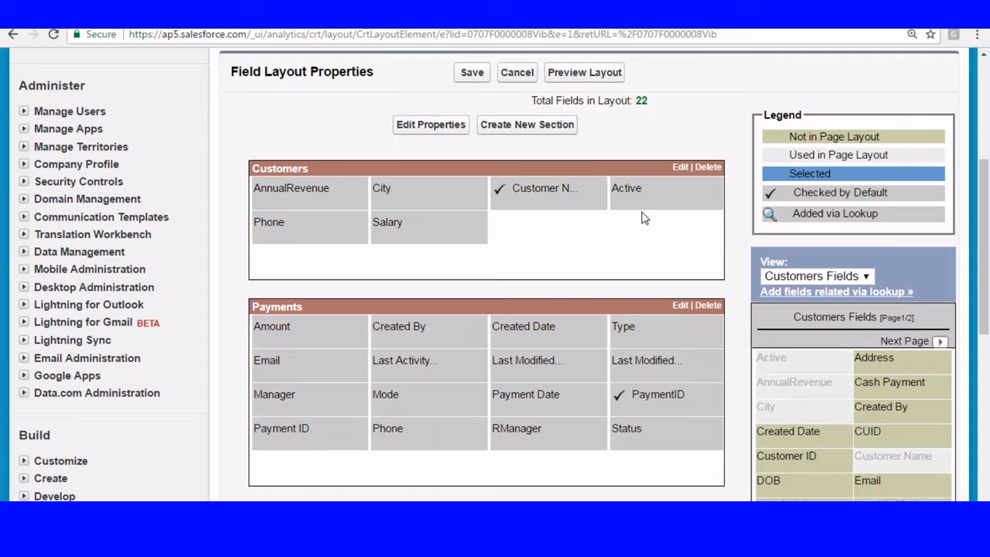
pyautogui.moveTo(641, 203); pyautogui.dragTo(773, 386)
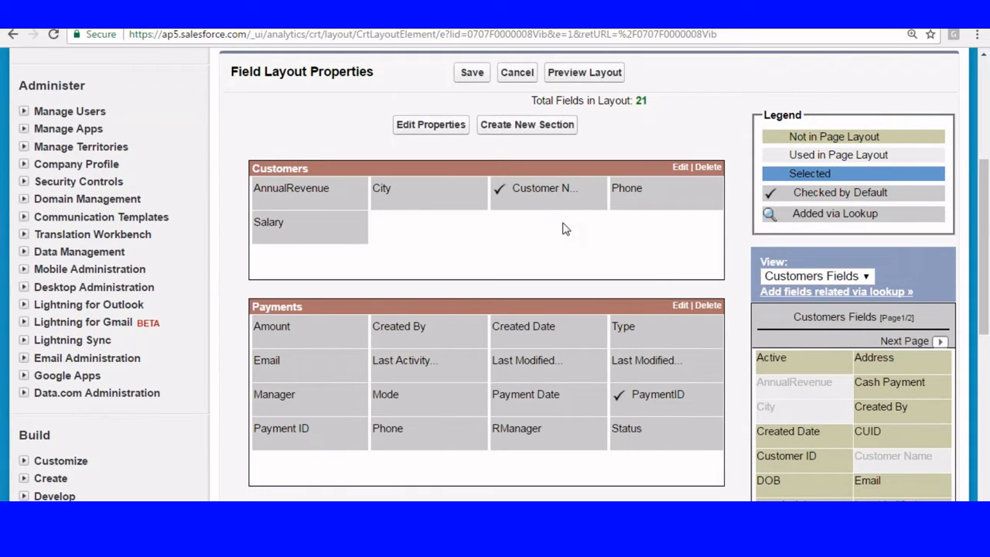
pyautogui.click(472, 73)
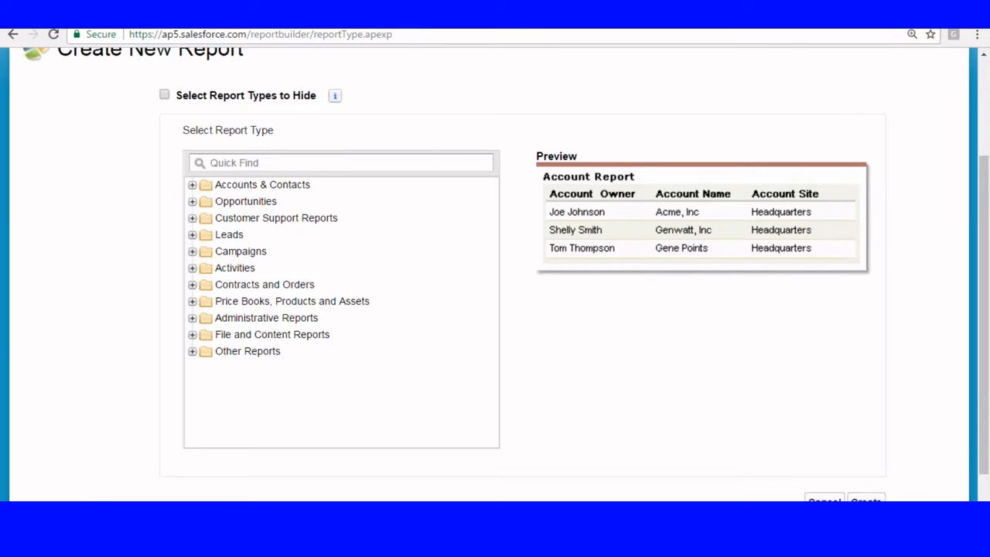
# Step: Create a new report from the Other Reports › Customer Report type, skipping the tour, then go to Setup
pyautogui.click(418, 34)
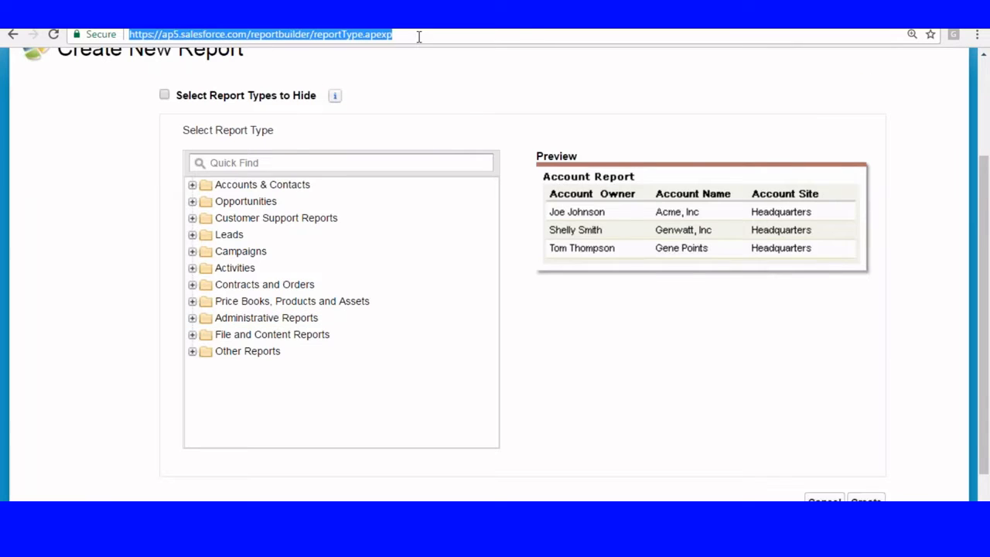
pyautogui.press('Return')
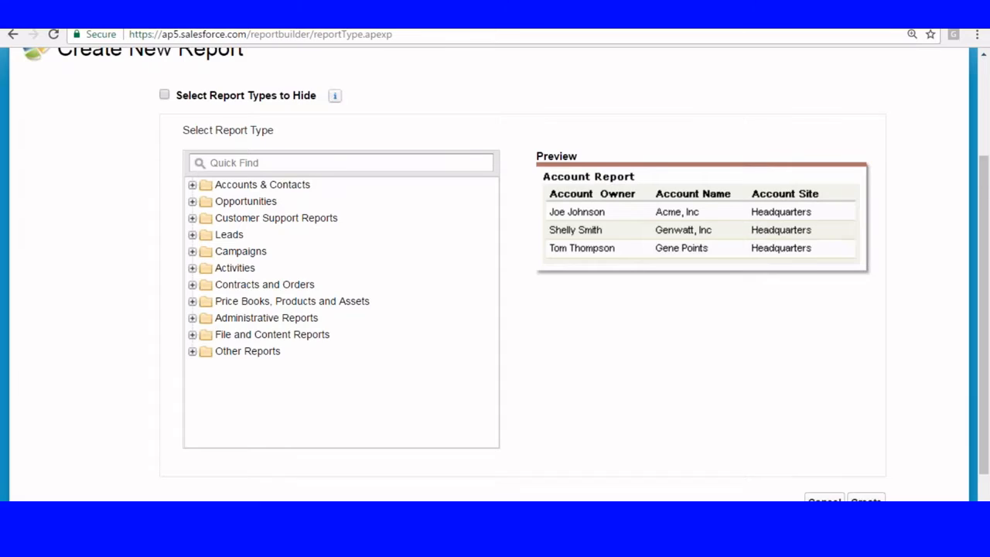
pyautogui.scroll(-1, 227, 296)
pyautogui.click(192, 292)
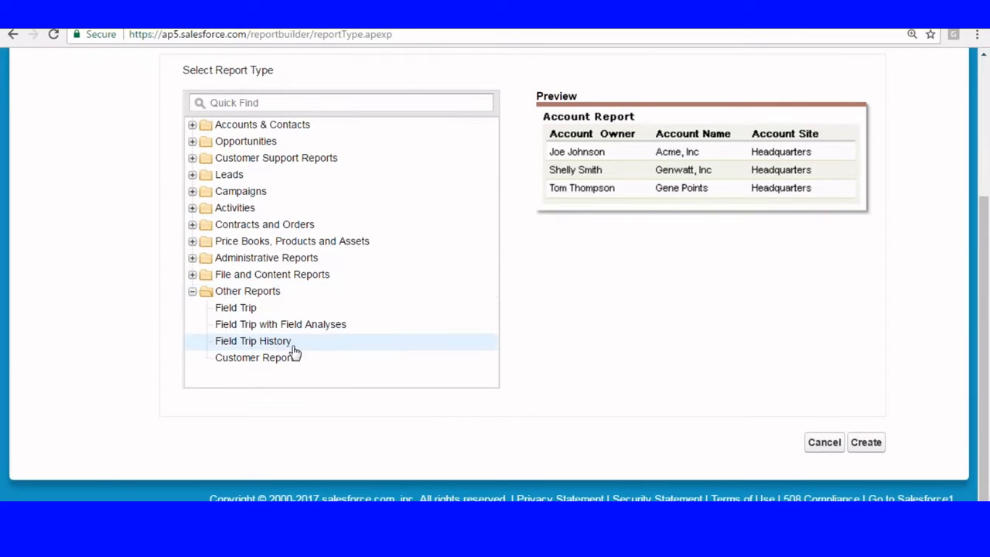
pyautogui.click(251, 359)
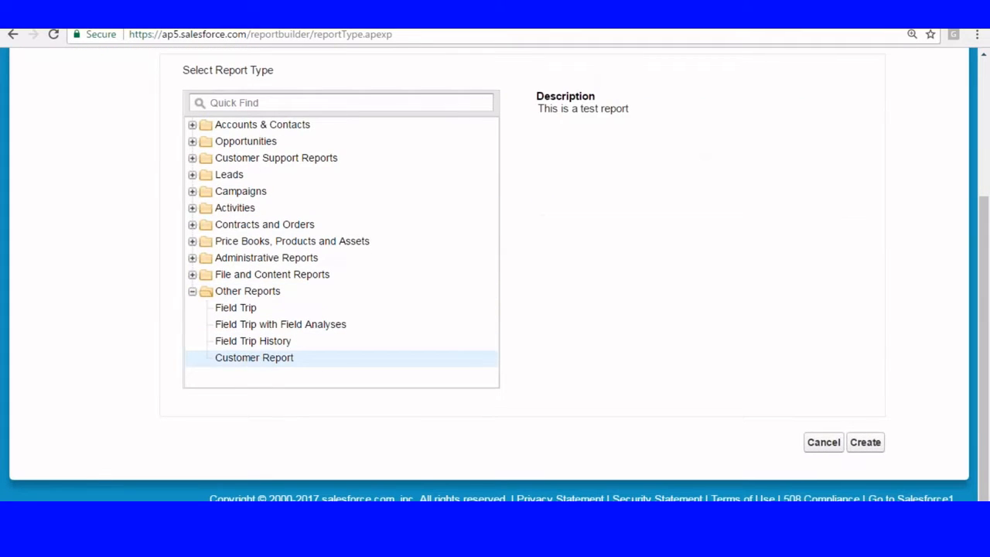
pyautogui.click(863, 444)
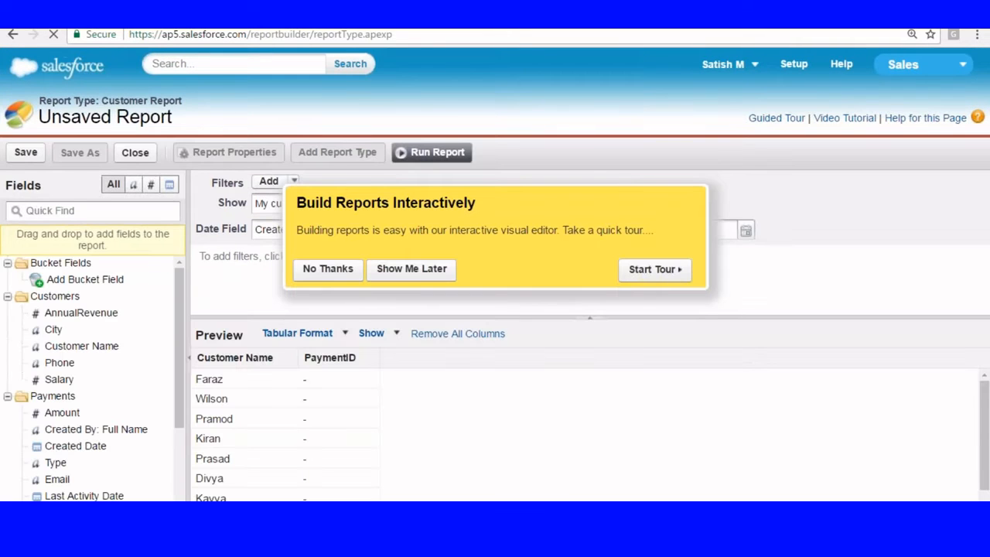
pyautogui.click(328, 268)
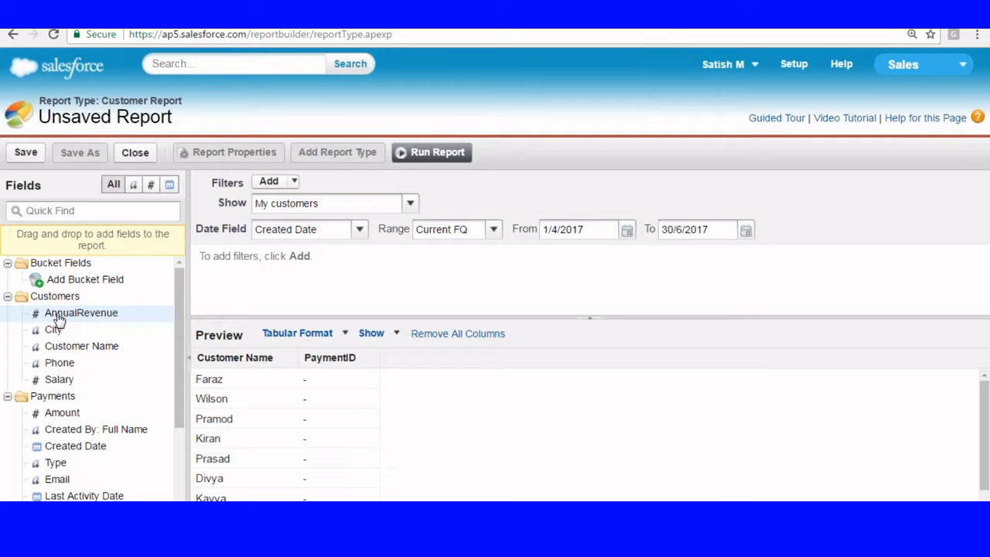
pyautogui.click(794, 65)
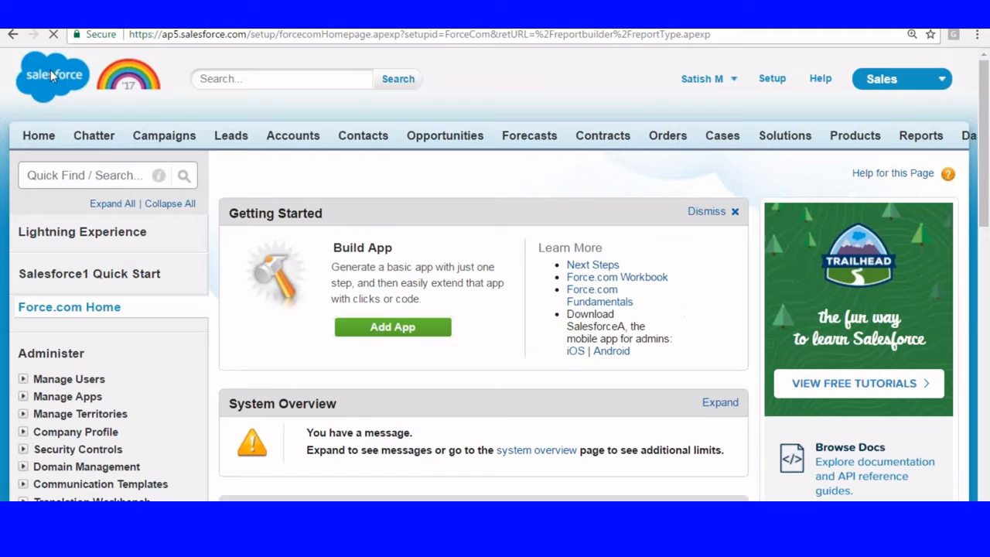
# Step: From Setup, open Build › Create › Report Types and begin a New Custom Report Type
pyautogui.click(768, 81)
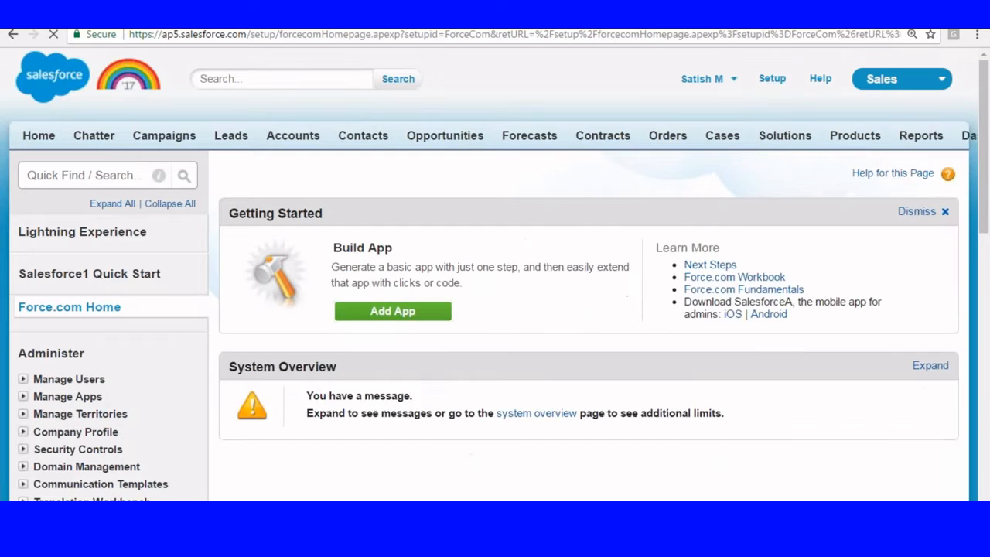
pyautogui.scroll(-8, 154, 132)
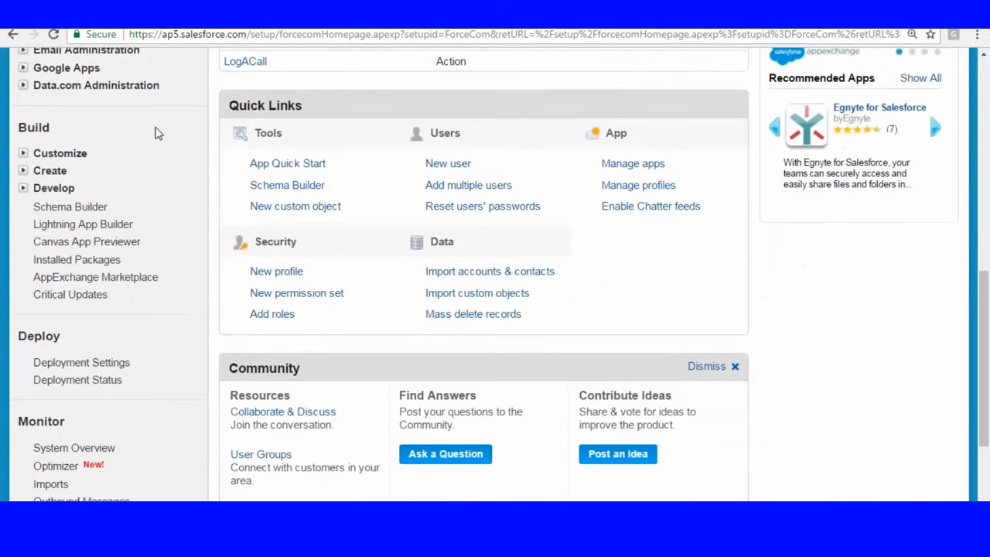
pyautogui.click(23, 166)
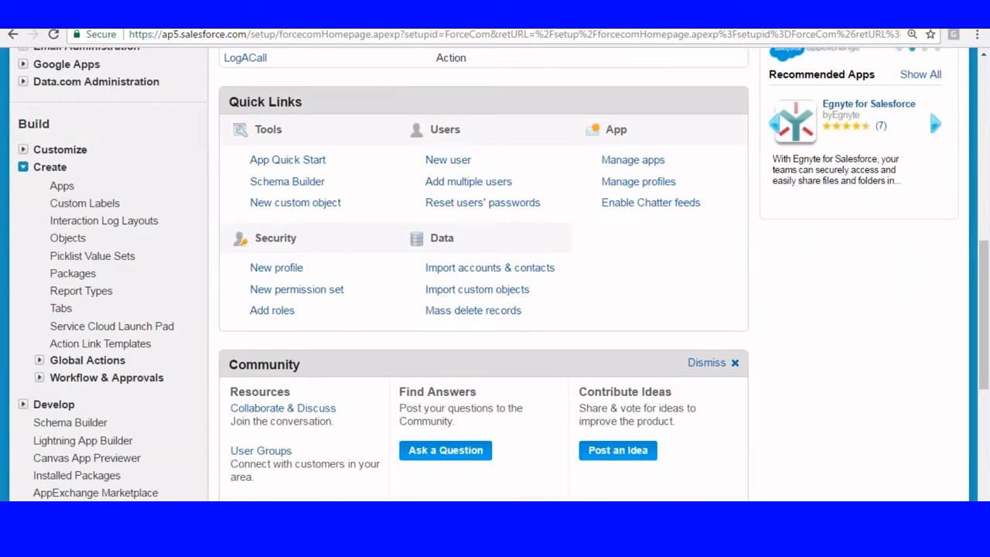
pyautogui.scroll(-1, 93, 222)
pyautogui.click(81, 219)
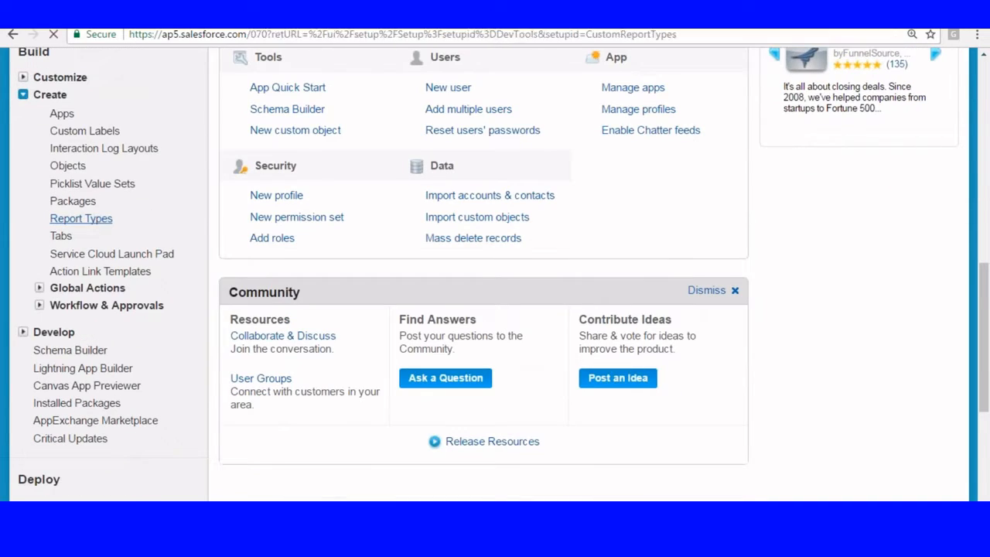
pyautogui.scroll(-2, 93, 223)
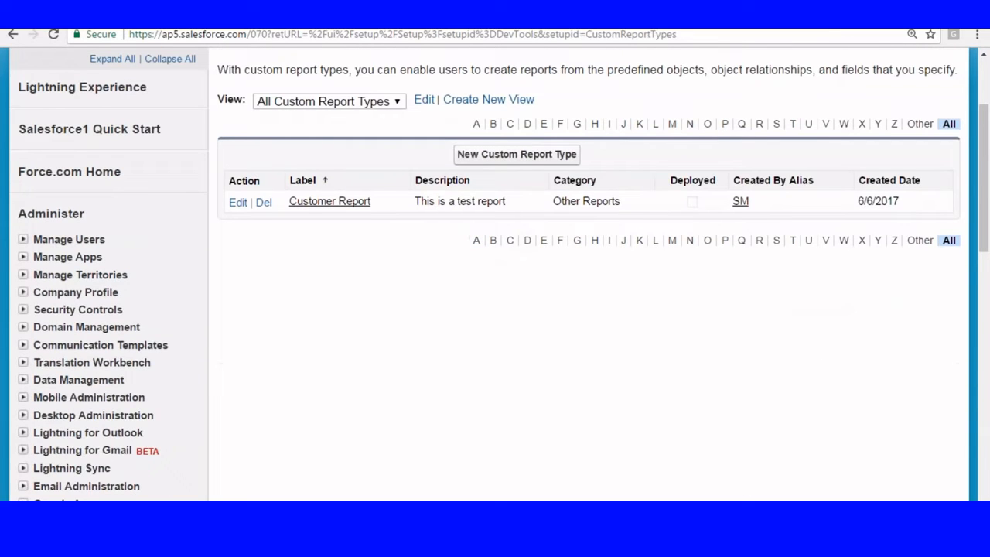
pyautogui.click(542, 157)
# Step: Set primary object Customers, label 'Customer City wise report', description 'Test Report', category Other Reports
pyautogui.scroll(-4, 542, 161)
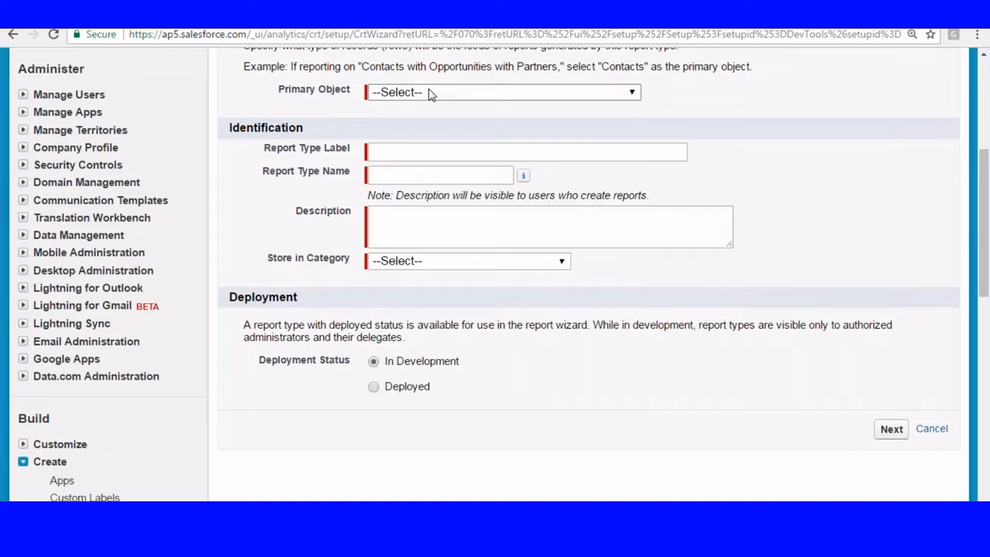
pyautogui.click(431, 93)
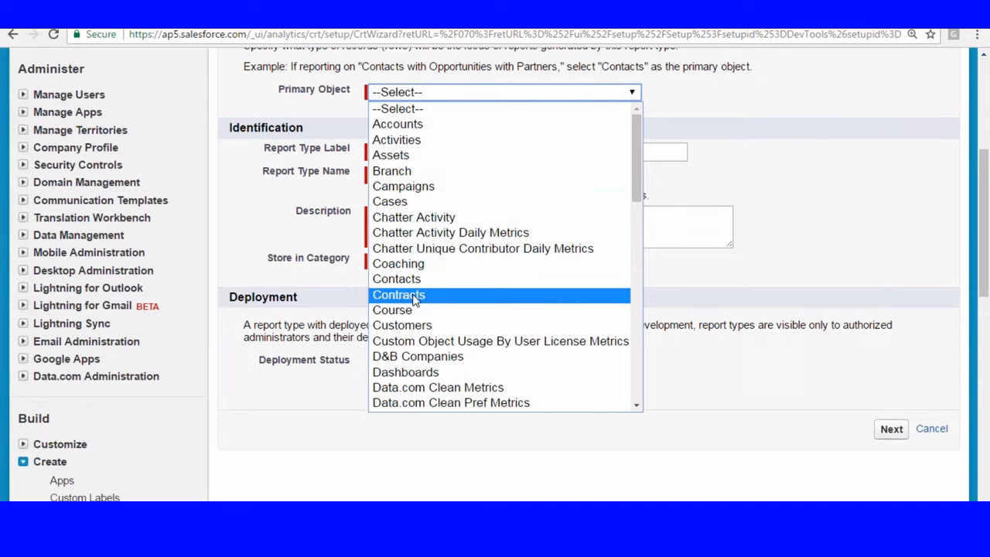
pyautogui.click(402, 324)
pyautogui.click(386, 152)
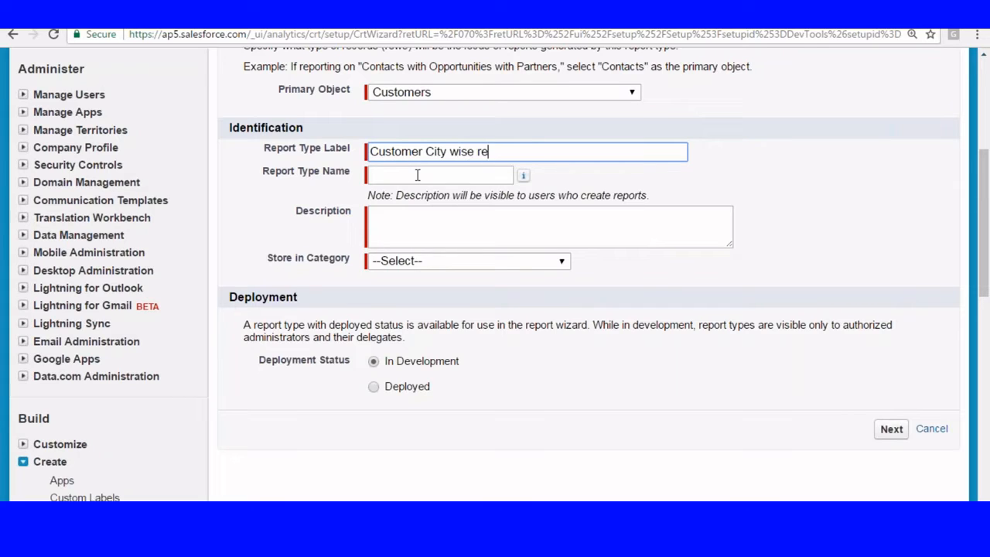
pyautogui.click(418, 174)
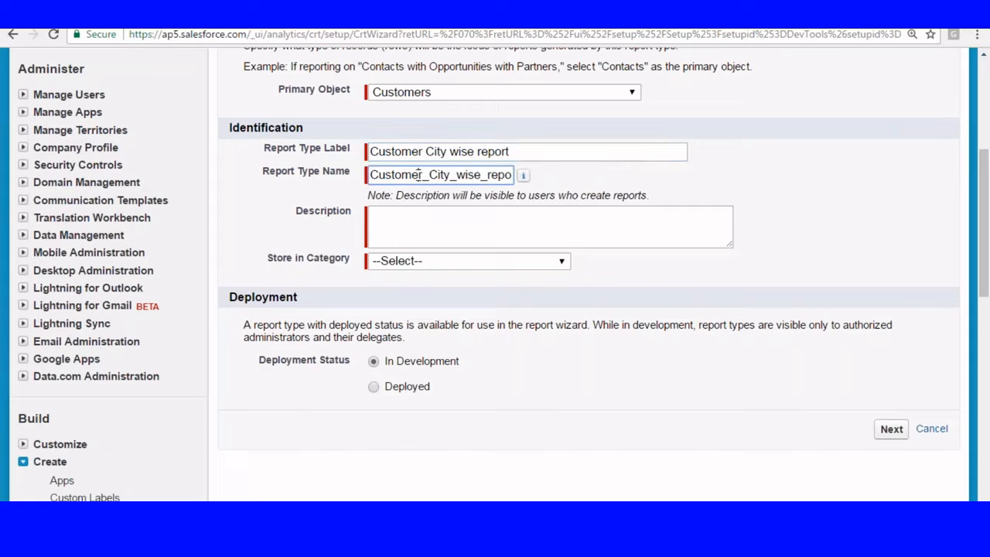
pyautogui.click(438, 222)
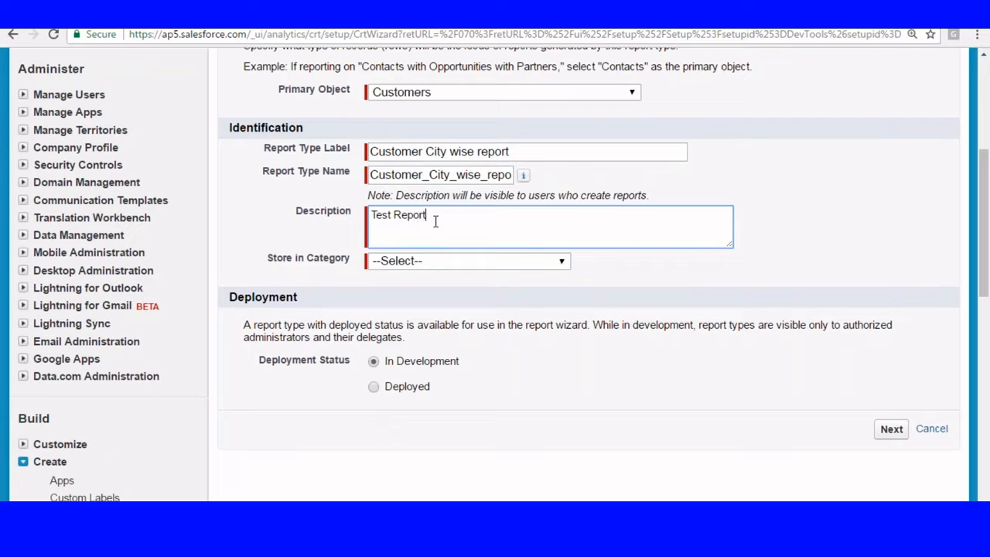
pyautogui.scroll(-2, 451, 197)
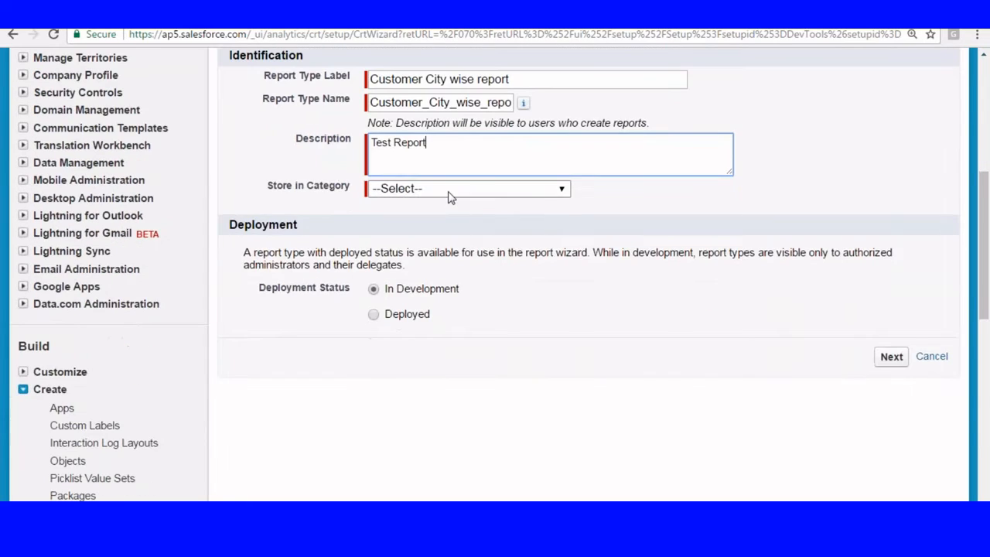
pyautogui.click(451, 193)
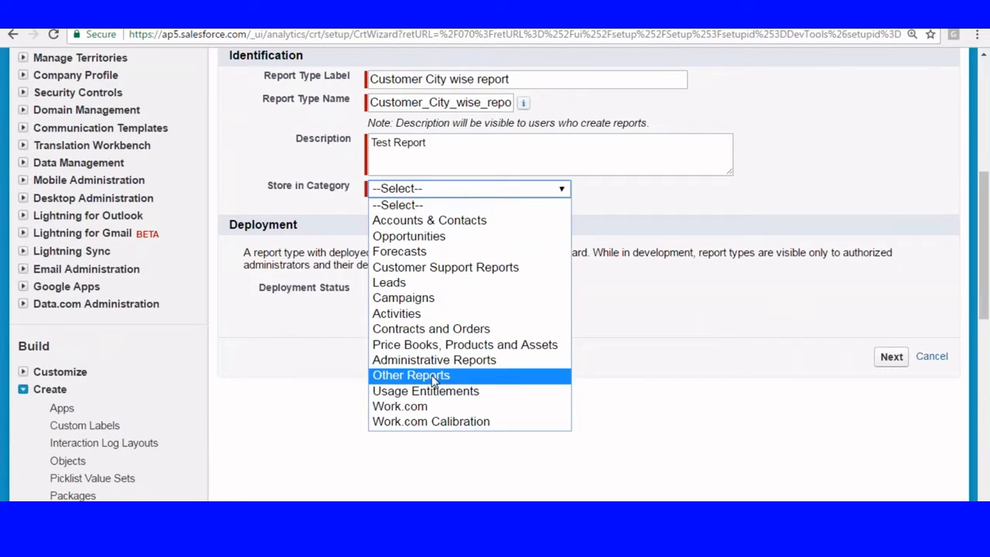
pyautogui.click(411, 376)
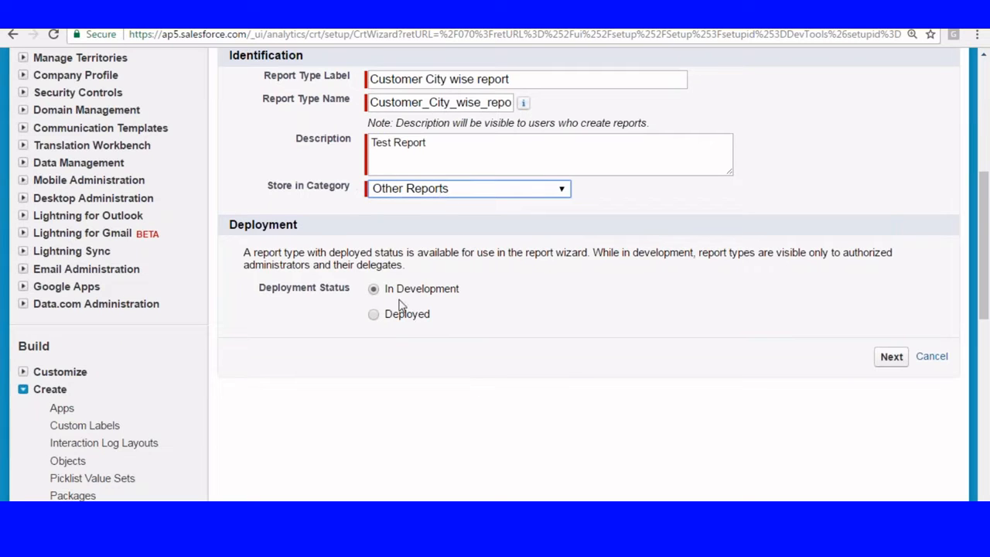
pyautogui.click(891, 356)
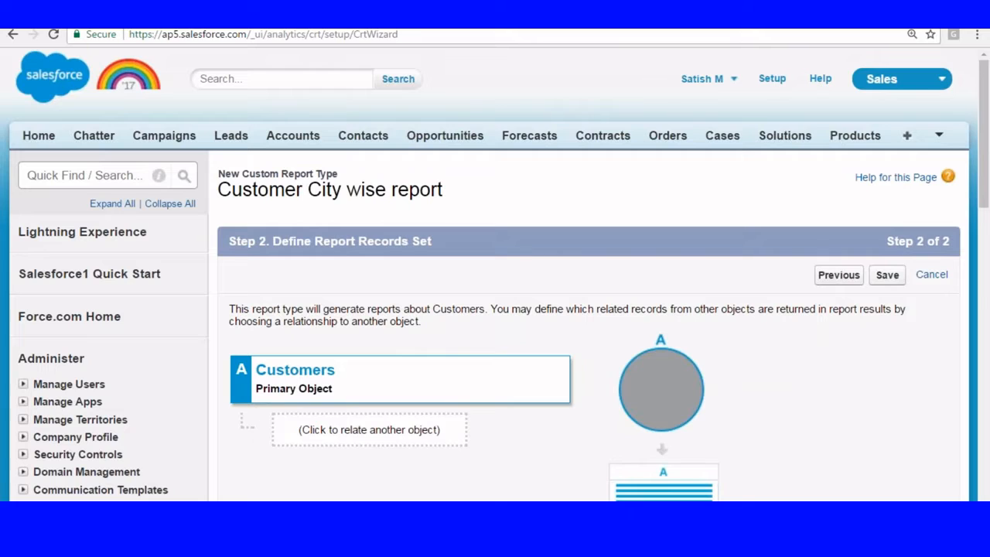
# Step: Relate Loans as object B, requiring each customer to have a loan, and save the report type
pyautogui.scroll(-2, 696, 286)
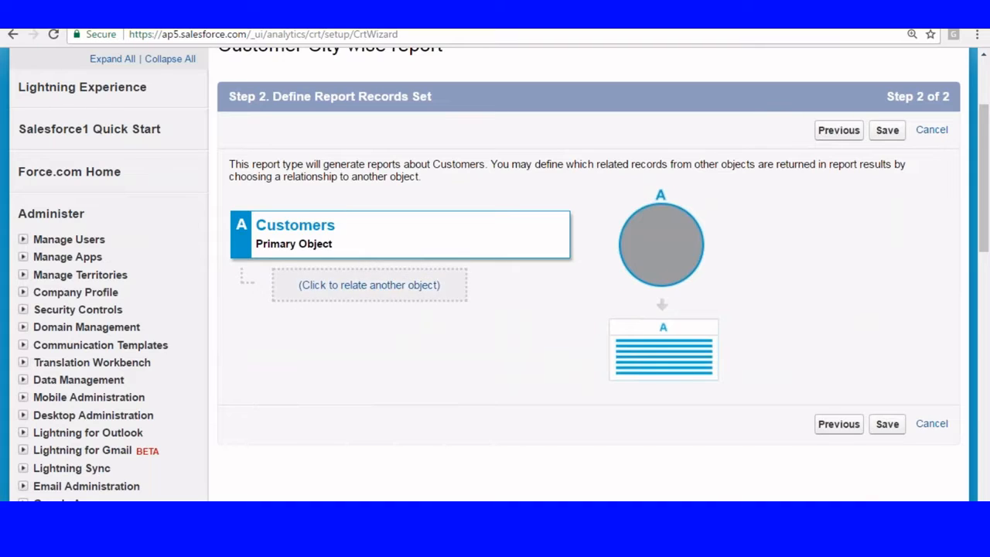
pyautogui.click(334, 283)
pyautogui.click(444, 283)
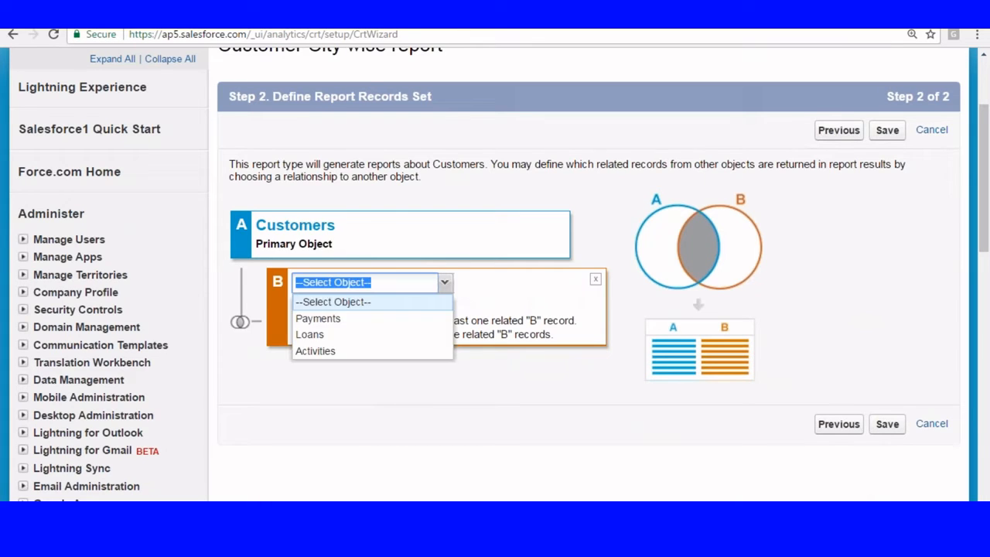
pyautogui.click(310, 333)
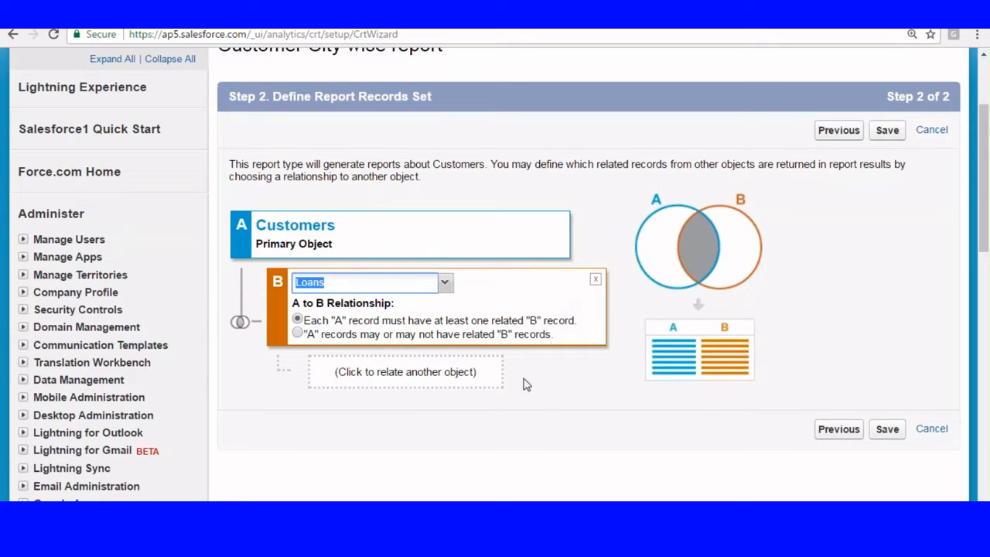
pyautogui.click(891, 431)
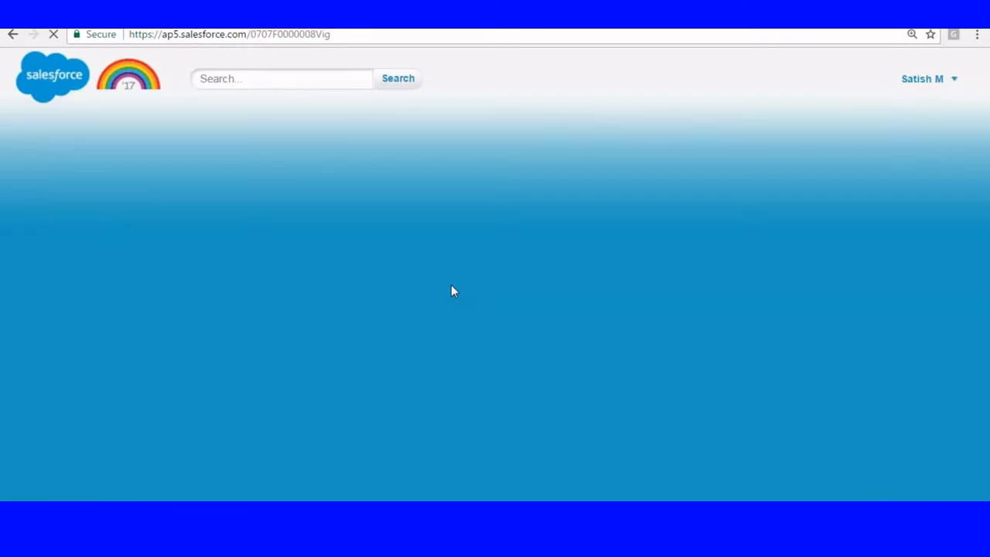
# Step: Review the 26 Customers and 21 Loans fields available for reports, then open Edit Layout
pyautogui.scroll(-6, 361, 211)
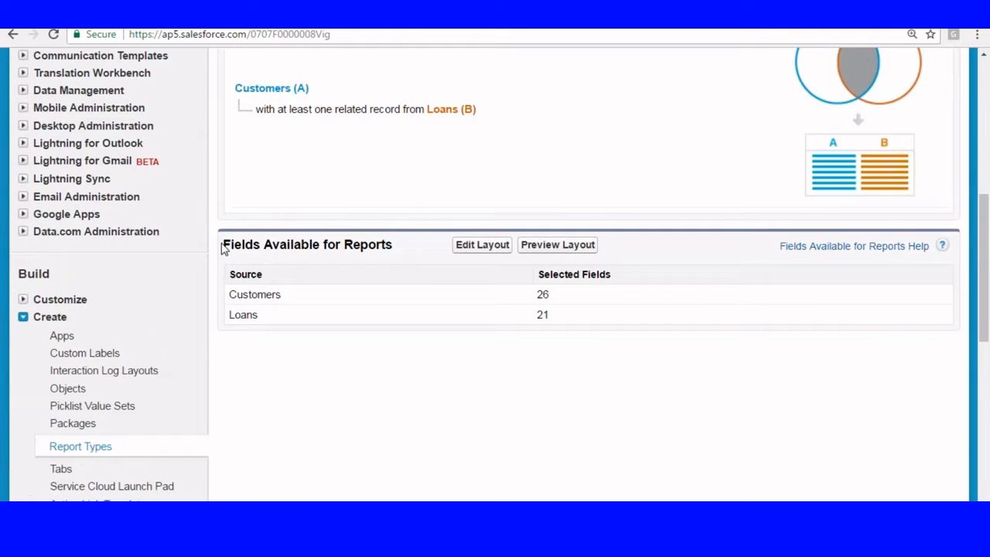
pyautogui.moveTo(223, 246); pyautogui.dragTo(392, 249)
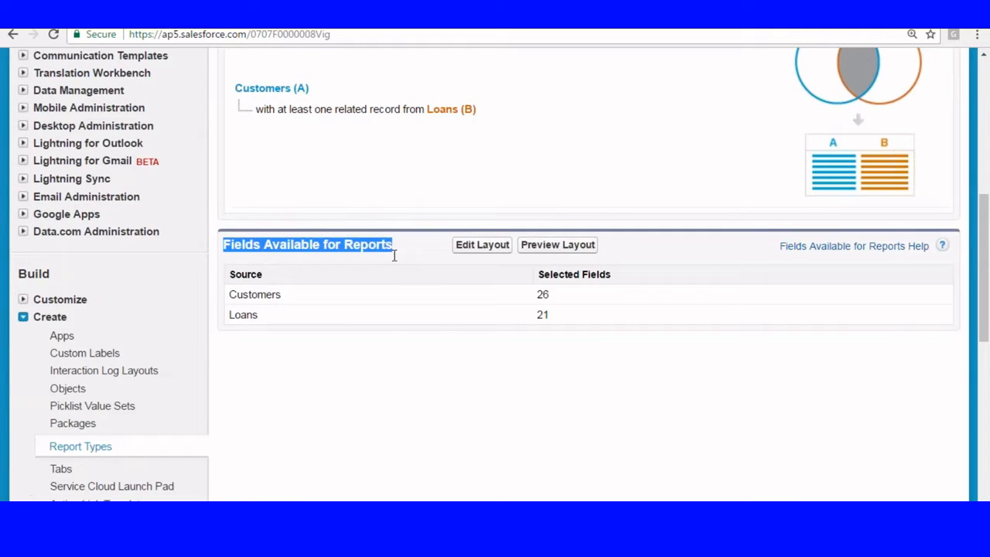
pyautogui.moveTo(237, 294); pyautogui.dragTo(253, 316)
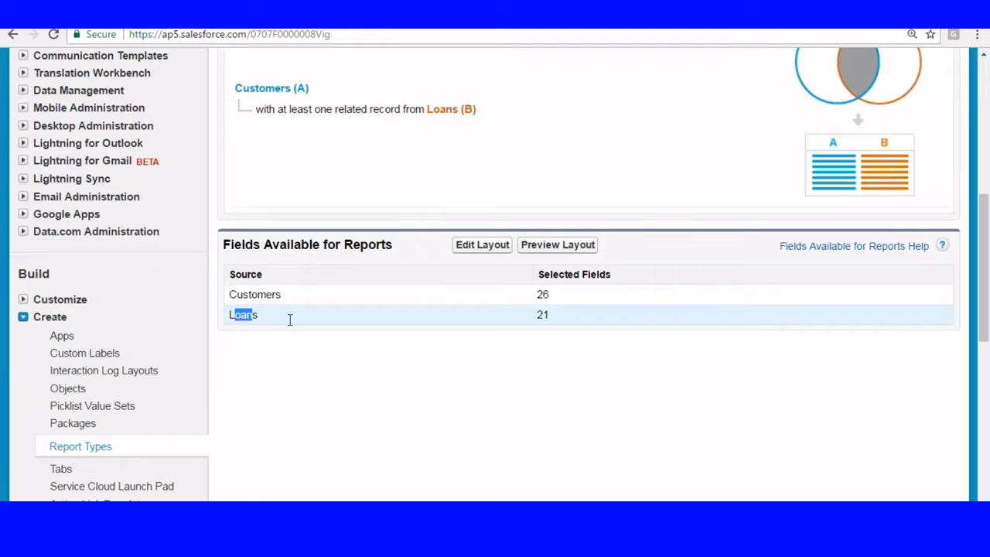
pyautogui.click(482, 245)
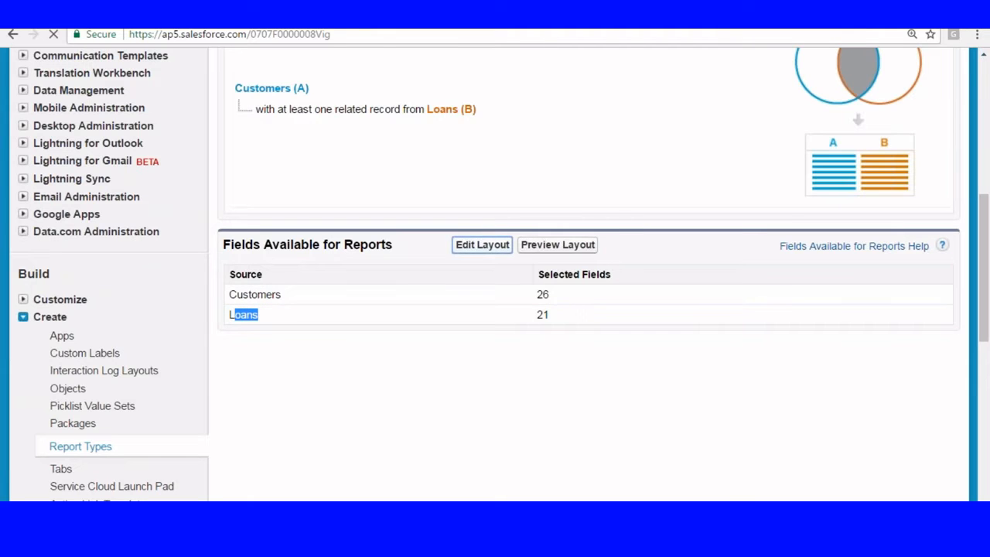
# Step: Remove Type, Total Payment, Places and Services from the Customers layout
pyautogui.scroll(-6, 503, 217)
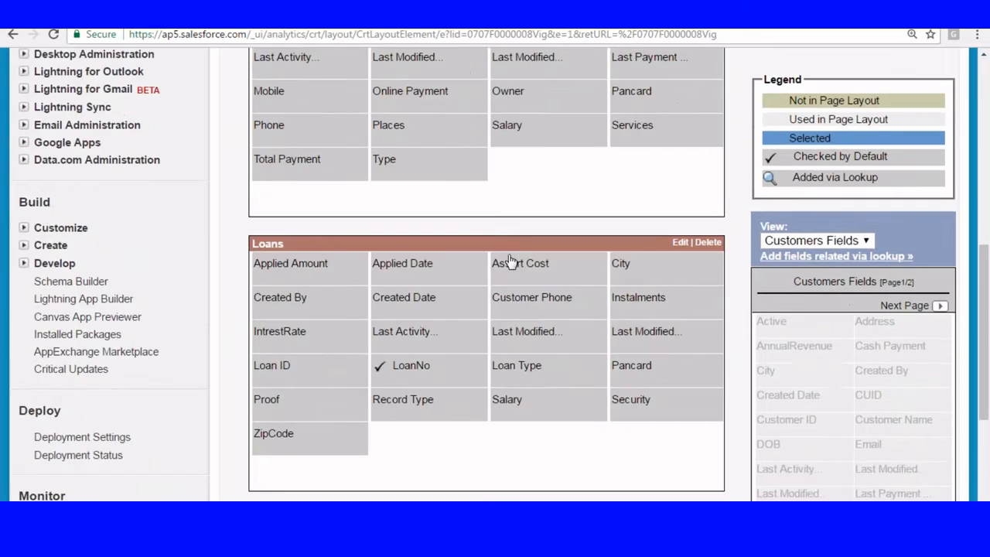
pyautogui.scroll(2, 508, 261)
pyautogui.scroll(-2, 460, 315)
pyautogui.moveTo(387, 164); pyautogui.dragTo(829, 388)
pyautogui.moveTo(323, 170); pyautogui.dragTo(325, 175)
pyautogui.moveTo(418, 200); pyautogui.dragTo(813, 360)
pyautogui.moveTo(440, 142); pyautogui.dragTo(806, 366)
pyautogui.moveTo(522, 135); pyautogui.dragTo(802, 390)
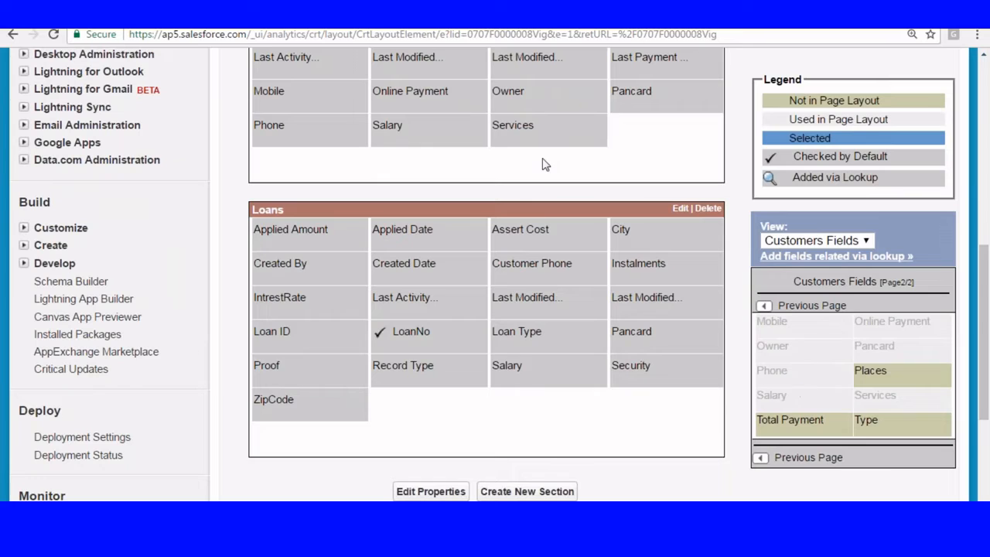
pyautogui.moveTo(552, 139); pyautogui.dragTo(796, 373)
# Step: Remove Mobile, Pancard, Last Payment, Online Payment, Owner and a Last Modified field from Customers
pyautogui.click(406, 126)
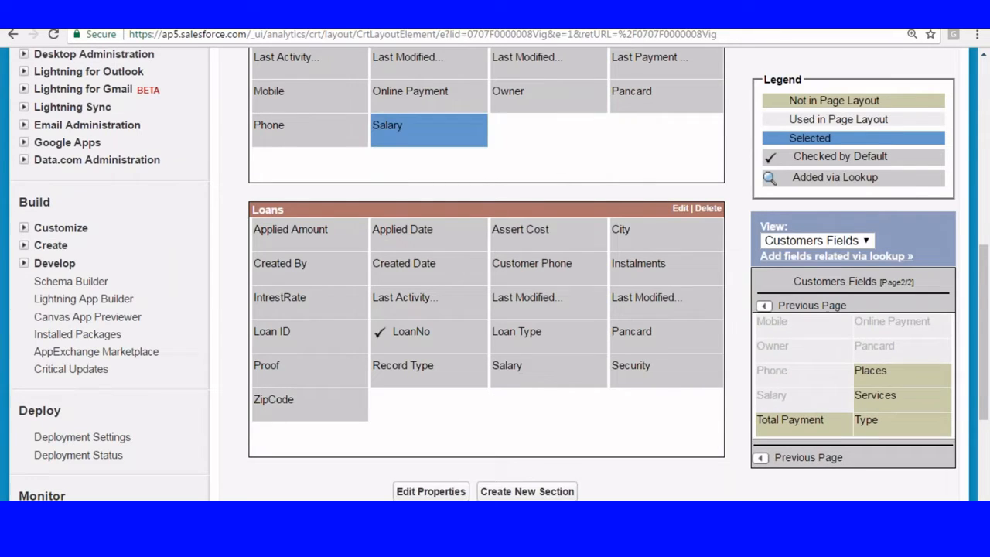
pyautogui.click(298, 87)
pyautogui.moveTo(297, 86); pyautogui.dragTo(798, 396)
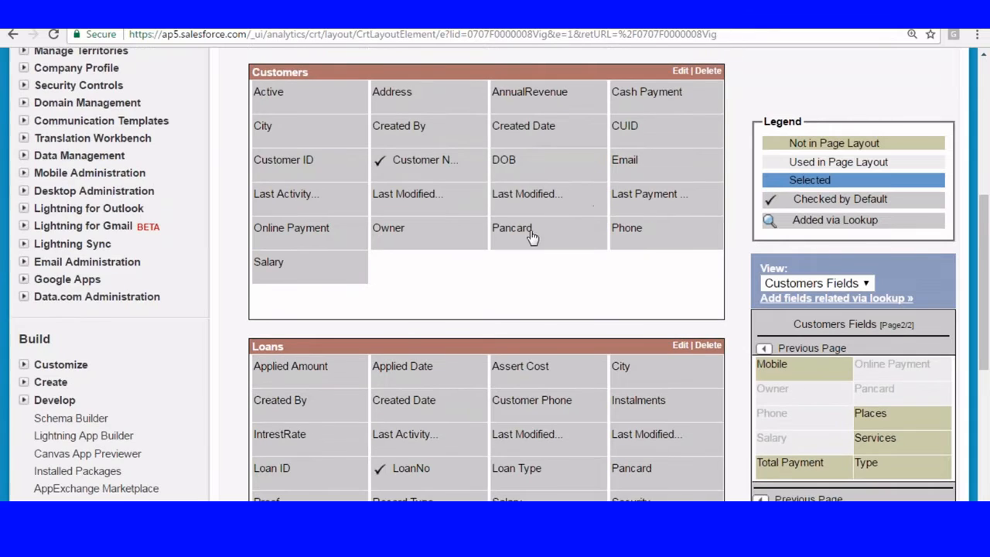
pyautogui.moveTo(530, 232); pyautogui.dragTo(804, 410)
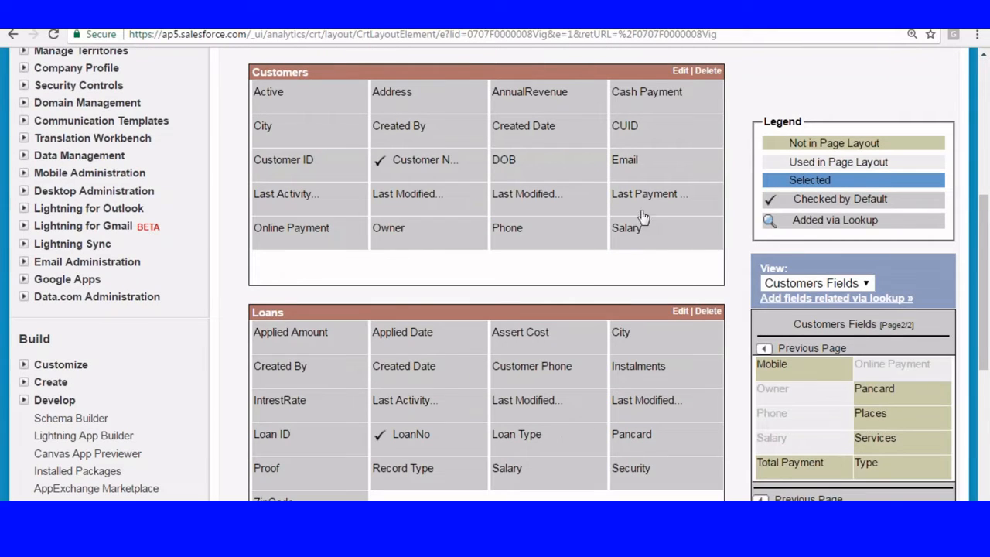
pyautogui.moveTo(646, 202); pyautogui.dragTo(800, 435)
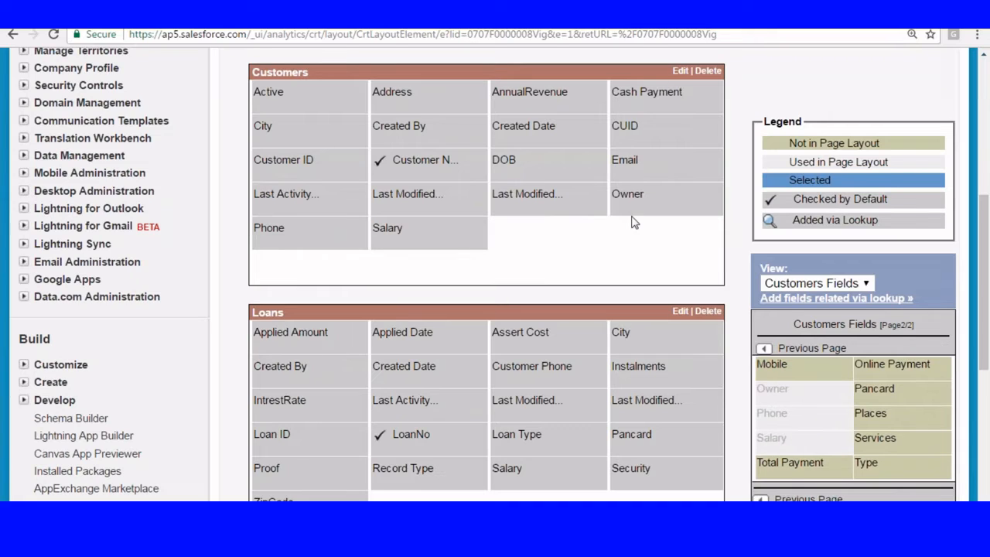
pyautogui.moveTo(669, 200); pyautogui.dragTo(768, 418)
pyautogui.moveTo(661, 203); pyautogui.dragTo(765, 417)
pyautogui.click(553, 198)
pyautogui.moveTo(553, 198); pyautogui.dragTo(788, 239)
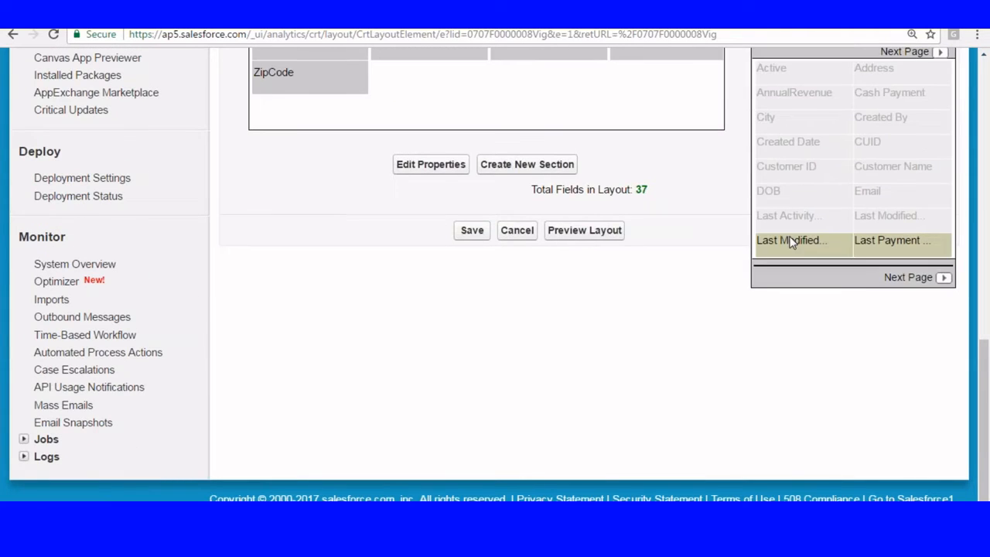
# Step: Remove Security from the Loans section and move Record Type after Salary
pyautogui.scroll(3, 740, 215)
pyautogui.click(642, 227)
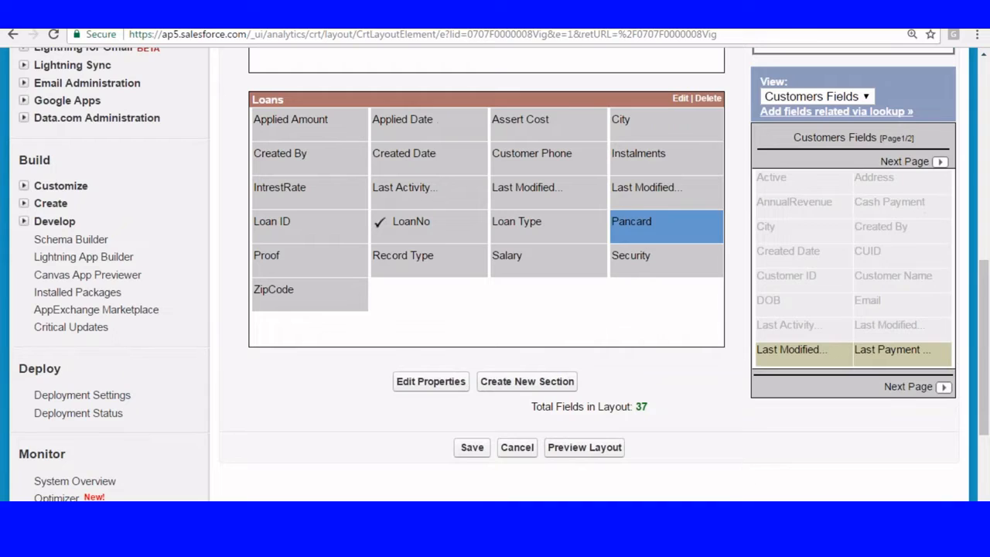
pyautogui.click(639, 255)
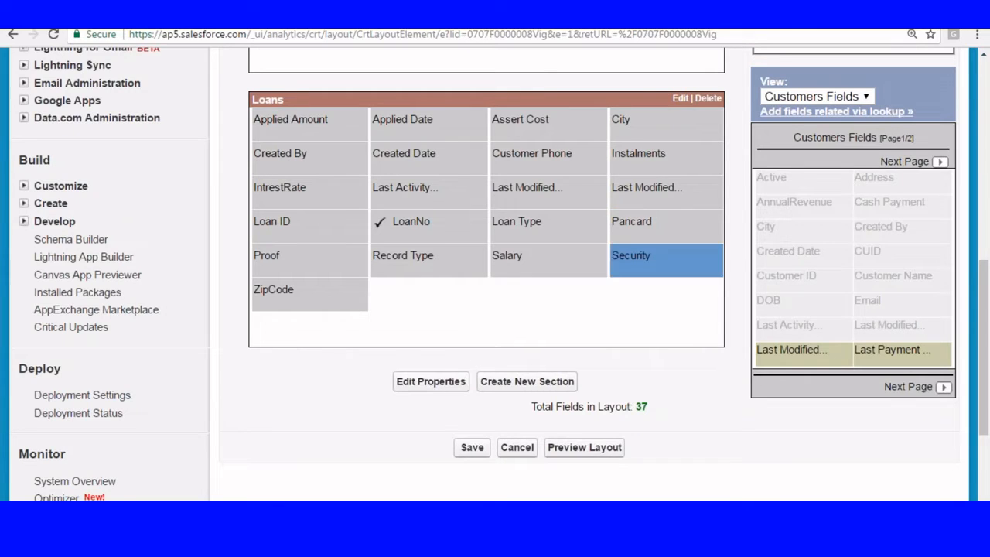
pyautogui.moveTo(638, 255); pyautogui.dragTo(777, 253)
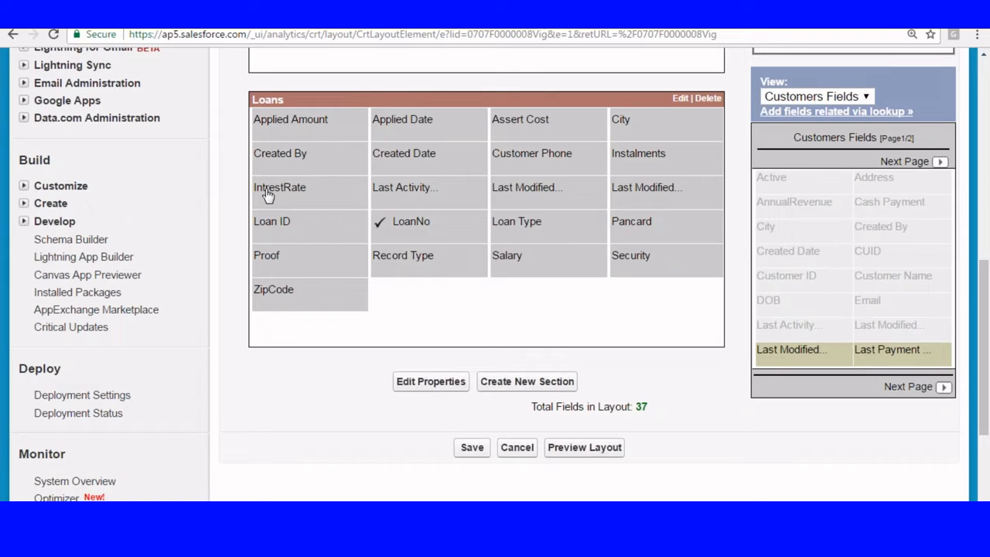
pyautogui.moveTo(396, 252); pyautogui.dragTo(777, 242)
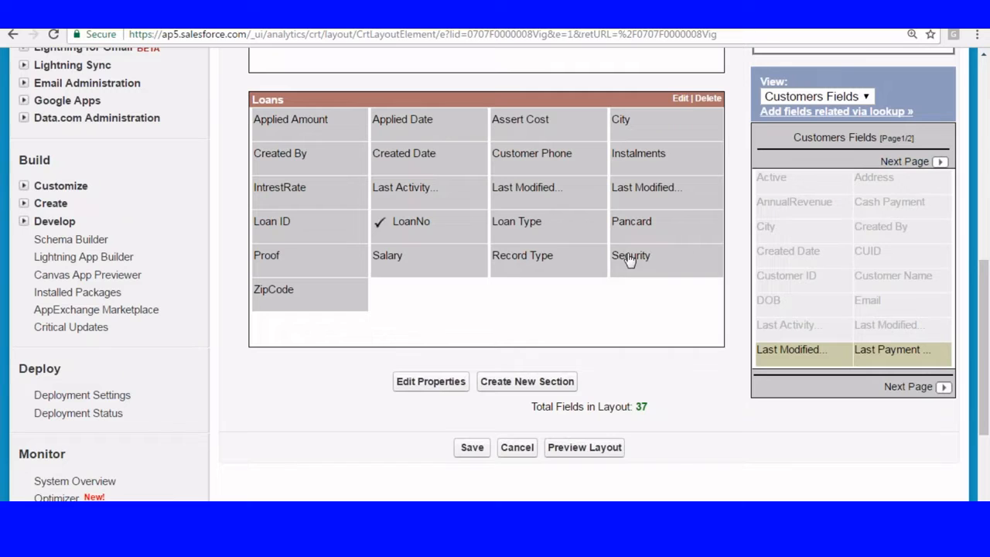
pyautogui.moveTo(630, 259); pyautogui.dragTo(829, 249)
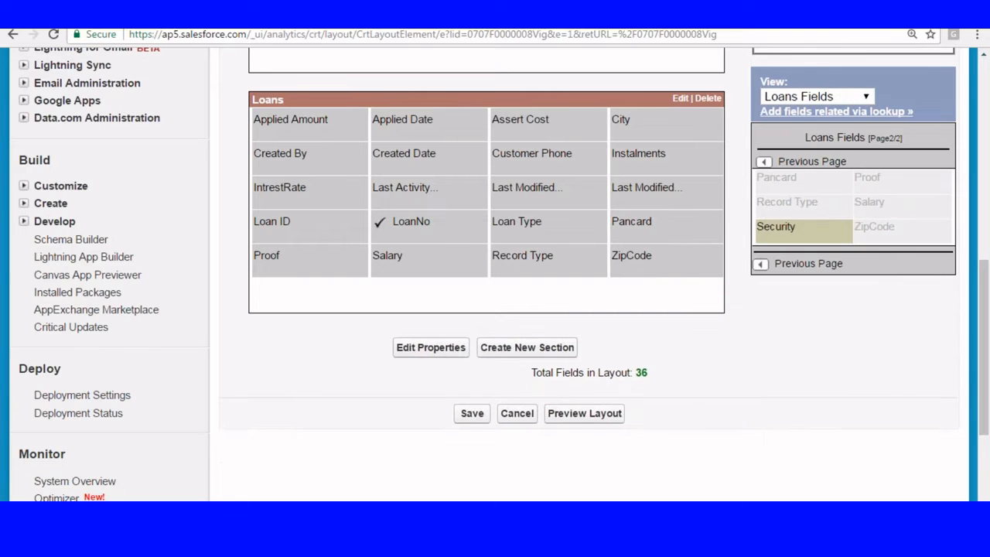
# Step: Show the Customers fields palette, remove Phone, and move DOB to the section's end
pyautogui.scroll(4, 714, 252)
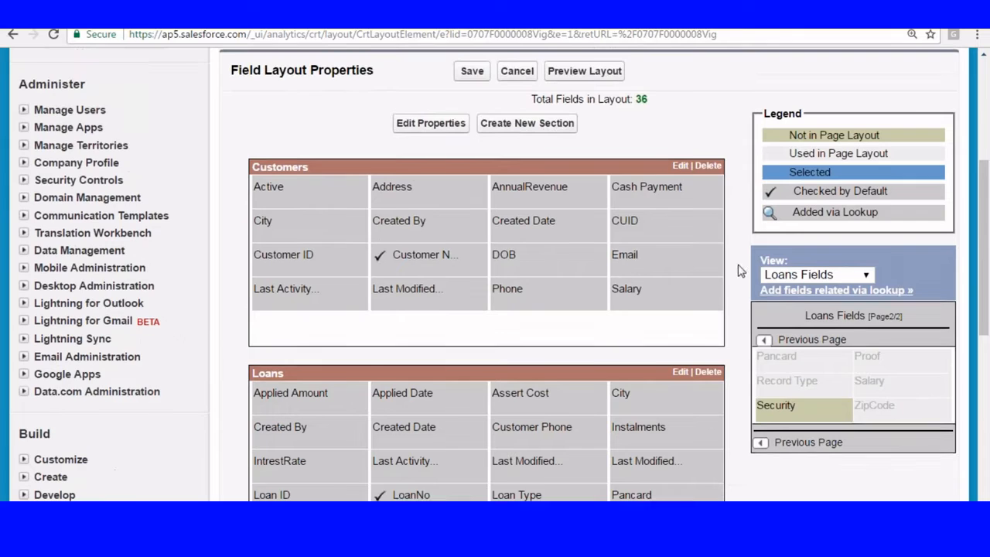
pyautogui.click(796, 292)
pyautogui.click(796, 307)
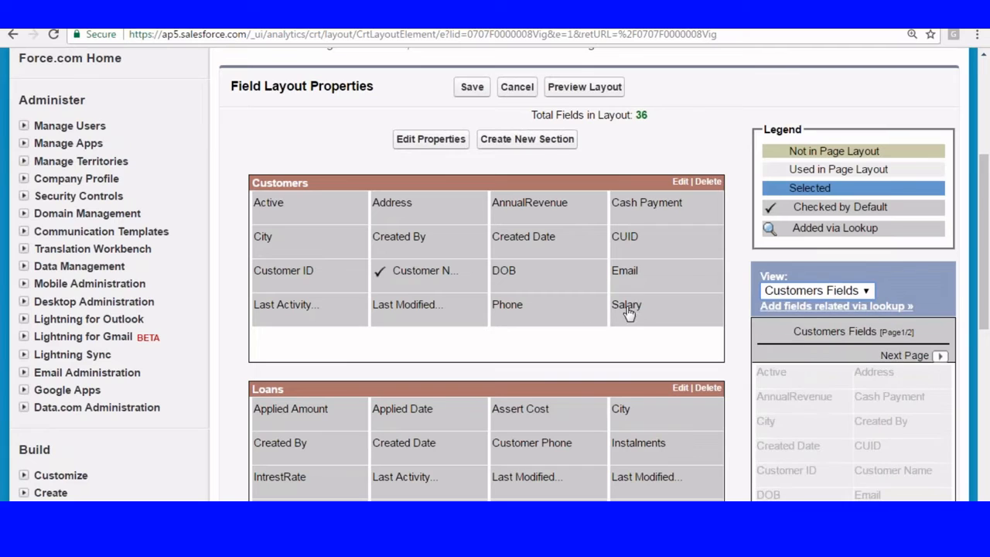
pyautogui.moveTo(502, 310); pyautogui.dragTo(800, 445)
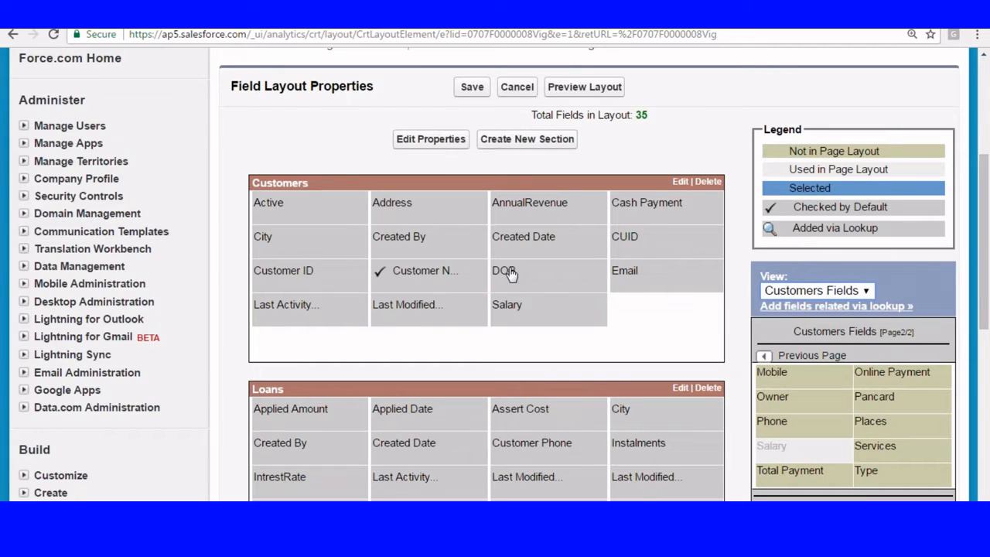
pyautogui.moveTo(512, 274); pyautogui.dragTo(782, 434)
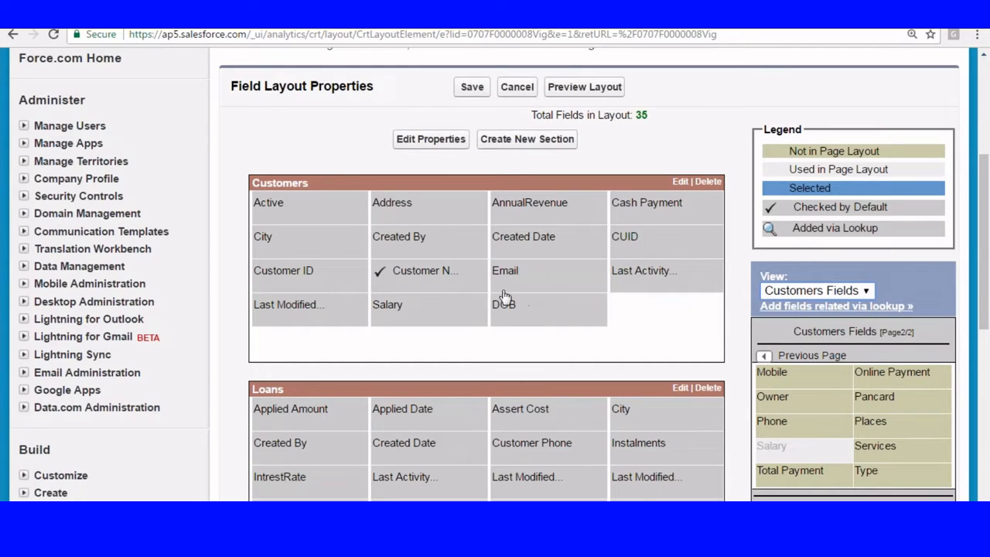
pyautogui.moveTo(504, 304); pyautogui.dragTo(806, 452)
# Step: Remove Active and Address, move Cash Payment into Loans, and reorder DOB into the last row
pyautogui.click(763, 356)
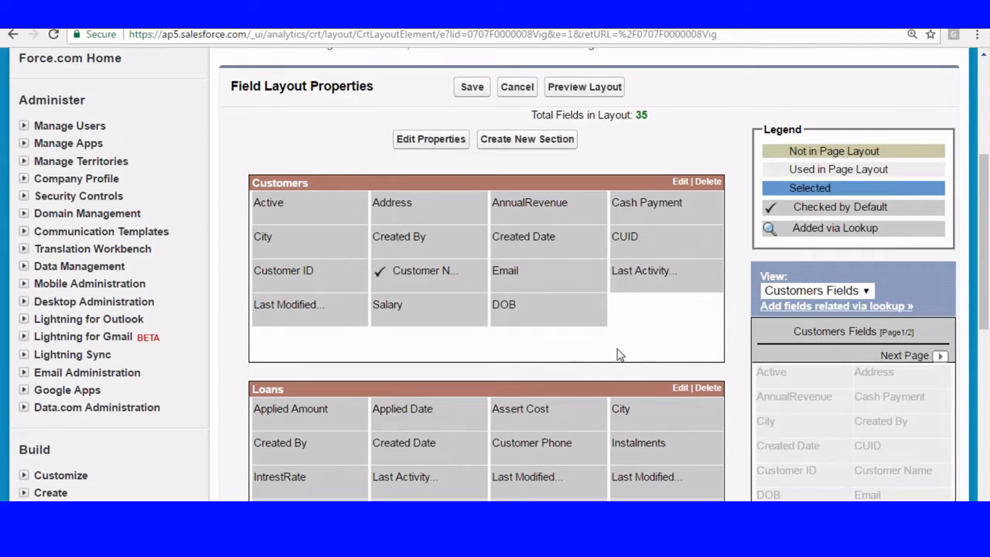
pyautogui.moveTo(309, 207); pyautogui.dragTo(850, 387)
pyautogui.moveTo(287, 208); pyautogui.dragTo(816, 411)
pyautogui.moveTo(408, 204); pyautogui.dragTo(802, 114)
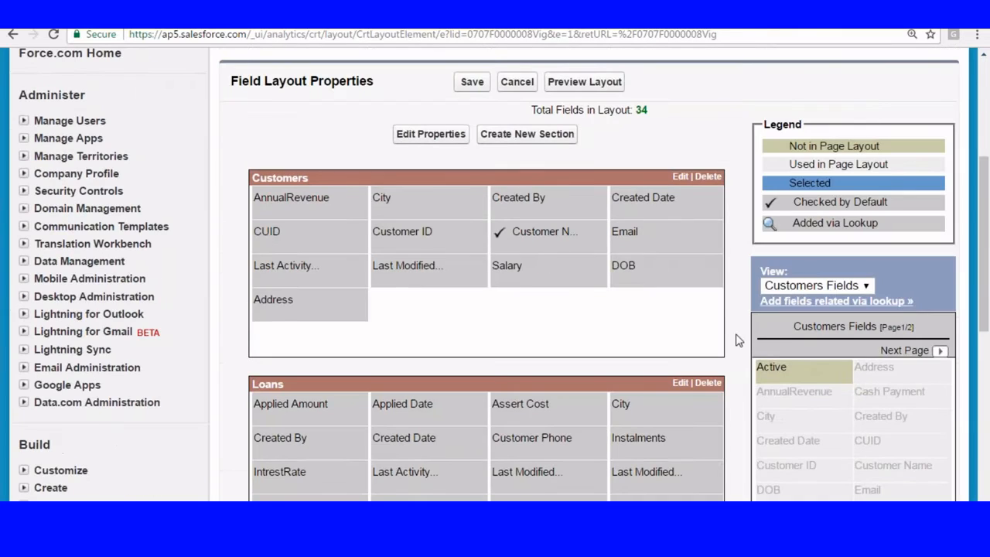
pyautogui.moveTo(692, 263); pyautogui.dragTo(856, 477)
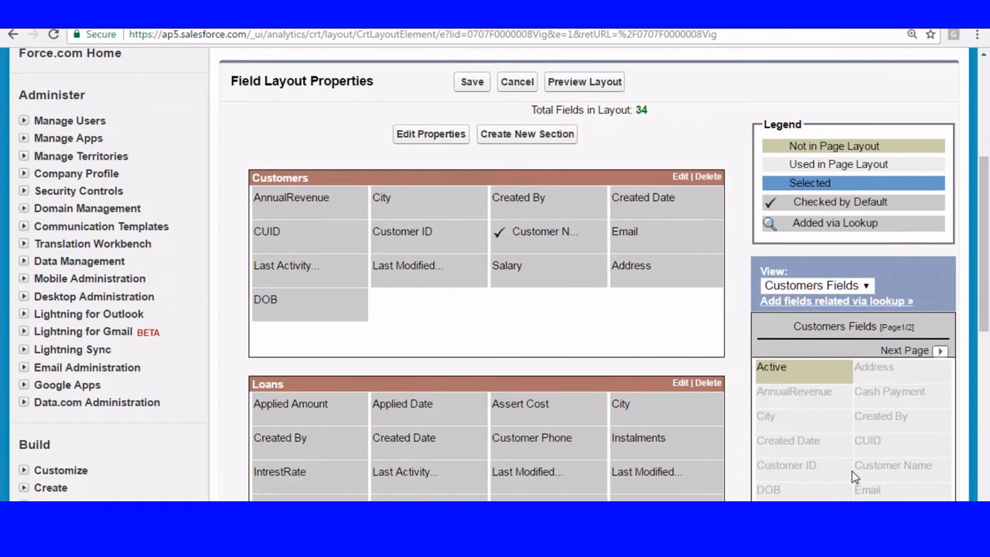
pyautogui.moveTo(638, 275); pyautogui.dragTo(789, 263)
pyautogui.scroll(4, 433, 160)
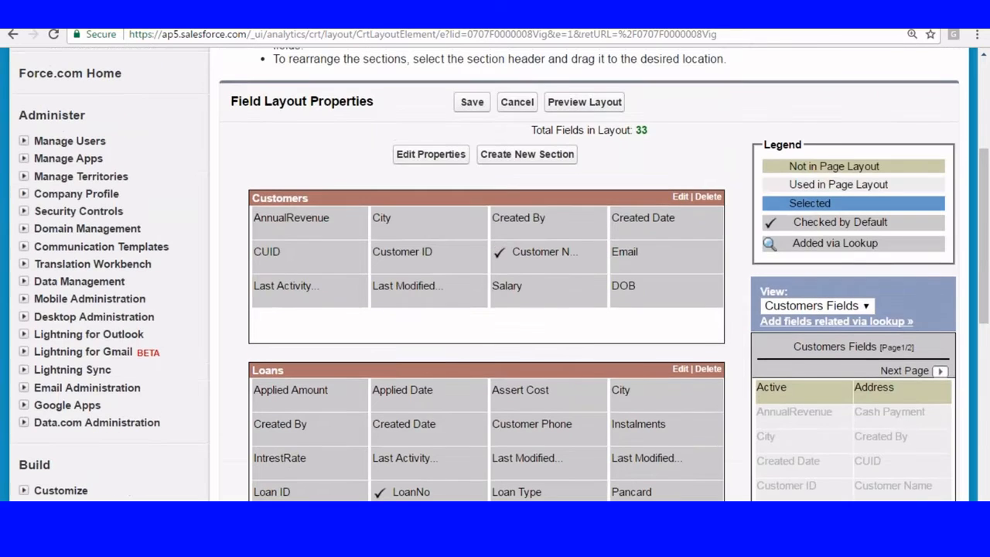
# Step: Save the field layout with 13 Customers and 20 Loans fields, then scroll the report type page
pyautogui.click(474, 101)
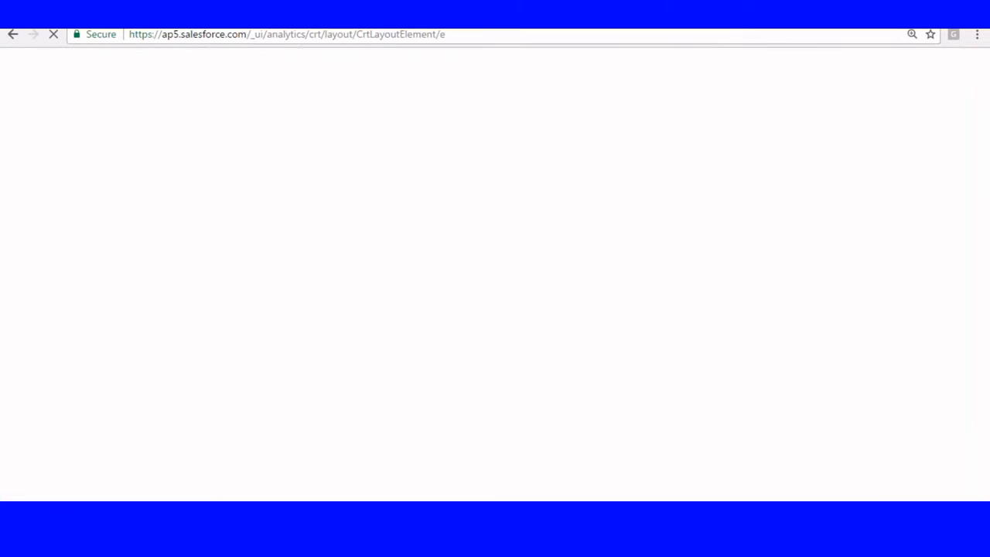
pyautogui.scroll(-3, 509, 270)
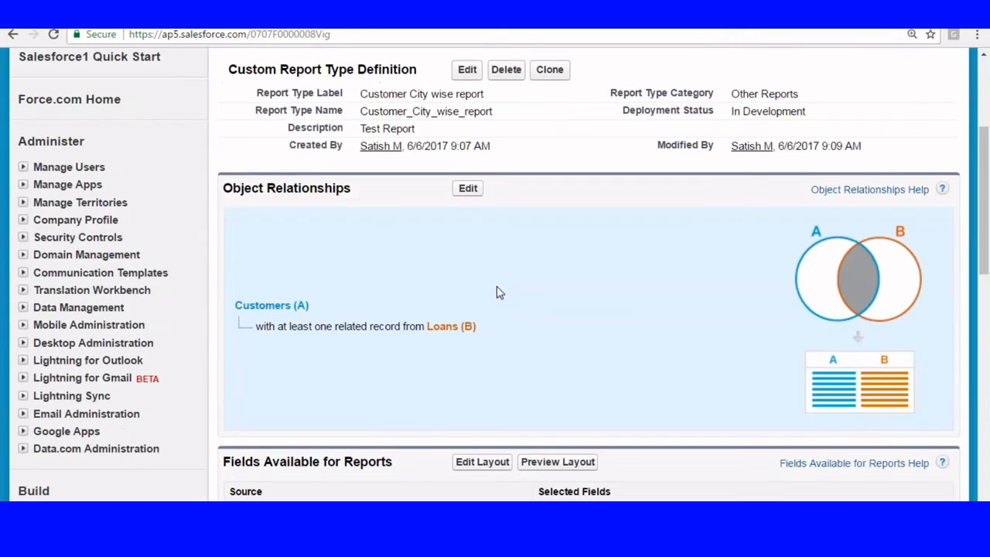
pyautogui.scroll(-3, 498, 293)
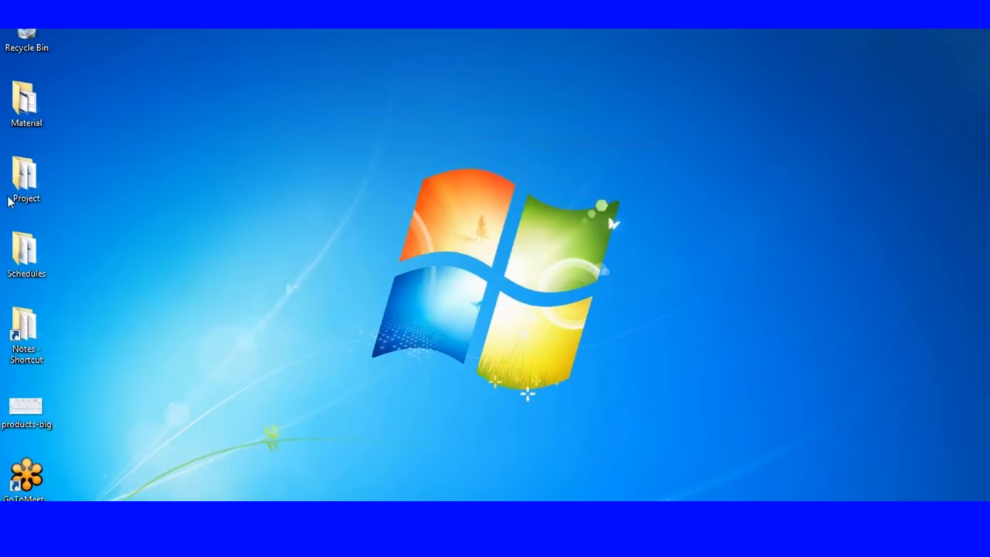
# Step: Go into Material > Admin and create a new folder there
pyautogui.doubleClick(28, 106)
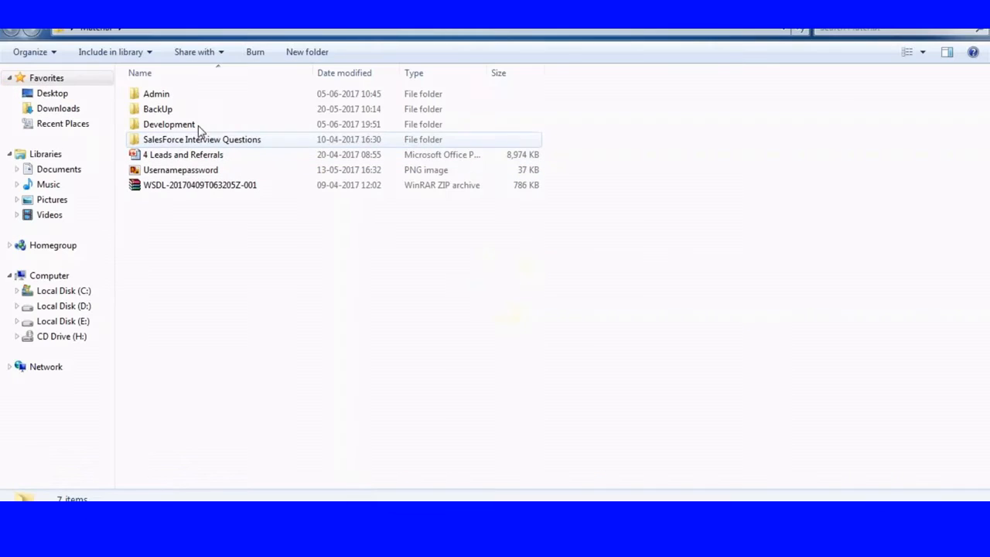
pyautogui.doubleClick(169, 98)
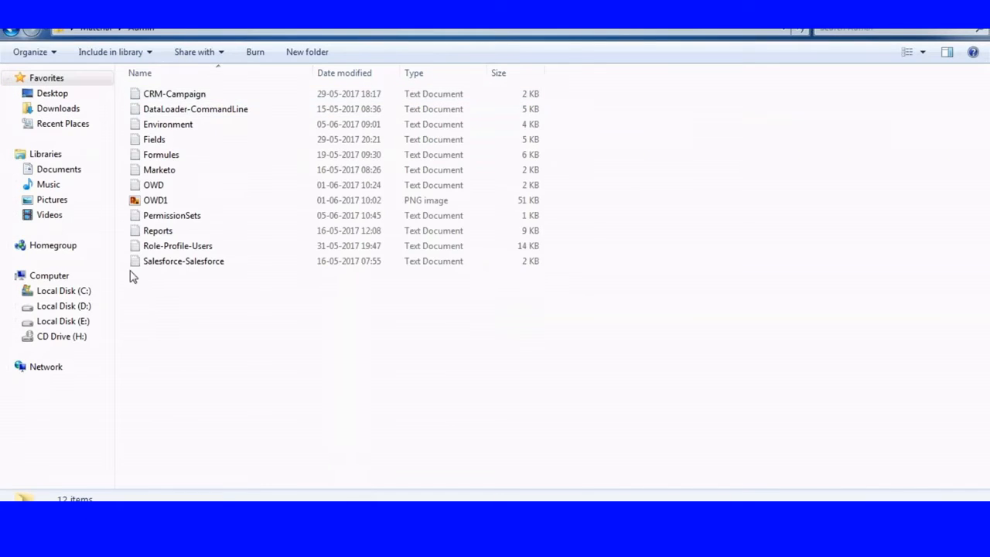
pyautogui.rightClick(157, 294)
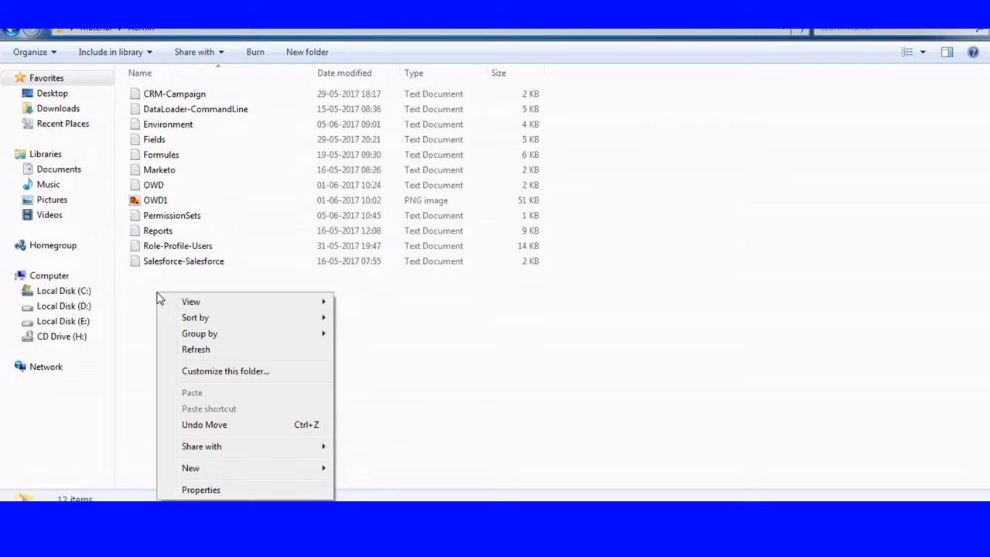
pyautogui.moveTo(210, 468)
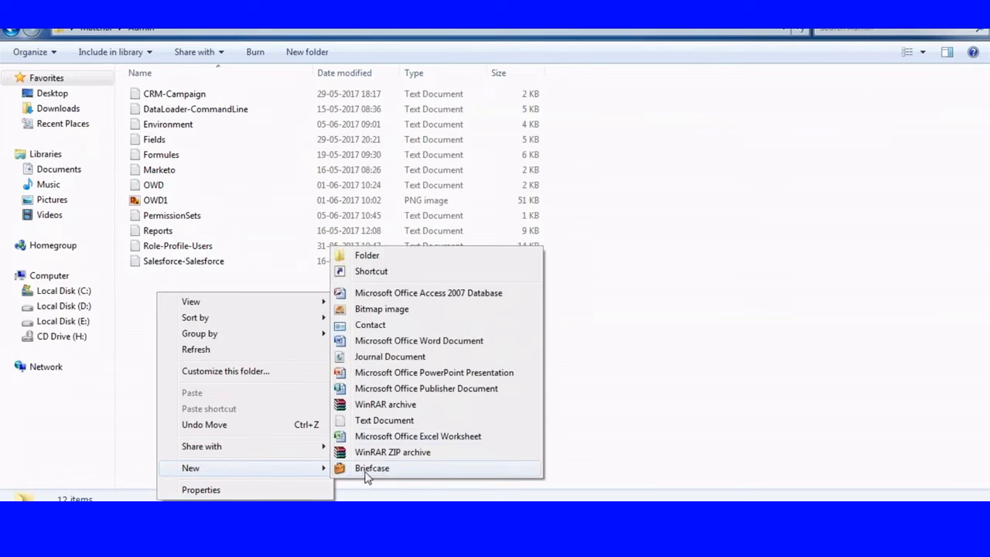
pyautogui.click(368, 258)
# Step: Name the new folder Reports&Dashboards and move the Reports file into it
pyautogui.write('Report')
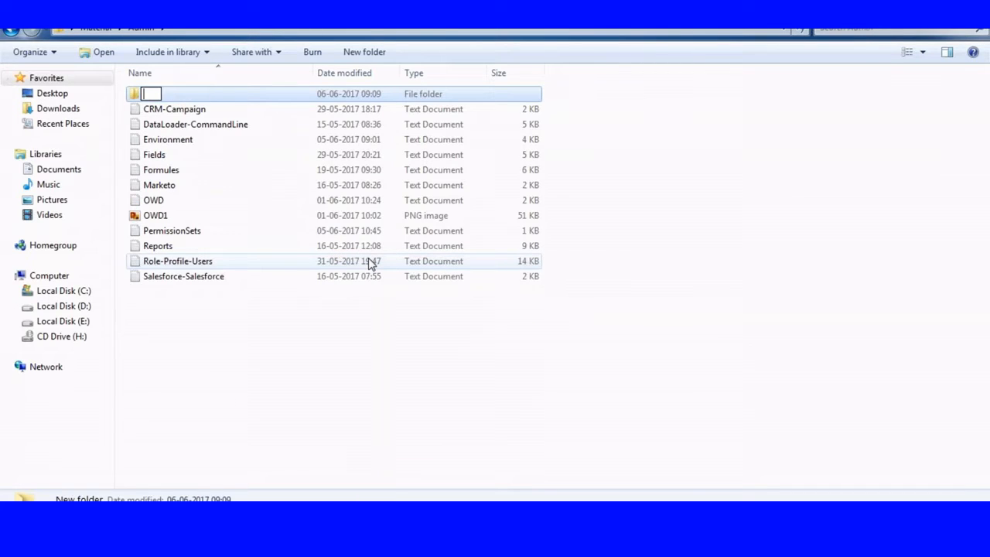
pyautogui.write('s')
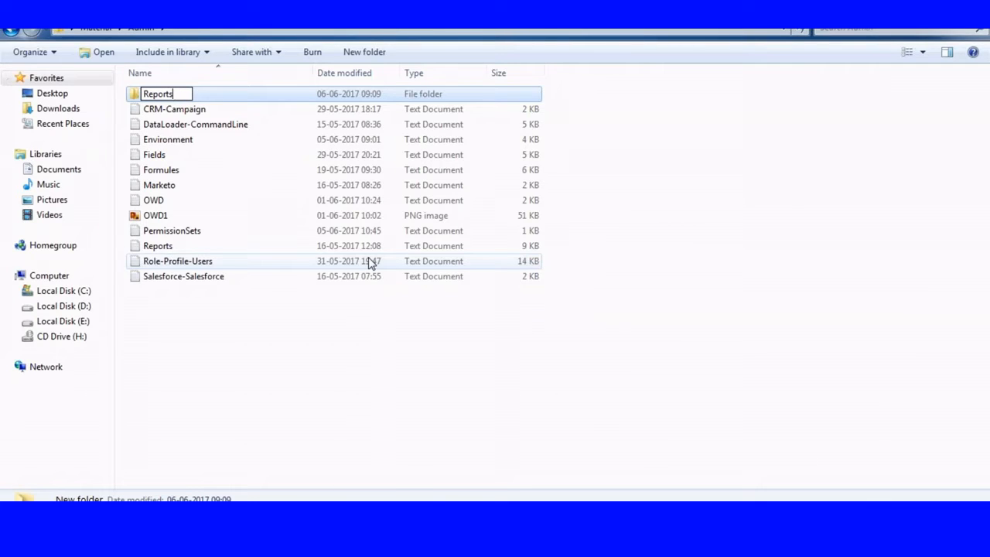
pyautogui.write('&Dash')
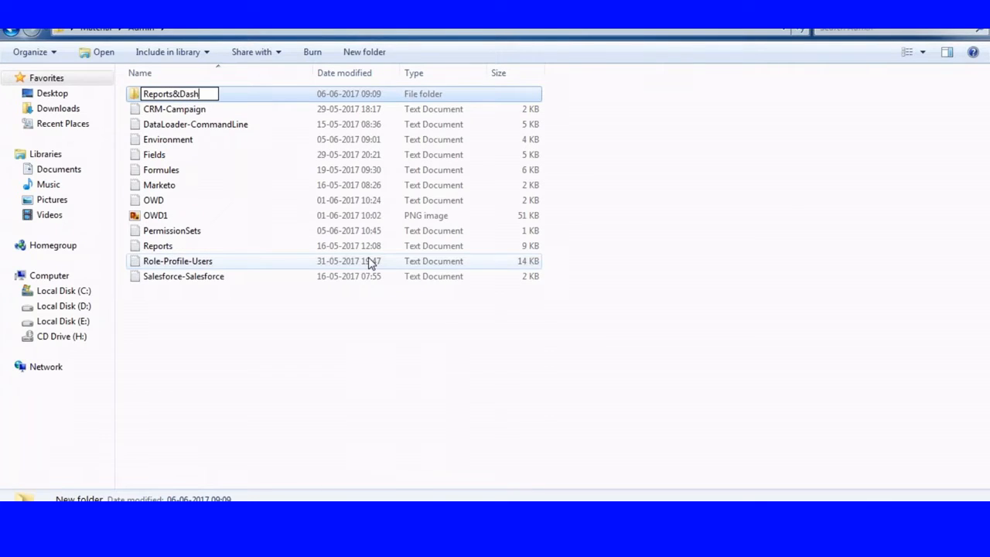
pyautogui.write('boared')
pyautogui.press('BackSpace')
pyautogui.press('BackSpace')
pyautogui.write('ds')
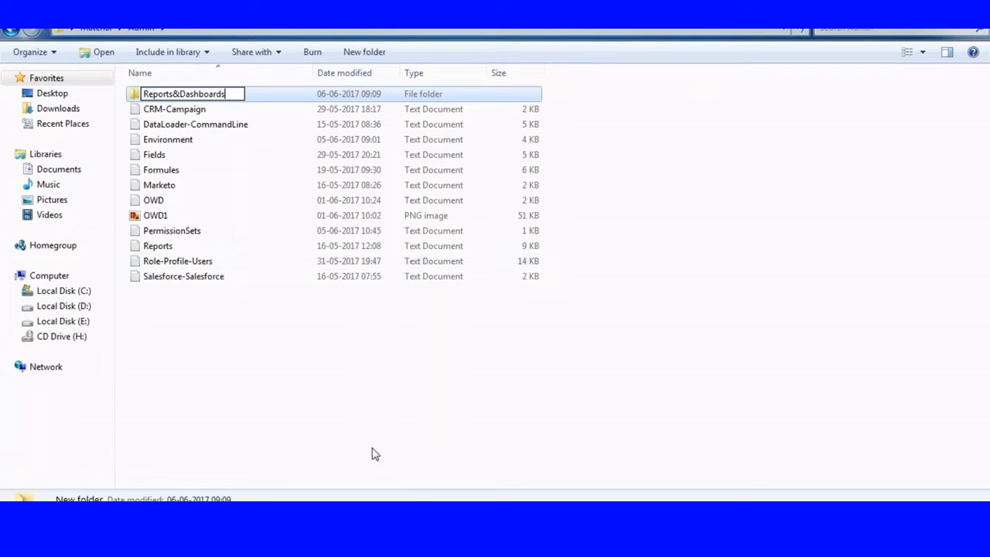
pyautogui.click(374, 453)
pyautogui.moveTo(158, 246); pyautogui.dragTo(186, 97)
# Step: Open Reports.txt from the Reports&Dashboards folder in Notepad++
pyautogui.doubleClick(190, 96)
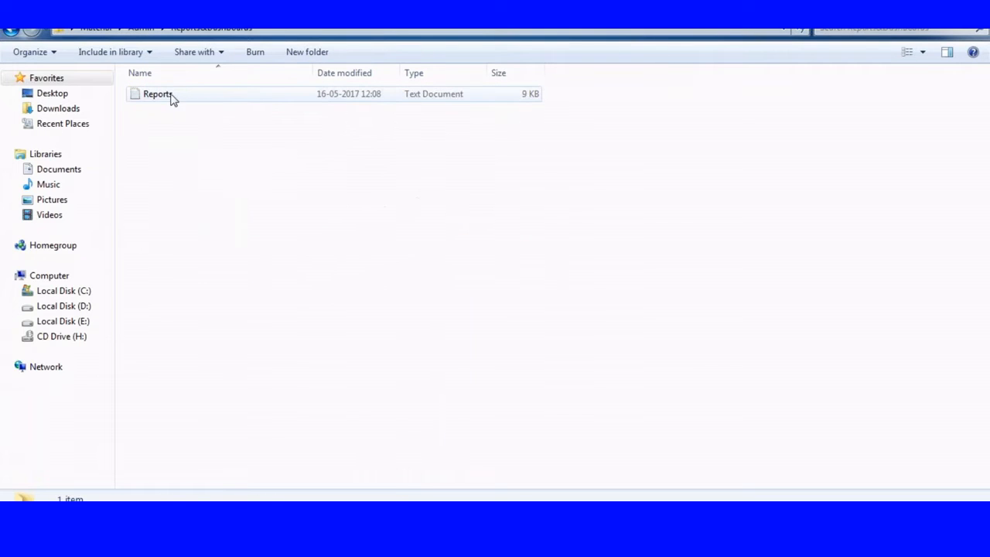
pyautogui.rightClick(172, 98)
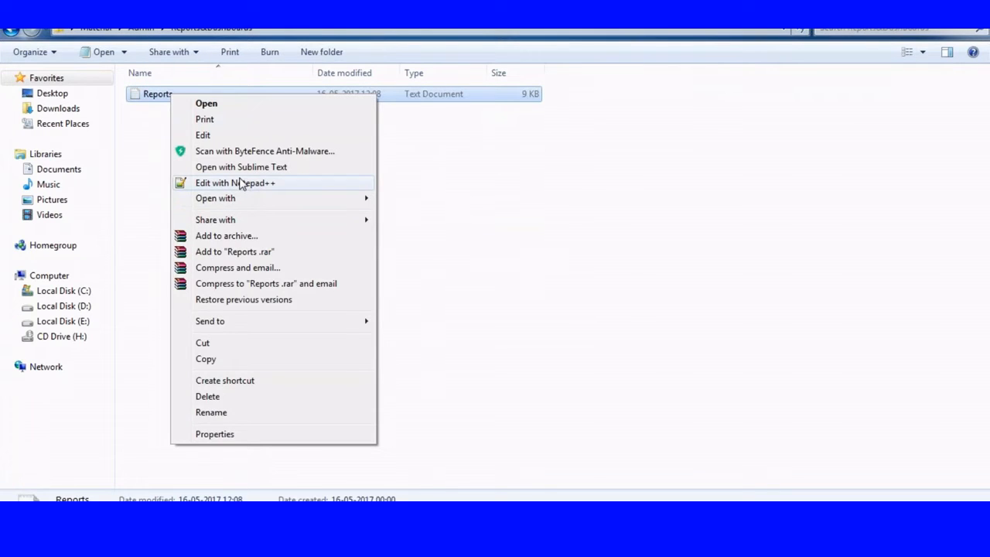
pyautogui.click(240, 183)
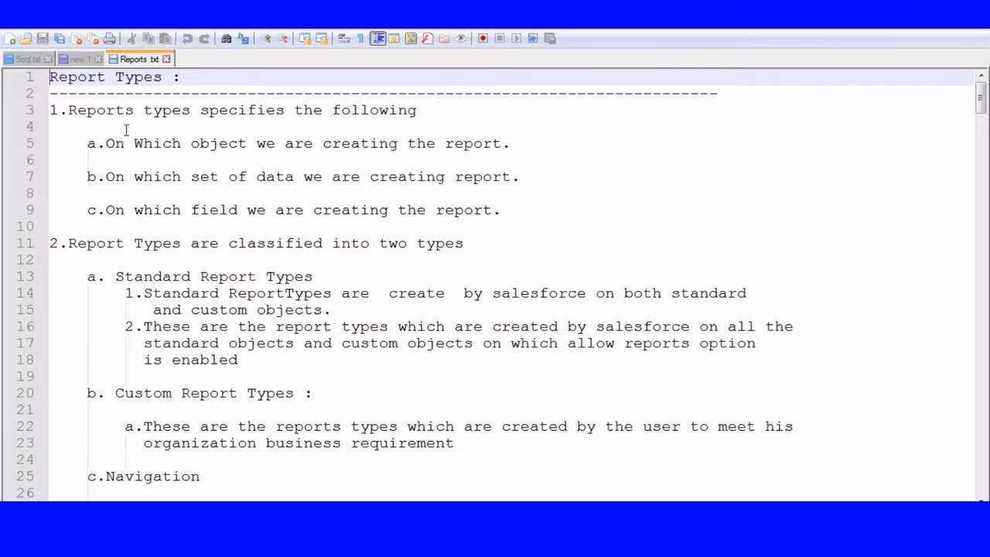
# Step: Highlight what report types specify: the object, the set of data, and the fields
pyautogui.moveTo(68, 112); pyautogui.dragTo(439, 114)
pyautogui.moveTo(106, 143); pyautogui.dragTo(248, 144)
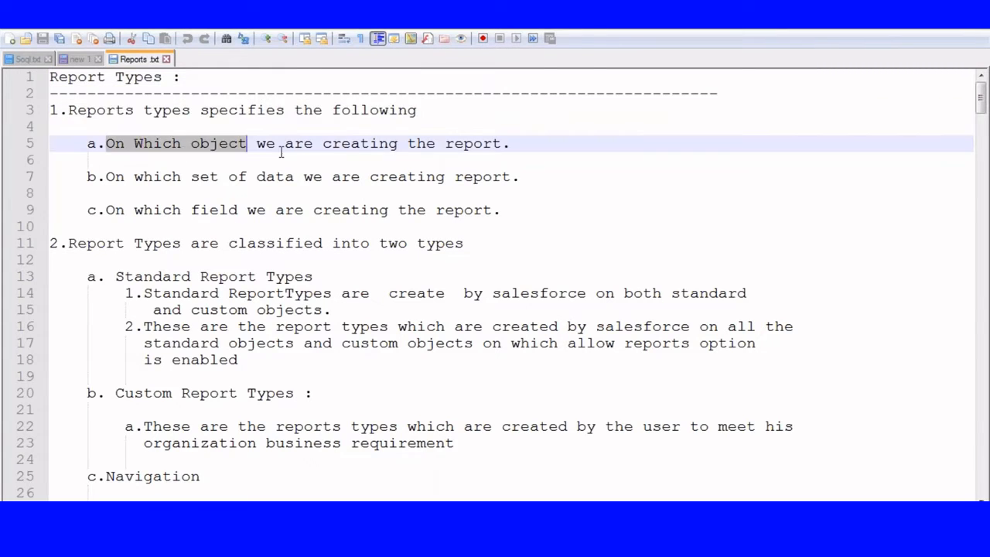
pyautogui.click(521, 157)
pyautogui.moveTo(106, 174); pyautogui.dragTo(563, 177)
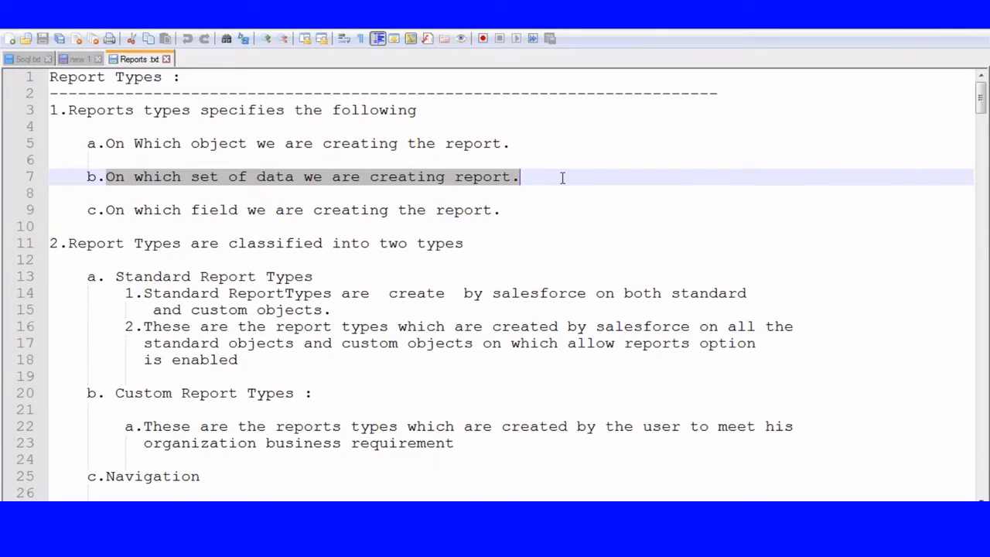
pyautogui.click(308, 243)
pyautogui.moveTo(106, 209); pyautogui.dragTo(483, 209)
pyautogui.click(174, 293)
pyautogui.scroll(-2, 151, 288)
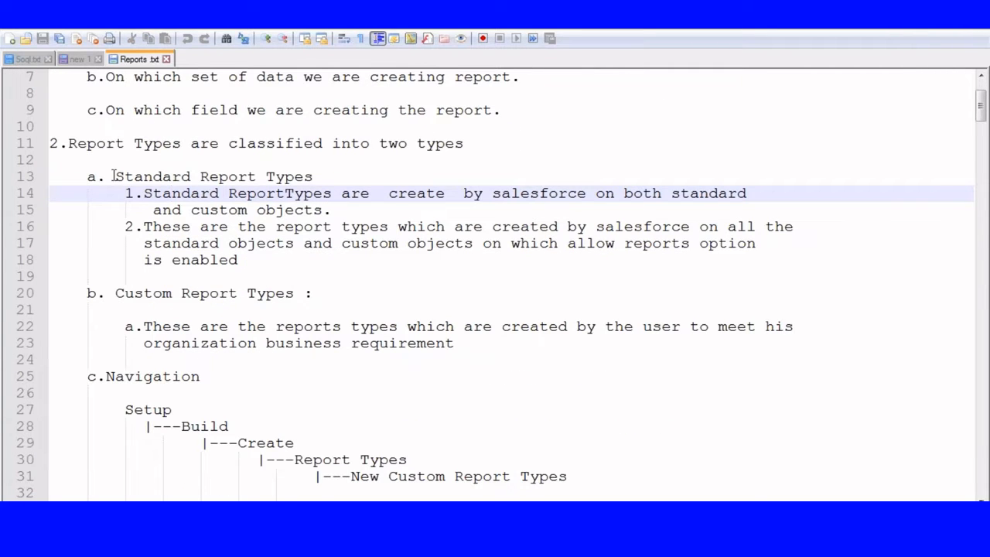
# Step: Highlight the Standard and Custom Report Types headings and the first standard point
pyautogui.moveTo(116, 177); pyautogui.dragTo(342, 182)
pyautogui.click(153, 259)
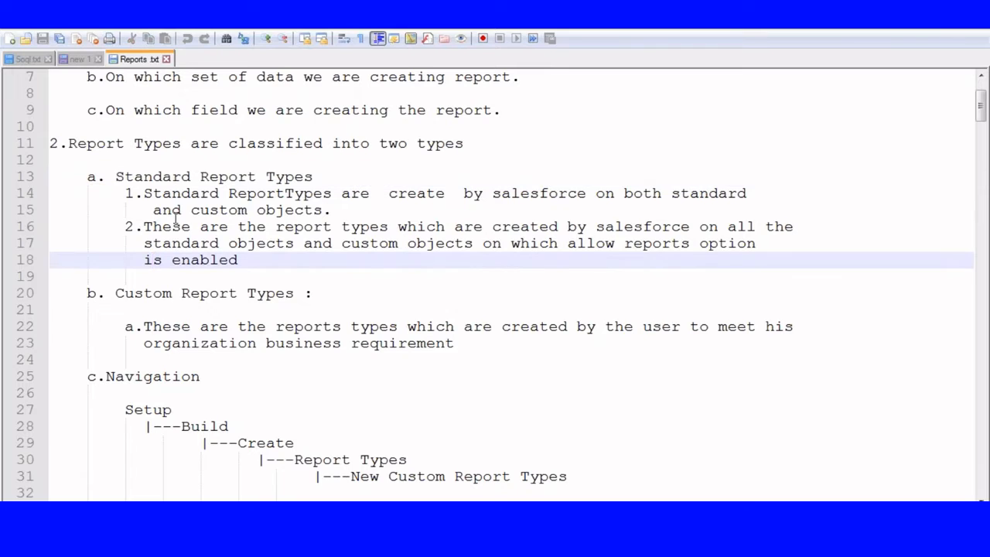
pyautogui.moveTo(107, 295); pyautogui.dragTo(332, 309)
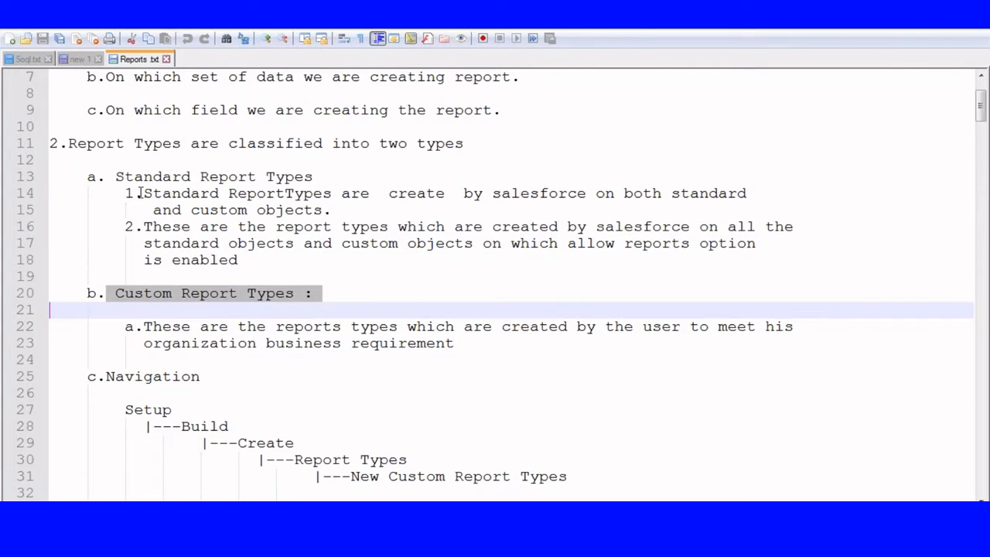
pyautogui.moveTo(141, 193); pyautogui.dragTo(375, 212)
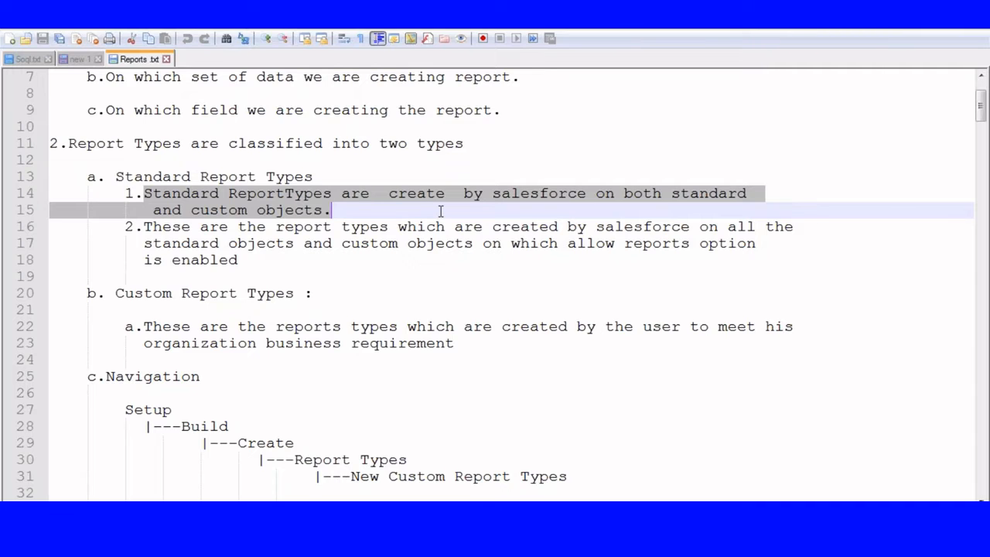
pyautogui.scroll(-3, 440, 212)
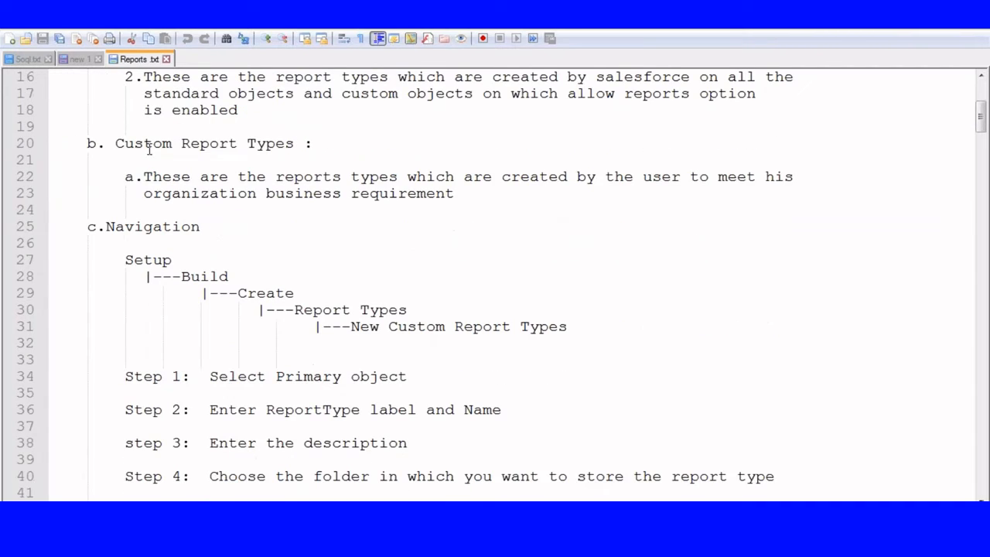
pyautogui.click(136, 260)
pyautogui.doubleClick(137, 260)
pyautogui.scroll(-2, 245, 260)
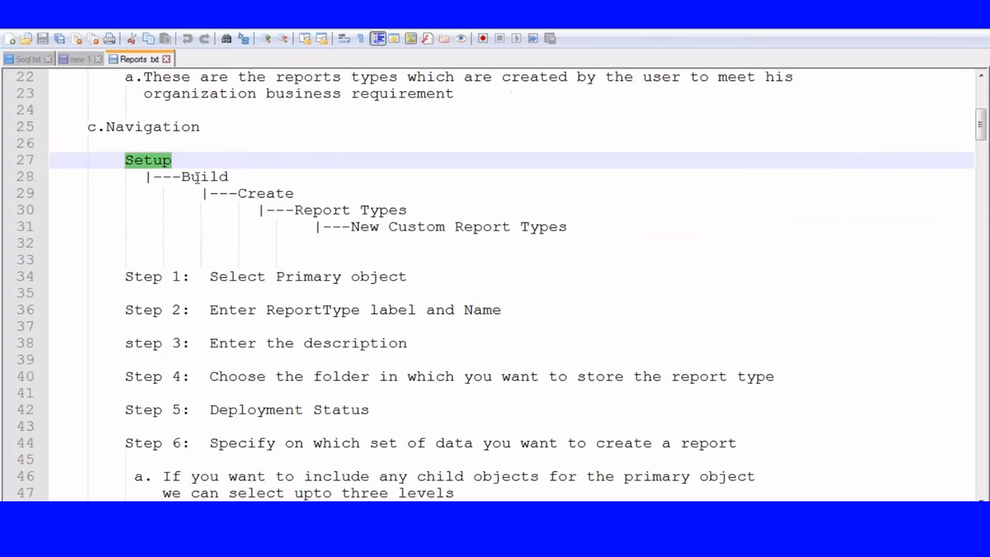
pyautogui.doubleClick(203, 176)
pyautogui.doubleClick(267, 194)
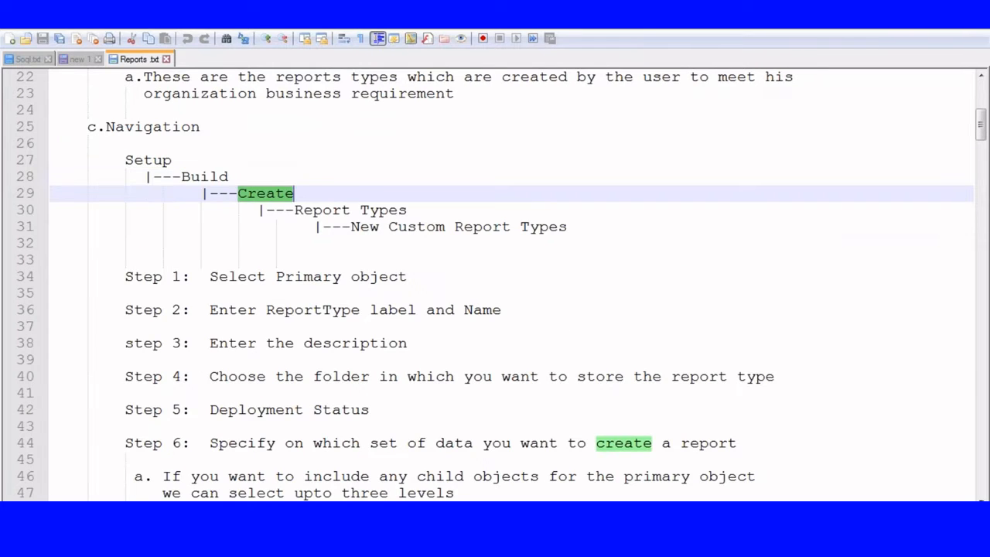
pyautogui.doubleClick(342, 209)
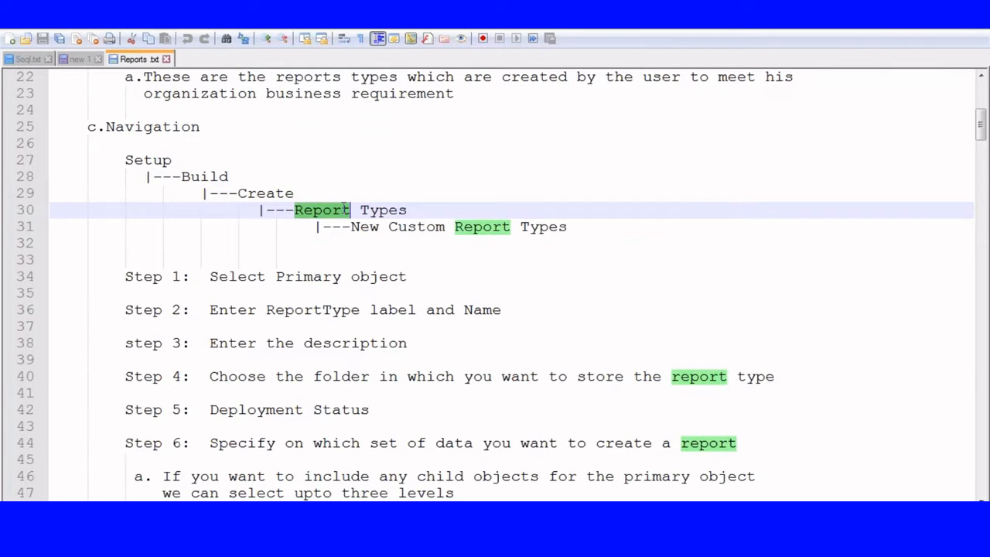
pyautogui.doubleClick(431, 225)
pyautogui.doubleClick(161, 159)
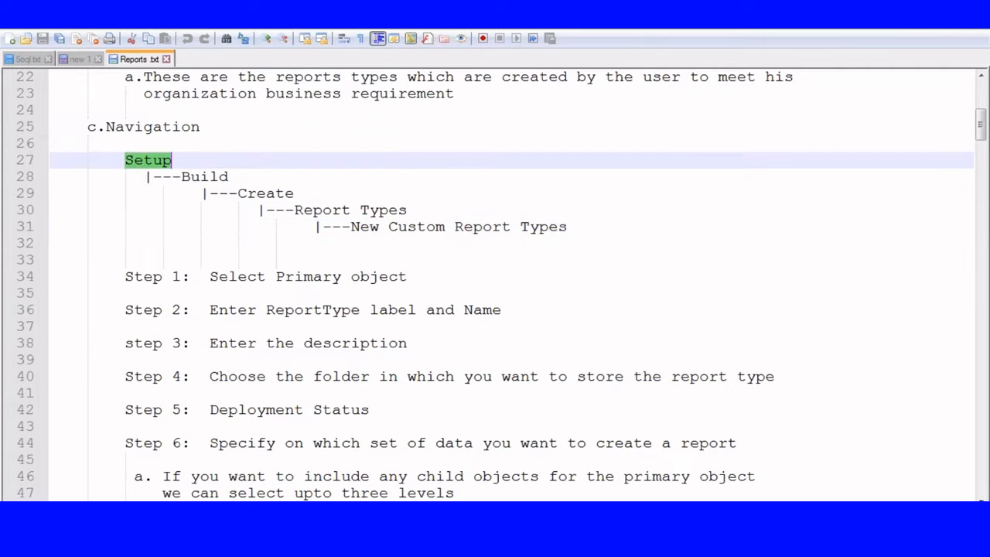
pyautogui.doubleClick(202, 177)
pyautogui.doubleClick(273, 194)
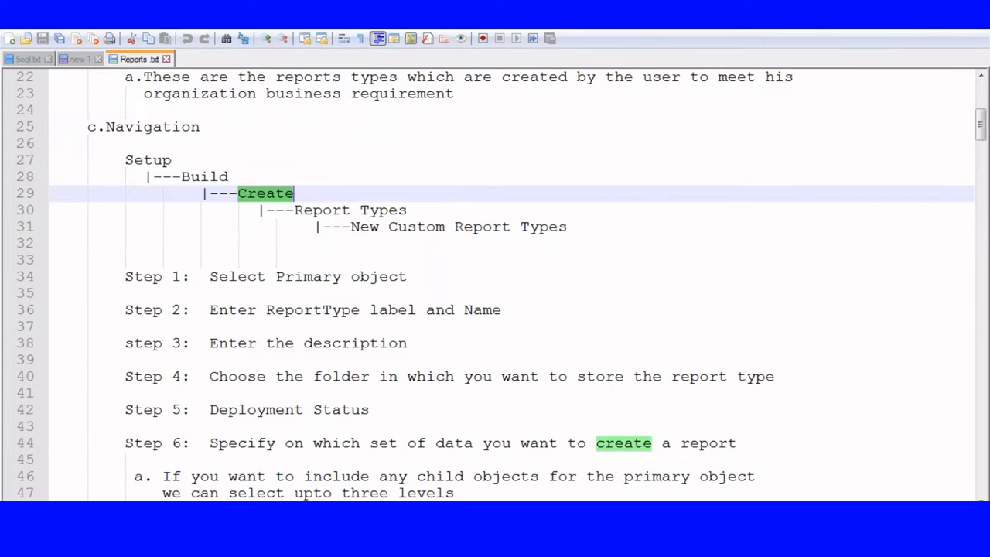
pyautogui.doubleClick(339, 209)
pyautogui.doubleClick(481, 226)
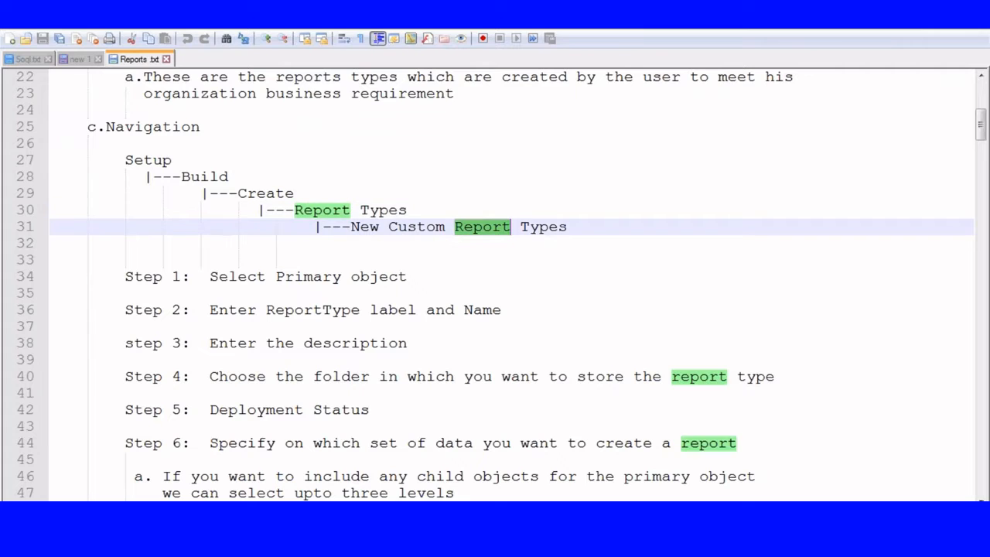
pyautogui.scroll(-2, 288, 189)
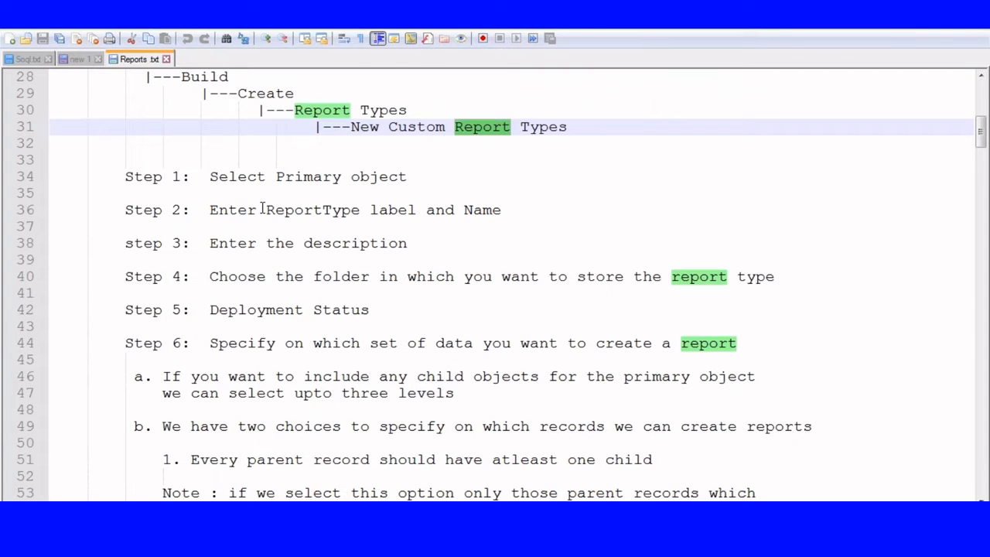
pyautogui.scroll(-2, 263, 207)
pyautogui.click(212, 243)
pyautogui.moveTo(213, 244); pyautogui.dragTo(757, 241)
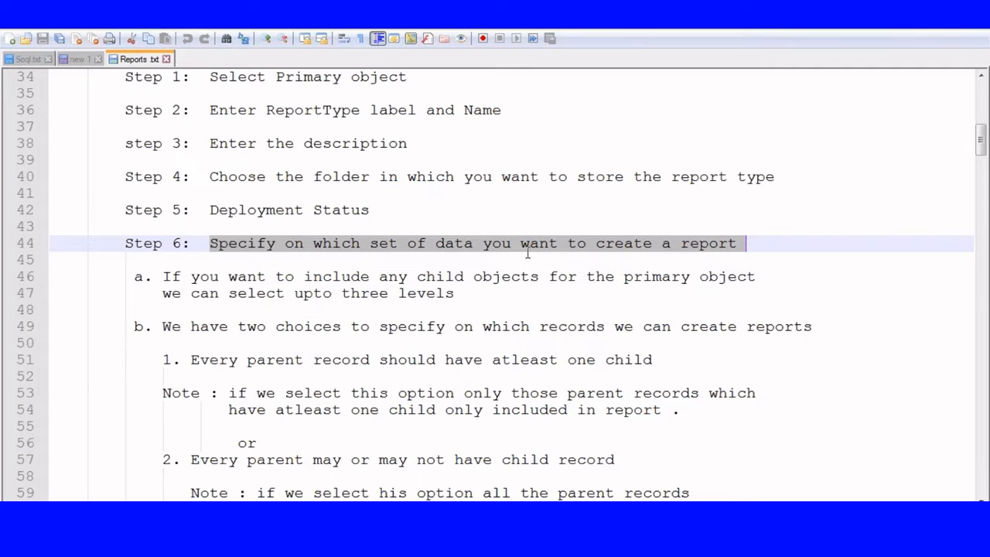
pyautogui.scroll(-2, 186, 266)
pyautogui.scroll(-1, 179, 245)
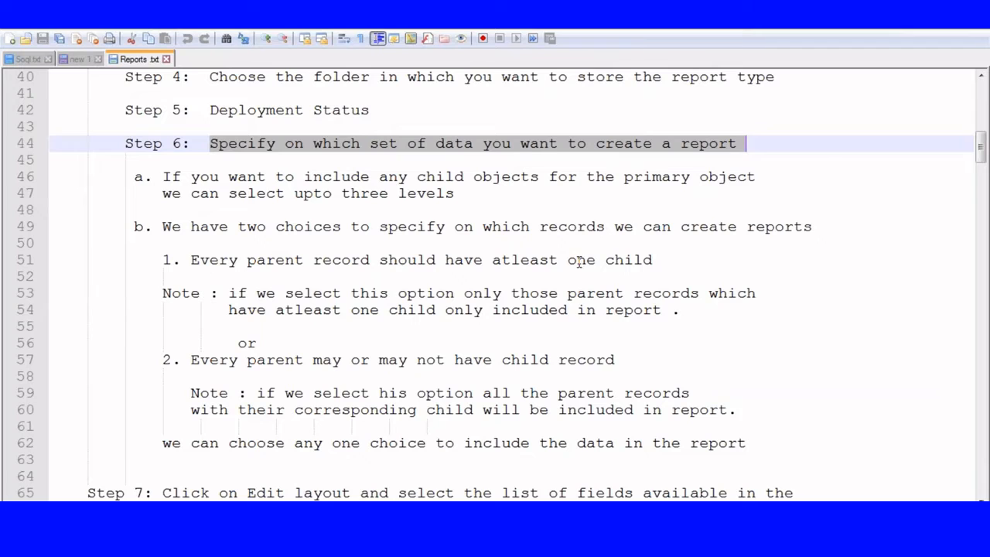
pyautogui.scroll(-2, 537, 267)
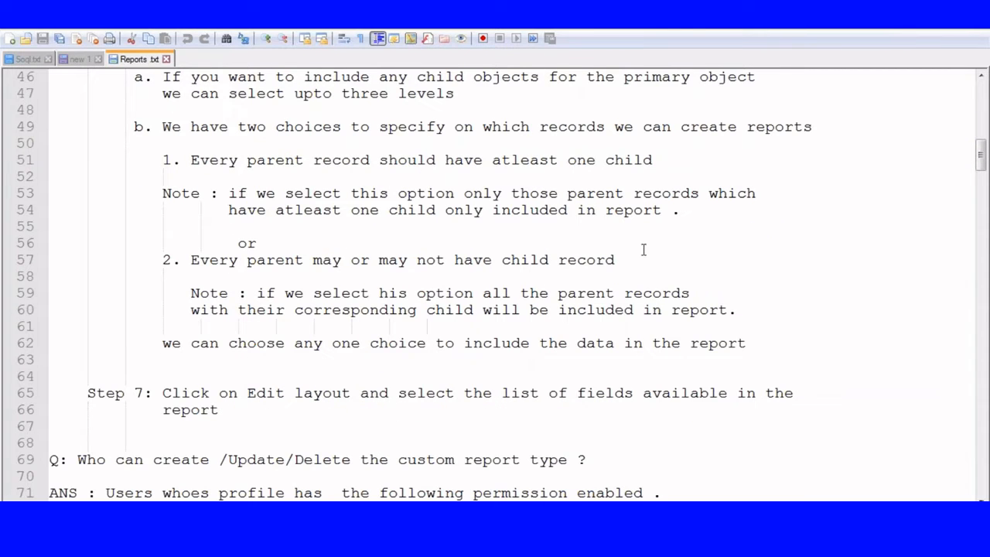
pyautogui.scroll(-3, 317, 229)
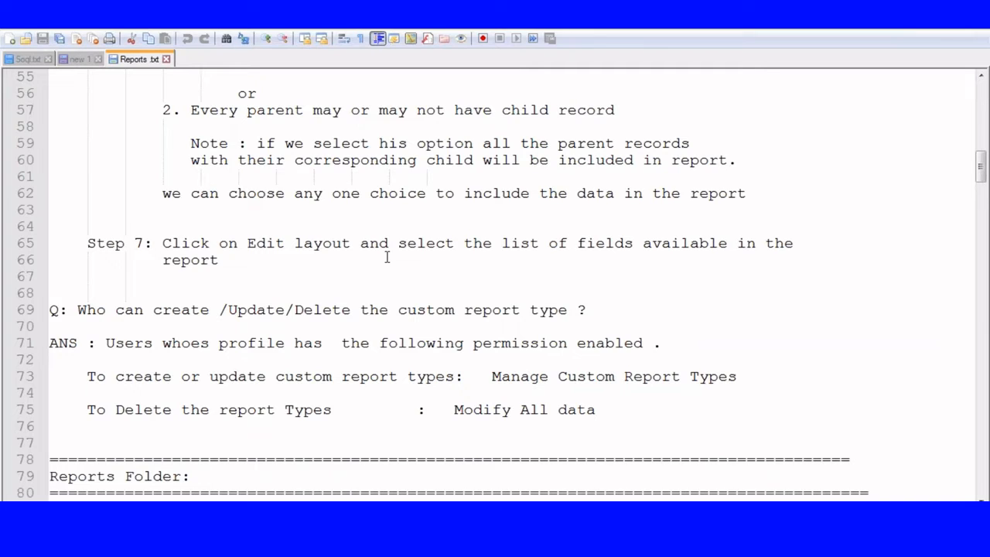
pyautogui.scroll(-1, 387, 257)
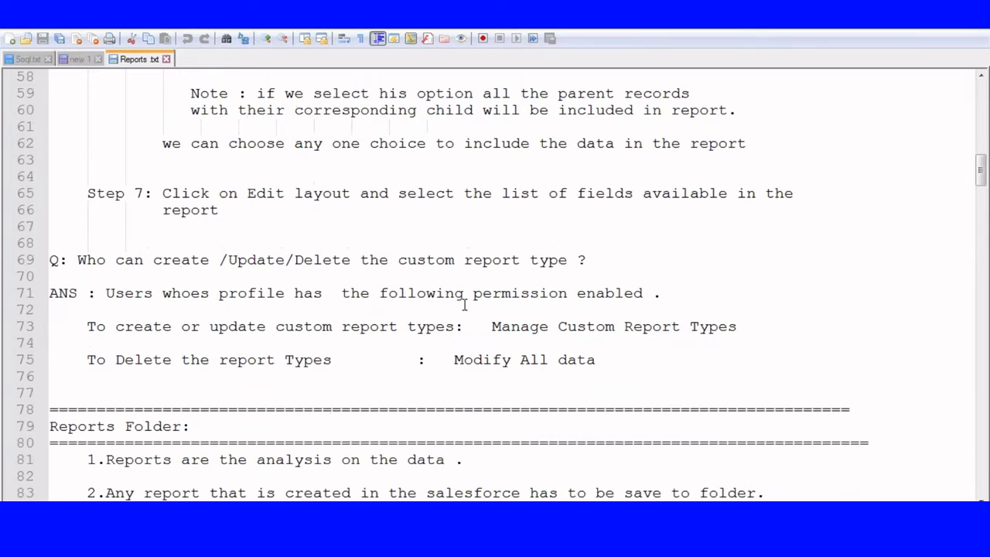
pyautogui.click(486, 327)
pyautogui.moveTo(487, 326); pyautogui.dragTo(743, 331)
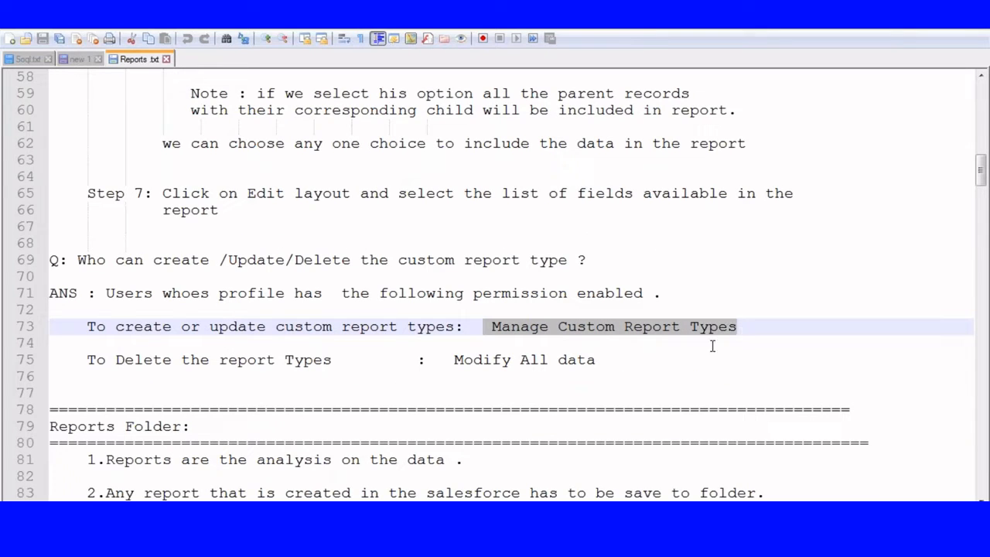
pyautogui.click(575, 379)
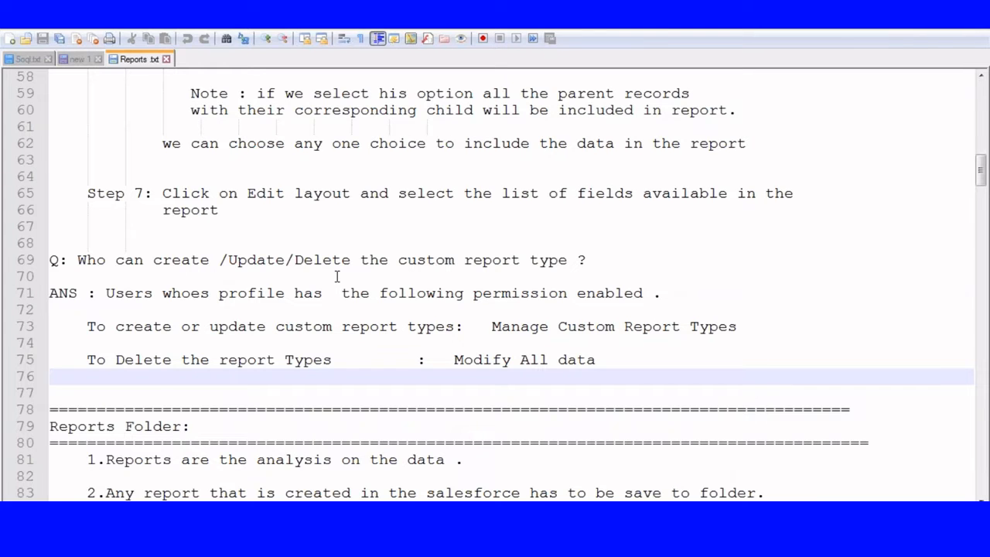
pyautogui.scroll(-5, 336, 276)
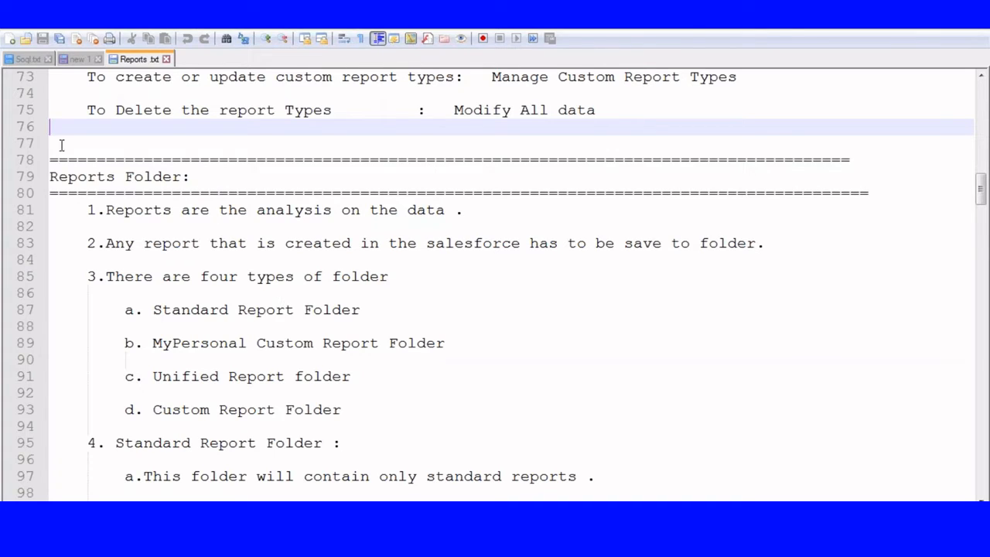
# Step: Select the 'Reports Folder:' heading in the notes and scroll back up
pyautogui.moveTo(51, 176); pyautogui.dragTo(218, 176)
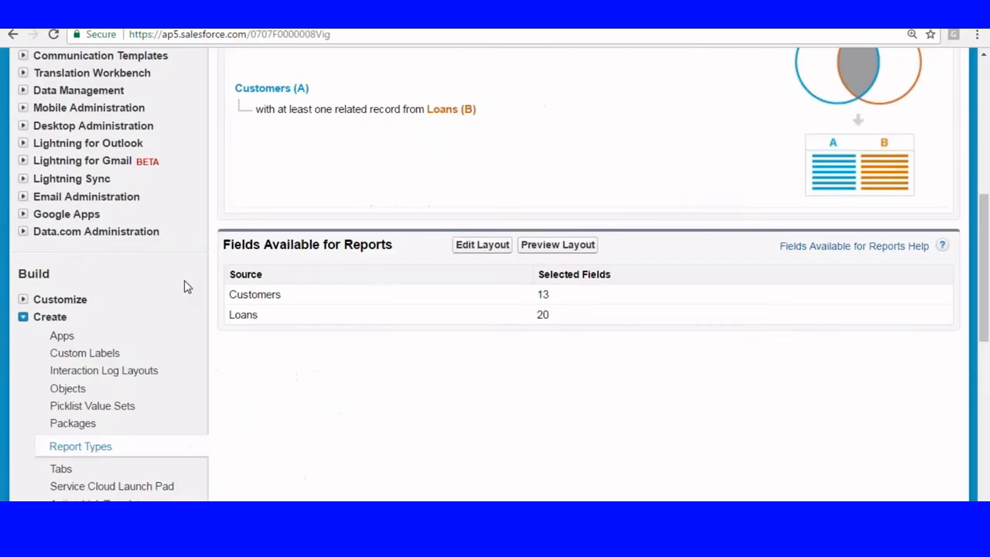
pyautogui.scroll(5, 184, 286)
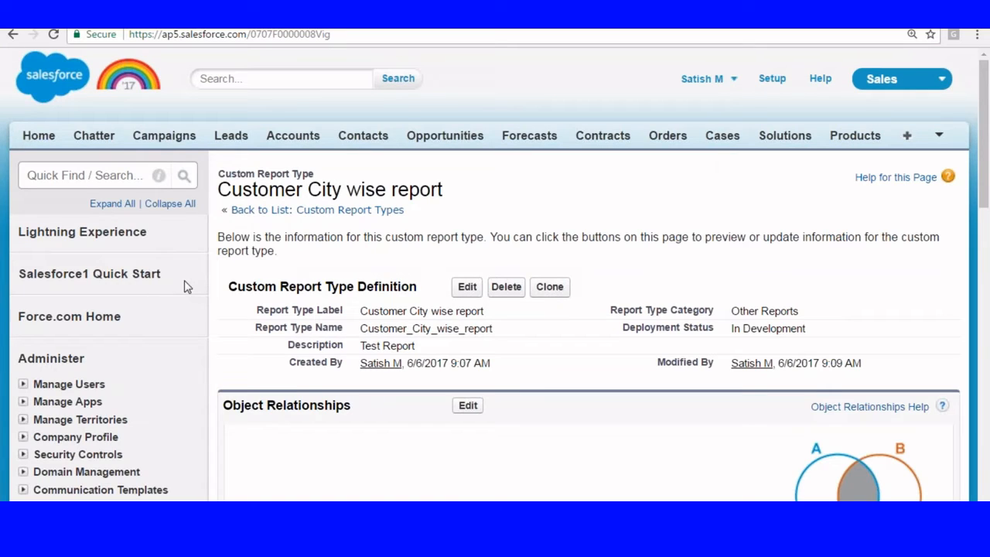
# Step: Go to Reports & Dashboards from the extra tabs list and open Unfiled Public Reports
pyautogui.click(938, 135)
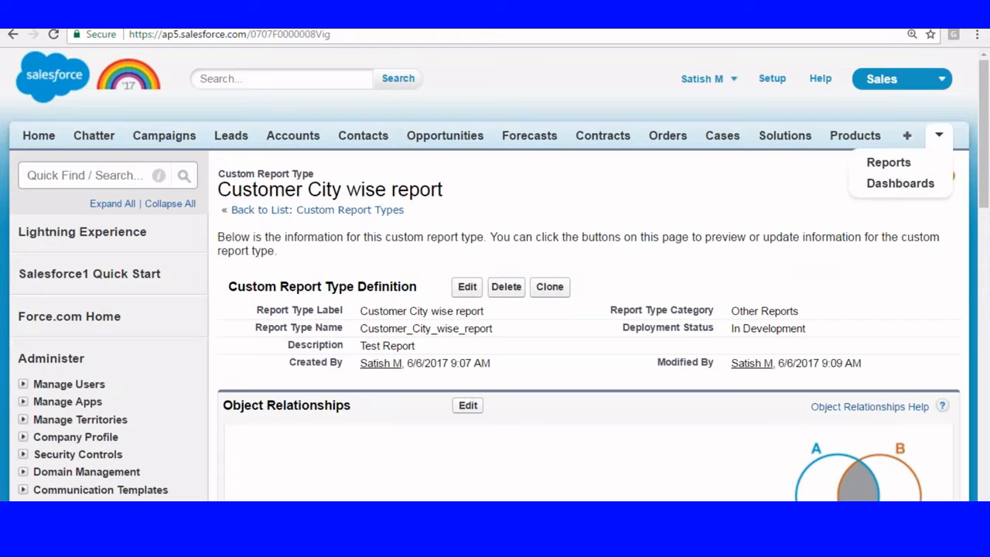
pyautogui.click(888, 162)
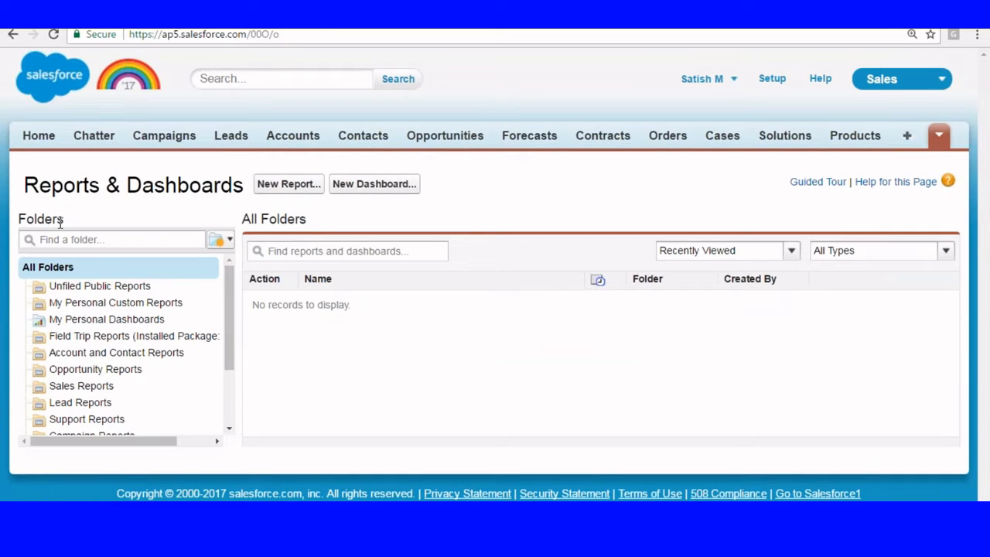
pyautogui.moveTo(18, 219); pyautogui.dragTo(88, 217)
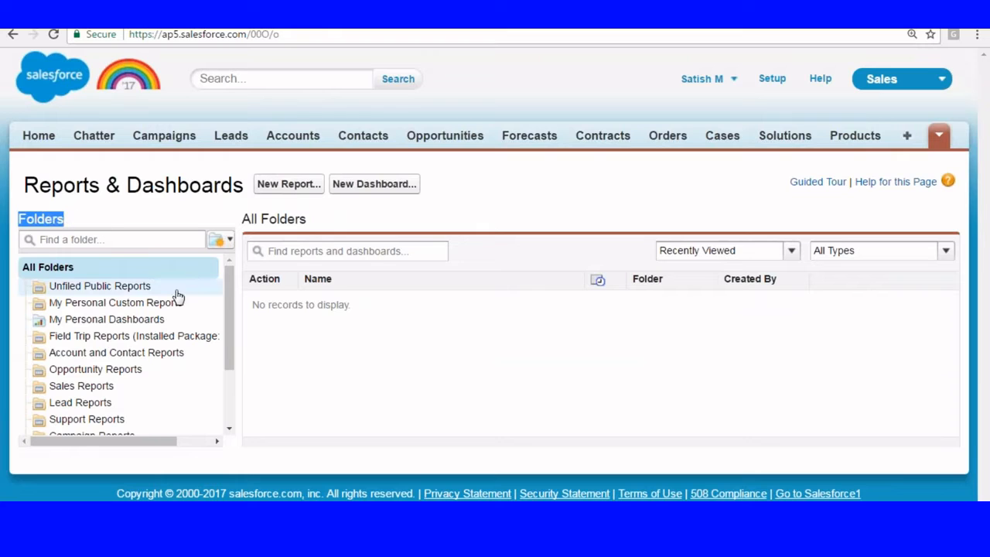
pyautogui.scroll(-2, 188, 331)
pyautogui.scroll(3, 210, 376)
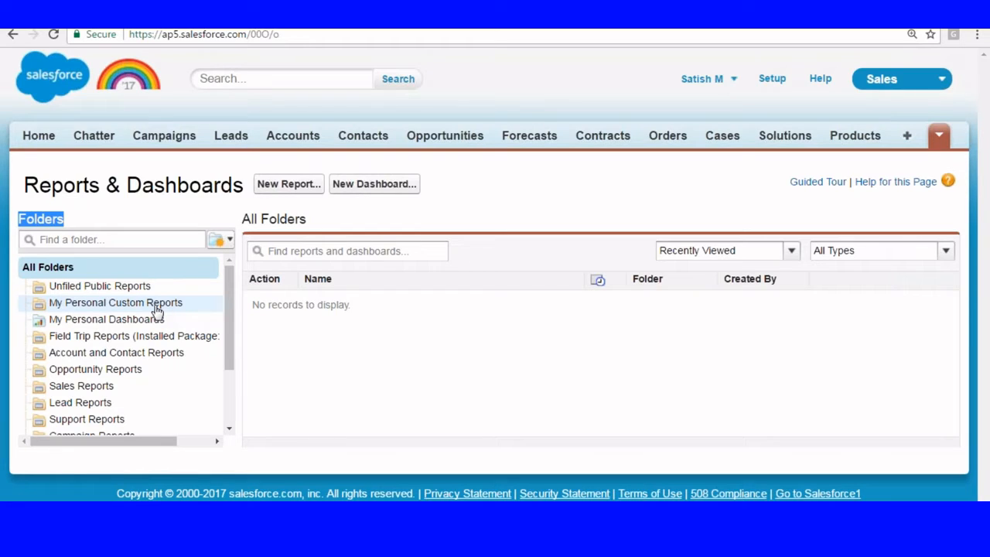
pyautogui.click(86, 286)
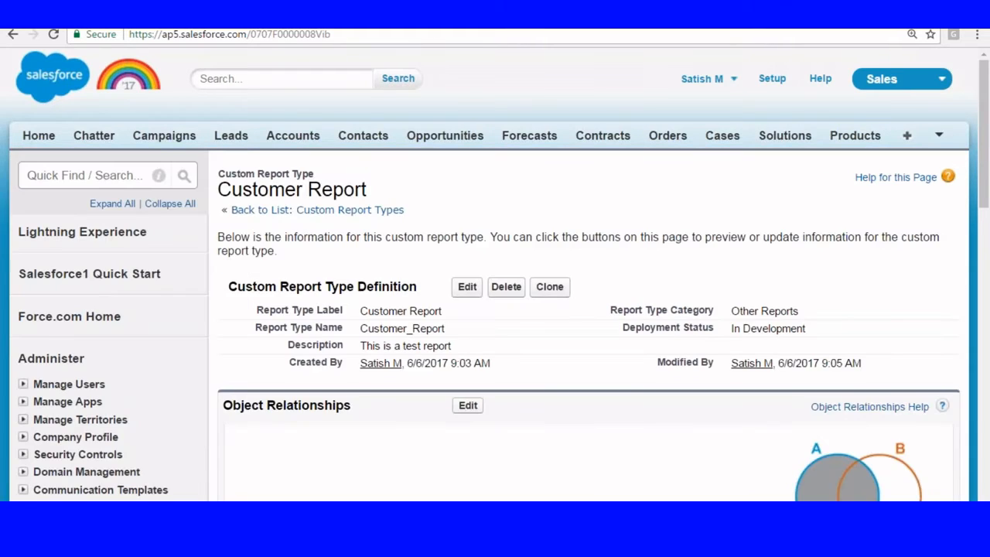
# Step: Open Profiles in a new tab, filter to M, and edit the Manager profile
pyautogui.scroll(-3, 21, 169)
pyautogui.click(23, 167)
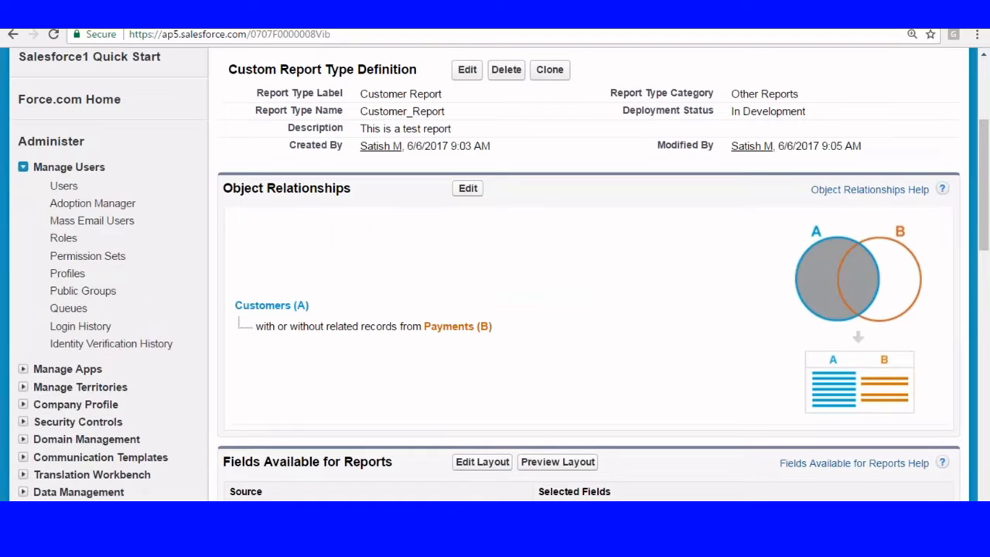
pyautogui.rightClick(72, 270)
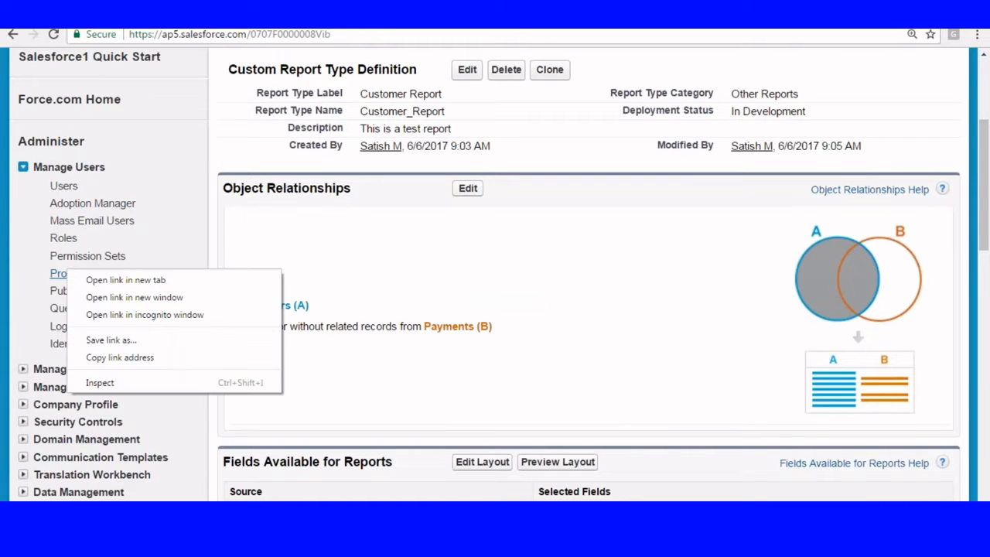
pyautogui.click(130, 281)
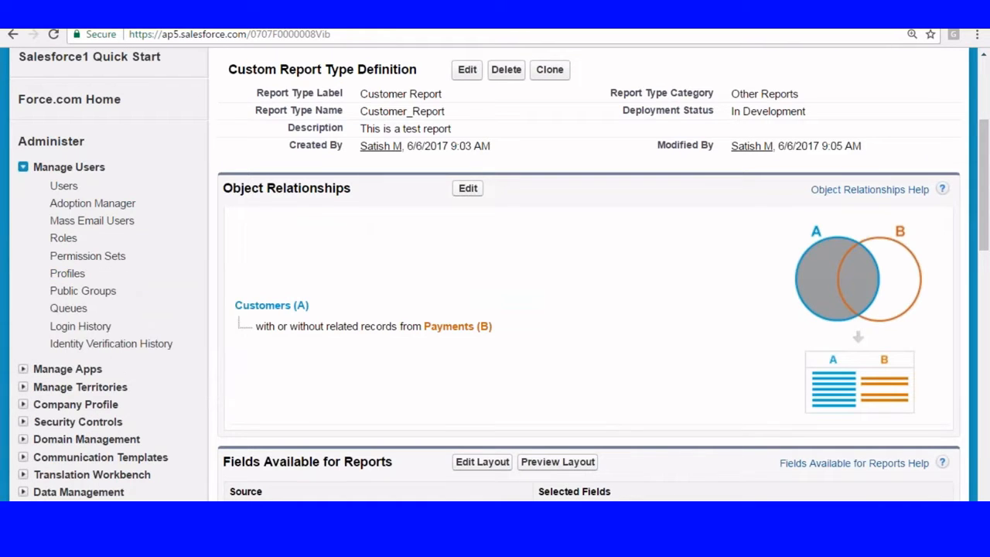
pyautogui.click(340, 15)
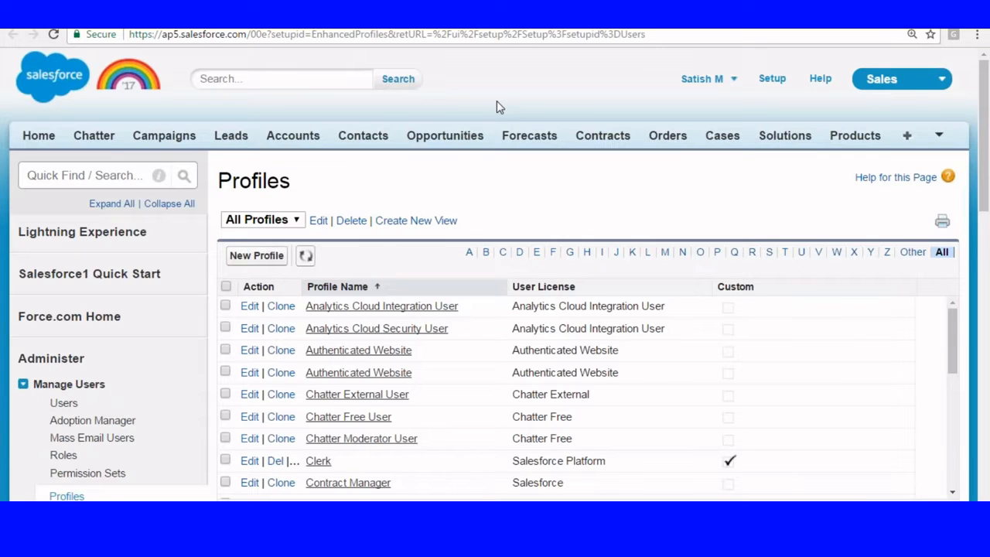
pyautogui.scroll(-2, 364, 249)
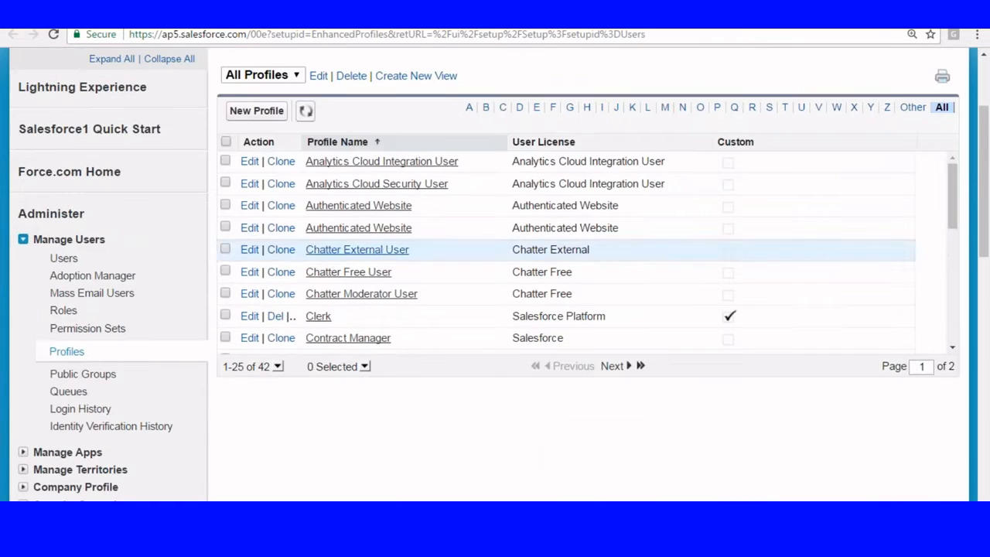
pyautogui.click(668, 107)
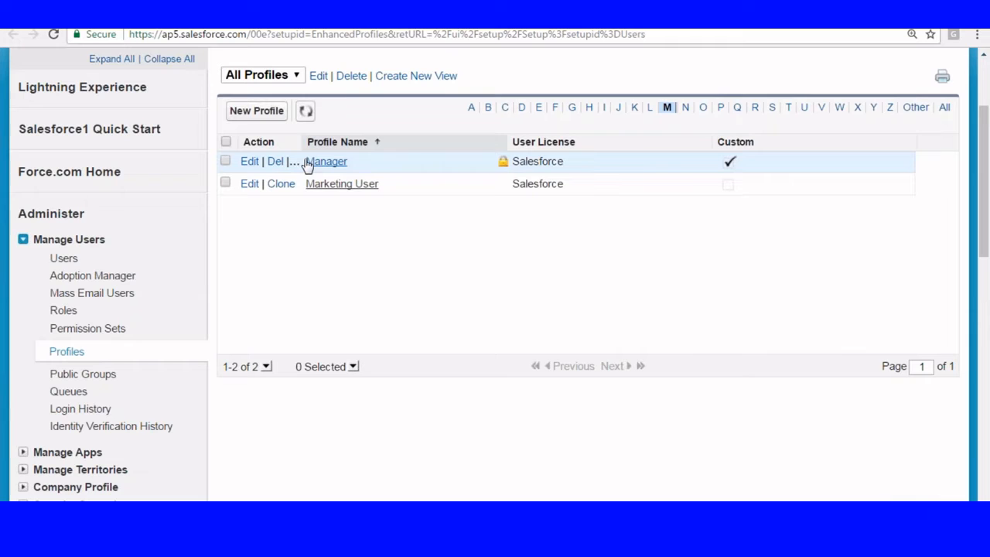
pyautogui.click(250, 160)
pyautogui.scroll(-2, 597, 159)
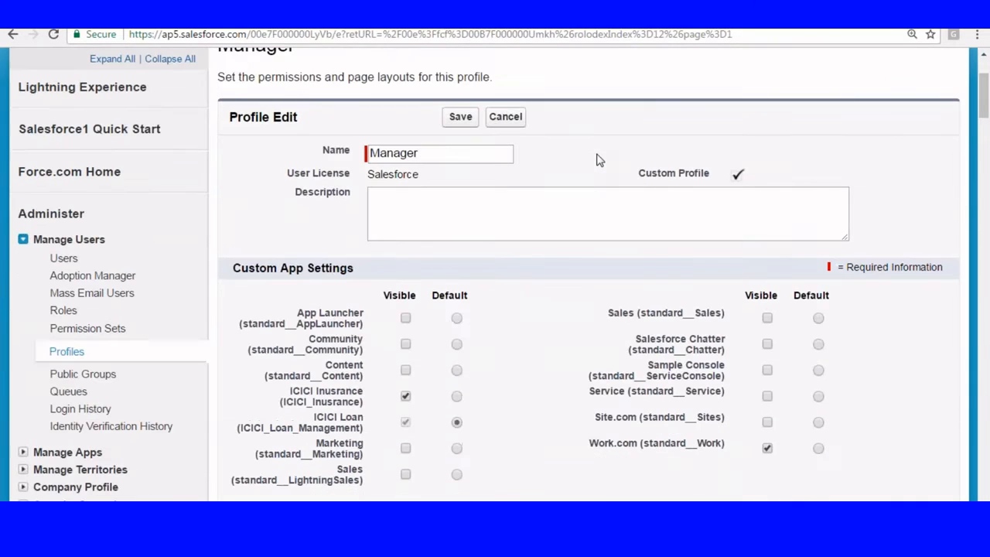
# Step: Search the Manager profile page for 'view report', then for 'Manage report'
pyautogui.hotkey('ctrl', 'f')
pyautogui.write('vie')
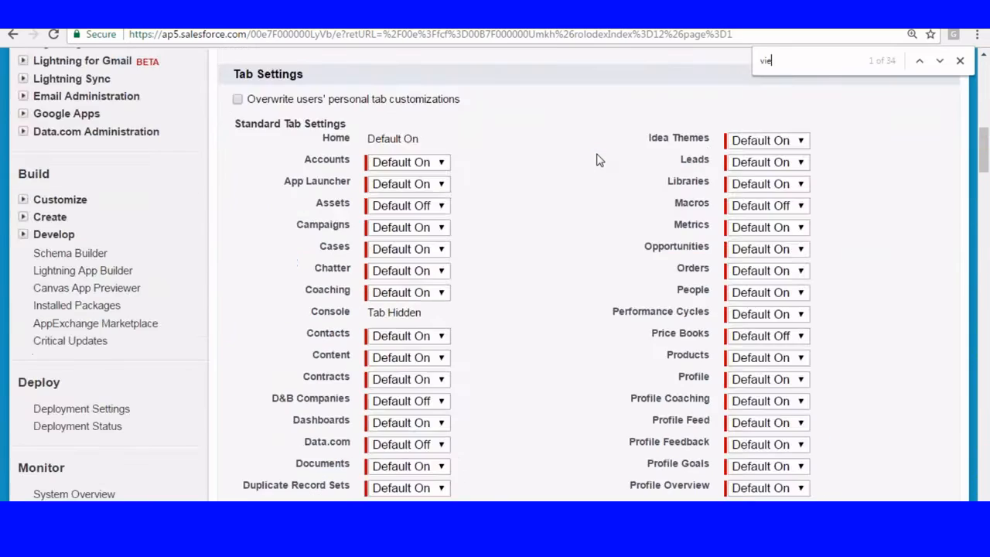
pyautogui.write('w report')
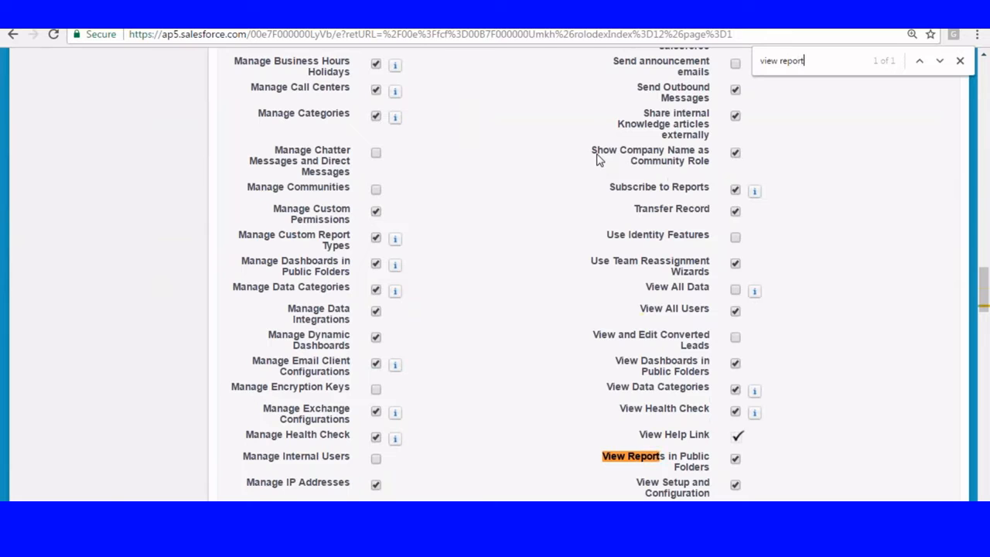
pyautogui.scroll(-2, 597, 159)
pyautogui.scroll(-2, 597, 159)
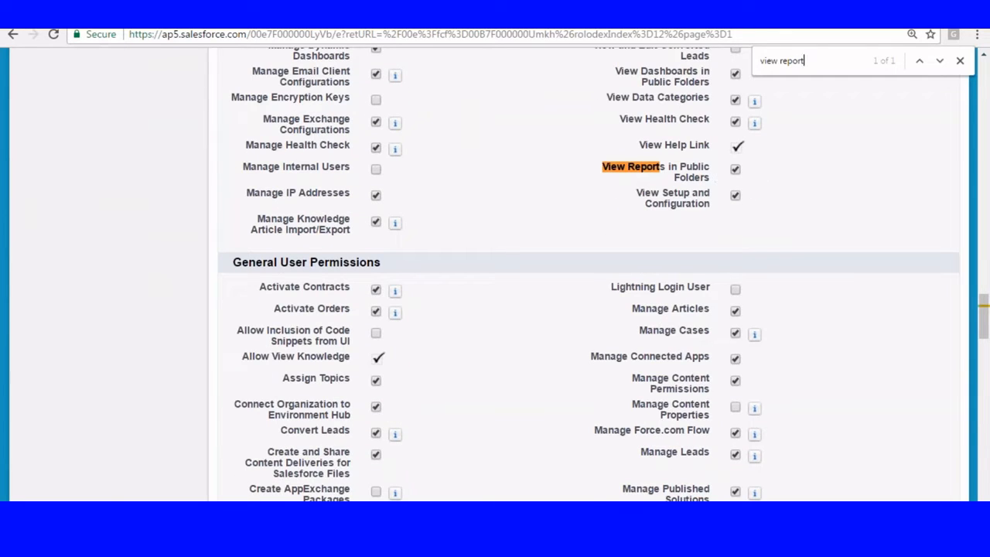
pyautogui.doubleClick(777, 60)
pyautogui.press('BackSpace')
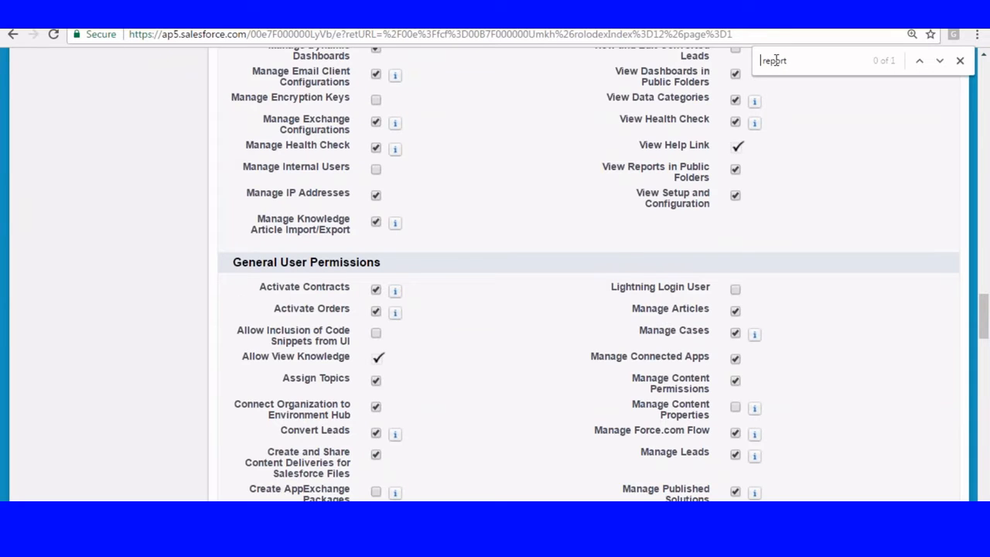
pyautogui.write('Manage')
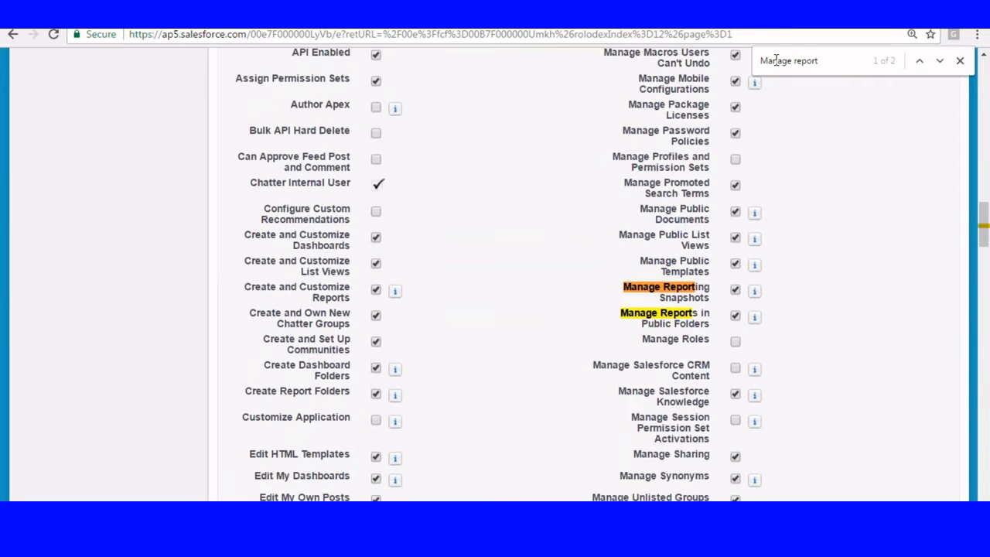
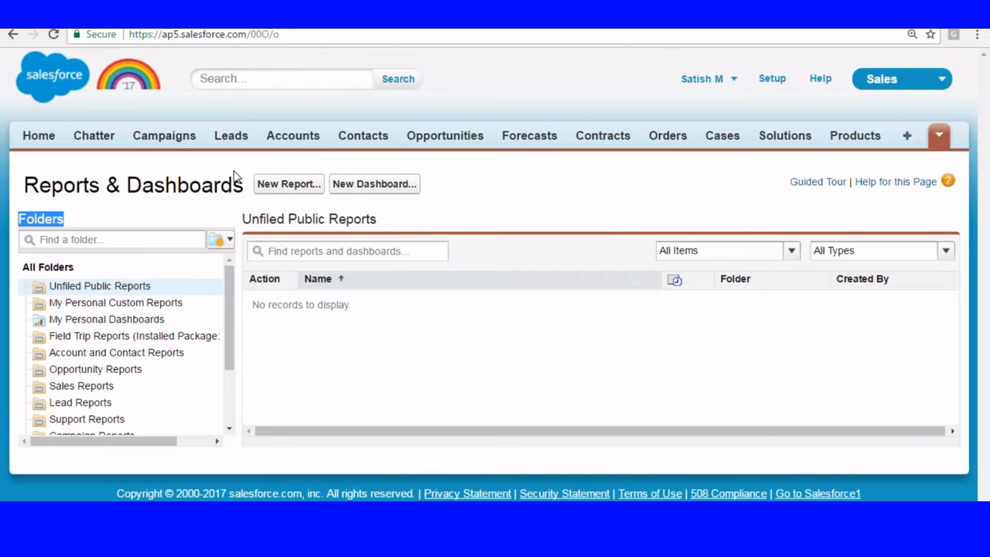
# Step: Create and save a new report folder labelled 'Capital' with its auto-filled unique name
pyautogui.click(229, 244)
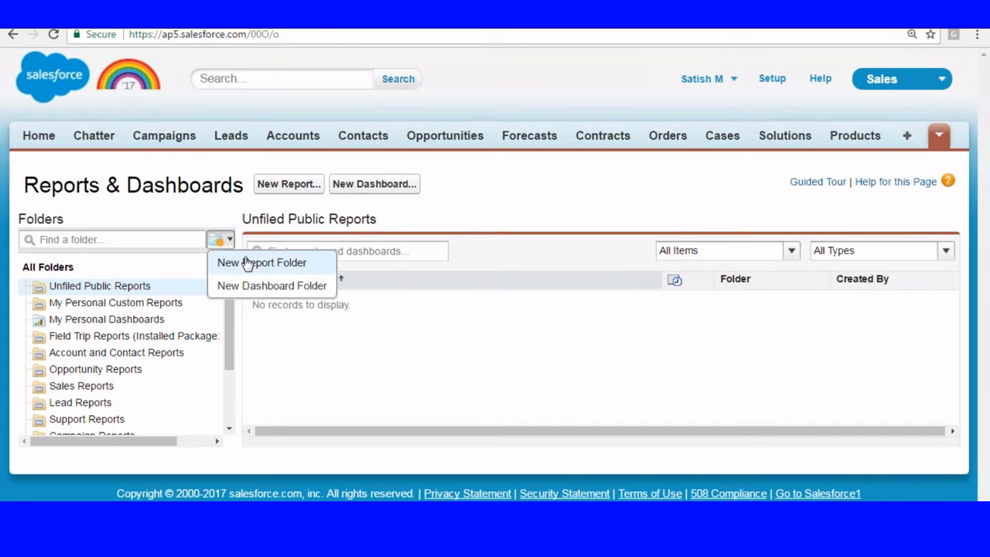
pyautogui.click(245, 262)
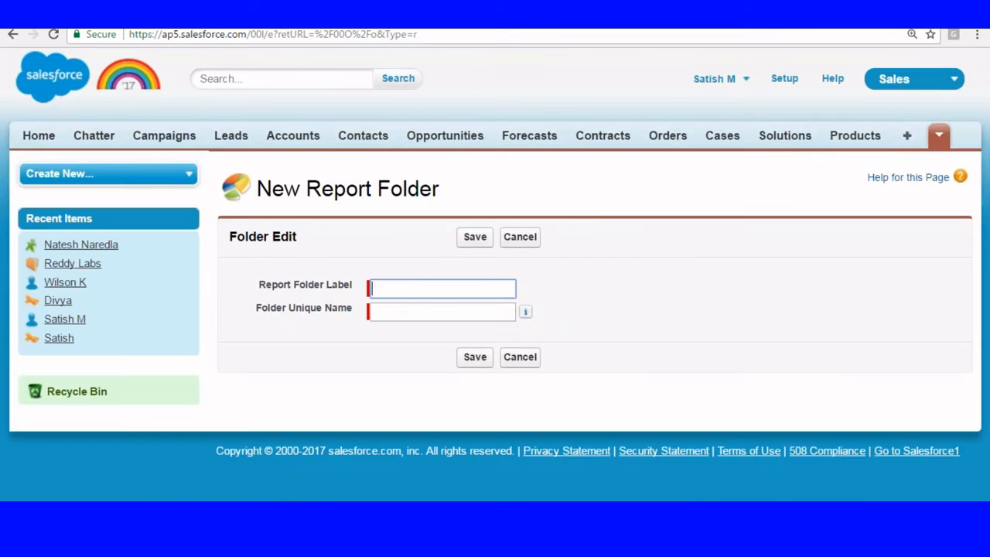
pyautogui.write('Capital')
pyautogui.click(404, 317)
pyautogui.click(474, 238)
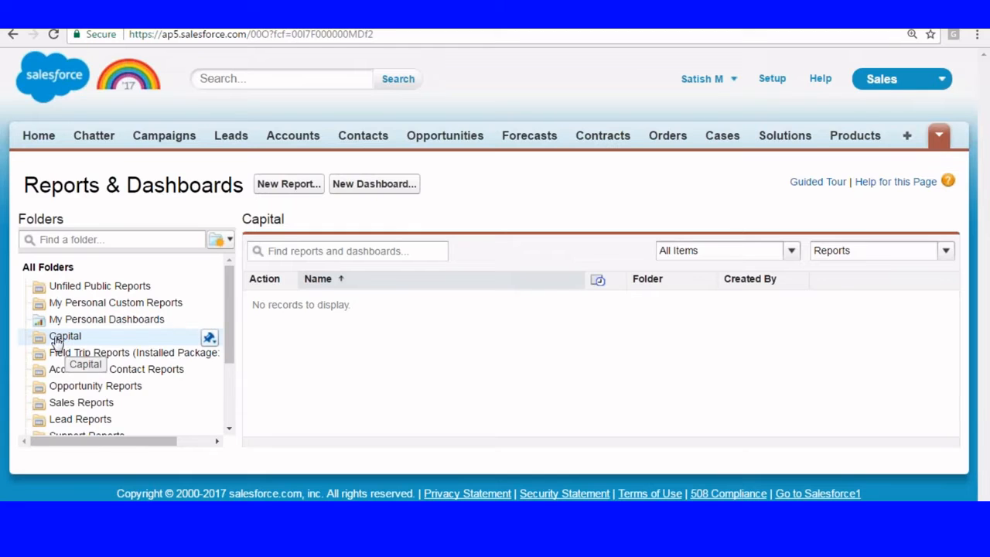
pyautogui.click(211, 341)
pyautogui.click(225, 394)
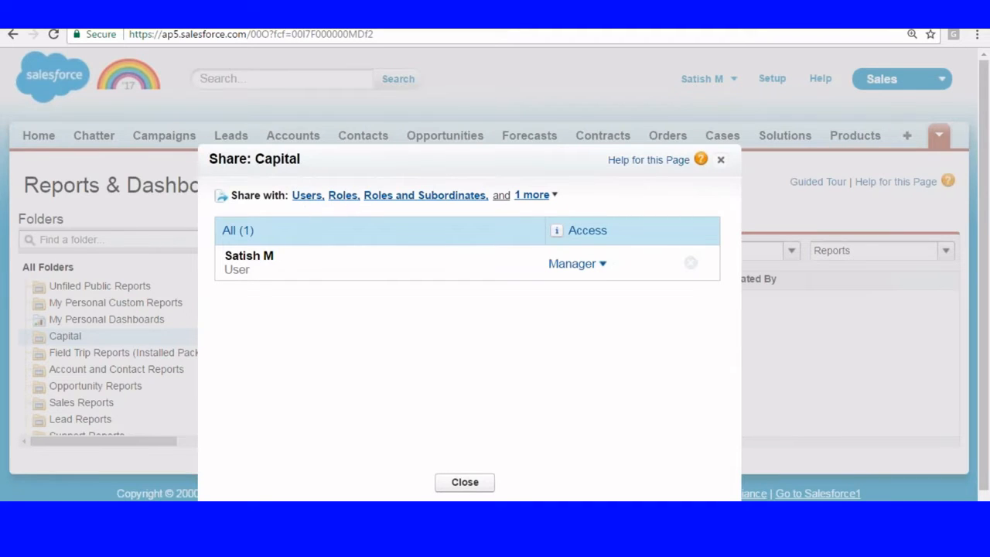
pyautogui.click(551, 196)
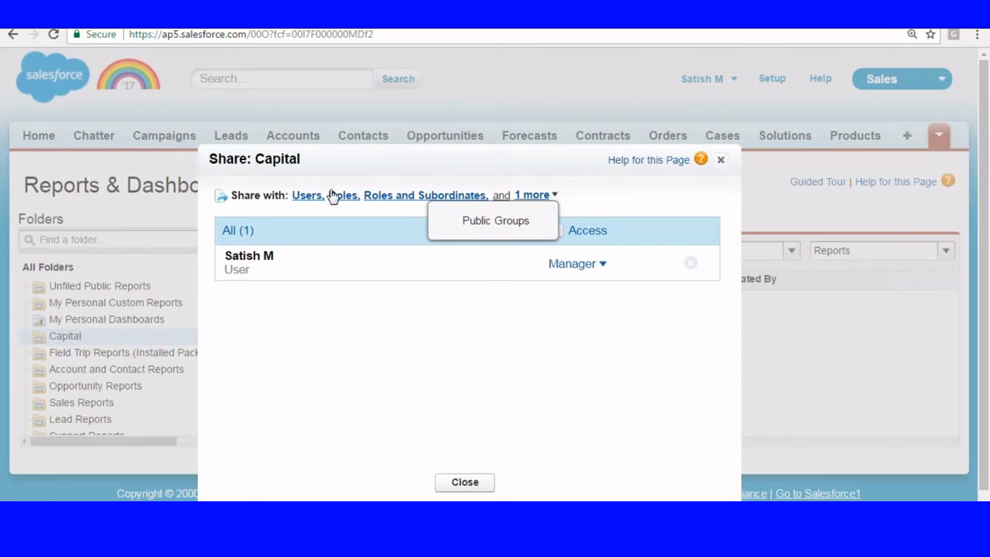
pyautogui.click(357, 170)
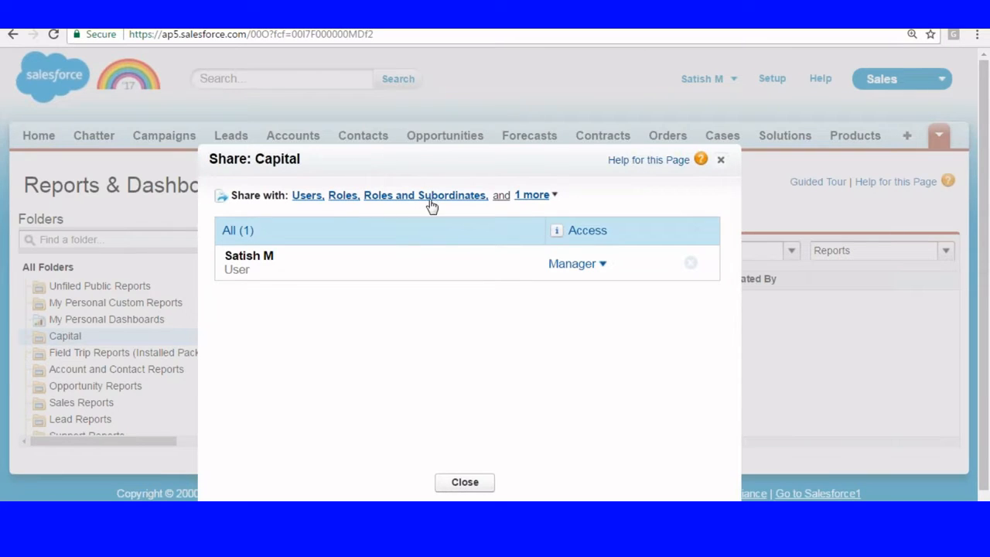
pyautogui.click(555, 200)
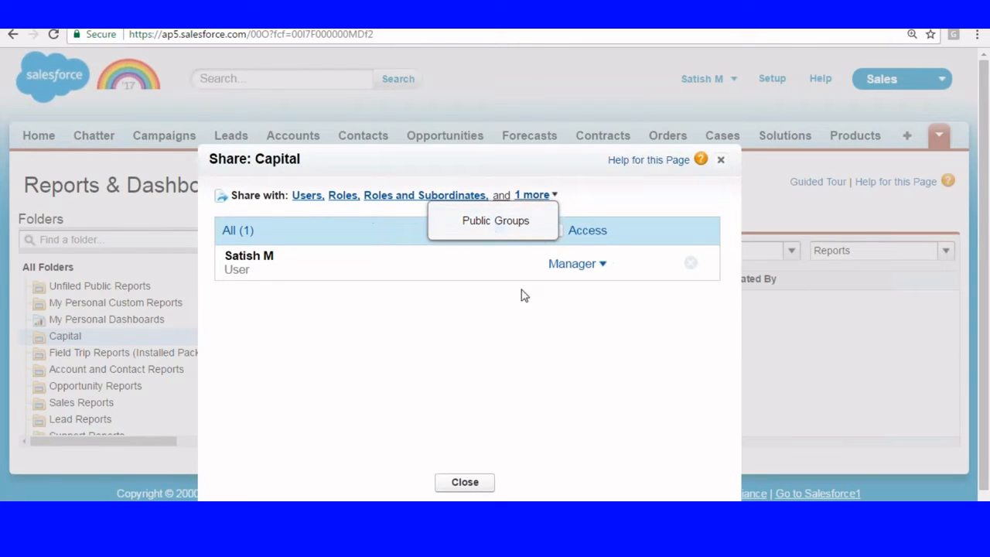
pyautogui.click(603, 266)
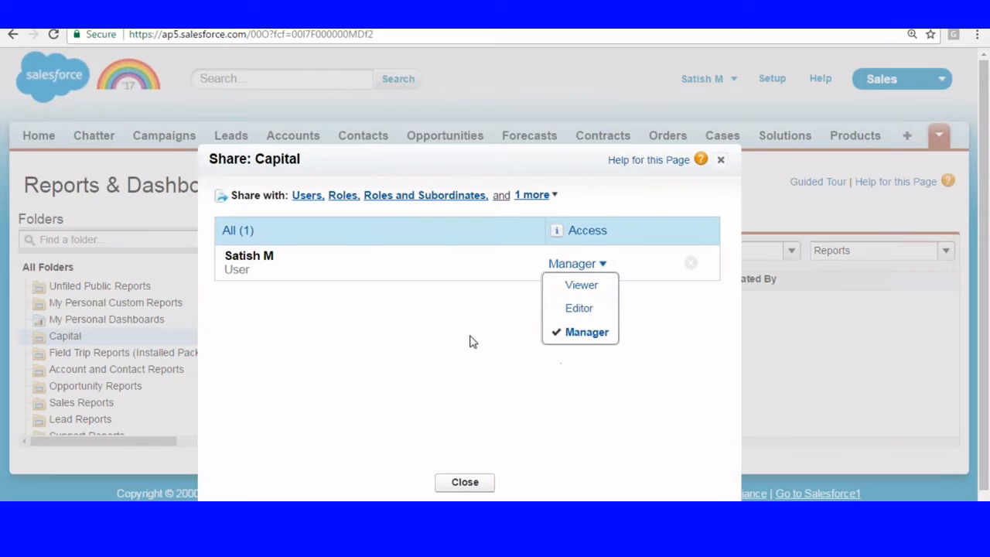
pyautogui.click(720, 159)
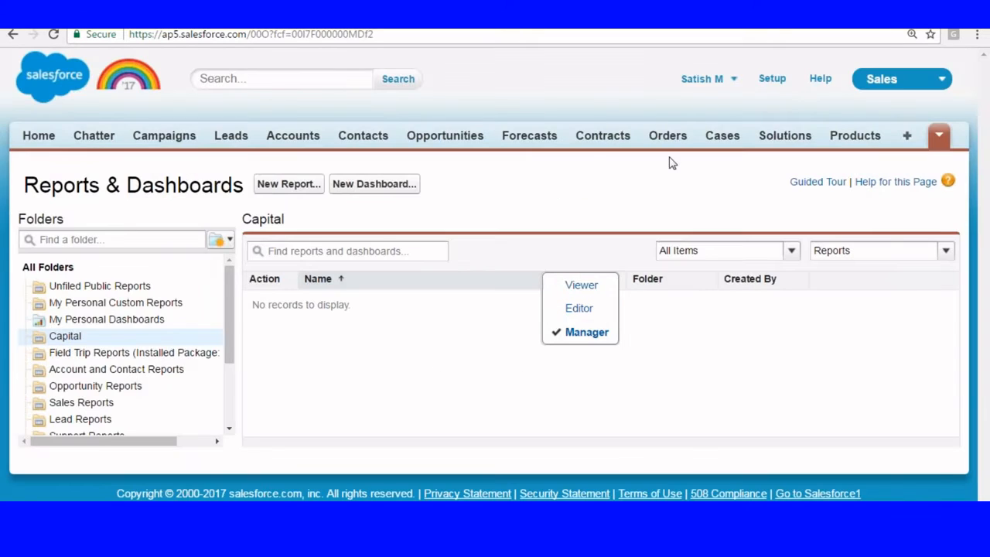
pyautogui.click(229, 240)
# Step: Cancel a second new folder, then open Capital's sharing settings showing the Public Groups option
pyautogui.click(262, 263)
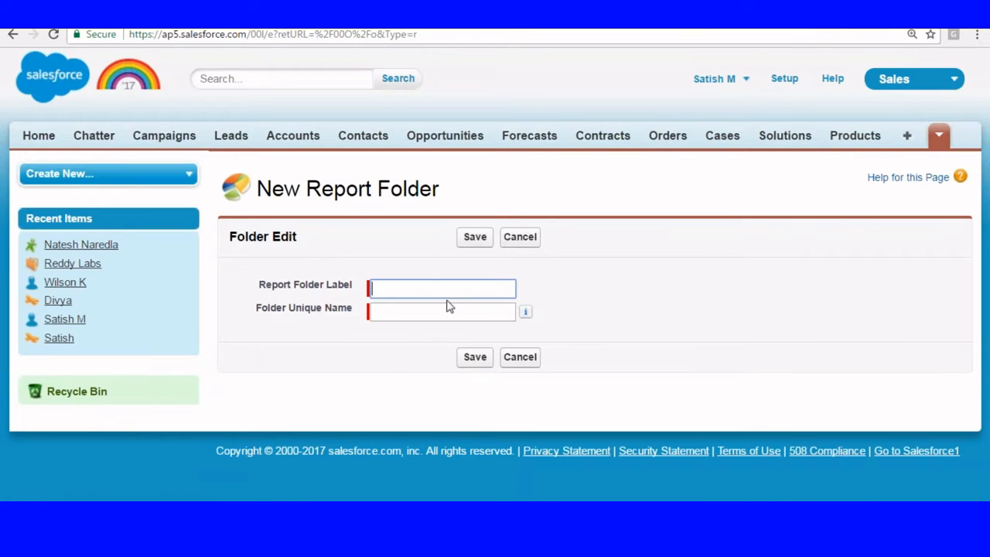
pyautogui.click(520, 236)
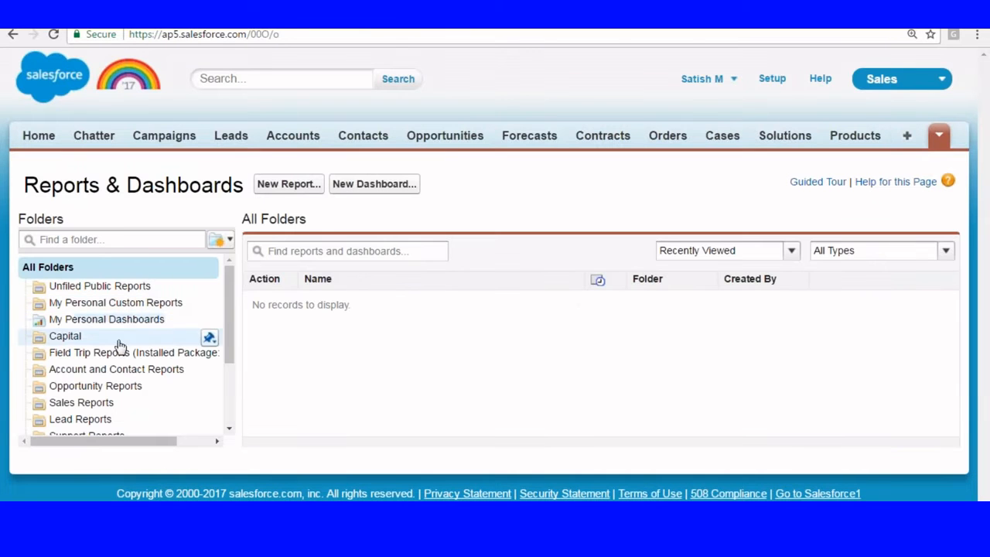
pyautogui.click(209, 337)
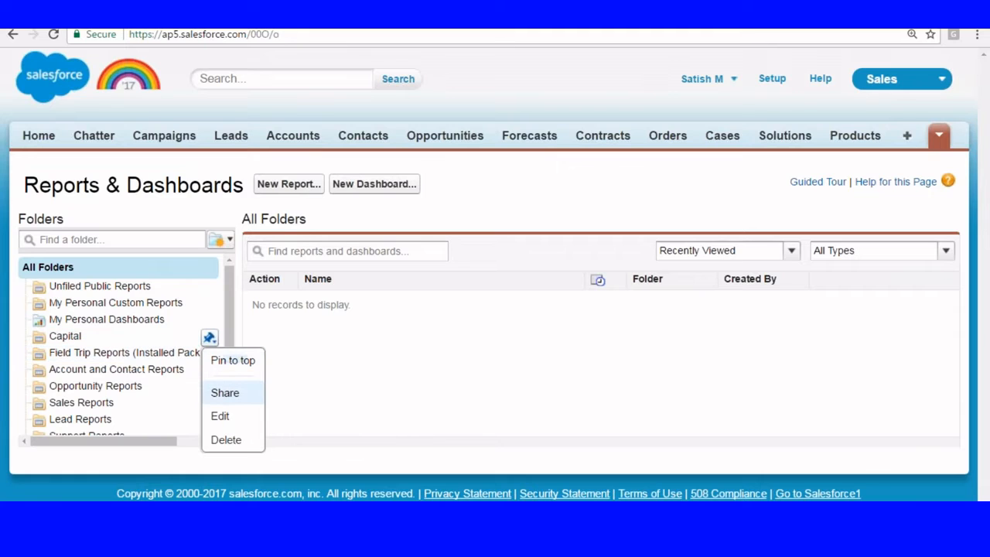
pyautogui.click(222, 394)
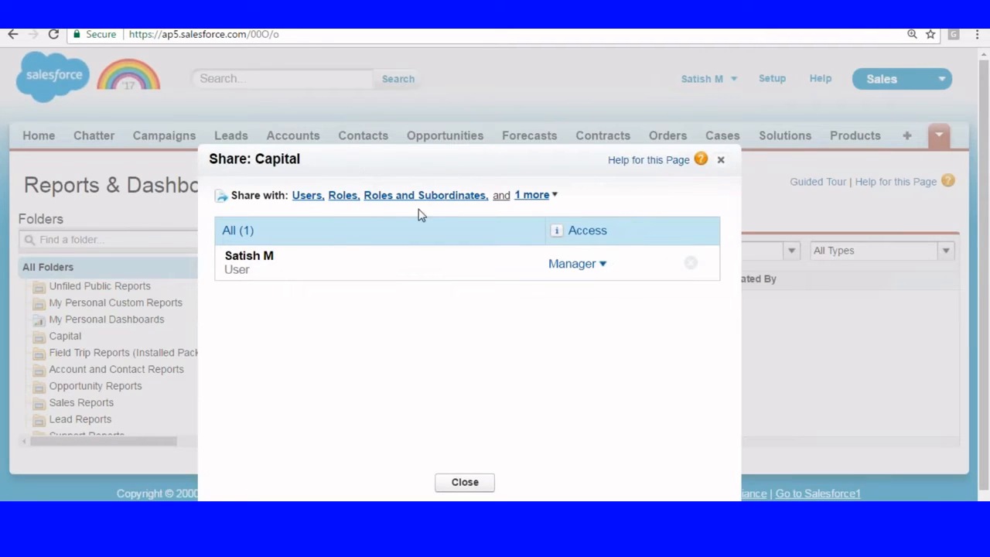
pyautogui.click(555, 198)
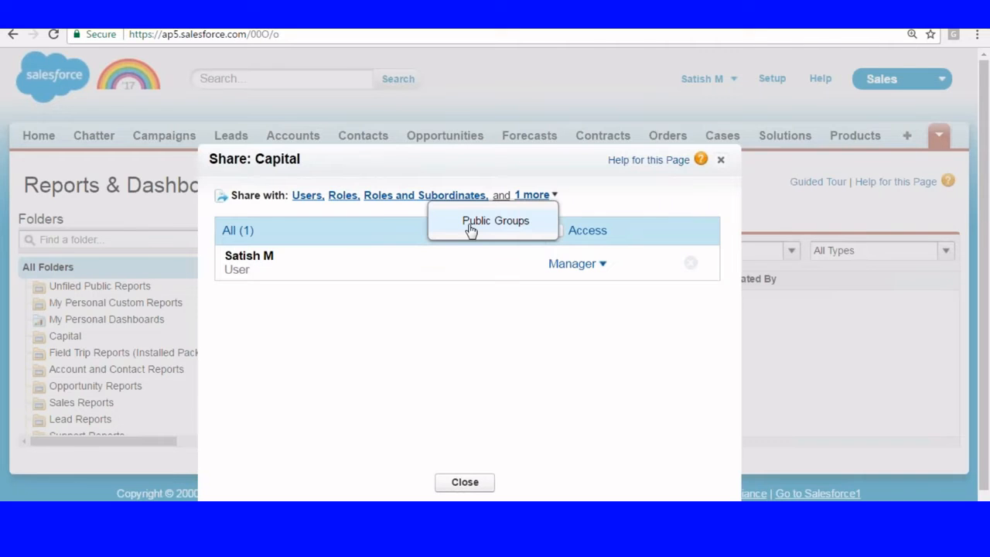
pyautogui.click(542, 539)
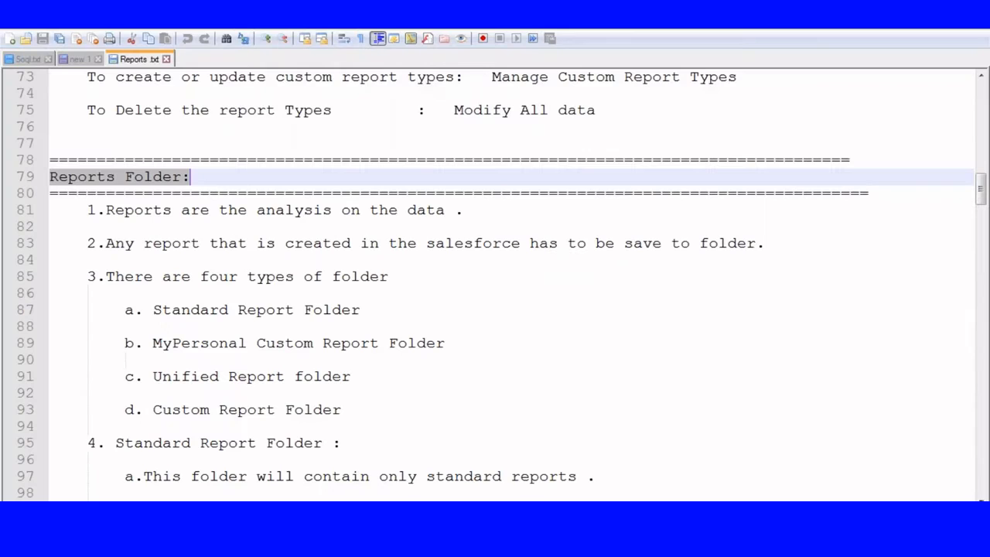
pyautogui.scroll(-1, 278, 246)
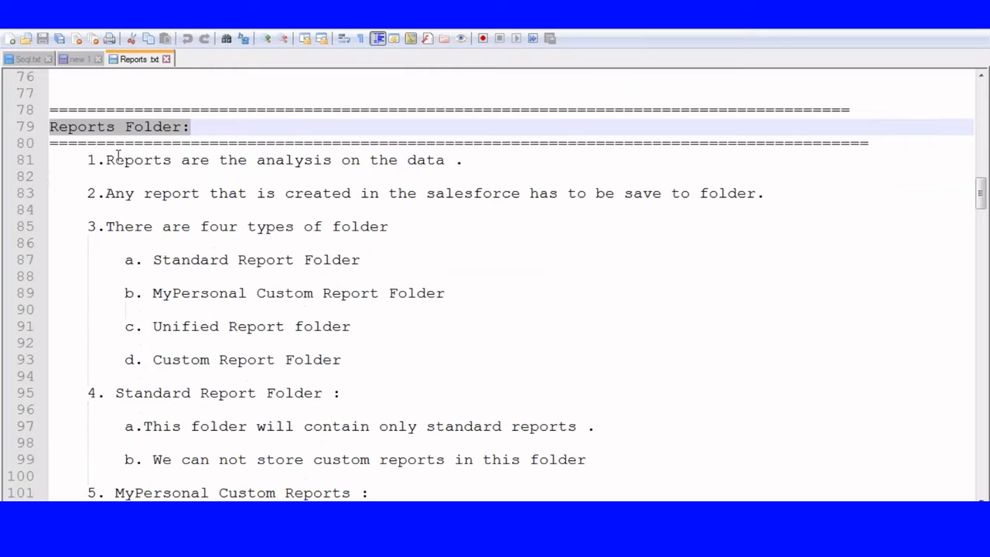
pyautogui.scroll(-1, 456, 174)
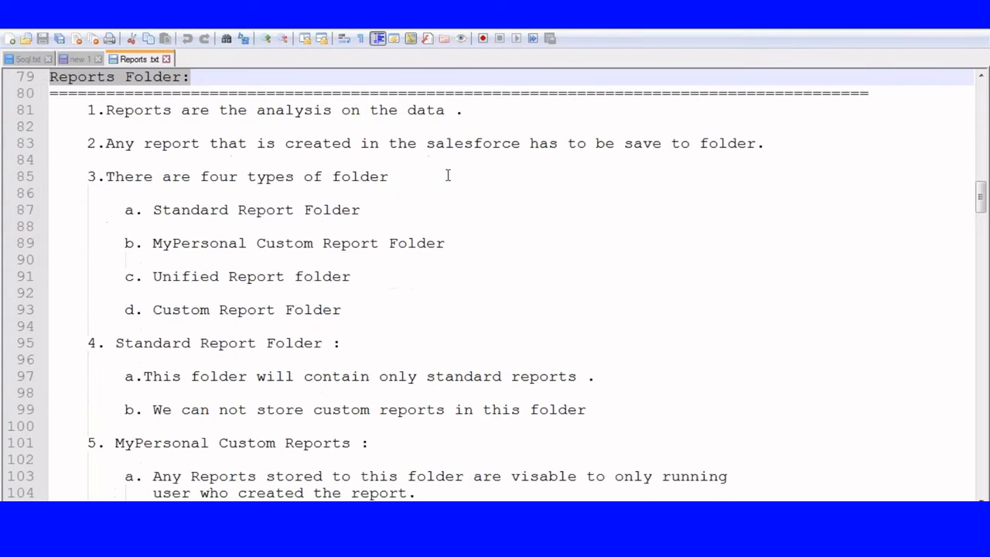
pyautogui.moveTo(105, 144); pyautogui.dragTo(766, 147)
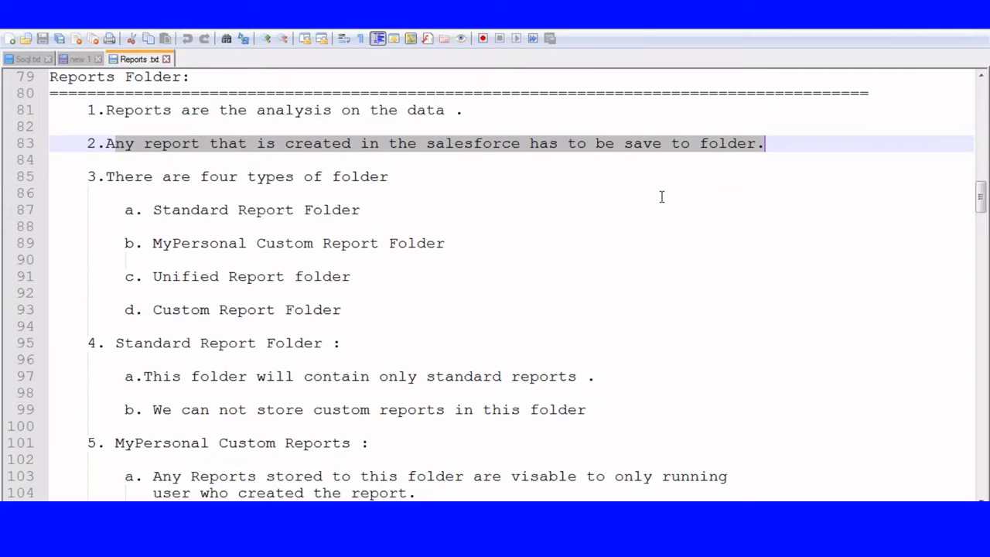
pyautogui.scroll(-1, 409, 143)
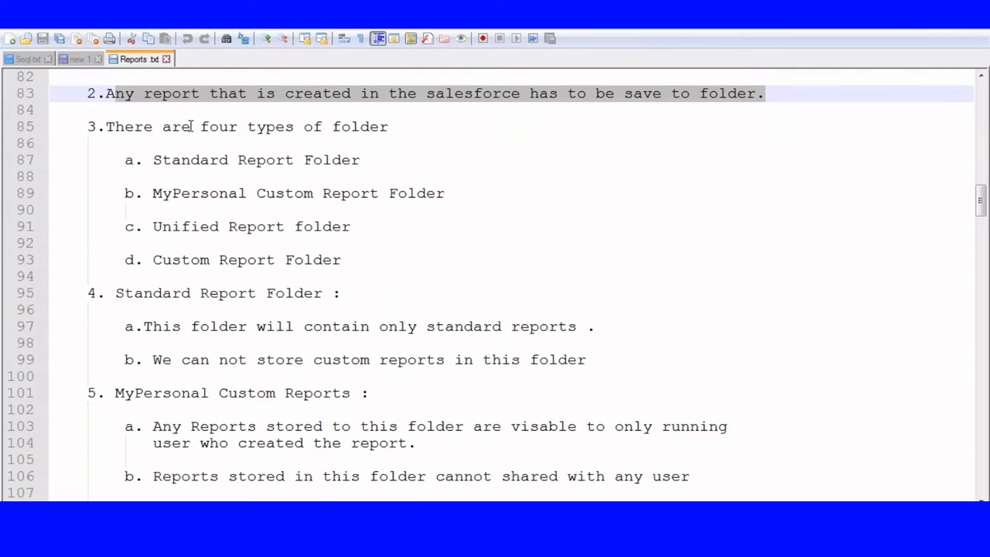
pyautogui.moveTo(106, 126); pyautogui.dragTo(419, 126)
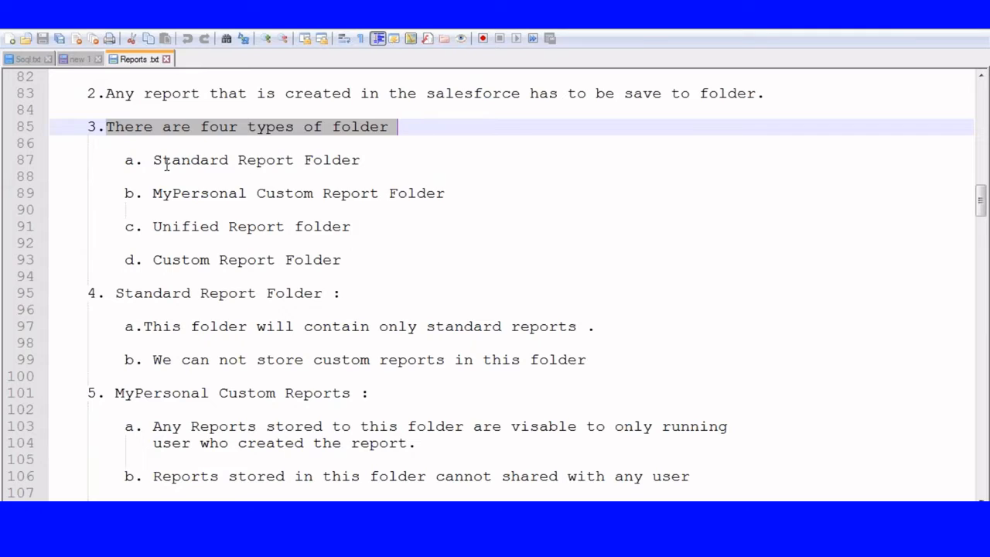
pyautogui.moveTo(154, 159); pyautogui.dragTo(393, 158)
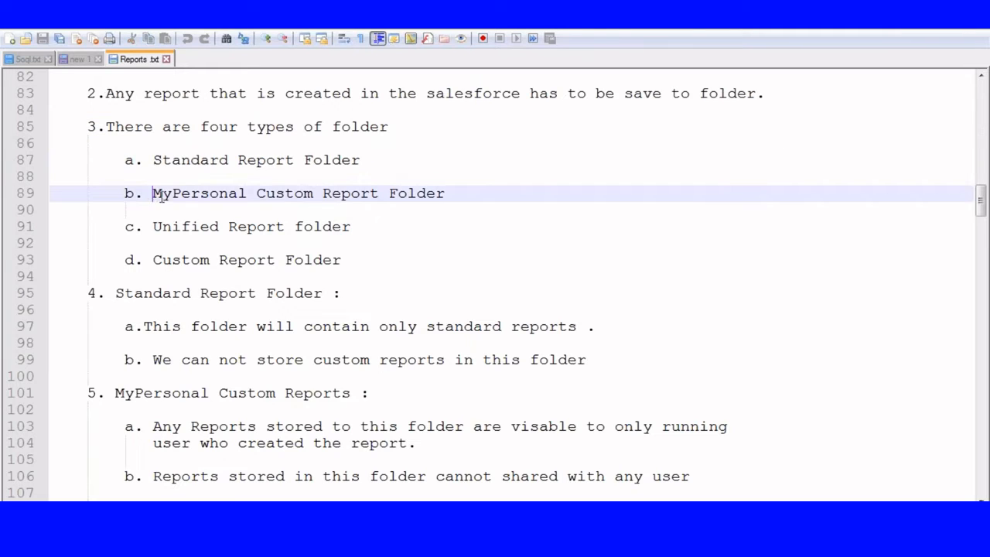
pyautogui.moveTo(153, 194); pyautogui.dragTo(448, 195)
pyautogui.moveTo(153, 226); pyautogui.dragTo(373, 223)
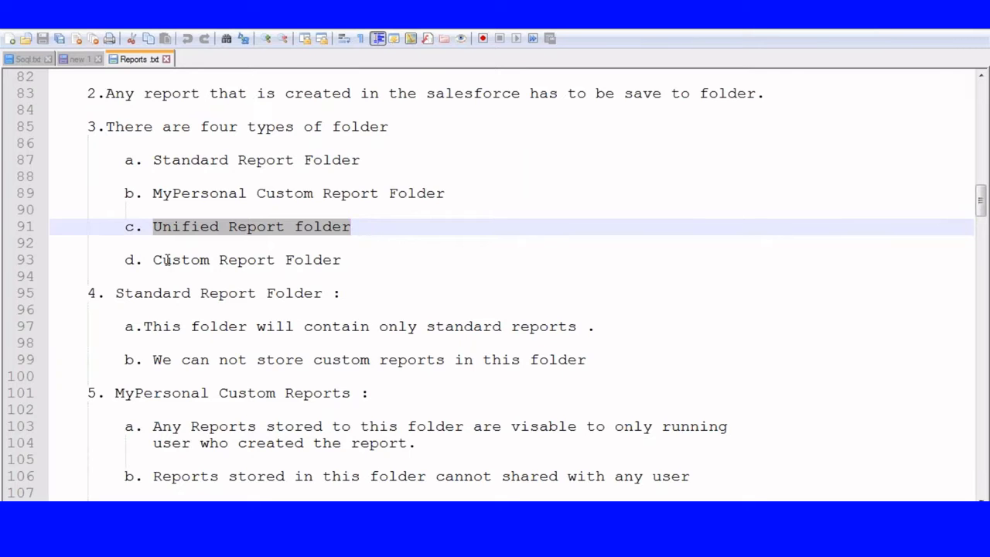
pyautogui.moveTo(153, 259); pyautogui.dragTo(350, 259)
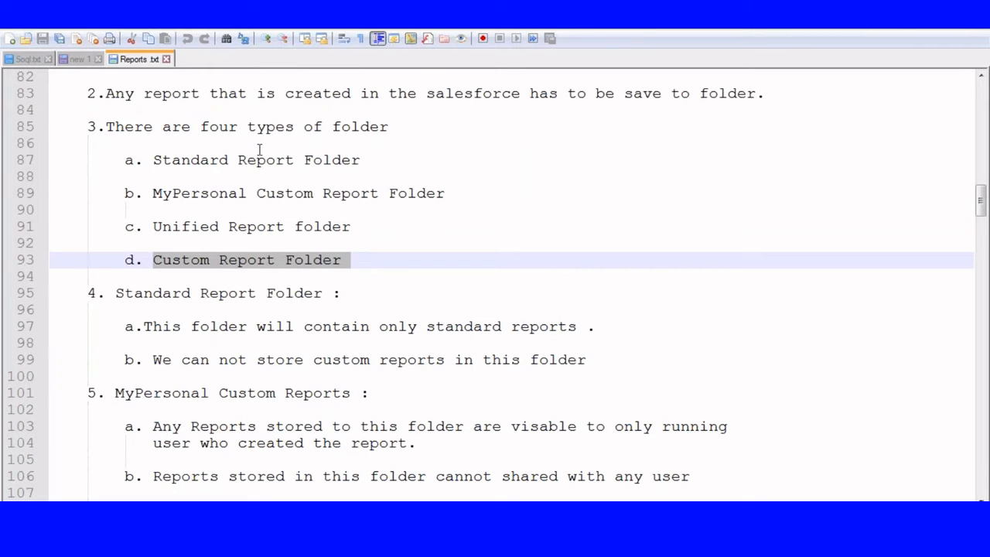
pyautogui.scroll(-3, 259, 148)
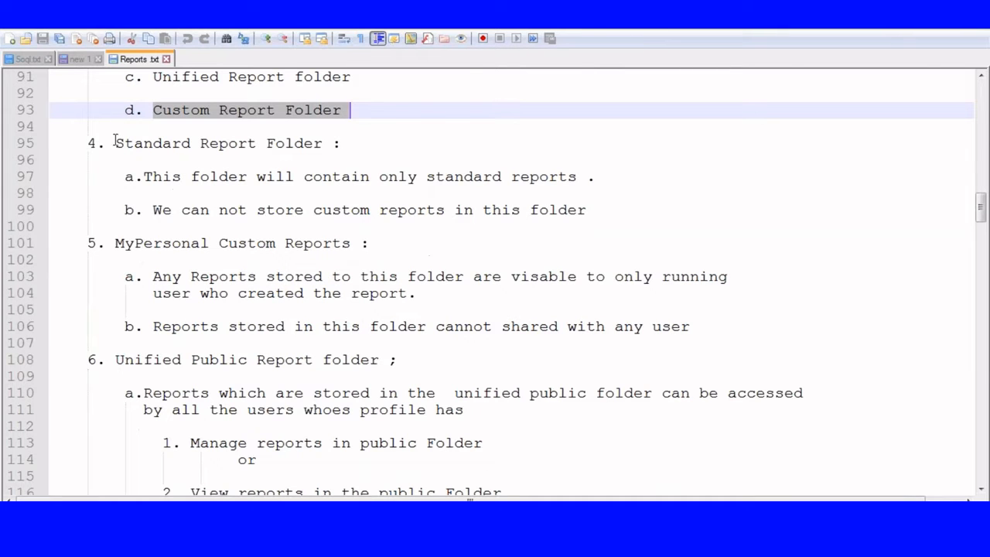
pyautogui.moveTo(115, 143); pyautogui.dragTo(337, 145)
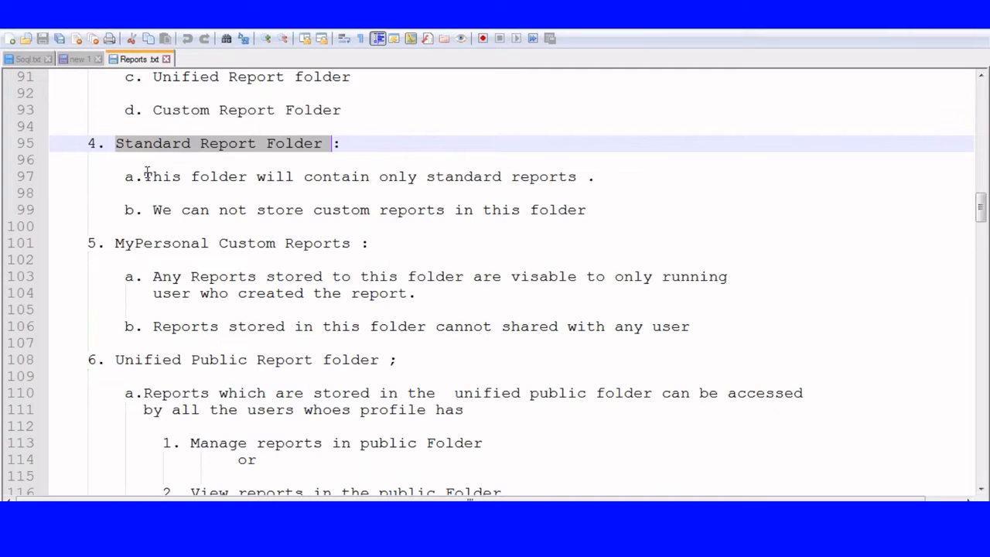
pyautogui.moveTo(144, 177); pyautogui.dragTo(613, 177)
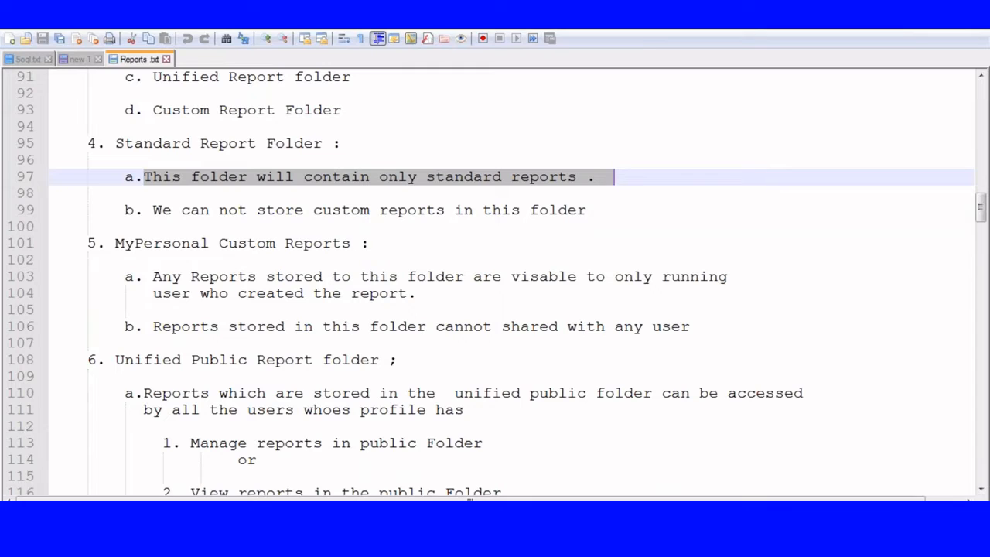
pyautogui.click(179, 128)
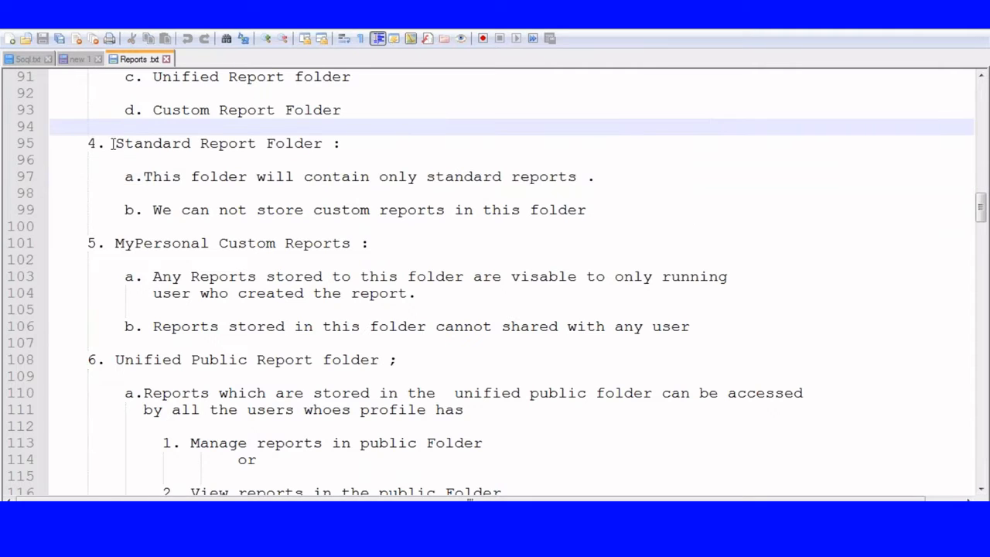
pyautogui.moveTo(113, 144); pyautogui.dragTo(342, 144)
pyautogui.moveTo(144, 177); pyautogui.dragTo(590, 178)
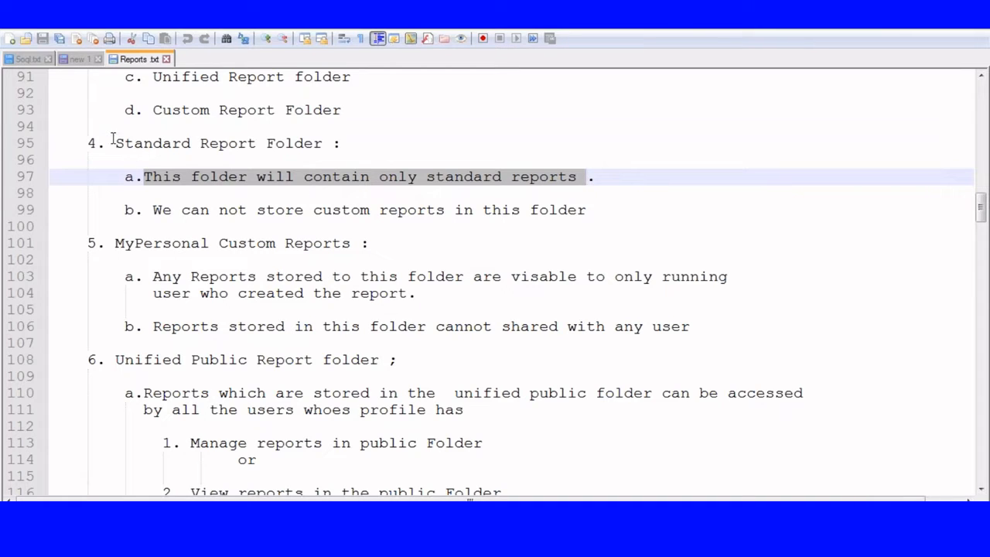
pyautogui.moveTo(112, 140); pyautogui.dragTo(348, 145)
pyautogui.click(278, 225)
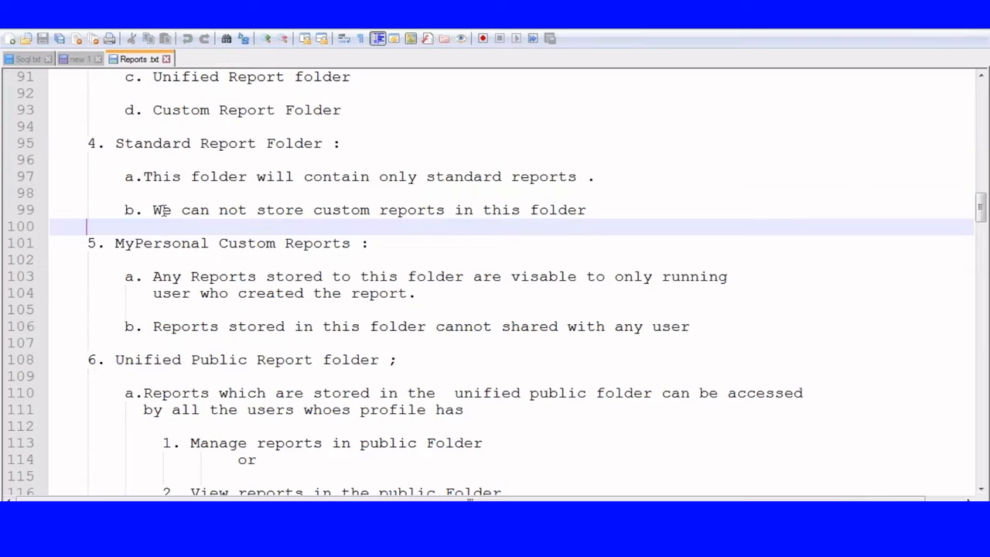
pyautogui.click(154, 210)
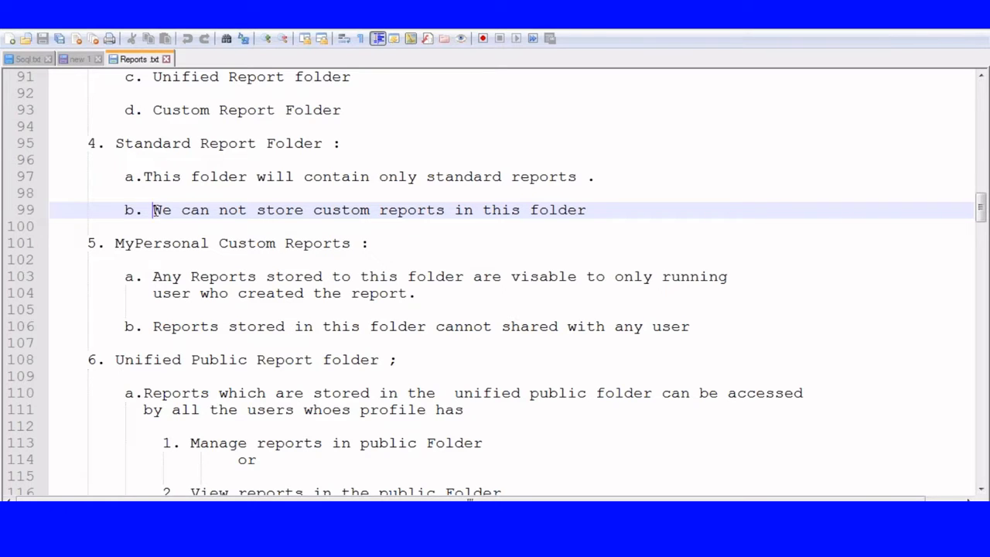
# Step: In Reports.txt, highlight the MyPersonal Custom Reports heading and the User, Role and Public Group sharing items
pyautogui.scroll(1, 156, 210)
pyautogui.scroll(-4, 155, 212)
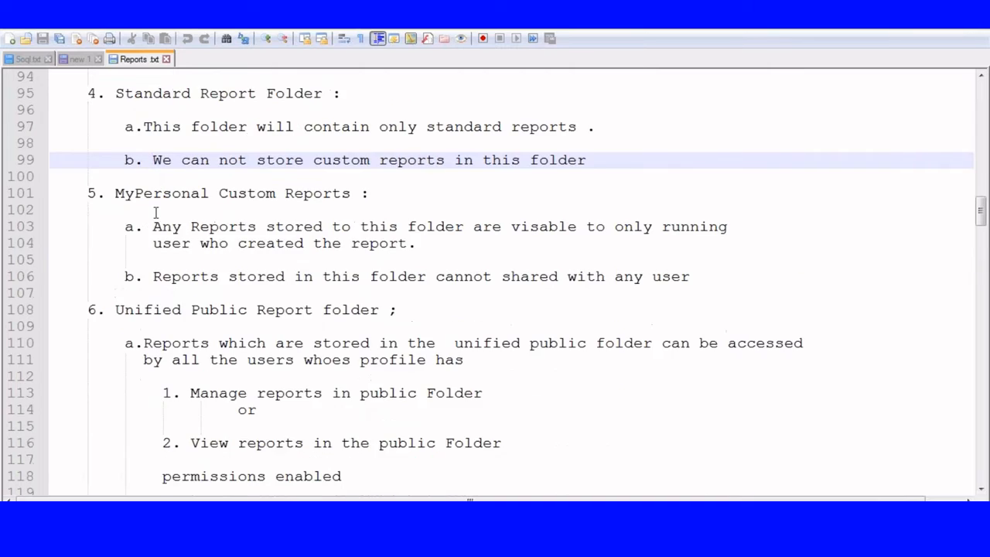
pyautogui.moveTo(116, 95); pyautogui.dragTo(304, 110)
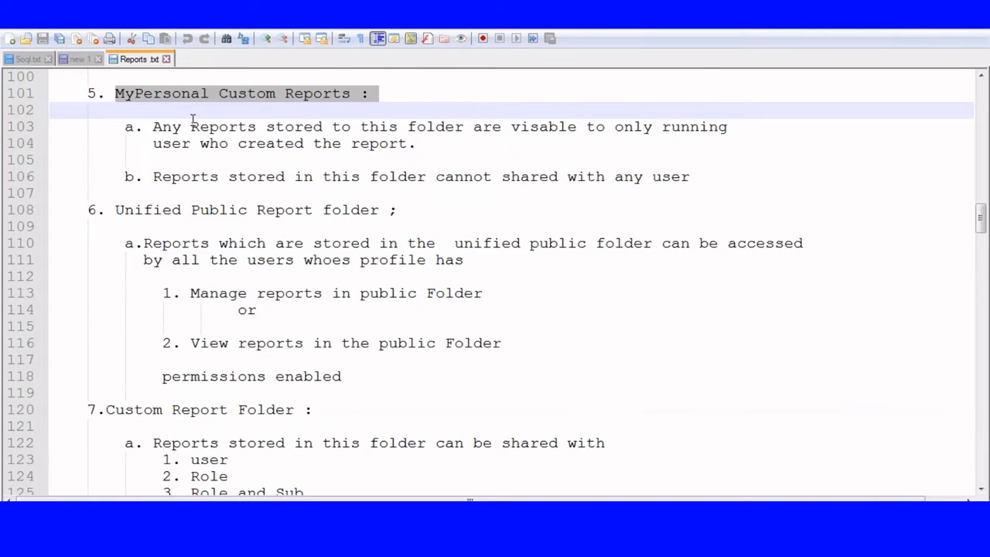
pyautogui.scroll(-2, 192, 119)
pyautogui.moveTo(99, 297); pyautogui.dragTo(310, 309)
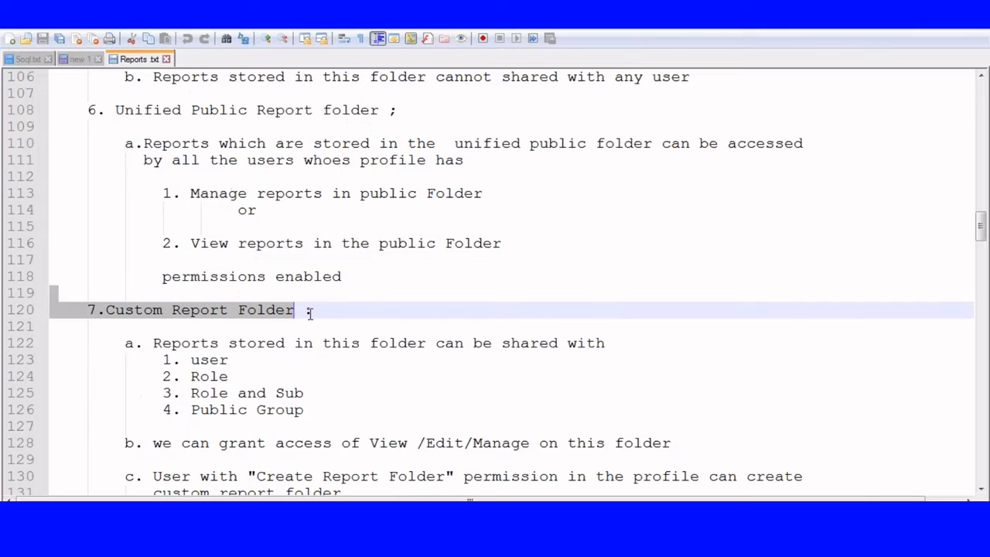
pyautogui.scroll(-3, 324, 313)
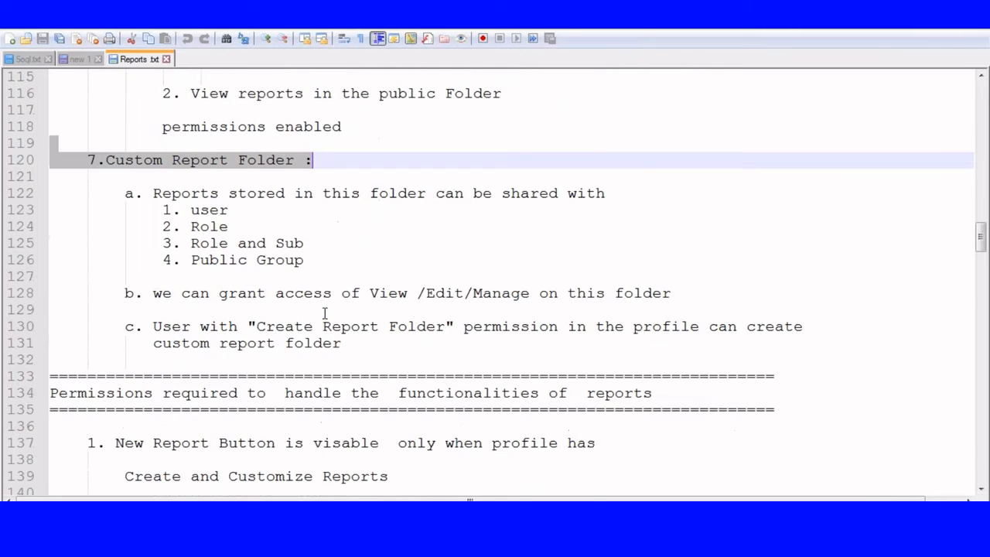
pyautogui.doubleClick(203, 209)
pyautogui.moveTo(192, 226); pyautogui.dragTo(305, 243)
pyautogui.moveTo(193, 260); pyautogui.dragTo(308, 264)
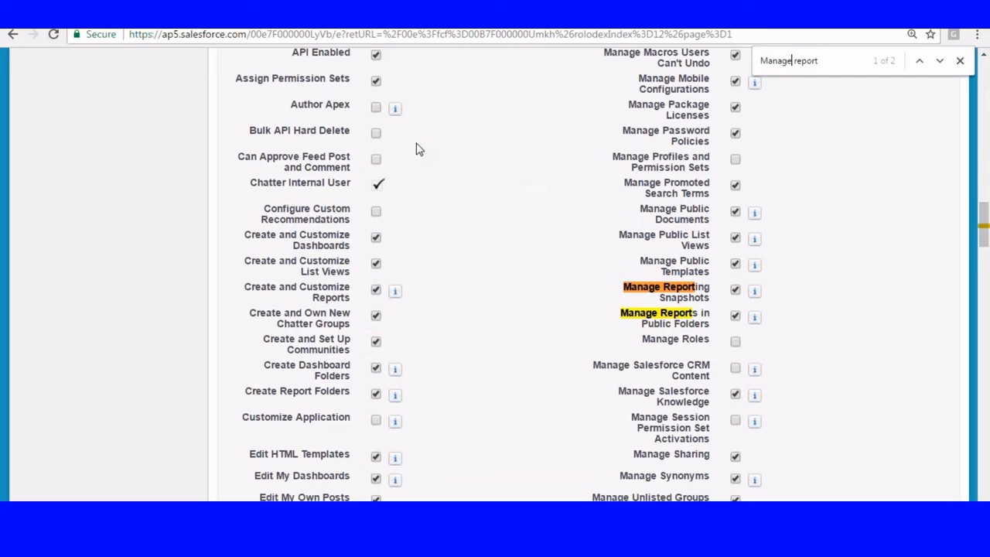
# Step: Search the profile page for 'create re' and highlight the enabled Create Report Folders permission
pyautogui.hotkey('ctrl', 'a')
pyautogui.write('crete')
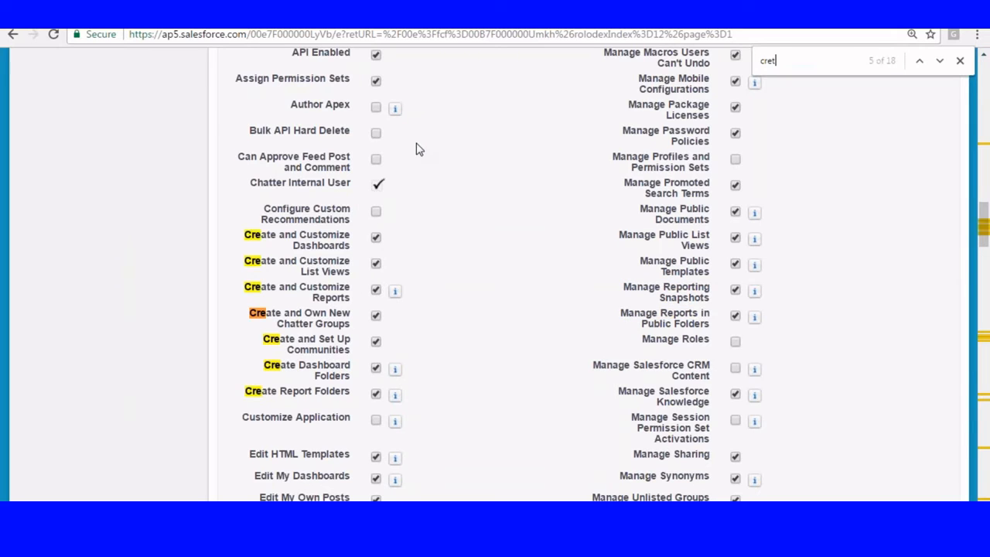
pyautogui.press('BackSpace')
pyautogui.press('BackSpace')
pyautogui.write('ate re')
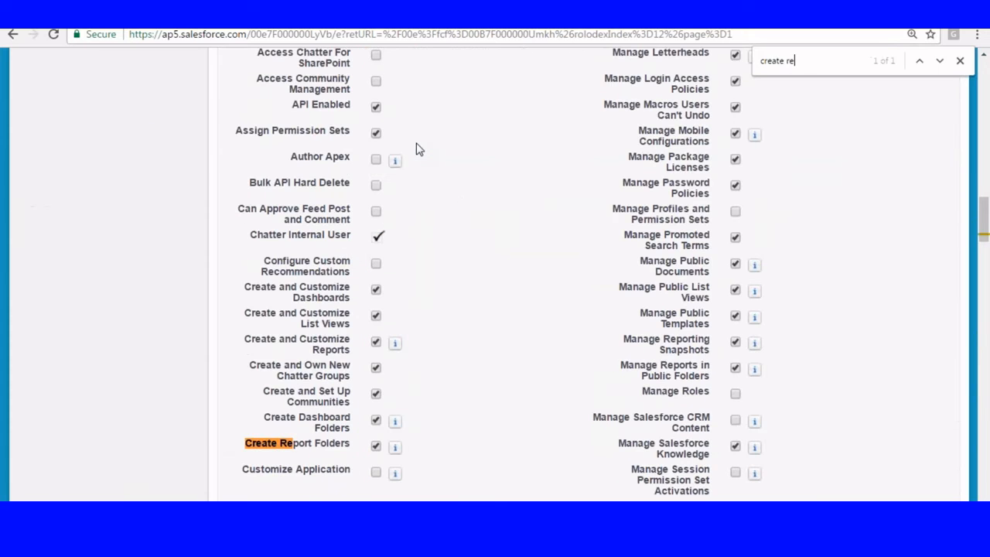
pyautogui.scroll(-2, 401, 180)
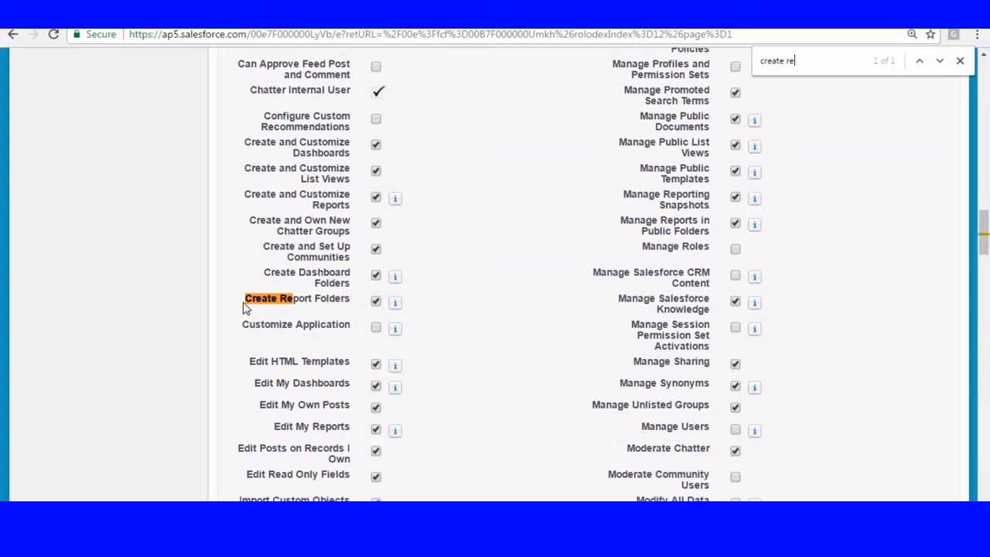
pyautogui.moveTo(245, 300); pyautogui.dragTo(350, 300)
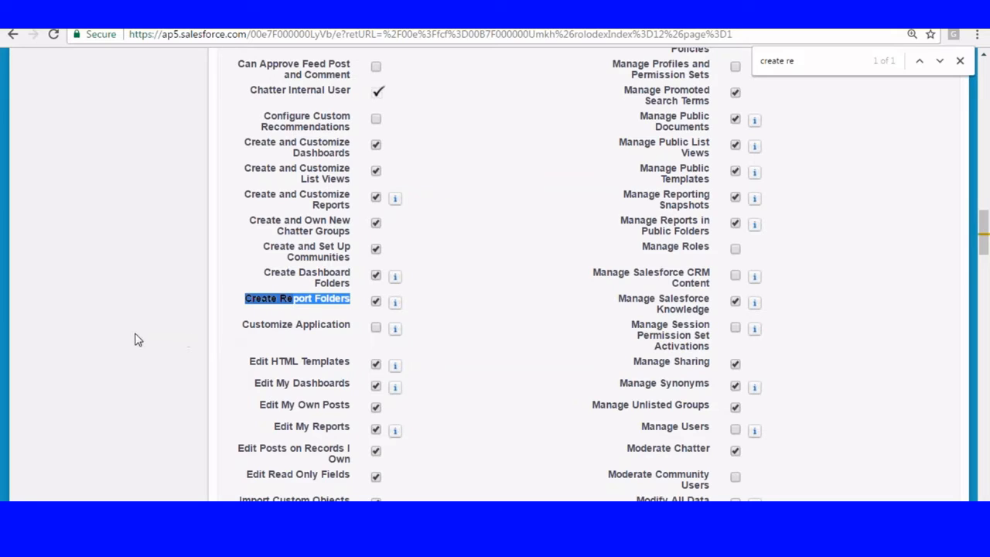
pyautogui.click(135, 340)
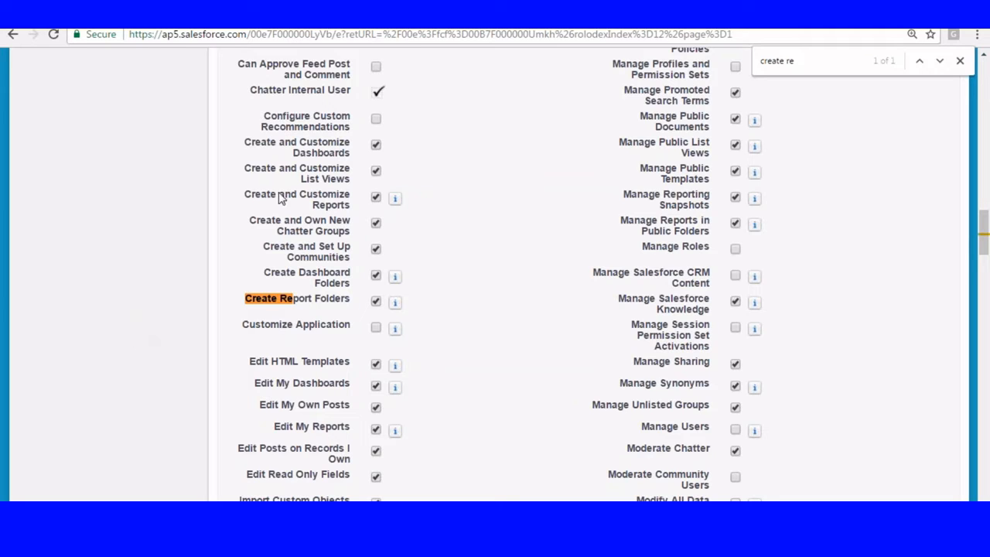
pyautogui.scroll(-1, 371, 261)
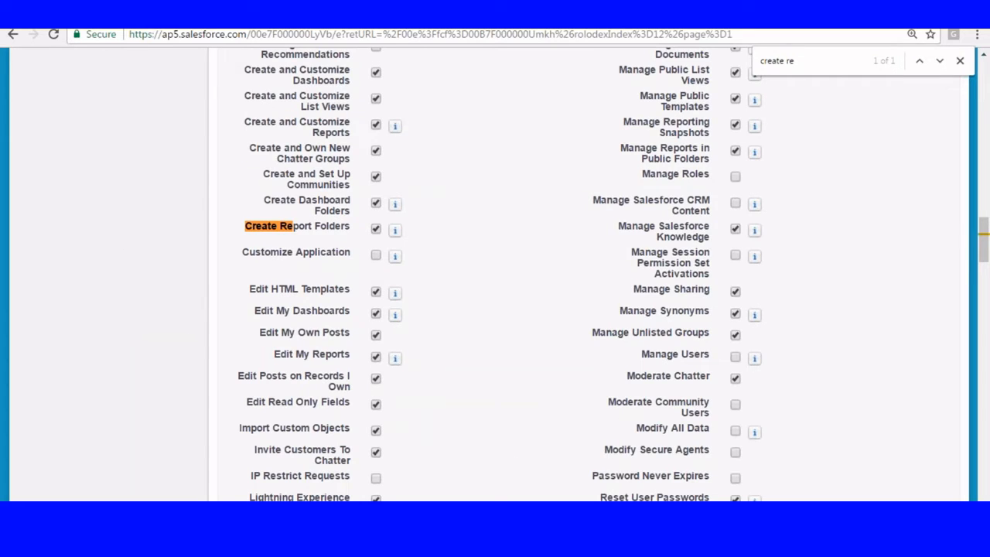
pyautogui.press('super')
# Step: In a blank Paint canvas, draw a thick-outlined rectangle with a header strip across its top
pyautogui.click(57, 170)
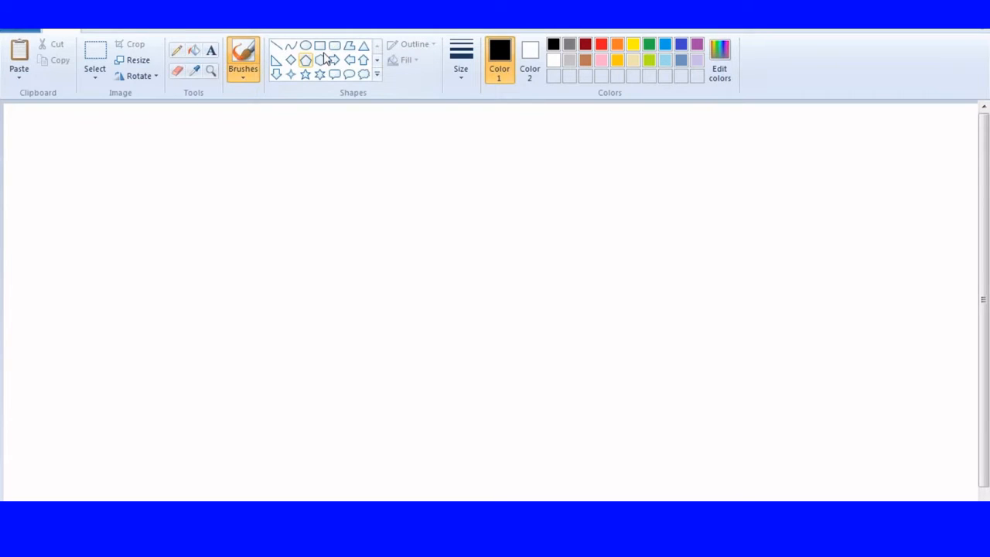
pyautogui.click(319, 44)
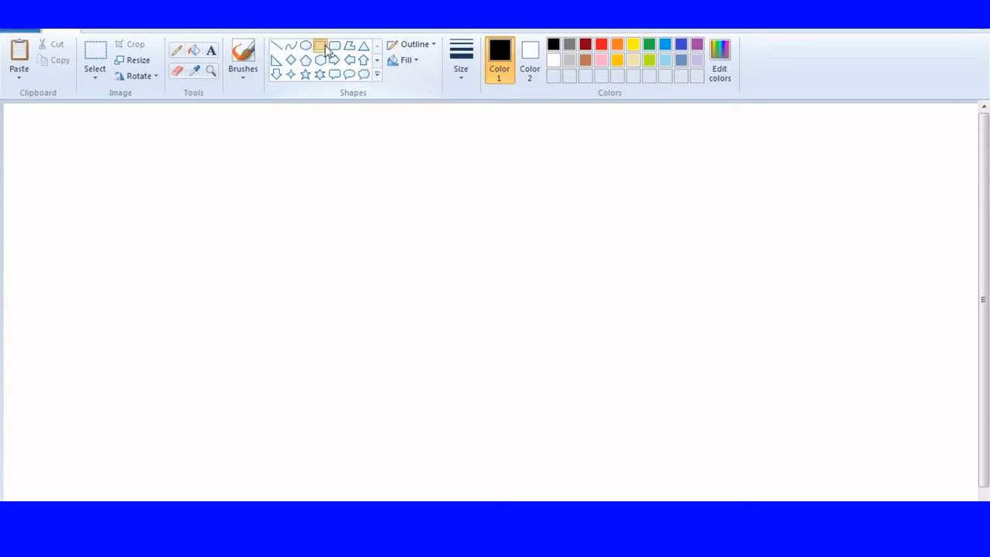
pyautogui.click(467, 81)
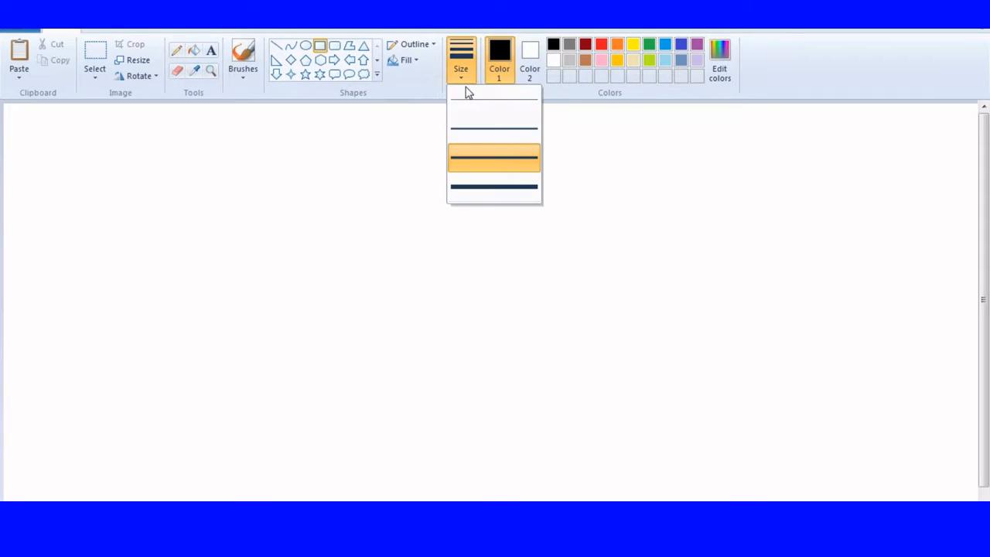
pyautogui.click(471, 126)
pyautogui.moveTo(7, 136); pyautogui.dragTo(325, 303)
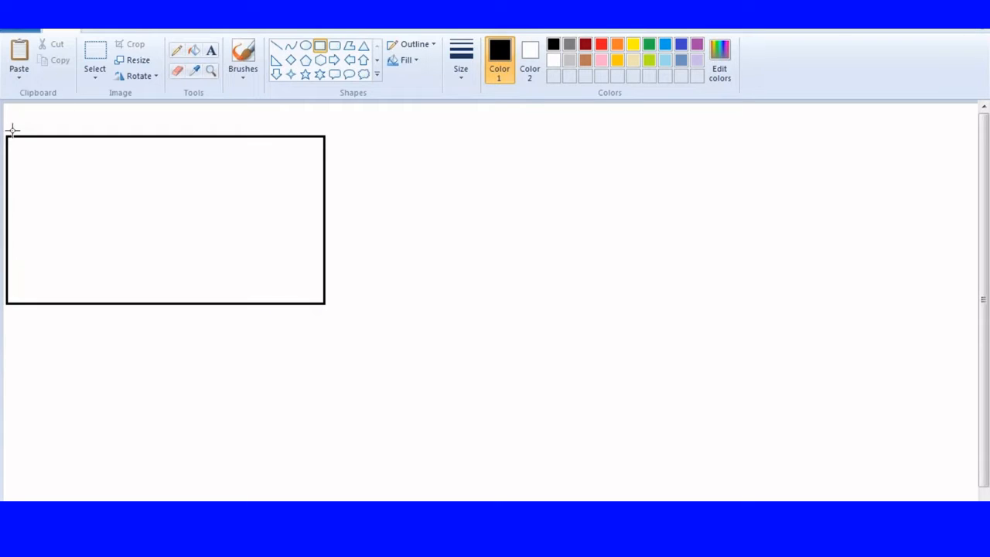
pyautogui.moveTo(7, 137)
pyautogui.mouseDown()
pyautogui.moveTo(314, 181)
pyautogui.moveTo(324, 168)
pyautogui.mouseUp()
# Step: Type the header labels Name, Course, City and Fee inside the header strip
pyautogui.click(210, 50)
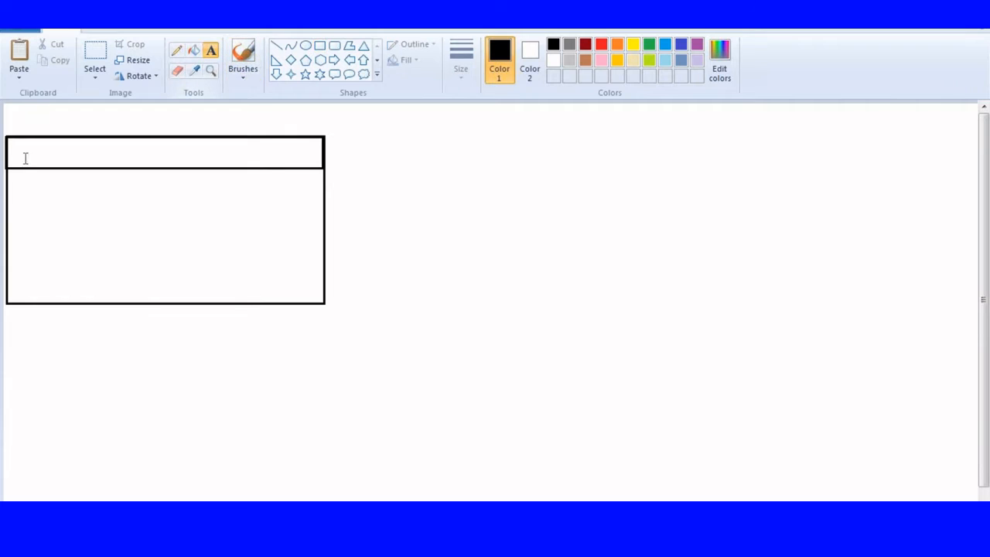
pyautogui.click(9, 145)
pyautogui.write('Name')
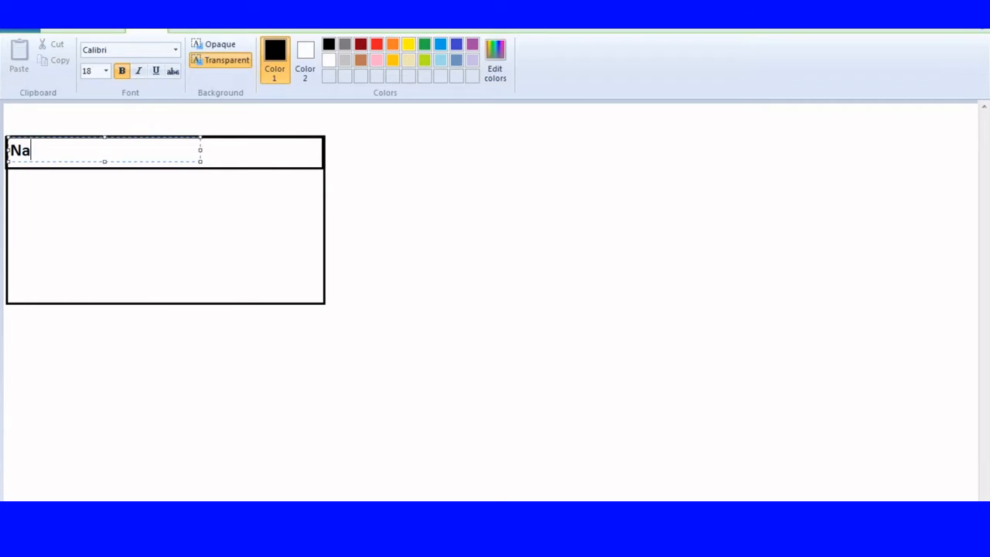
pyautogui.press('BackSpace')
pyautogui.press('BackSpace')
pyautogui.press('BackSpace')
pyautogui.press('BackSpace')
pyautogui.press('BackSpace')
pyautogui.press('BackSpace')
pyautogui.press('BackSpace')
pyautogui.press('BackSpace')
pyautogui.press('BackSpace')
pyautogui.press('BackSpace')
pyautogui.write('Course')
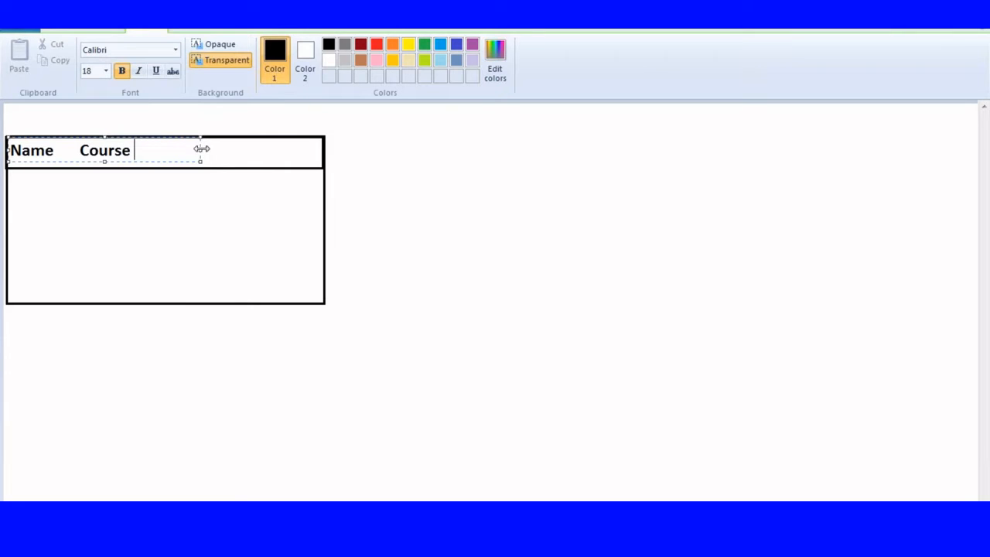
pyautogui.moveTo(200, 150); pyautogui.dragTo(314, 149)
pyautogui.write('City         Fe')
pyautogui.write('e')
pyautogui.press('Return')
pyautogui.press('Return')
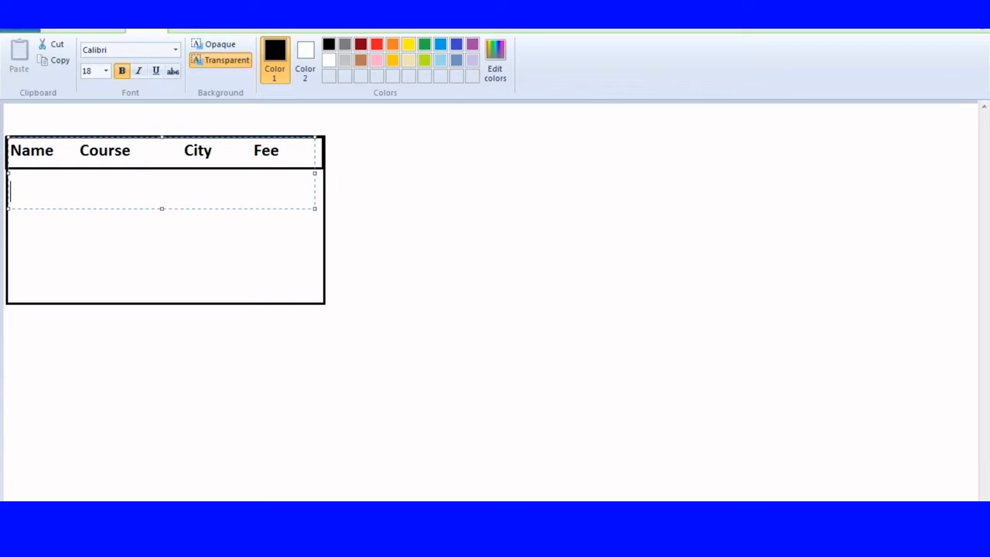
# Step: Add the rows Sam, java, Hyd, 1000 and Ram, ava, Hyd, 4000 below the header
pyautogui.click(300, 229)
pyautogui.click(12, 167)
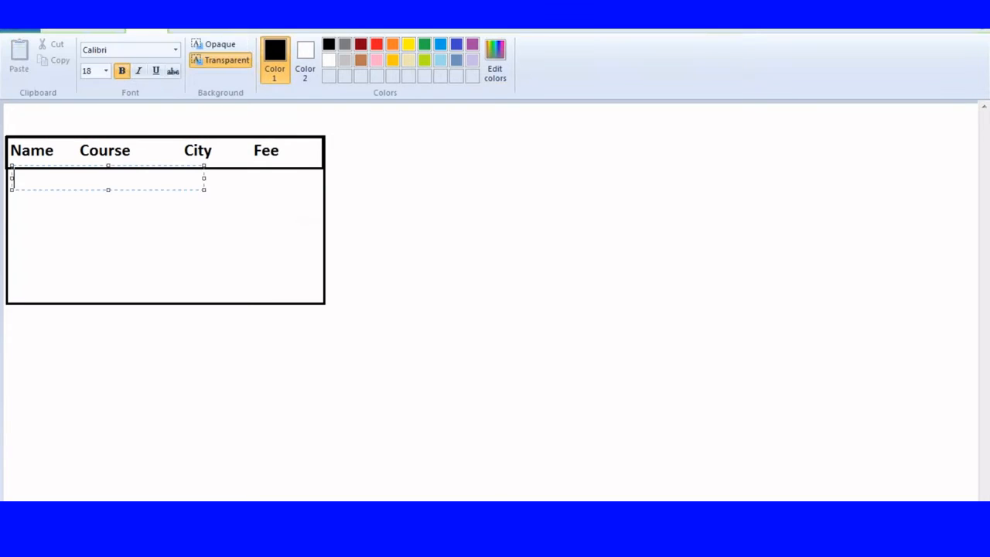
pyautogui.moveTo(203, 178); pyautogui.dragTo(346, 178)
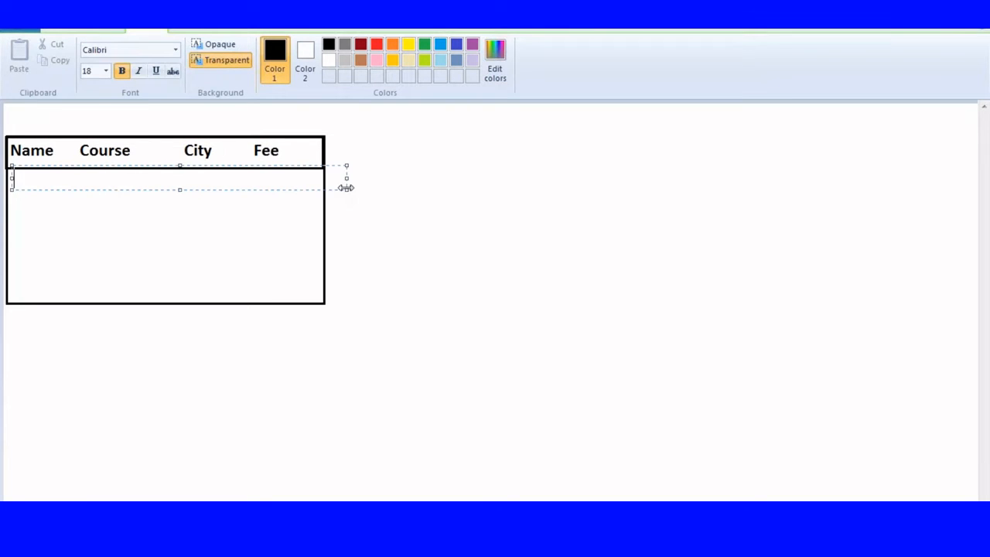
pyautogui.write('a')
pyautogui.press('BackSpace')
pyautogui.write('Sam')
pyautogui.press('Tab')
pyautogui.write('java')
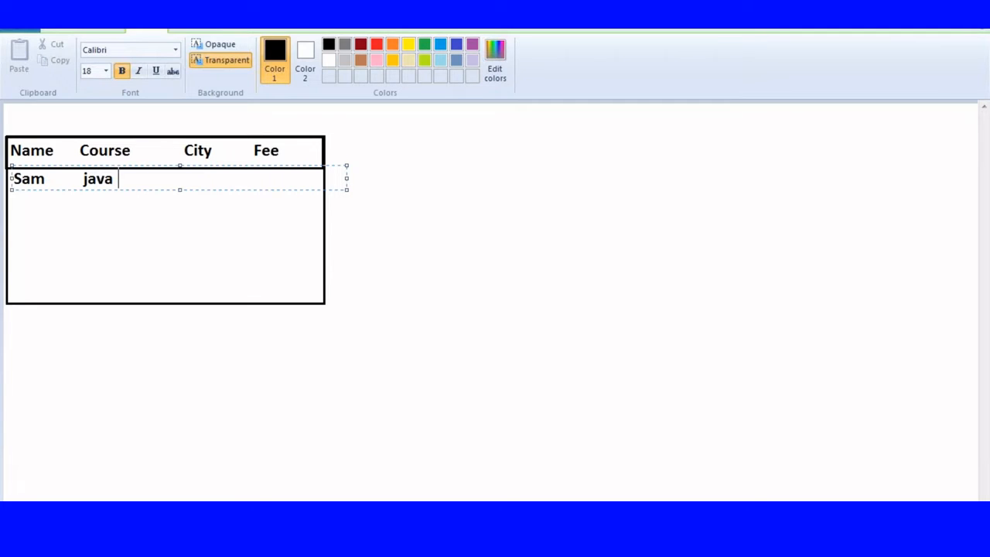
pyautogui.press('Tab')
pyautogui.write('hy')
pyautogui.press('BackSpace')
pyautogui.press('BackSpace')
pyautogui.write('Hyd')
pyautogui.press('Tab')
pyautogui.write('1000')
pyautogui.press('Return')
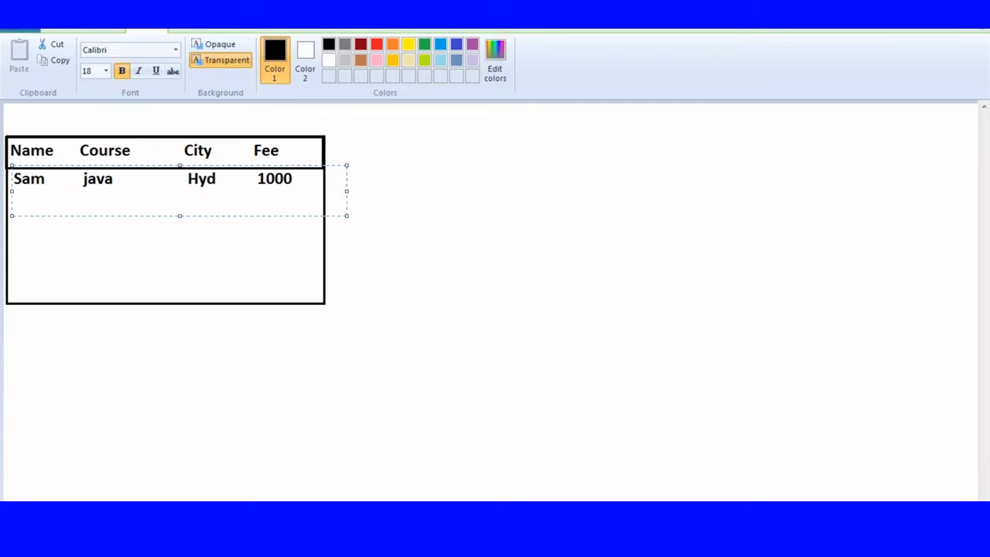
pyautogui.write('Ram')
pyautogui.press('Tab')
pyautogui.write('ava')
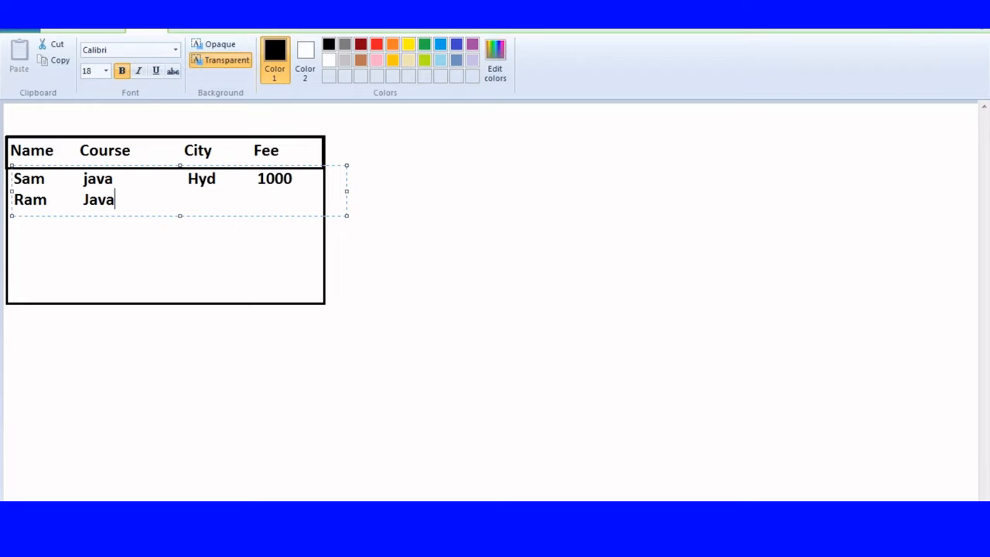
pyautogui.press('Tab')
pyautogui.write('Hyd')
pyautogui.press('Tab')
pyautogui.write('4000')
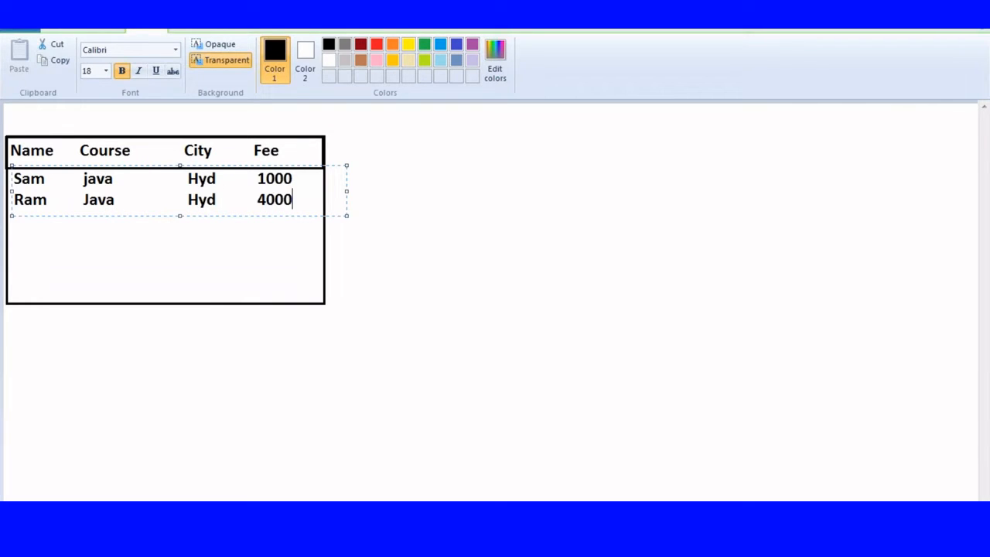
pyautogui.press('Return')
# Step: Add the rows Kiran, Sfdc, Hyd, 10000 and Hari, java, Ban, 4000
pyautogui.write('Kiran')
pyautogui.press('Tab')
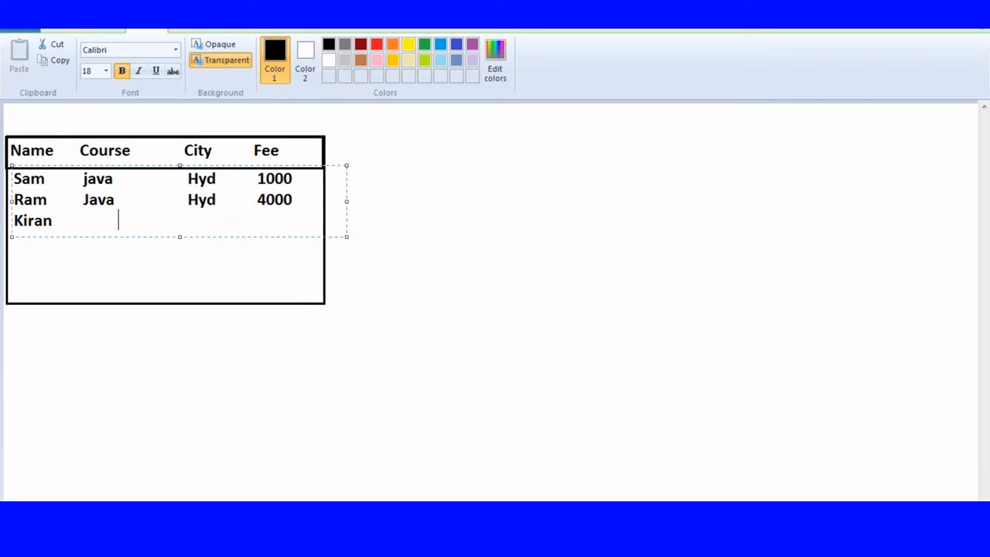
pyautogui.press('BackSpace')
pyautogui.write('Sfdc')
pyautogui.press('Tab')
pyautogui.write('y')
pyautogui.press('BackSpace')
pyautogui.write('Hyd')
pyautogui.press('Tab')
pyautogui.write('10000')
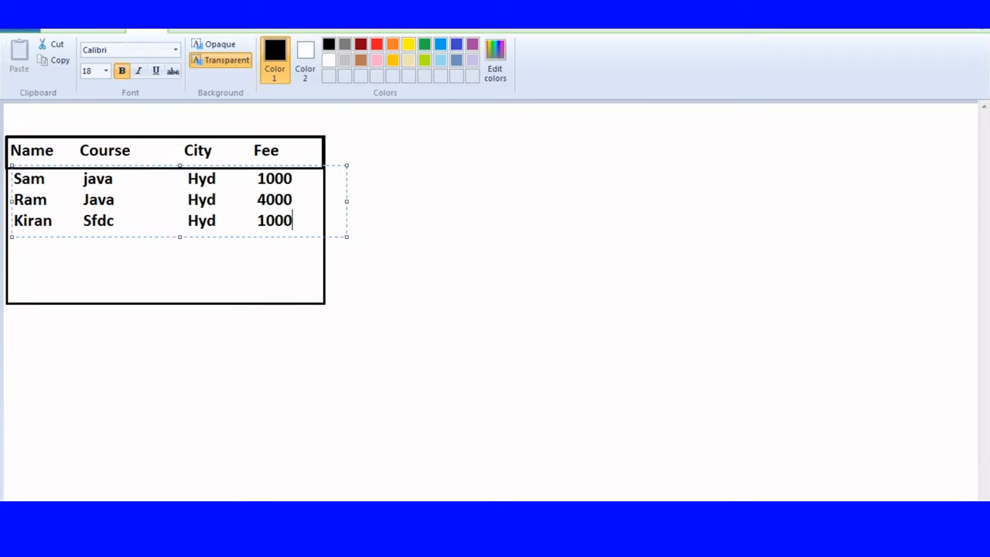
pyautogui.press('Return')
pyautogui.write('Hari')
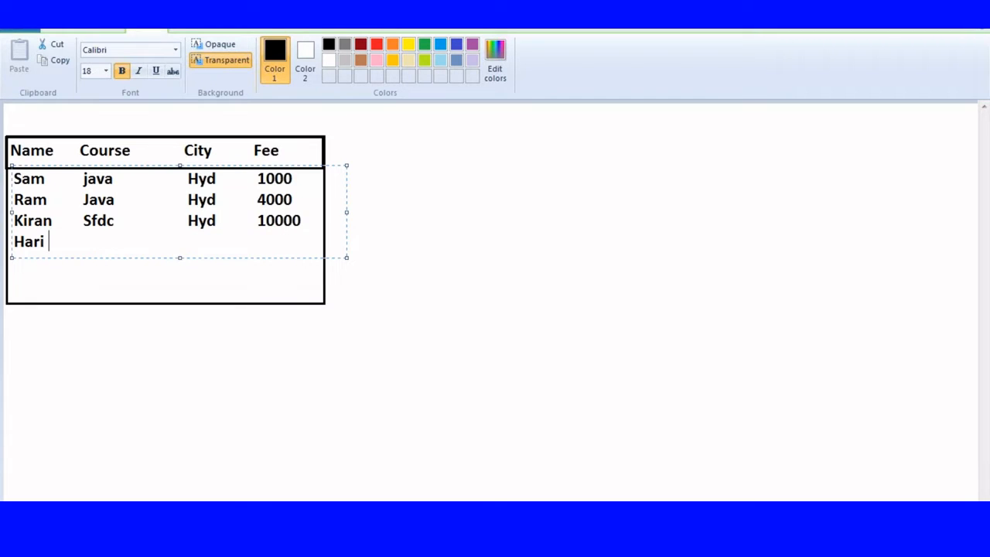
pyautogui.press('Tab')
pyautogui.write('java')
pyautogui.press('Tab')
pyautogui.write('Ban')
pyautogui.press('Tab')
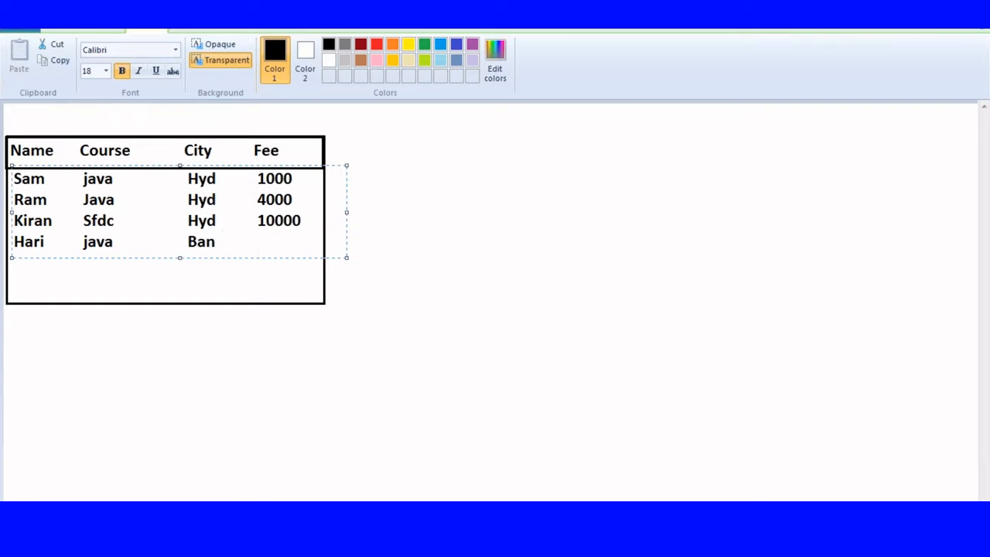
pyautogui.write('4000')
pyautogui.press('Return')
# Step: Add the rows Prasad, Sfdc, Ban, 12000 and Faraz, Sfdc, Ban, 20000, then commit the text
pyautogui.write('S')
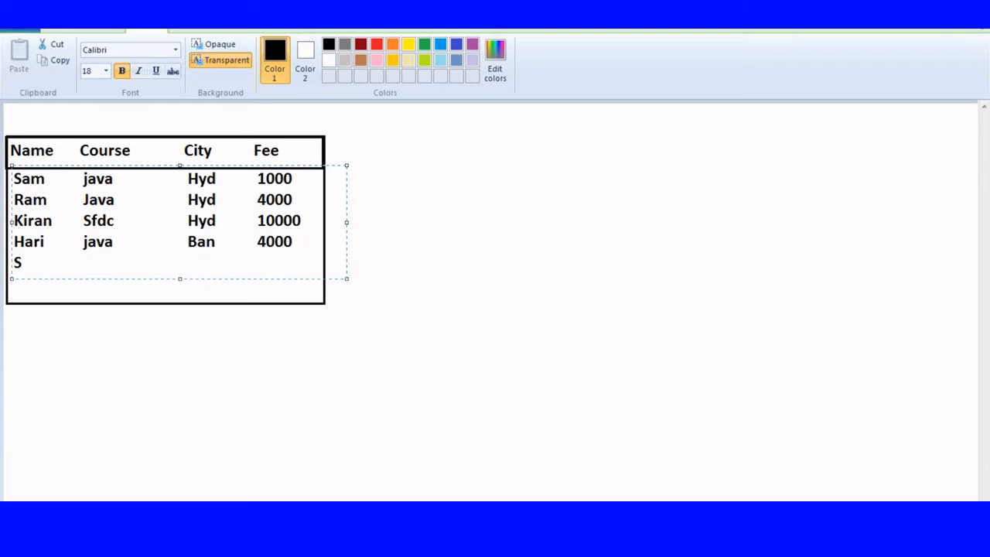
pyautogui.write('P')
pyautogui.press('BackSpace')
pyautogui.press('BackSpace')
pyautogui.write('Praa')
pyautogui.press('BackSpace')
pyautogui.write('sad')
pyautogui.press('Tab')
pyautogui.write('Sfdc')
pyautogui.press('Tab')
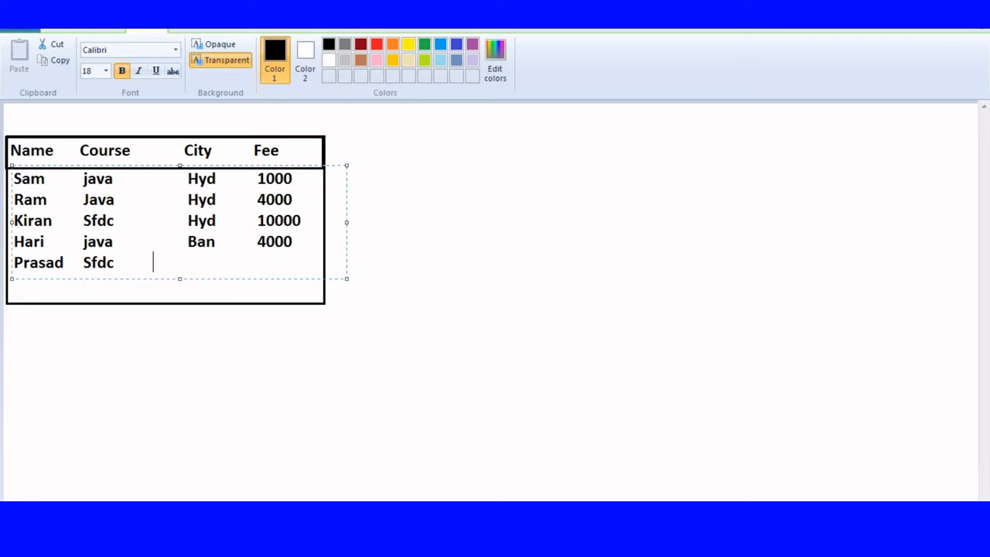
pyautogui.press('Tab')
pyautogui.write('Ban')
pyautogui.press('Tab')
pyautogui.write('12000')
pyautogui.press('Return')
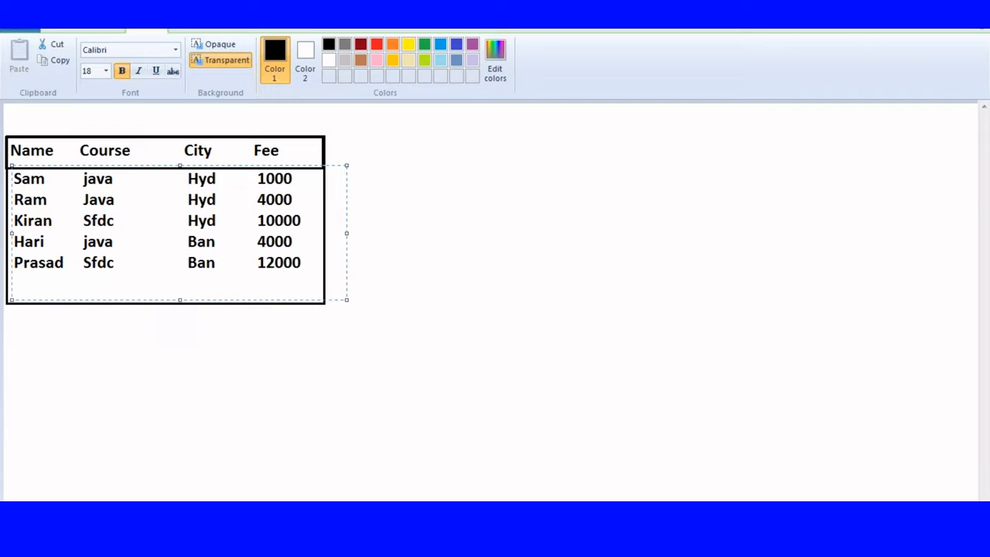
pyautogui.write('Faraz')
pyautogui.press('Tab')
pyautogui.write('Sfdc')
pyautogui.press('Tab')
pyautogui.press('Tab')
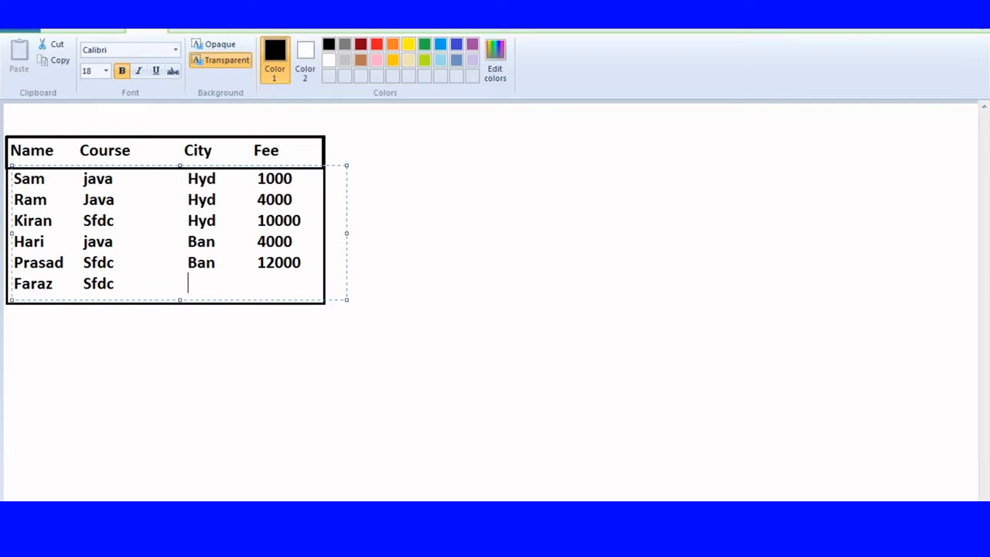
pyautogui.write('Ban')
pyautogui.press('Tab')
pyautogui.write('20000')
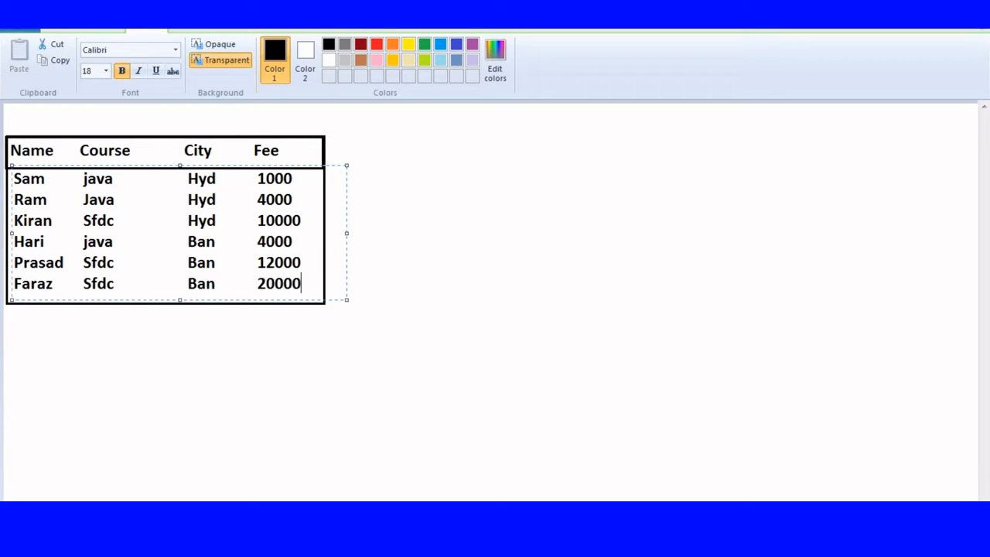
pyautogui.click(419, 194)
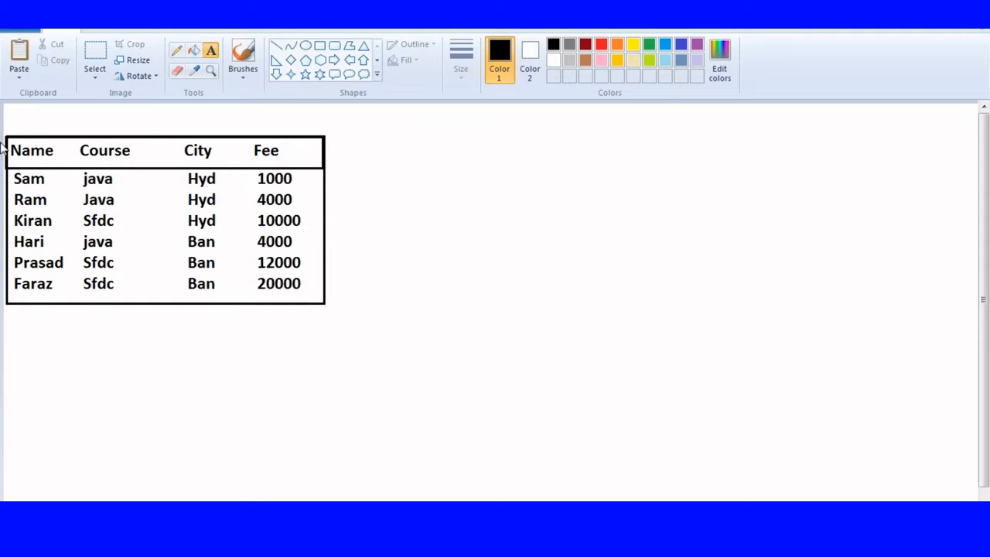
# Step: Place the title 'Tabular' near the top of the canvas above the table
pyautogui.click(422, 192)
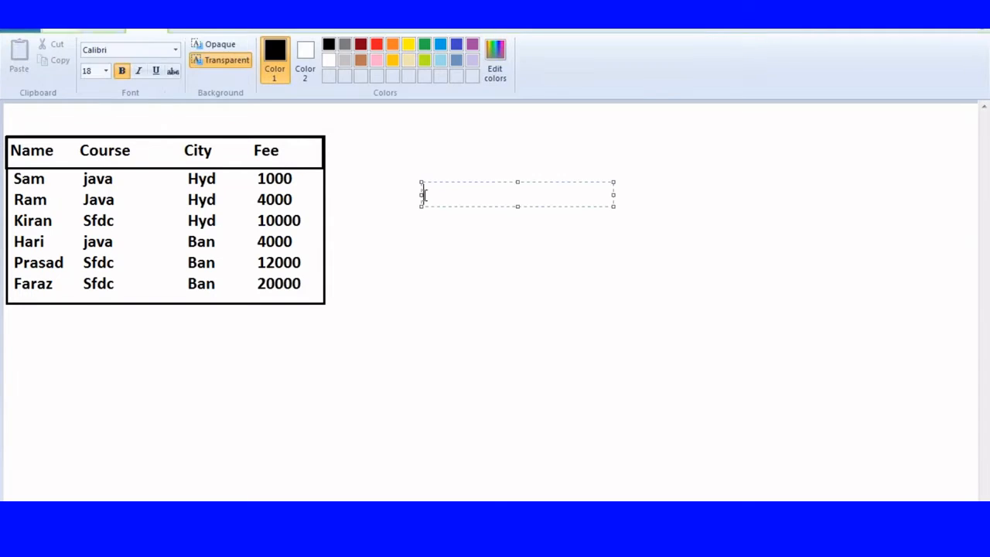
pyautogui.click(422, 139)
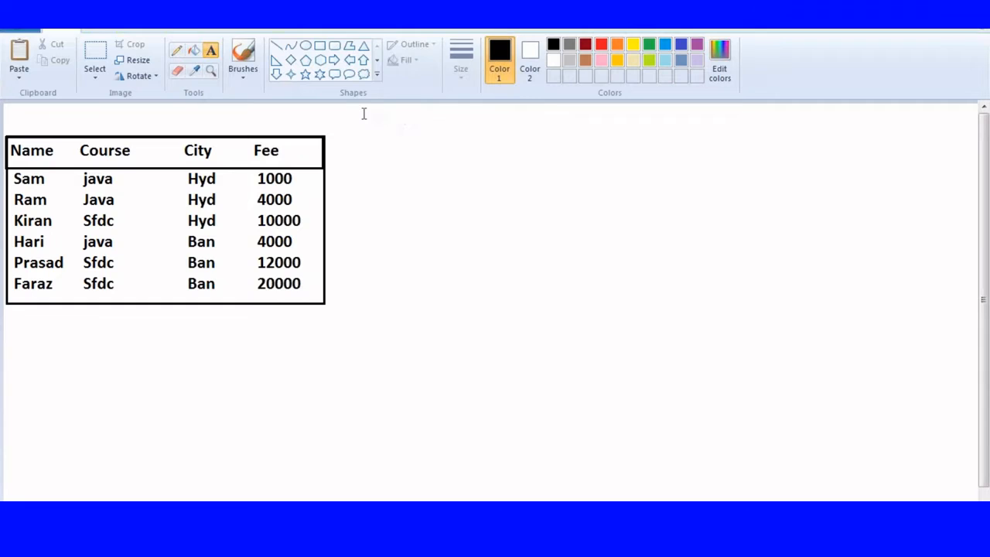
pyautogui.click(359, 103)
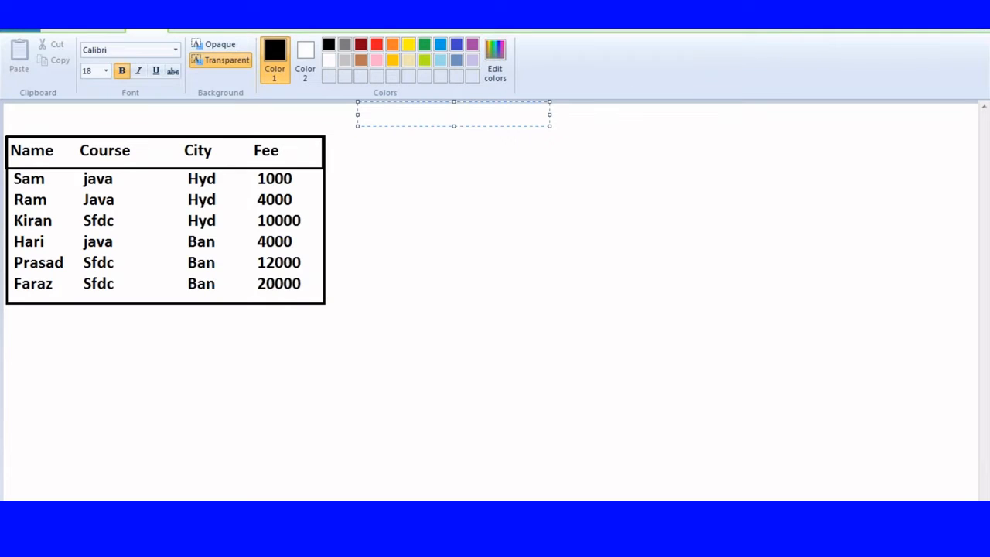
pyautogui.write('Tabular')
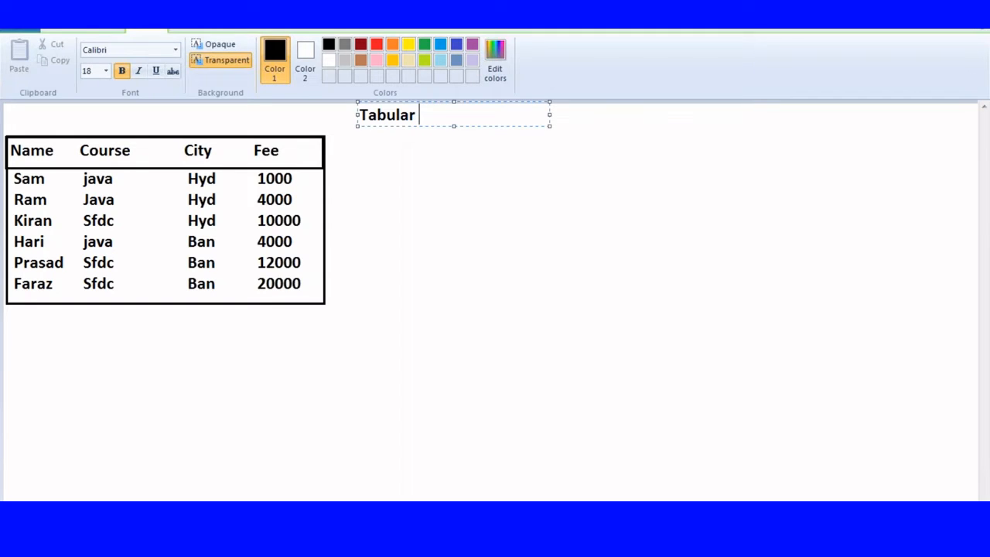
pyautogui.press('Escape')
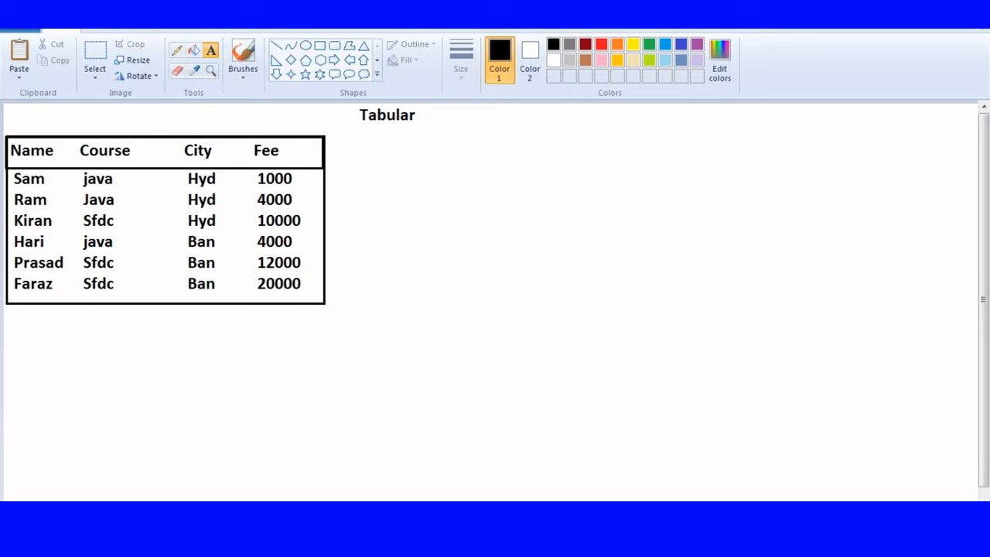
# Step: Start a text box below 'Tabular' with the headings Name and Course
pyautogui.click(402, 136)
pyautogui.write('Nam')
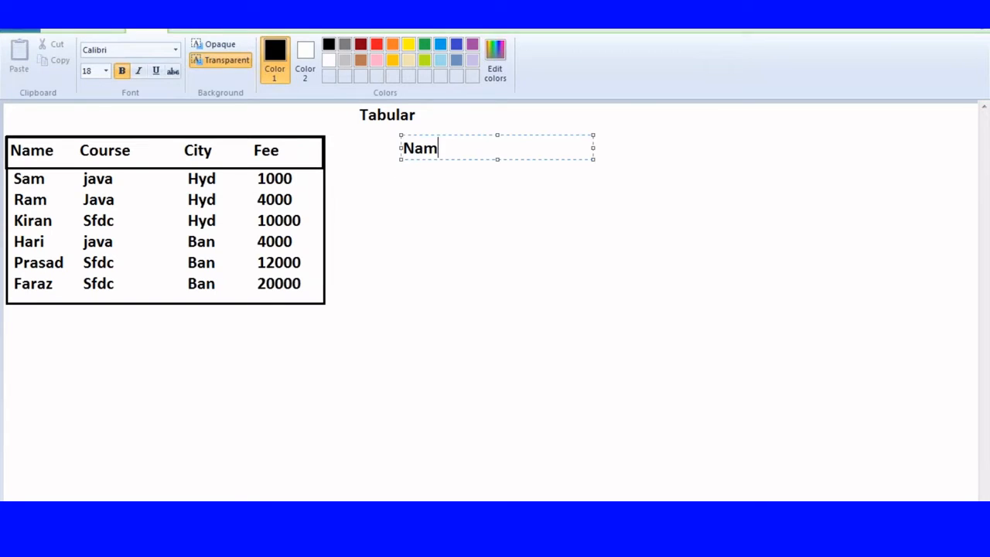
pyautogui.write('e')
pyautogui.press('Tab')
pyautogui.press('Tab')
pyautogui.write('Couse')
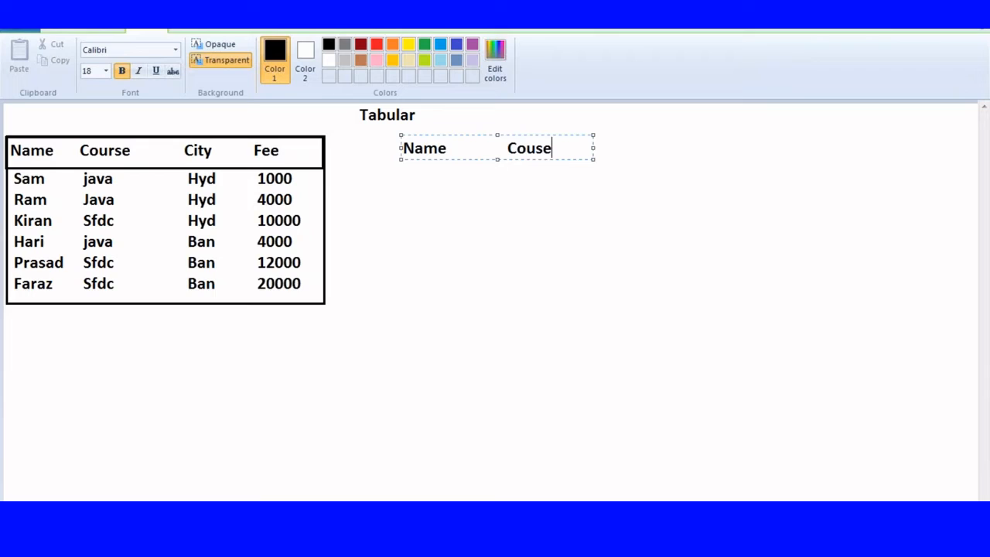
pyautogui.press('BackSpace')
pyautogui.write('rs')
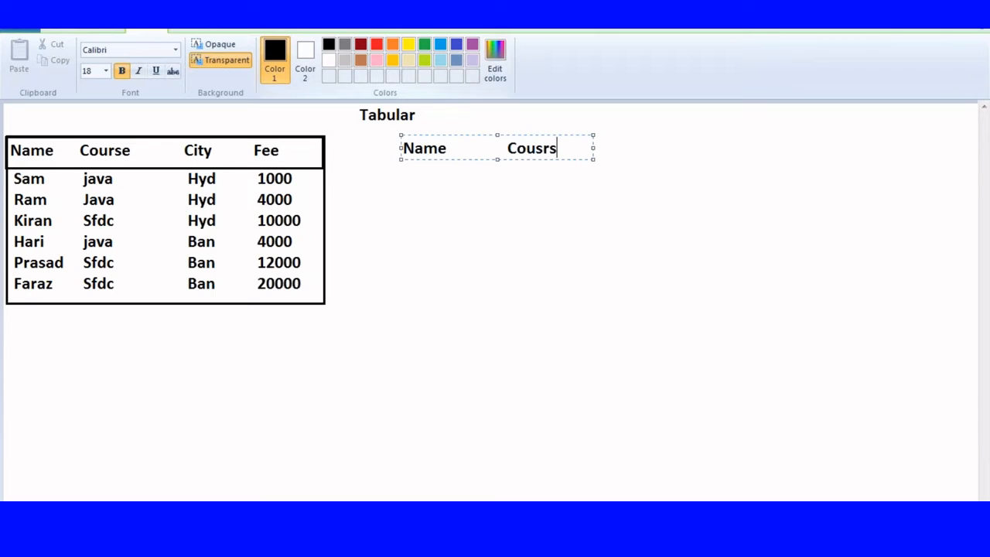
pyautogui.press('BackSpace')
pyautogui.write('r')
pyautogui.press('BackSpace')
pyautogui.press('BackSpace')
pyautogui.press('BackSpace')
pyautogui.write('rse')
# Step: Widen the text box and add the City and Fee headings
pyautogui.moveTo(593, 147); pyautogui.dragTo(873, 161)
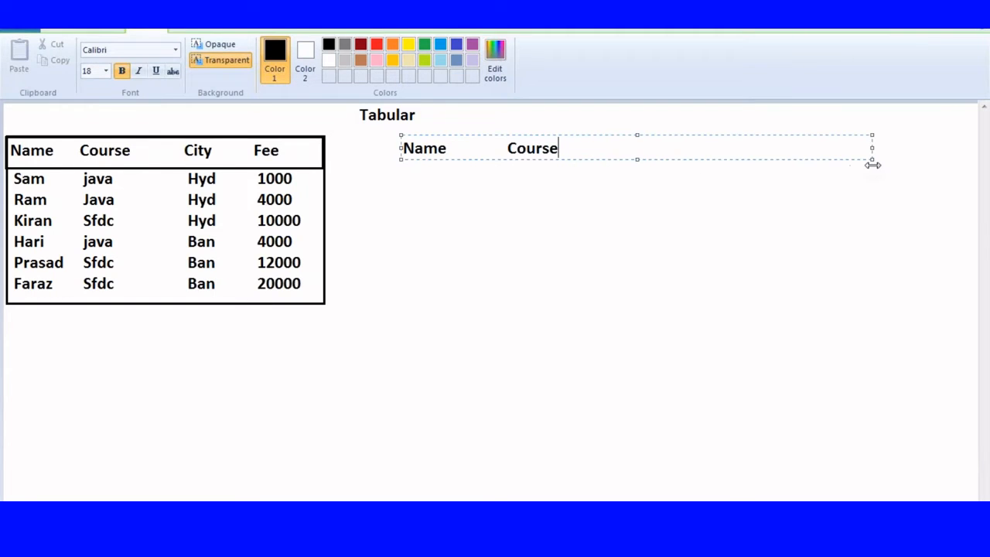
pyautogui.press('Tab')
pyautogui.write('City')
pyautogui.press('Tab')
pyautogui.write('Fee')
# Step: Add the first row: Sam, Java, Hyd, 1000
pyautogui.press('Return')
pyautogui.write('Sam')
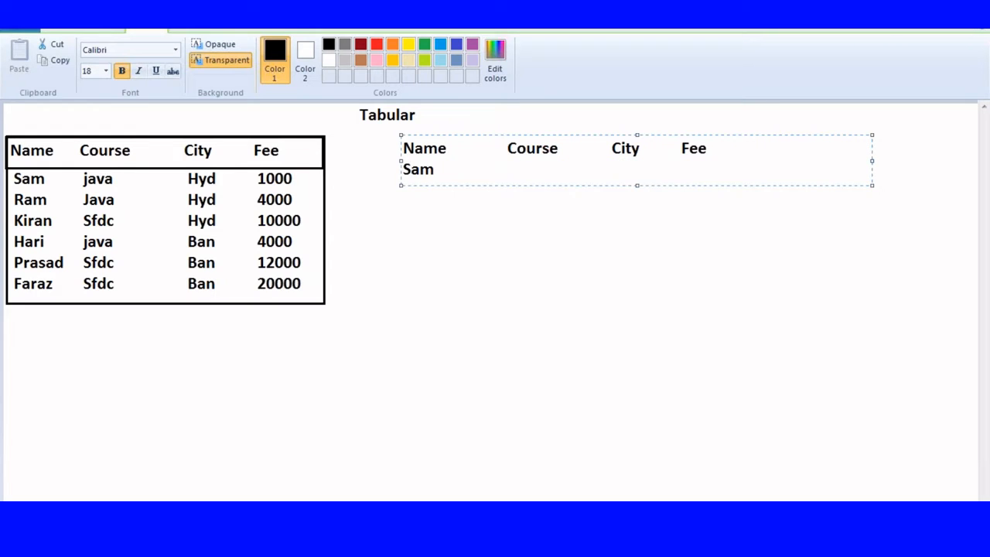
pyautogui.press('Tab')
pyautogui.press('Tab')
pyautogui.write('Java')
pyautogui.press('Tab')
pyautogui.press('Tab')
pyautogui.write('Hyd')
pyautogui.press('Tab')
pyautogui.write('1000')
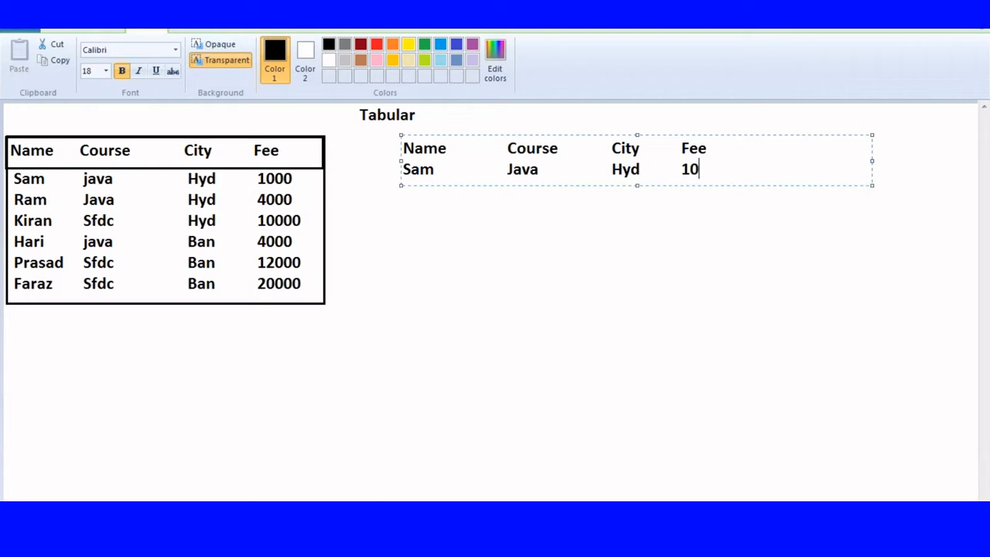
# Step: Add the second row: Ram, Java, Hyd, 4000
pyautogui.press('Return')
pyautogui.write('Ram')
pyautogui.press('Tab')
pyautogui.press('Tab')
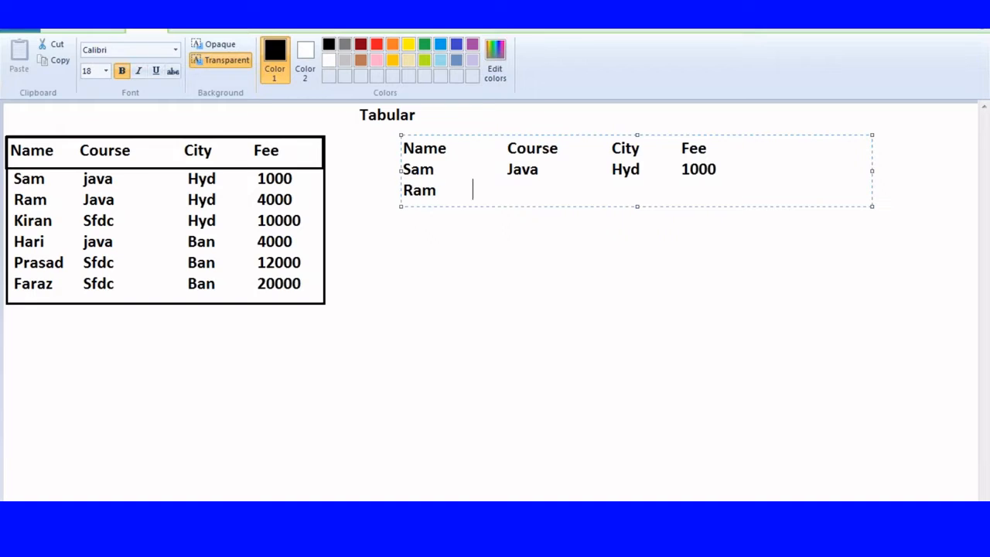
pyautogui.write('Java')
pyautogui.press('Tab')
pyautogui.press('Tab')
pyautogui.write('Hyd')
pyautogui.press('Tab')
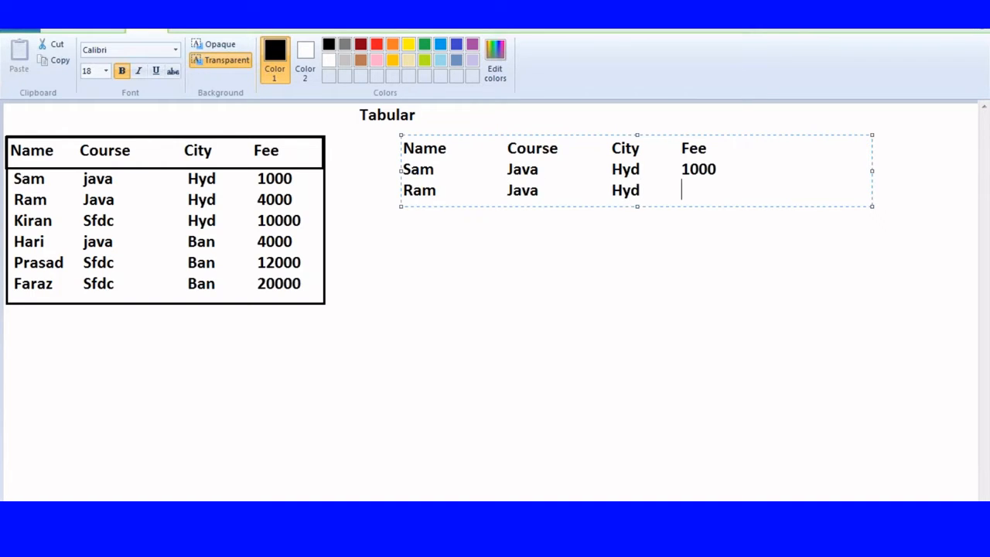
pyautogui.write('4000')
# Step: Add the third row: Hari, Java, Ban, 4000
pyautogui.press('Return')
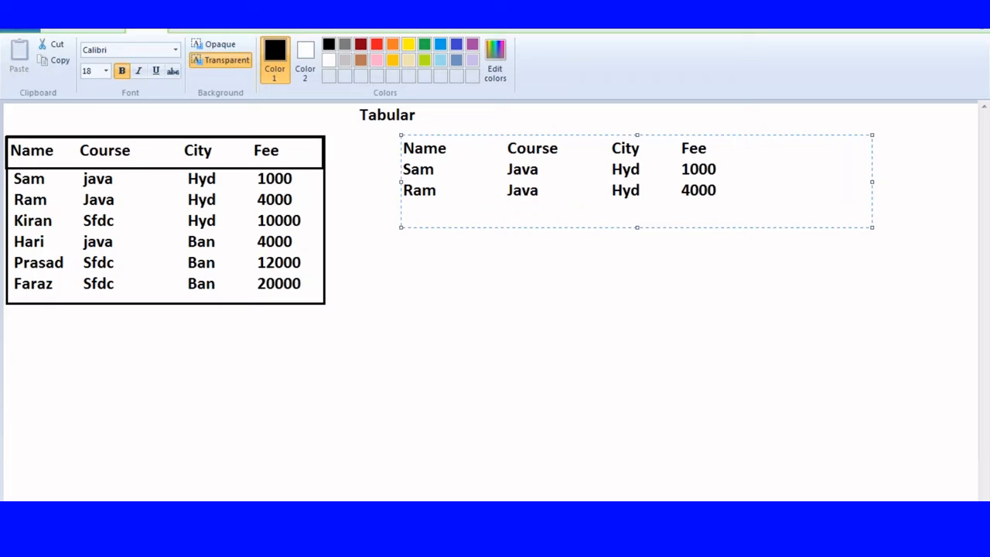
pyautogui.write('Hari')
pyautogui.press('Tab')
pyautogui.press('Tab')
pyautogui.write('Java')
pyautogui.press('Tab')
pyautogui.press('Tab')
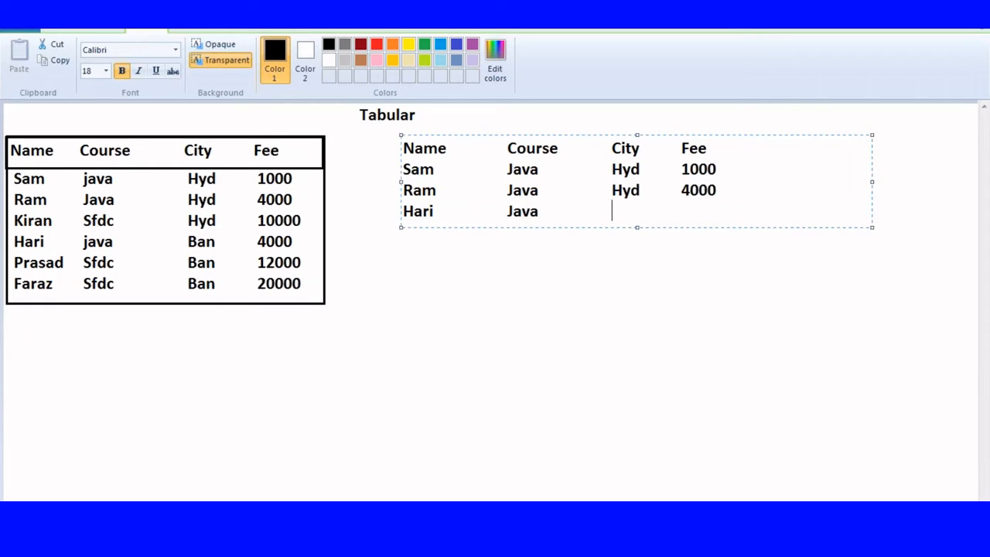
pyautogui.write('Ban')
pyautogui.press('Tab')
pyautogui.write('4000')
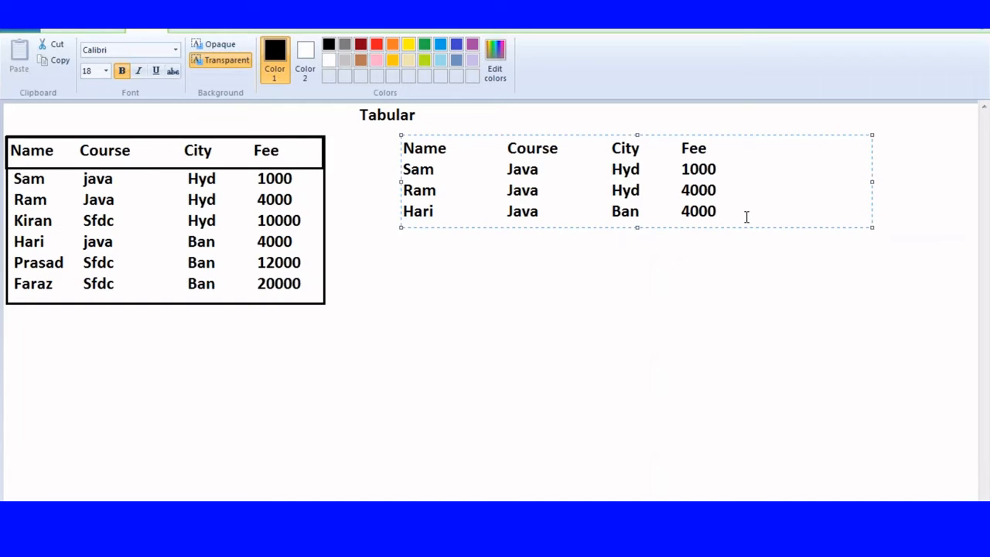
# Step: Draw a dashed line of hyphens beneath Hari's row
pyautogui.press('Return')
pyautogui.press('Tab')
pyautogui.press('Tab')
pyautogui.press('Tab')
pyautogui.press('BackSpace')
pyautogui.press('BackSpace')
pyautogui.press('BackSpace')
pyautogui.write('-------------------------------------------------------')
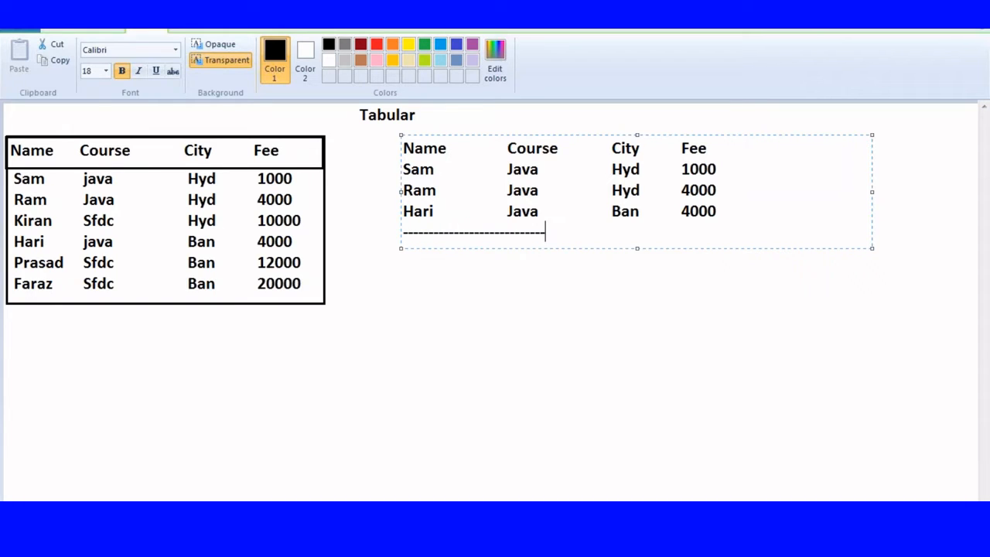
pyautogui.write('------')
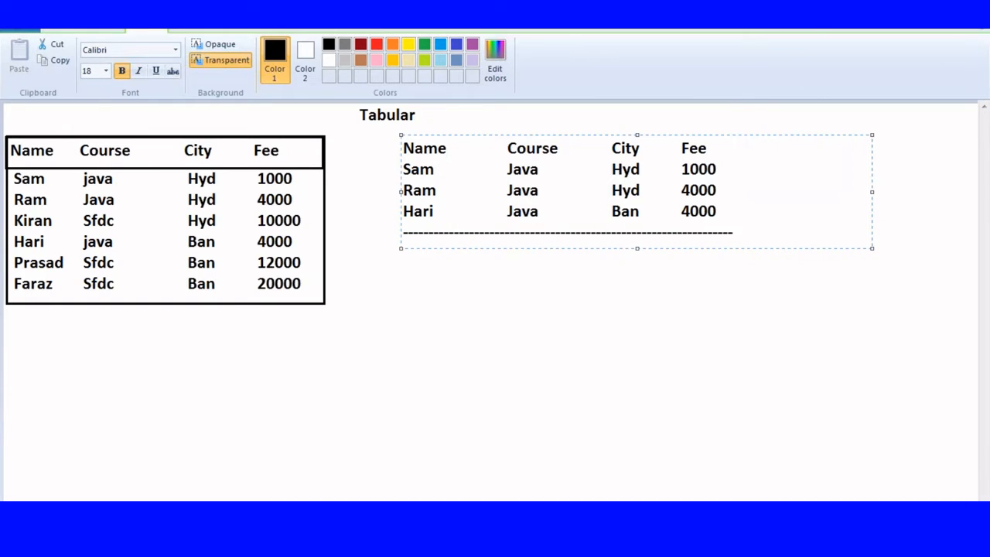
pyautogui.press('Return')
pyautogui.press('Tab')
pyautogui.press('Tab')
pyautogui.press('Tab')
pyautogui.press('Tab')
pyautogui.press('Tab')
pyautogui.press('Tab')
pyautogui.press('Tab')
pyautogui.press('Tab')
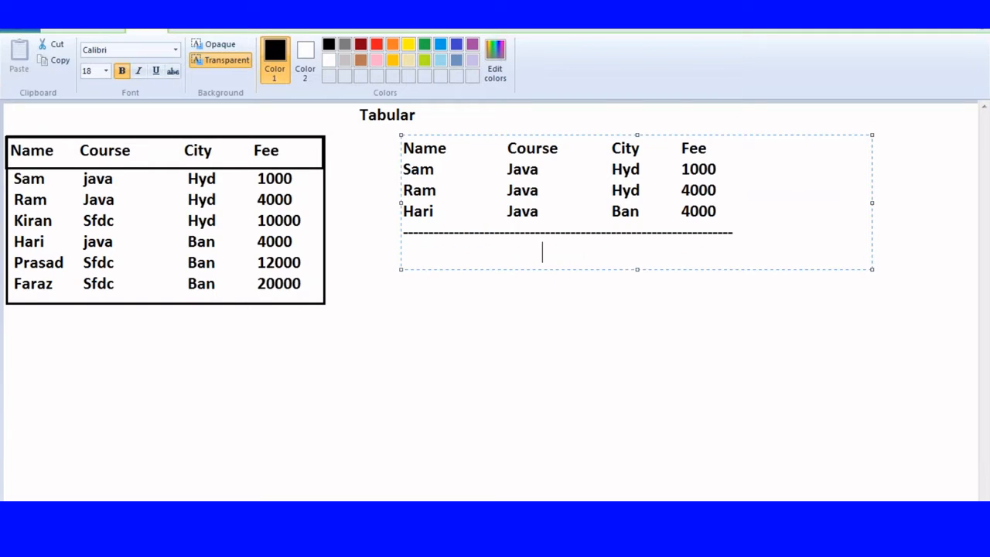
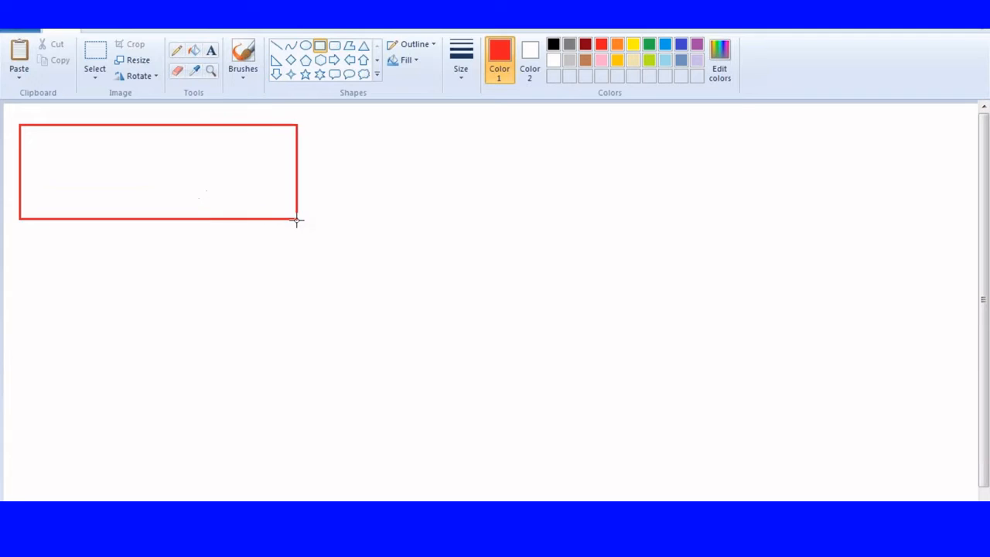
# Step: Discard the unfinished red rectangle, leaving the outline thickness unchanged
pyautogui.click(464, 77)
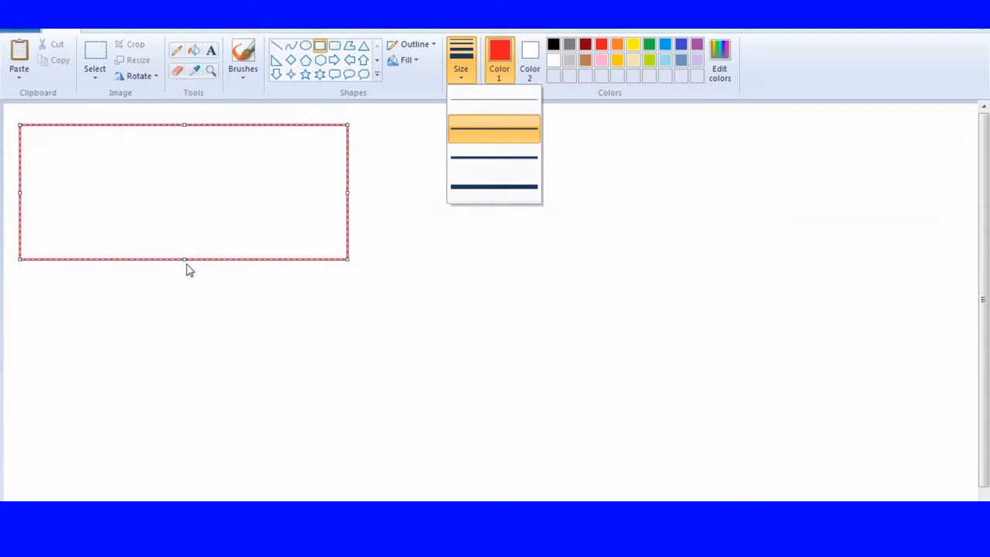
pyautogui.click(423, 255)
pyautogui.hotkey('ctrl', 'z')
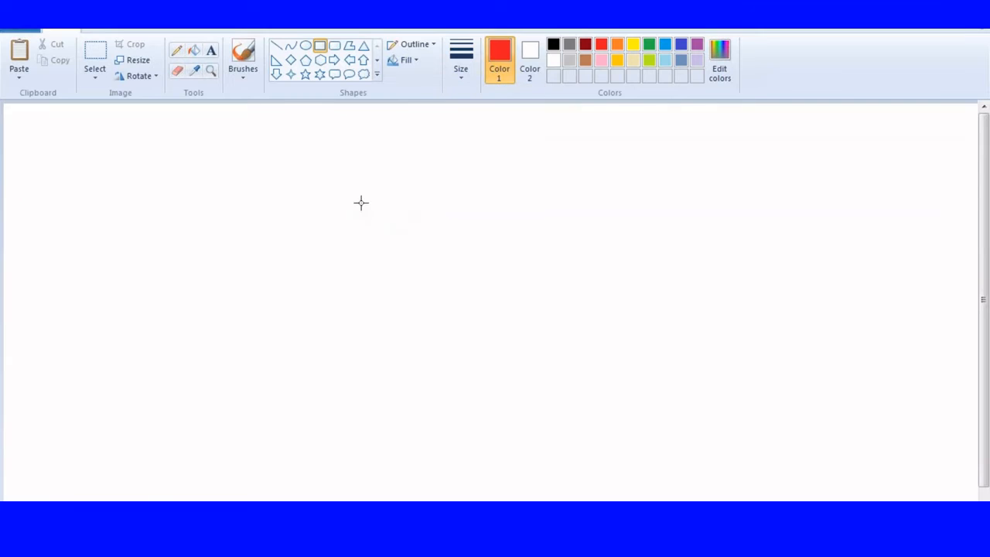
# Step: In black, draw the outer table rectangle and a shallow header band across its top
pyautogui.click(554, 47)
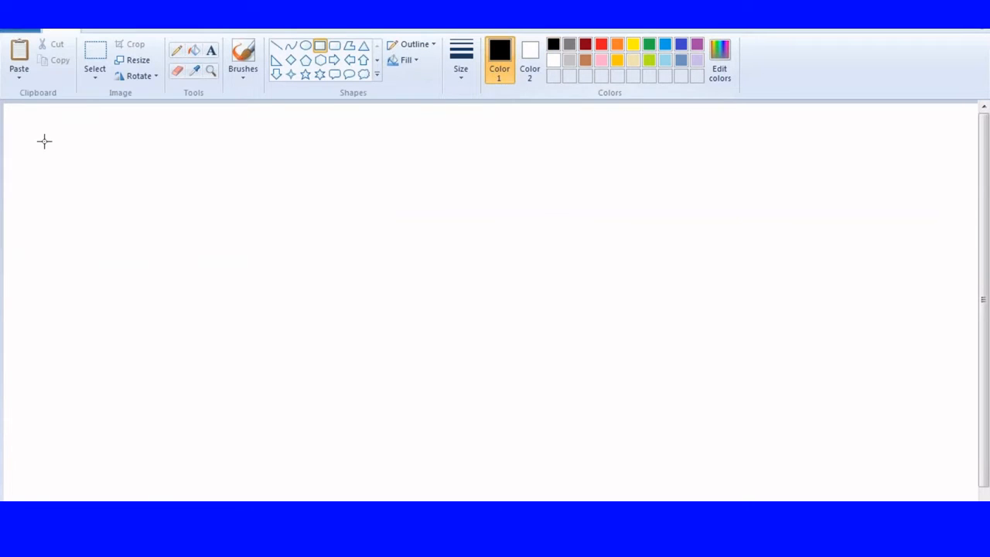
pyautogui.click(9, 134)
pyautogui.moveTo(24, 142); pyautogui.dragTo(410, 312)
pyautogui.click(466, 191)
pyautogui.moveTo(9, 133); pyautogui.dragTo(409, 164)
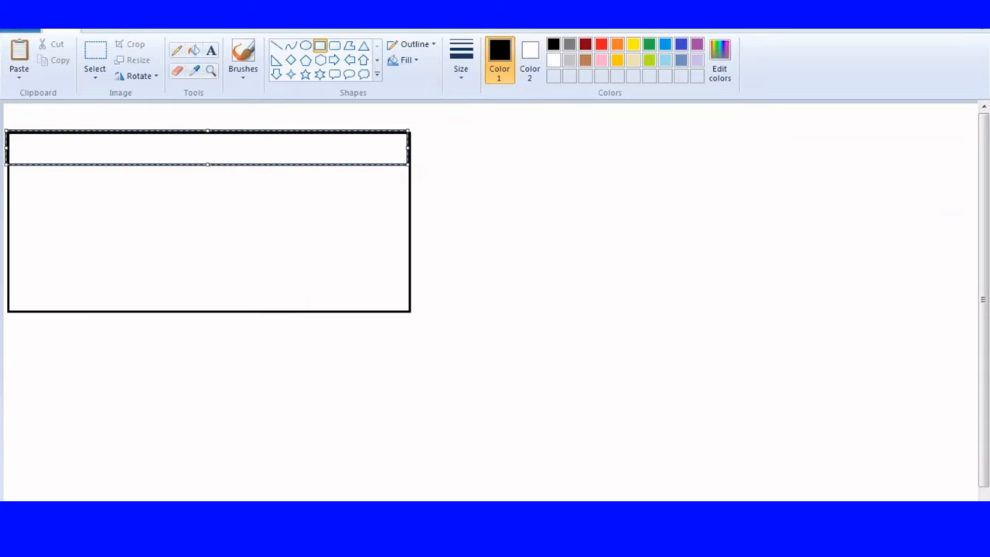
pyautogui.click(210, 51)
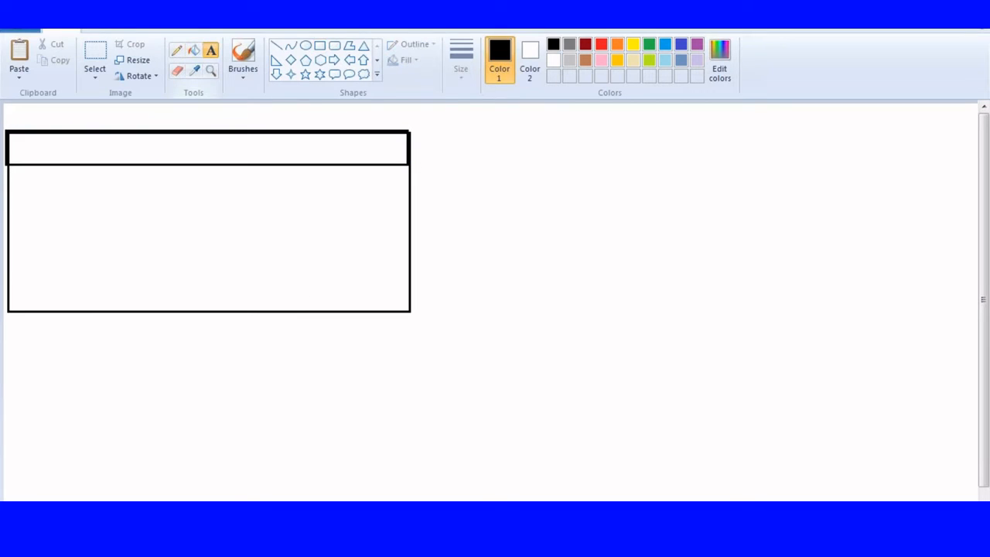
# Step: Type the column headers Name, City, Course, Fee in the header band
pyautogui.click(17, 149)
pyautogui.write('Name')
pyautogui.press('Tab')
pyautogui.write('City')
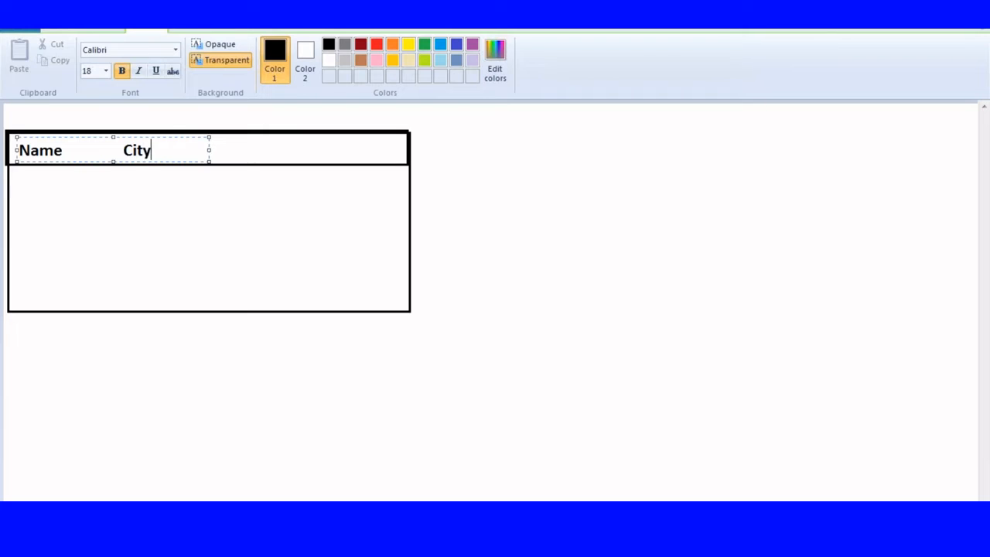
pyautogui.moveTo(209, 153); pyautogui.dragTo(423, 150)
pyautogui.press('Tab')
pyautogui.press('Tab')
pyautogui.press('Tab')
pyautogui.write('S')
pyautogui.press('BackSpace')
pyautogui.write('Course')
pyautogui.press('Tab')
pyautogui.write('Fee')
pyautogui.press('Return')
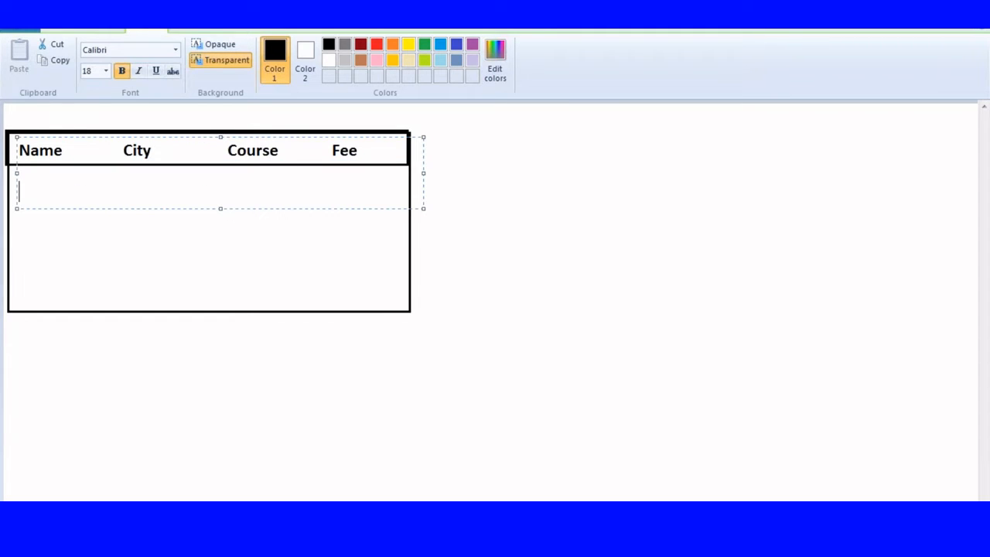
pyautogui.click(12, 152)
# Step: Add the first student row: Sam, Hyd, Java, 1000
pyautogui.click(21, 177)
pyautogui.write('Sam')
pyautogui.press('Tab')
pyautogui.press('Tab')
pyautogui.write('Hyd')
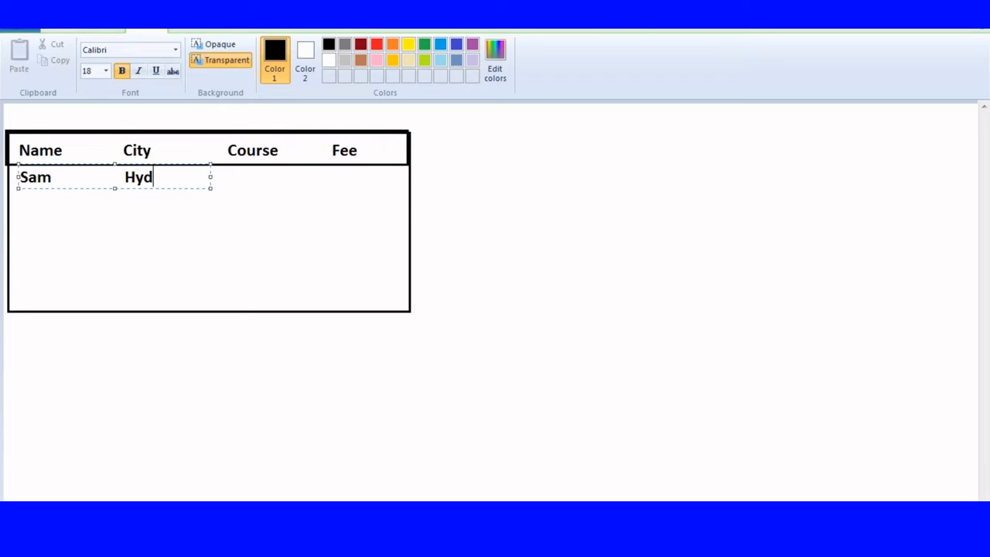
pyautogui.moveTo(211, 177); pyautogui.dragTo(420, 182)
pyautogui.press('Tab')
pyautogui.press('Tab')
pyautogui.write('Java')
pyautogui.press('Tab')
# Step: Add the row Ram, Hyd, Java, 3000
pyautogui.press('Tab')
pyautogui.write('1000')
pyautogui.press('Return')
pyautogui.write('Ram')
pyautogui.press('Tab')
pyautogui.press('Tab')
pyautogui.write('Hyd Ja')
pyautogui.press('BackSpace')
pyautogui.write('Java')
# Step: Add the row Kiran, Hyd, Sfdc, 4000
pyautogui.press('Tab')
pyautogui.press('Tab')
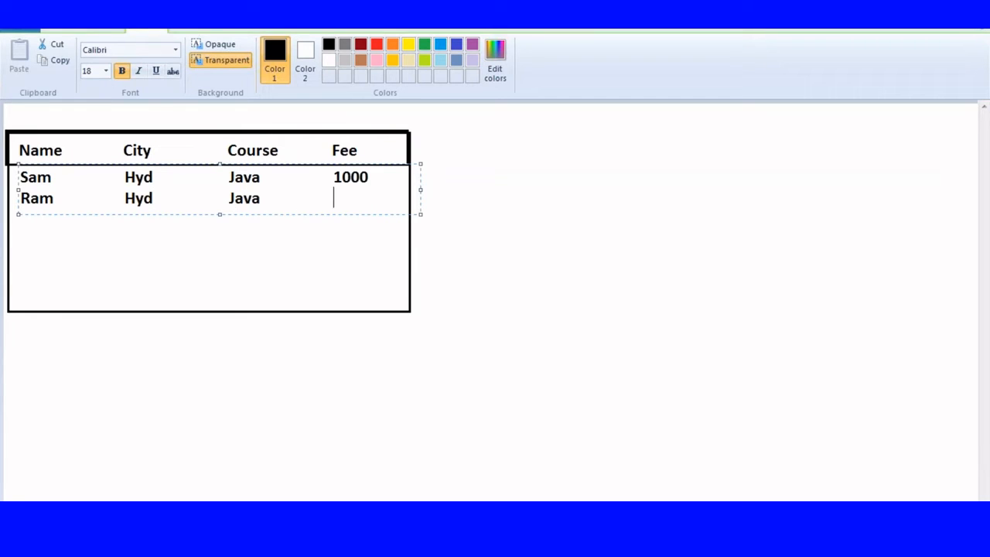
pyautogui.write('3000')
pyautogui.press('Return')
pyautogui.write('Kiran')
pyautogui.press('Tab')
pyautogui.press('Tab')
pyautogui.press('BackSpace')
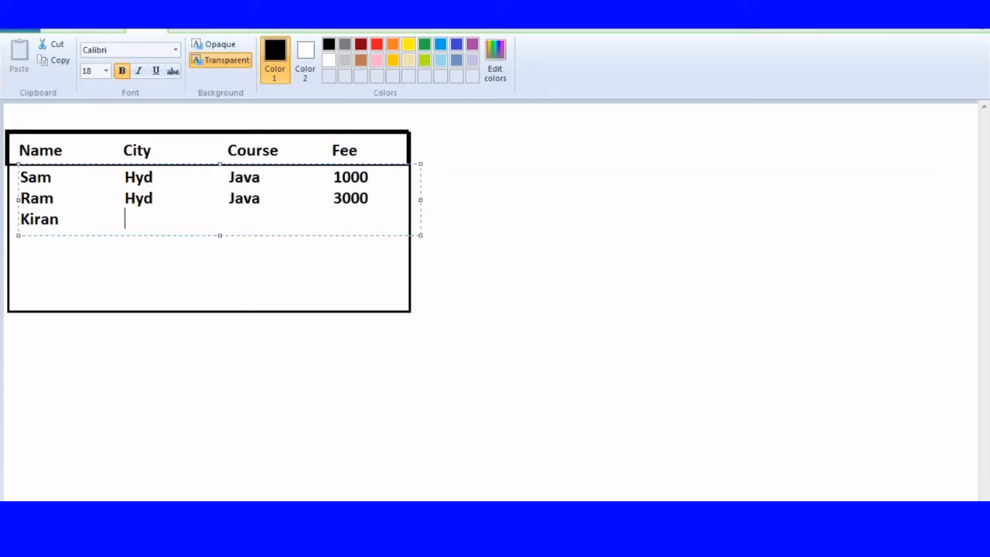
pyautogui.write('Hyd')
pyautogui.press('Tab')
pyautogui.press('Tab')
pyautogui.write('Sfdc')
# Step: Add the row Prasad, Ban, Sfdc, 1000
pyautogui.press('Tab')
pyautogui.press('Tab')
pyautogui.press('Tab')
pyautogui.write('4000')
pyautogui.press('Return')
pyautogui.write('Prasad')
pyautogui.press('BackSpace')
pyautogui.write('ad')
pyautogui.press('Tab')
pyautogui.press('Tab')
pyautogui.write('Ban')
pyautogui.press('Tab')
pyautogui.press('Tab')
pyautogui.write('Sfdc')
pyautogui.press('Tab')
pyautogui.press('Tab')
pyautogui.write('1000')
pyautogui.press('Return')
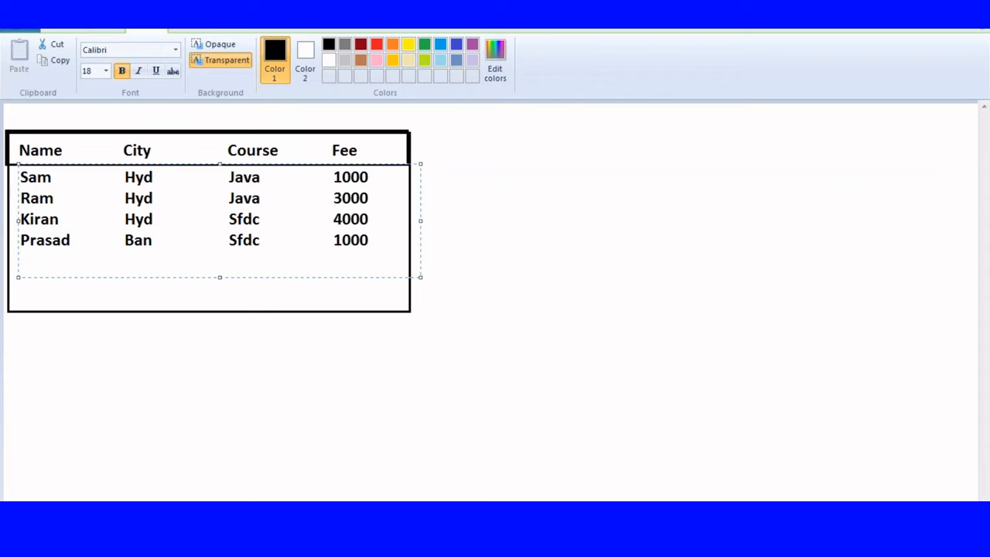
# Step: Add the row Ravi, Ban, Sfdc, 2000
pyautogui.write('Ravi')
pyautogui.press('Tab')
pyautogui.press('Tab')
pyautogui.write('Ban')
pyautogui.press('Tab')
# Step: Add the last row Faraz, Ban, Java, 4000 and finish the table text
pyautogui.press('Tab')
pyautogui.press('Tab')
pyautogui.press('BackSpace')
pyautogui.write('Sfdc')
pyautogui.press('Tab')
pyautogui.press('Tab')
pyautogui.write('2000')
pyautogui.press('Return')
pyautogui.write('K')
pyautogui.press('BackSpace')
pyautogui.write('Faraz')
pyautogui.press('Tab')
pyautogui.press('Tab')
pyautogui.write('Ban')
pyautogui.press('Tab')
pyautogui.write('java')
pyautogui.press('Tab')
pyautogui.write('40000')
pyautogui.press('BackSpace')
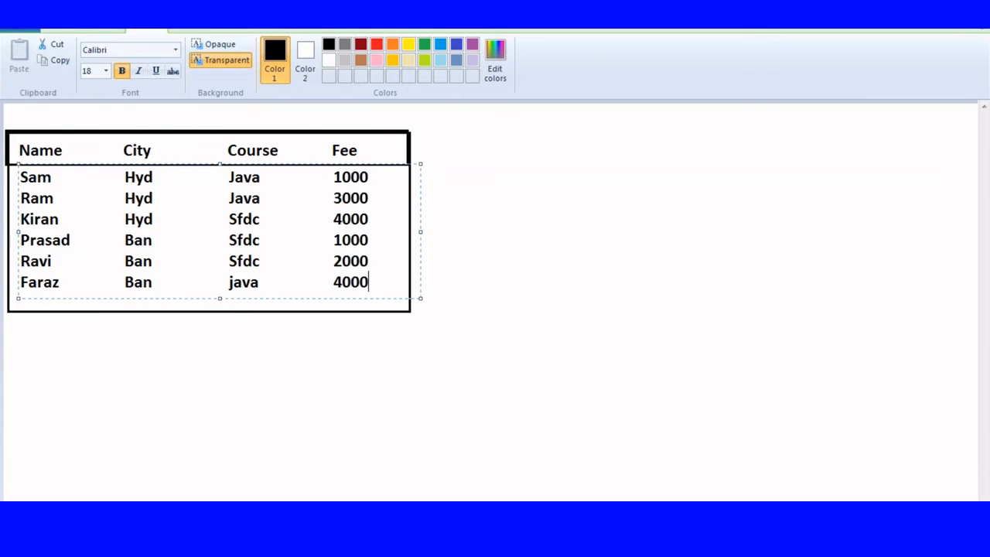
pyautogui.click(481, 177)
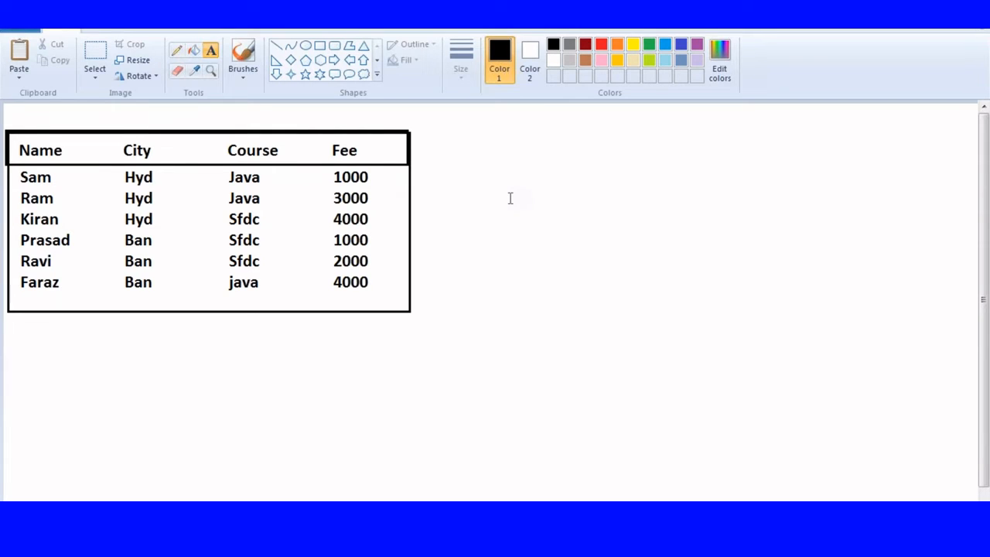
pyautogui.click(456, 138)
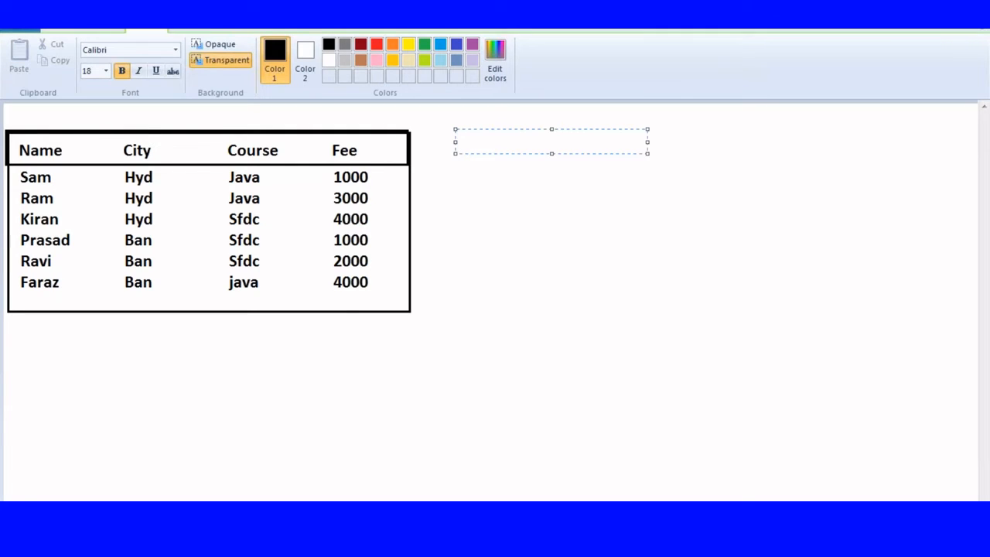
# Step: Type the summary header Name, Java, Sfdc, Fee to the right of the table
pyautogui.write('Name')
pyautogui.moveTo(647, 141); pyautogui.dragTo(976, 164)
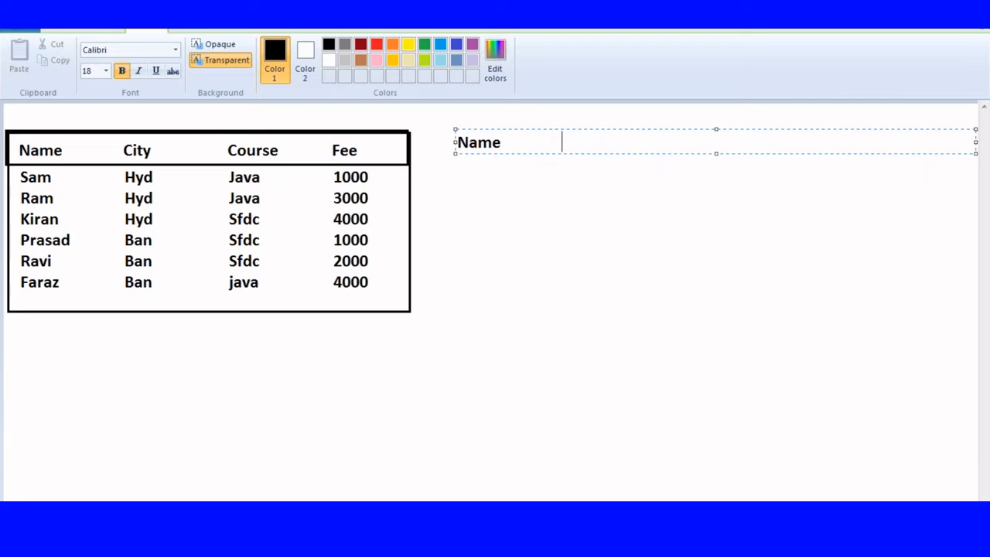
pyautogui.write('Java                 Sfdc                 ')
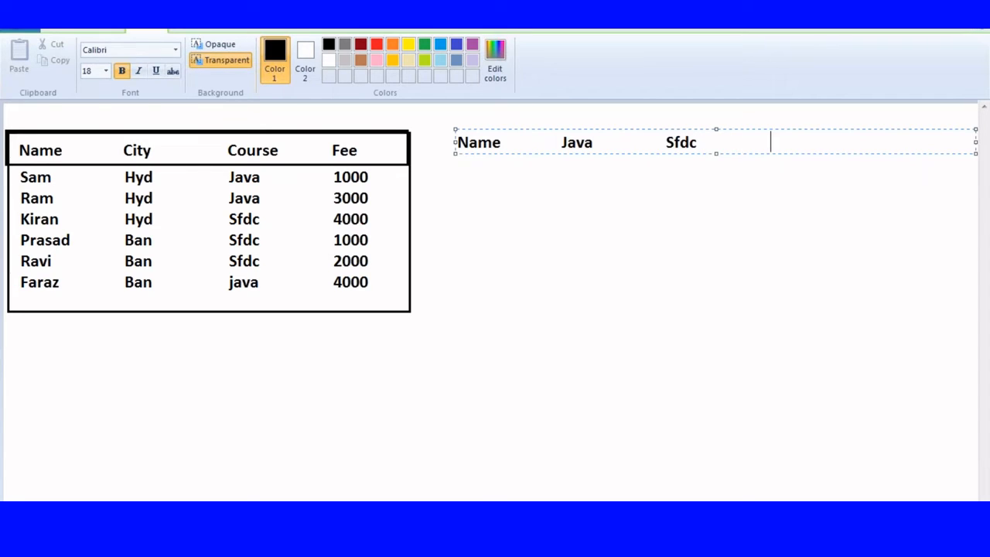
pyautogui.write('Fee')
pyautogui.press('Return')
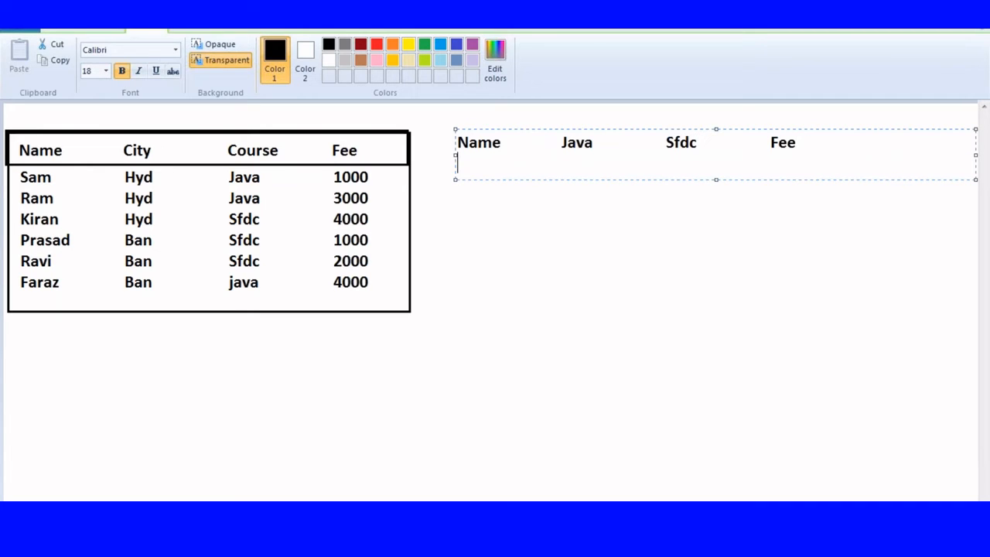
pyautogui.press('Return')
# Step: Add the City : Hyd heading with Sam (Java 1, fee 1000) and Ram (Java 1, fee 3000)
pyautogui.write('City : Hyd')
pyautogui.press('Return')
pyautogui.write('Sam')
pyautogui.press('Tab')
pyautogui.press('Tab')
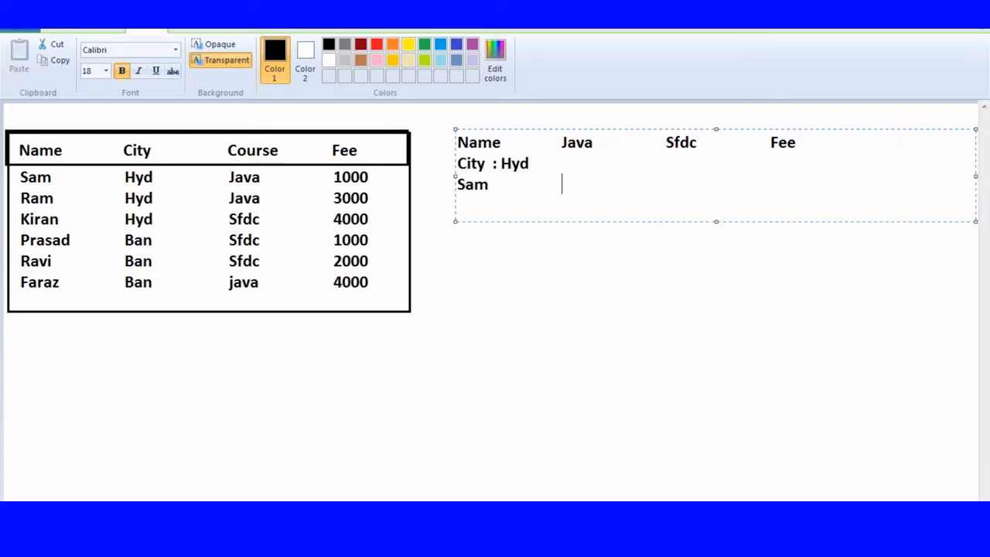
pyautogui.write('1')
pyautogui.press('Tab')
pyautogui.press('Tab')
pyautogui.write('-')
pyautogui.press('Tab')
pyautogui.press('Tab')
pyautogui.write('1000')
pyautogui.press('Return')
pyautogui.write('Ram')
pyautogui.press('Tab')
pyautogui.press('Tab')
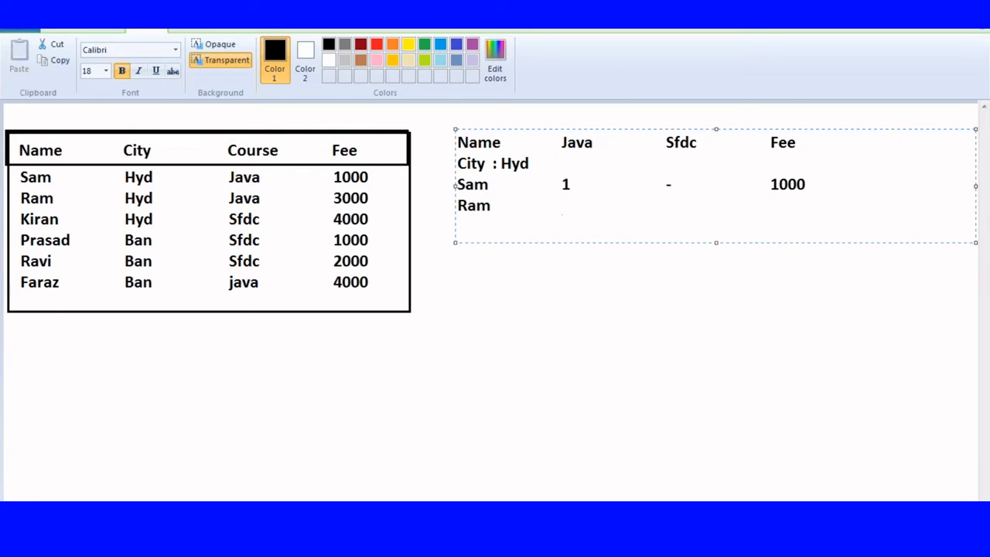
pyautogui.write('1')
pyautogui.press('Tab')
pyautogui.press('Tab')
pyautogui.press('Tab')
pyautogui.write('-')
pyautogui.press('Tab')
pyautogui.press('Tab')
pyautogui.write('3000')
# Step: Add Kiran under Hyd with Sfdc 1 and fee 4000
pyautogui.press('Return')
pyautogui.write('Kiran')
pyautogui.press('Tab')
pyautogui.press('Tab')
pyautogui.write('-')
pyautogui.press('BackSpace')
pyautogui.press('Tab')
pyautogui.press('Tab')
pyautogui.press('Tab')
pyautogui.press('Tab')
pyautogui.press('BackSpace')
pyautogui.write('1')
pyautogui.press('Tab')
pyautogui.press('Tab')
pyautogui.press('Tab')
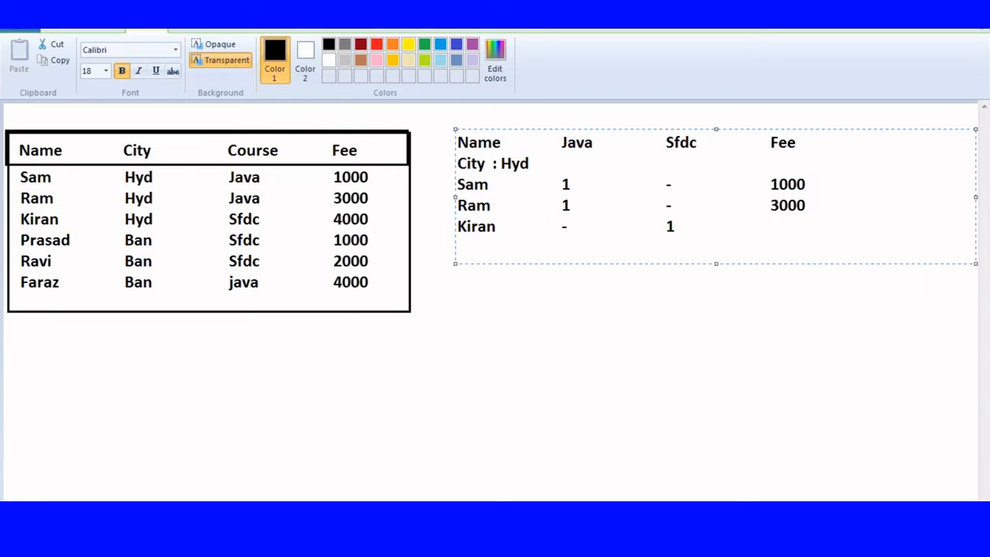
pyautogui.write('4000')
# Step: Add City : Ban with Prasad (Sfdc, 1000), Ravi (Sfdc, 2000) and Faraz (Java, 4000)
pyautogui.press('Return')
pyautogui.press('Return')
pyautogui.write('City : Ban')
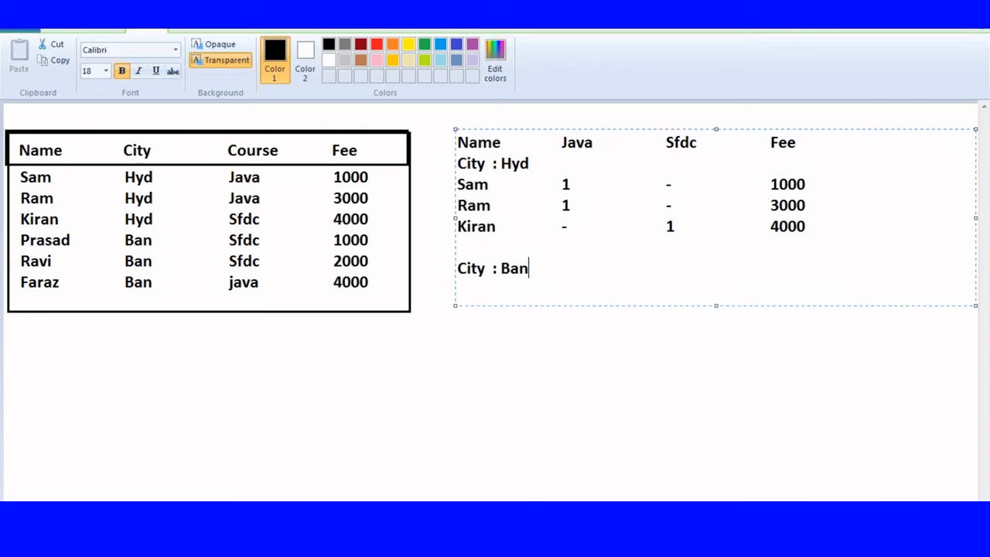
pyautogui.press('Return')
pyautogui.press('Return')
pyautogui.write('Prasad    ')
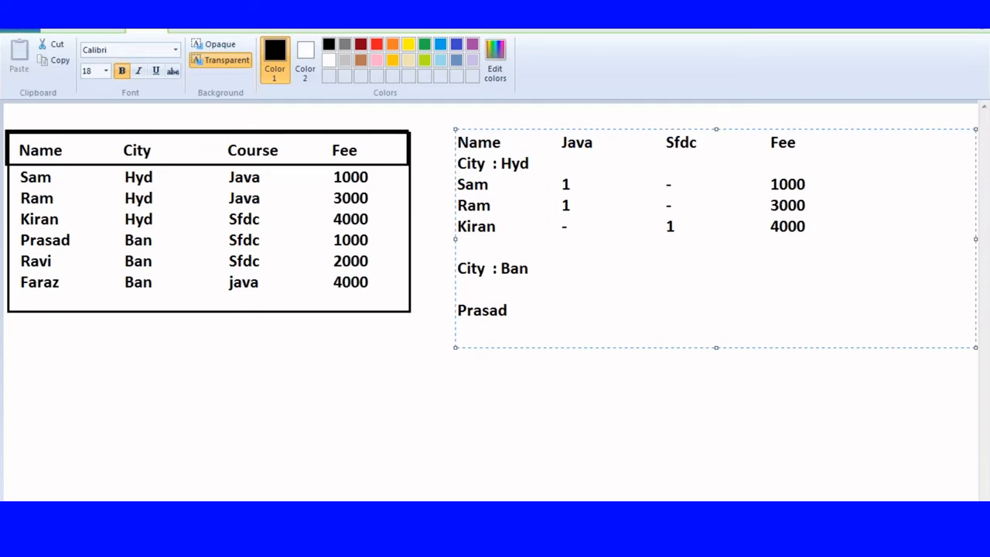
pyautogui.write('       -                    1                   1000')
pyautogui.press('Return')
pyautogui.write('Ravi               -                    1            ')
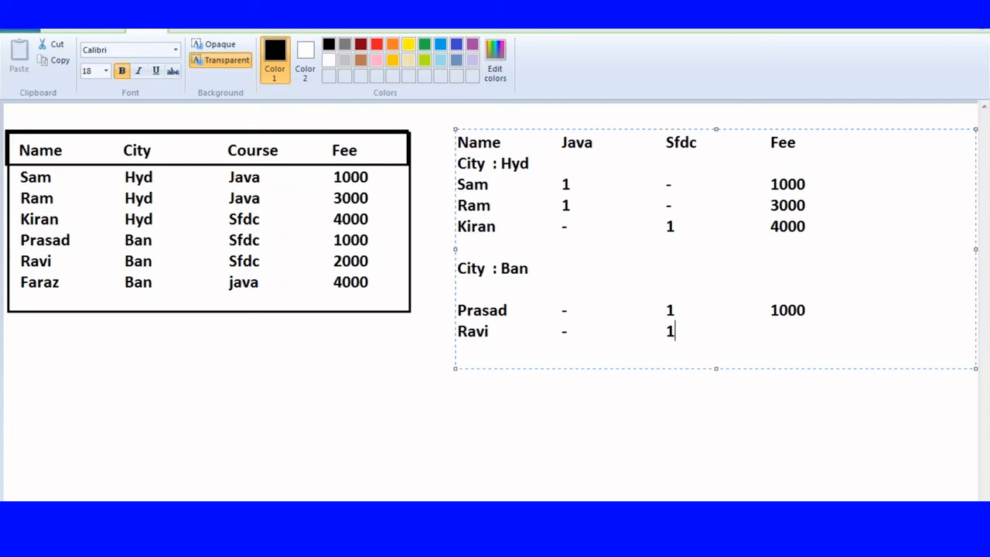
pyautogui.write('        2000')
pyautogui.press('Return')
pyautogui.write('Fara')
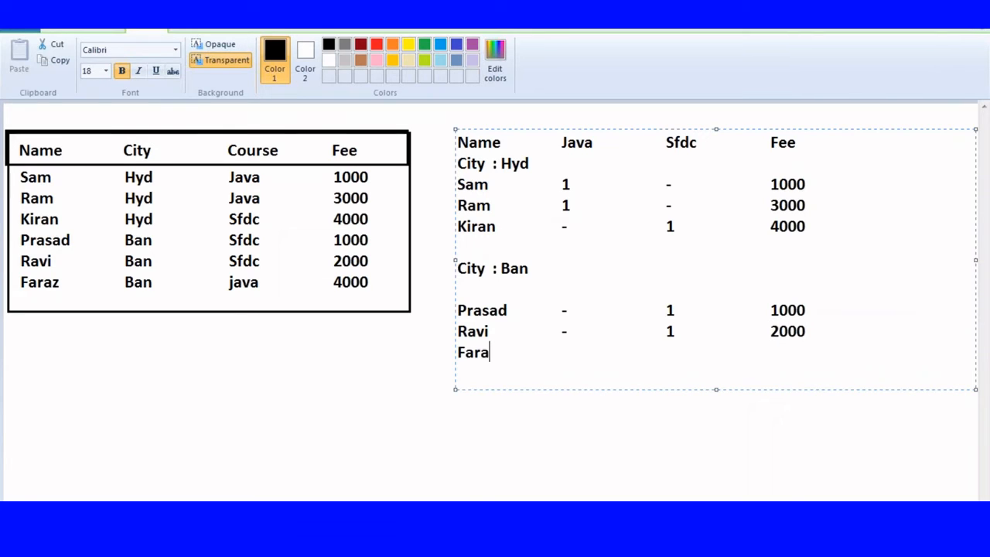
pyautogui.write('z                1                       -                       4000')
pyautogui.click(549, 167)
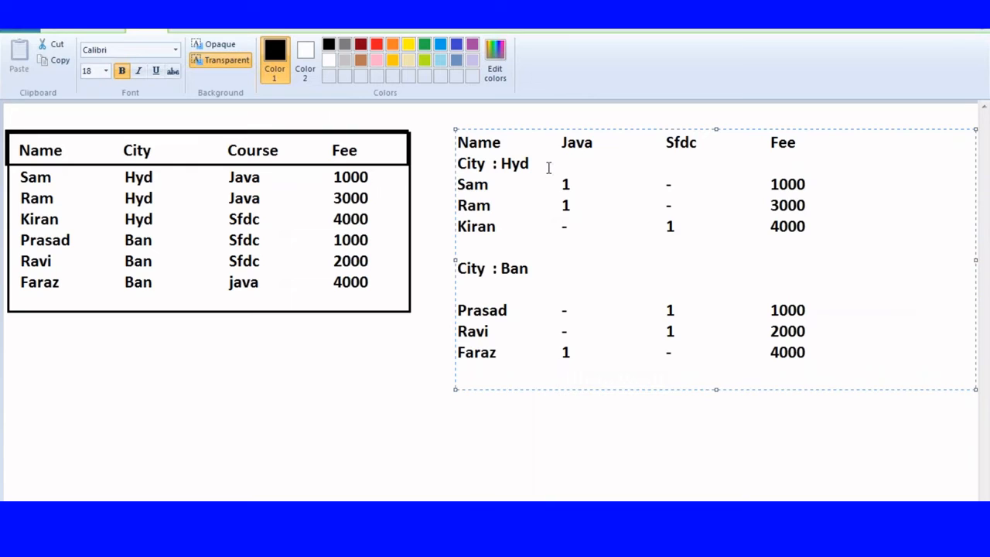
pyautogui.click(815, 149)
# Step: Fill the City : Hyd subtotal with Java 2, Sfdc 1 and fee 8000
pyautogui.press('Return')
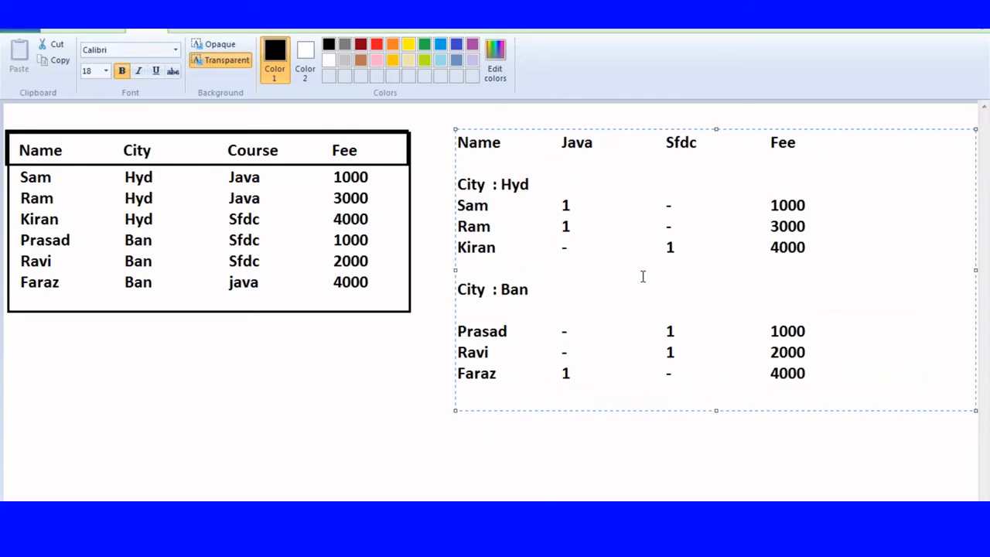
pyautogui.click(801, 185)
pyautogui.press('Return')
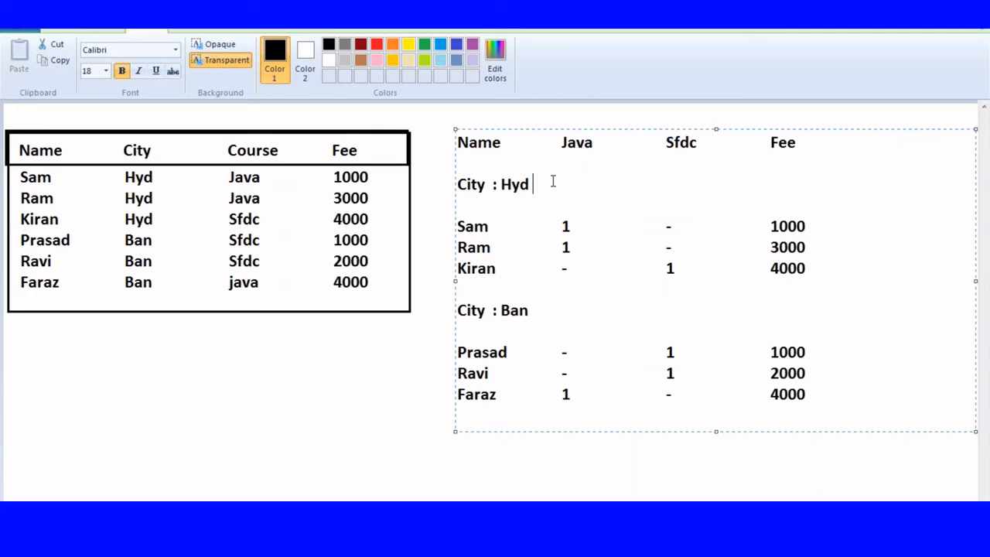
pyautogui.press('Tab')
pyautogui.write('2')
pyautogui.press('Tab')
pyautogui.press('Tab')
pyautogui.press('Tab')
pyautogui.write('1')
pyautogui.press('Tab')
pyautogui.press('Tab')
pyautogui.press('Tab')
pyautogui.write('8000')
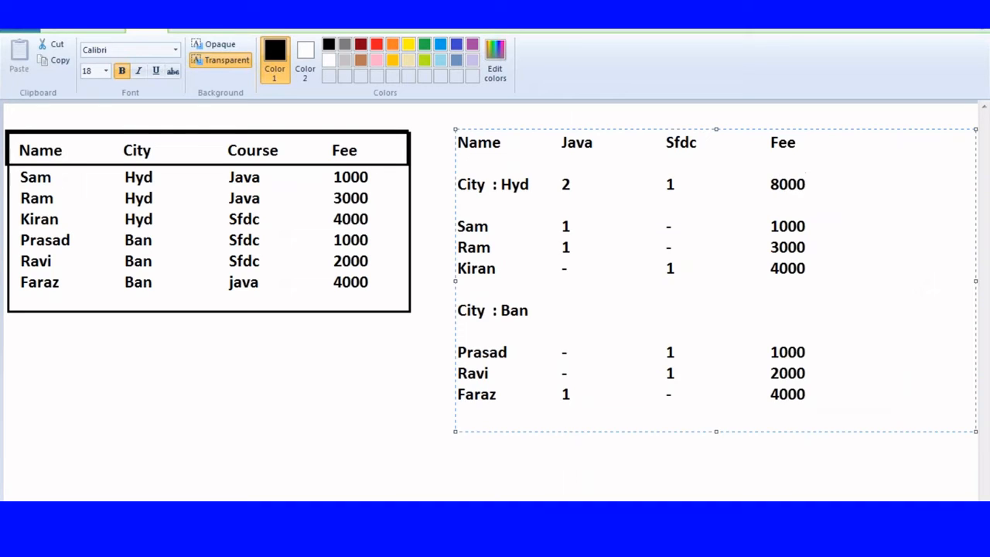
# Step: Fill the City : Ban subtotal with Java 1, Sfdc 2 and fee 7000
pyautogui.click(549, 306)
pyautogui.press('Tab')
pyautogui.write('1')
pyautogui.press('Tab')
pyautogui.press('Tab')
pyautogui.write('2')
pyautogui.press('Tab')
pyautogui.press('Tab')
pyautogui.press('Tab')
pyautogui.write('7000')
pyautogui.click(336, 369)
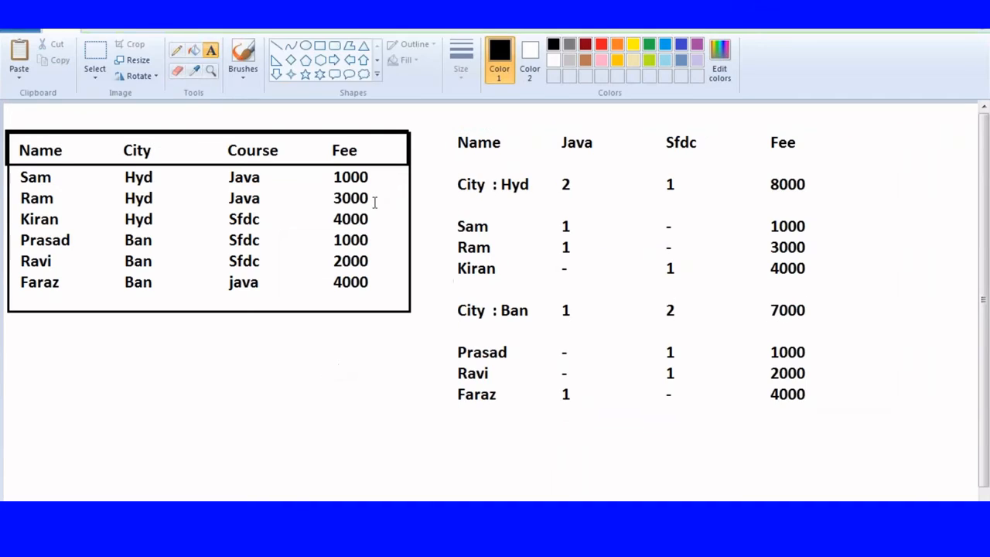
# Step: Outline the City : Hyd and City : Ban group rows with red rectangles
pyautogui.click(319, 45)
pyautogui.moveTo(451, 173); pyautogui.dragTo(816, 203)
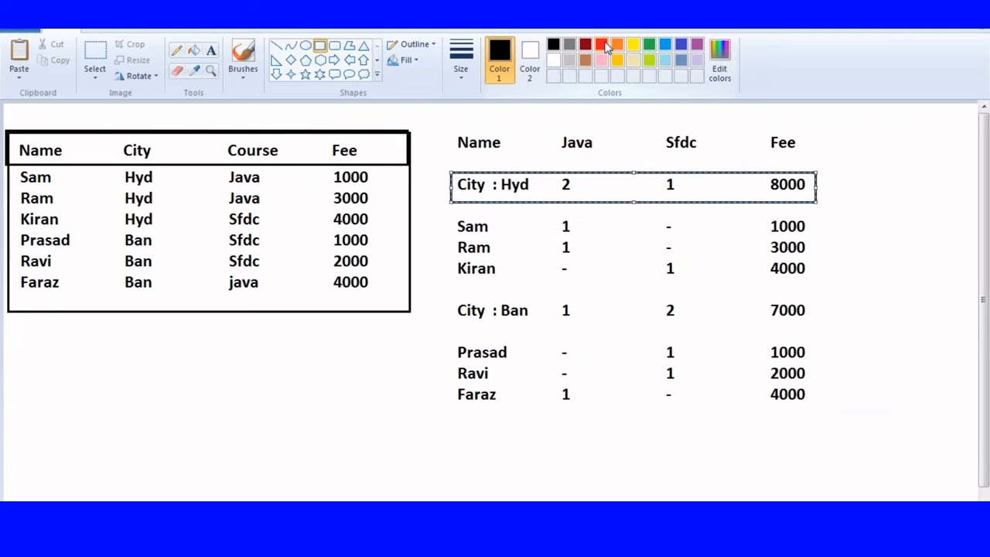
pyautogui.click(601, 44)
pyautogui.moveTo(450, 295); pyautogui.dragTo(822, 327)
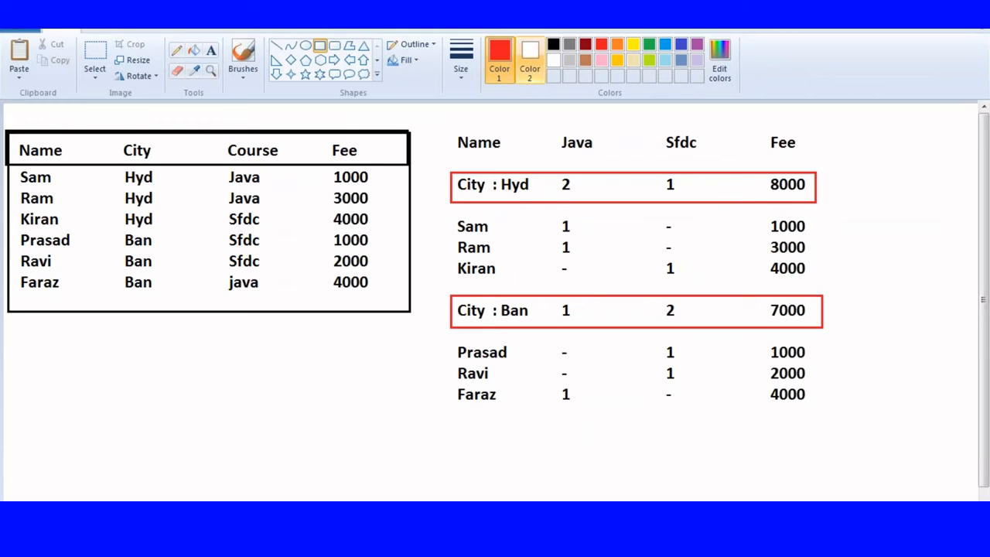
# Step: Type a red totals row reading 3, 3 and 15000 below the summary table
pyautogui.click(210, 50)
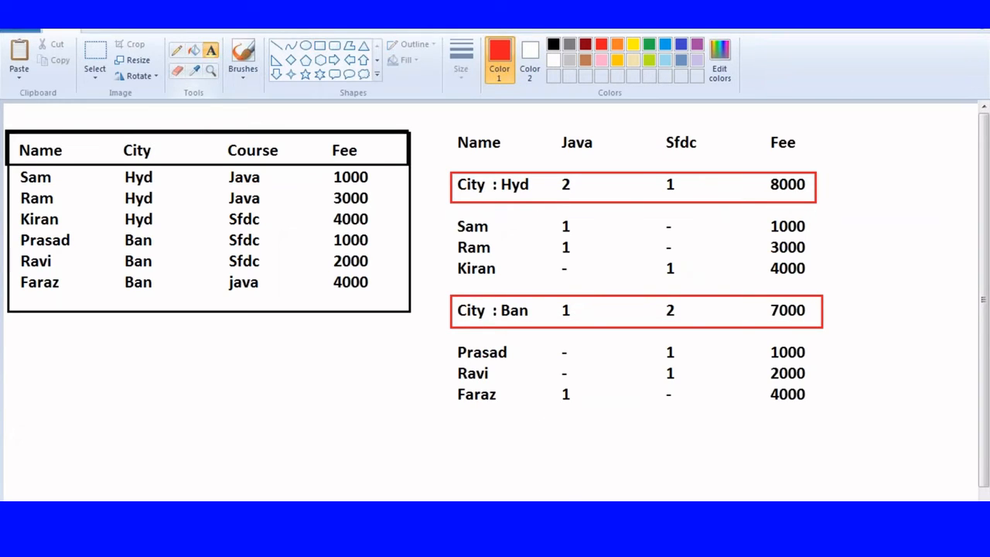
pyautogui.click(559, 424)
pyautogui.write('3')
pyautogui.press('Tab')
pyautogui.press('Tab')
pyautogui.press('Tab')
pyautogui.write('3')
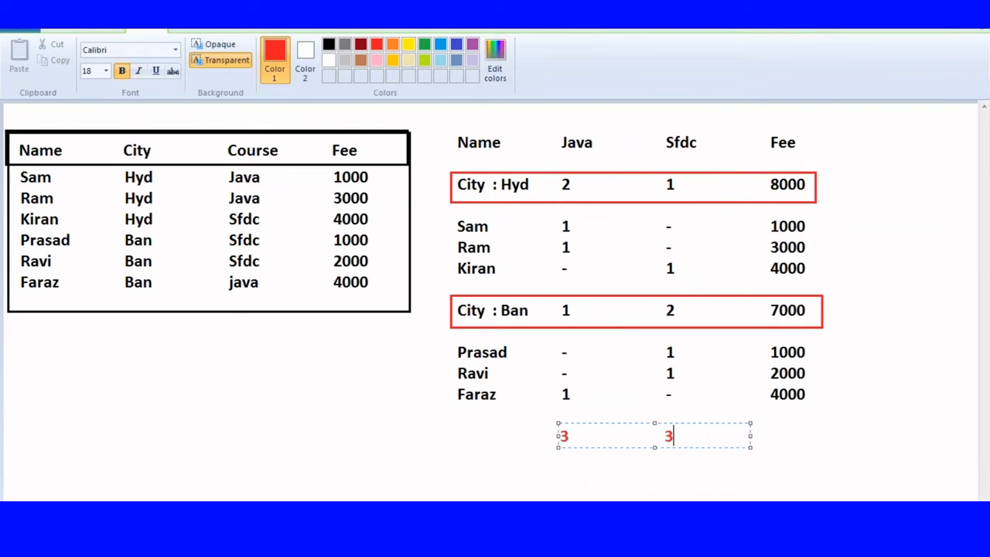
pyautogui.moveTo(751, 436); pyautogui.dragTo(870, 440)
pyautogui.press('Tab')
pyautogui.press('Tab')
pyautogui.write('15000')
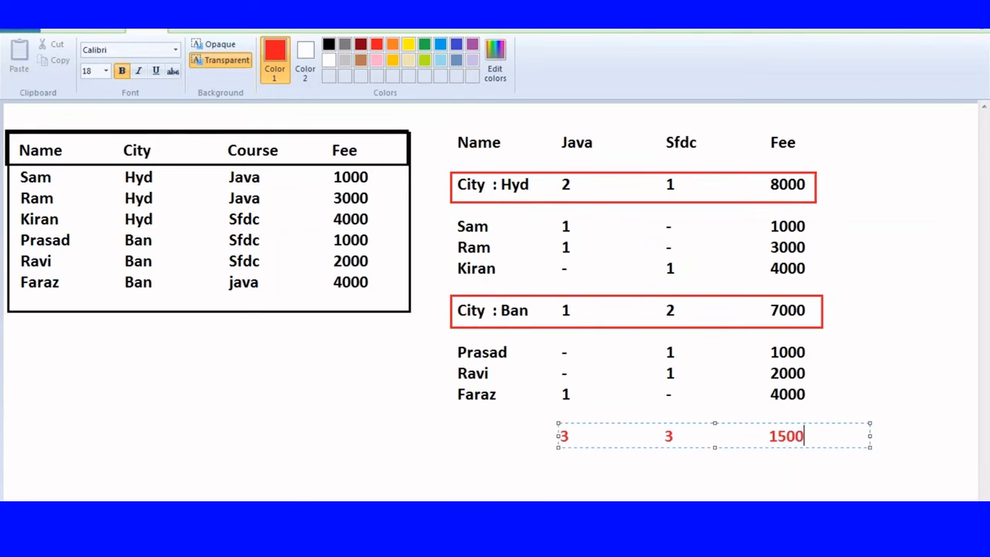
pyautogui.click(247, 408)
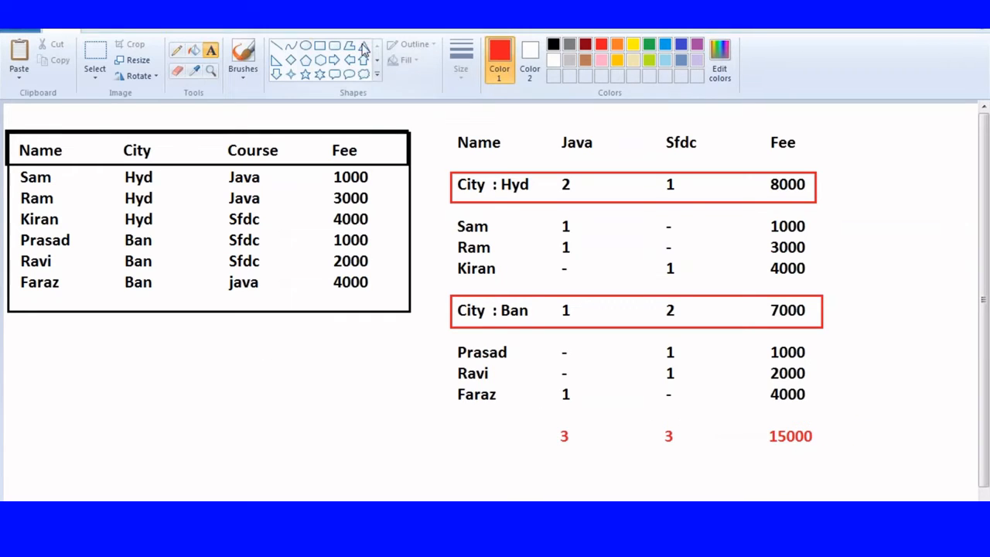
# Step: Box the 3, 3, 15000 totals row in red and the Java and Sfdc columns in blue
pyautogui.click(320, 45)
pyautogui.moveTo(451, 423)
pyautogui.mouseDown()
pyautogui.moveTo(753, 482)
pyautogui.moveTo(842, 464)
pyautogui.moveTo(824, 462)
pyautogui.mouseUp()
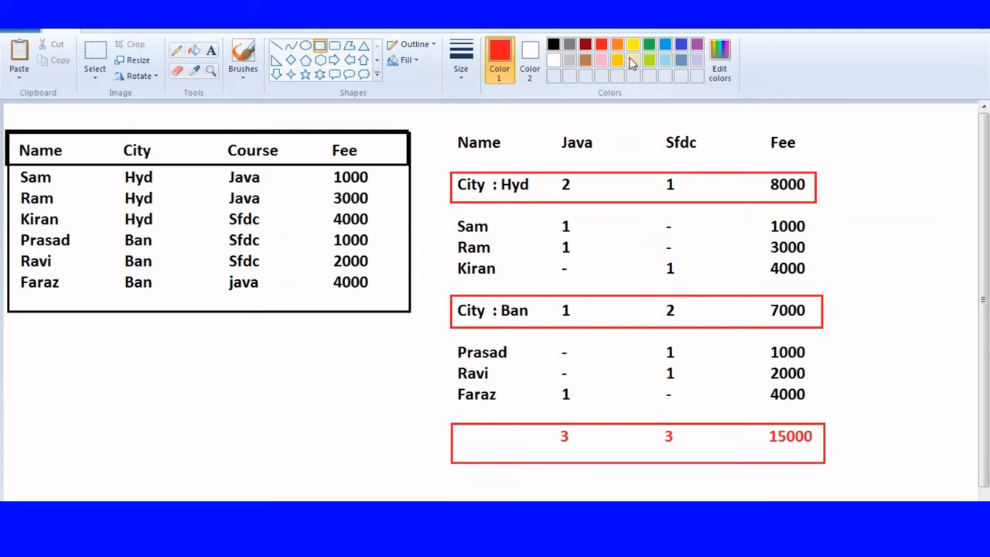
pyautogui.click(665, 44)
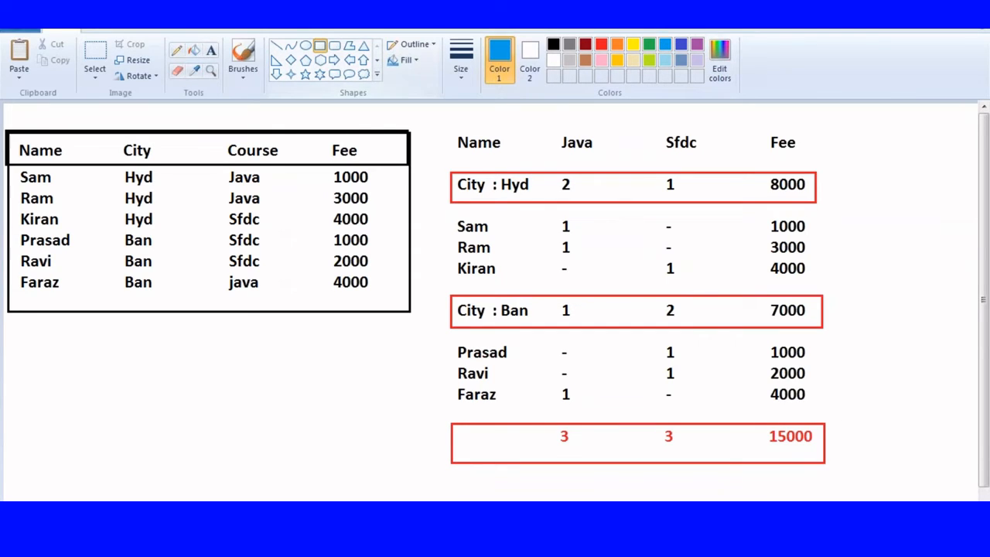
pyautogui.moveTo(556, 130); pyautogui.dragTo(606, 463)
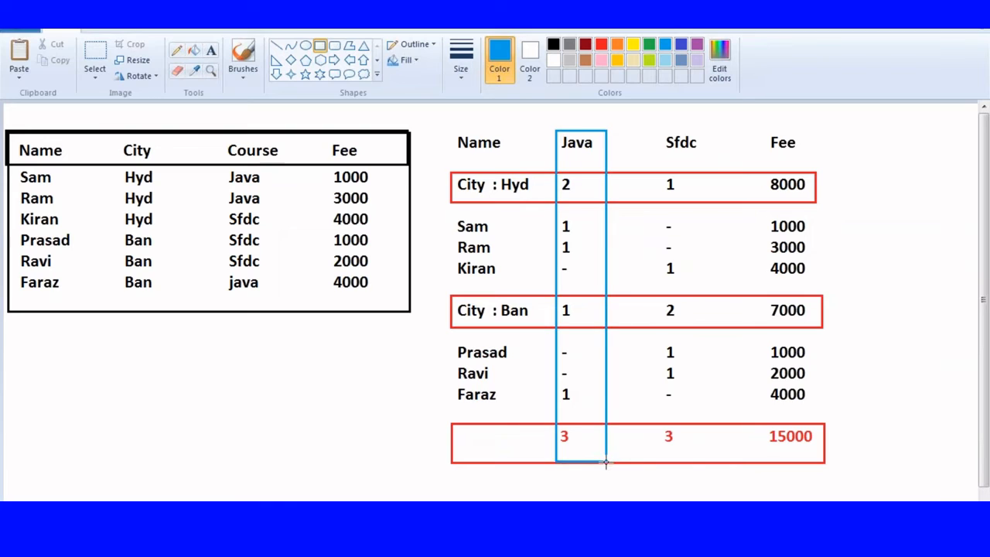
pyautogui.moveTo(651, 118); pyautogui.dragTo(694, 466)
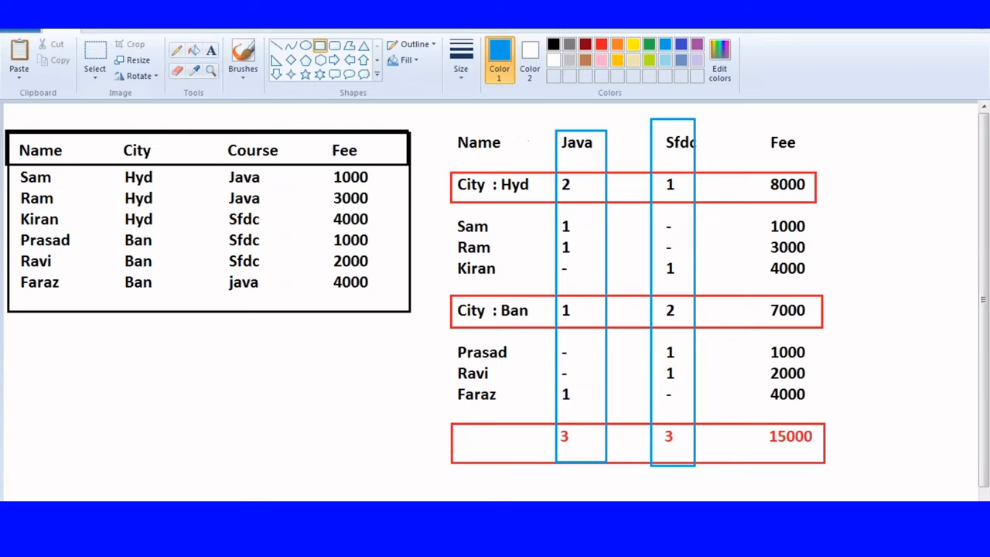
pyautogui.click(105, 48)
# Step: Select and delete the right-hand summary table, then the leftover blue line fragment
pyautogui.moveTo(443, 125); pyautogui.dragTo(841, 483)
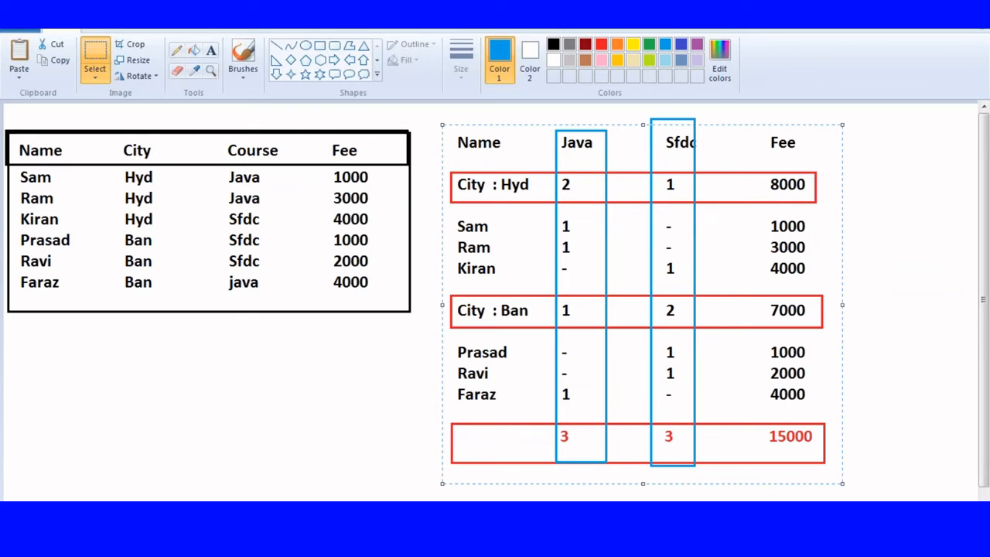
pyautogui.press('Delete')
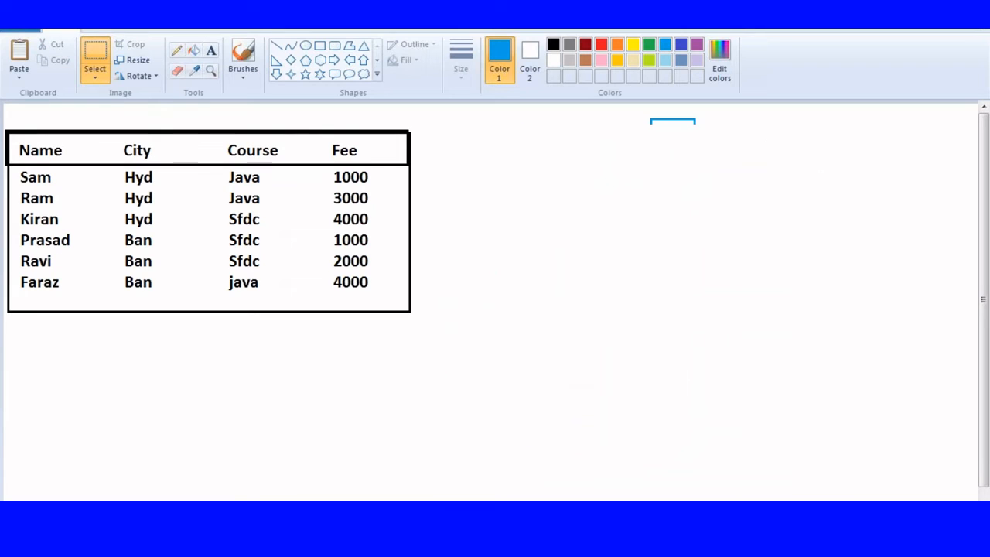
pyautogui.moveTo(639, 110); pyautogui.dragTo(734, 131)
pyautogui.press('Delete')
# Step: Draw a blue box with a header row beside the original table
pyautogui.scroll(-1, 558, 266)
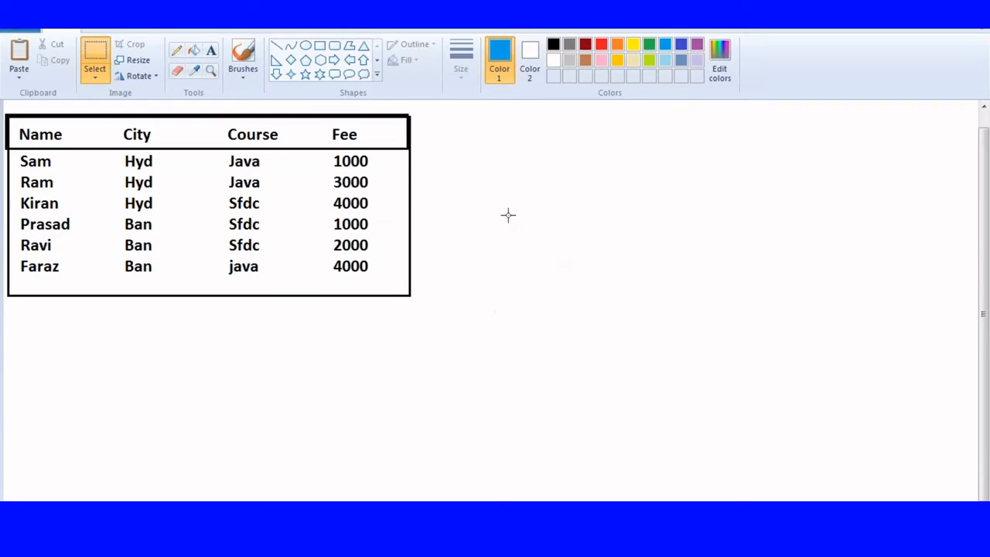
pyautogui.click(320, 45)
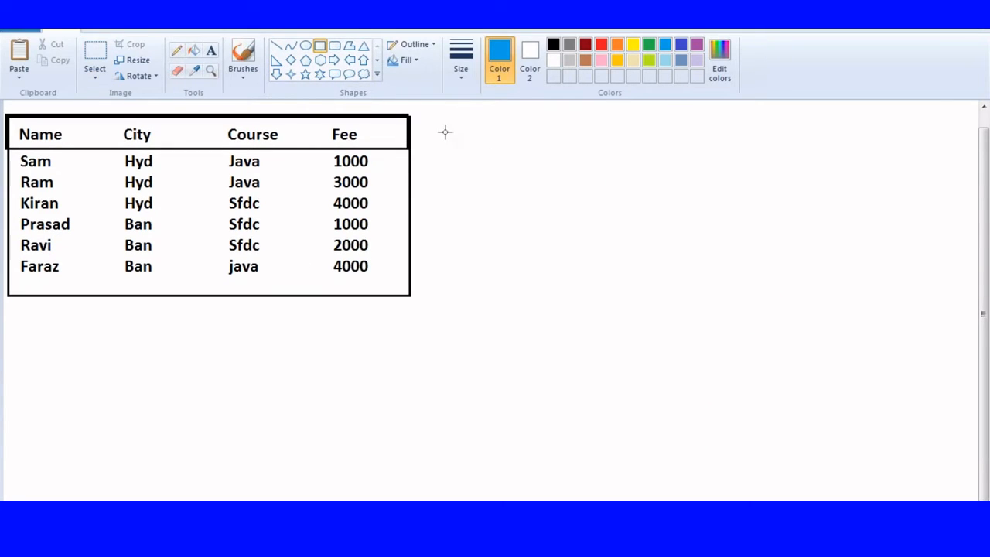
pyautogui.moveTo(425, 115); pyautogui.dragTo(606, 294)
pyautogui.moveTo(425, 116); pyautogui.dragTo(606, 156)
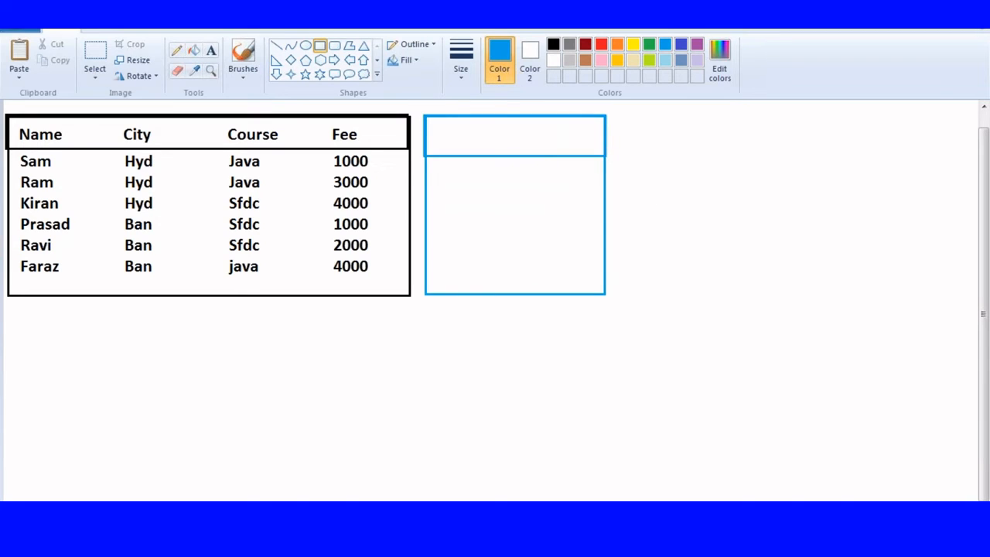
# Step: Type the Name/Course rows Sam Java, Ram Java and Kiran Sfdc into the blue box
pyautogui.click(210, 50)
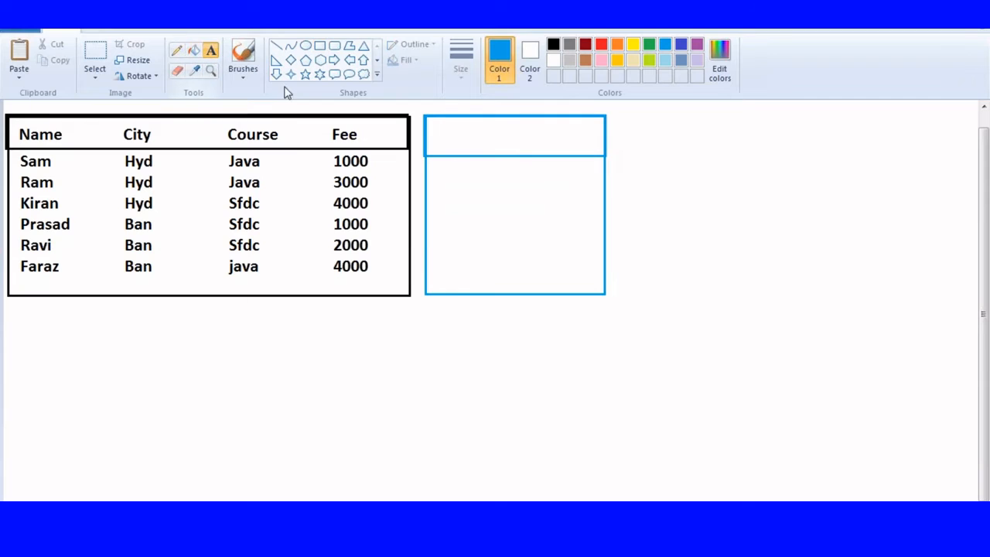
pyautogui.click(436, 138)
pyautogui.write('Name       ')
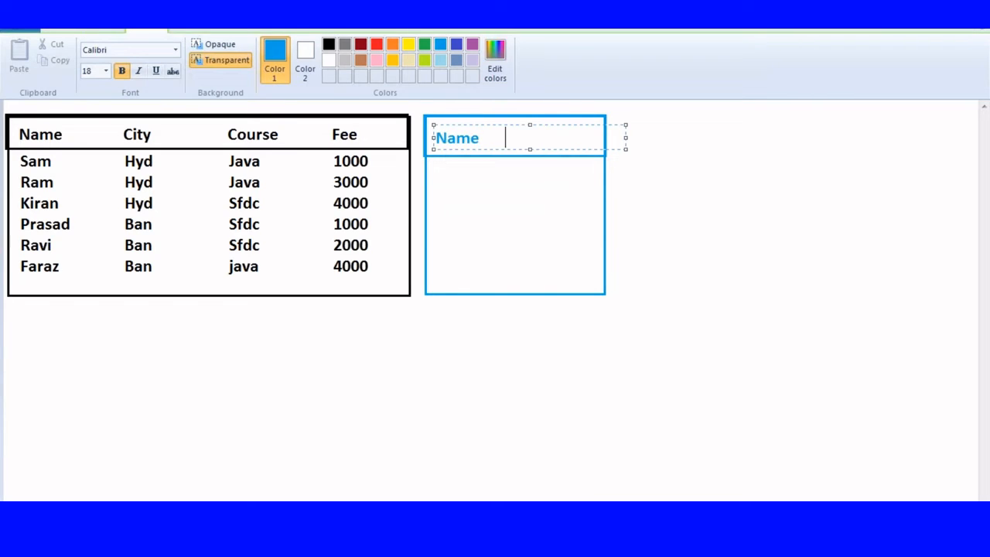
pyautogui.write('Course')
pyautogui.press('Return')
pyautogui.write('Sam          ')
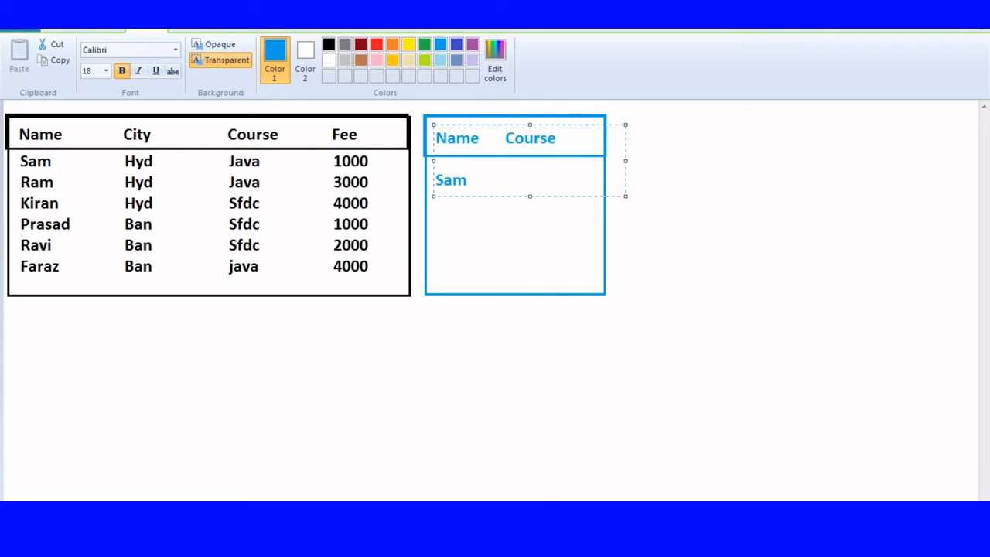
pyautogui.write('Java')
pyautogui.press('Return')
pyautogui.write('Ram          Java')
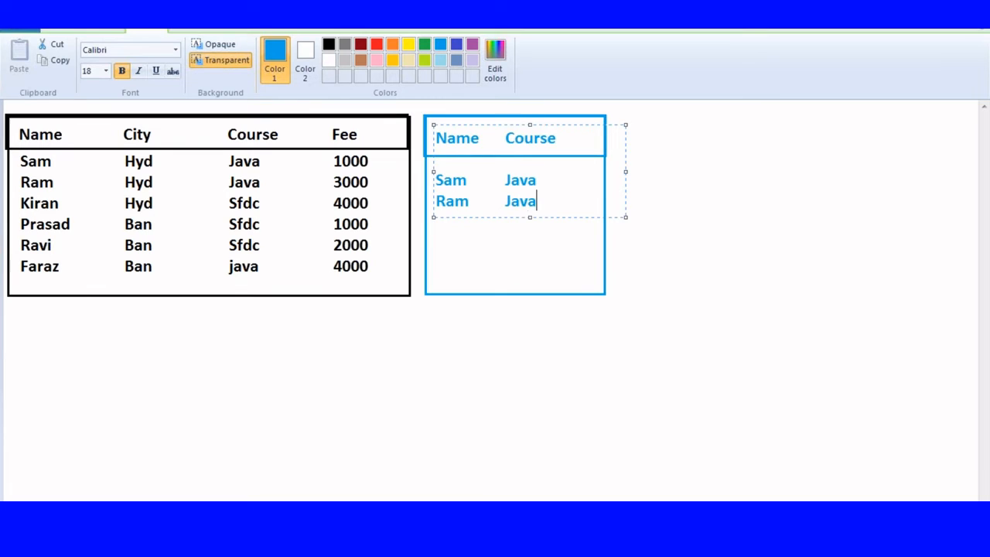
pyautogui.press('Return')
pyautogui.write('Kiran        Sfdc')
pyautogui.press('Return')
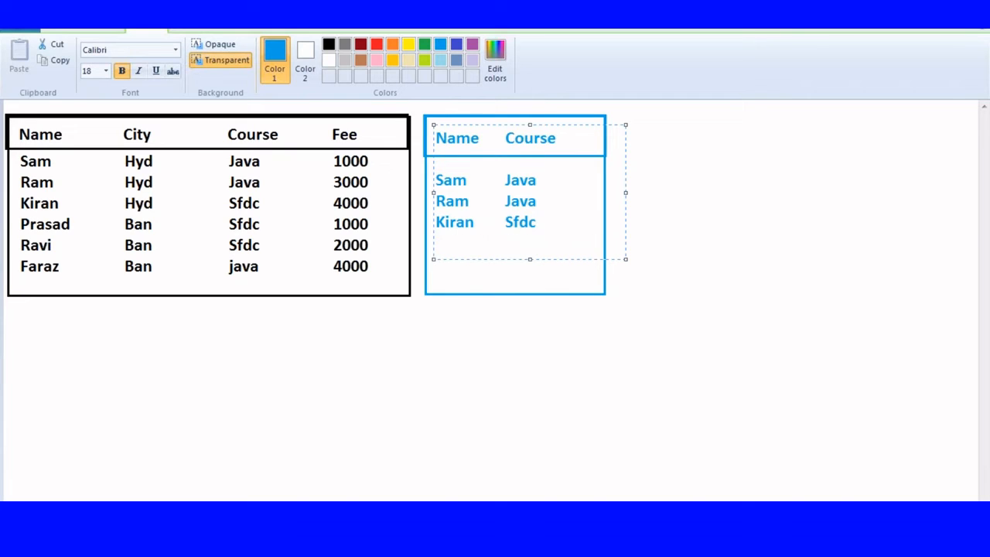
pyautogui.click(727, 138)
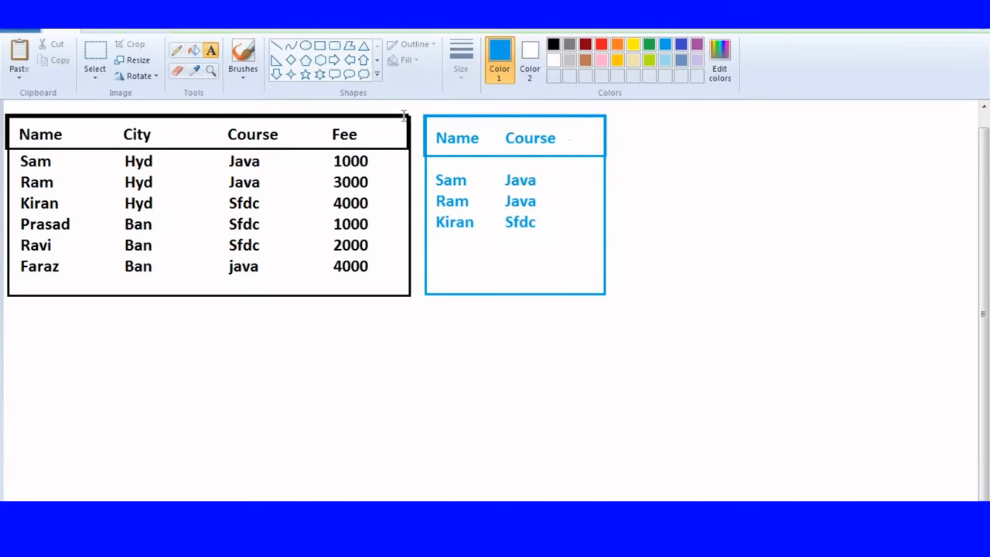
# Step: Draw a red box with a header row to the right of the blue table
pyautogui.click(321, 46)
pyautogui.click(616, 44)
pyautogui.click(601, 44)
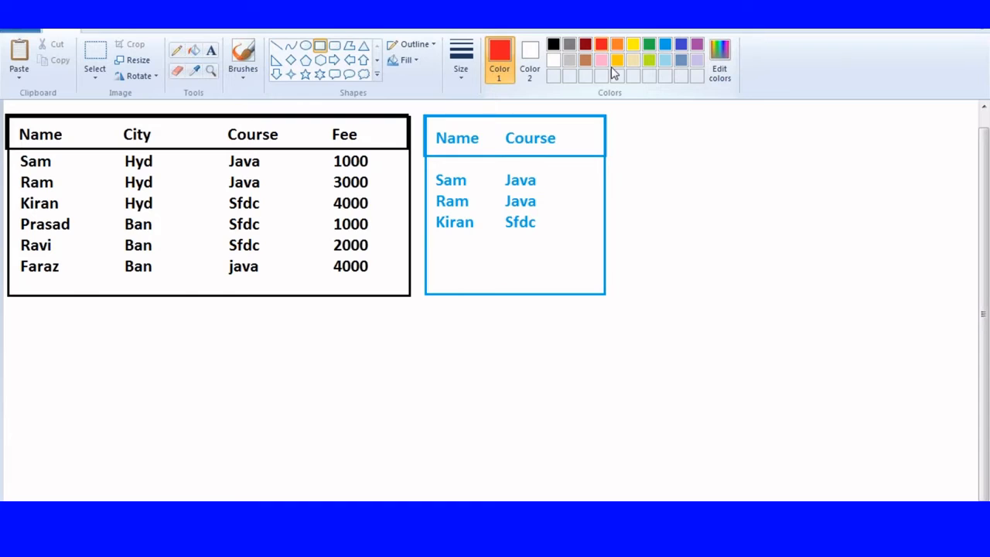
pyautogui.moveTo(616, 114); pyautogui.dragTo(798, 296)
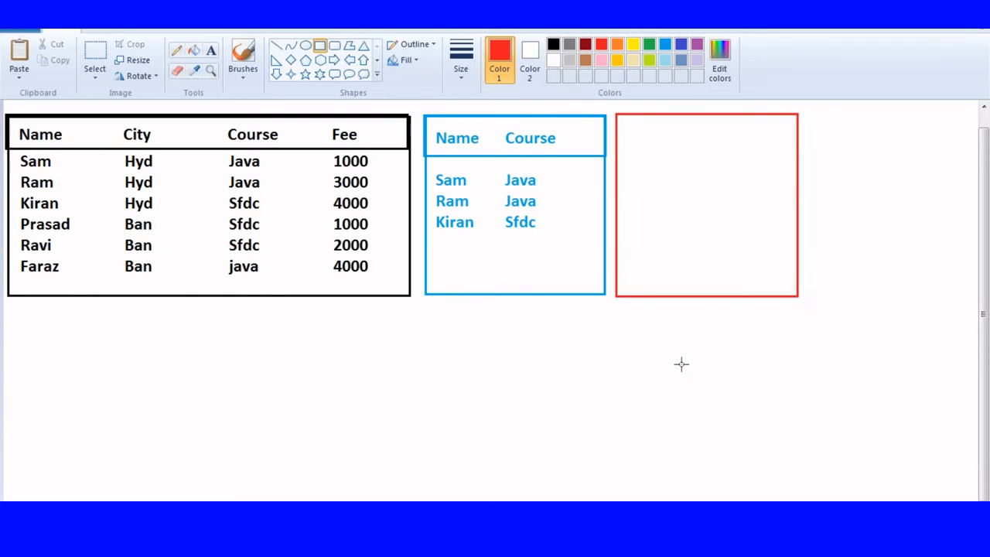
pyautogui.moveTo(617, 115)
pyautogui.mouseDown()
pyautogui.moveTo(625, 138)
pyautogui.moveTo(798, 154)
pyautogui.mouseUp()
pyautogui.click(519, 239)
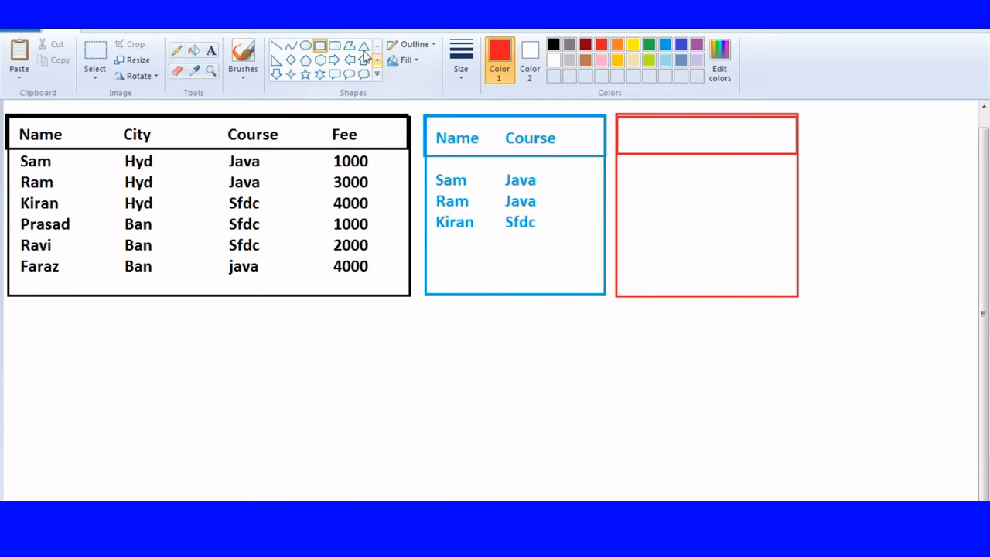
# Step: Type the red 'Name Fee' header and the first row, Sam 1000
pyautogui.click(210, 51)
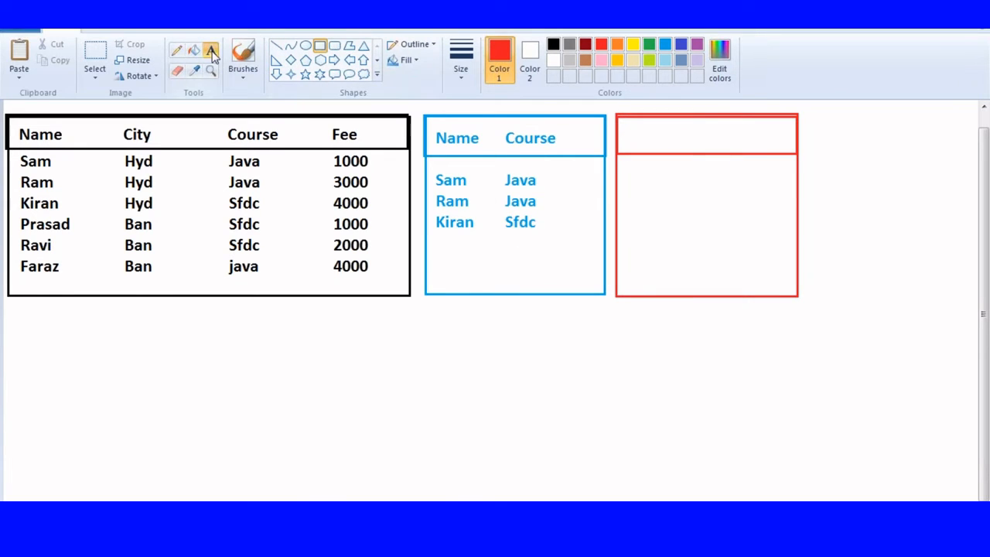
pyautogui.click(622, 127)
pyautogui.write('Name              Fee')
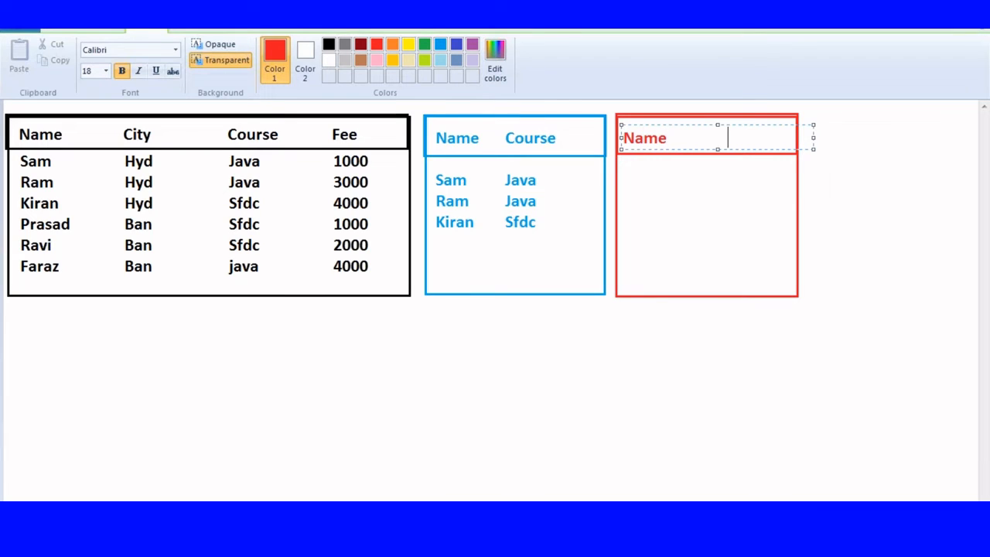
pyautogui.press('Return')
pyautogui.press('Return')
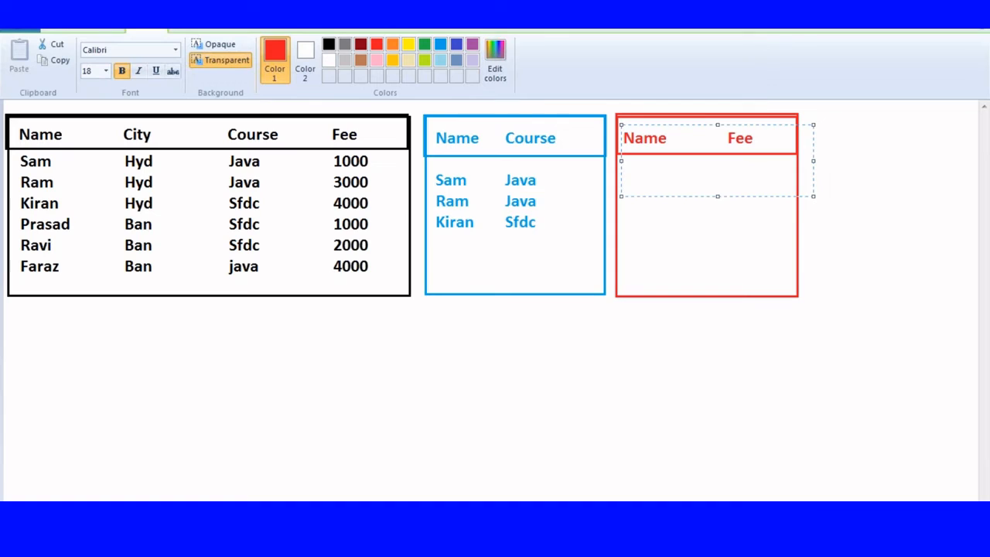
pyautogui.write('Sam')
pyautogui.press('Tab')
pyautogui.write('1000')
# Step: Add the rows Ram 3000 and Kiran 4000, then switch to black rectangles
pyautogui.press('Return')
pyautogui.write('Ram')
pyautogui.press('Tab')
pyautogui.write('3000')
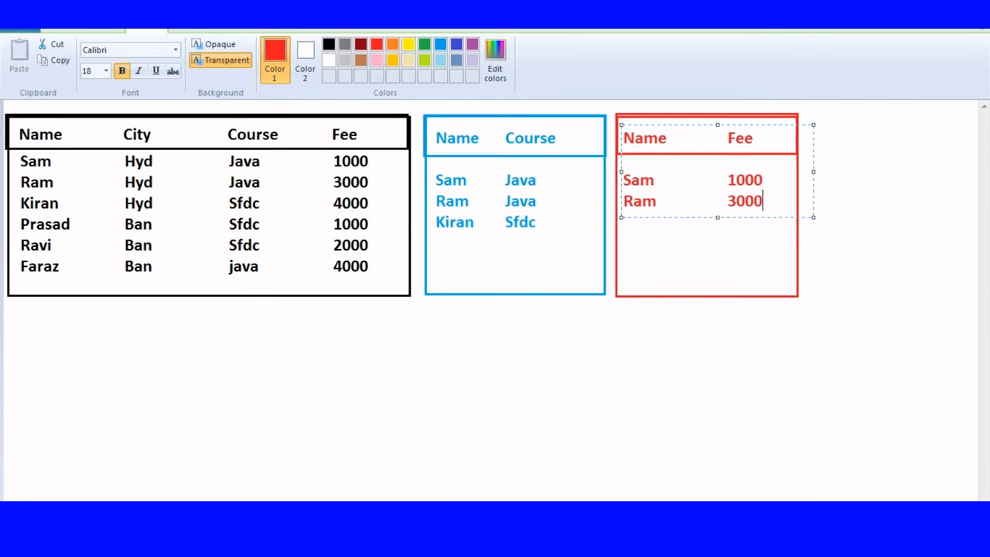
pyautogui.press('Return')
pyautogui.write('Kiran')
pyautogui.press('Tab')
pyautogui.write('4000')
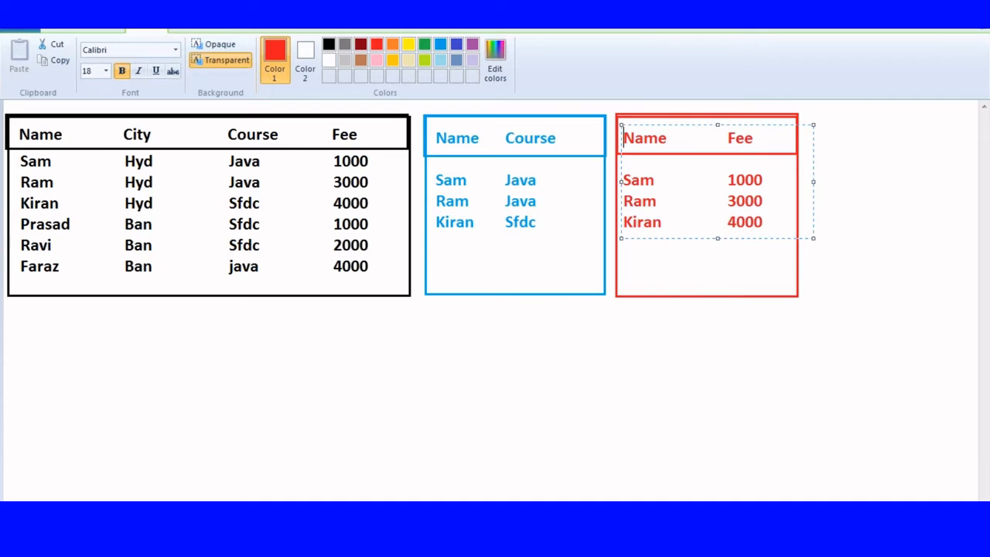
pyautogui.click(500, 464)
pyautogui.click(322, 47)
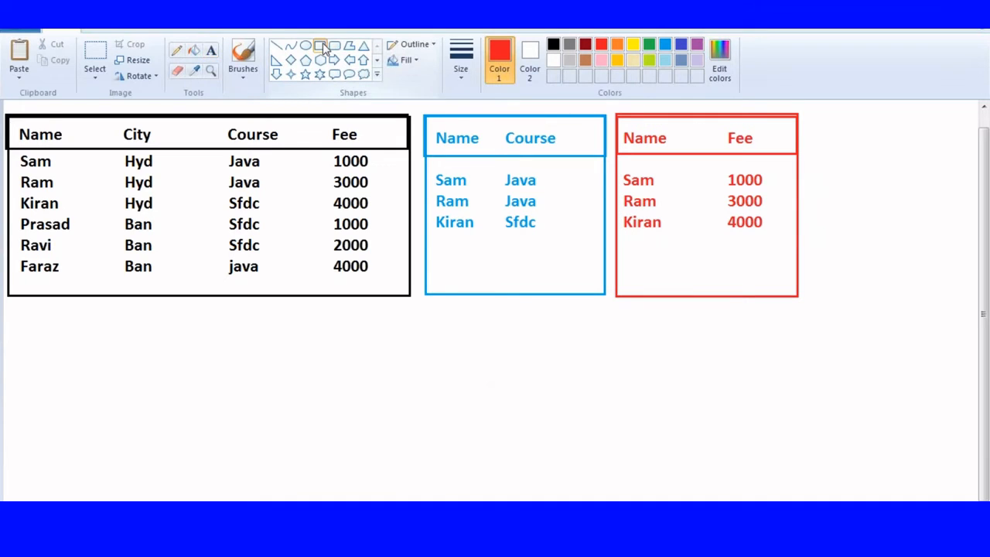
pyautogui.click(553, 44)
# Step: Drag a black rectangle across the Name headers of both new tables
pyautogui.moveTo(422, 114)
pyautogui.mouseDown()
pyautogui.moveTo(528, 157)
pyautogui.moveTo(801, 155)
pyautogui.mouseUp()
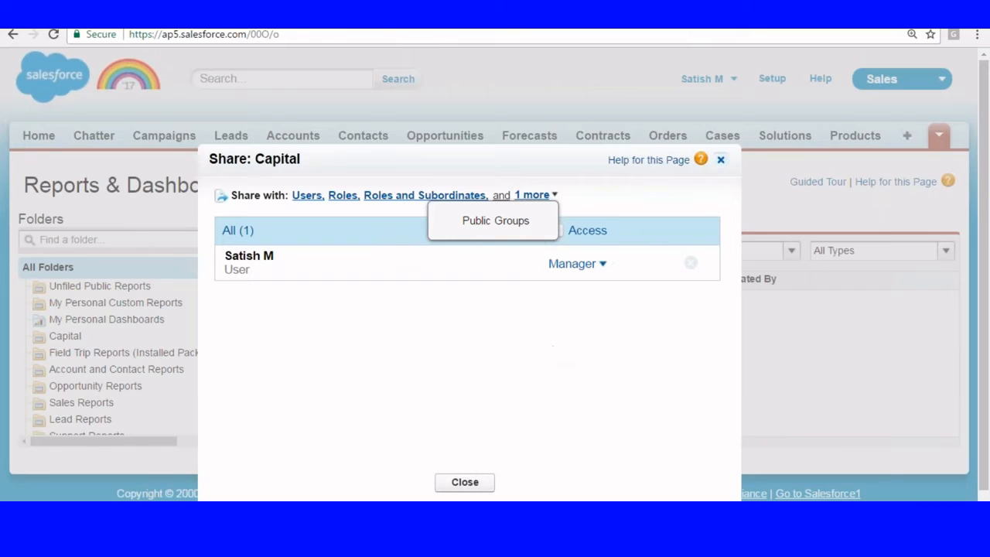
# Step: Close the Share: Capital dialog, go to the Reports tab and choose New Report
pyautogui.click(719, 159)
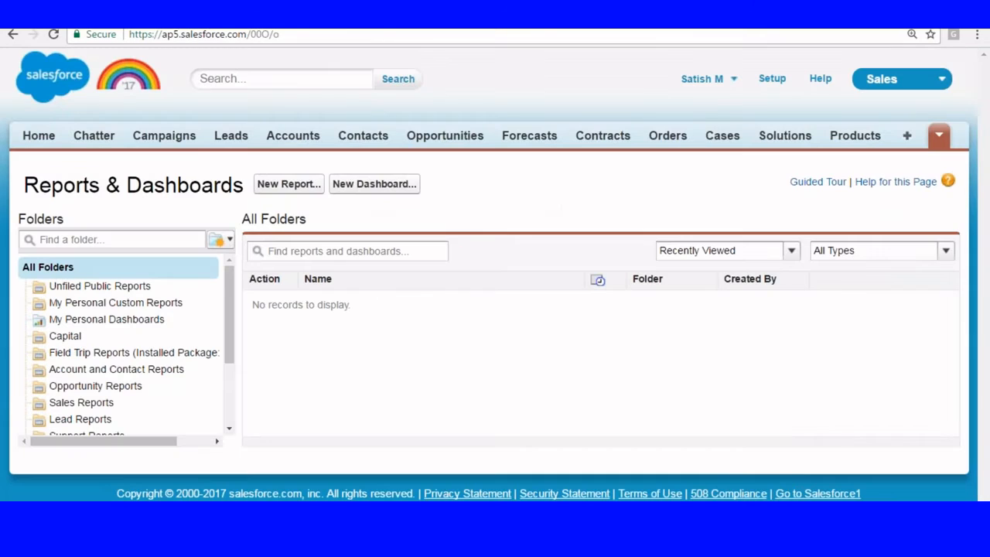
pyautogui.click(772, 80)
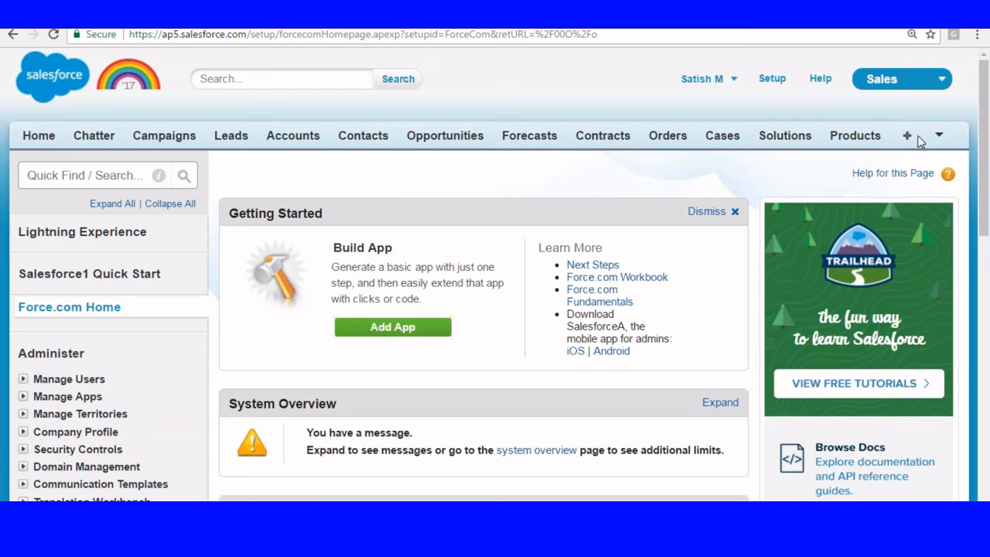
pyautogui.click(939, 135)
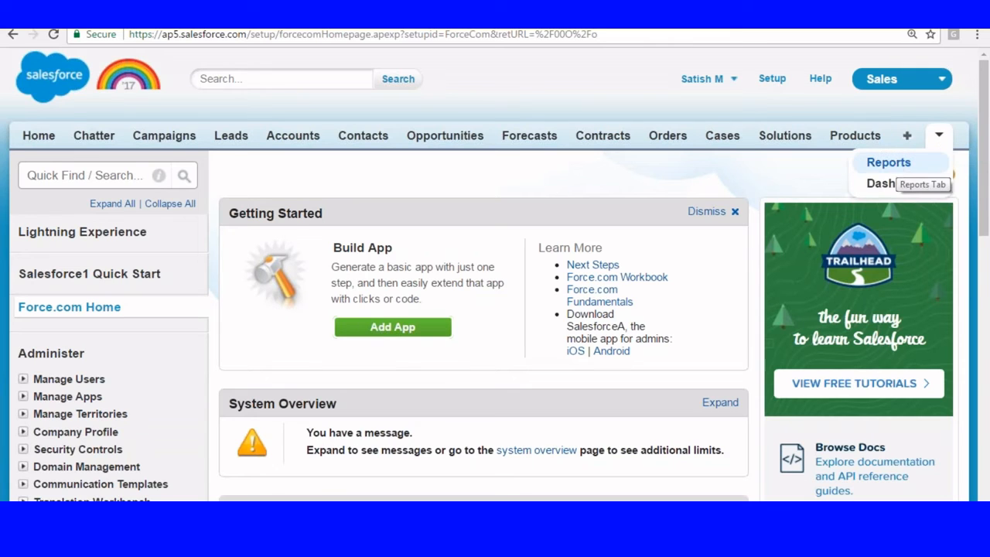
pyautogui.click(899, 163)
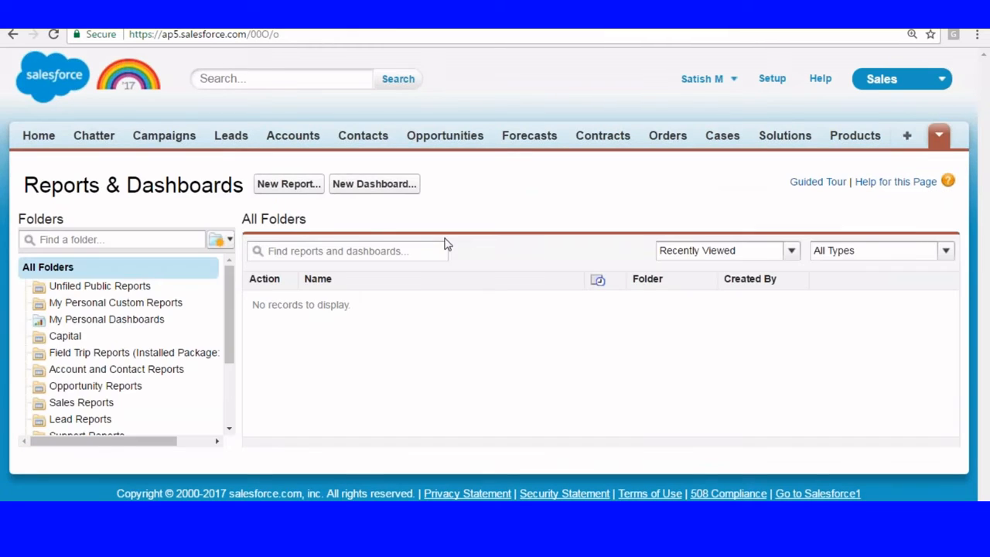
pyautogui.click(278, 184)
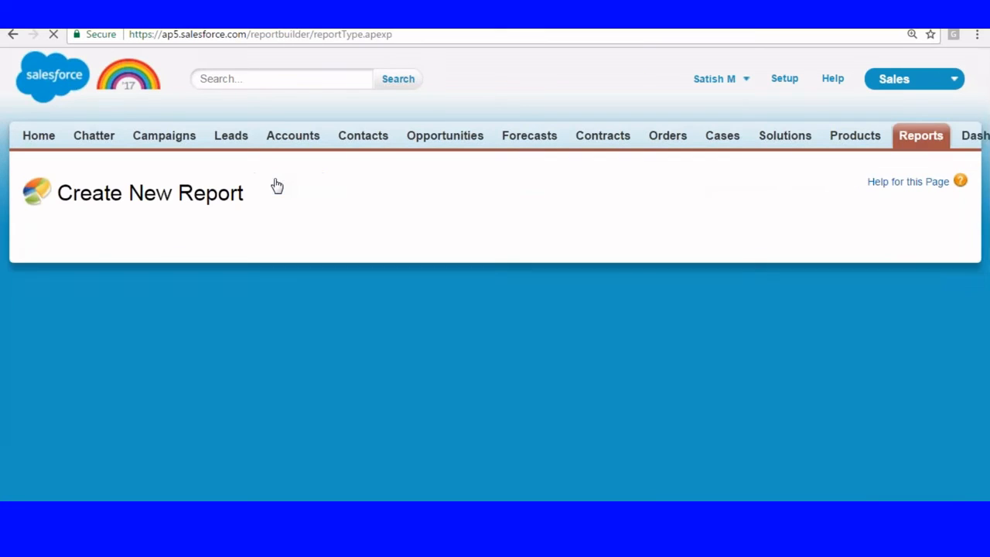
# Step: Choose Customer Report under Other Reports and create the report
pyautogui.scroll(-2, 541, 162)
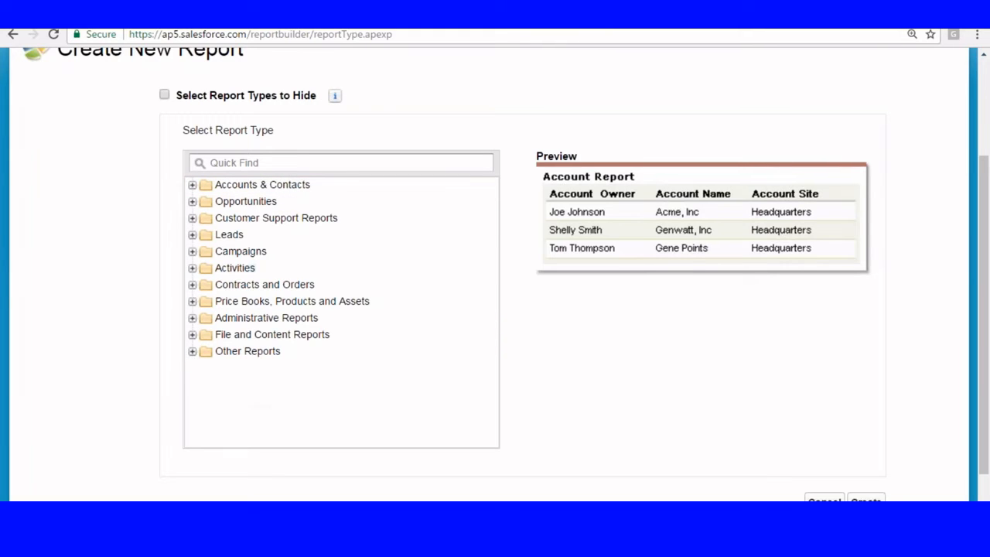
pyautogui.click(194, 352)
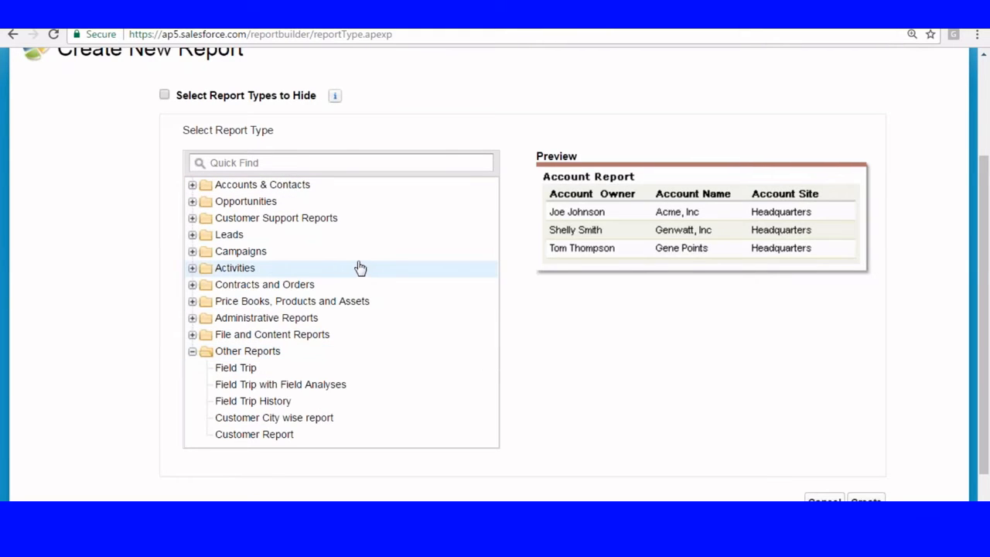
pyautogui.scroll(-1, 340, 310)
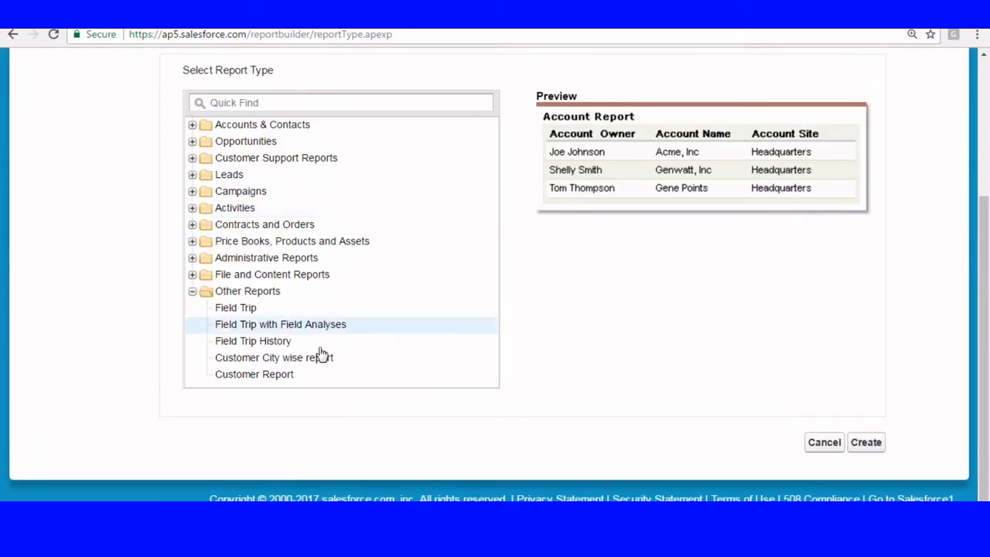
pyautogui.click(253, 376)
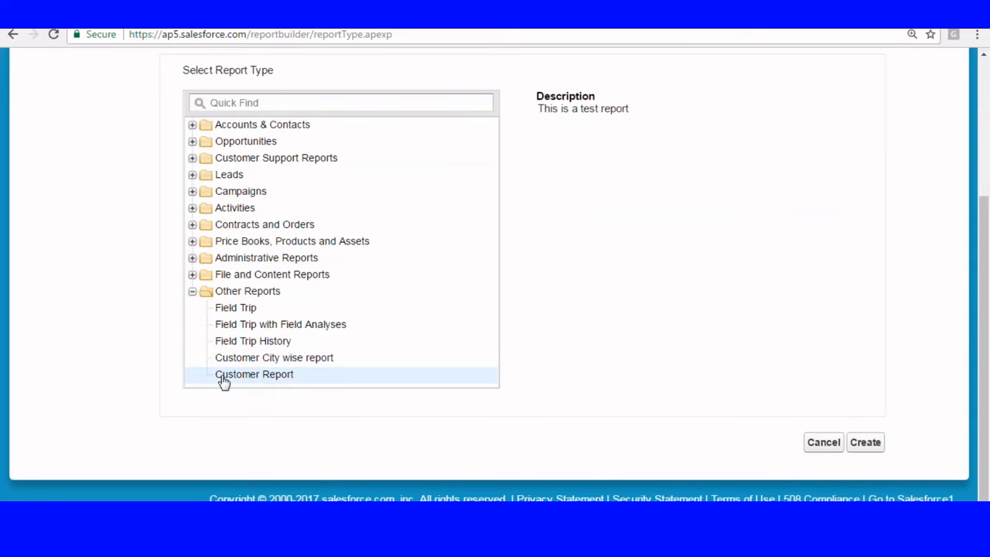
pyautogui.click(863, 444)
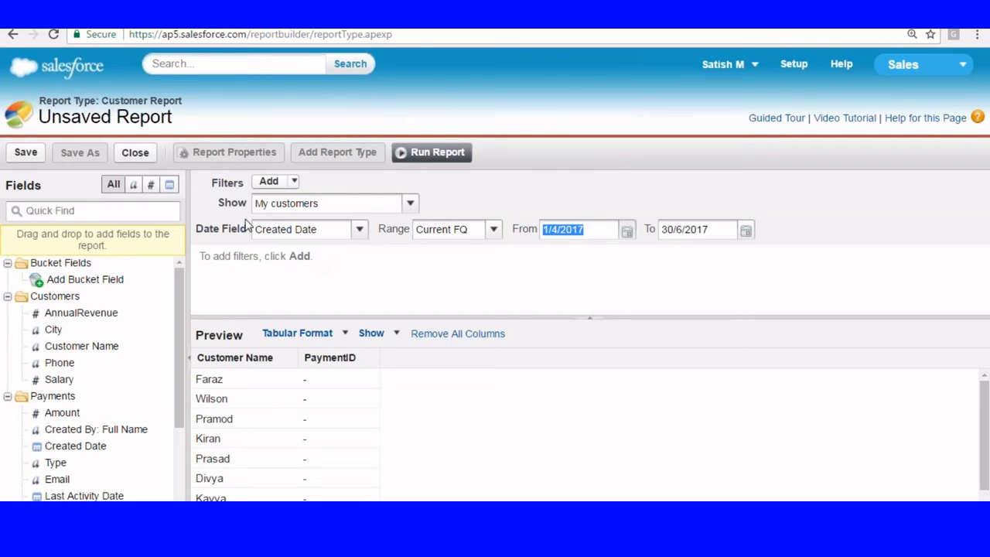
# Step: Show All customers with Created Date as the date filter, then collapse the filters
pyautogui.click(409, 203)
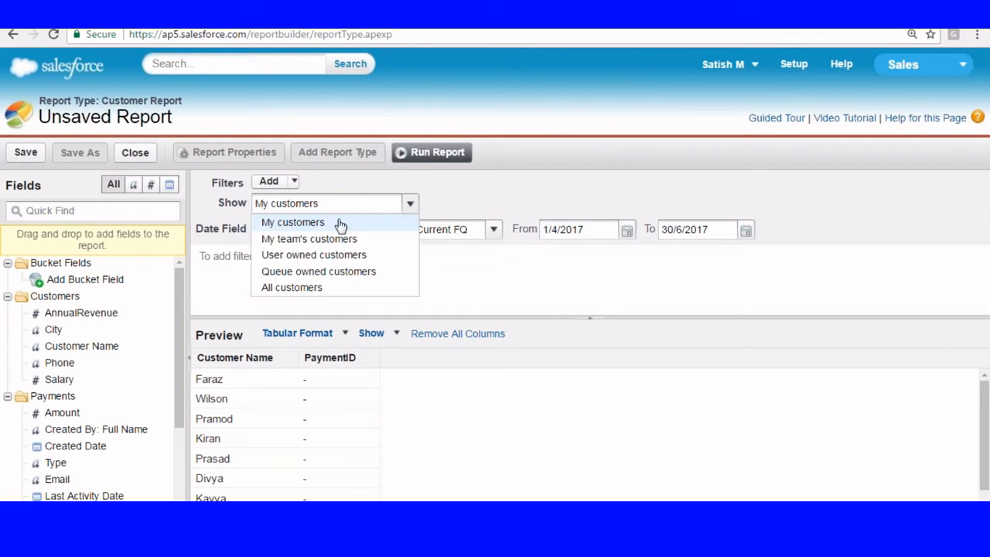
pyautogui.click(292, 285)
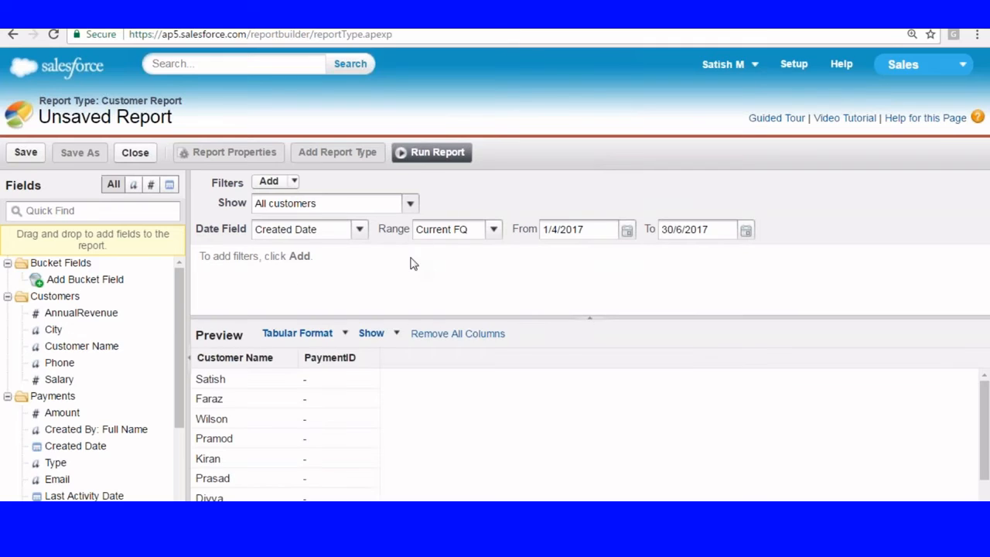
pyautogui.click(359, 229)
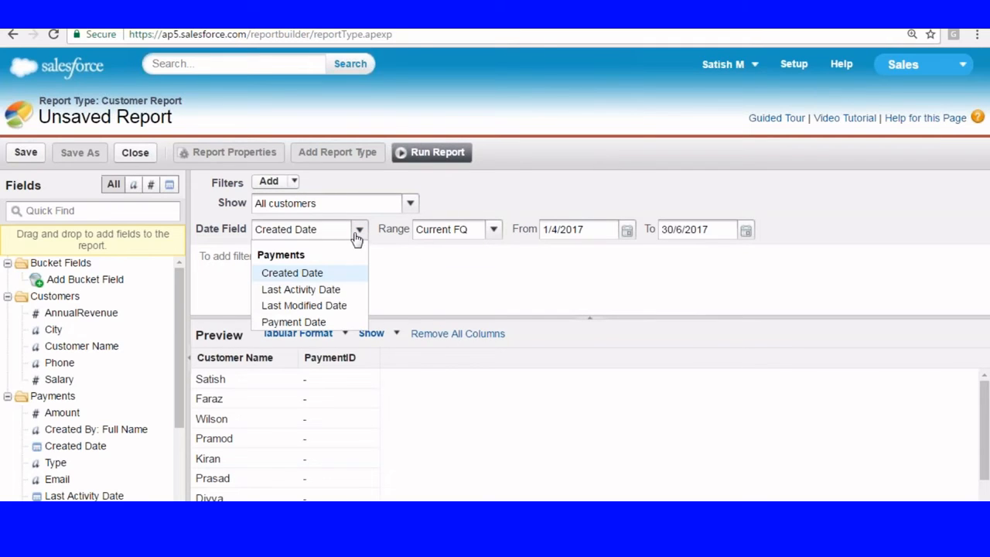
pyautogui.click(292, 272)
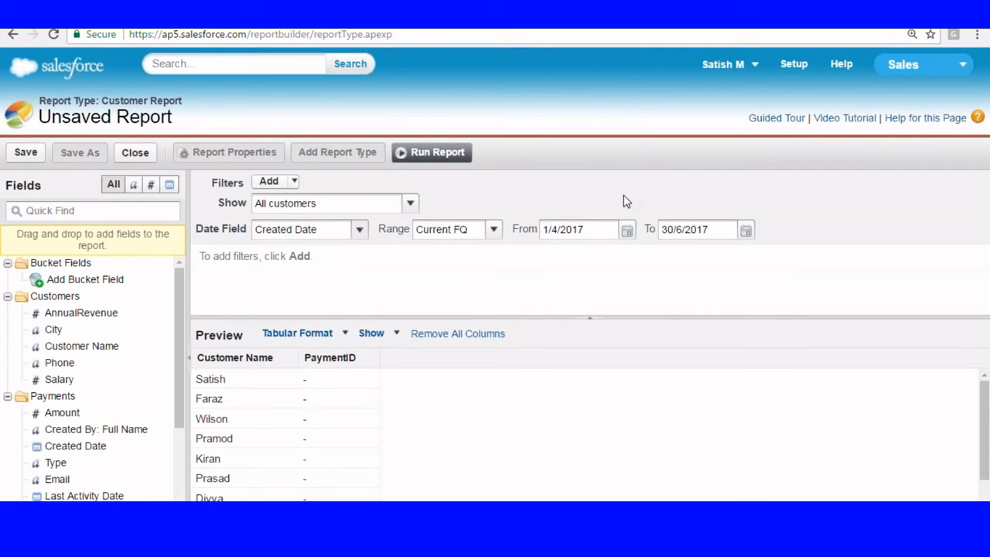
pyautogui.click(587, 317)
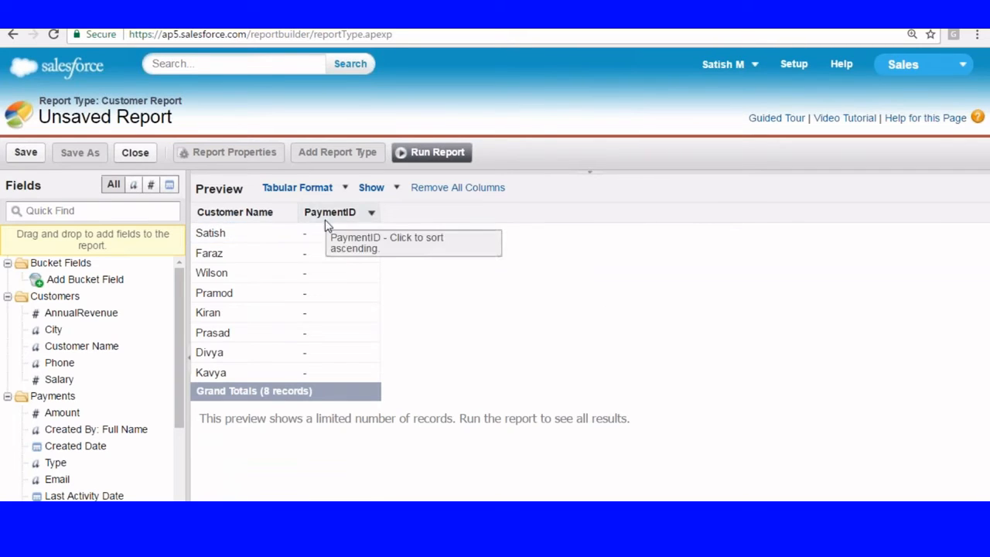
# Step: Add the City and Salary columns and remove the PaymentID and Phone columns
pyautogui.moveTo(99, 347); pyautogui.dragTo(297, 220)
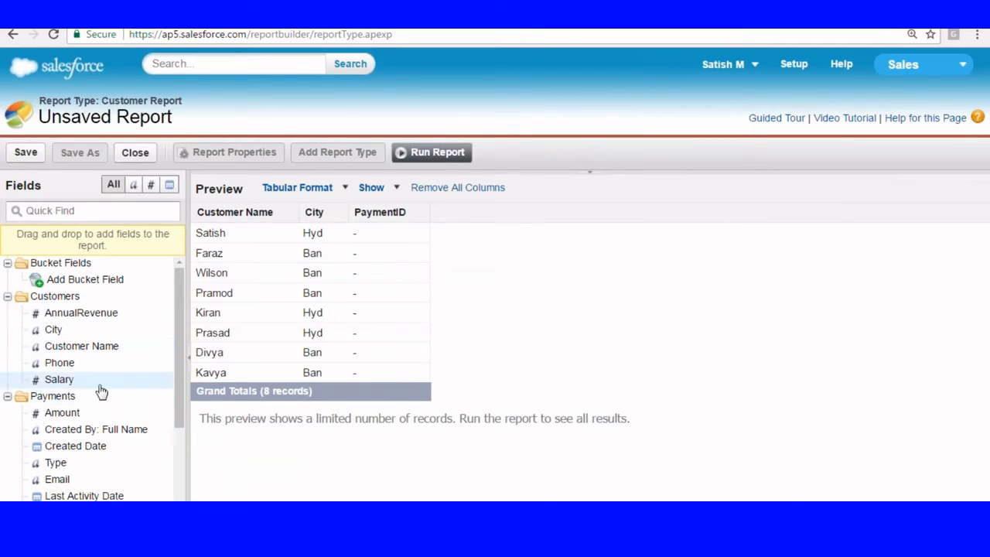
pyautogui.moveTo(62, 380); pyautogui.dragTo(360, 214)
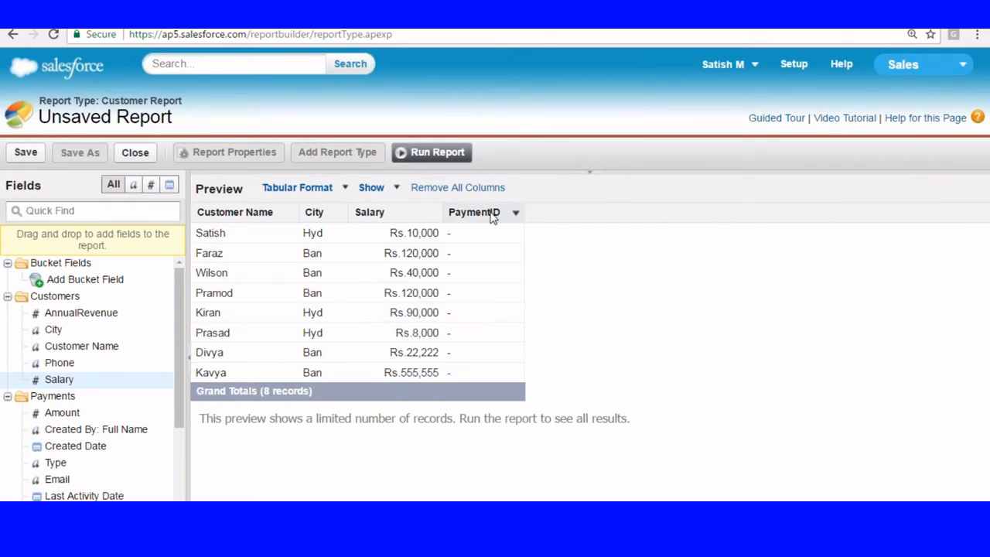
pyautogui.click(516, 212)
pyautogui.moveTo(474, 212); pyautogui.dragTo(75, 450)
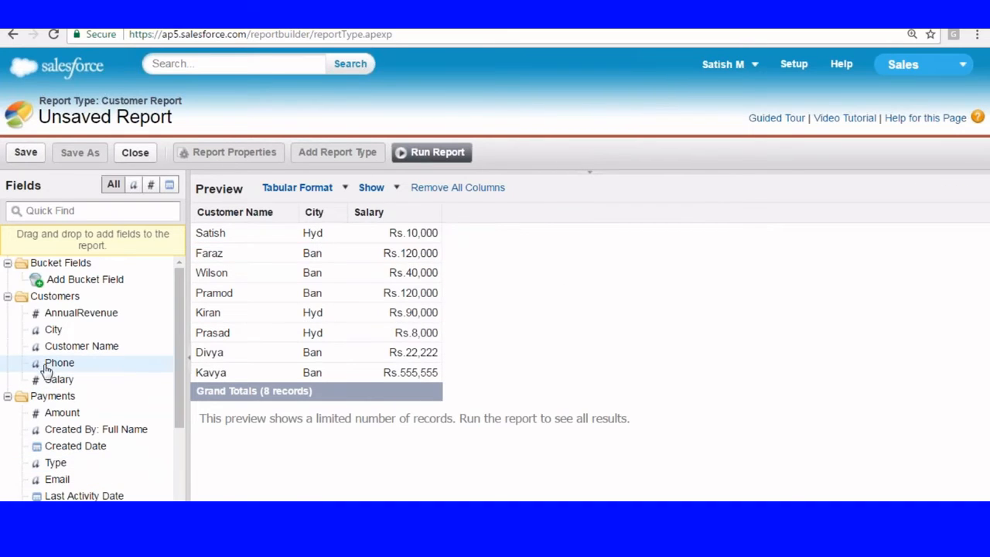
pyautogui.moveTo(47, 362); pyautogui.dragTo(431, 214)
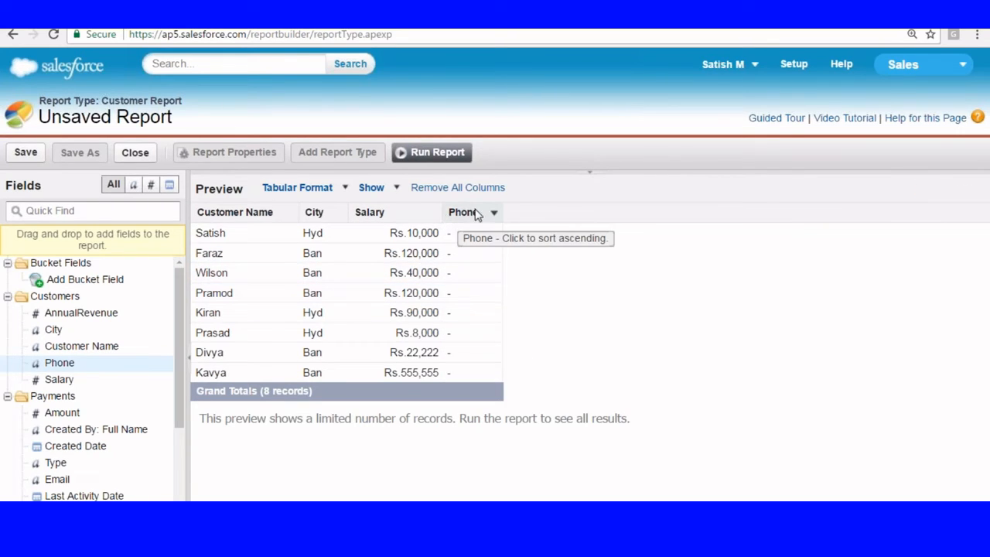
pyautogui.moveTo(475, 215); pyautogui.dragTo(108, 341)
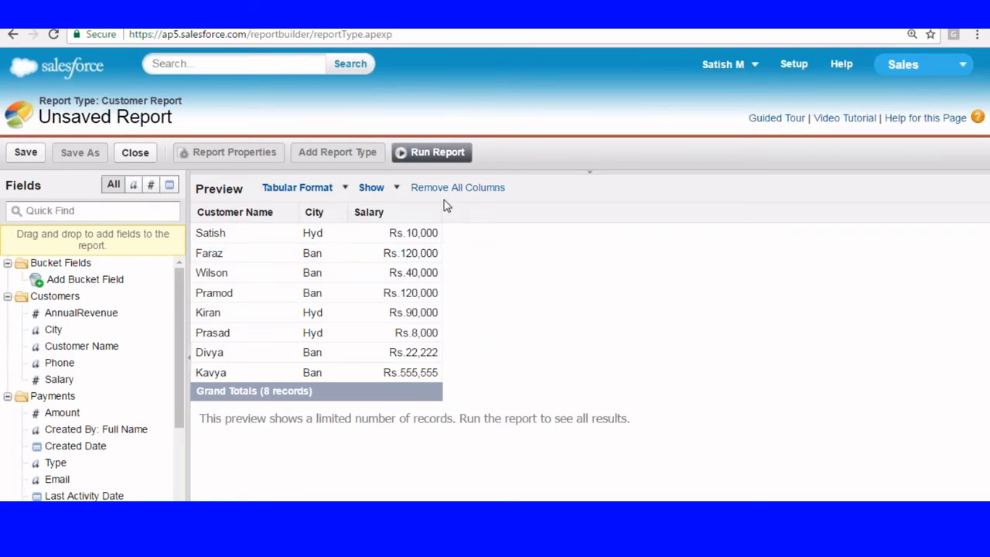
# Step: Sort the report preview by Salary in ascending order
pyautogui.click(395, 191)
pyautogui.click(340, 188)
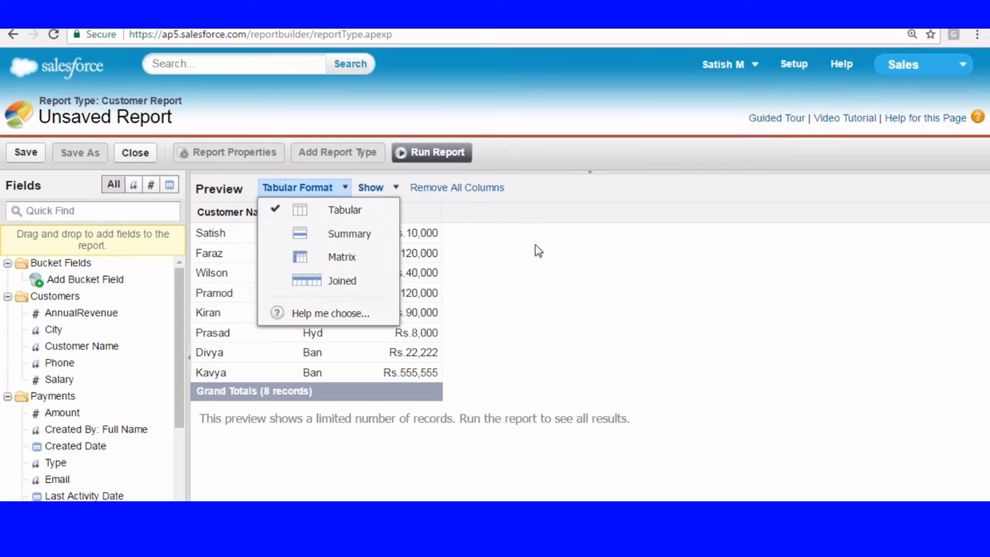
pyautogui.click(433, 212)
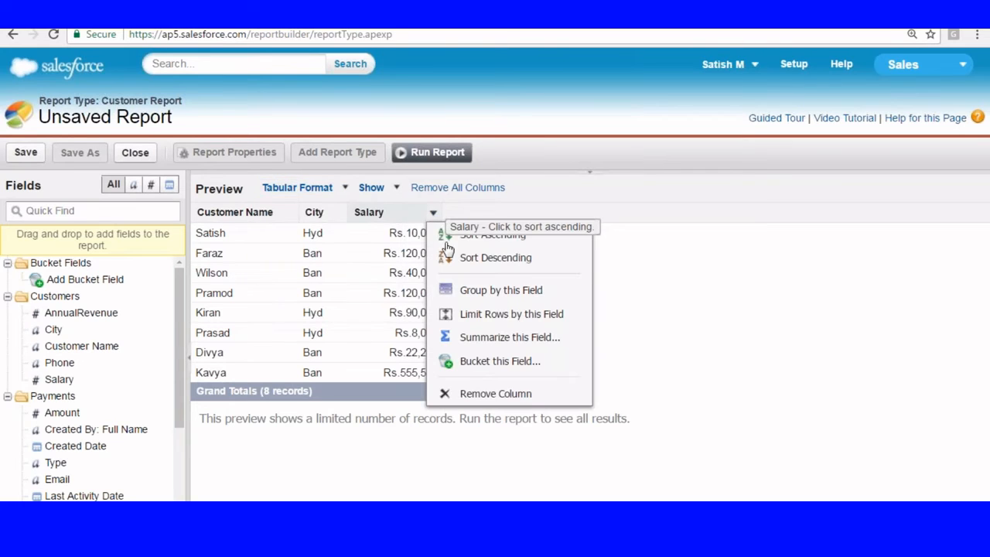
pyautogui.click(493, 238)
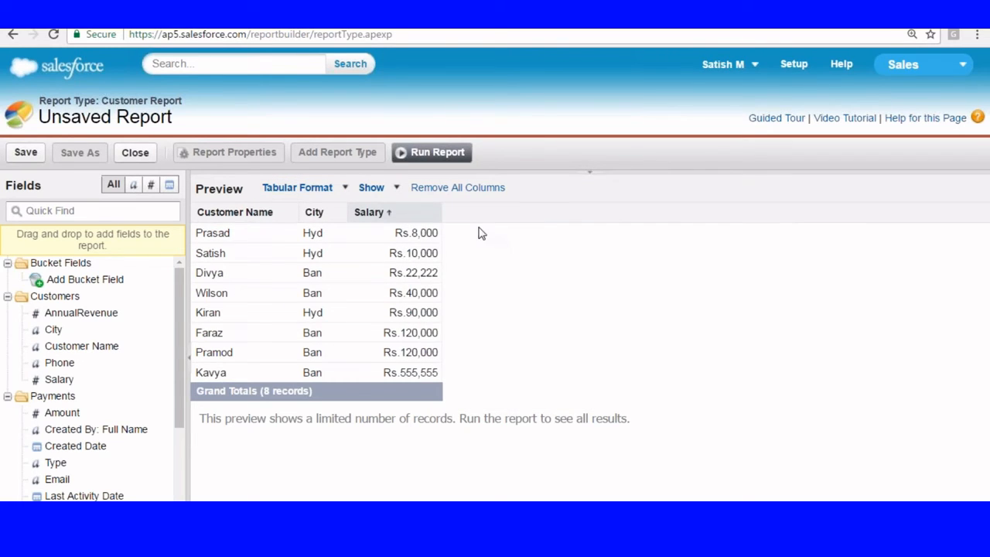
pyautogui.click(433, 212)
pyautogui.click(495, 257)
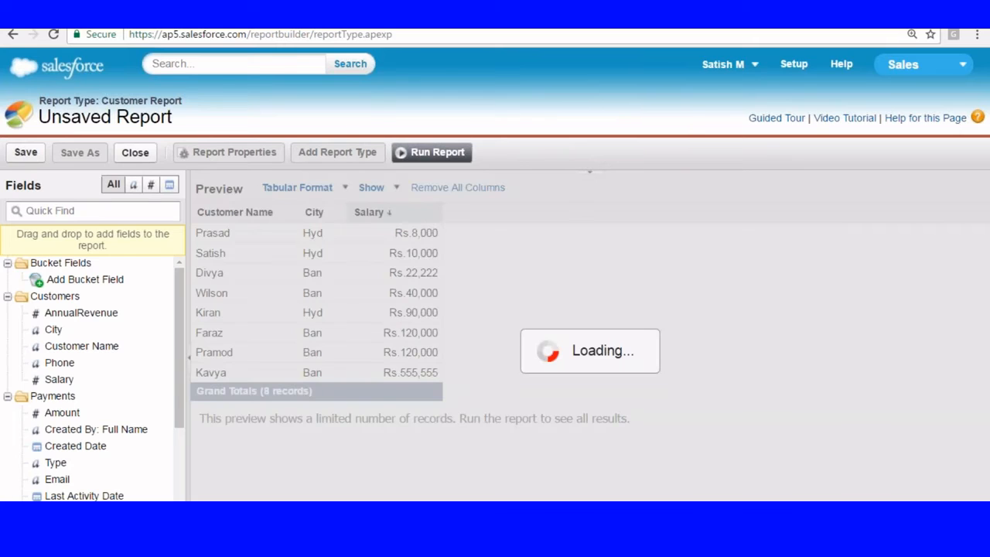
pyautogui.click(434, 216)
pyautogui.click(479, 230)
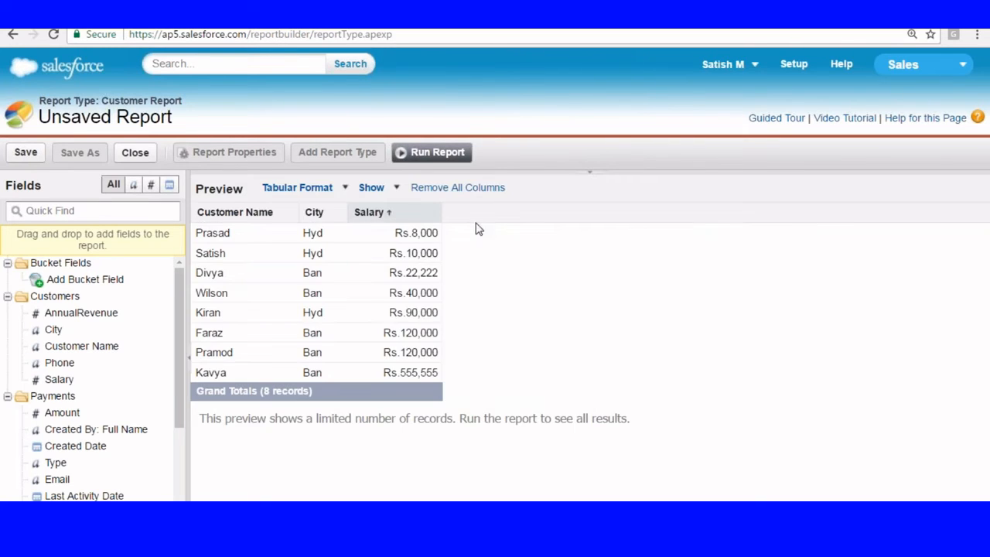
# Step: Summarize Salary with Sum, showing a grand total of Rs.965,777
pyautogui.click(433, 212)
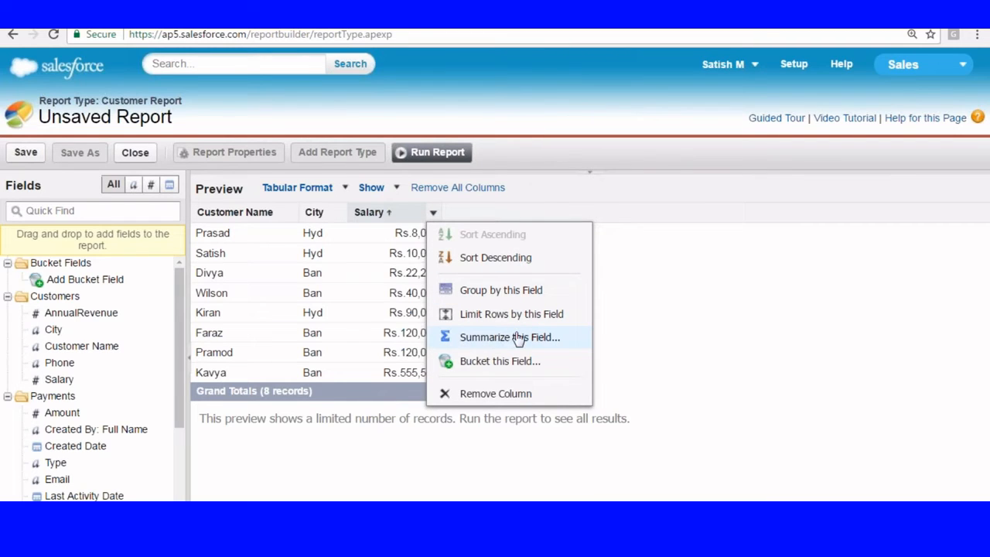
pyautogui.click(490, 342)
pyautogui.click(469, 280)
pyautogui.click(454, 335)
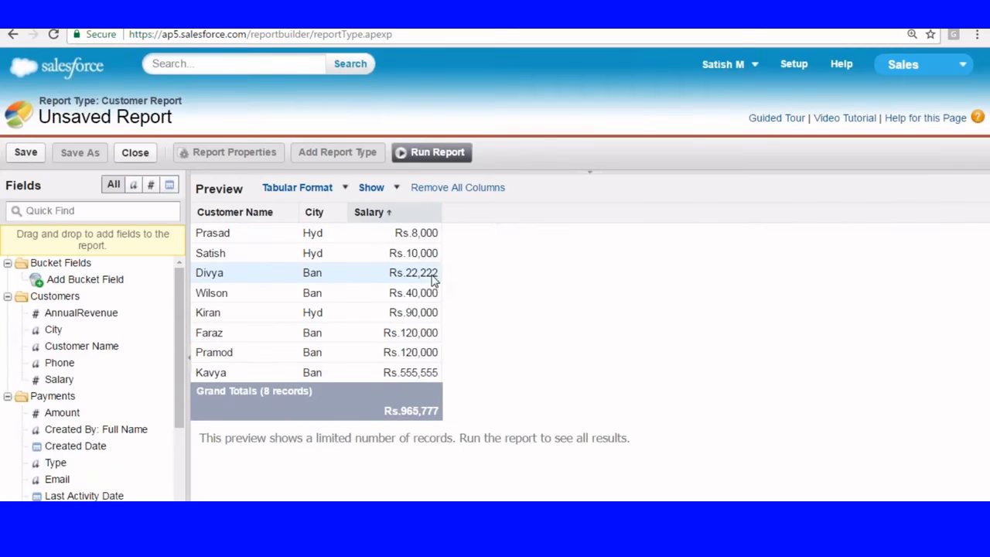
pyautogui.click(433, 215)
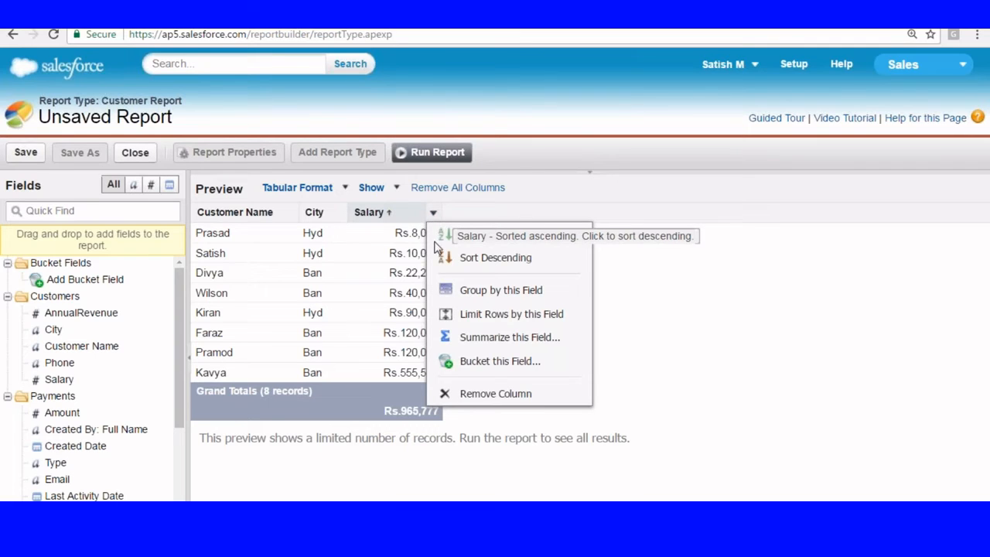
# Step: Start a Grade bucket on Salary with an A Grade range up to 10,000
pyautogui.click(471, 365)
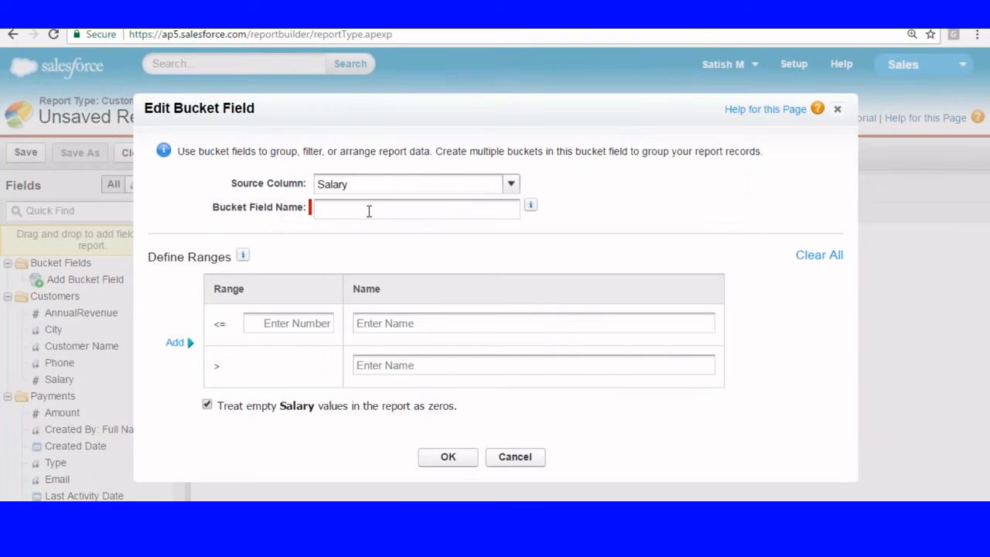
pyautogui.write('Grade')
pyautogui.click(262, 323)
pyautogui.write('1000')
pyautogui.press('BackSpace')
pyautogui.press('BackSpace')
pyautogui.press('BackSpace')
pyautogui.press('BackSpace')
pyautogui.write('20000')
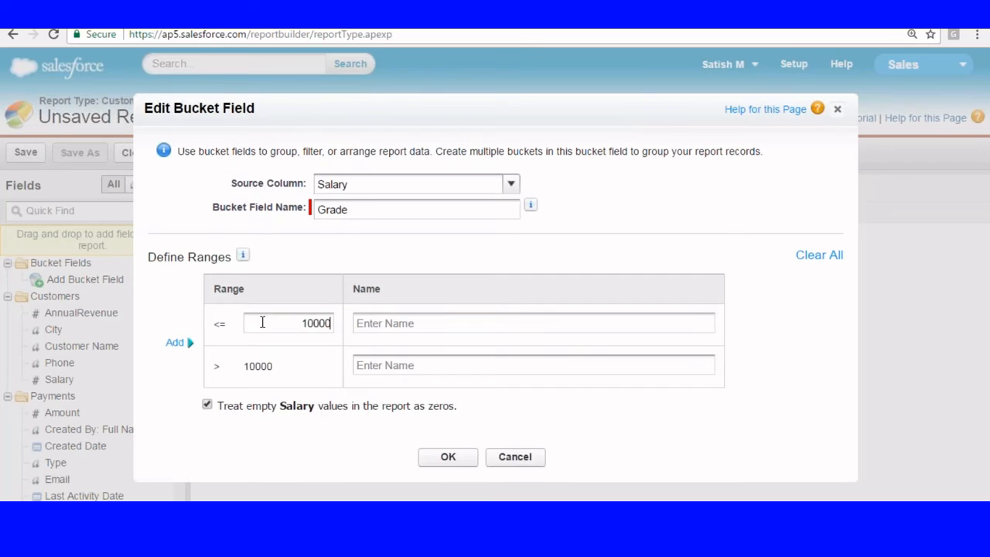
pyautogui.press('Tab')
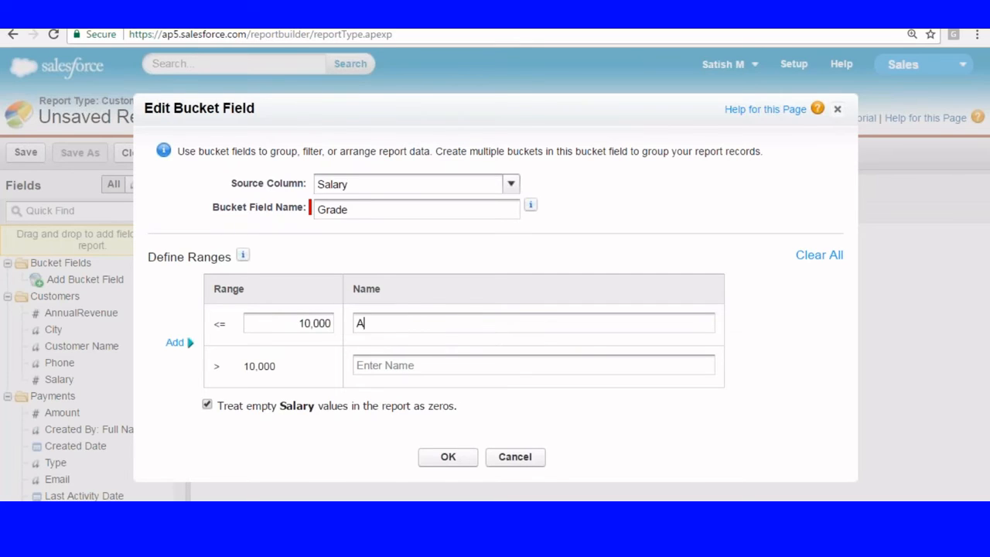
pyautogui.write('A Grade')
# Step: Add B Grade up to 50,000 and C Grade above it, then save the bucket
pyautogui.click(177, 343)
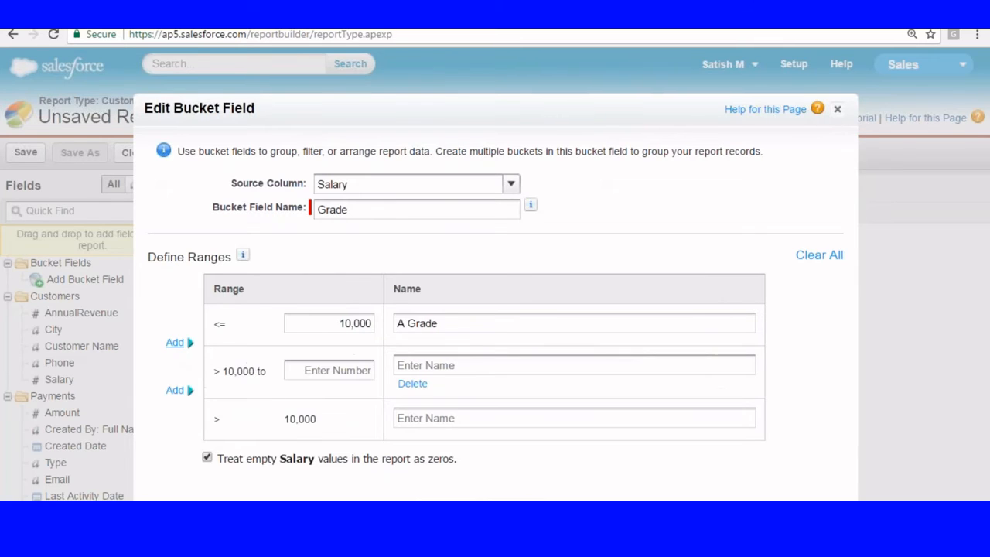
pyautogui.click(307, 371)
pyautogui.write('50000')
pyautogui.press('Tab')
pyautogui.write('B')
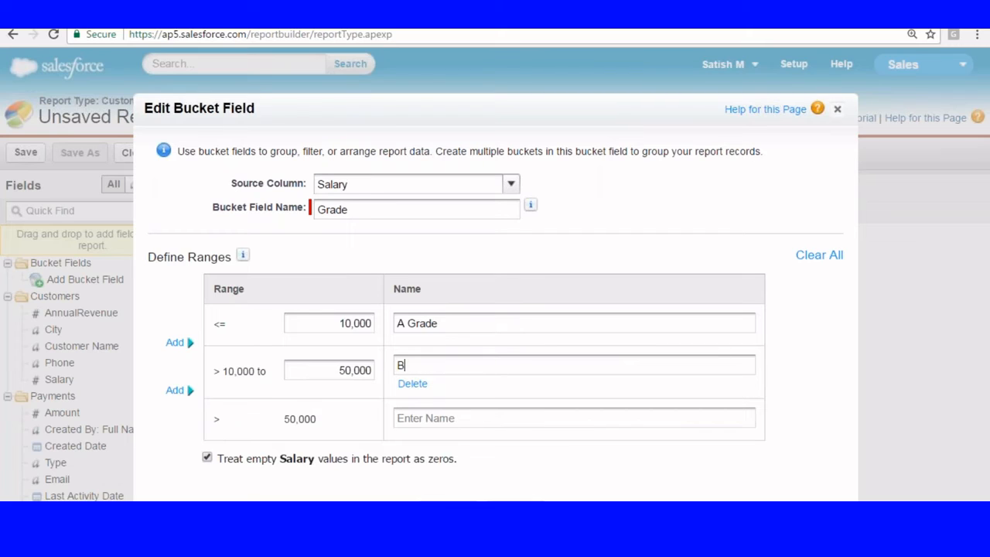
pyautogui.write(' Grade')
pyautogui.click(433, 417)
pyautogui.write('C Grade')
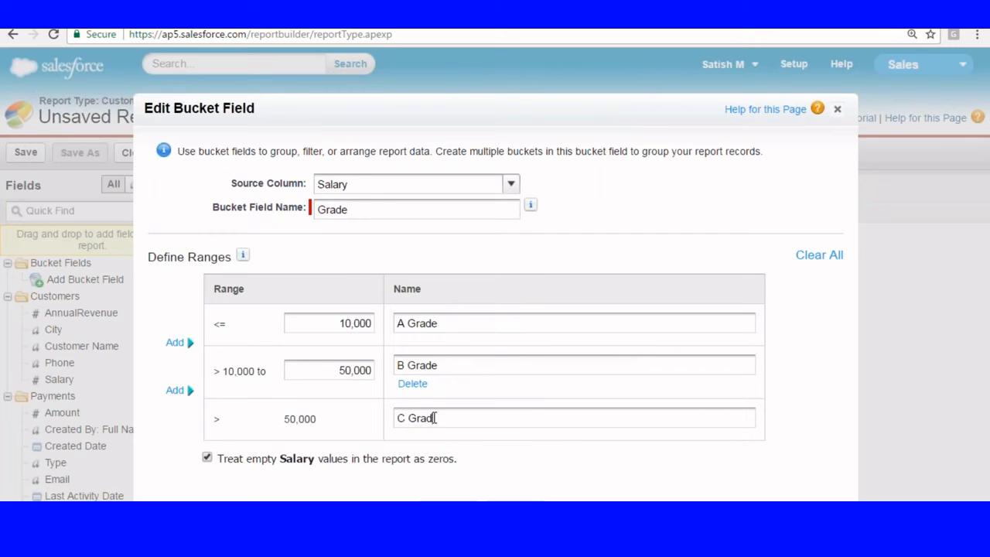
pyautogui.click(448, 508)
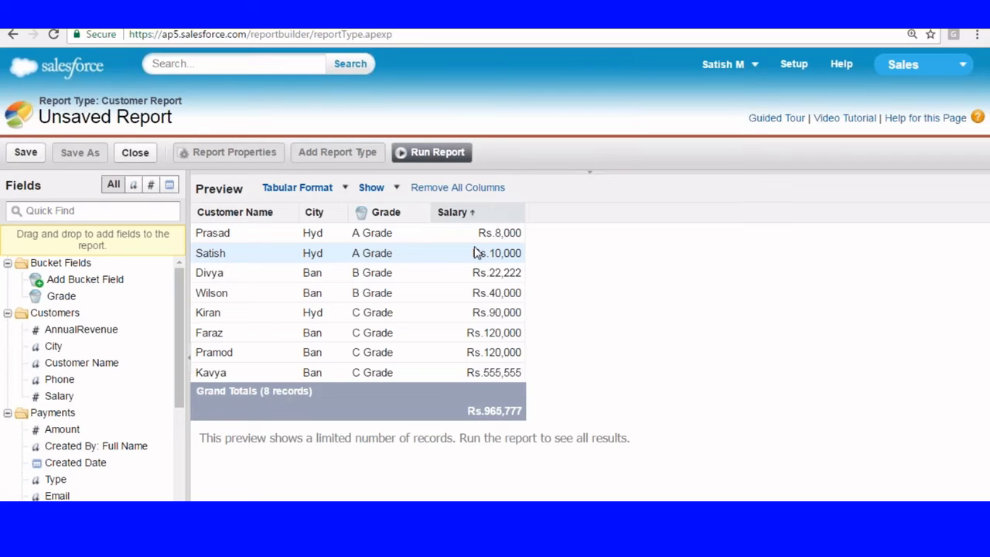
# Step: Delete the existing Grade bucket column from the report
pyautogui.click(421, 212)
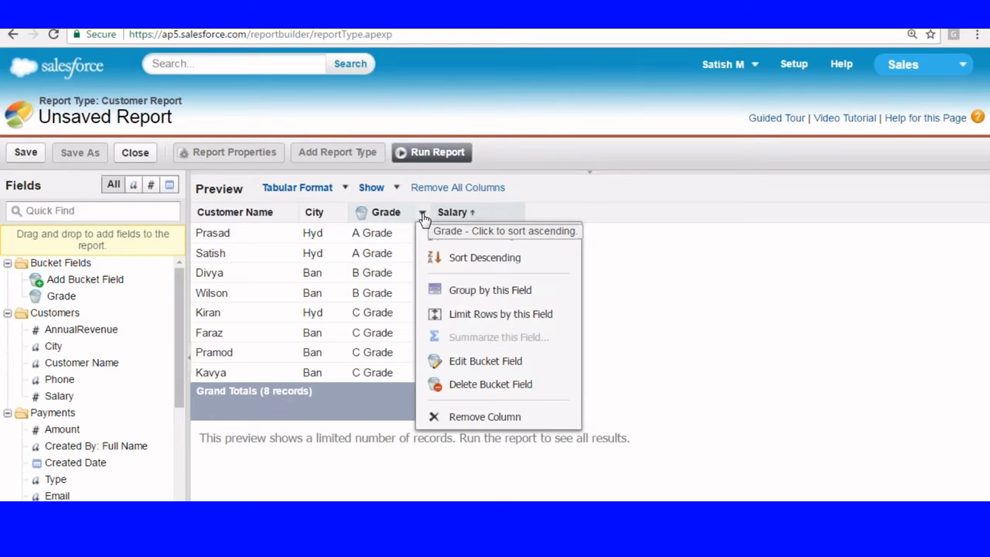
pyautogui.click(450, 383)
pyautogui.click(446, 317)
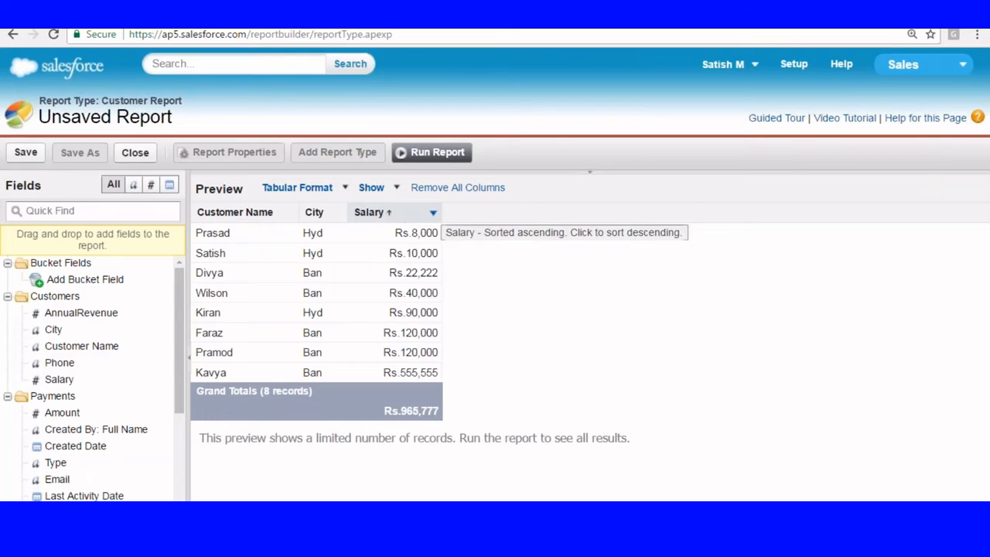
# Step: Bucket the Salary field as 'Salary Grade' with A Grade up to 10,000
pyautogui.click(433, 213)
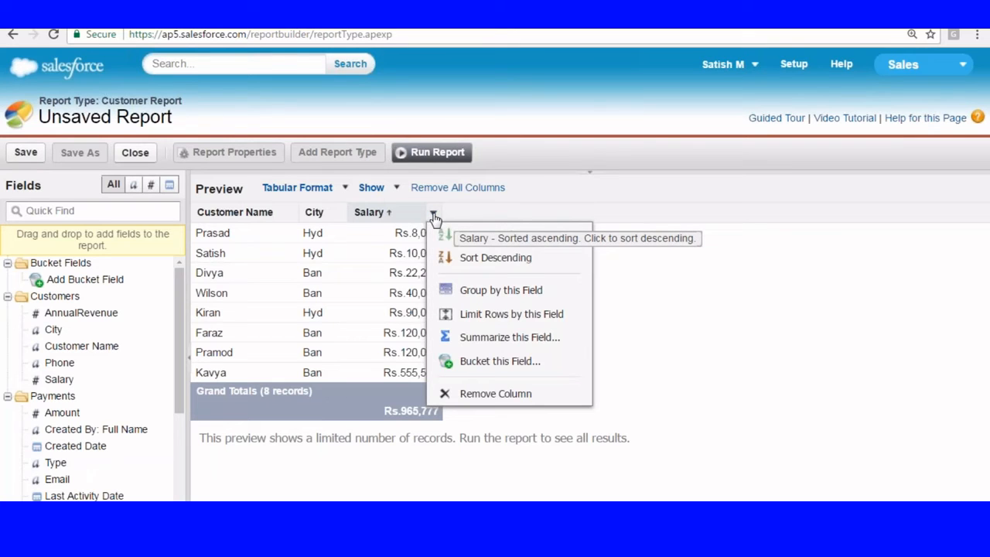
pyautogui.click(473, 363)
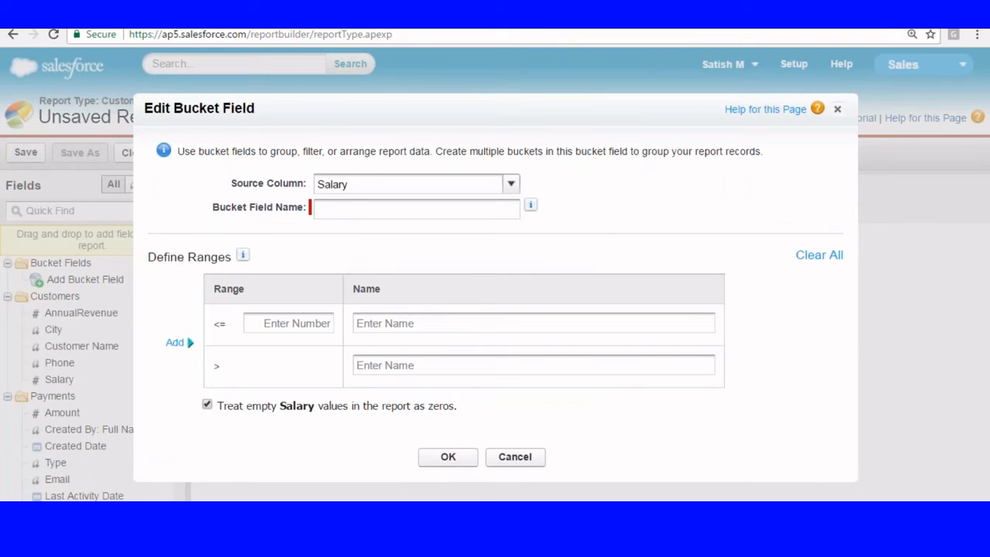
pyautogui.write('E')
pyautogui.press('BackSpace')
pyautogui.write('Customer G')
pyautogui.press('BackSpace')
pyautogui.press('BackSpace')
pyautogui.press('BackSpace')
pyautogui.press('BackSpace')
pyautogui.press('BackSpace')
pyautogui.press('BackSpace')
pyautogui.press('BackSpace')
pyautogui.press('BackSpace')
pyautogui.press('BackSpace')
pyautogui.press('BackSpace')
pyautogui.write('Salary Grade')
pyautogui.click(290, 323)
pyautogui.write('10000')
pyautogui.click(359, 323)
pyautogui.write('A Grade')
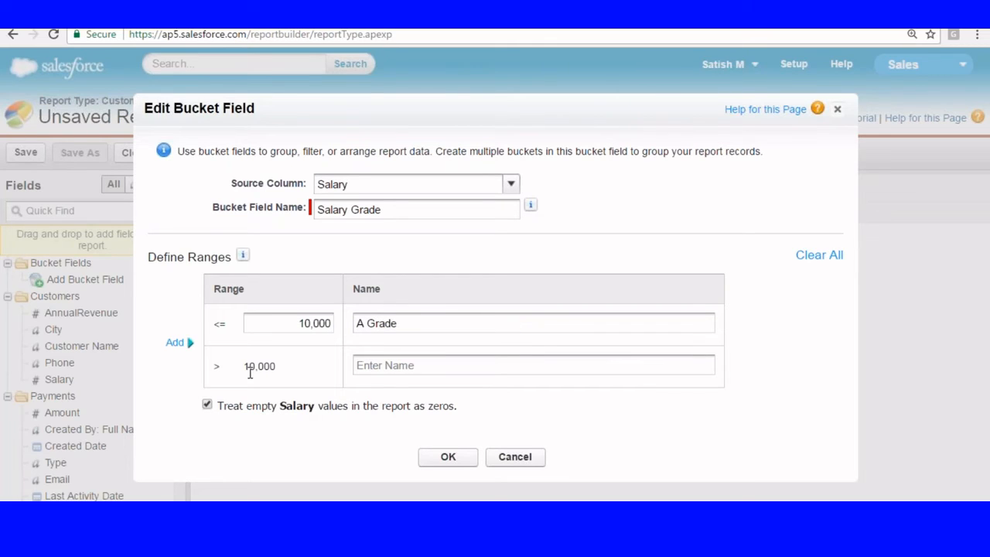
# Step: Add B Grade up to 20,000 and C Grade above, then save the bucket
pyautogui.click(174, 344)
pyautogui.click(319, 367)
pyautogui.write('200000')
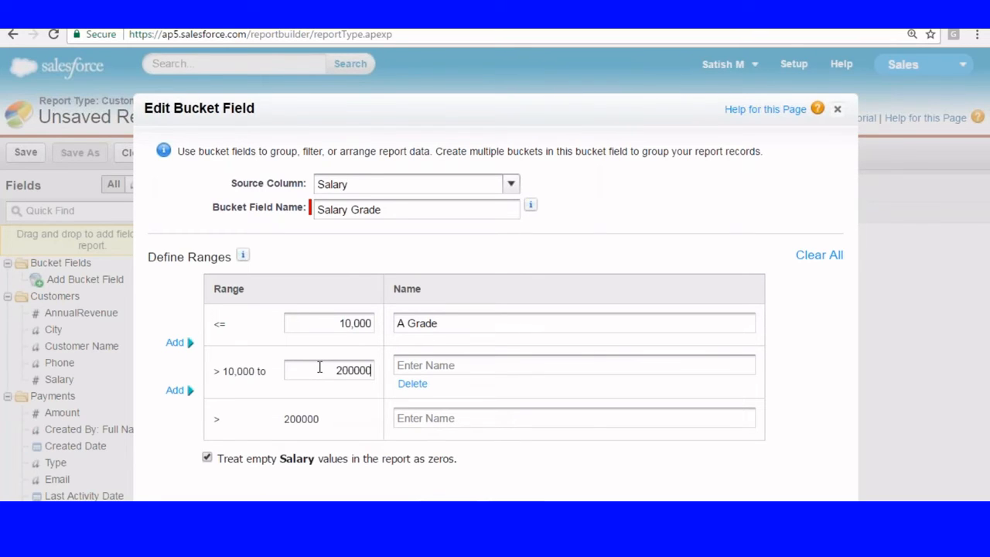
pyautogui.press('BackSpace')
pyautogui.click(424, 370)
pyautogui.write('B Gradee')
pyautogui.click(405, 417)
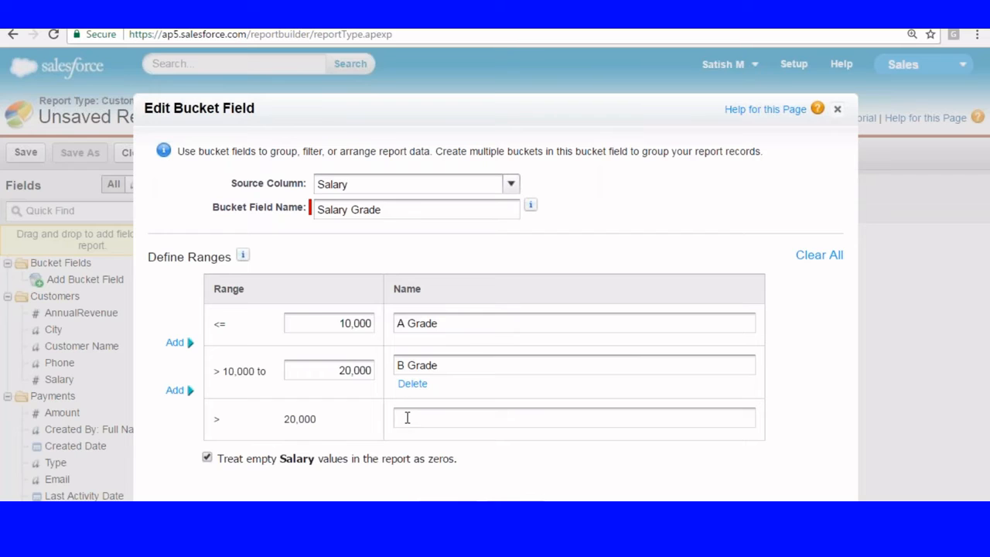
pyautogui.write('C Grade')
pyautogui.click(444, 509)
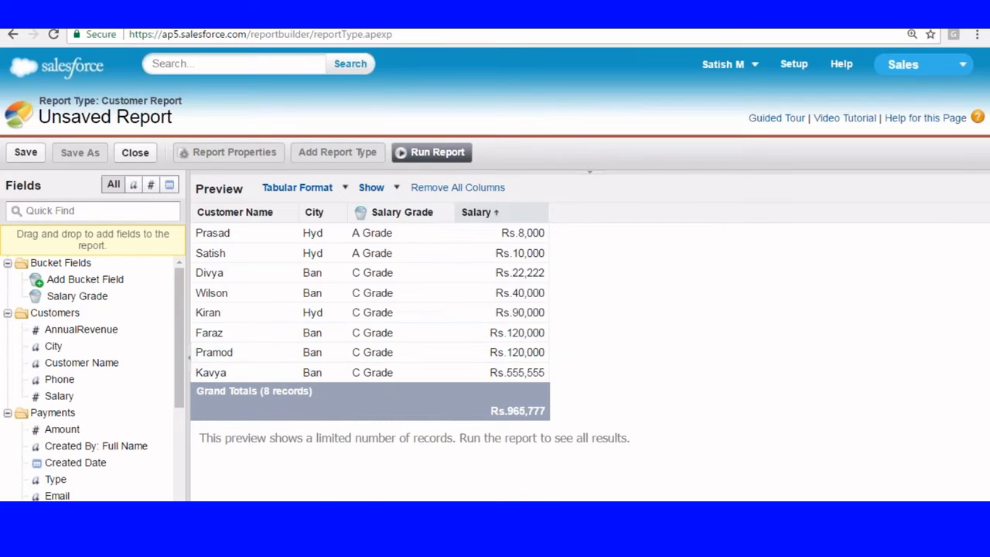
pyautogui.click(567, 171)
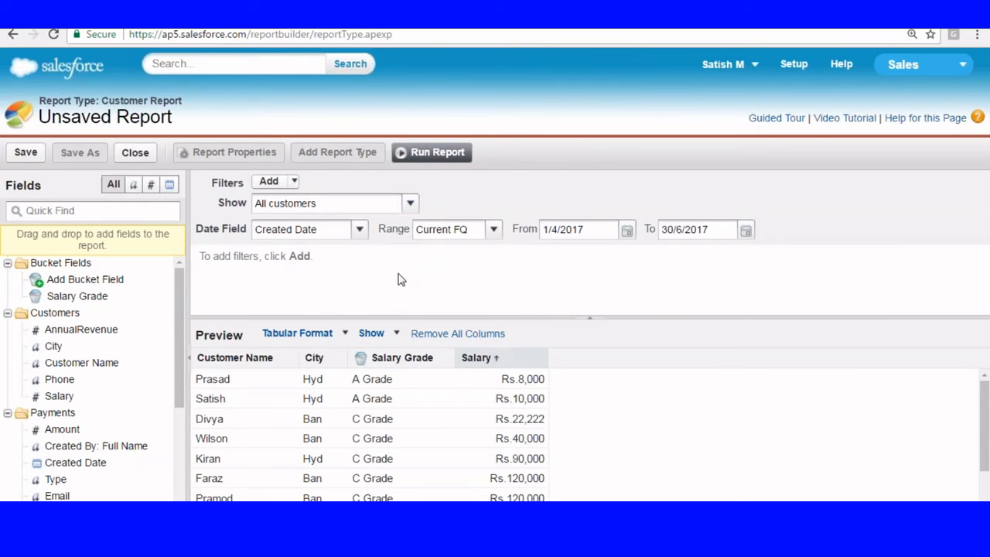
# Step: Add a City equals Hyd field filter, narrowing the preview to three records
pyautogui.scroll(-2, 646, 375)
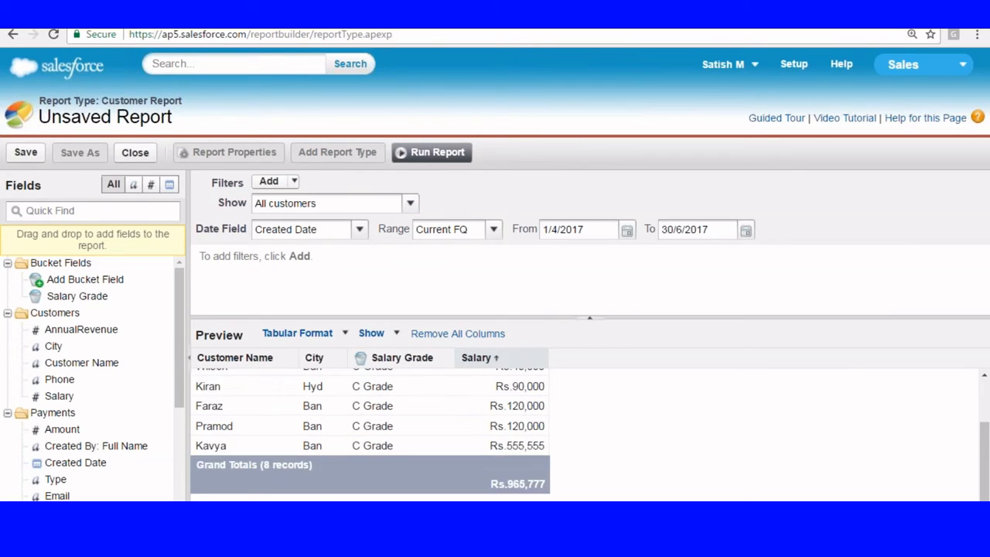
pyautogui.click(293, 181)
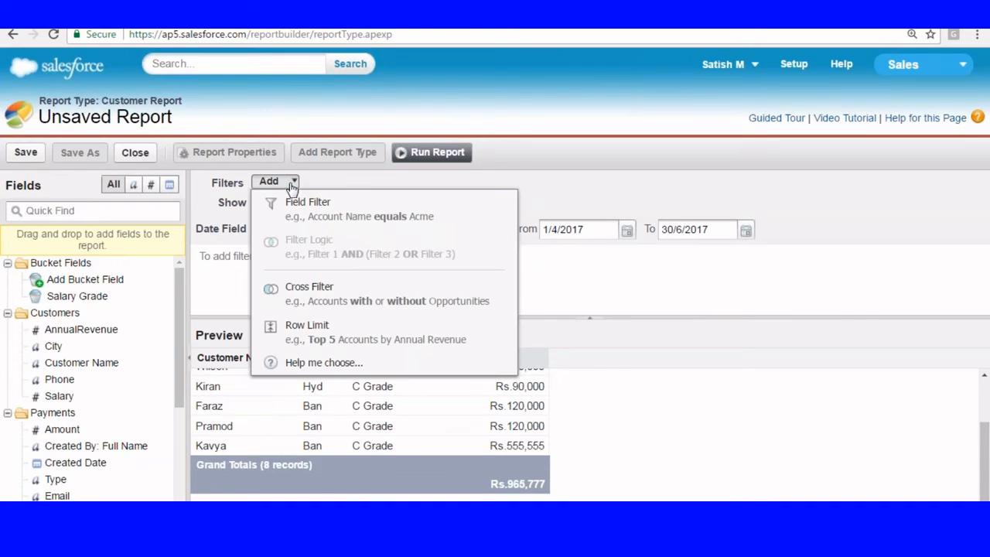
pyautogui.click(287, 200)
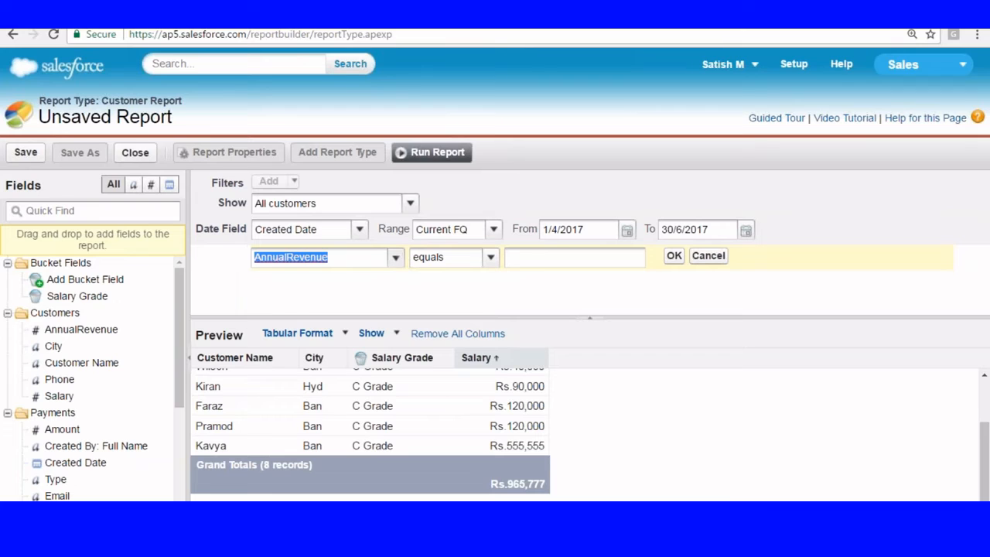
pyautogui.click(395, 257)
pyautogui.click(271, 318)
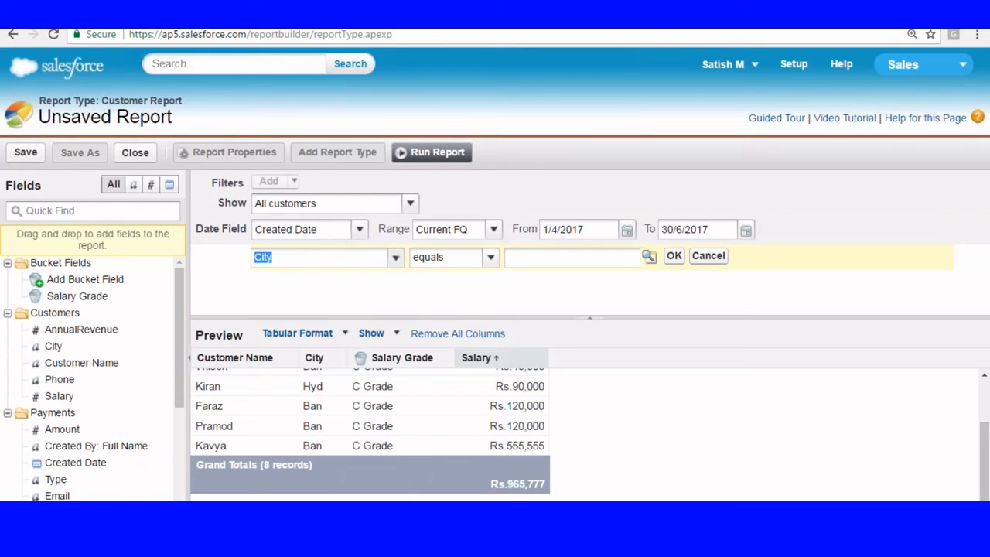
pyautogui.click(649, 256)
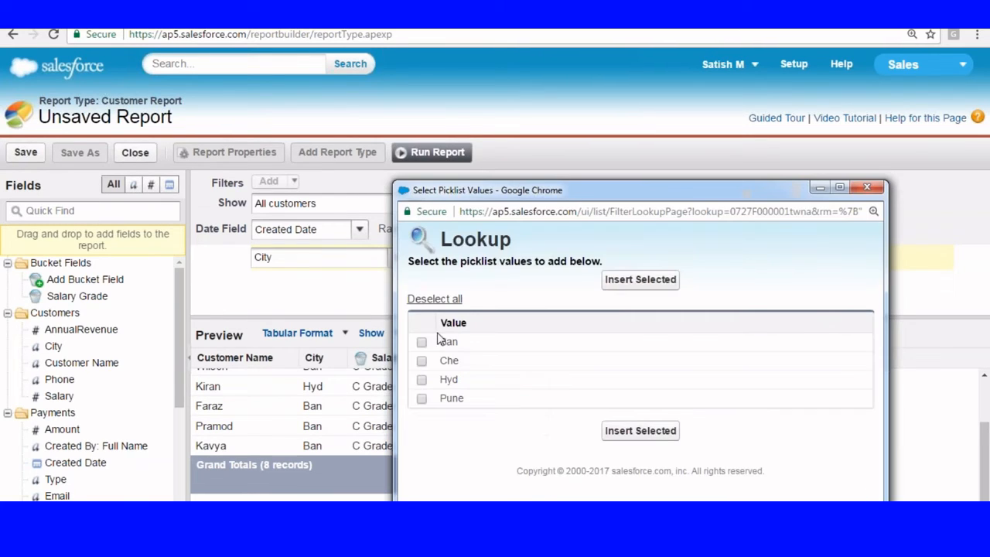
pyautogui.click(421, 380)
pyautogui.click(641, 429)
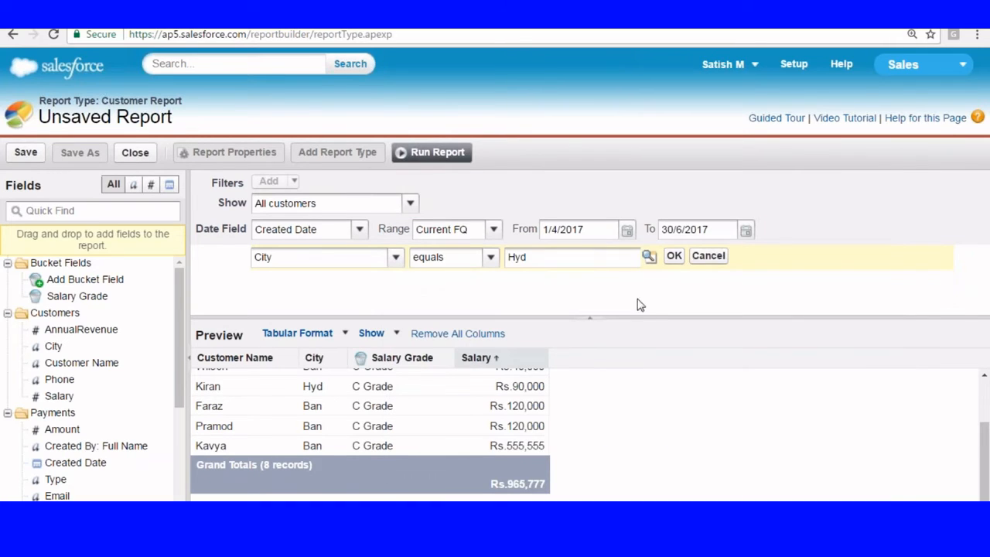
pyautogui.click(673, 256)
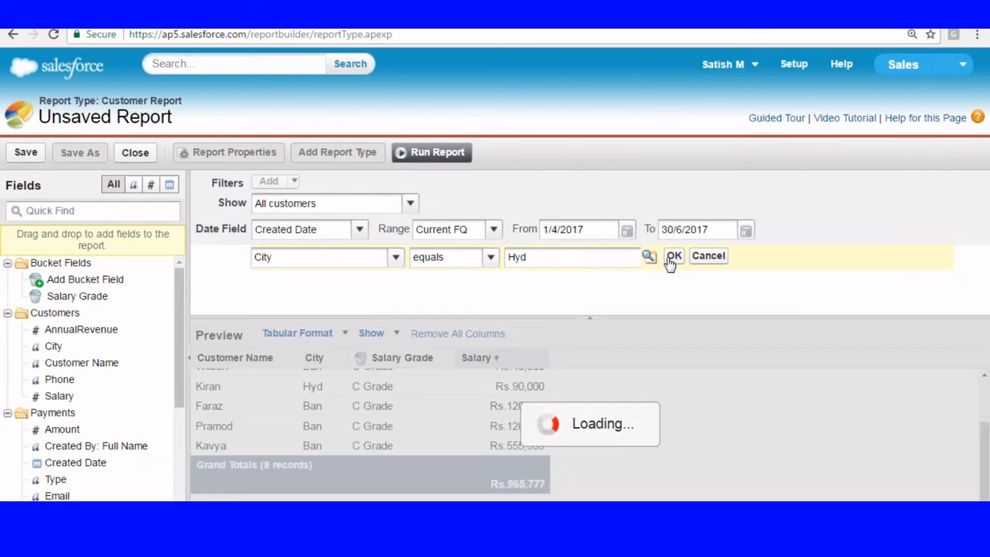
pyautogui.click(589, 317)
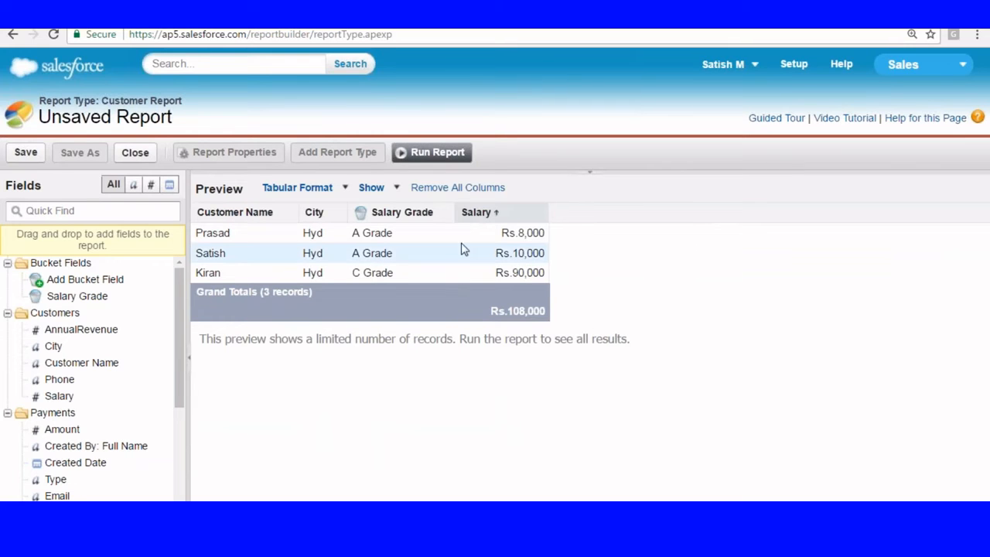
pyautogui.click(591, 186)
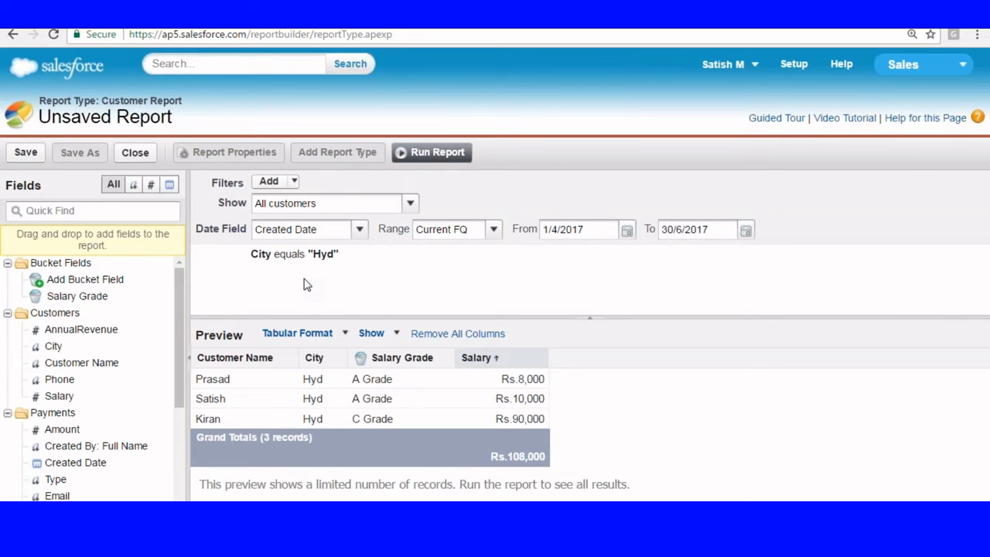
# Step: Run the report, download its Printable View, and open the downloaded file
pyautogui.click(430, 154)
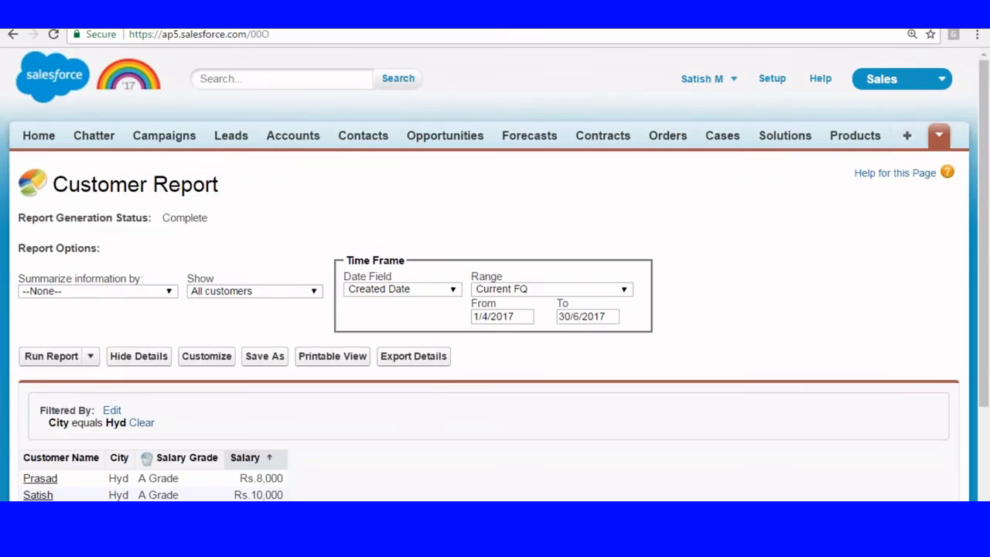
pyautogui.scroll(-2, 433, 176)
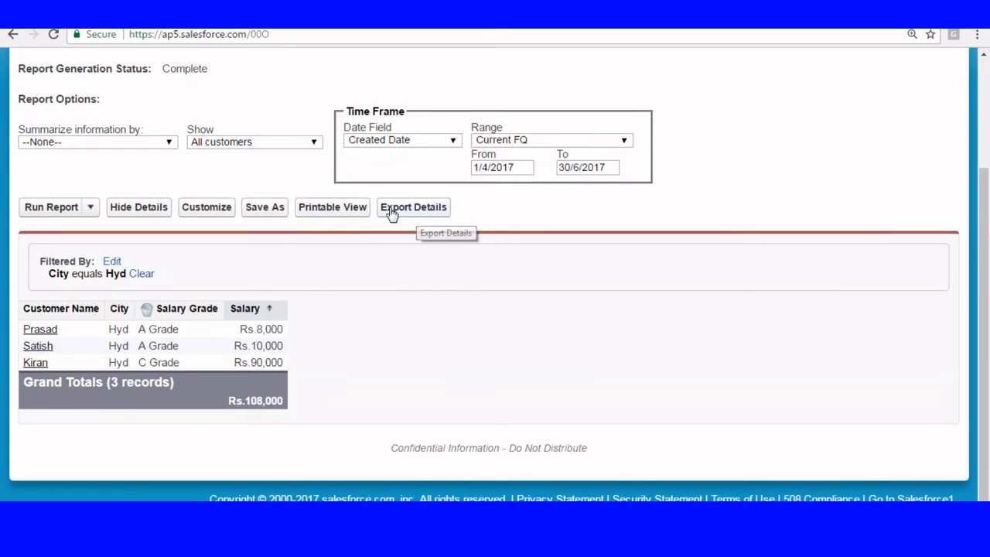
pyautogui.click(322, 211)
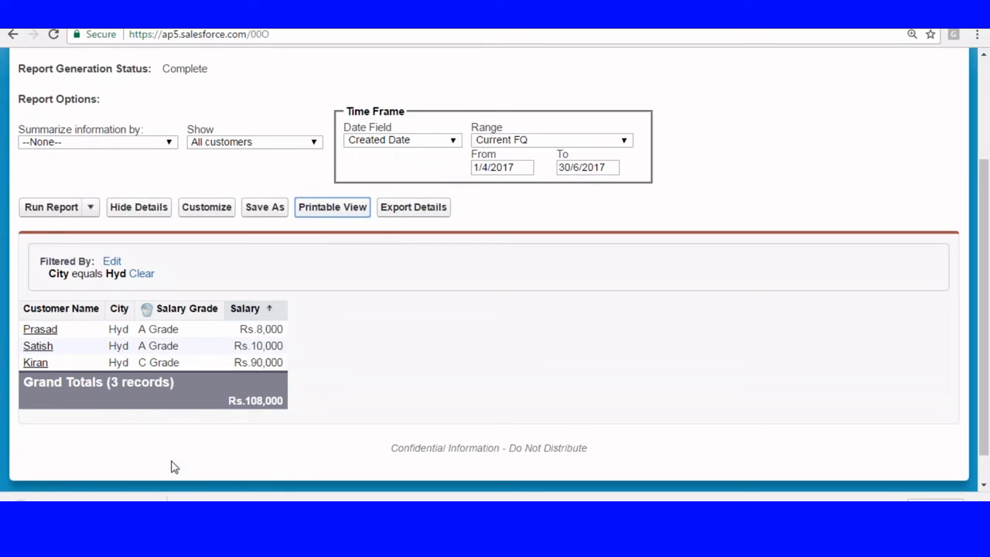
pyautogui.click(152, 509)
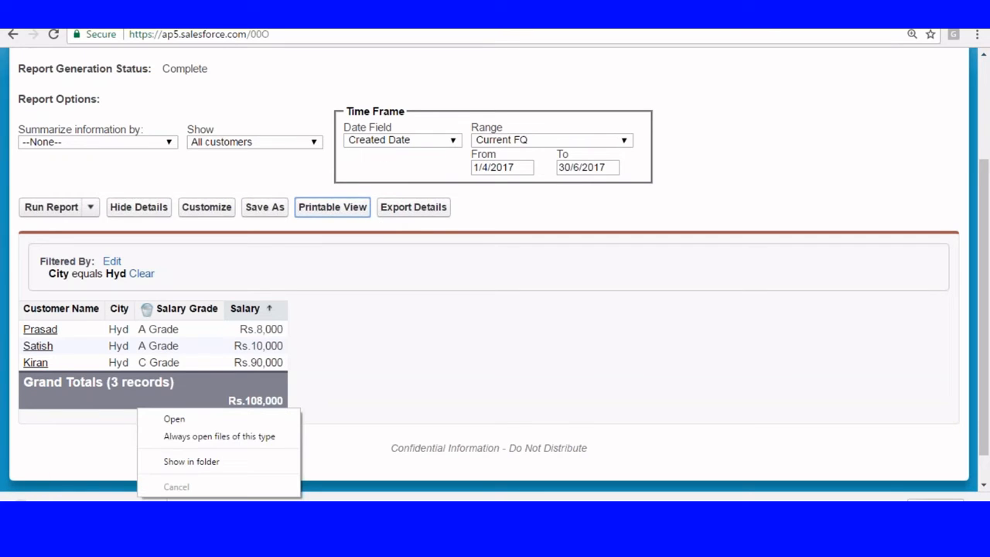
pyautogui.click(179, 421)
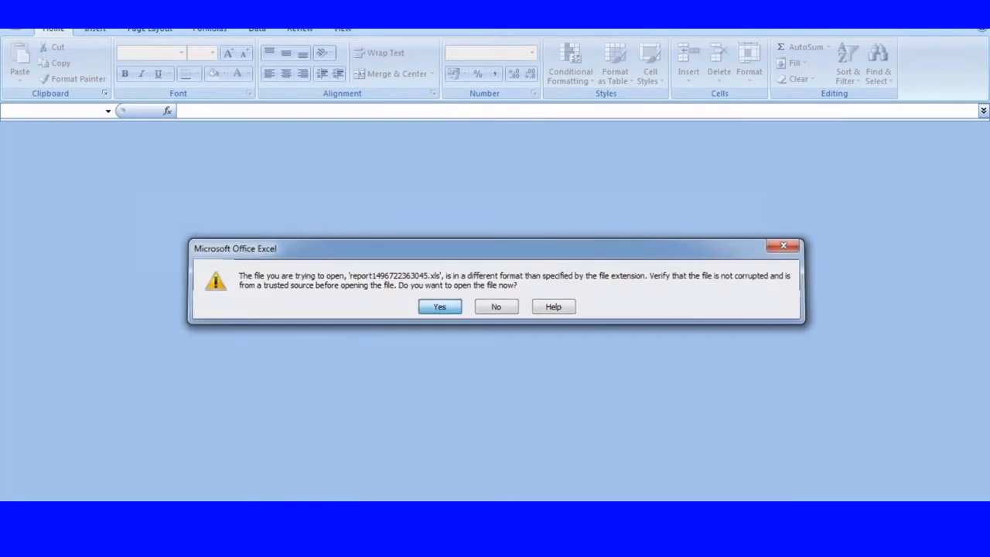
# Step: Accept the format warning to view the three Hyd rows in Excel
pyautogui.click(444, 303)
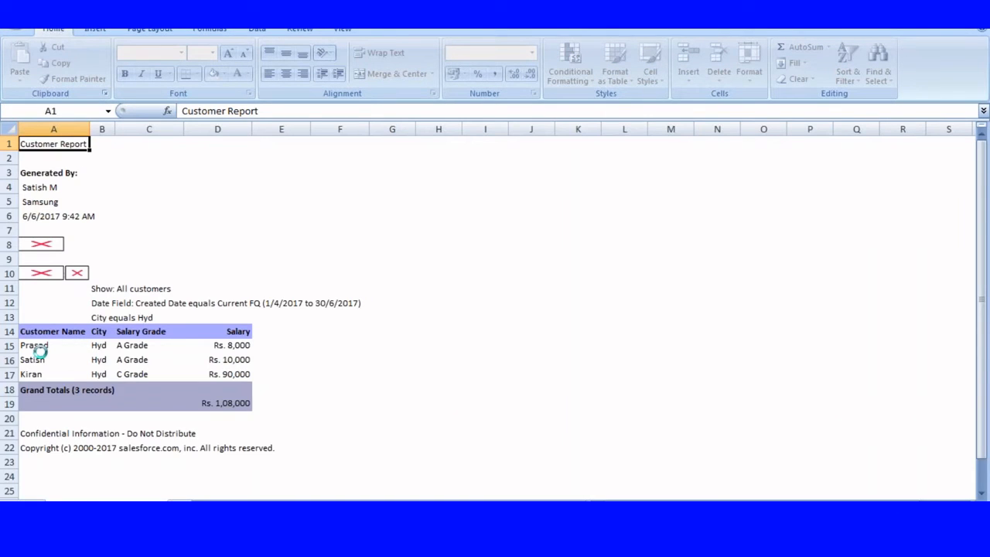
pyautogui.scroll(-2, 170, 394)
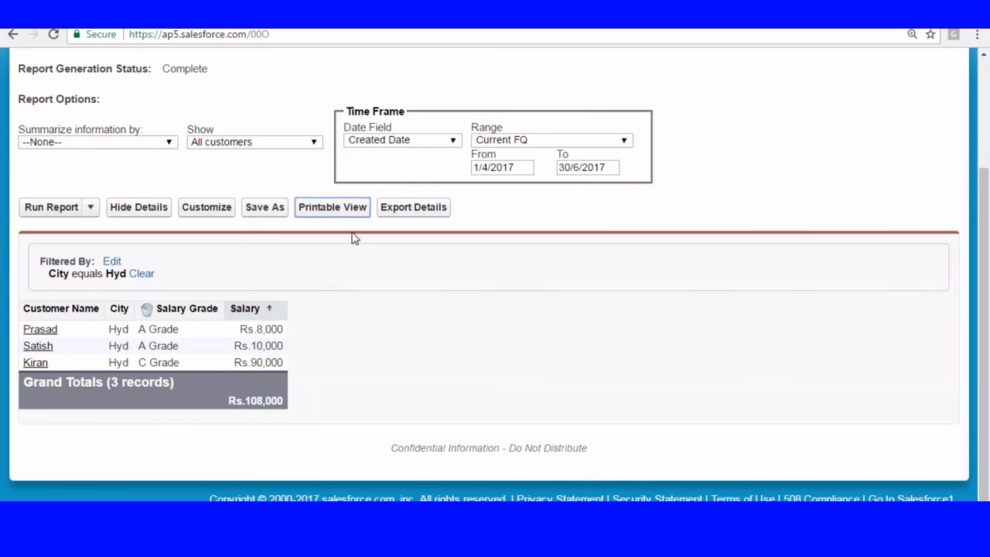
# Step: Export the report details as an Excel .xls file and open the download
pyautogui.click(396, 207)
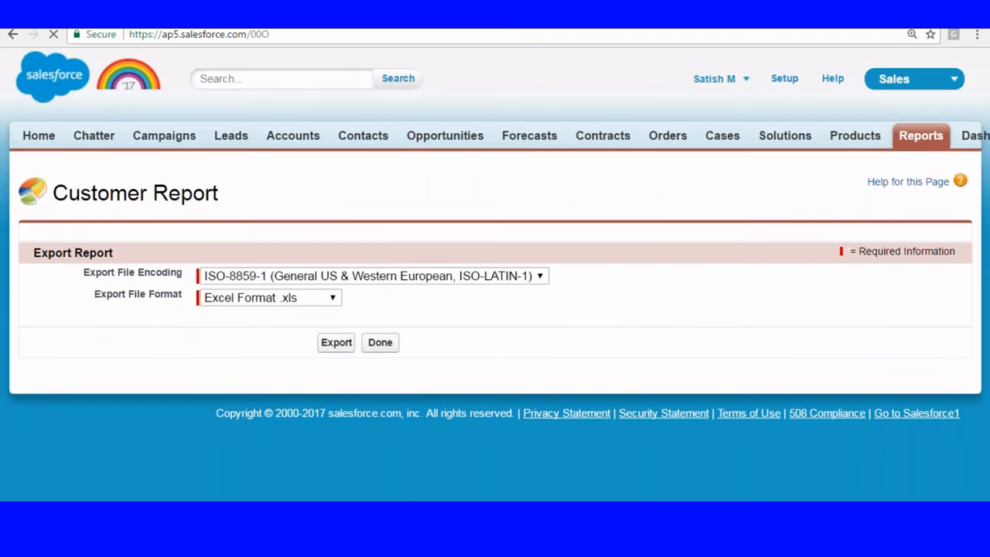
pyautogui.click(338, 345)
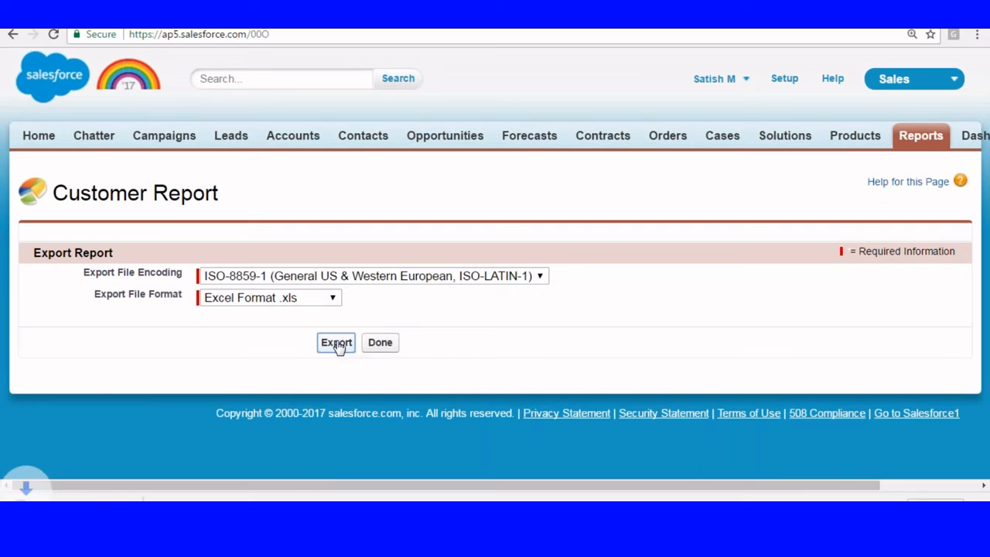
pyautogui.rightClick(139, 495)
pyautogui.click(192, 419)
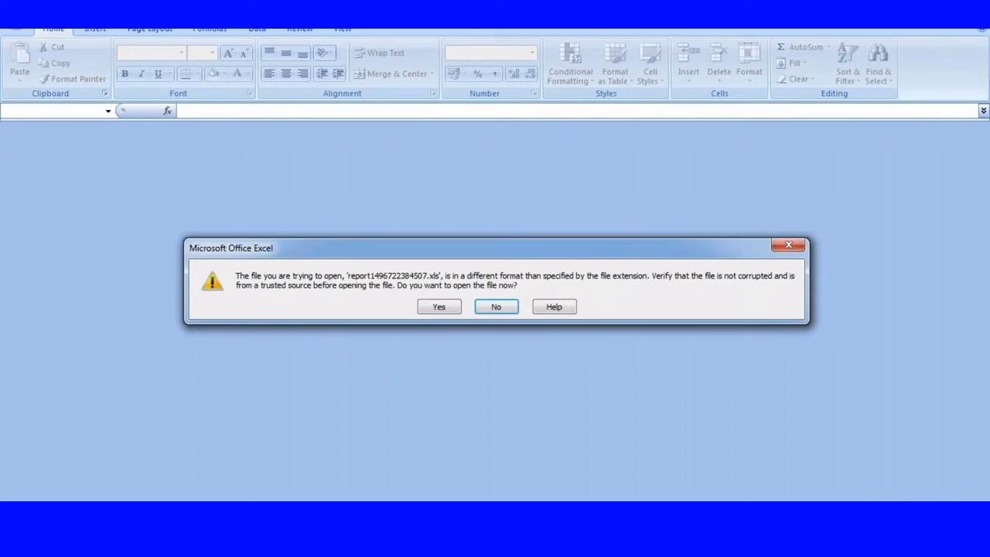
# Step: Open the .xls workbook past the format warning, then finish the export with Done
pyautogui.click(442, 307)
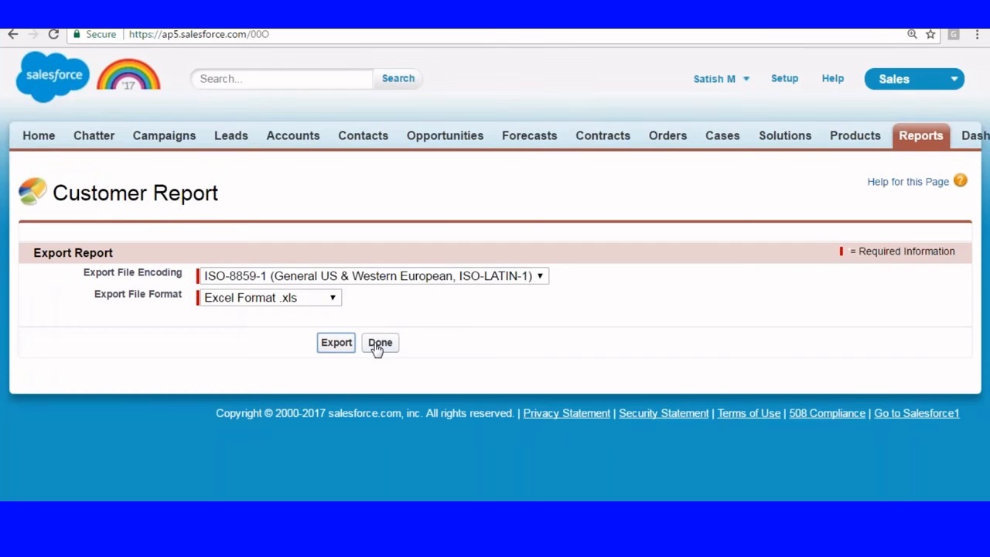
pyautogui.click(377, 345)
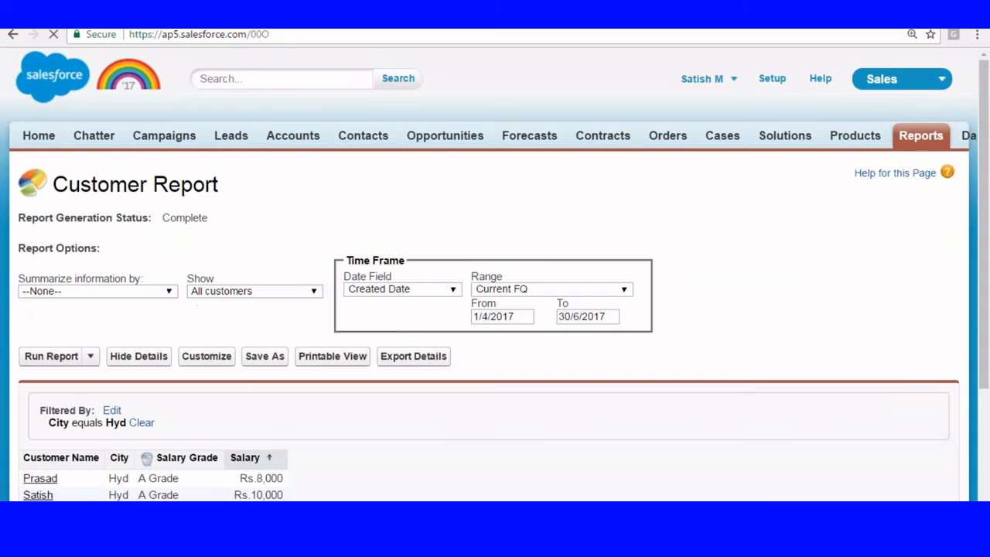
pyautogui.scroll(-2, 310, 215)
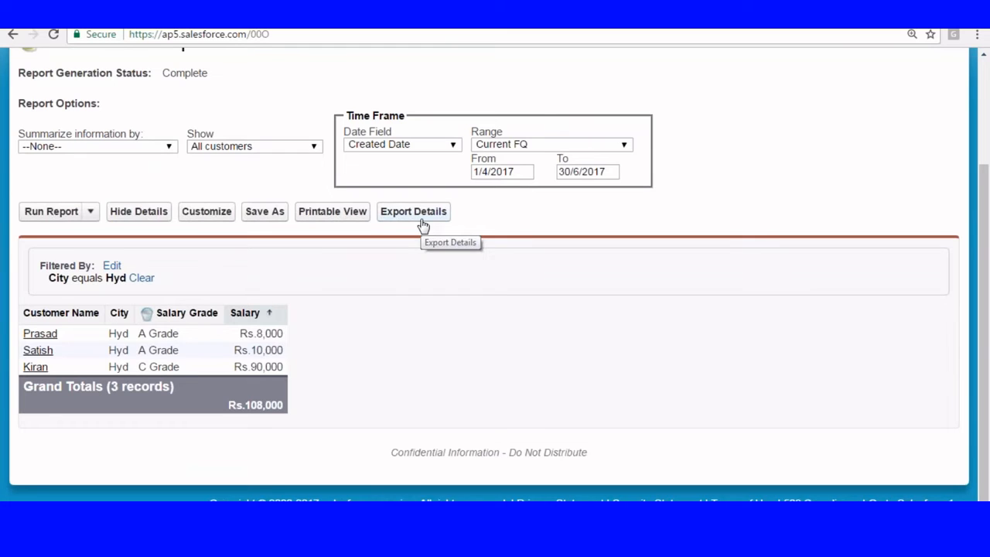
# Step: Fill in Save As with name 'Tabular Report', unique name Tabular_Report, and folder Capital
pyautogui.click(264, 212)
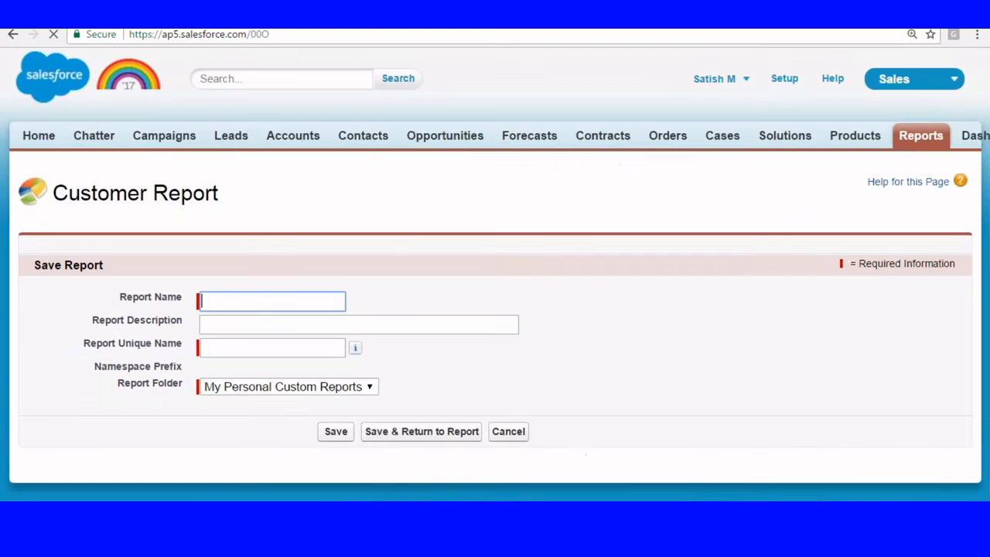
pyautogui.write('T')
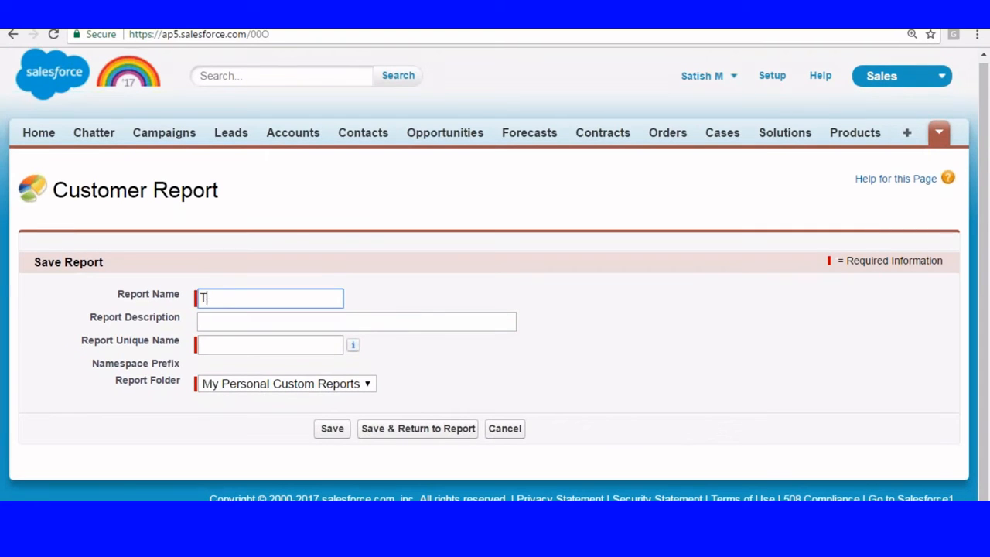
pyautogui.write('abular Report')
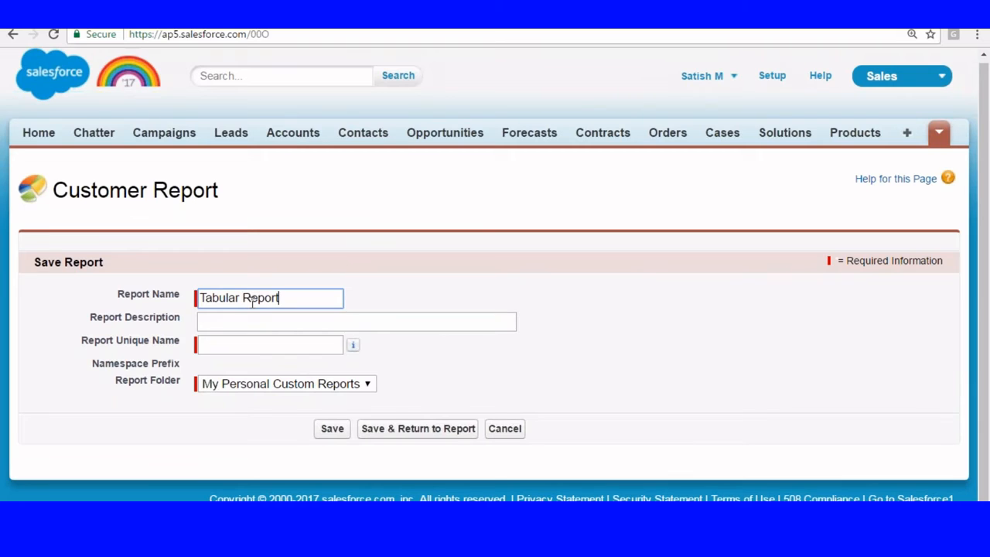
pyautogui.click(251, 309)
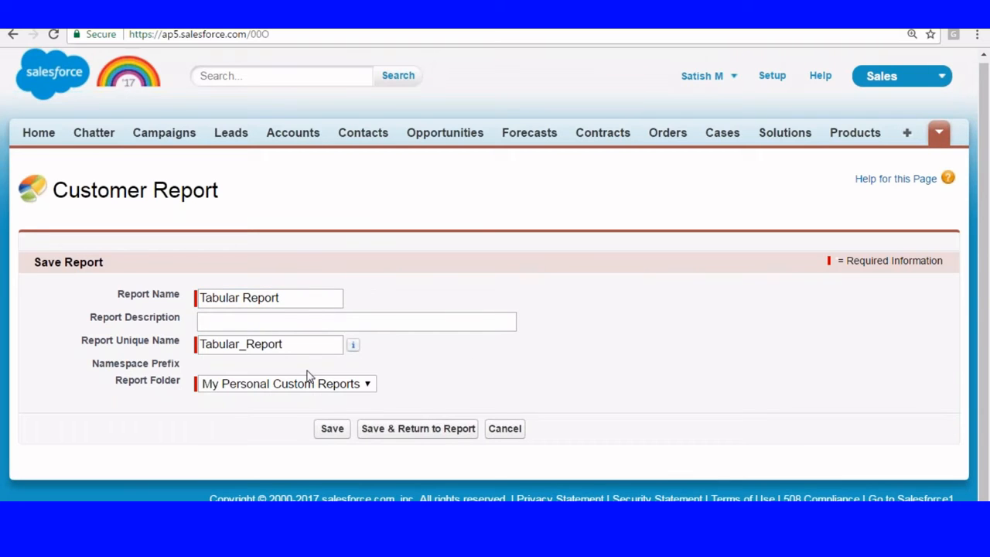
pyautogui.click(230, 387)
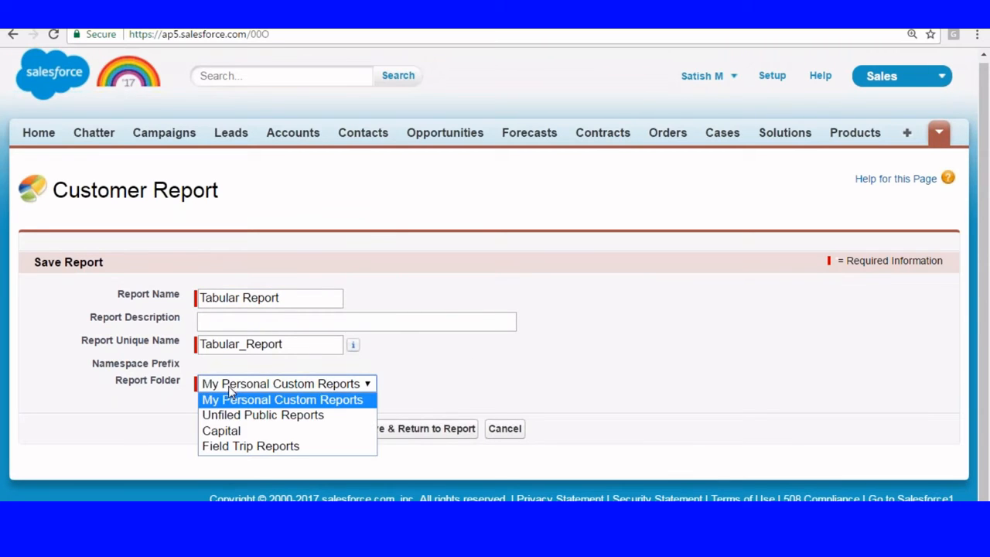
pyautogui.click(226, 431)
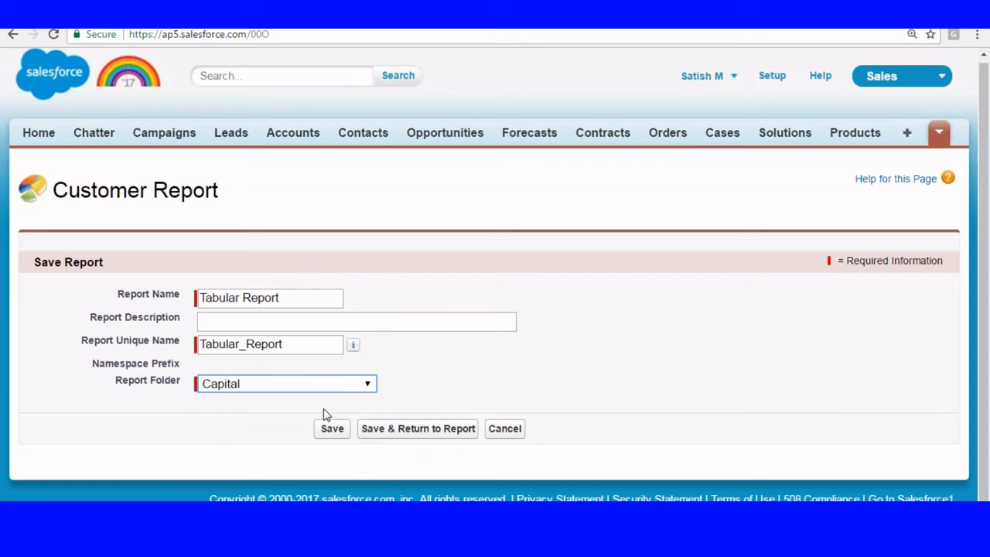
# Step: Save Tabular Report, then log in as the second user with their username and password
pyautogui.press('Tab')
pyautogui.press('Return')
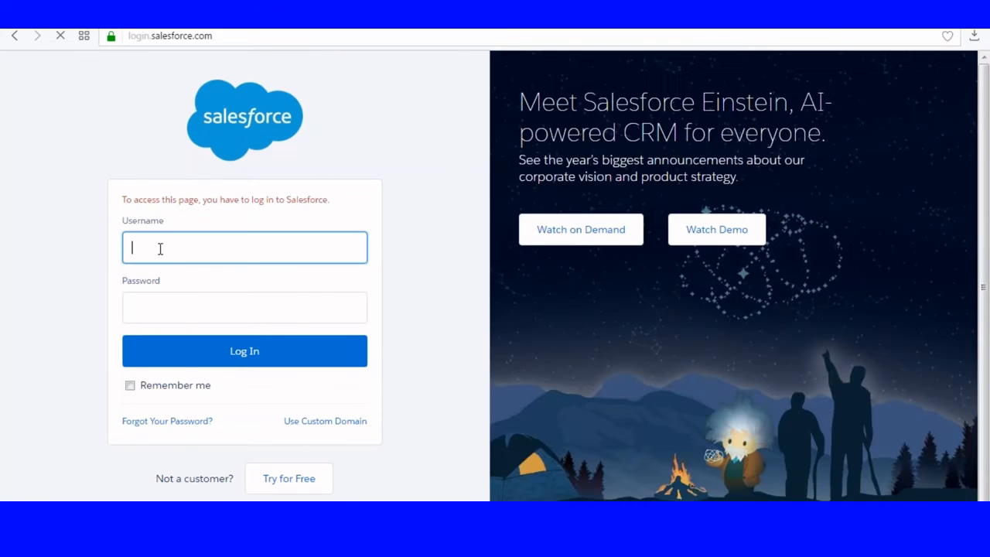
pyautogui.write('wils')
pyautogui.click(197, 343)
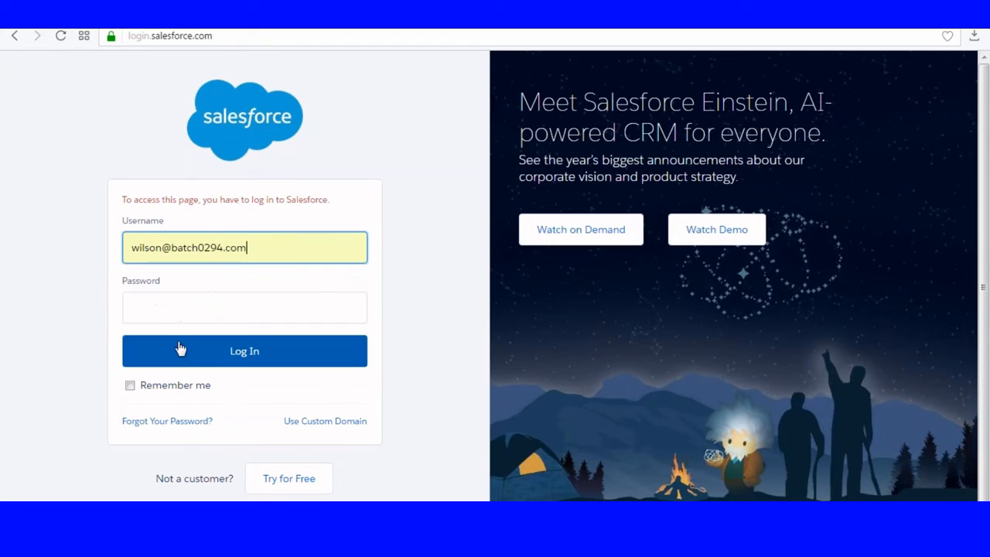
pyautogui.click(180, 313)
pyautogui.write('*************')
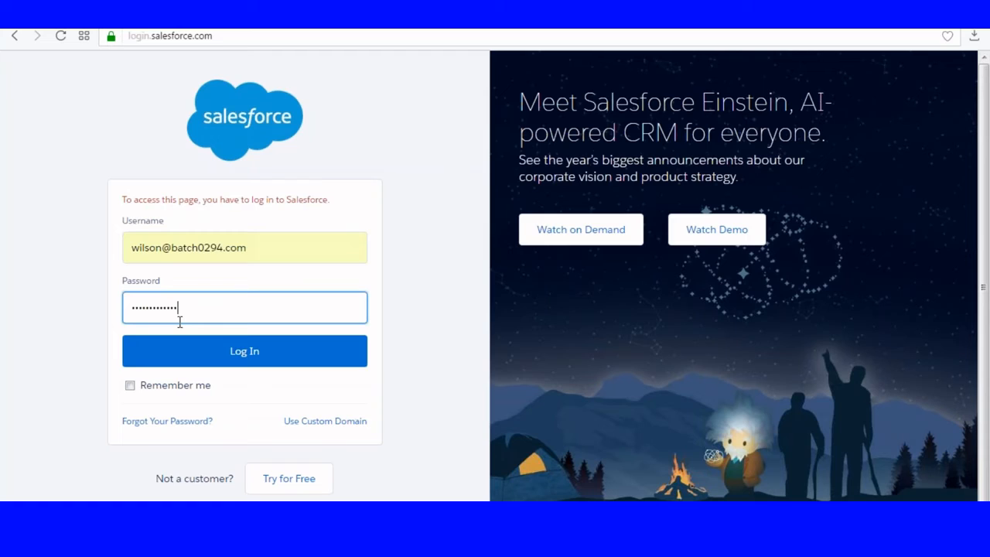
pyautogui.press('Return')
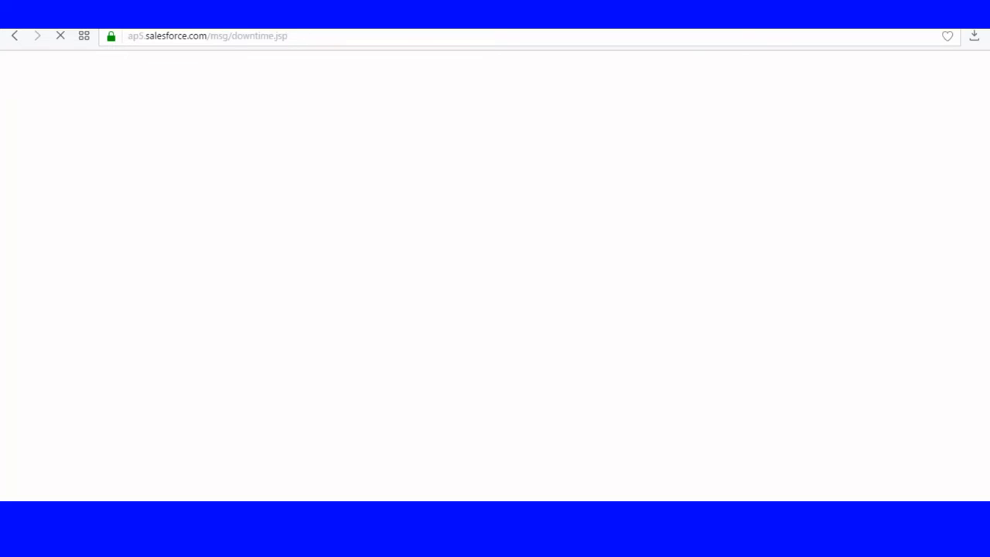
# Step: Continue past the maintenance notice and go to Reports in the Sales app
pyautogui.click(661, 377)
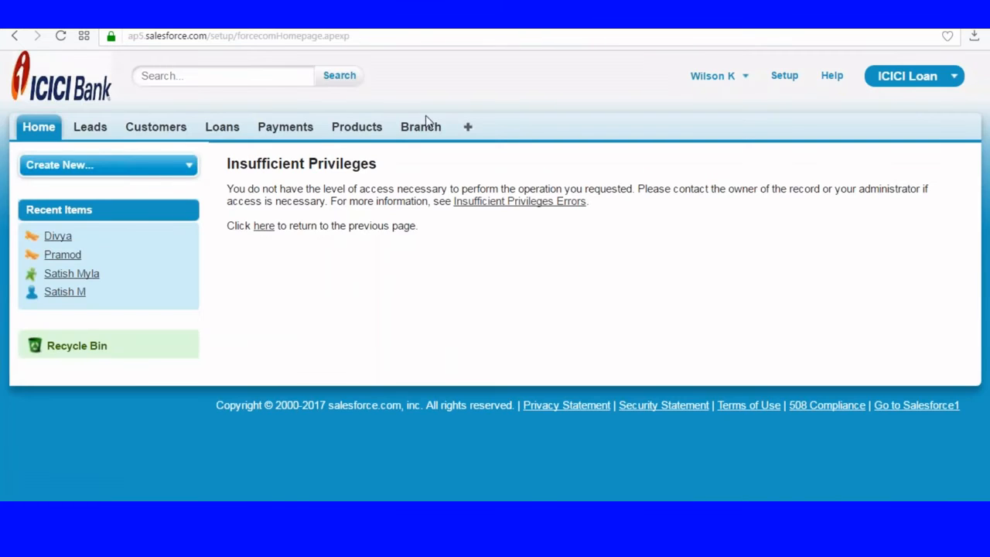
pyautogui.click(905, 77)
pyautogui.click(853, 115)
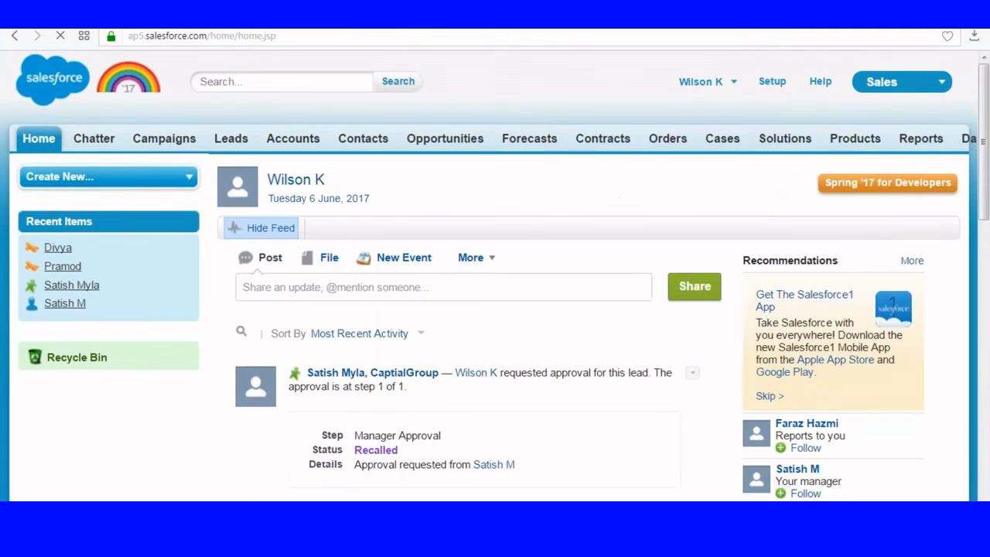
pyautogui.click(938, 139)
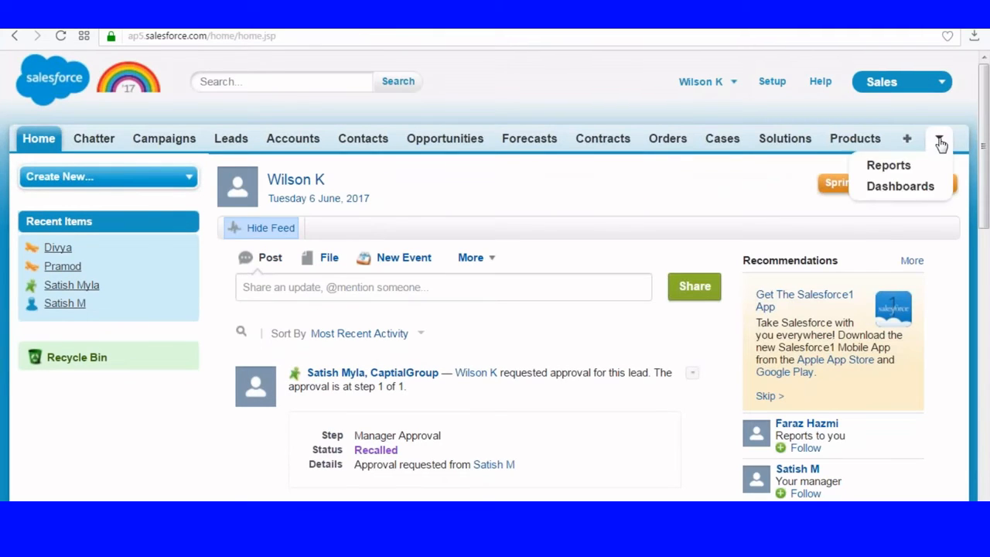
pyautogui.click(893, 168)
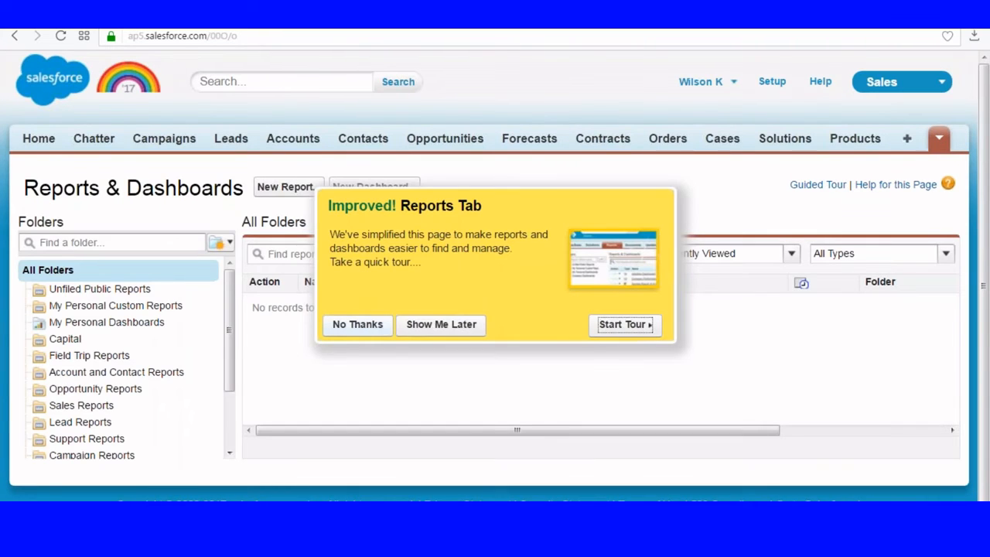
# Step: Open Tabular Report from the Capital folder, showing its single Hyd record
pyautogui.click(357, 324)
pyautogui.click(104, 341)
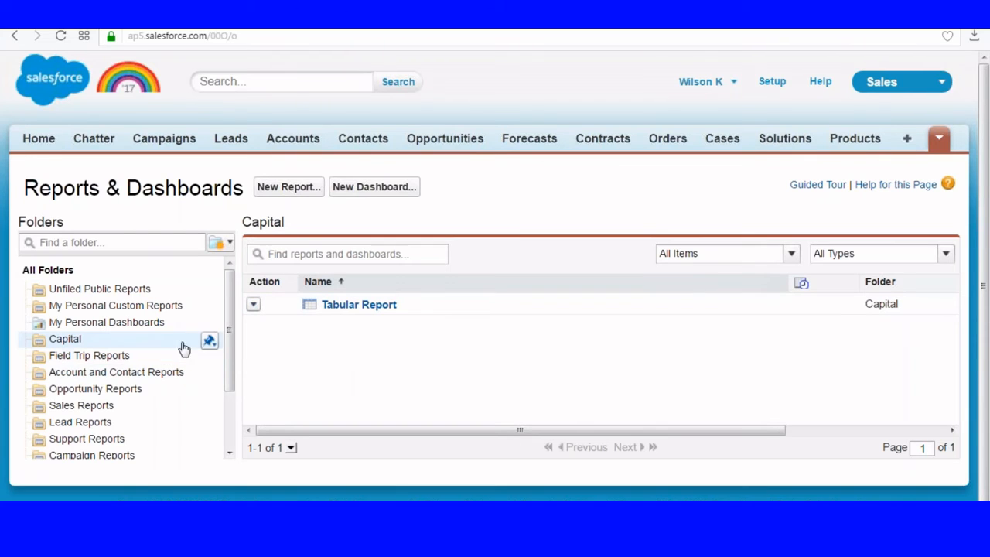
pyautogui.click(342, 307)
pyautogui.scroll(-1, 575, 215)
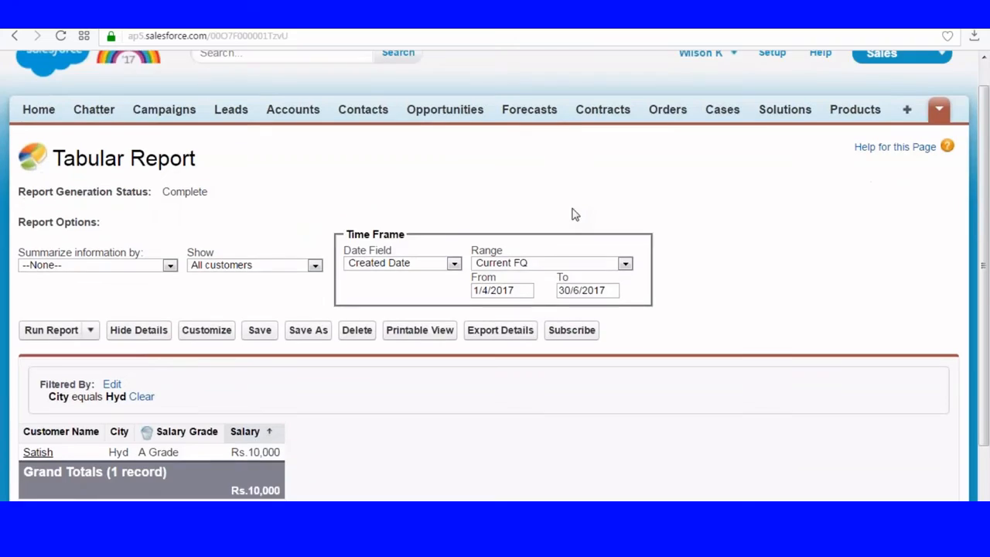
pyautogui.scroll(-3, 574, 214)
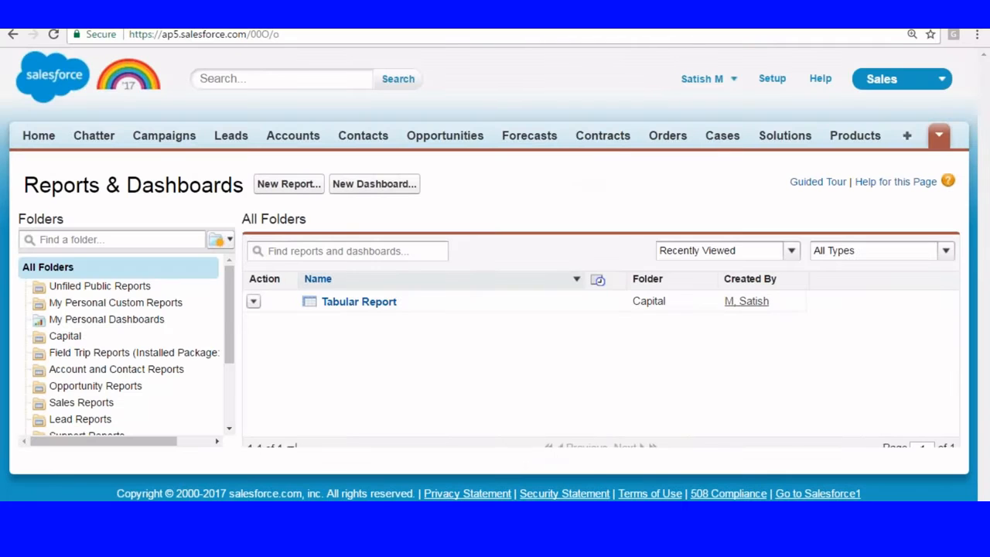
# Step: Open Tabular Report as its creator and compare its three Hyd records with the second user's one
pyautogui.click(360, 301)
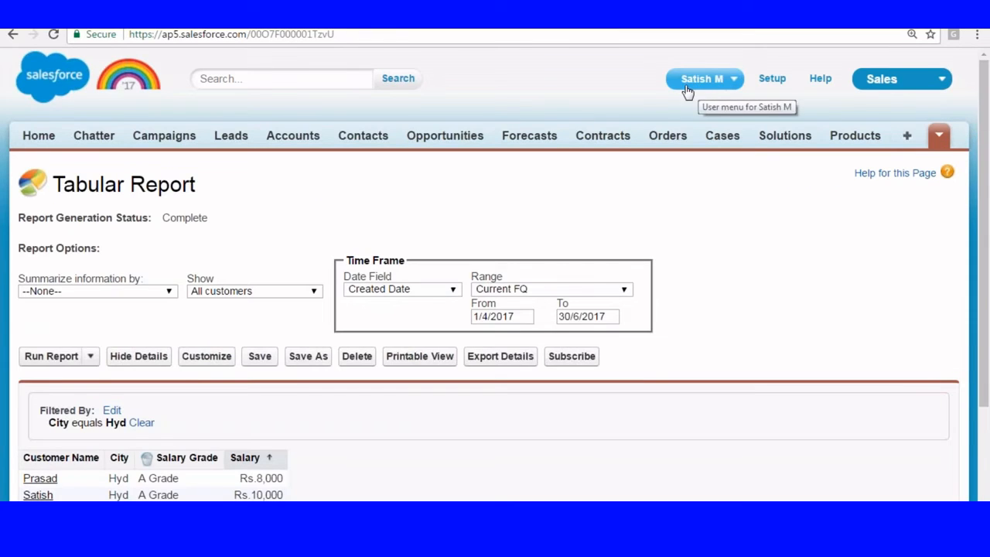
pyautogui.scroll(-2, 261, 362)
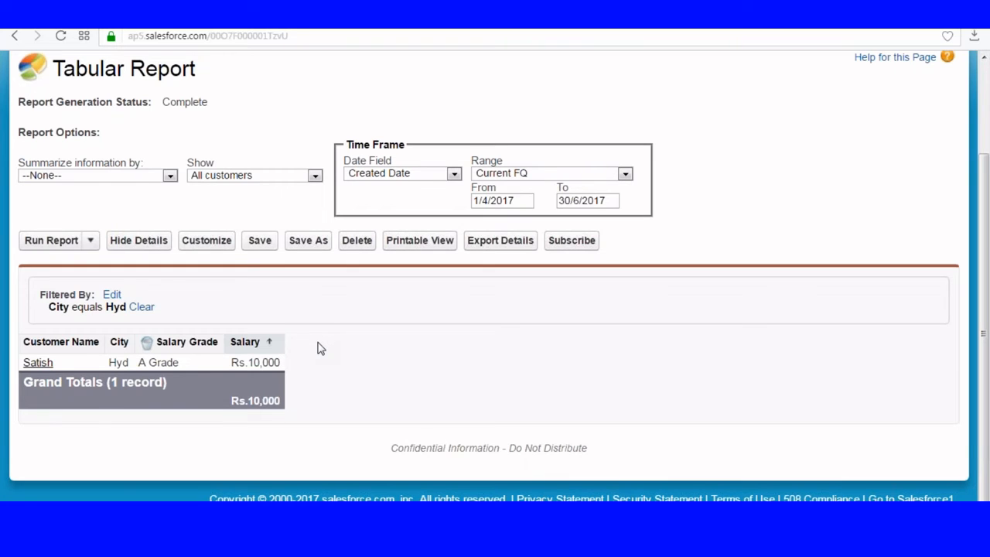
pyautogui.scroll(3, 321, 348)
pyautogui.scroll(-3, 310, 352)
pyautogui.scroll(3, 460, 279)
# Step: As the second user, switch to the ICICI Loan app and list all customers with City and AnnualRevenue
pyautogui.click(897, 81)
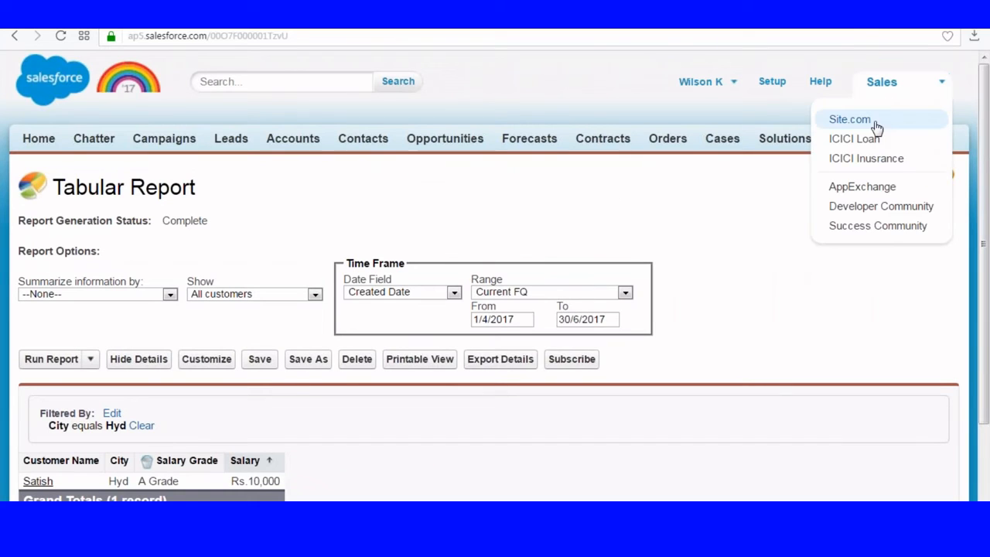
pyautogui.click(858, 138)
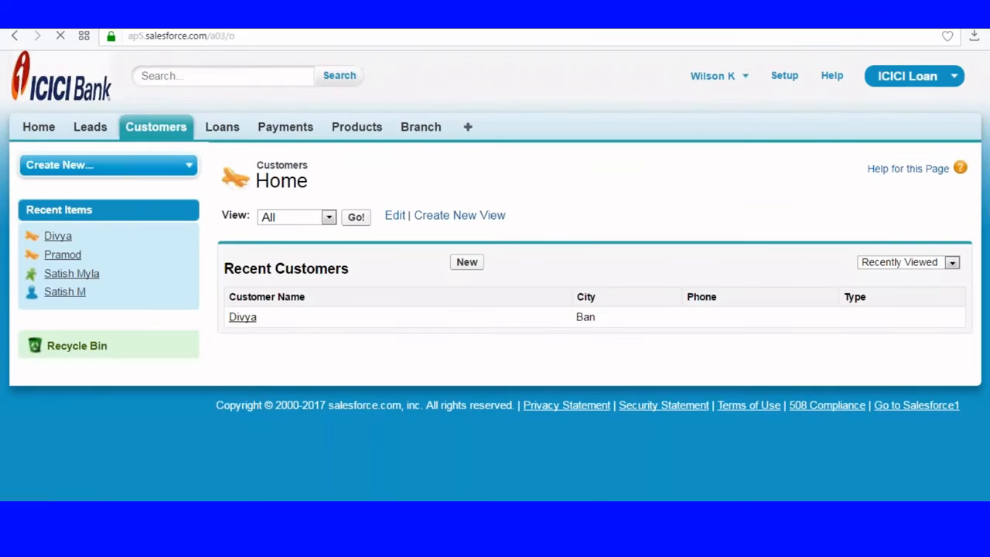
pyautogui.click(355, 218)
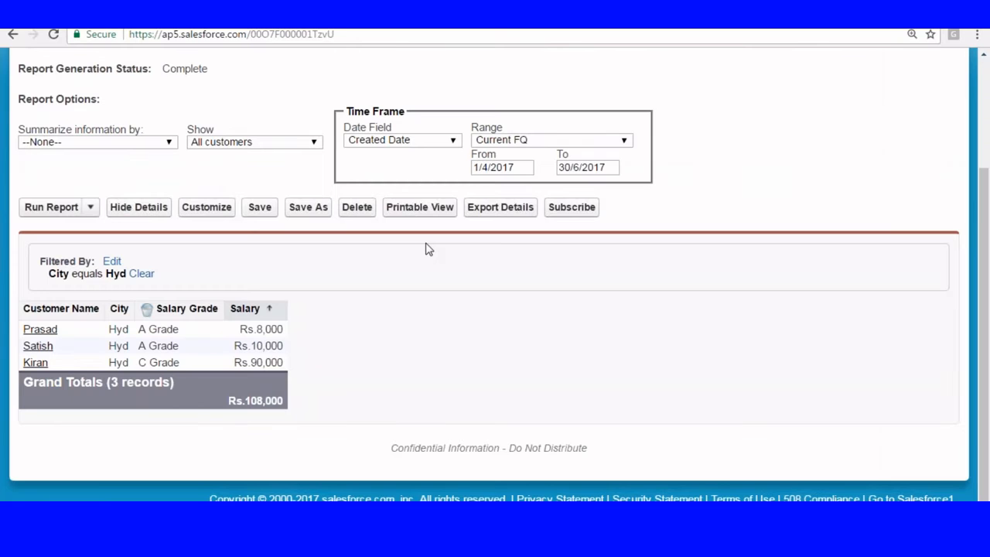
pyautogui.scroll(4, 426, 248)
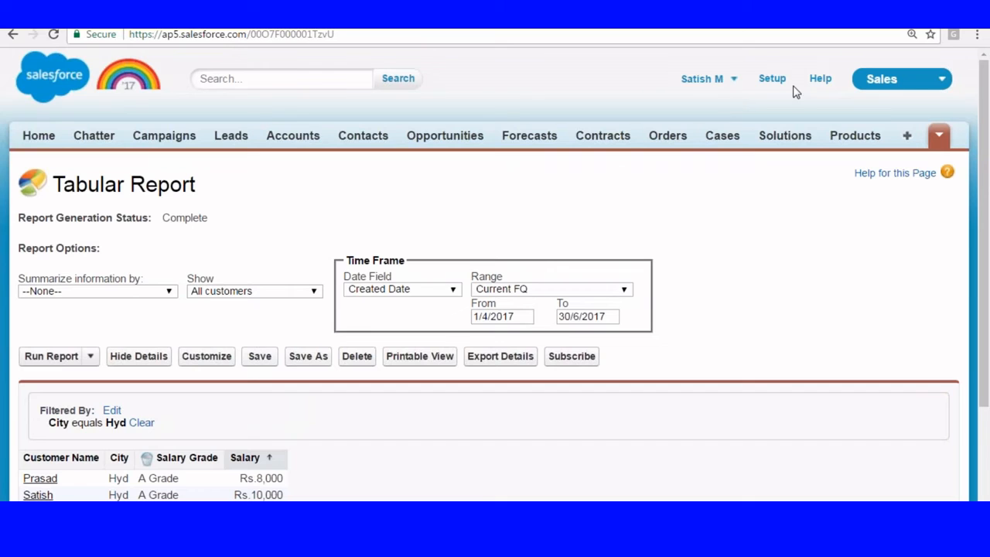
# Step: Go to Reports and create a new report from the Customer Report type under Other Reports
pyautogui.click(772, 79)
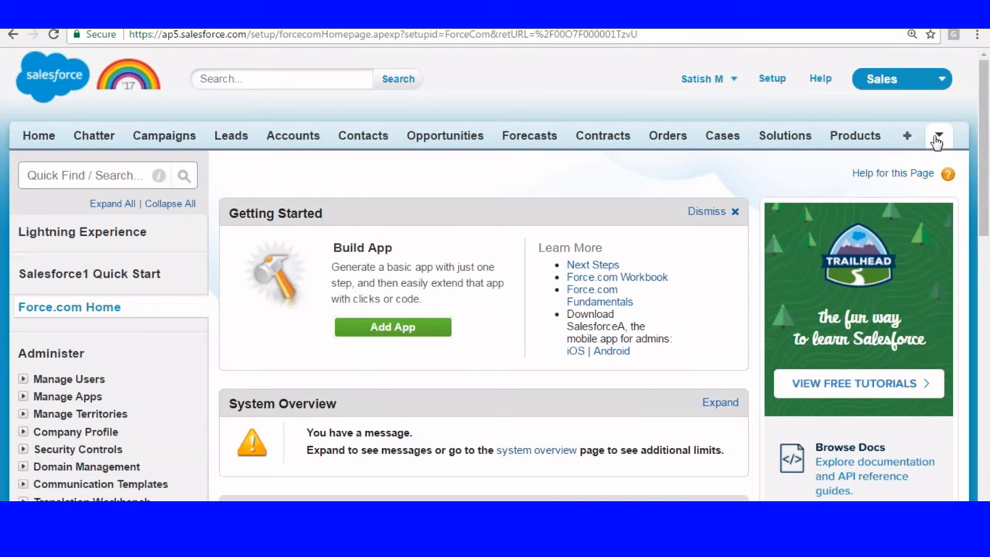
pyautogui.click(939, 135)
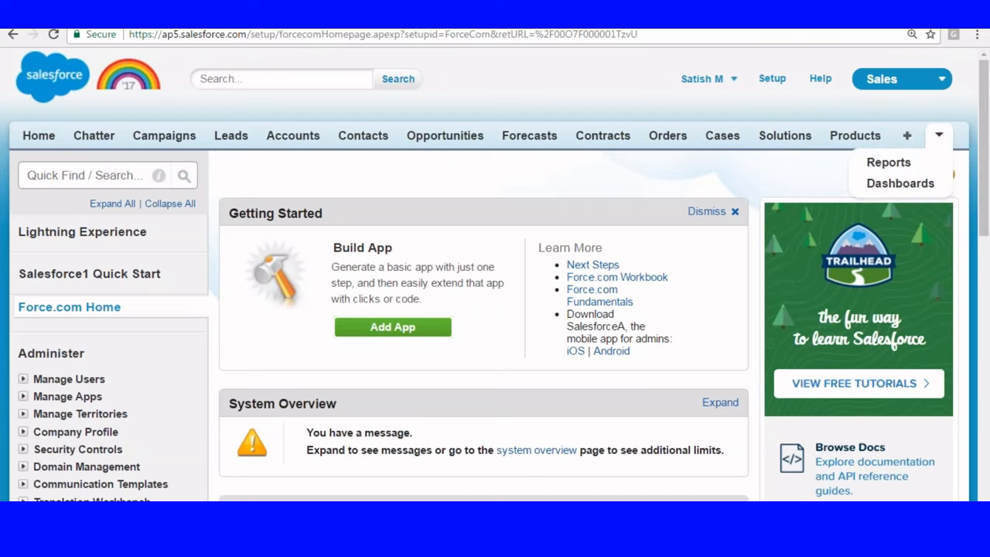
pyautogui.click(889, 162)
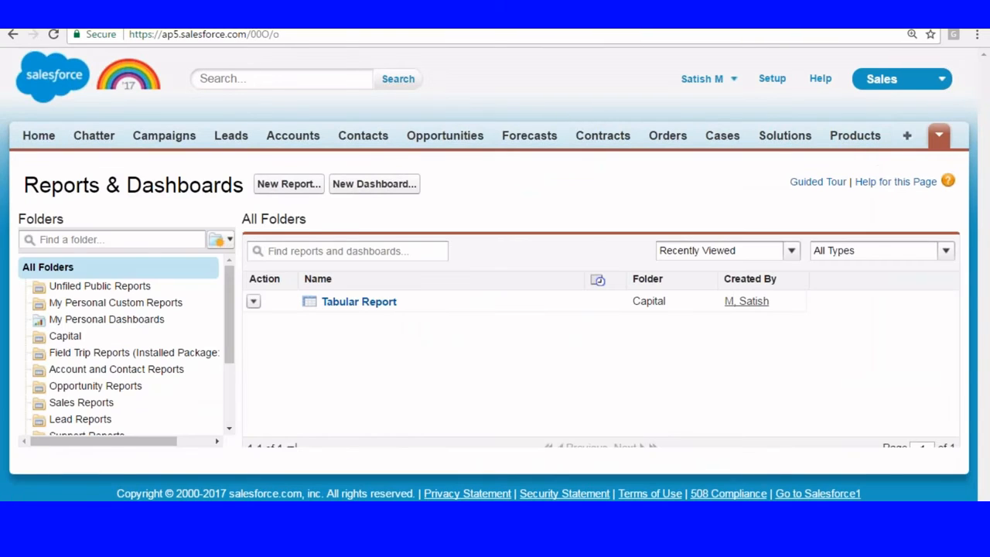
pyautogui.click(275, 185)
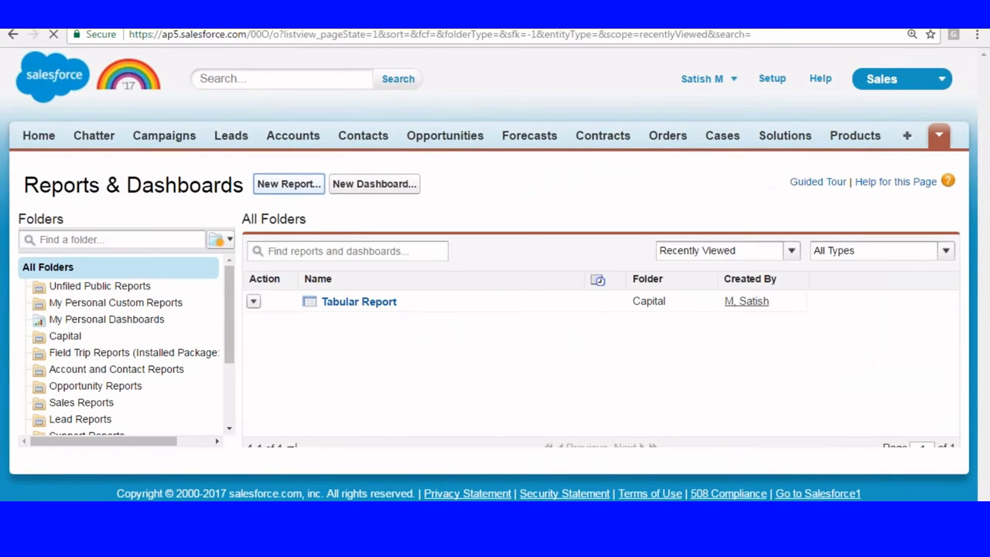
pyautogui.scroll(-5, 261, 214)
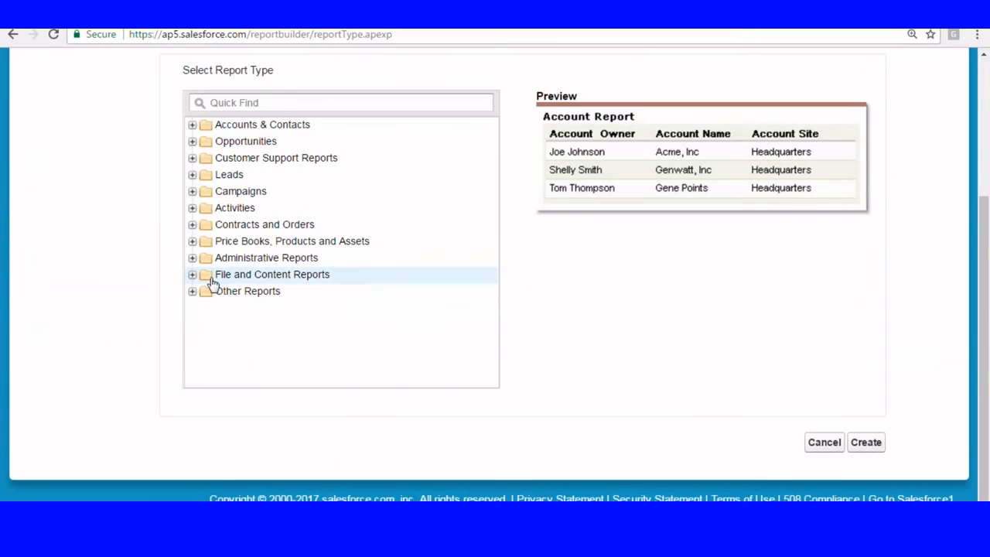
pyautogui.click(191, 295)
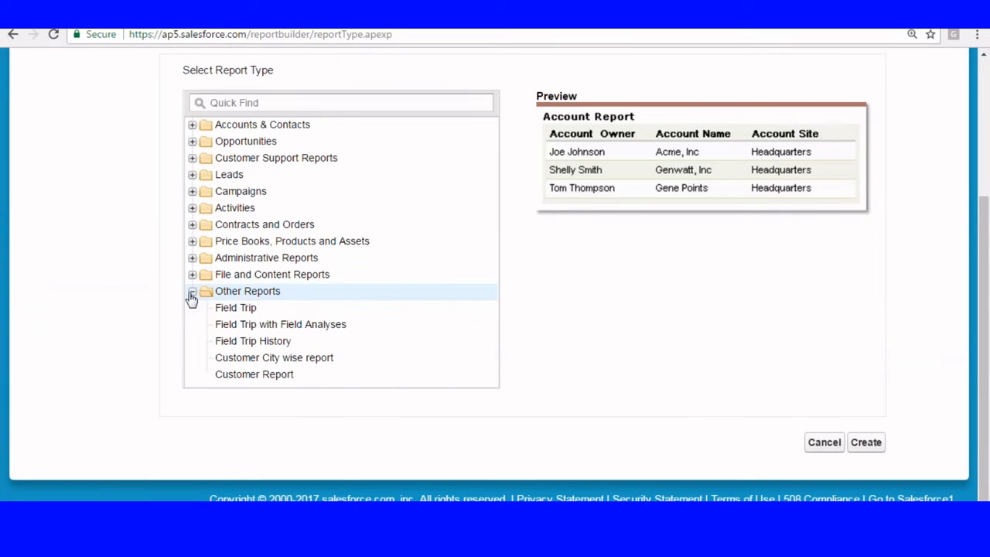
pyautogui.click(241, 379)
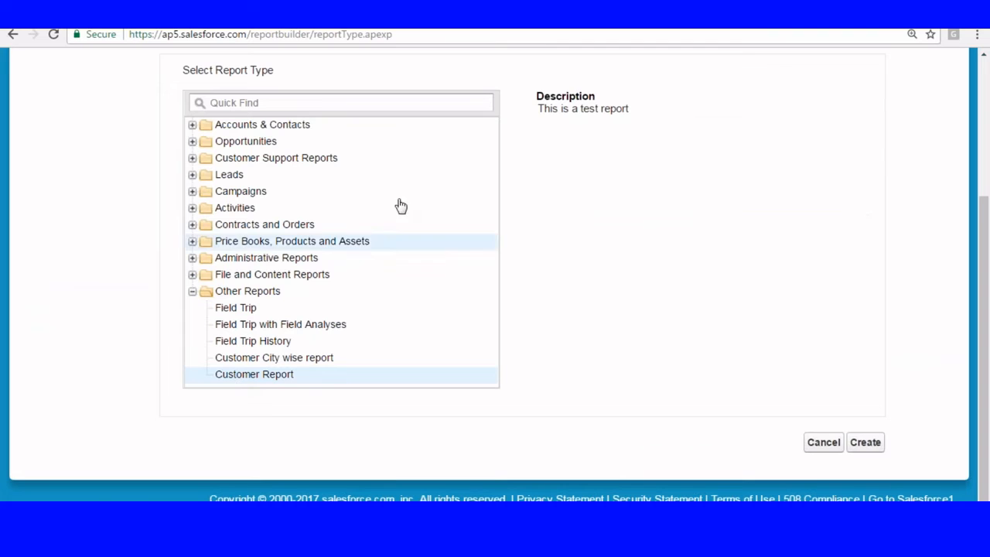
pyautogui.click(865, 445)
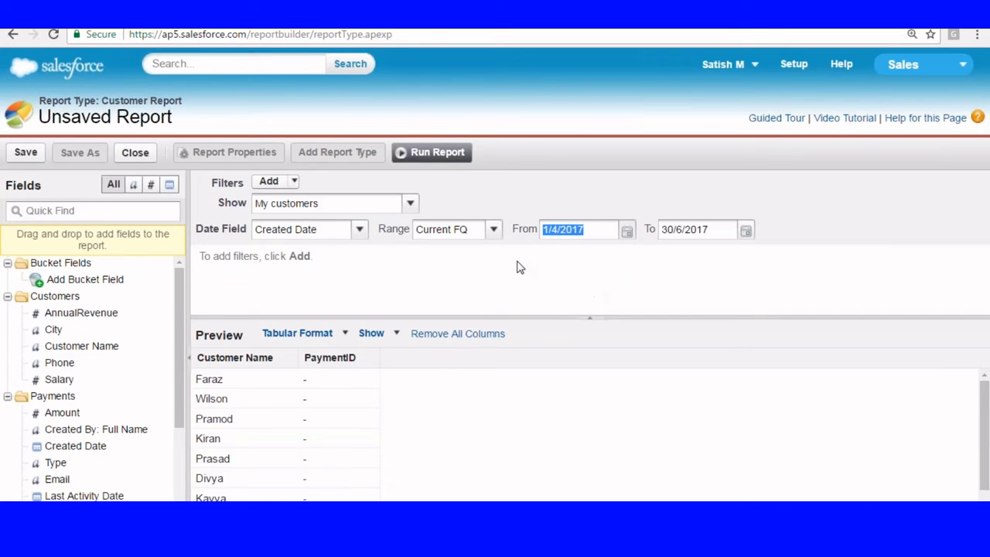
# Step: Include all customers in the report and collapse the filters pane
pyautogui.click(409, 203)
pyautogui.click(292, 287)
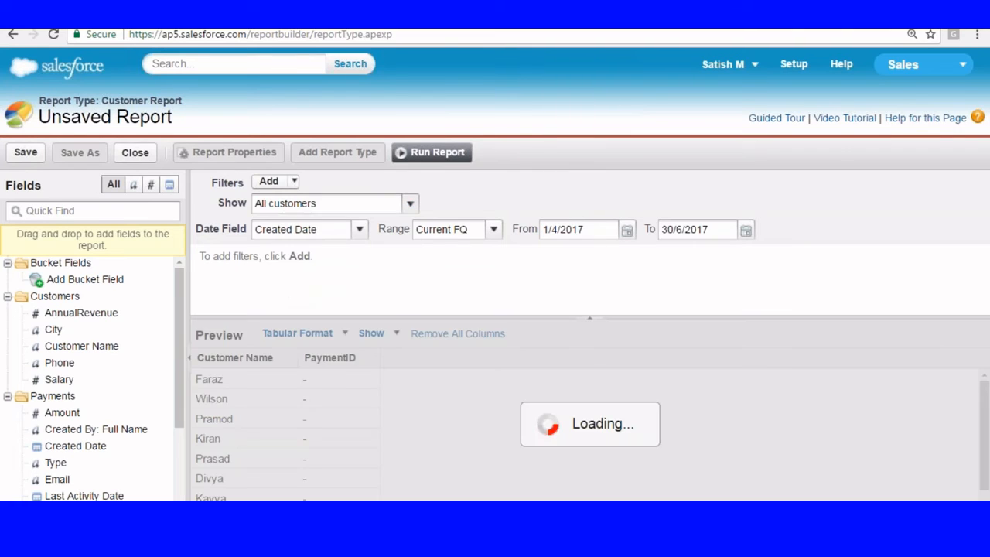
pyautogui.click(588, 315)
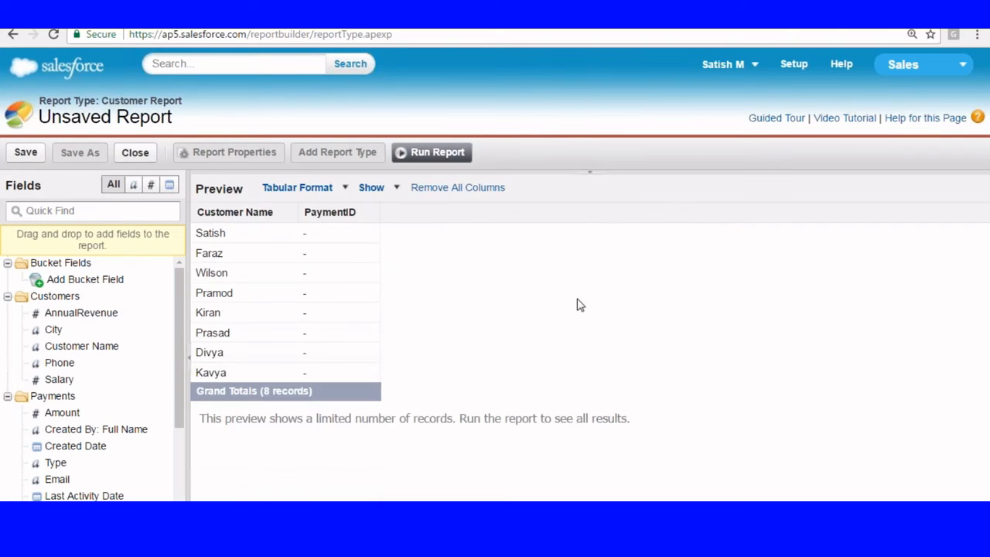
# Step: Replace the PaymentID column with City, AnnualRevenue and Salary columns
pyautogui.moveTo(324, 214); pyautogui.dragTo(39, 371)
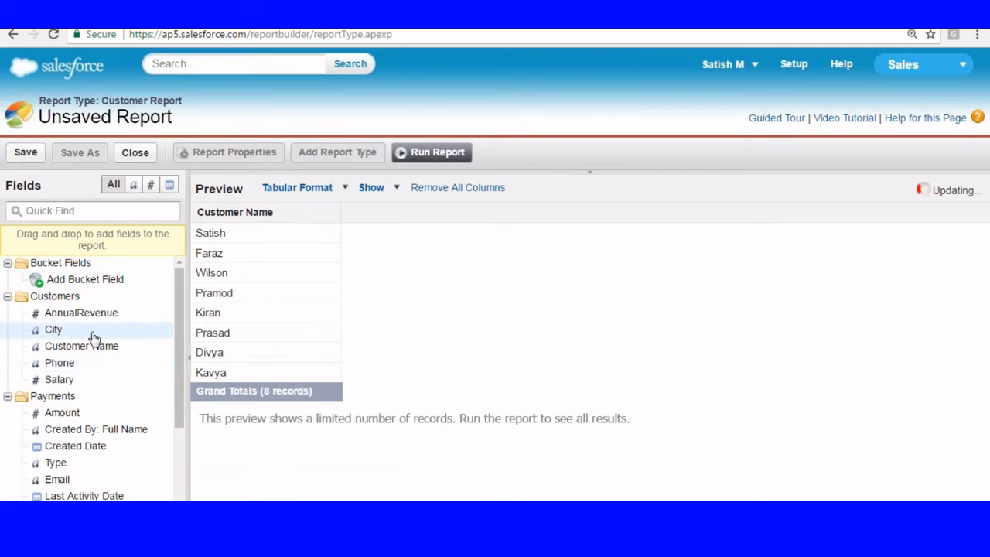
pyautogui.moveTo(55, 331); pyautogui.dragTo(250, 248)
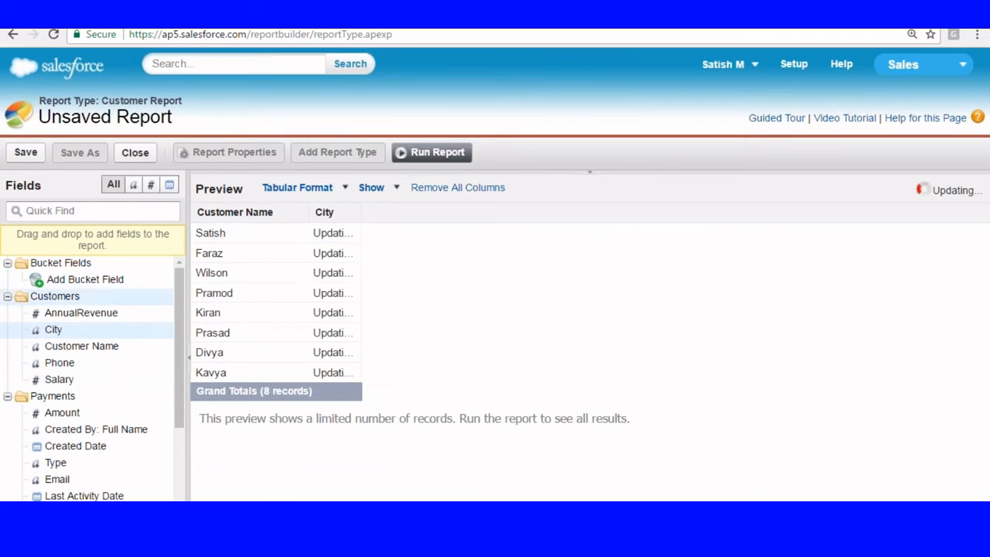
pyautogui.moveTo(65, 317); pyautogui.dragTo(307, 254)
pyautogui.moveTo(56, 379); pyautogui.dragTo(424, 280)
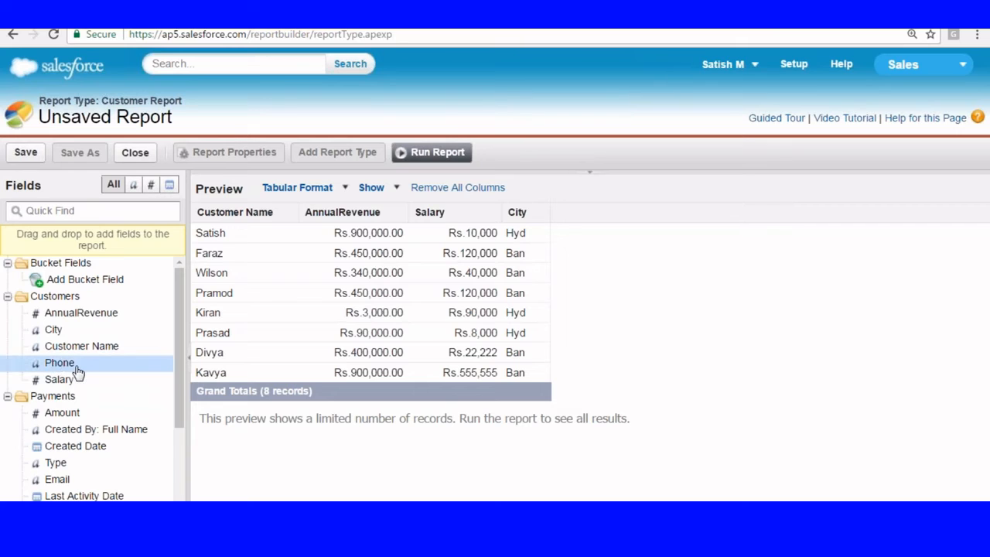
pyautogui.scroll(-2, 44, 435)
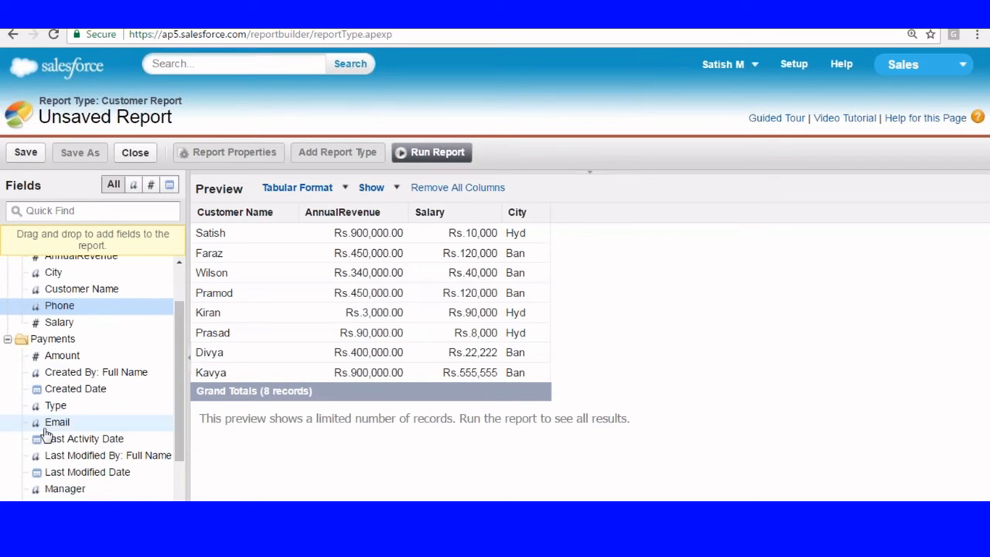
pyautogui.moveTo(66, 407); pyautogui.dragTo(107, 445)
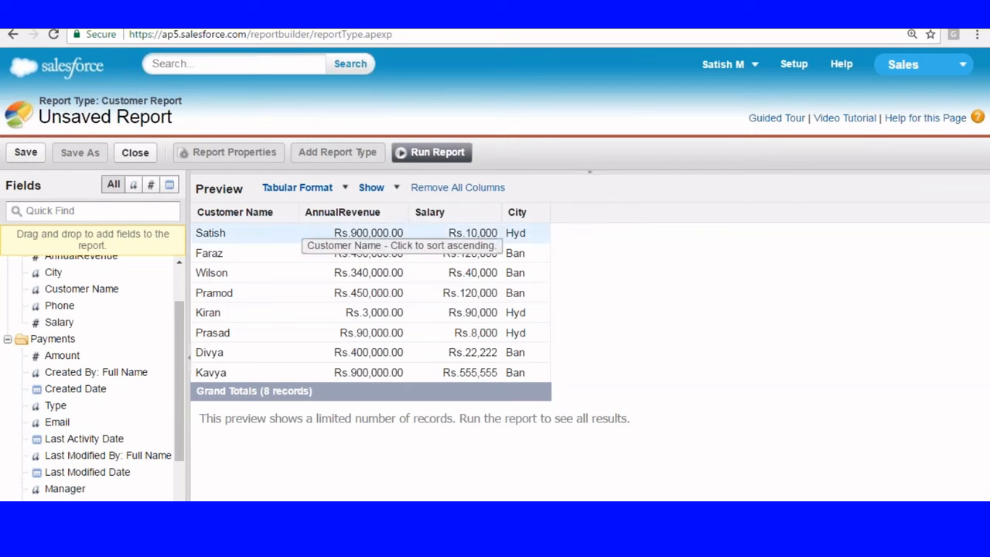
# Step: Reorder the columns to Customer Name, City, Salary, AnnualRevenue
pyautogui.moveTo(526, 212); pyautogui.dragTo(297, 219)
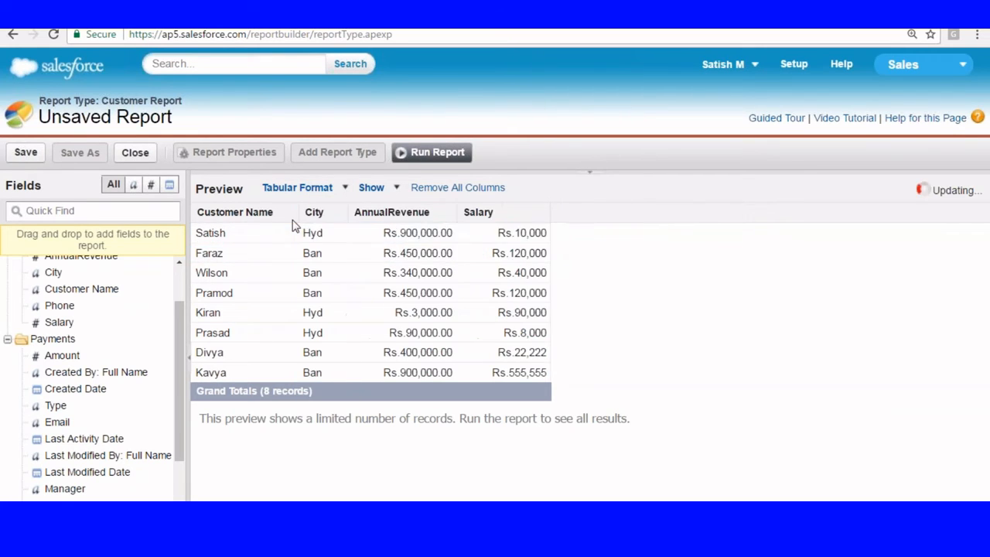
pyautogui.moveTo(494, 215); pyautogui.dragTo(350, 232)
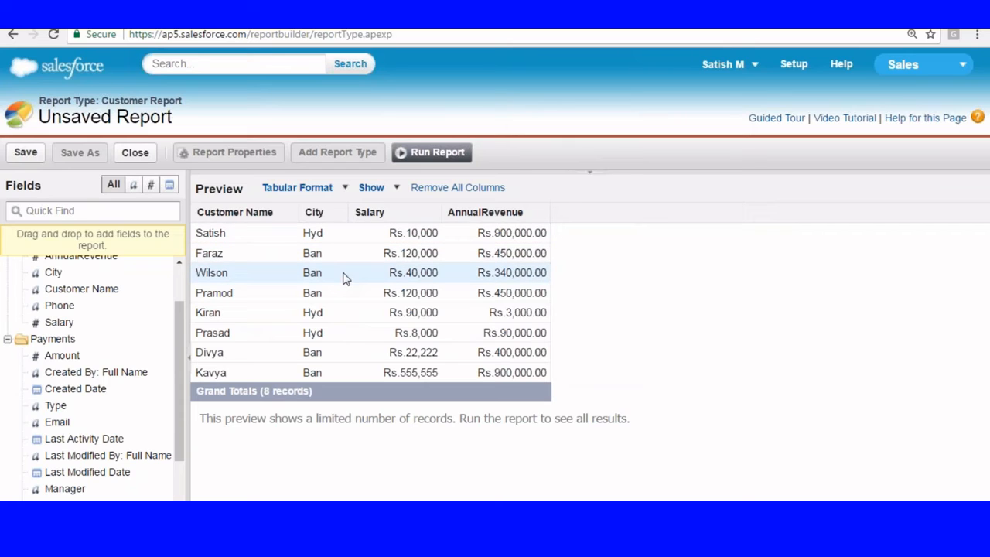
pyautogui.click(347, 190)
pyautogui.click(730, 237)
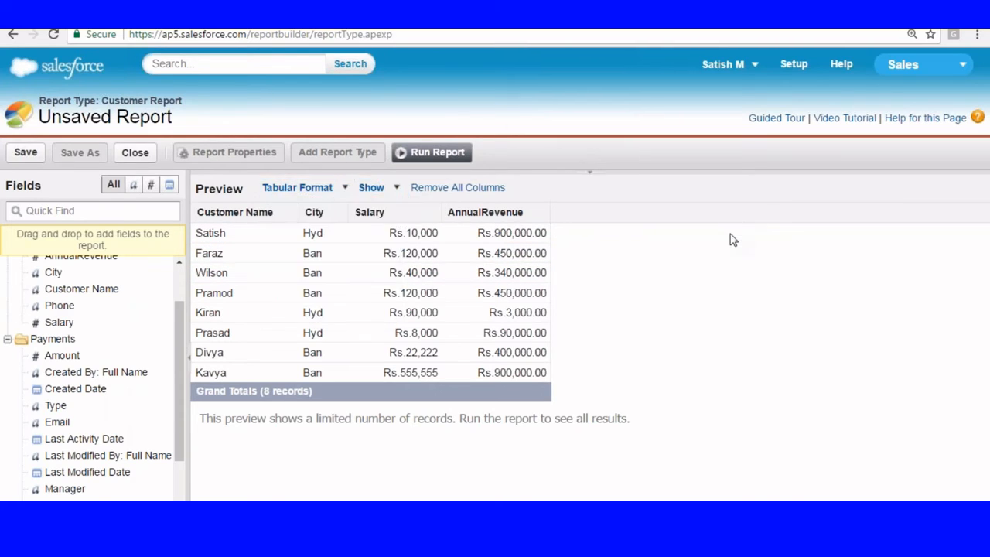
pyautogui.click(338, 213)
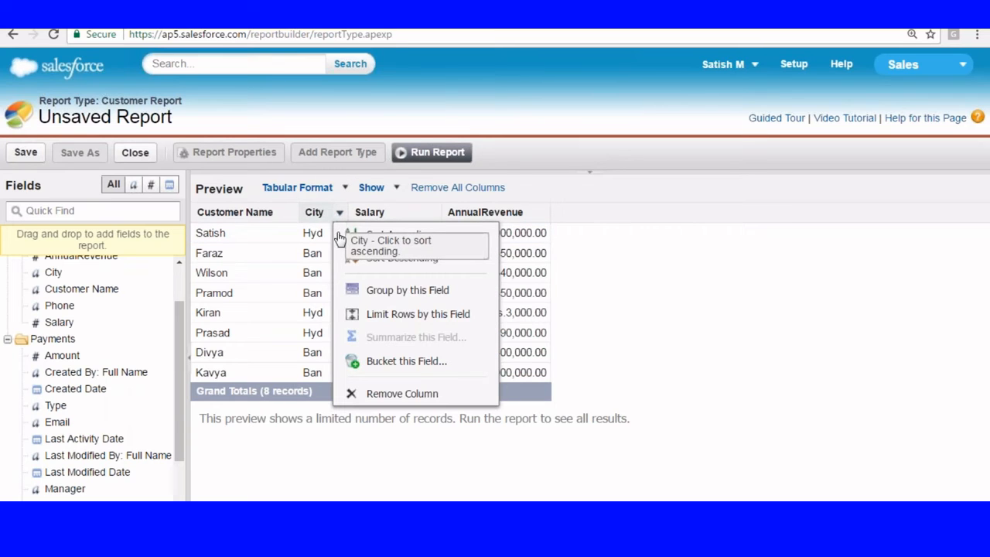
# Step: Group the rows by City and add a Sum summary on AnnualRevenue
pyautogui.click(392, 291)
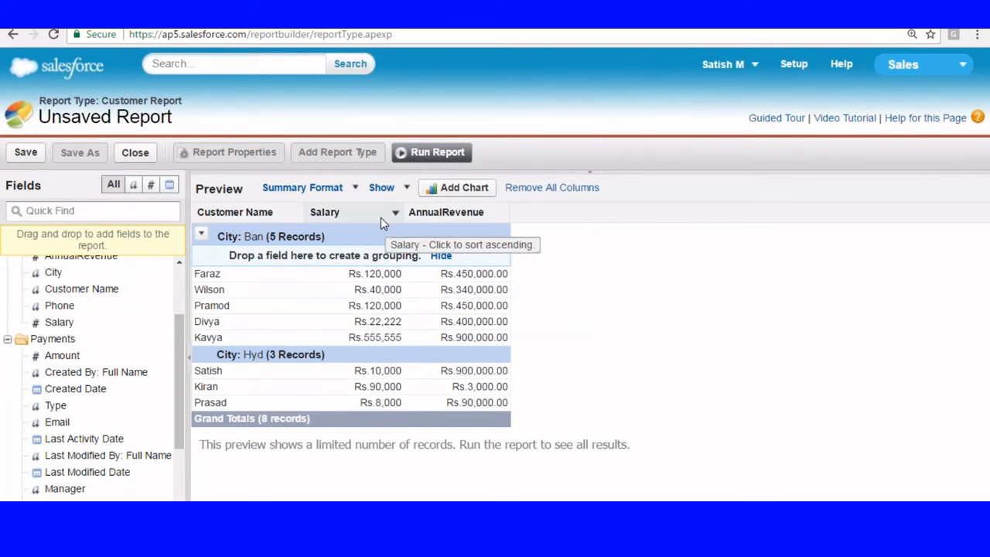
pyautogui.click(501, 212)
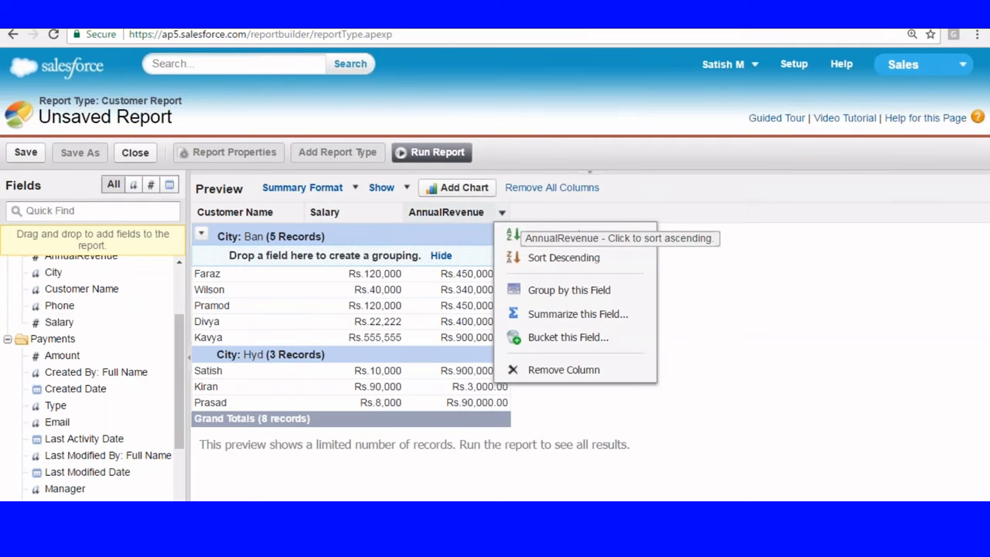
pyautogui.click(542, 314)
pyautogui.click(469, 281)
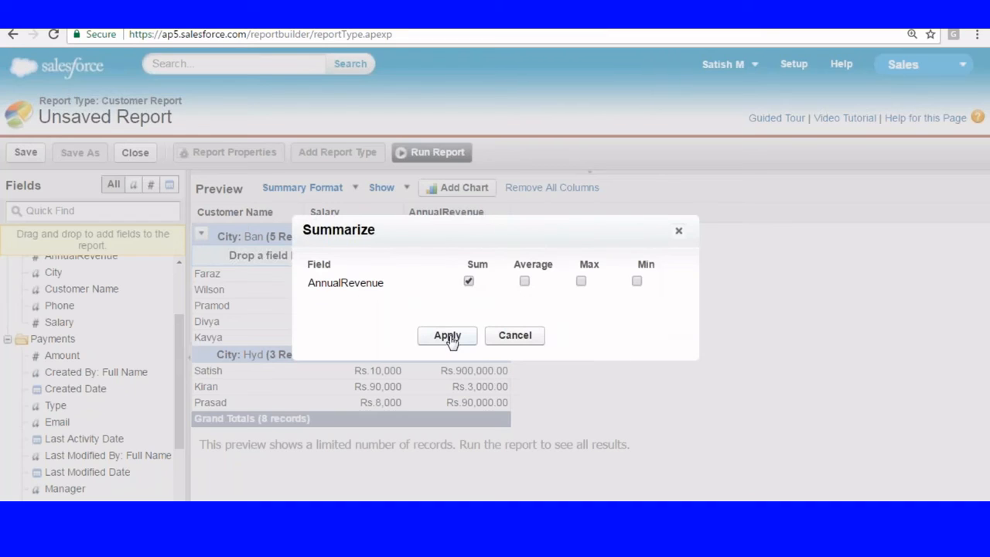
pyautogui.click(447, 335)
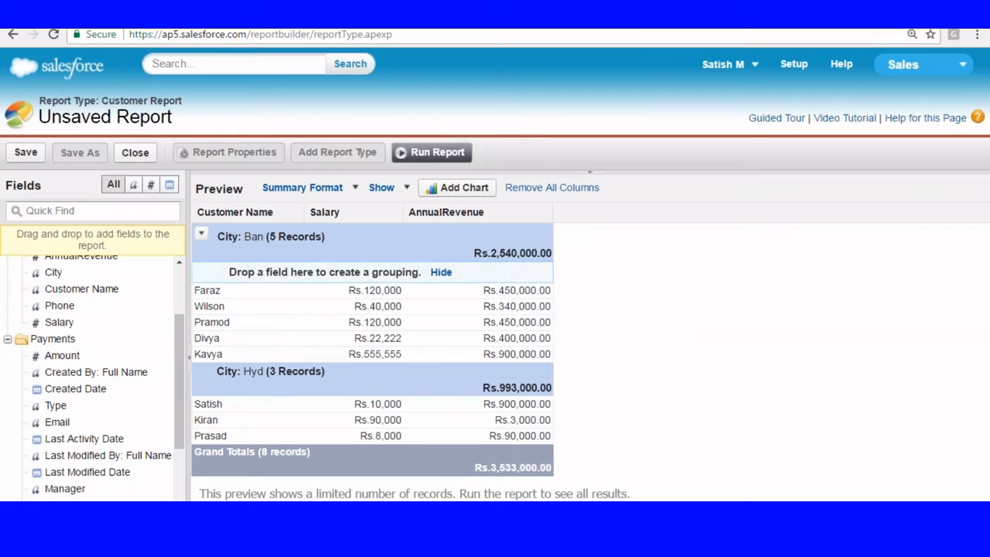
# Step: Run the report, check the Hyd Rs.993,000 and Rs.3,533,000 grand totals, then hide details
pyautogui.click(421, 159)
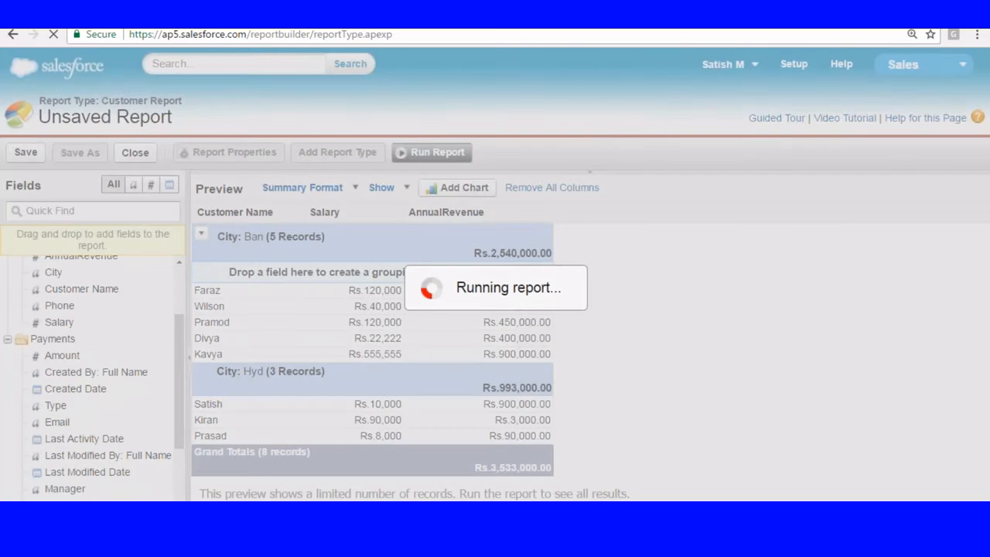
pyautogui.scroll(-4, 514, 263)
pyautogui.scroll(-1, 502, 296)
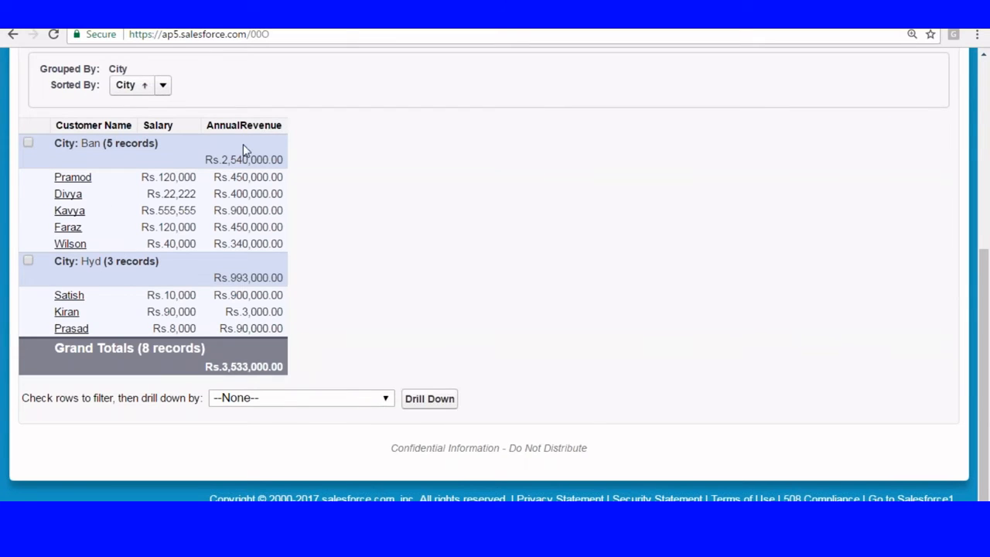
pyautogui.moveTo(242, 163); pyautogui.dragTo(334, 268)
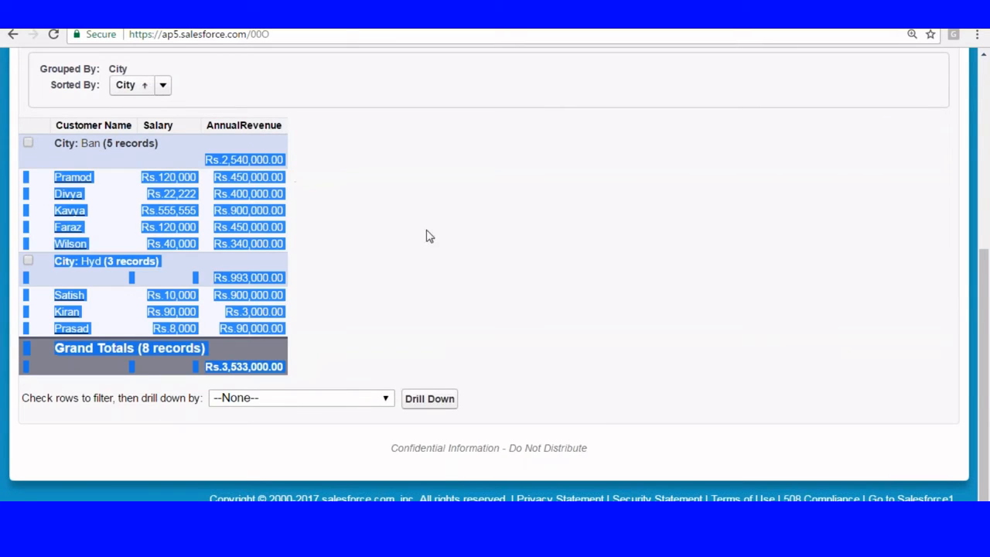
pyautogui.click(308, 275)
pyautogui.moveTo(215, 277); pyautogui.dragTo(288, 275)
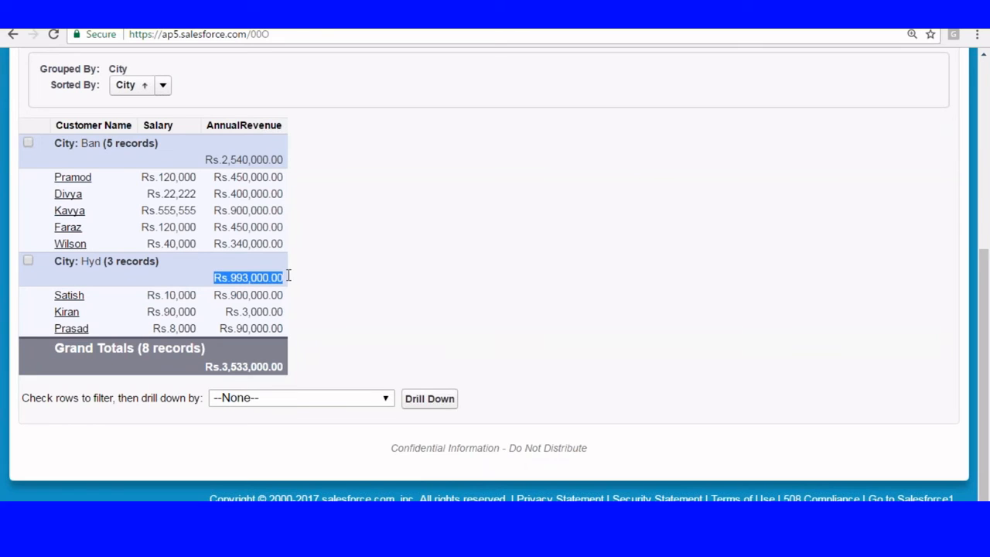
pyautogui.moveTo(206, 366); pyautogui.dragTo(293, 366)
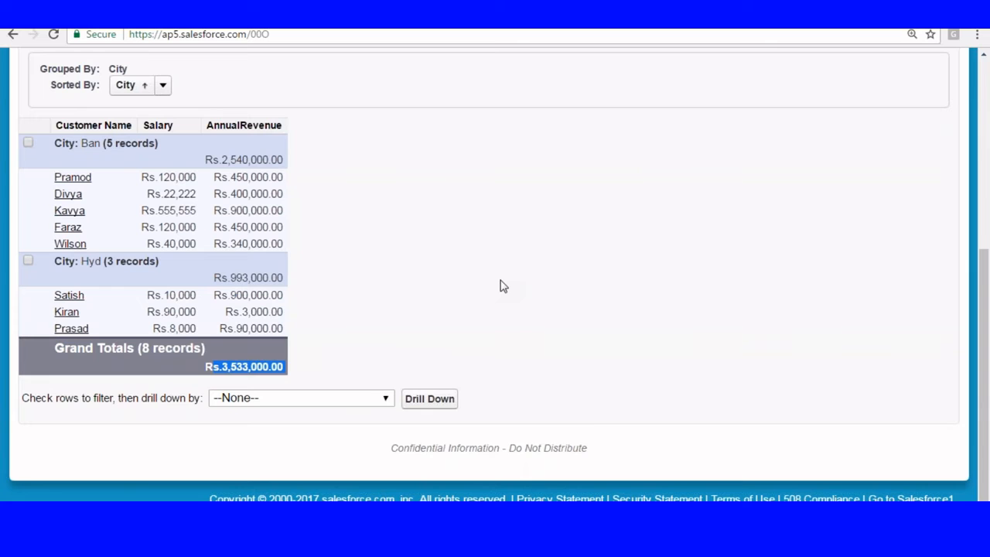
pyautogui.scroll(5, 500, 286)
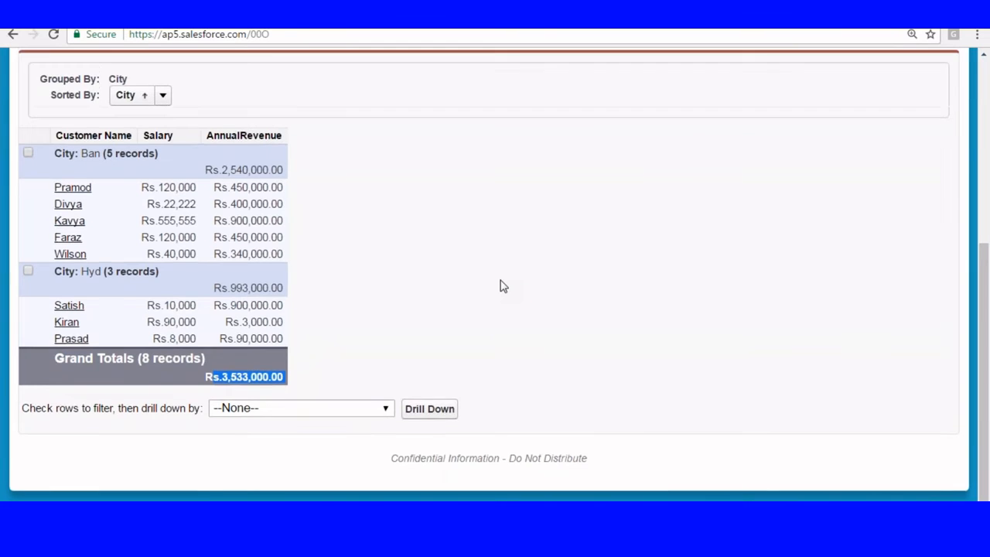
pyautogui.scroll(-4, 298, 261)
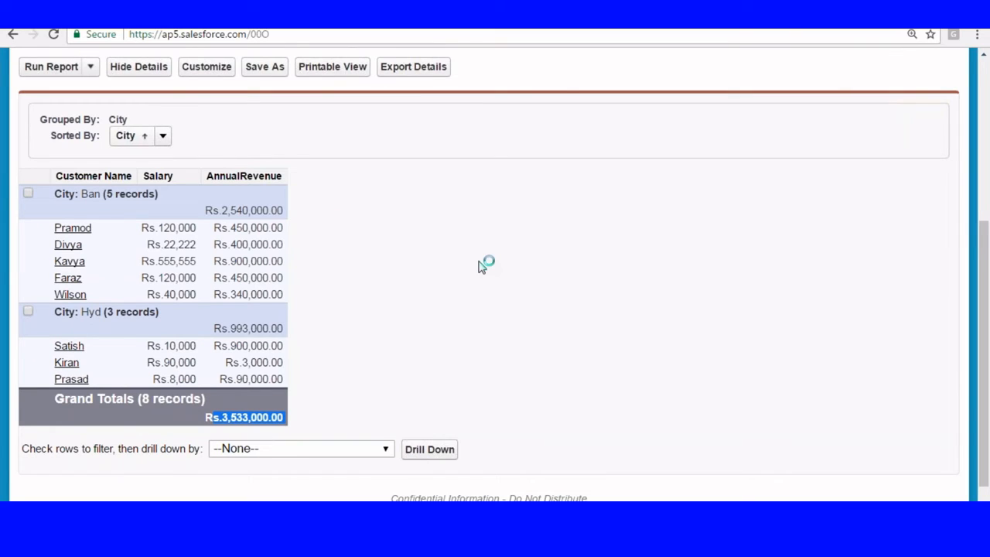
pyautogui.click(142, 70)
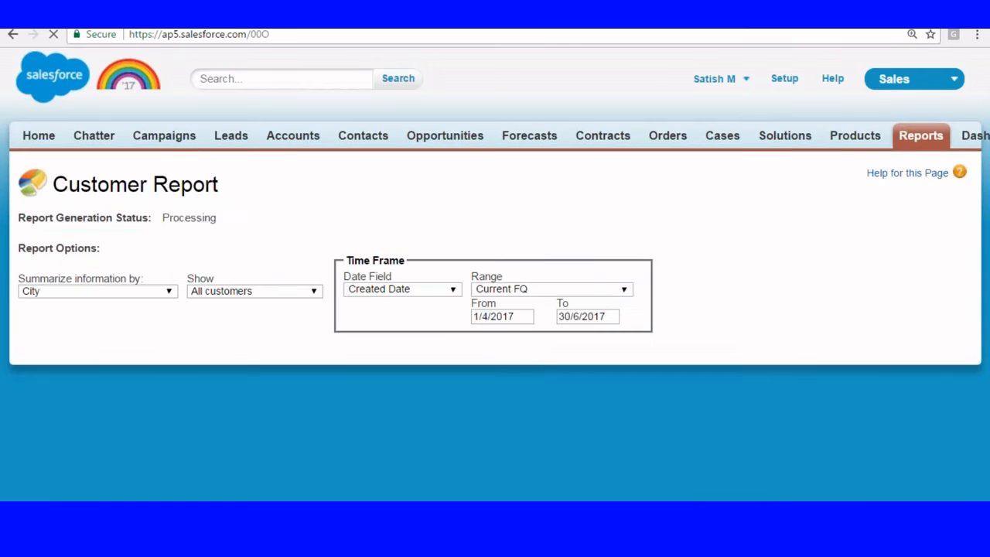
pyautogui.scroll(-3, 410, 212)
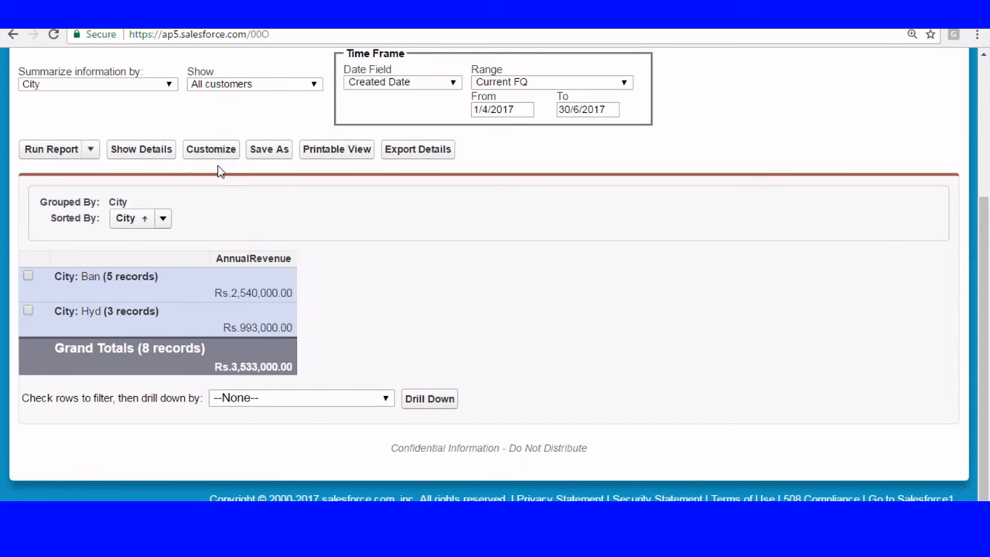
# Step: Save the report as 'Customer summary' in the Capital report folder
pyautogui.click(261, 151)
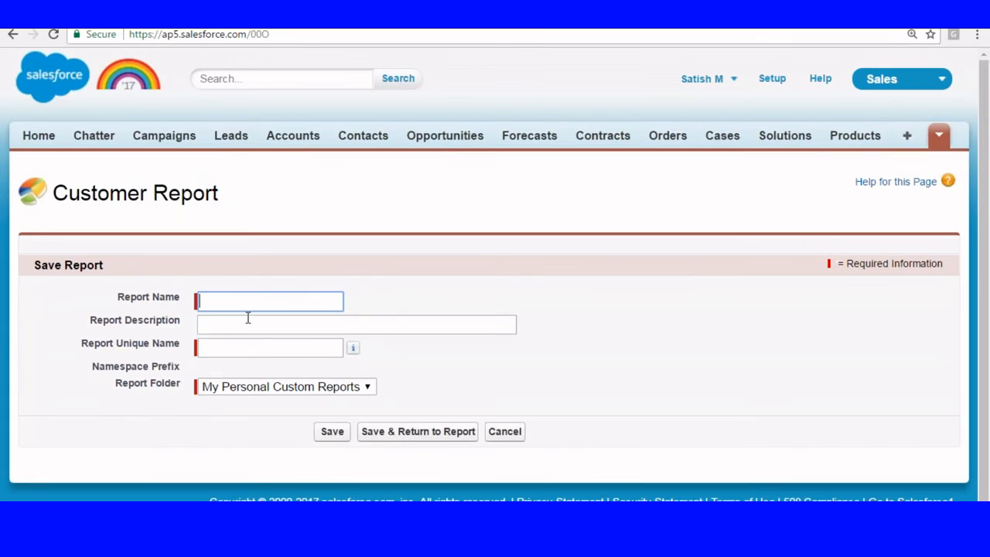
pyautogui.write('Customer suma')
pyautogui.click(253, 327)
pyautogui.click(333, 384)
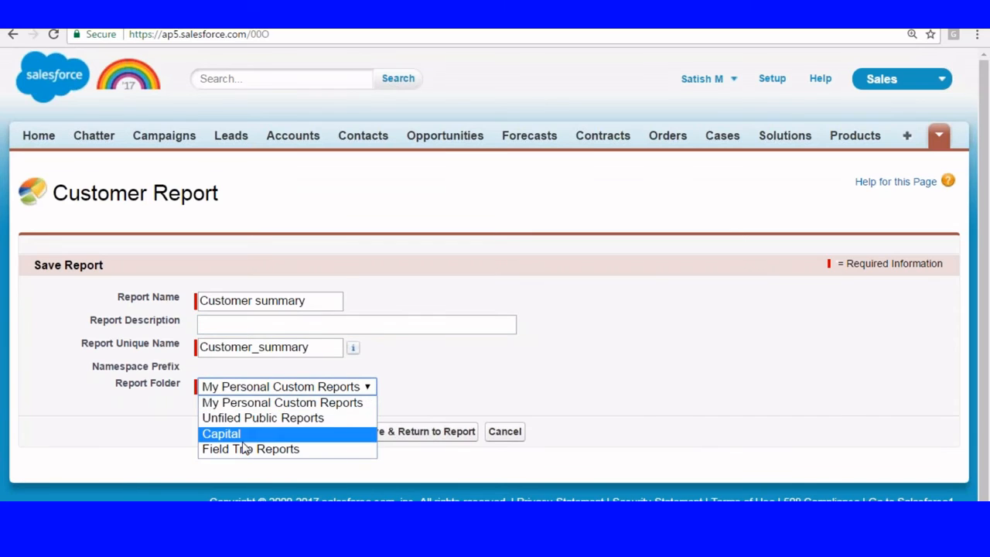
pyautogui.click(243, 439)
pyautogui.click(331, 431)
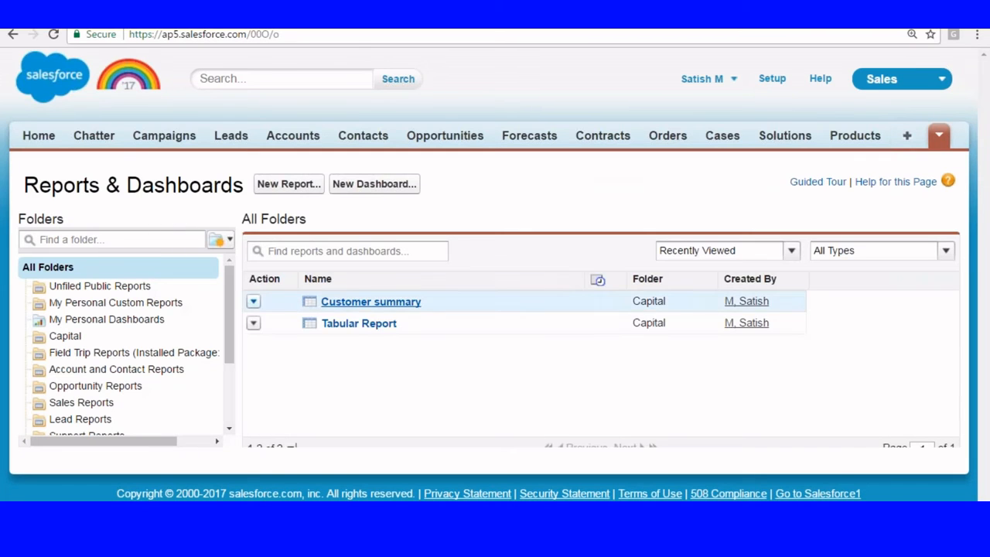
# Step: Open Customer summary for customizing, collapse the filters and show detail rows under each city
pyautogui.click(363, 303)
pyautogui.scroll(-3, 363, 303)
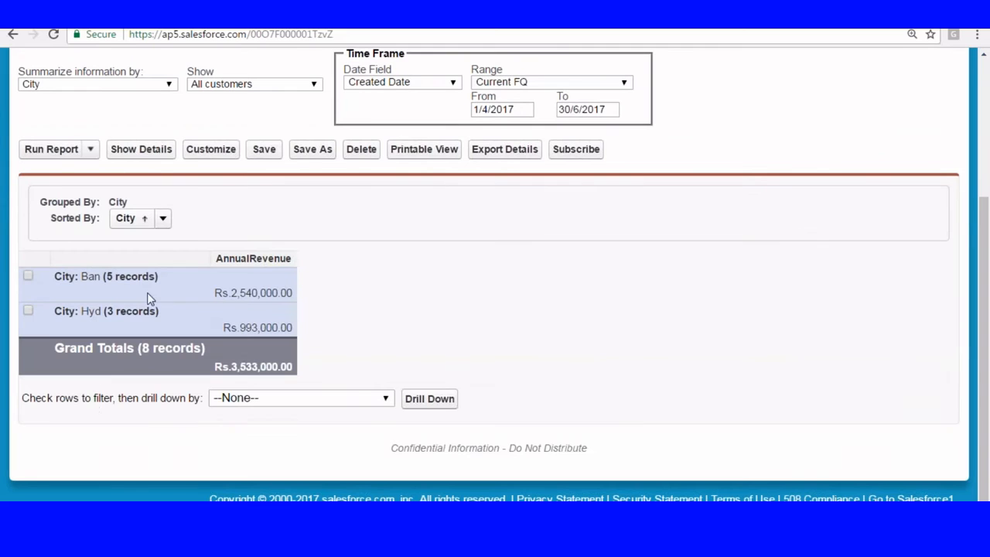
pyautogui.click(209, 151)
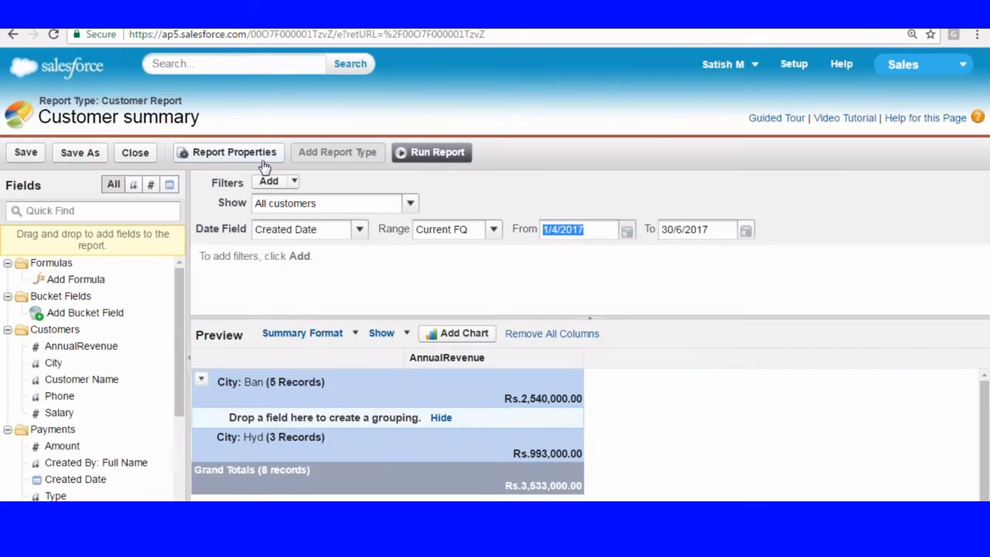
pyautogui.click(591, 317)
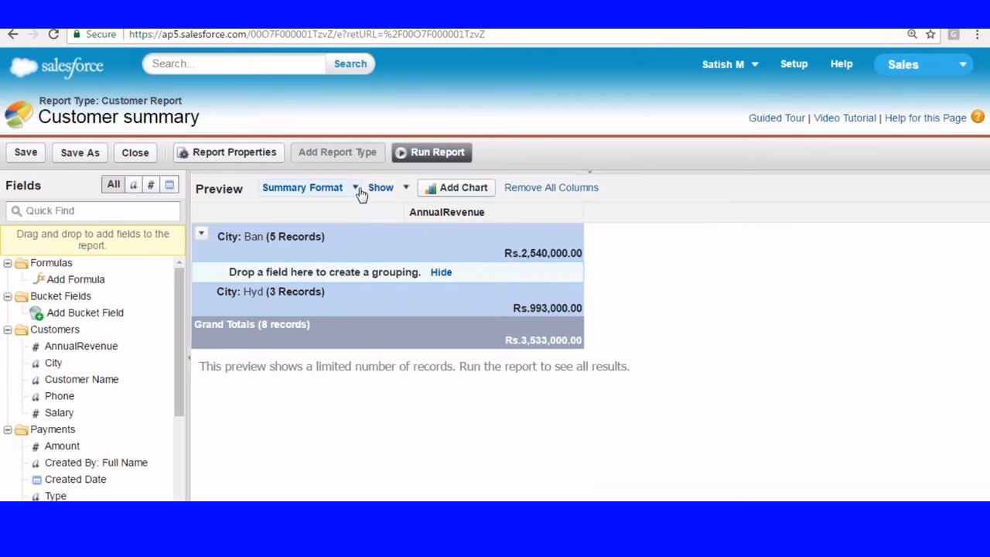
pyautogui.click(403, 190)
pyautogui.click(391, 212)
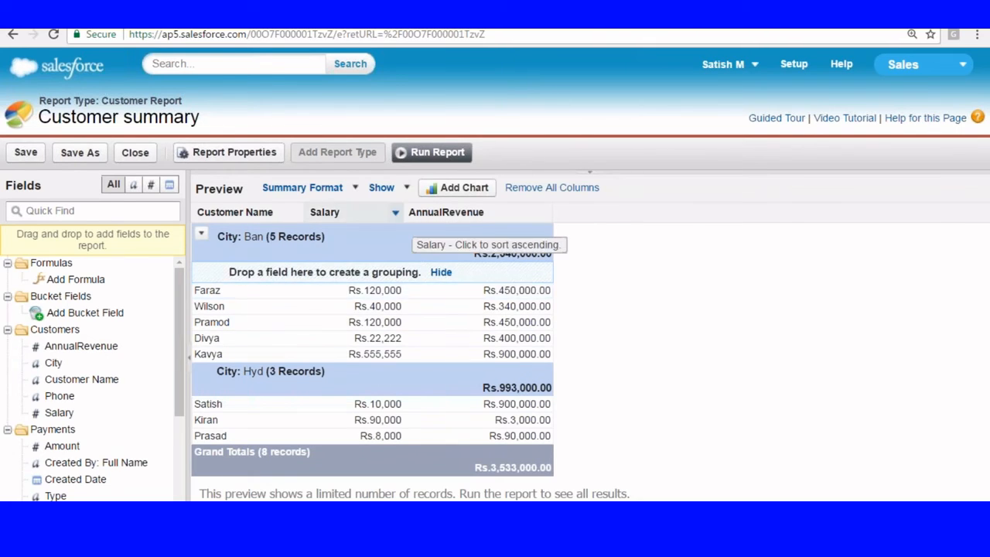
pyautogui.click(404, 190)
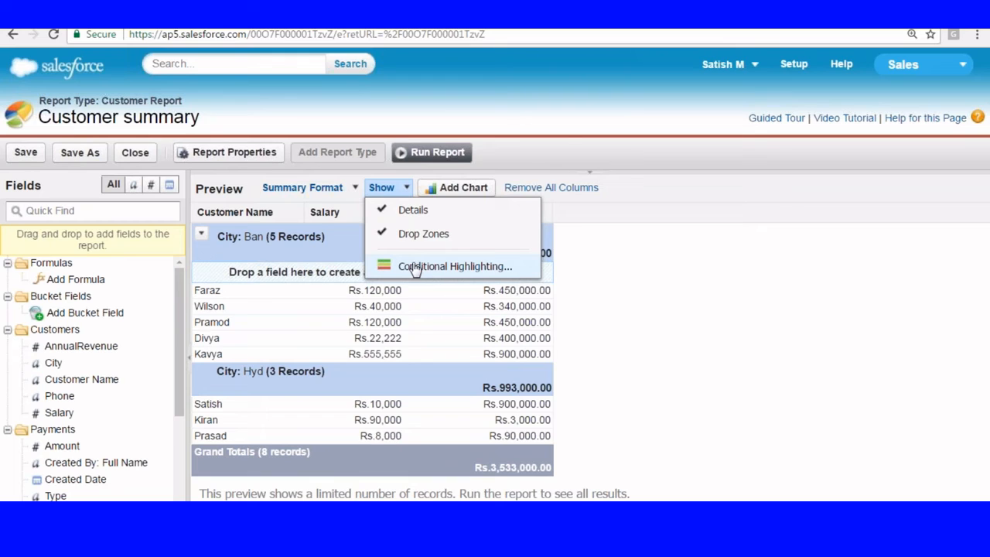
# Step: Highlight Sum of AnnualRevenue with thresholds 300000 and 1100000: Ban green, Hyd yellow
pyautogui.click(418, 267)
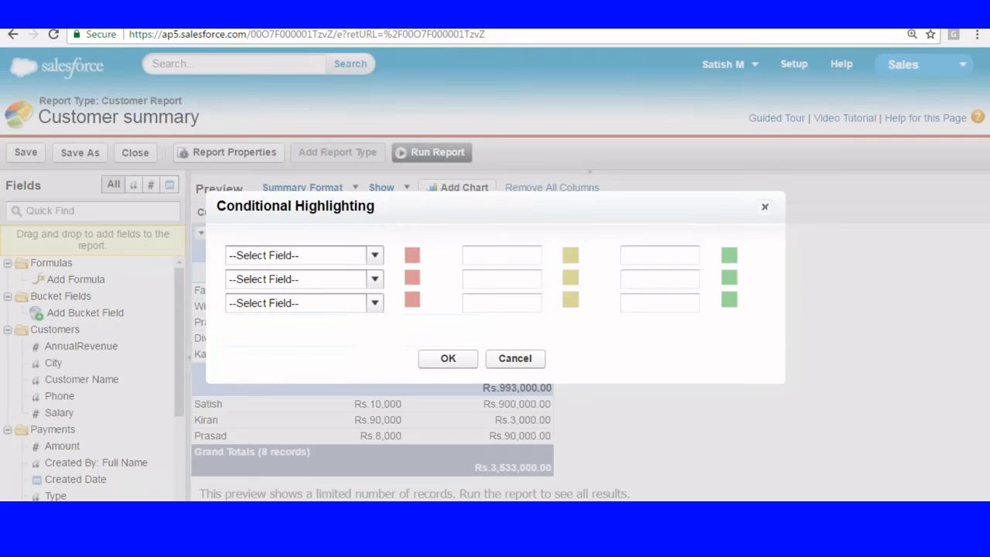
pyautogui.click(376, 255)
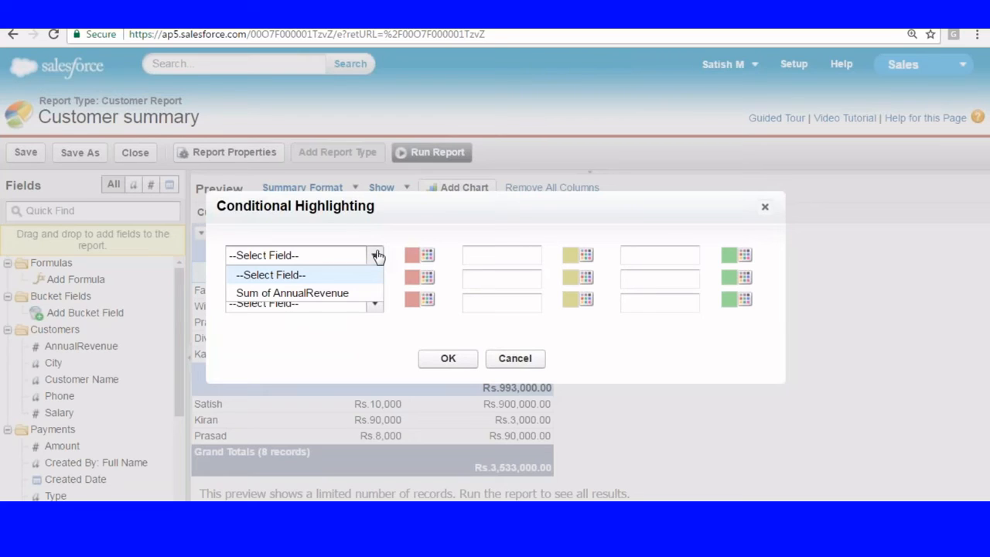
pyautogui.click(376, 255)
pyautogui.click(376, 255)
pyautogui.click(331, 293)
pyautogui.click(495, 255)
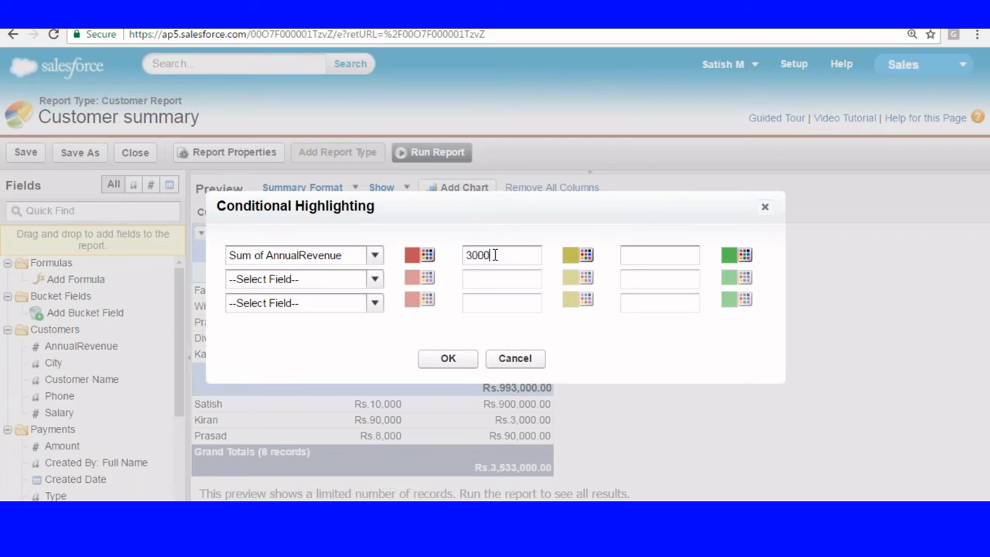
pyautogui.write('00')
pyautogui.click(637, 248)
pyautogui.write('11000')
pyautogui.click(446, 360)
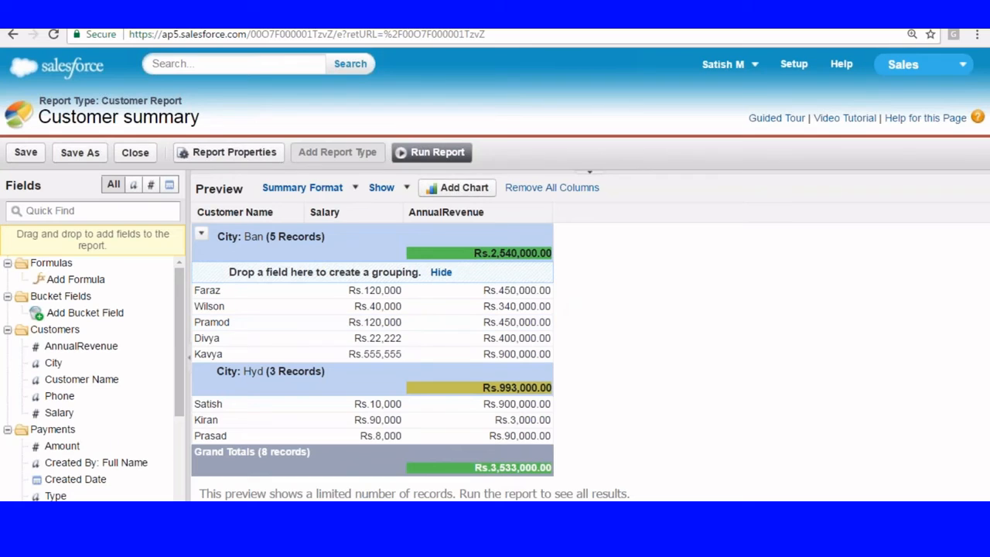
# Step: Adjust the highlighting thresholds and make the middle AnnualRevenue band red
pyautogui.click(352, 189)
pyautogui.click(405, 188)
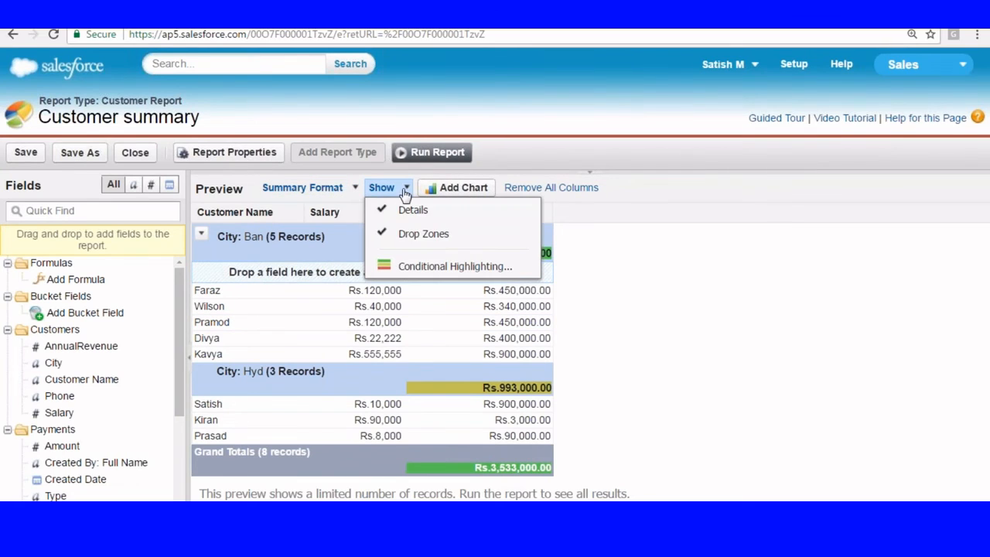
pyautogui.click(455, 266)
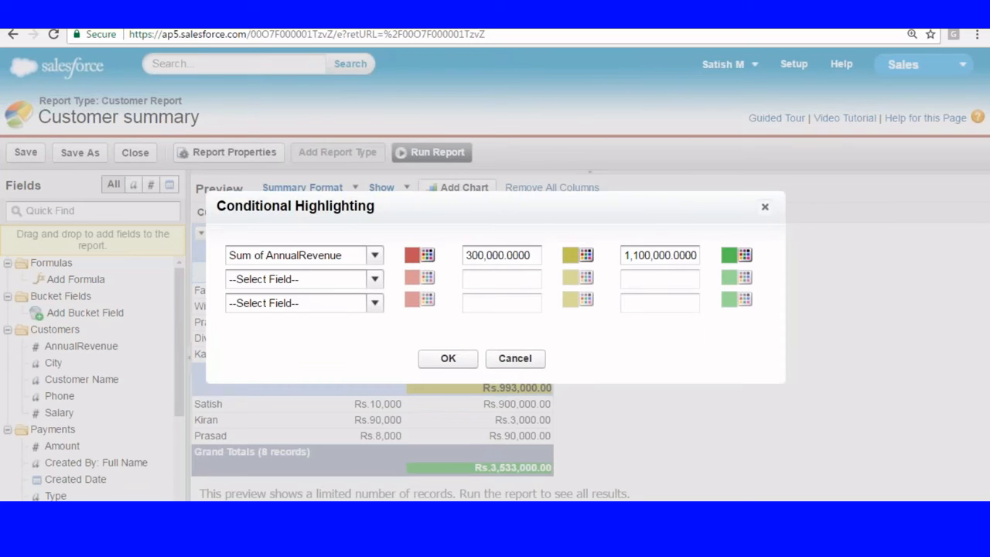
pyautogui.press('BackSpace')
pyautogui.write('5')
pyautogui.moveTo(517, 201); pyautogui.dragTo(508, 267)
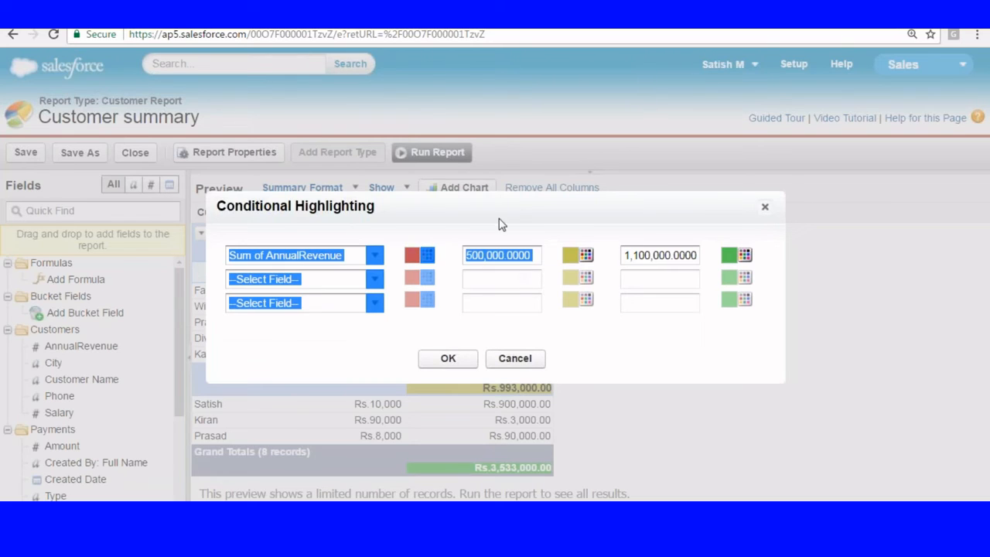
pyautogui.click(638, 253)
pyautogui.press('BackSpace')
pyautogui.press('BackSpace')
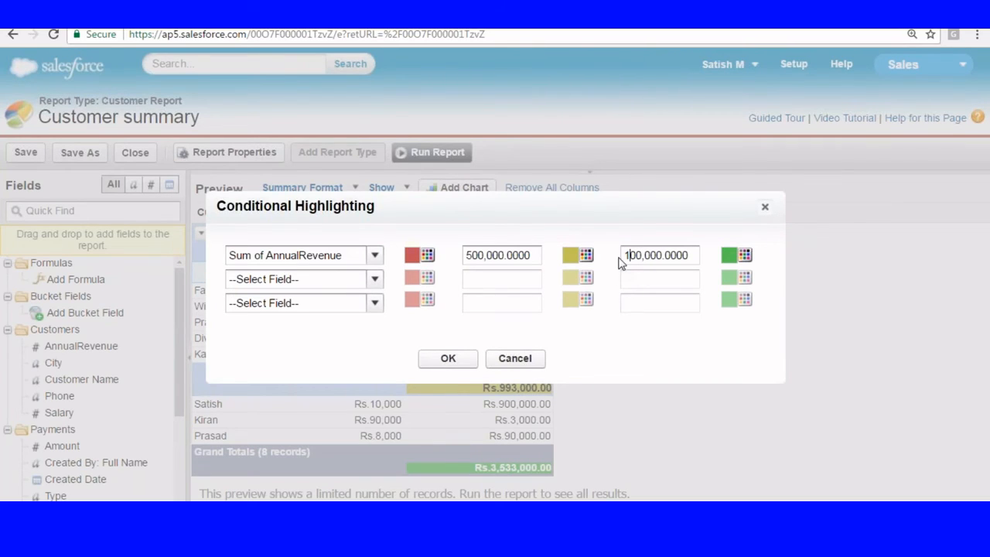
pyautogui.write('1,')
pyautogui.click(586, 256)
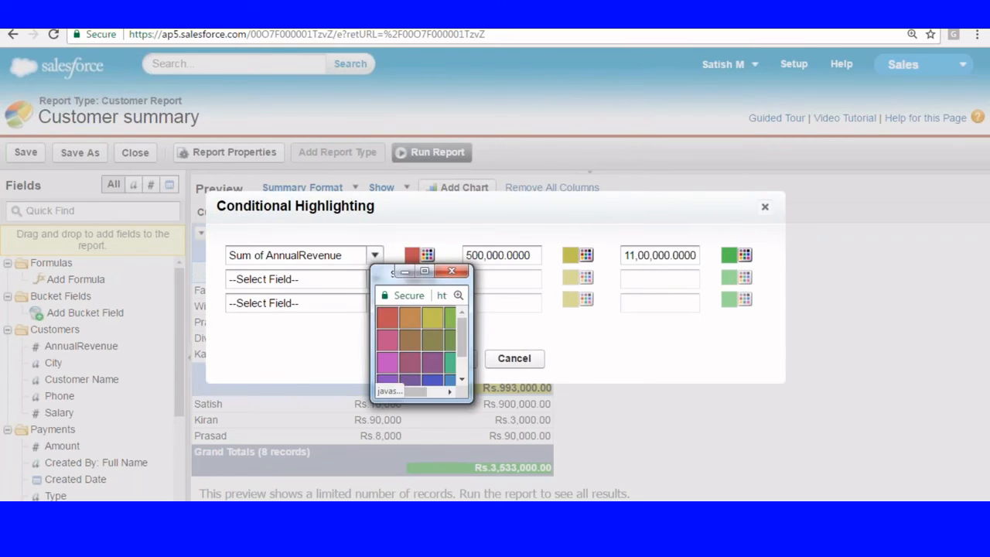
pyautogui.click(402, 340)
pyautogui.click(446, 357)
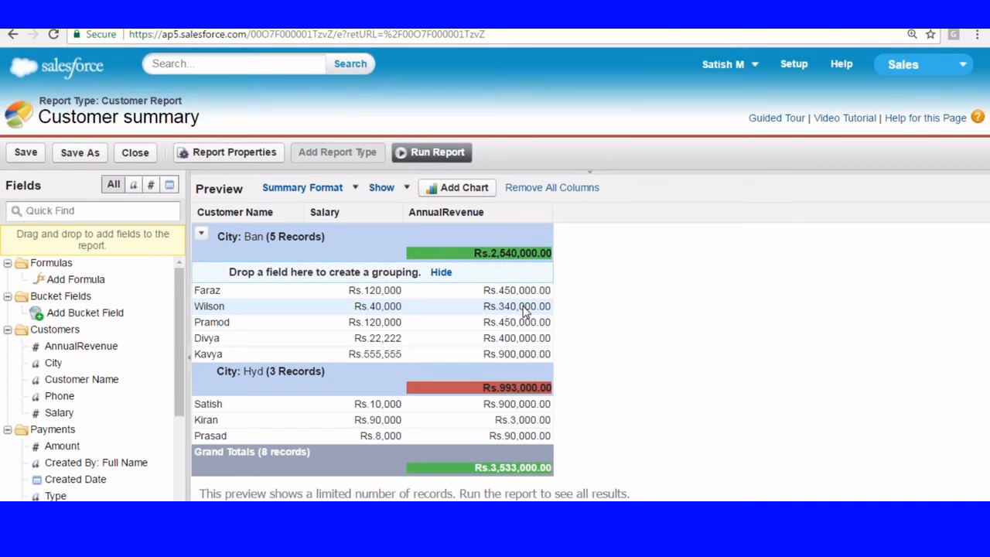
# Step: Set the highlighting field back to --Select Field-- so the revenue totals show uncoloured
pyautogui.click(405, 189)
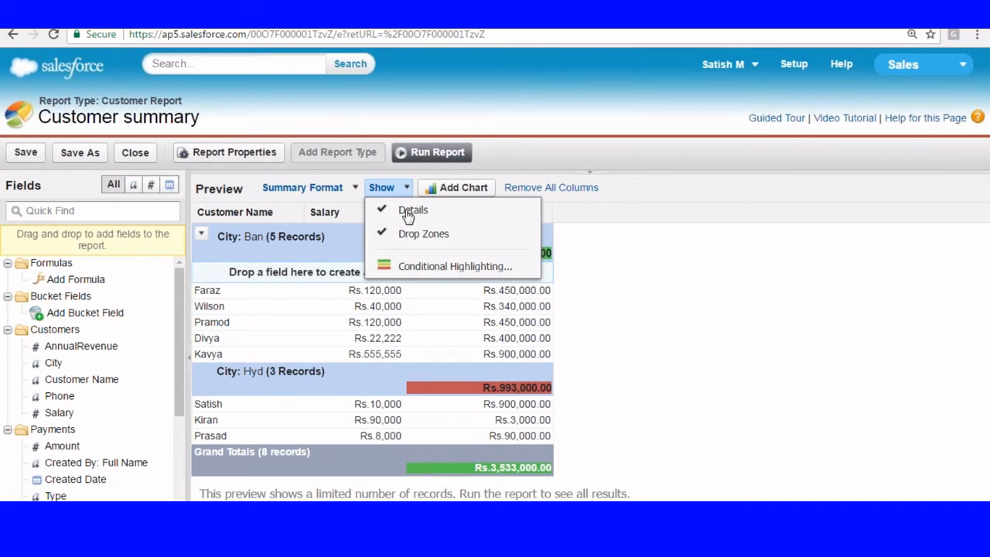
pyautogui.click(405, 268)
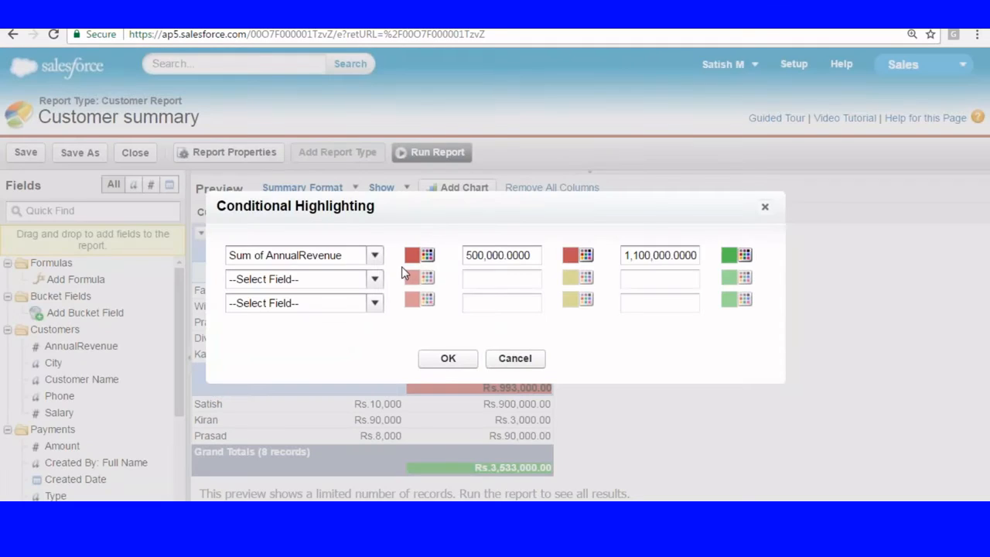
pyautogui.click(374, 256)
pyautogui.click(298, 276)
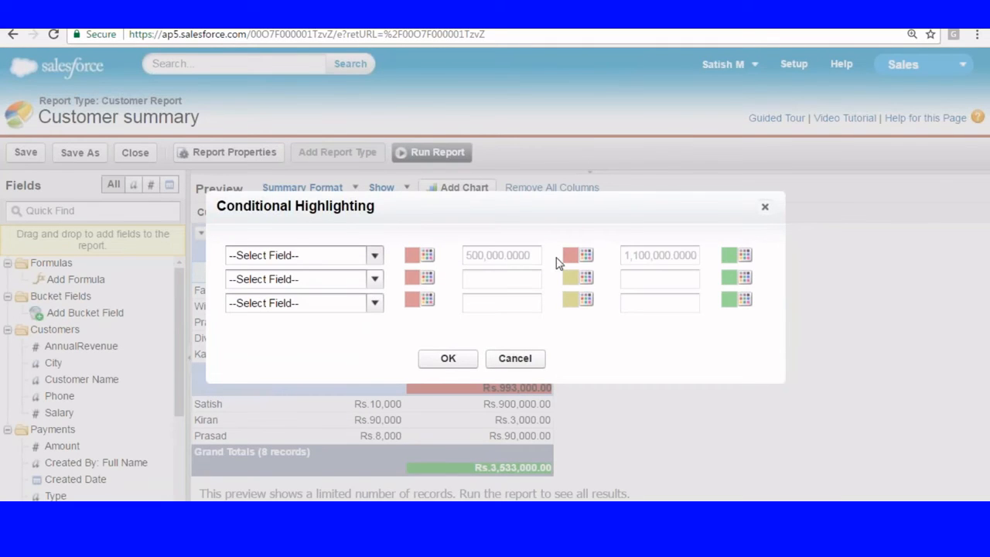
pyautogui.click(448, 358)
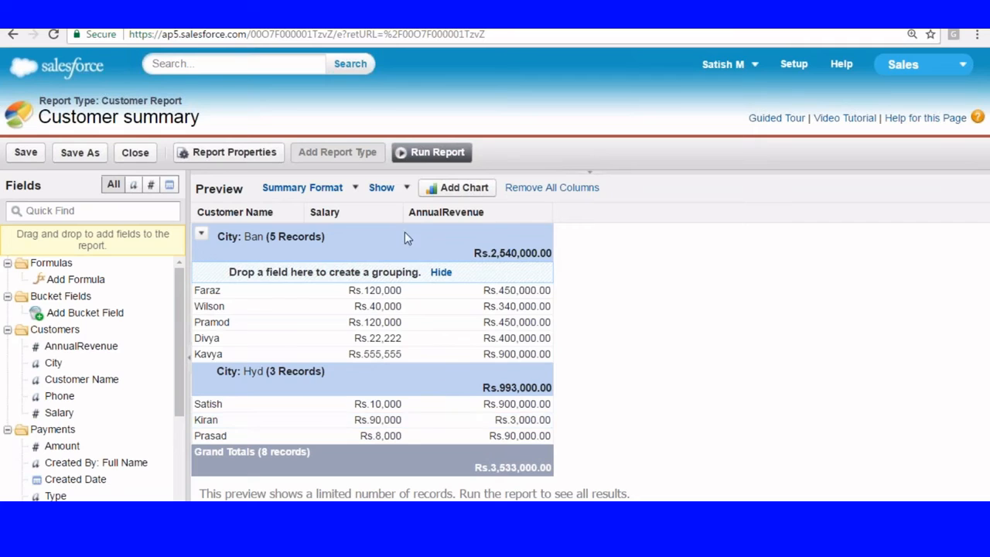
pyautogui.click(407, 189)
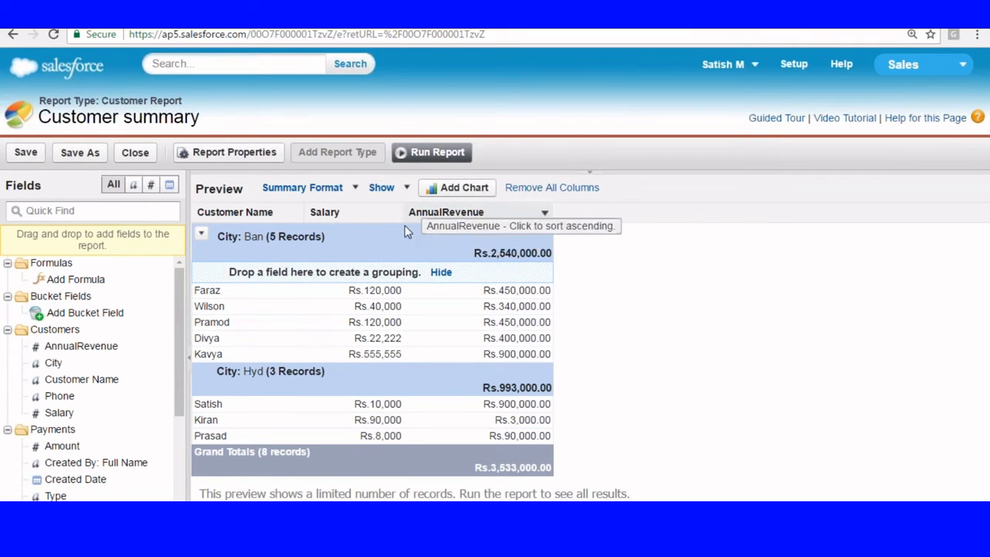
pyautogui.click(590, 172)
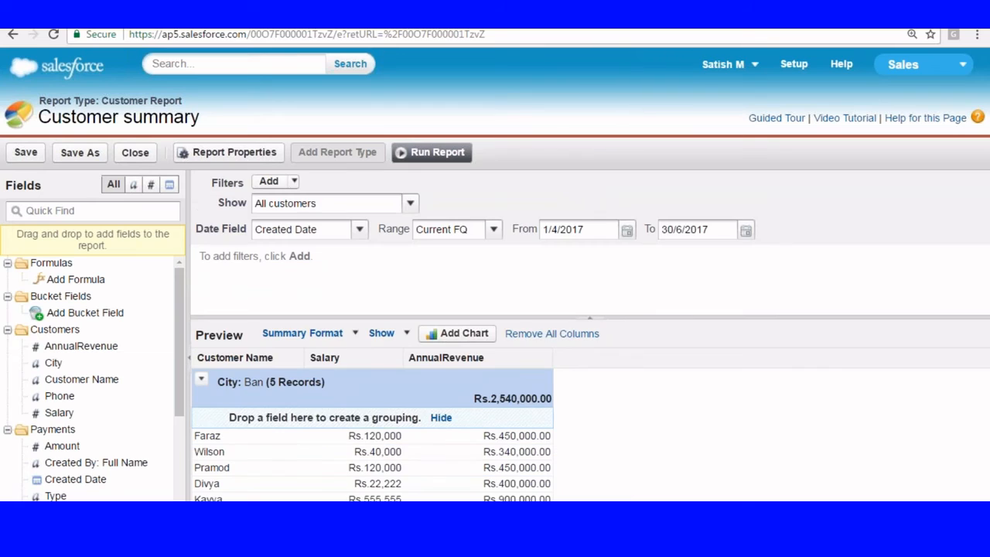
pyautogui.click(450, 333)
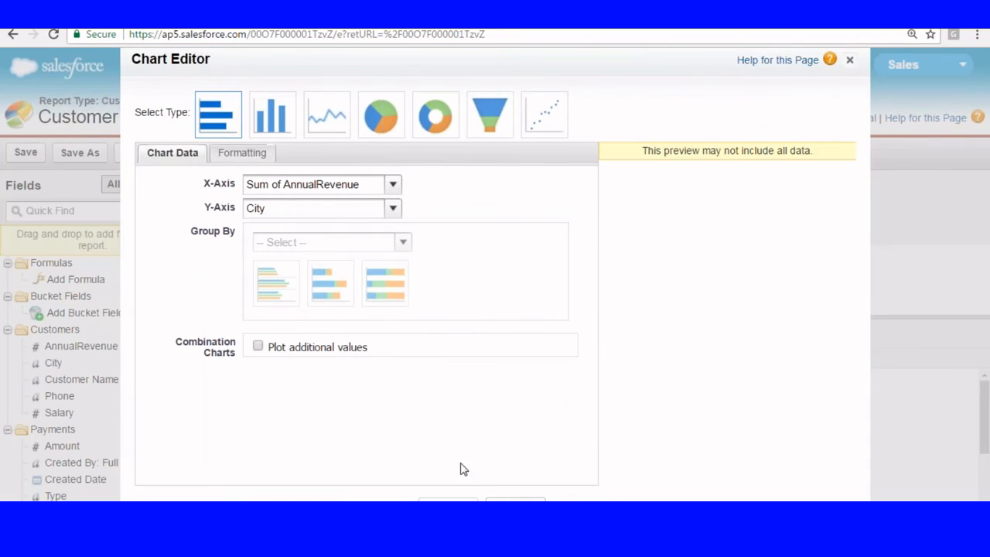
pyautogui.click(452, 500)
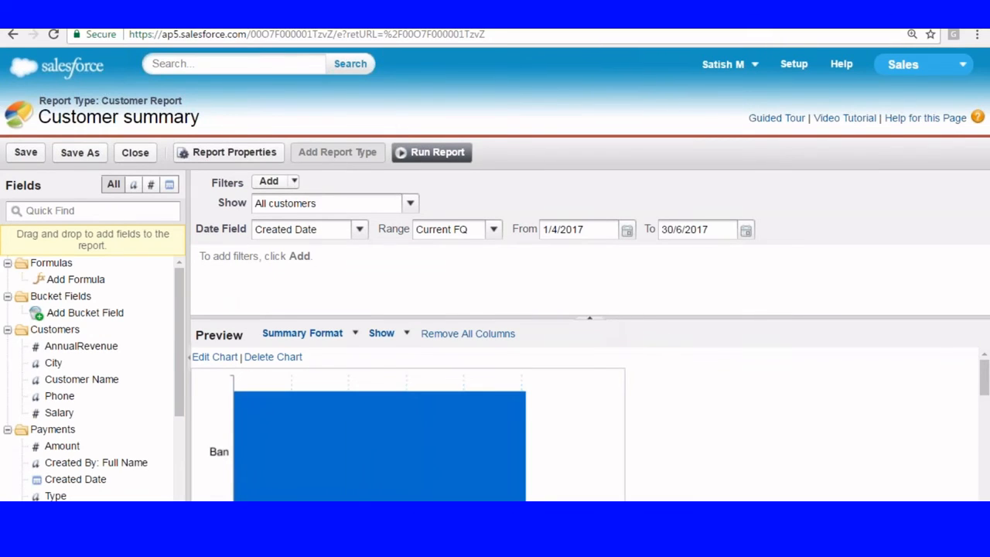
pyautogui.click(590, 318)
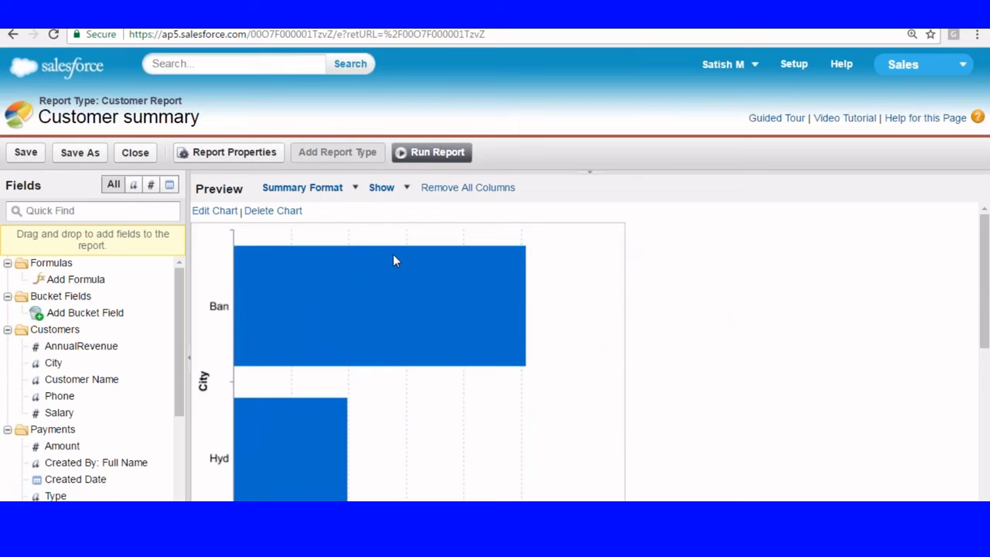
pyautogui.click(286, 212)
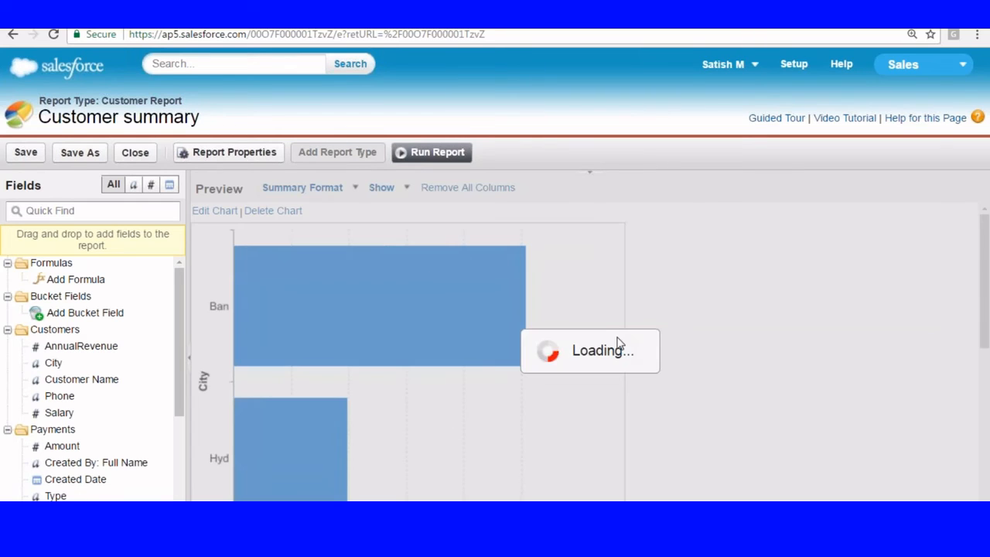
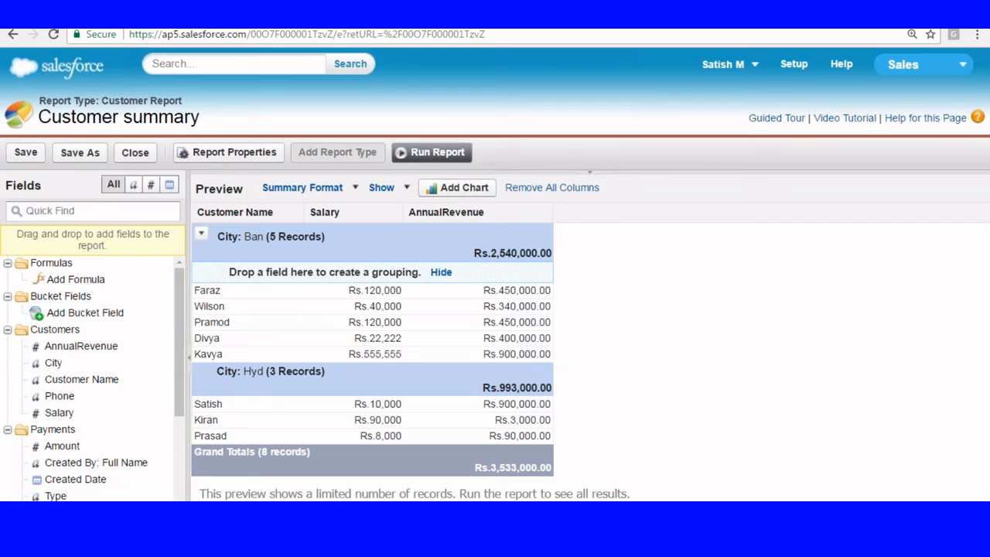
# Step: From Setup, switch to the ICICI Loan app and go to its Customers home page
pyautogui.click(785, 66)
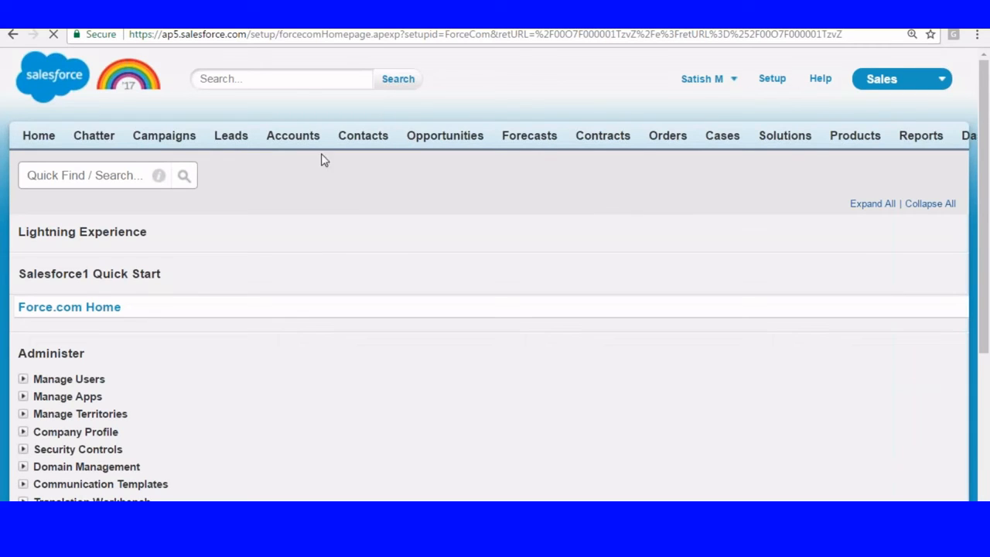
pyautogui.click(903, 80)
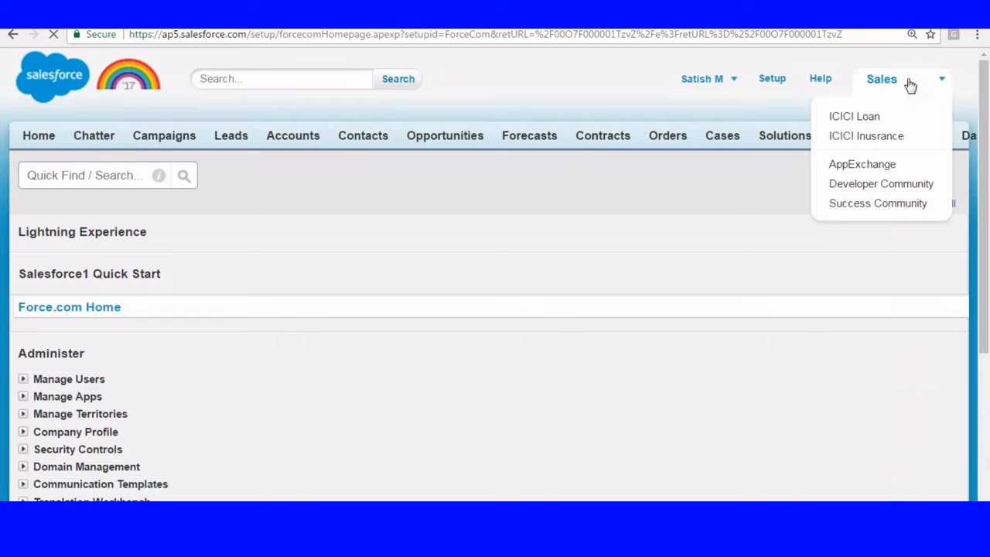
pyautogui.click(850, 133)
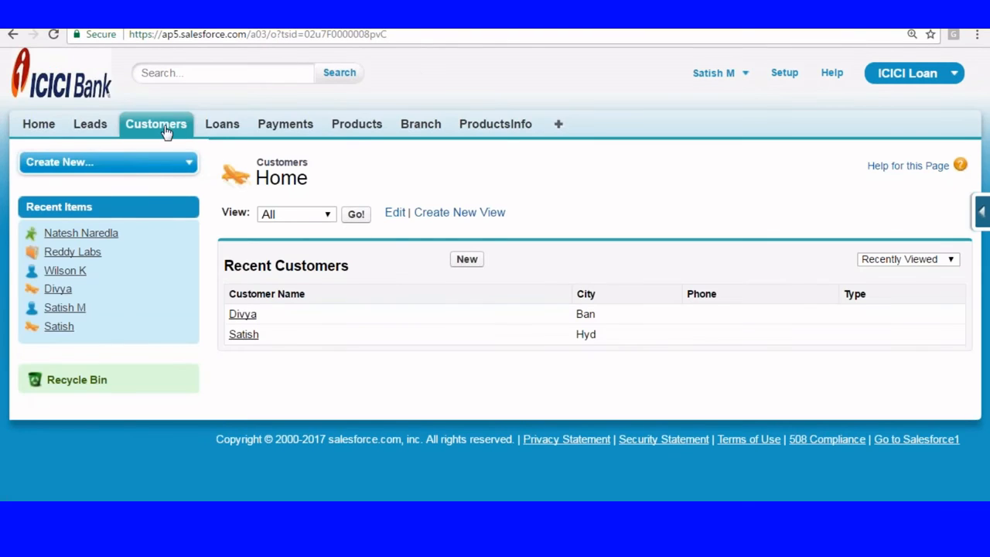
pyautogui.click(166, 132)
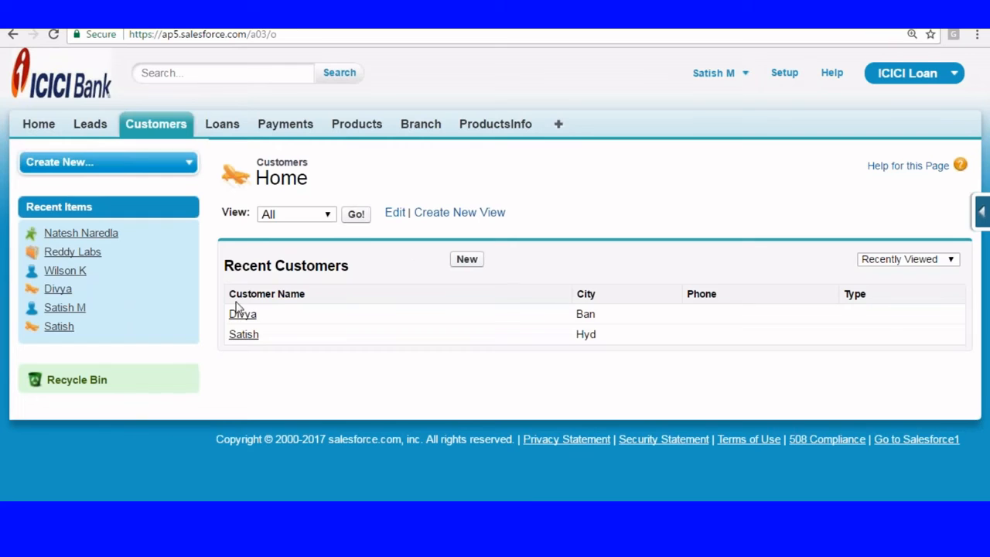
# Step: Set the Type of the recent Ban and Hyd customers to Business, editing inline
pyautogui.click(242, 314)
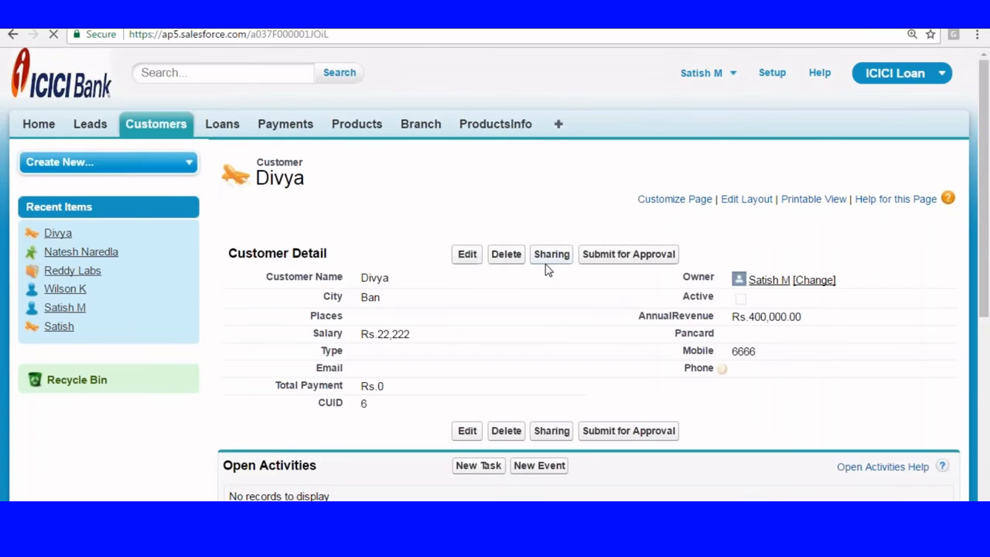
pyautogui.scroll(-2, 530, 272)
pyautogui.doubleClick(382, 214)
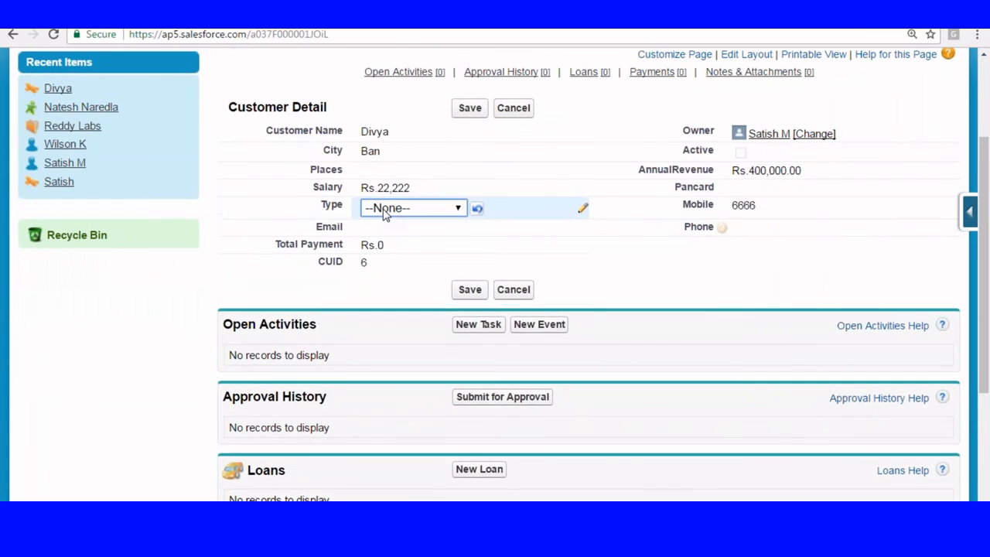
pyautogui.click(385, 214)
pyautogui.click(390, 239)
pyautogui.click(469, 108)
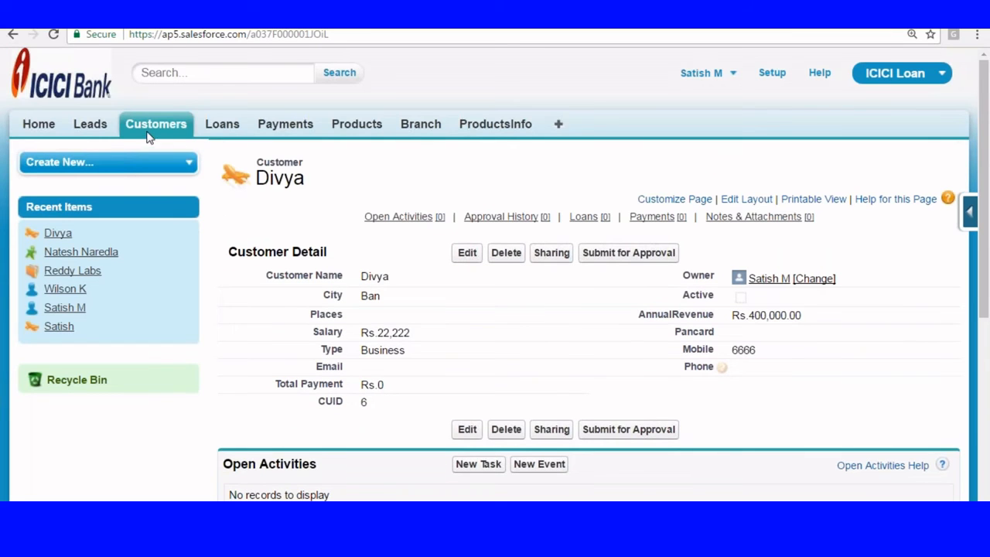
pyautogui.click(156, 125)
pyautogui.click(245, 334)
pyautogui.doubleClick(371, 352)
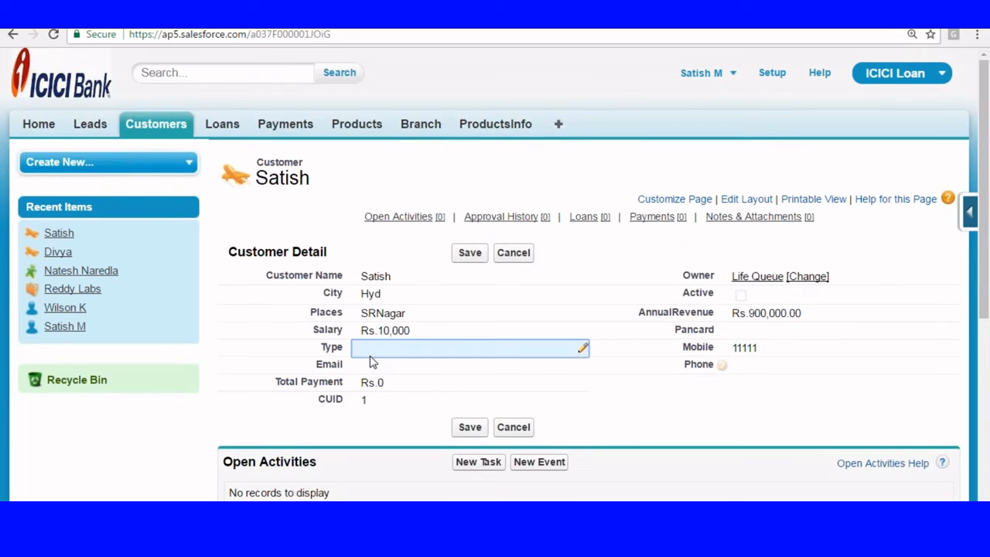
pyautogui.click(412, 350)
pyautogui.click(386, 380)
pyautogui.click(469, 252)
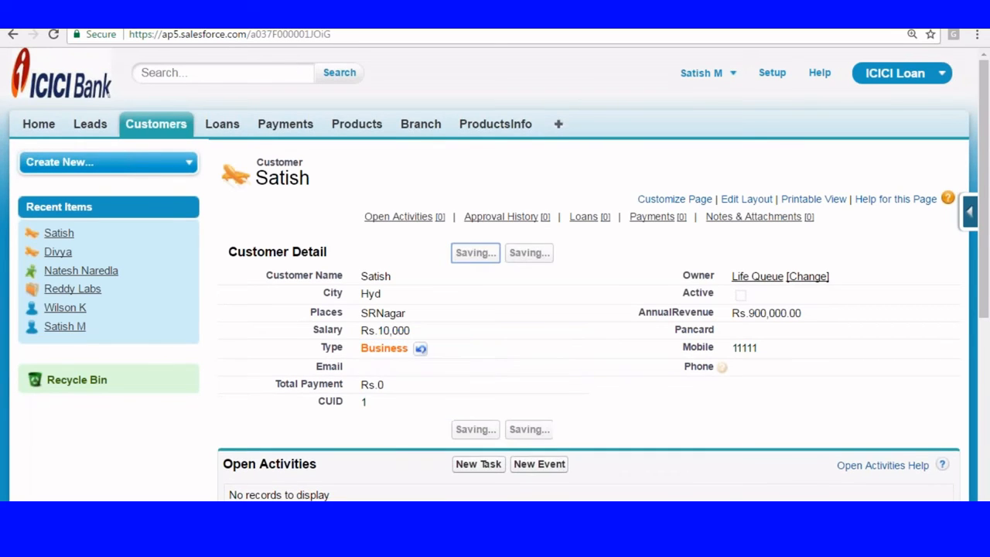
# Step: In the All customers list, set the second and third customers' Type to Salaried
pyautogui.click(158, 124)
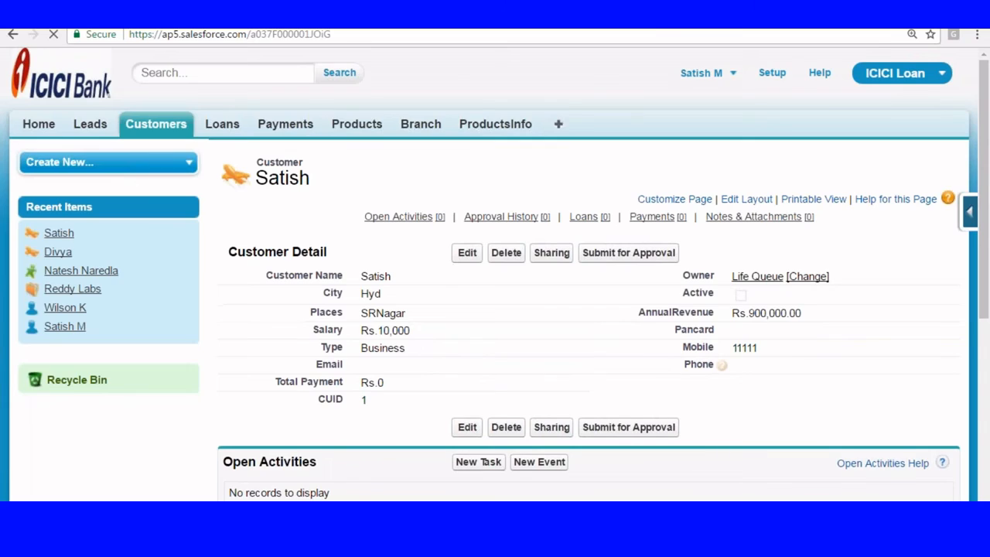
pyautogui.click(364, 217)
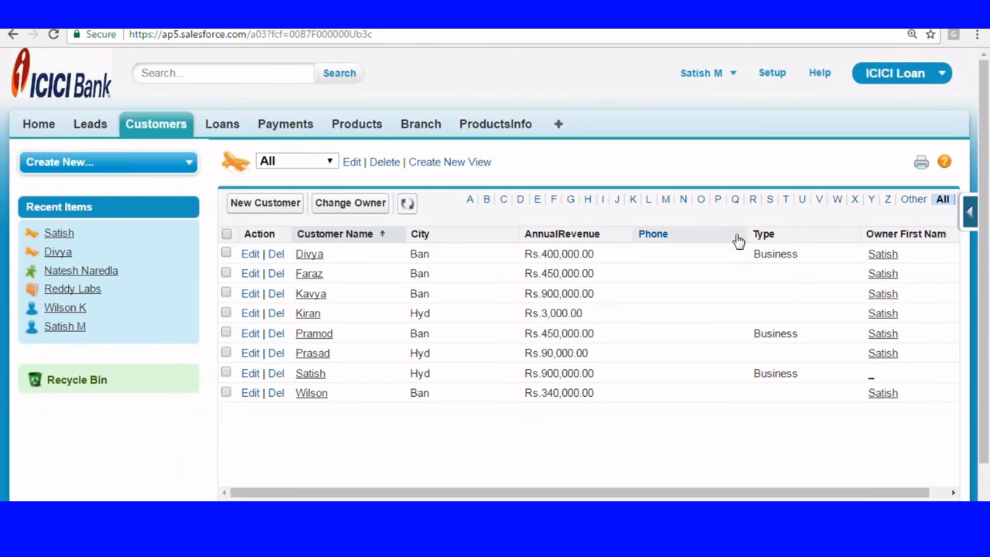
pyautogui.click(250, 273)
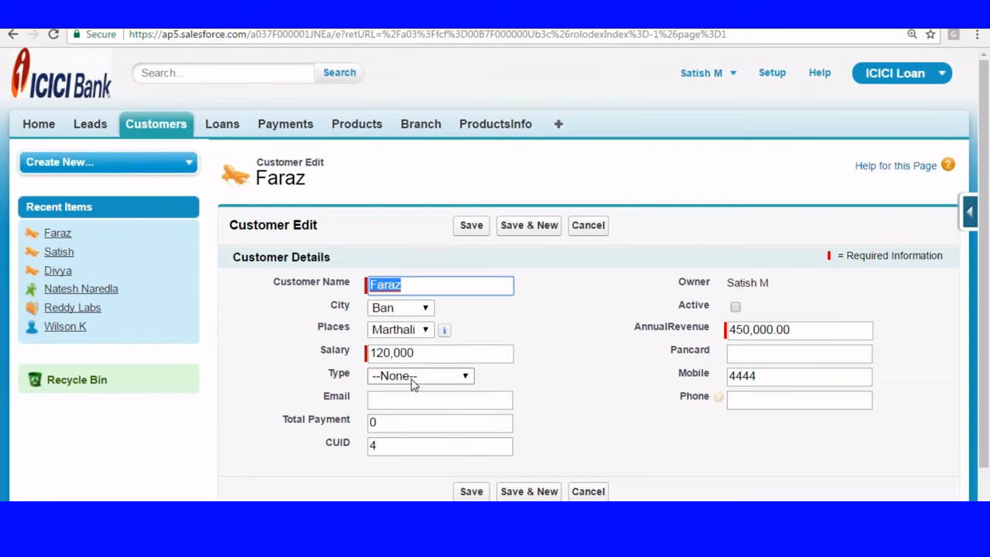
pyautogui.click(433, 376)
pyautogui.click(394, 423)
pyautogui.click(470, 227)
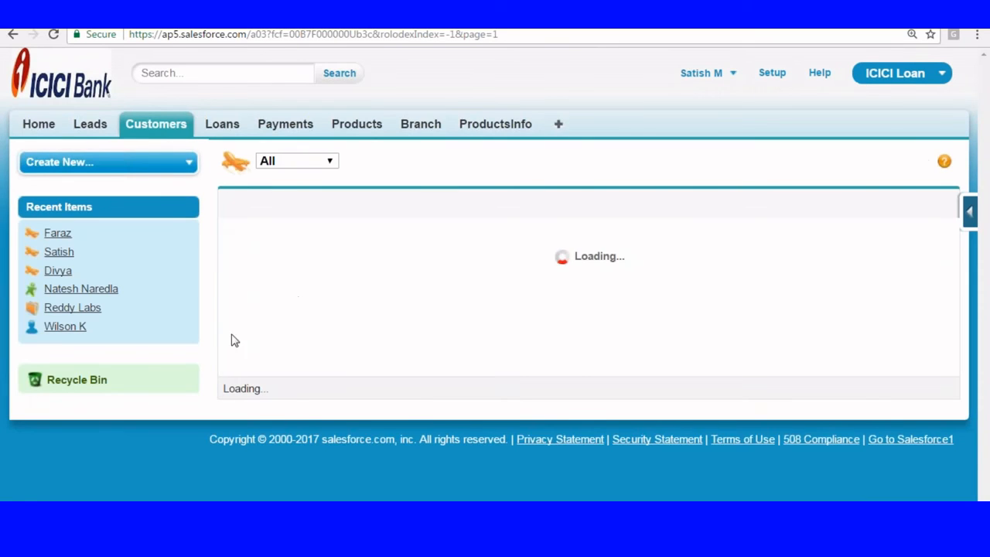
pyautogui.click(250, 293)
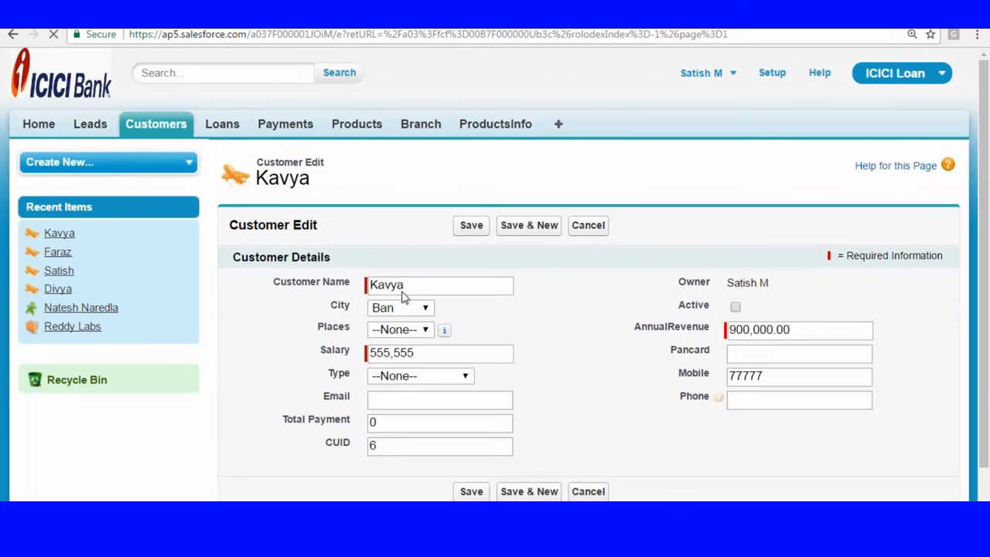
pyautogui.click(414, 375)
pyautogui.click(390, 420)
pyautogui.click(471, 225)
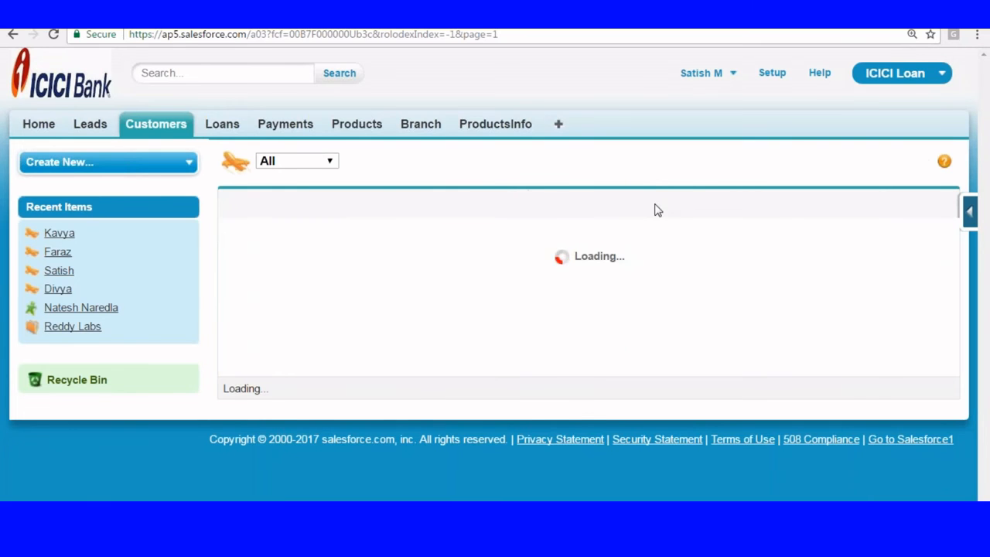
# Step: Set Type to Self-Employeed for the Rs.3,000.00 and Rs.90,000.00 revenue customers
pyautogui.scroll(-1, 656, 238)
pyautogui.scroll(-1, 696, 239)
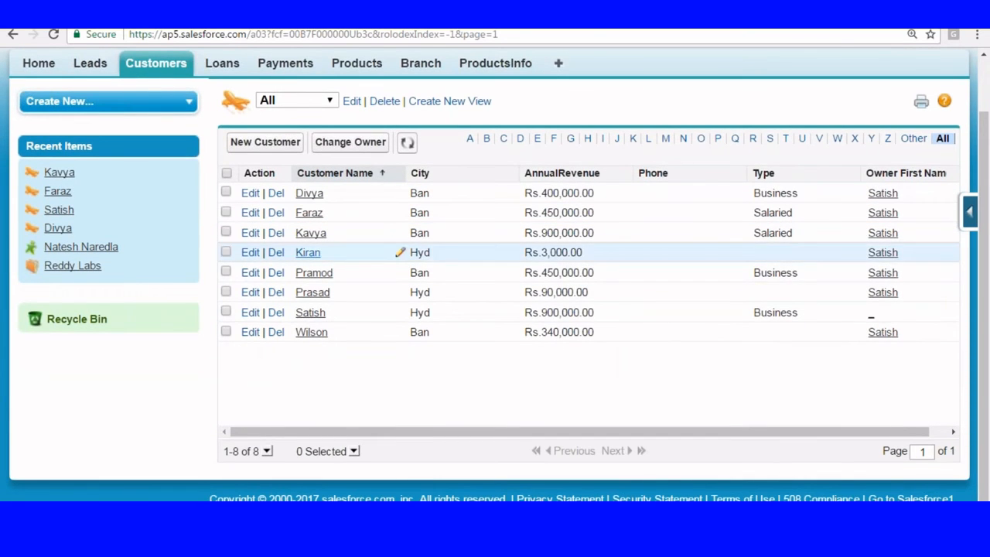
pyautogui.click(249, 252)
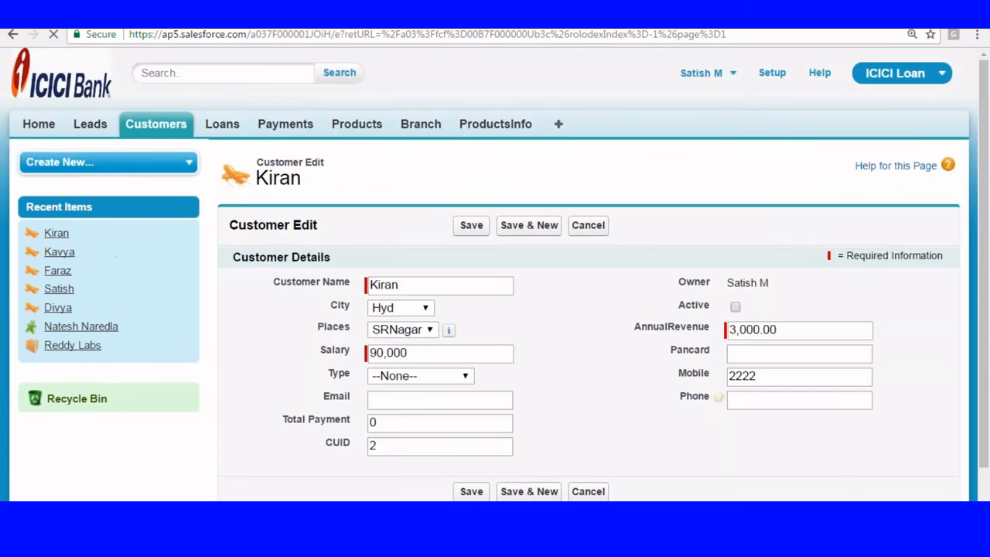
pyautogui.click(403, 378)
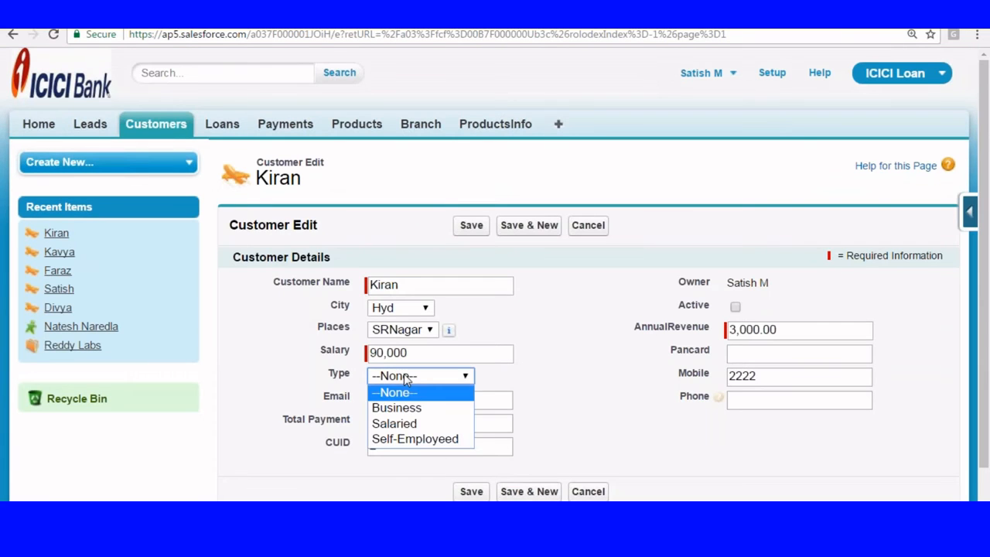
pyautogui.click(409, 438)
pyautogui.click(471, 225)
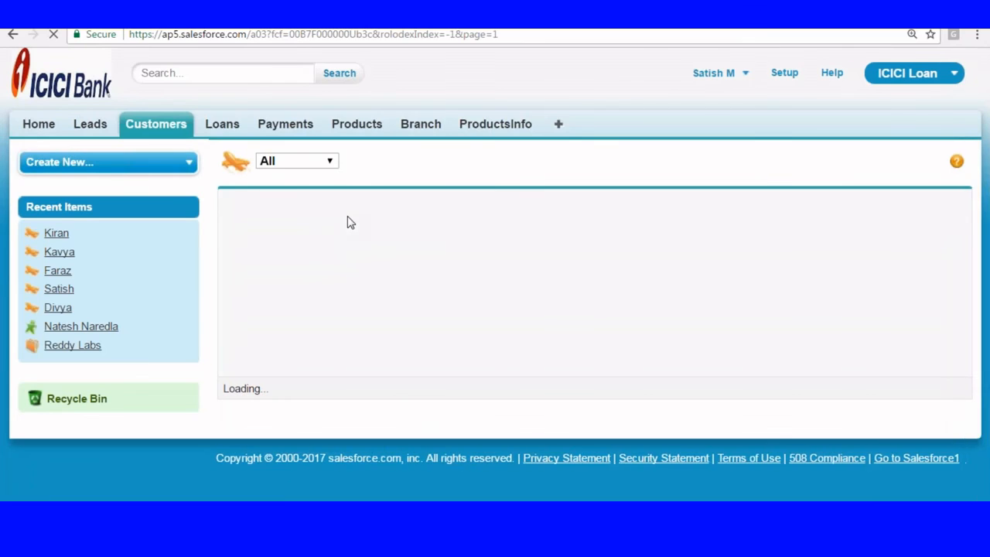
pyautogui.click(249, 354)
pyautogui.click(406, 376)
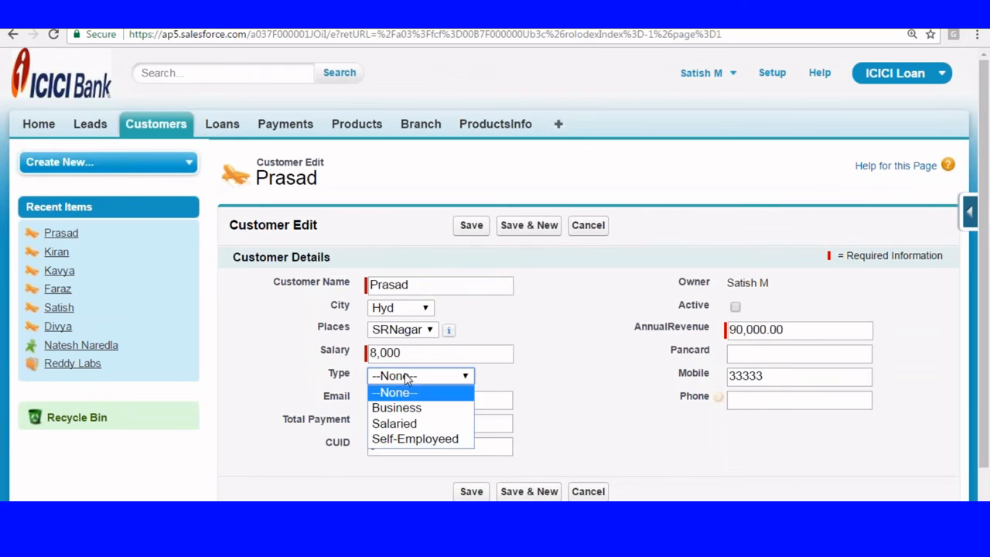
pyautogui.click(429, 438)
pyautogui.click(464, 226)
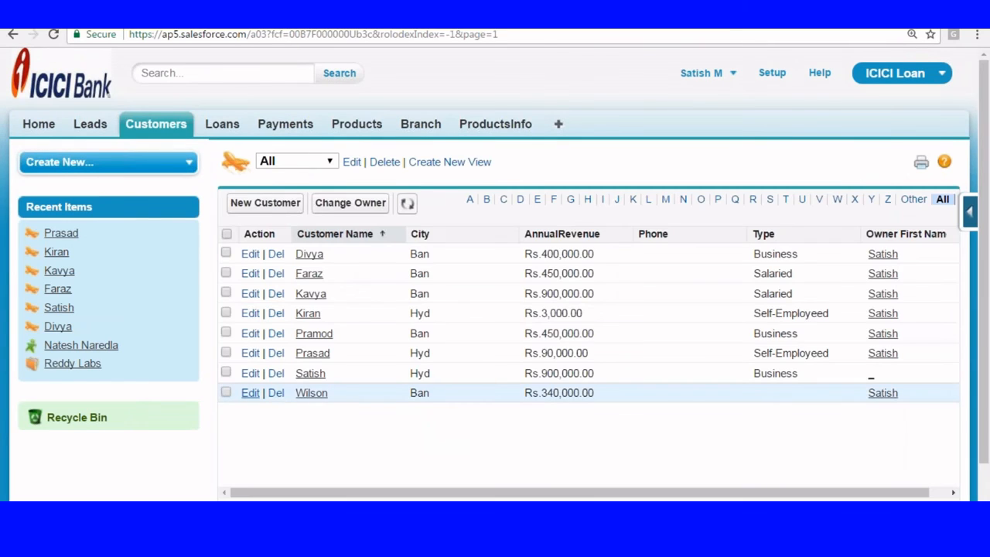
# Step: Set the last customer in the list to Type Business
pyautogui.click(250, 393)
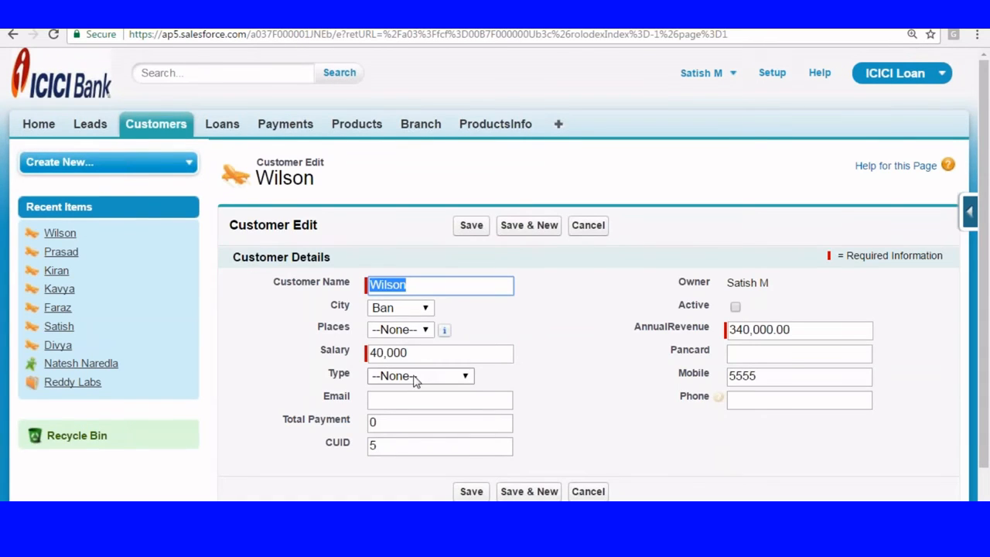
pyautogui.click(415, 380)
pyautogui.click(394, 407)
pyautogui.click(466, 228)
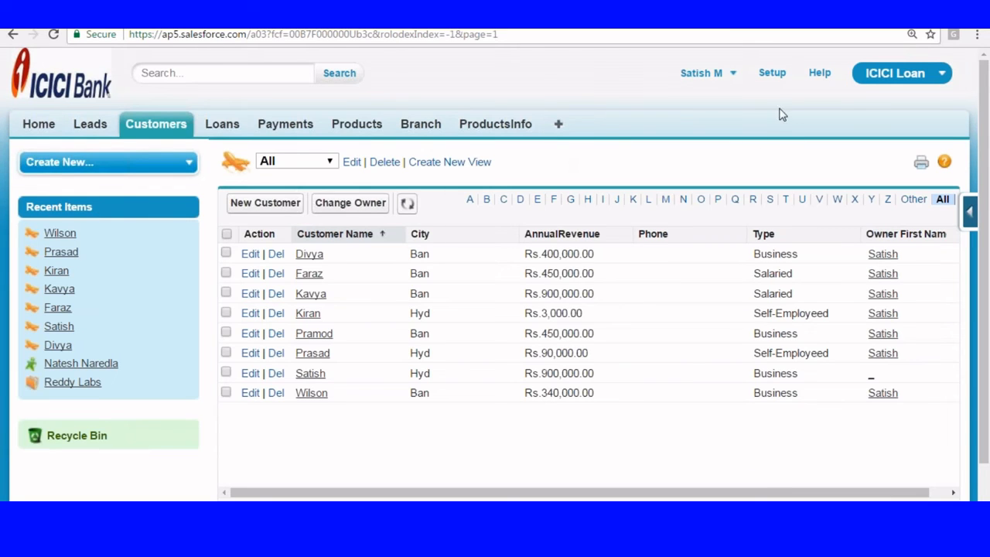
# Step: Switch to the Sales app and go to the Reports tab
pyautogui.click(772, 74)
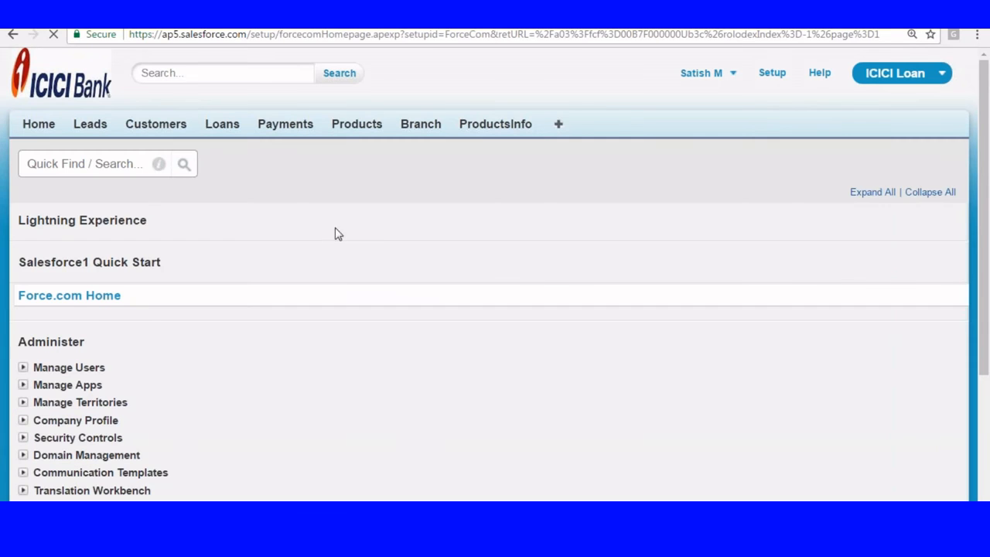
pyautogui.scroll(-1, 212, 207)
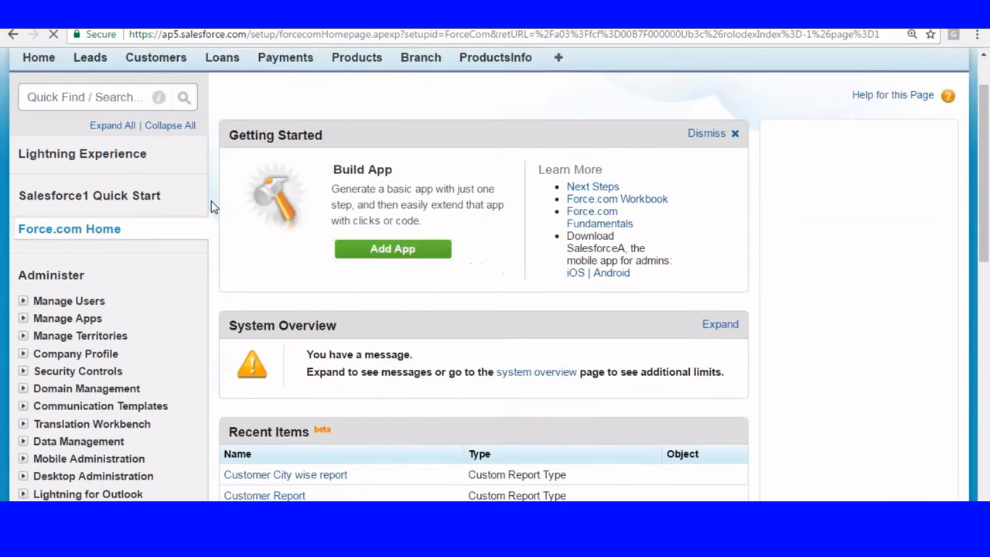
pyautogui.scroll(-2, 212, 206)
pyautogui.scroll(4, 212, 206)
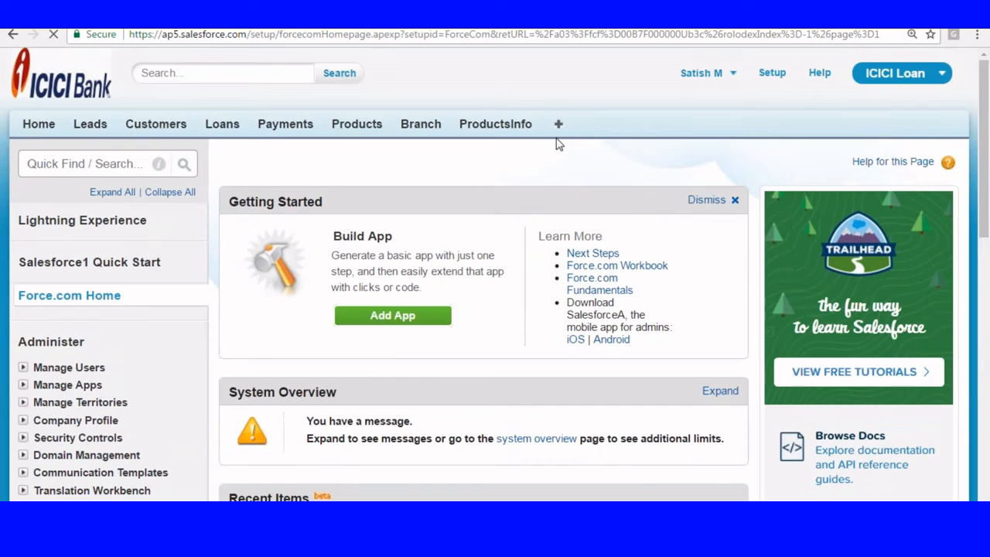
pyautogui.click(888, 78)
pyautogui.click(842, 111)
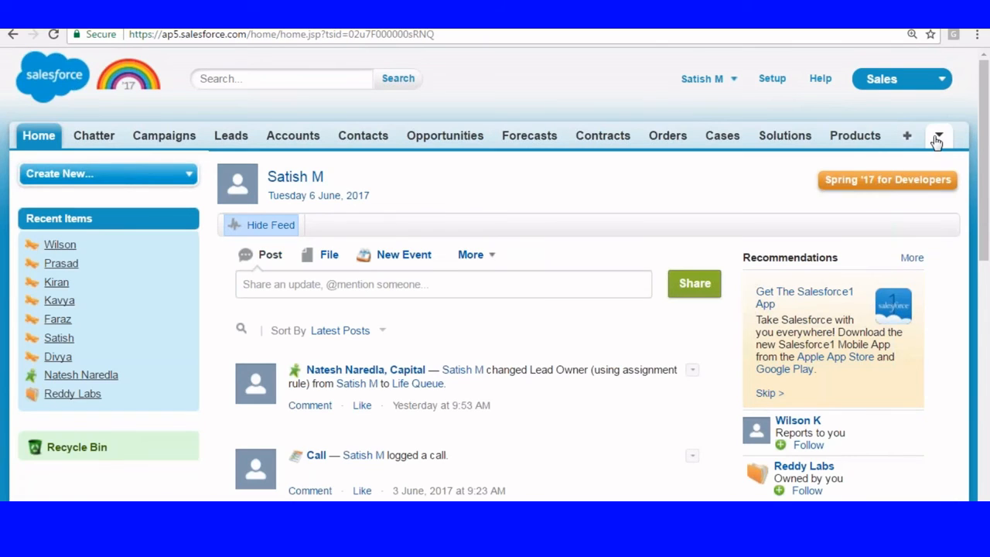
pyautogui.click(937, 138)
pyautogui.click(884, 163)
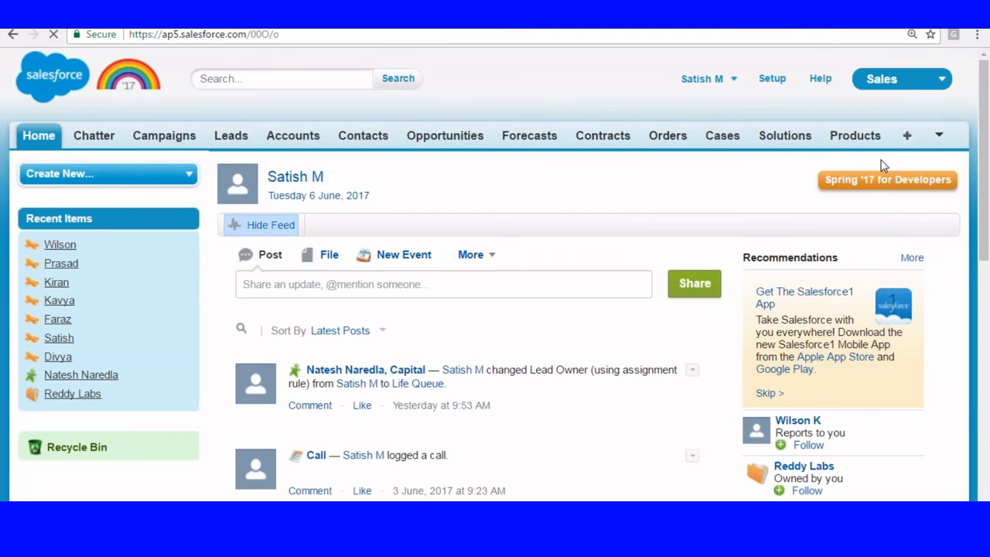
# Step: Create a new report from the Customer City wise report type under Other Reports
pyautogui.click(288, 186)
pyautogui.scroll(-2, 366, 213)
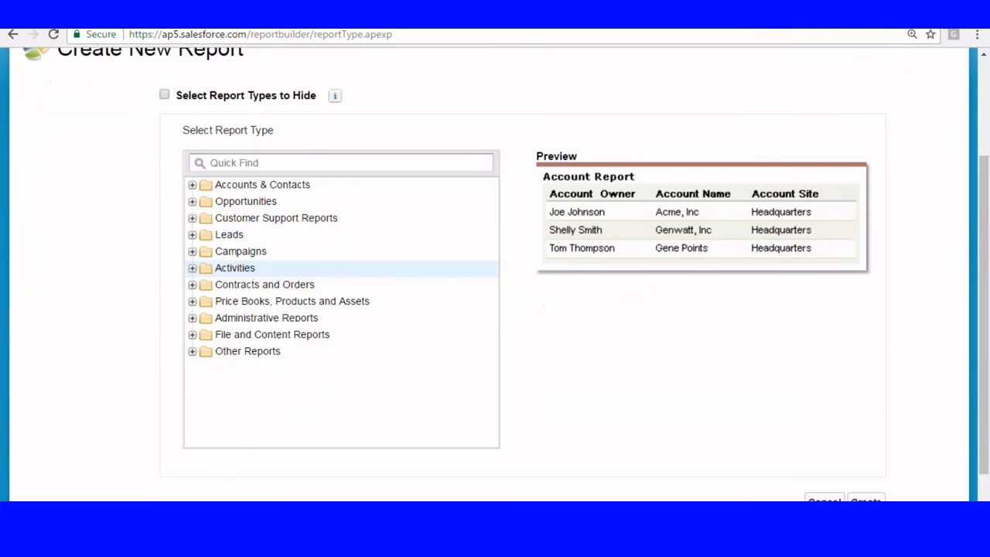
pyautogui.click(191, 352)
pyautogui.scroll(-1, 391, 271)
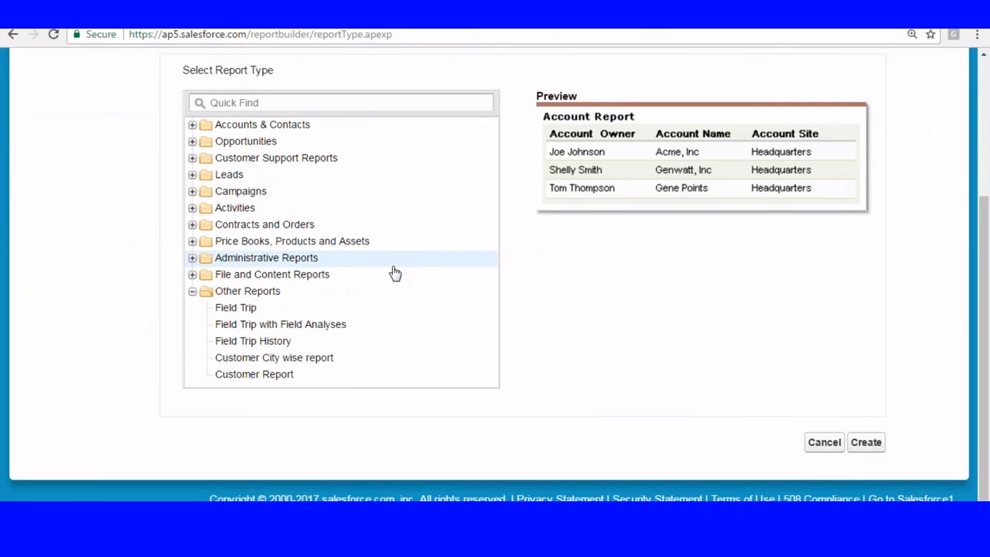
pyautogui.click(259, 360)
pyautogui.click(864, 442)
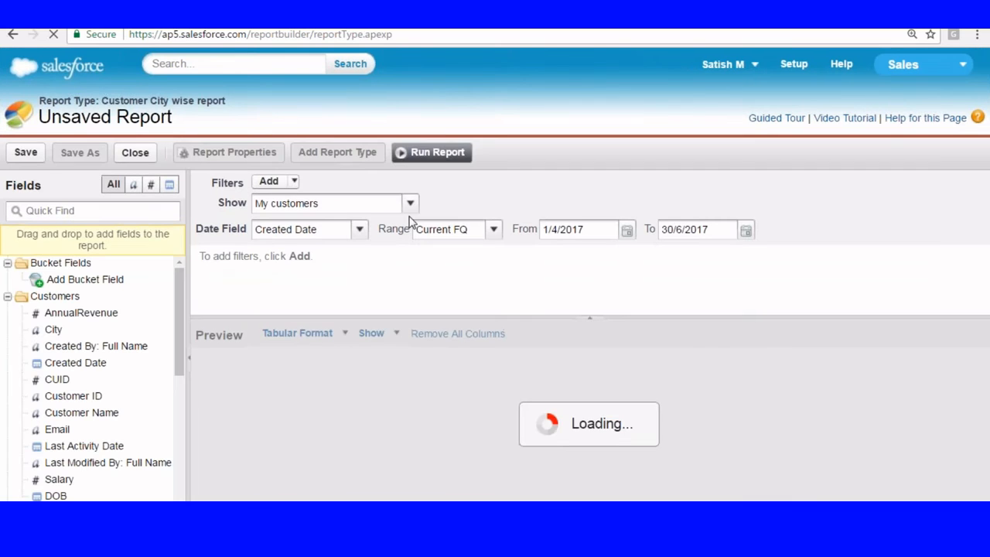
# Step: Set Show to All customers, then add City and Salary columns after Customer Name
pyautogui.click(589, 318)
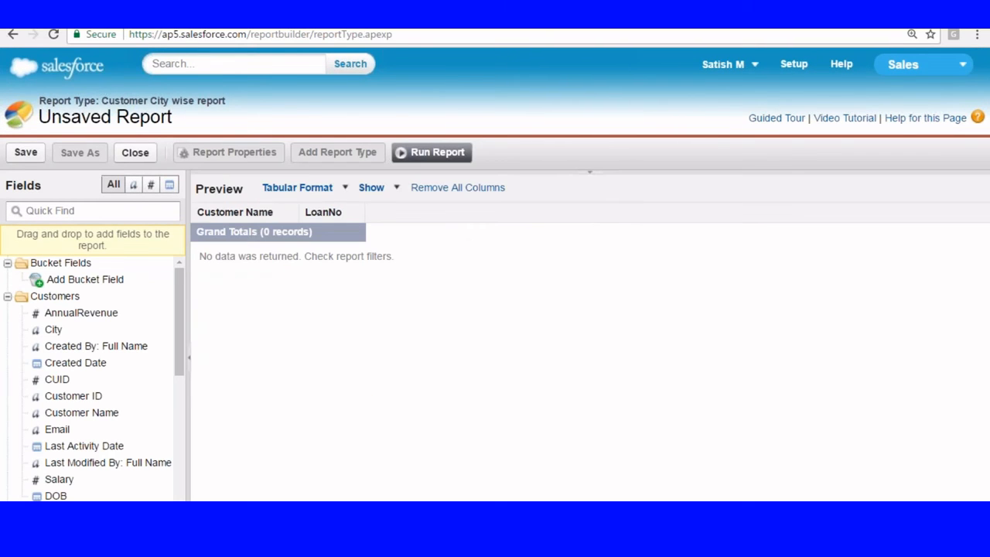
pyautogui.click(583, 173)
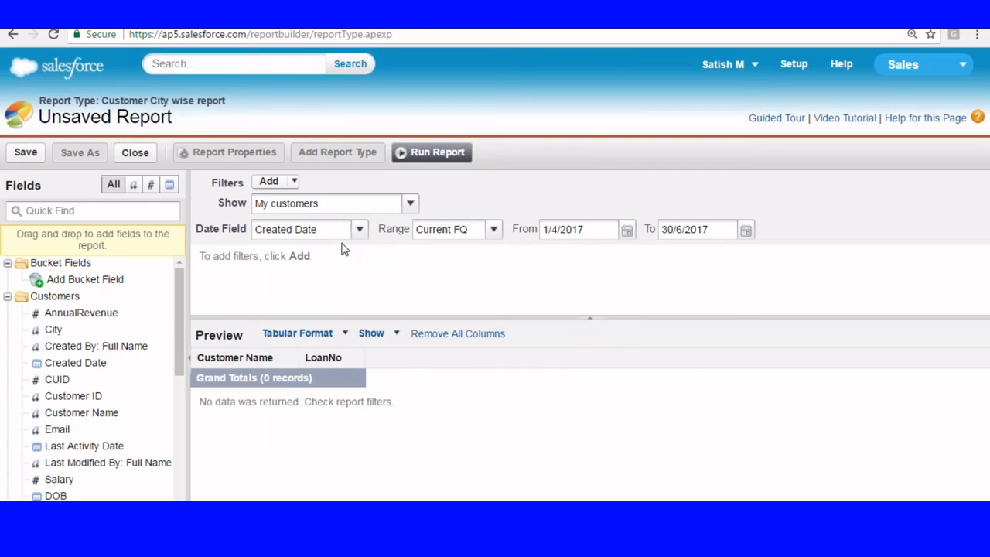
pyautogui.click(411, 203)
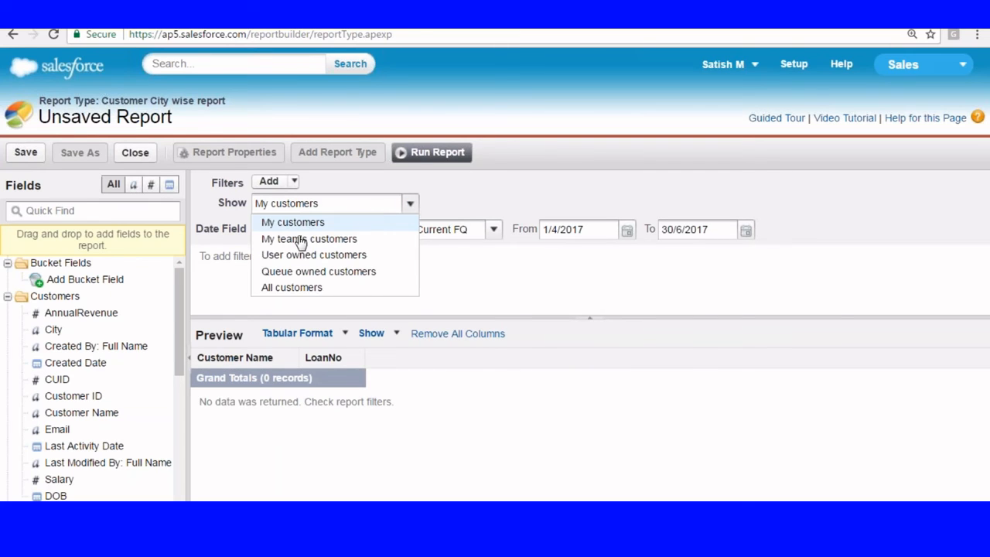
pyautogui.click(288, 288)
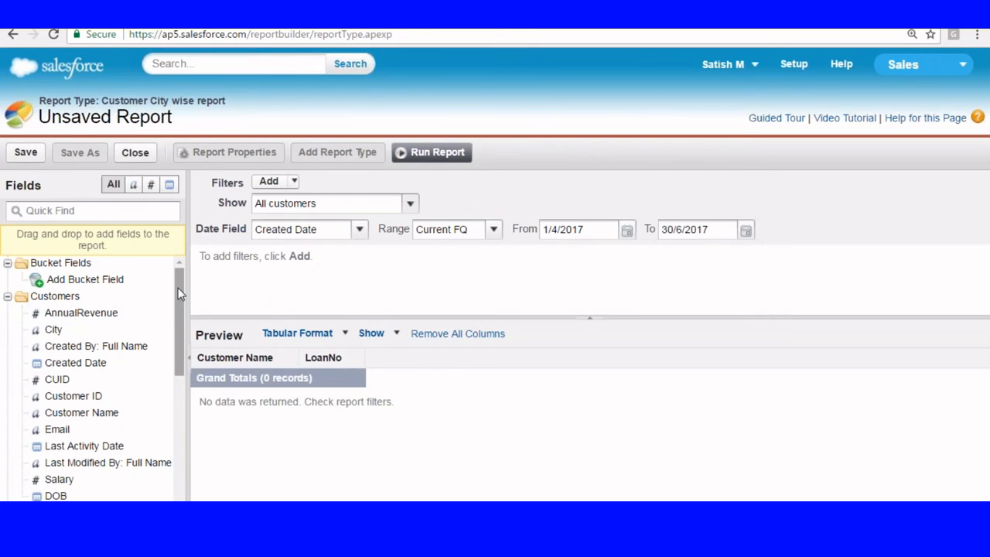
pyautogui.moveTo(50, 333); pyautogui.dragTo(308, 362)
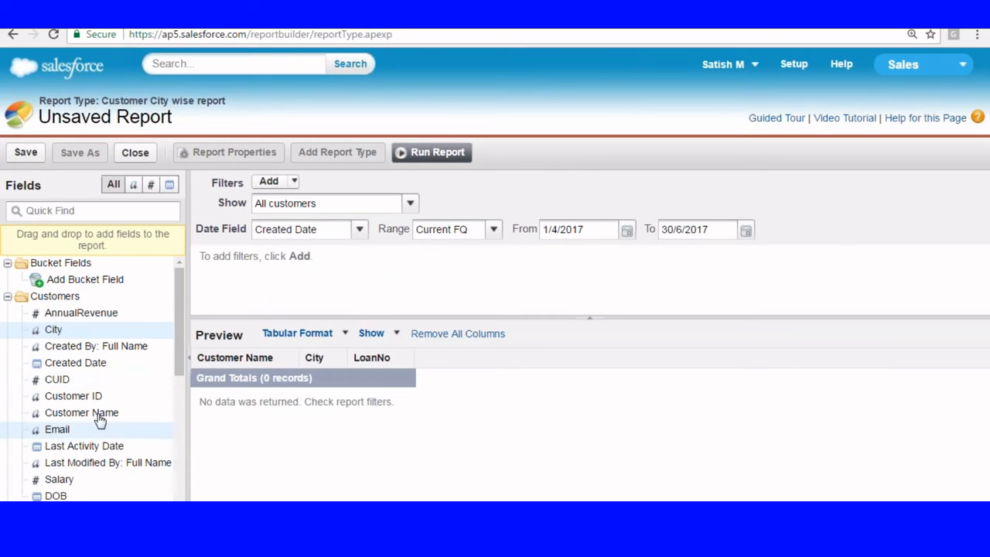
pyautogui.moveTo(55, 486); pyautogui.dragTo(353, 358)
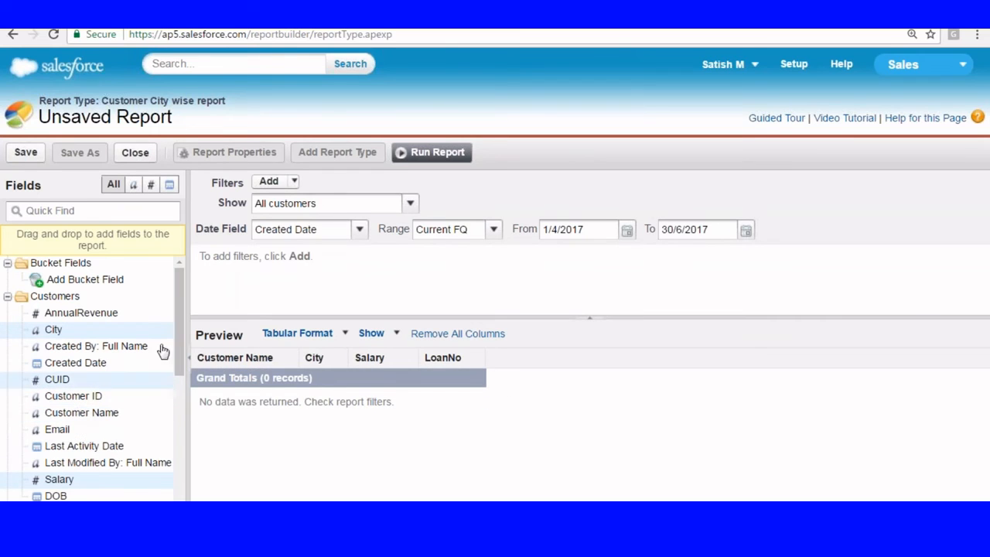
pyautogui.scroll(-4, 180, 327)
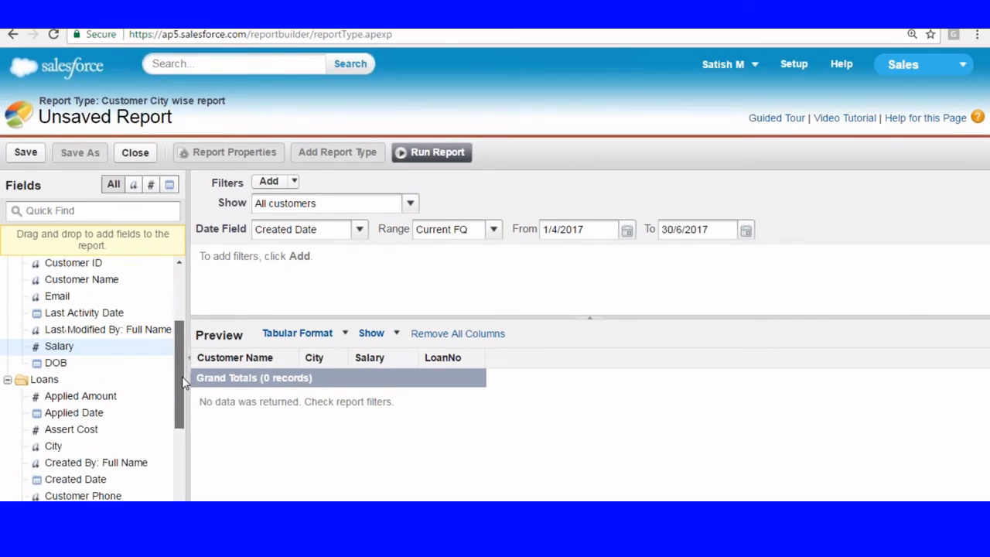
pyautogui.scroll(4, 95, 378)
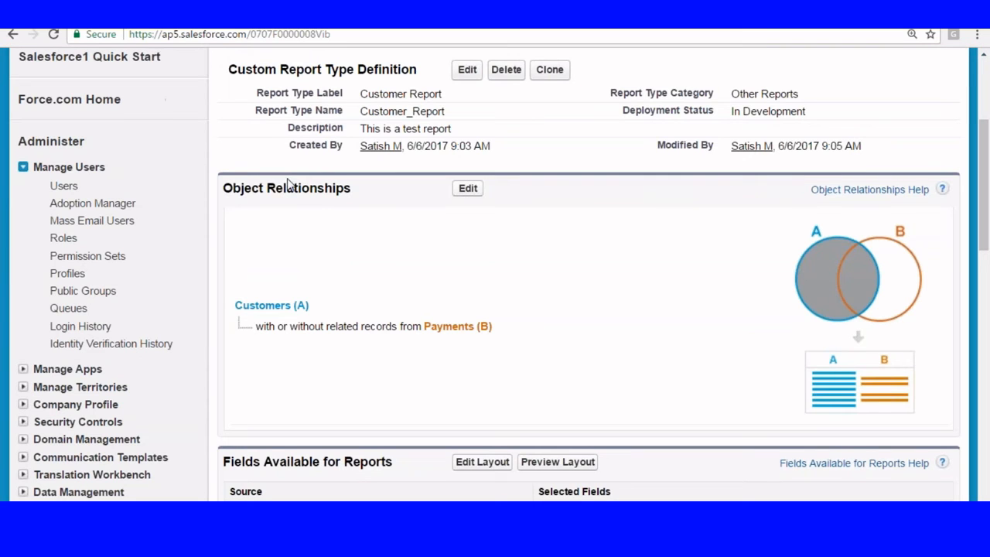
# Step: Open Custom Report Types, edit Customer City wise report, and save its settings
pyautogui.scroll(1, 288, 183)
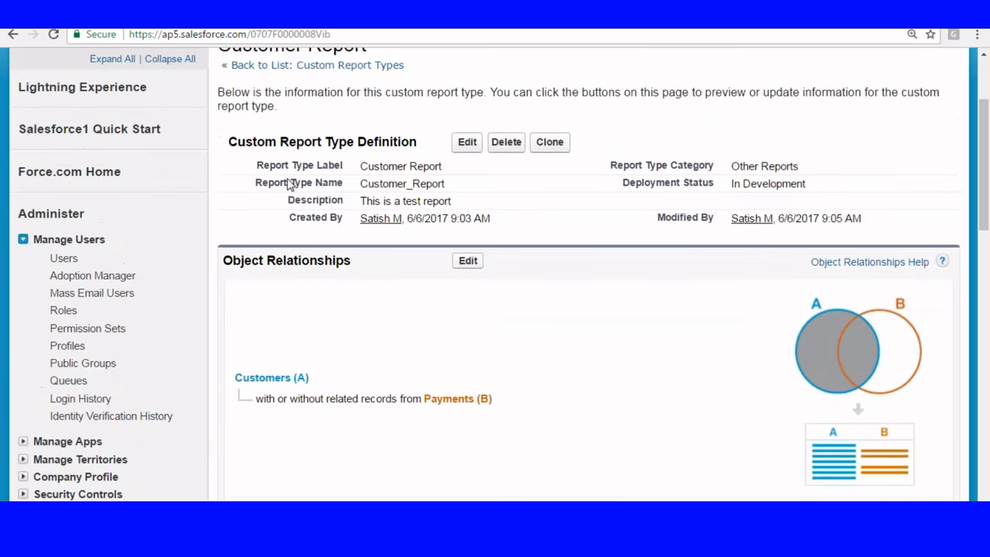
pyautogui.scroll(-5, 461, 179)
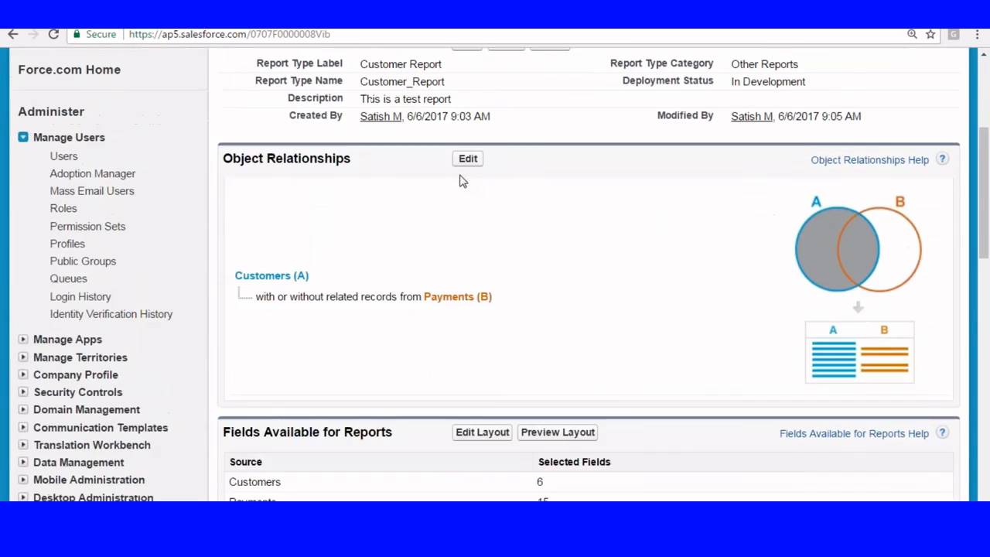
pyautogui.scroll(-3, 256, 244)
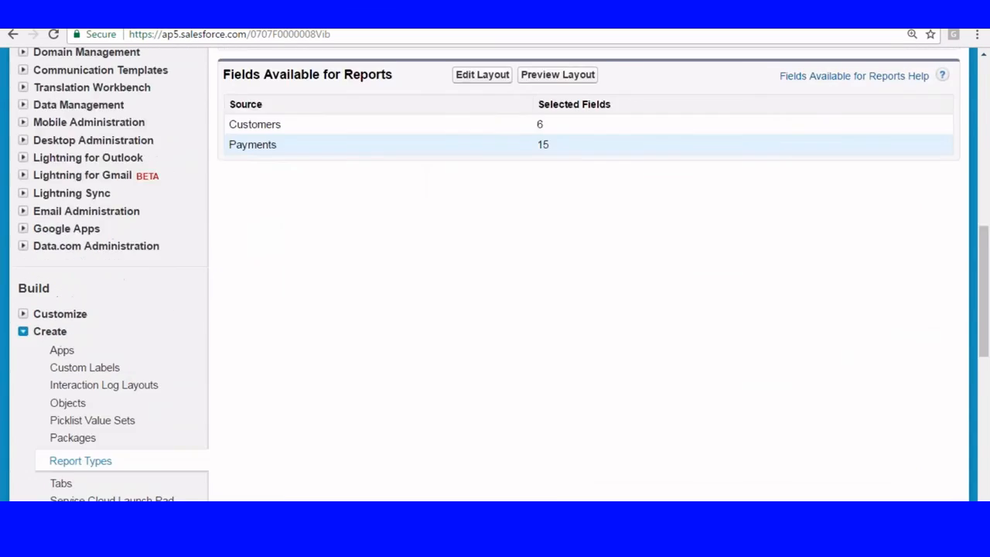
pyautogui.click(81, 341)
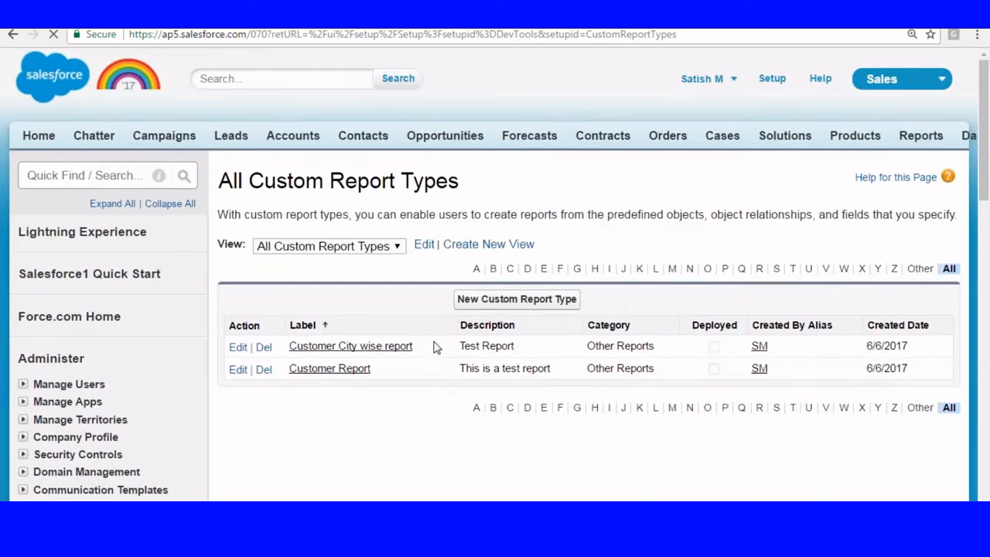
pyautogui.scroll(-2, 433, 344)
pyautogui.click(238, 204)
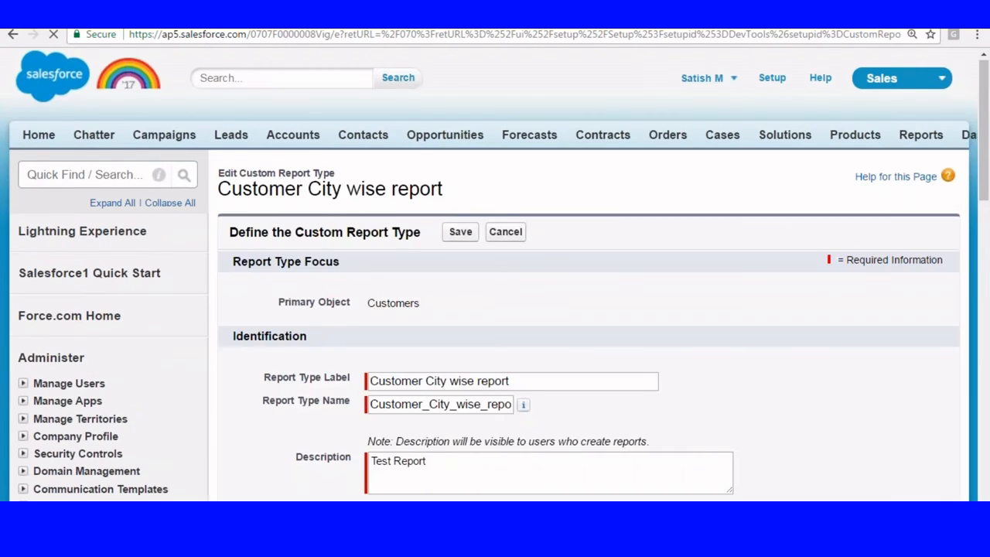
pyautogui.scroll(-5, 449, 386)
pyautogui.click(460, 370)
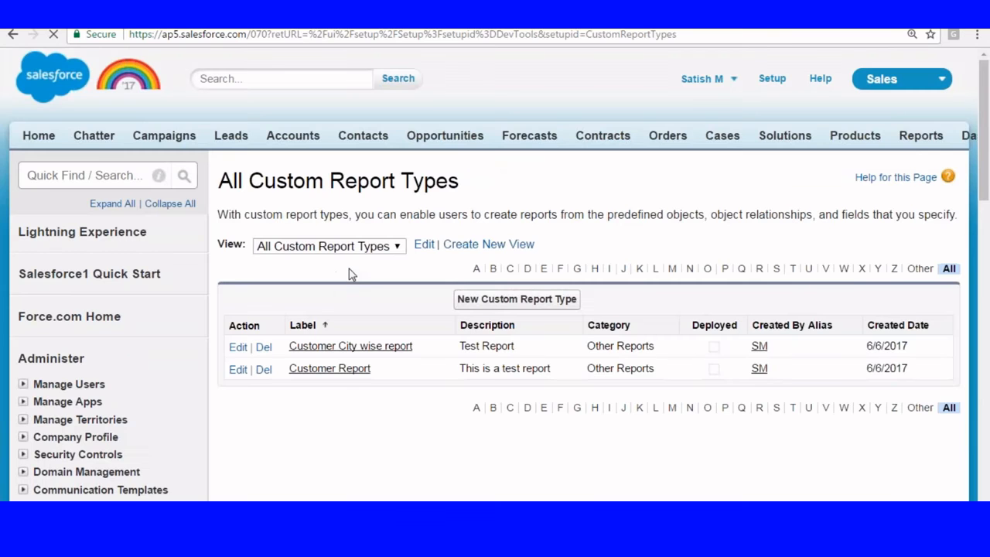
pyautogui.scroll(-2, 363, 272)
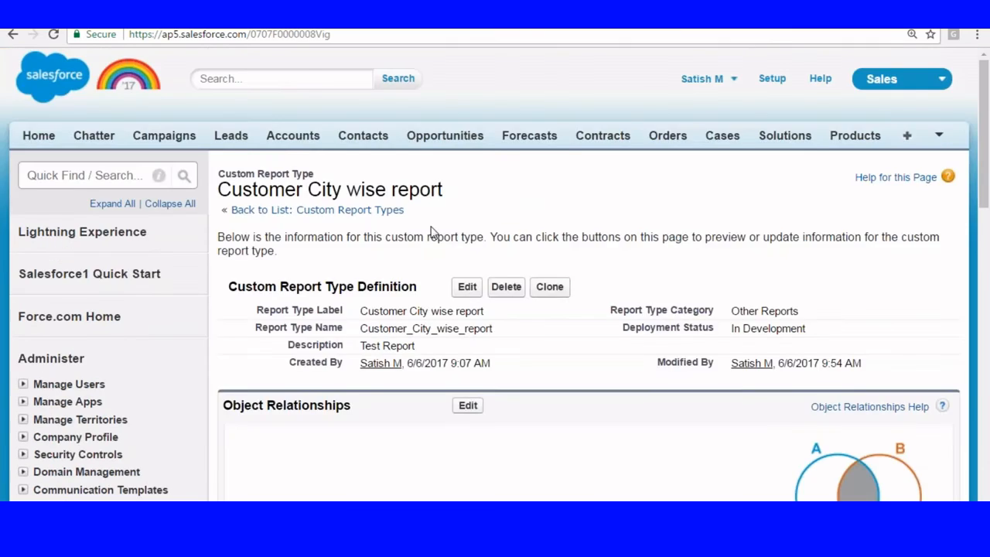
pyautogui.scroll(-6, 491, 353)
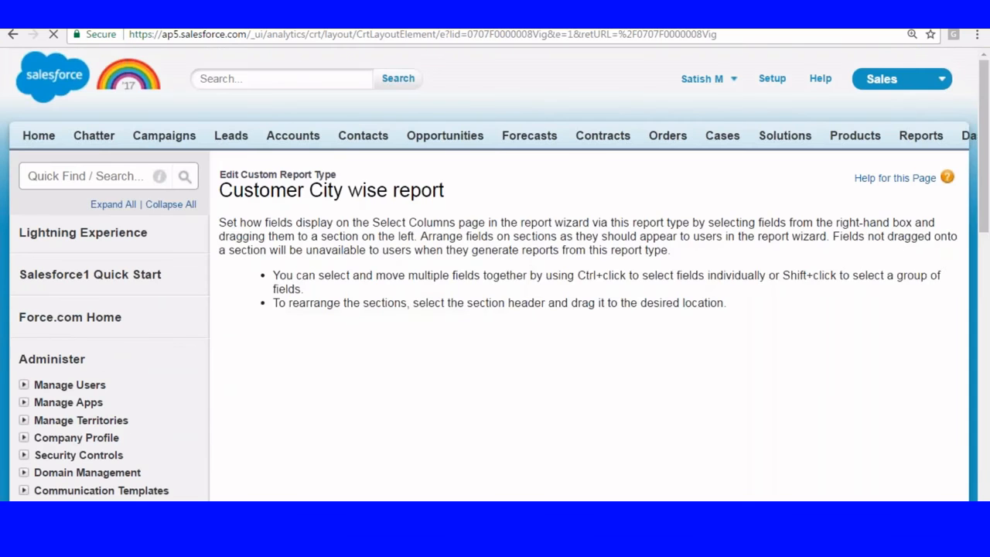
# Step: Drag Type from the second page of Customers Fields into the Customers section and save
pyautogui.scroll(-10, 495, 271)
pyautogui.scroll(-1, 694, 333)
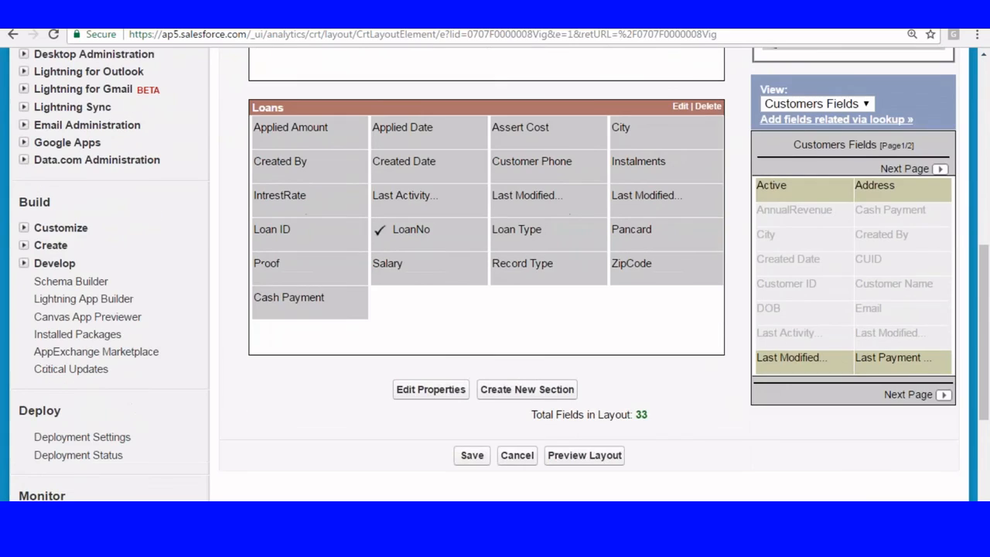
pyautogui.scroll(3, 693, 333)
pyautogui.scroll(-1, 858, 365)
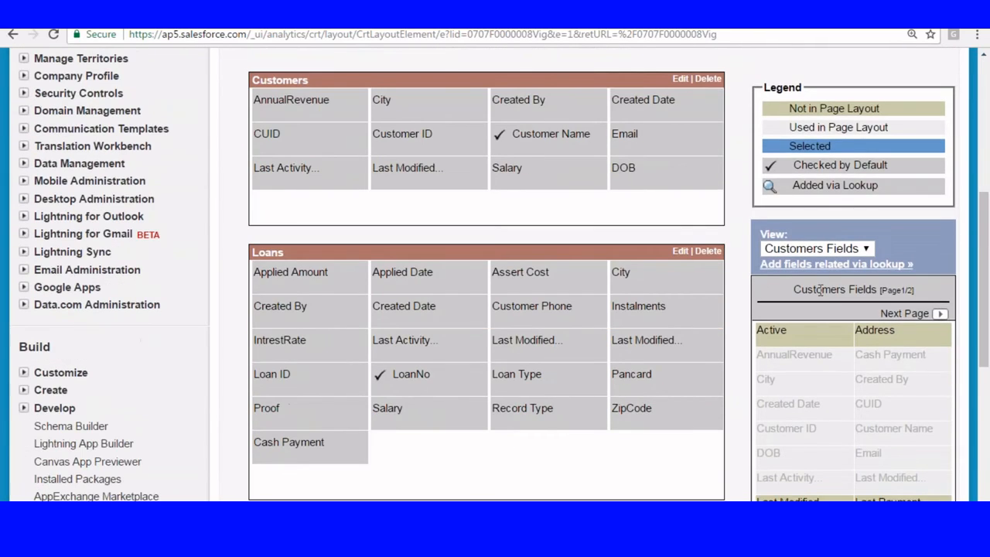
pyautogui.scroll(-2, 819, 289)
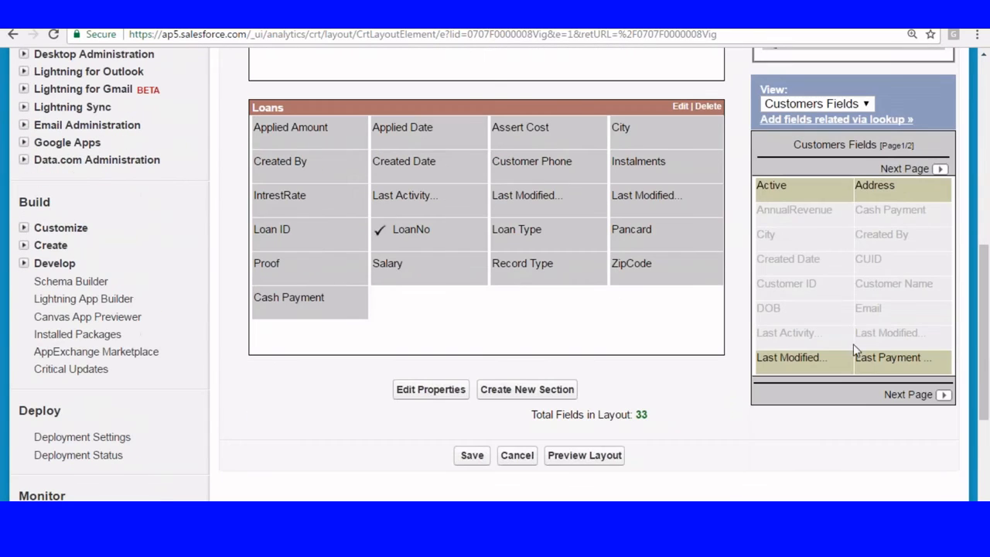
pyautogui.click(938, 170)
pyautogui.scroll(2, 870, 288)
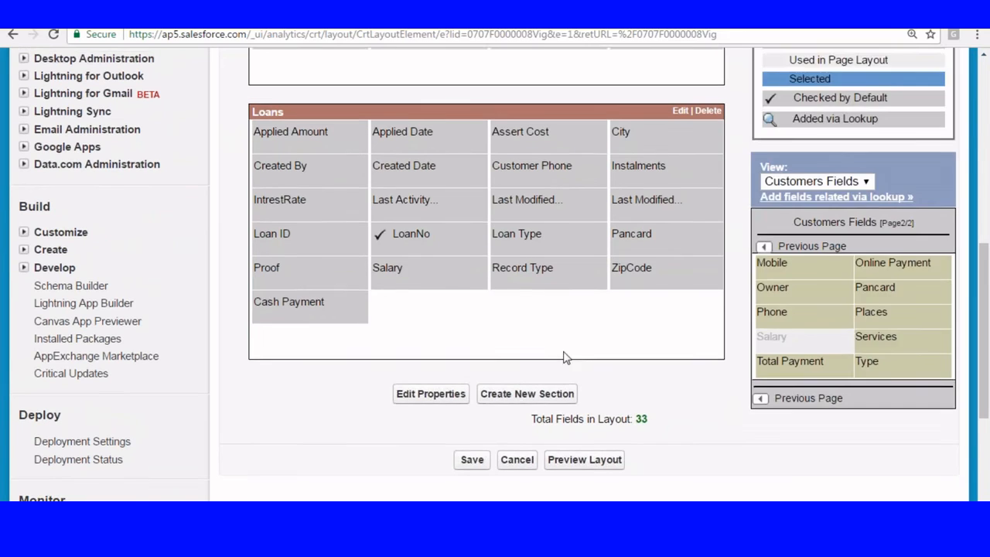
pyautogui.moveTo(884, 465); pyautogui.dragTo(503, 150)
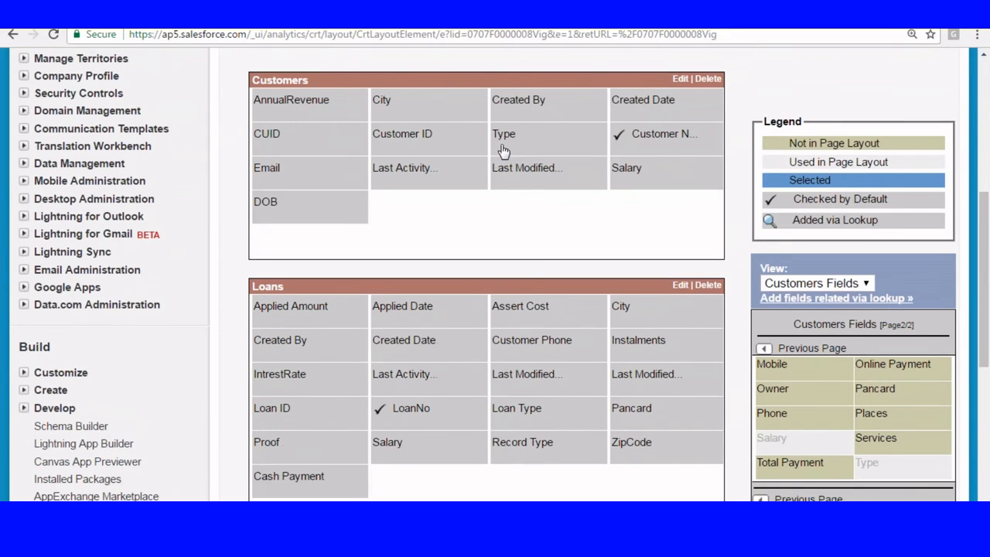
pyautogui.click(762, 417)
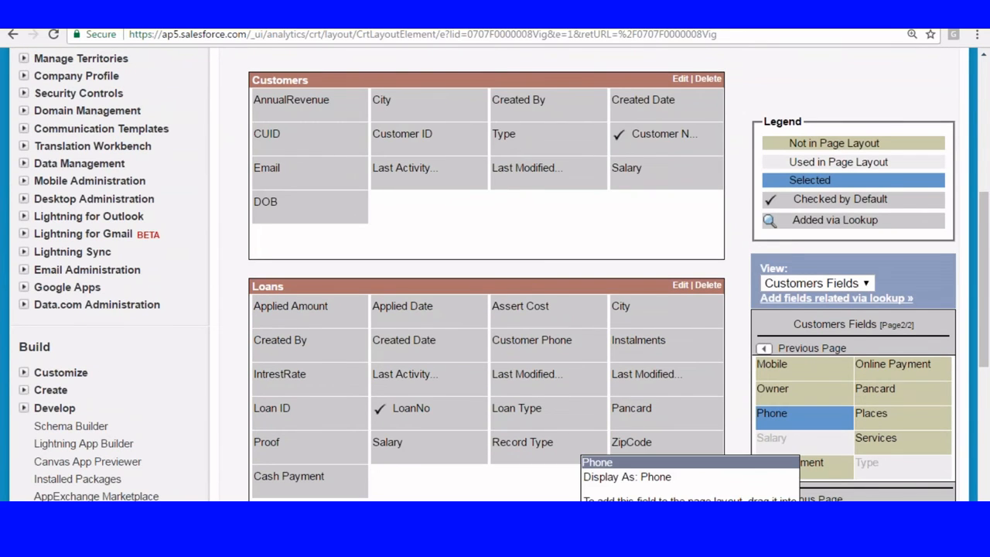
pyautogui.scroll(4, 371, 343)
pyautogui.click(474, 274)
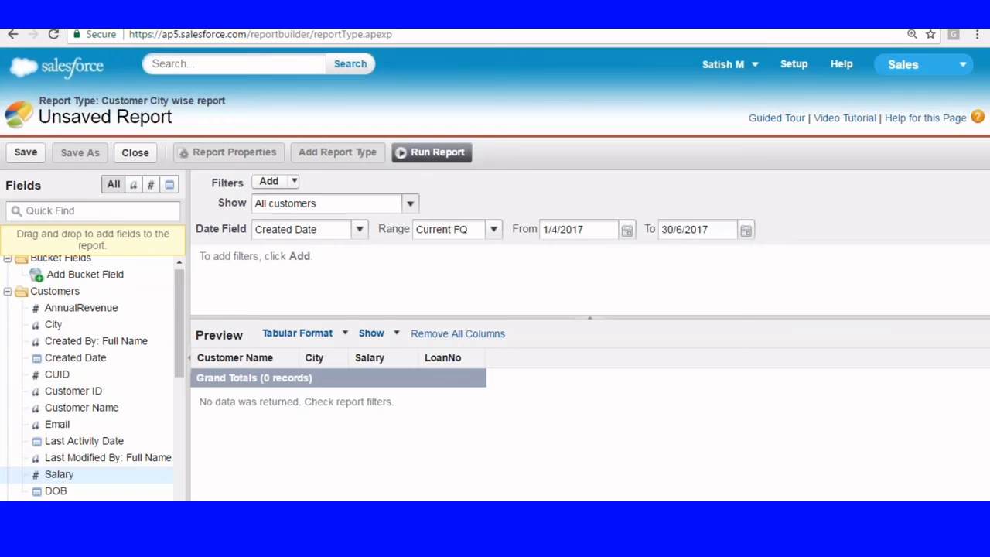
# Step: Start a new Customer City wise report showing All customers
pyautogui.press('Return')
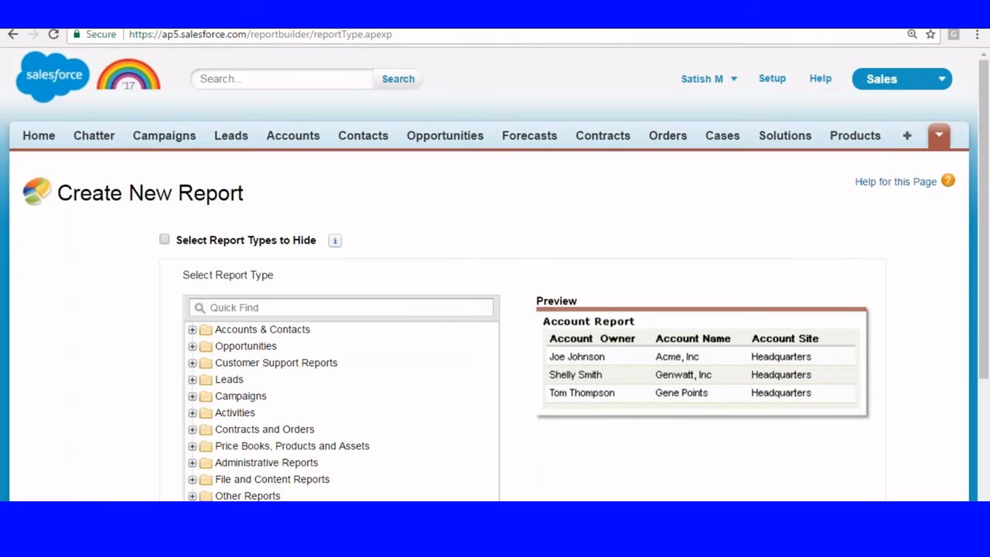
pyautogui.scroll(-3, 495, 310)
pyautogui.click(192, 291)
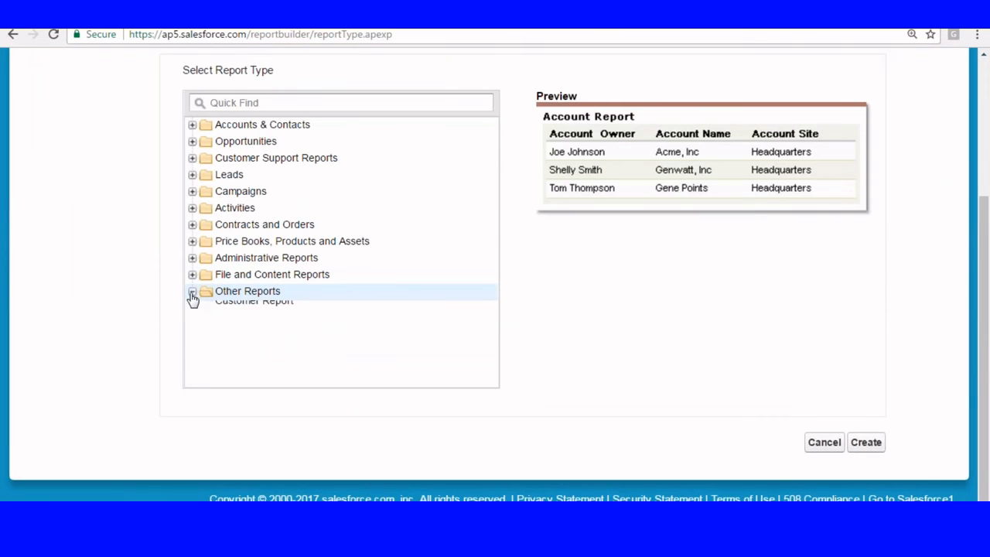
pyautogui.click(302, 358)
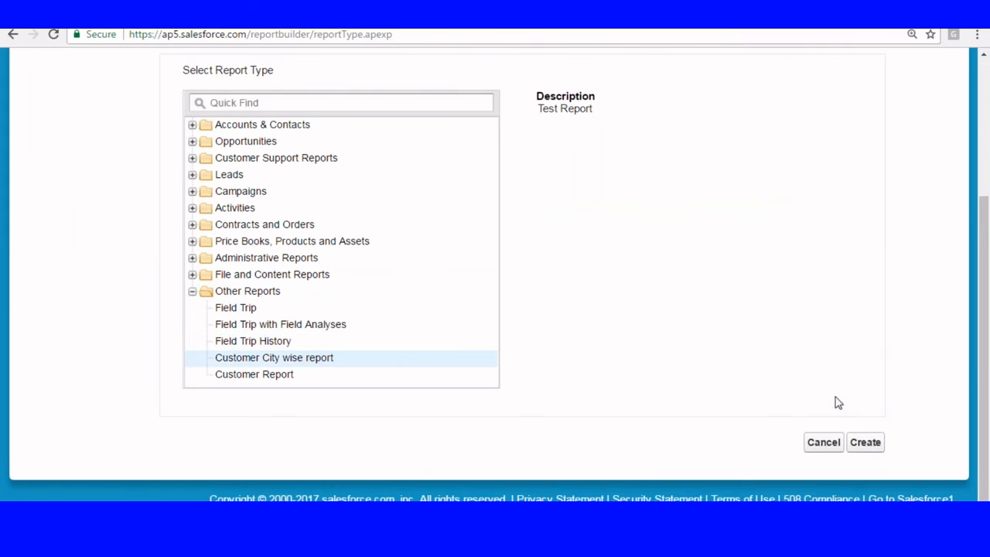
pyautogui.click(863, 442)
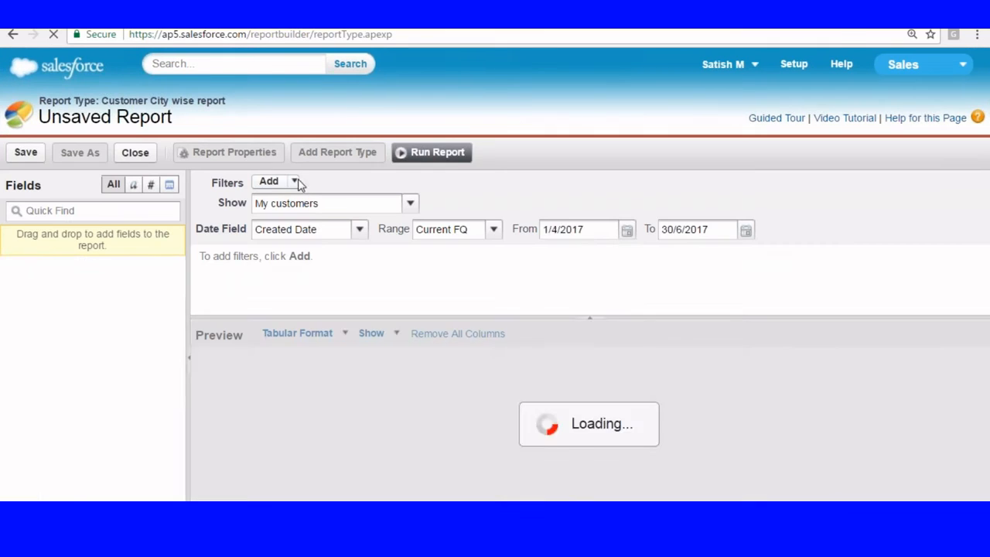
pyautogui.click(384, 208)
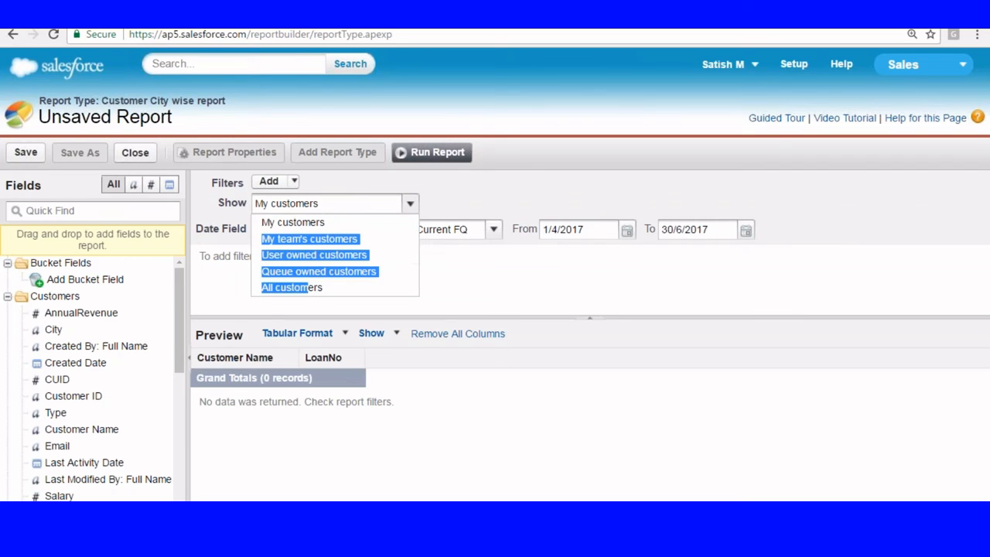
pyautogui.click(290, 286)
# Step: Add City, Type, Salary and AnnualRevenue columns to the preview and remove LoanNo
pyautogui.click(589, 318)
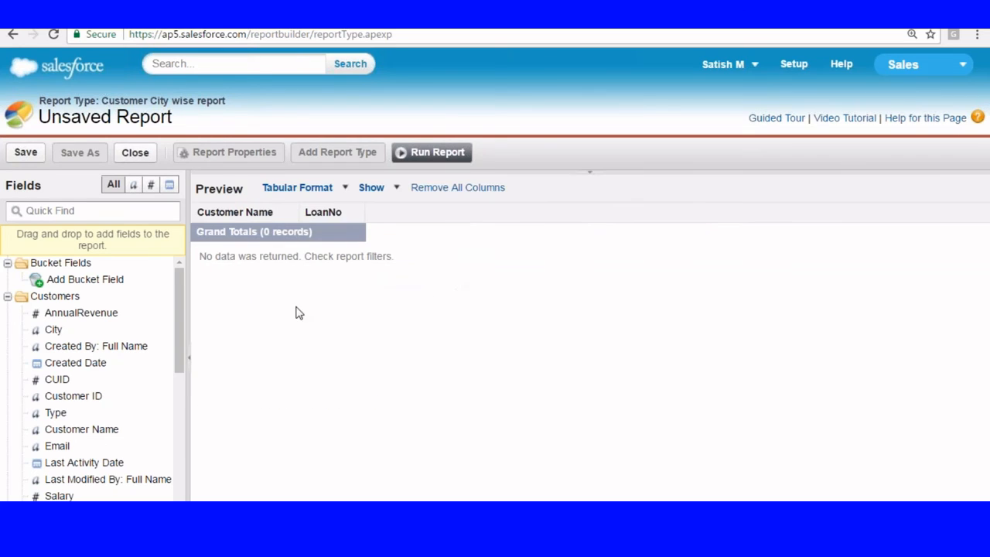
pyautogui.moveTo(60, 332); pyautogui.dragTo(300, 220)
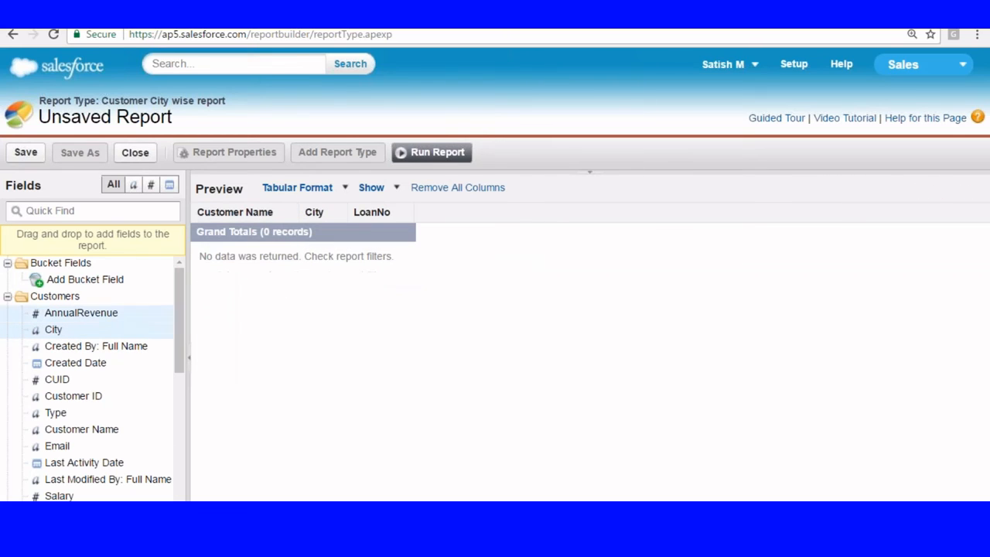
pyautogui.moveTo(56, 413); pyautogui.dragTo(363, 340)
pyautogui.moveTo(331, 308); pyautogui.dragTo(370, 211)
pyautogui.moveTo(60, 413); pyautogui.dragTo(349, 213)
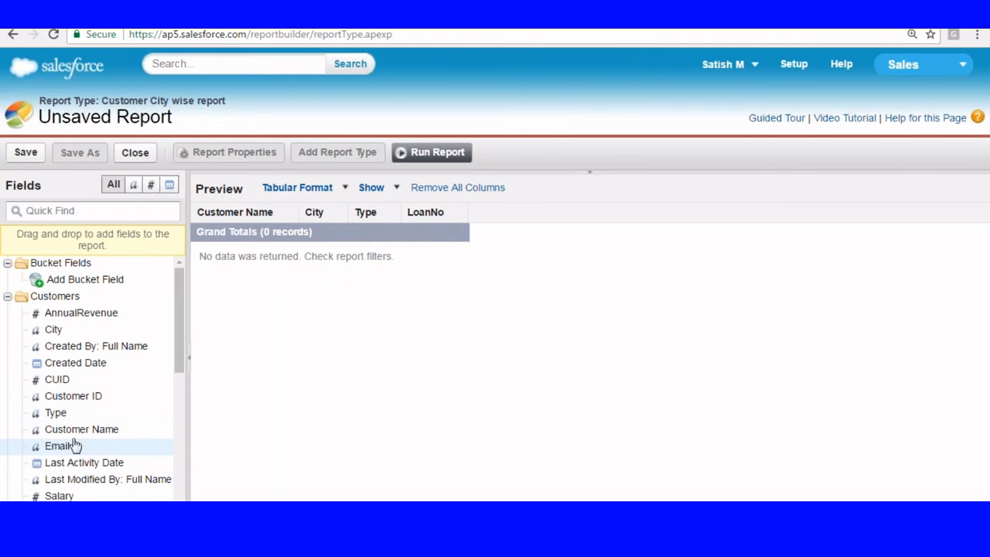
pyautogui.moveTo(59, 496); pyautogui.dragTo(403, 221)
pyautogui.moveTo(499, 215); pyautogui.dragTo(66, 459)
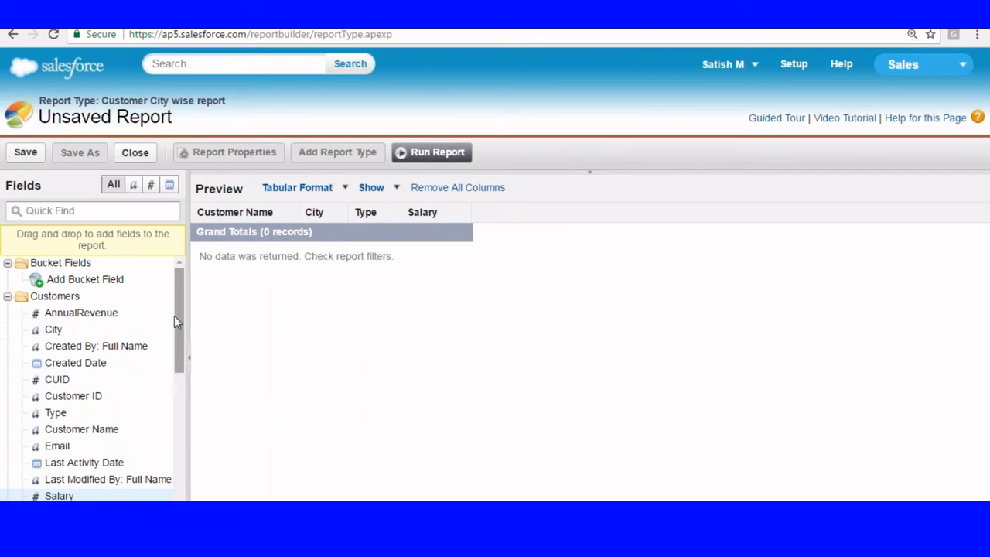
pyautogui.moveTo(174, 315); pyautogui.dragTo(174, 339)
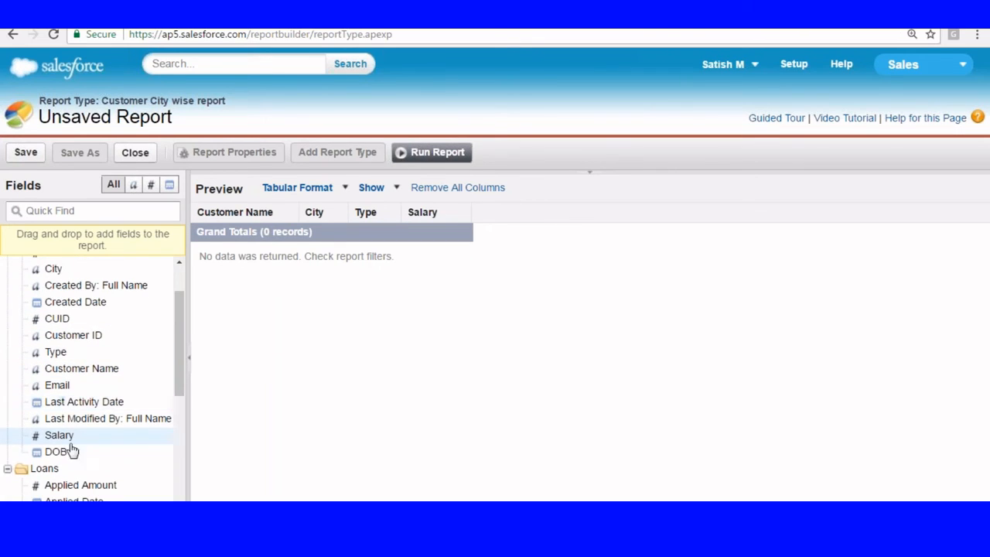
pyautogui.scroll(1, 95, 326)
pyautogui.moveTo(90, 322); pyautogui.dragTo(486, 283)
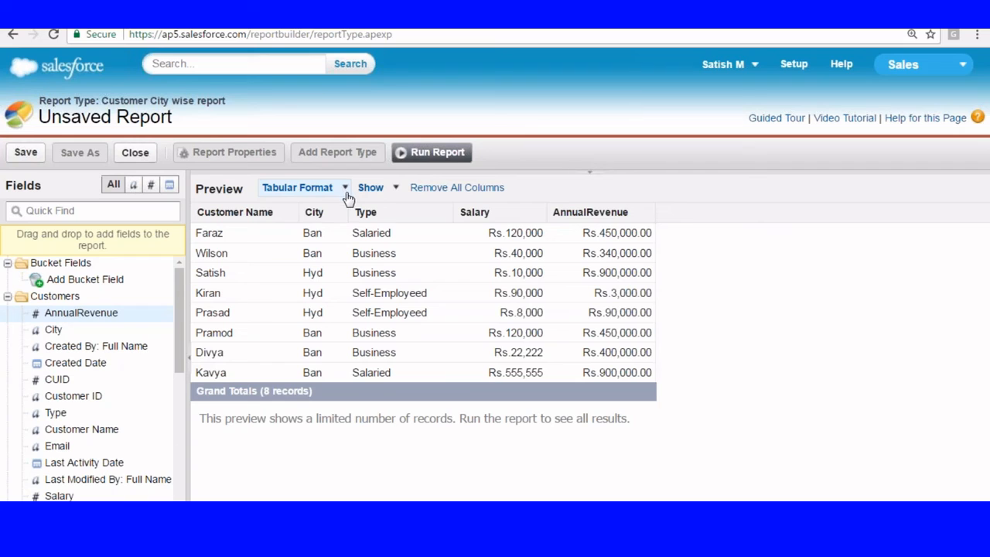
# Step: Group rows by Type, switch the format to Matrix, and group columns by City
pyautogui.click(444, 213)
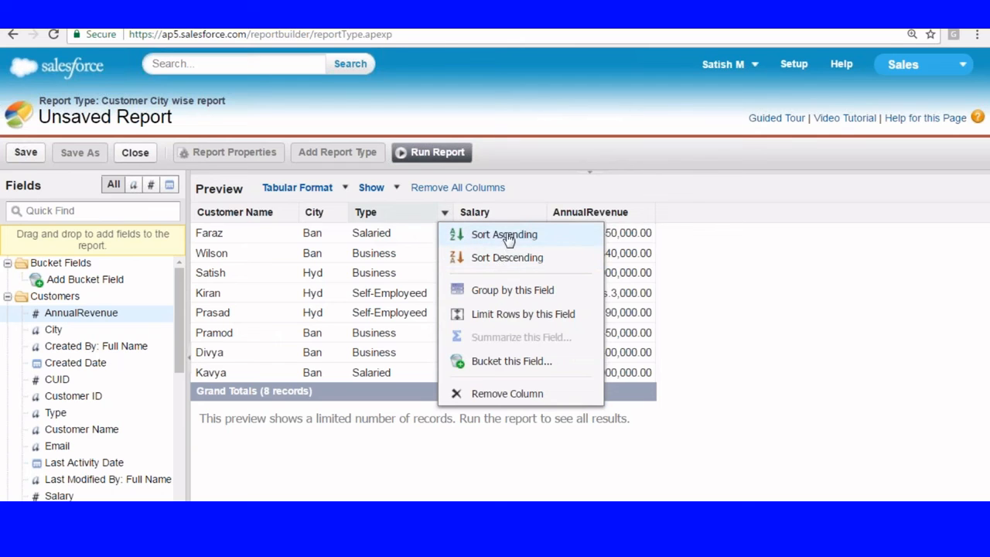
pyautogui.click(532, 289)
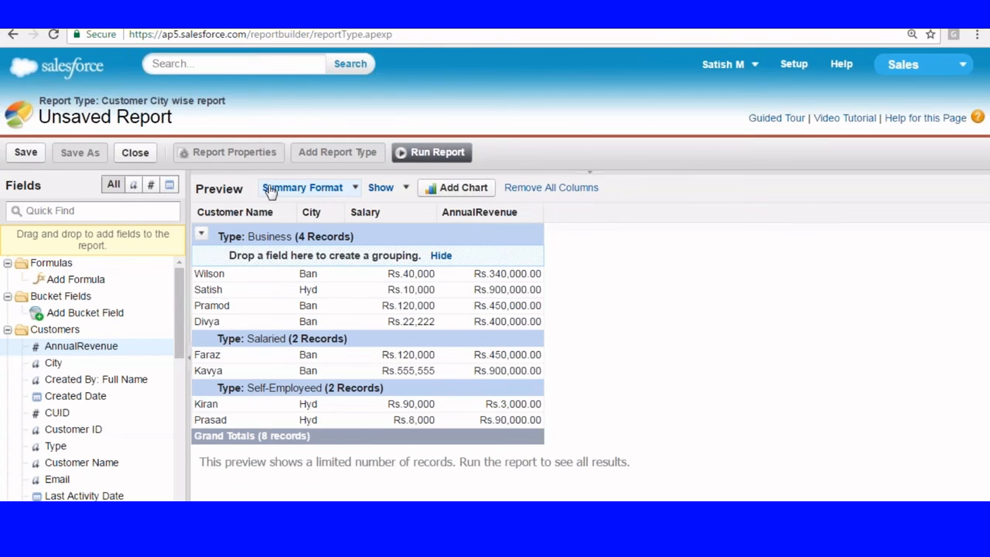
pyautogui.click(354, 191)
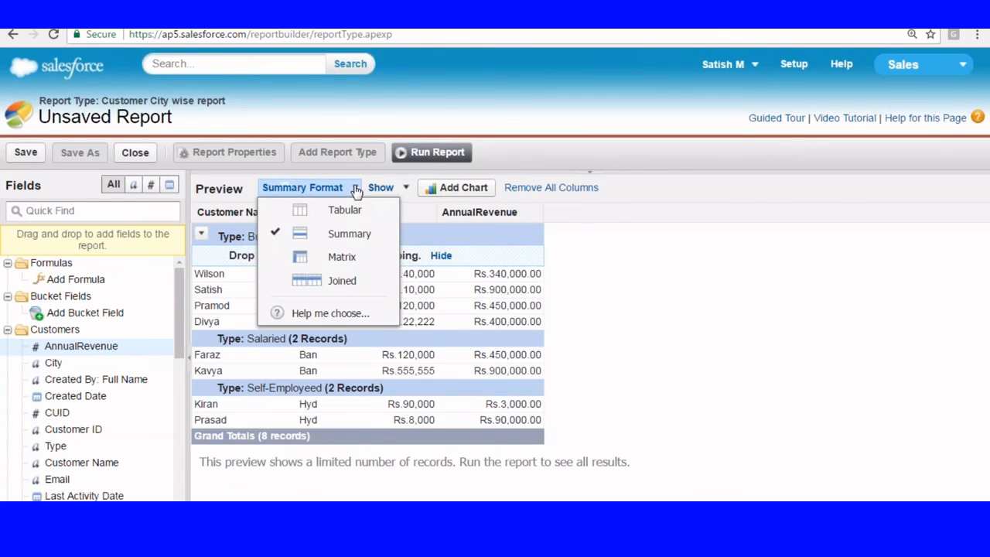
pyautogui.click(334, 258)
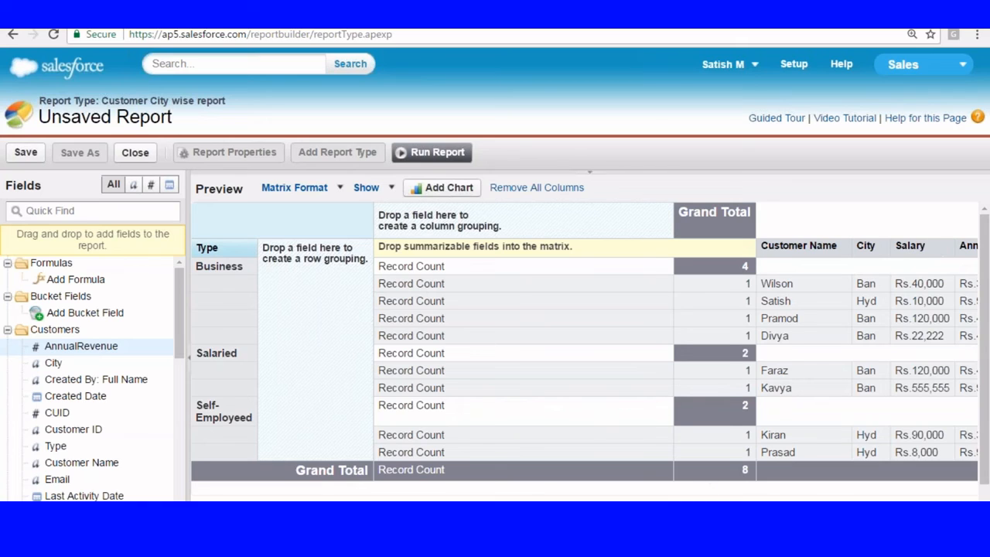
pyautogui.hscroll(1, 584, 348)
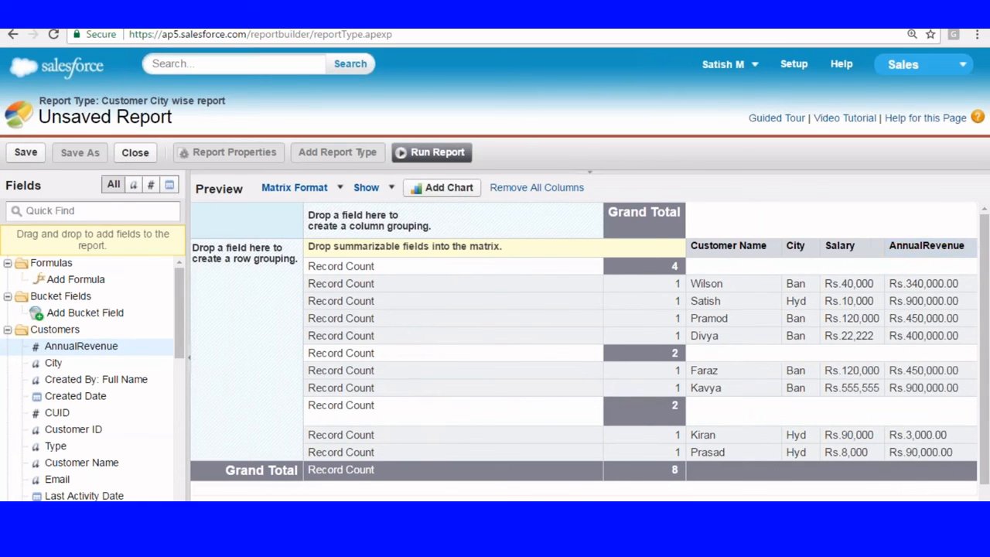
pyautogui.hscroll(-1, 585, 348)
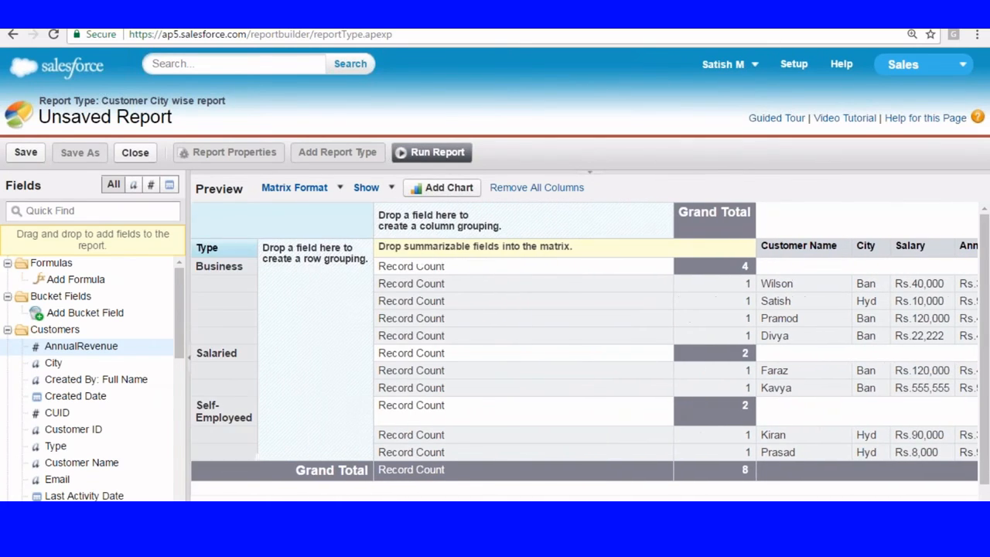
pyautogui.moveTo(863, 245); pyautogui.dragTo(473, 232)
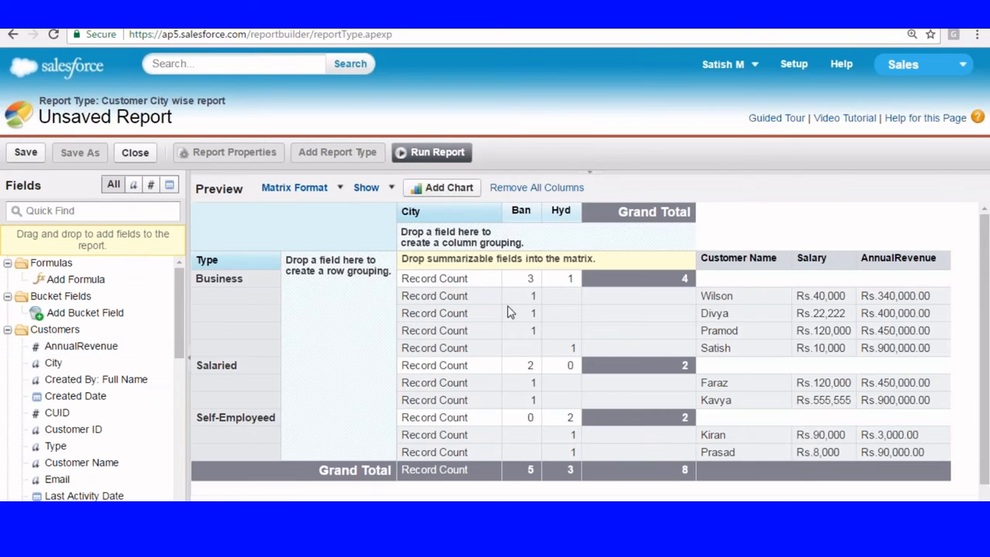
# Step: Run the report, review the Salaried and Business rows, then hide details for counts only
pyautogui.click(433, 152)
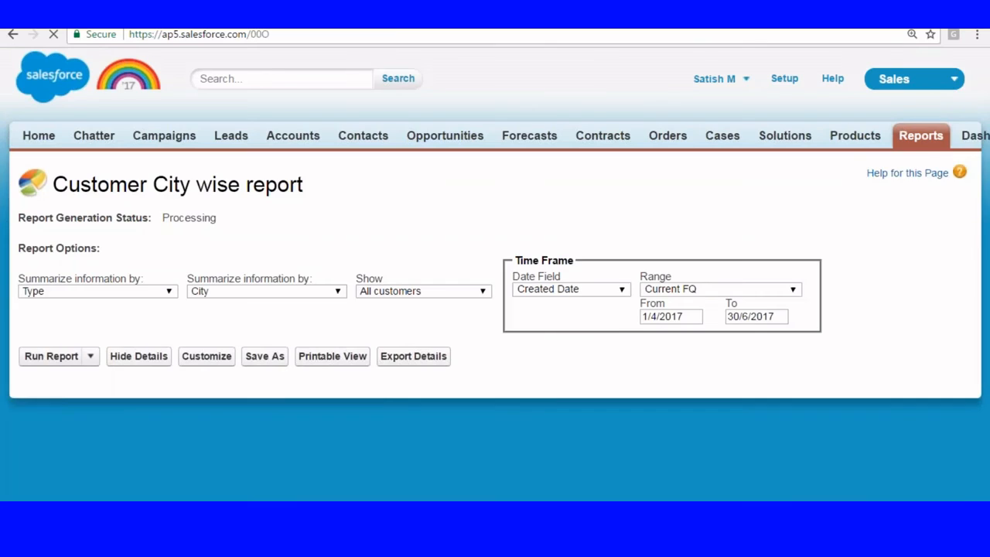
pyautogui.scroll(-3, 387, 209)
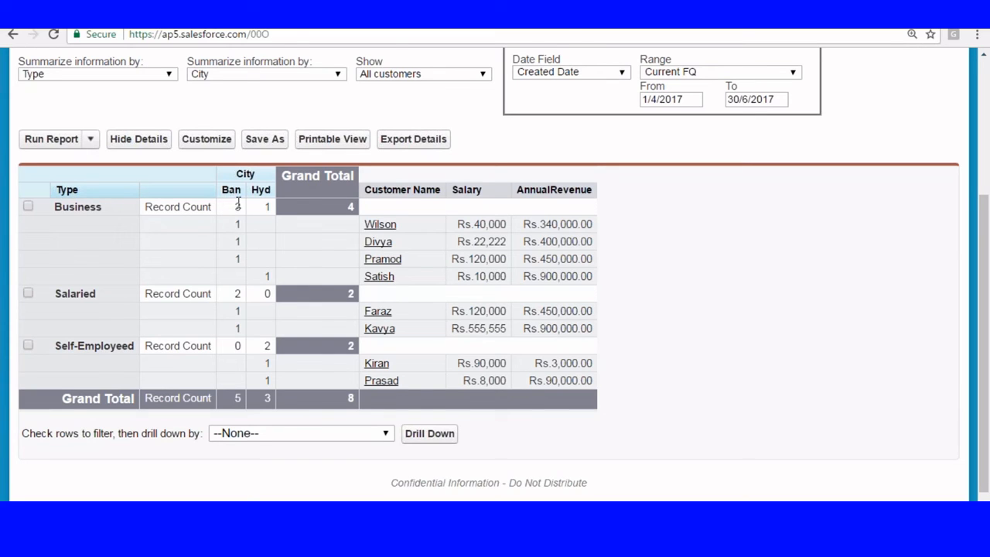
pyautogui.doubleClick(59, 296)
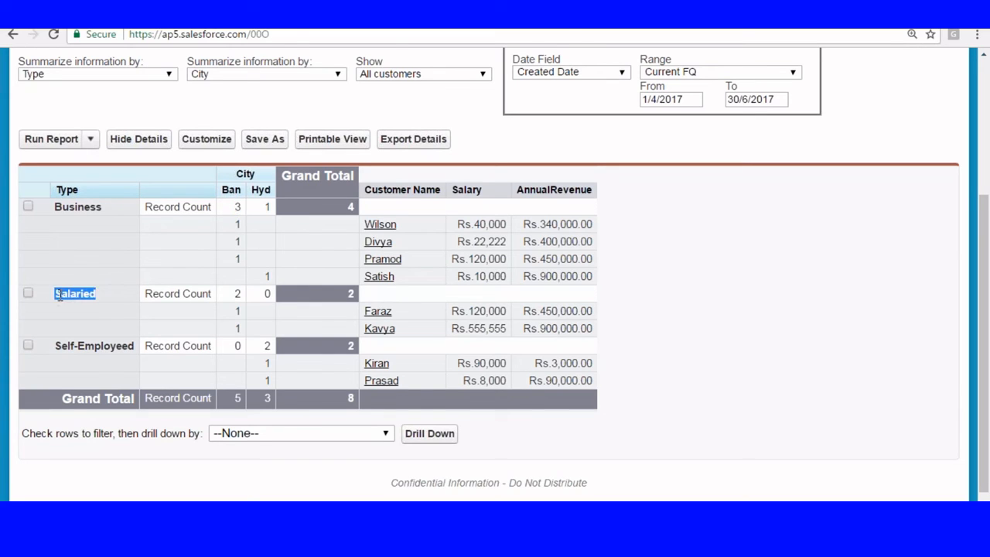
pyautogui.click(238, 297)
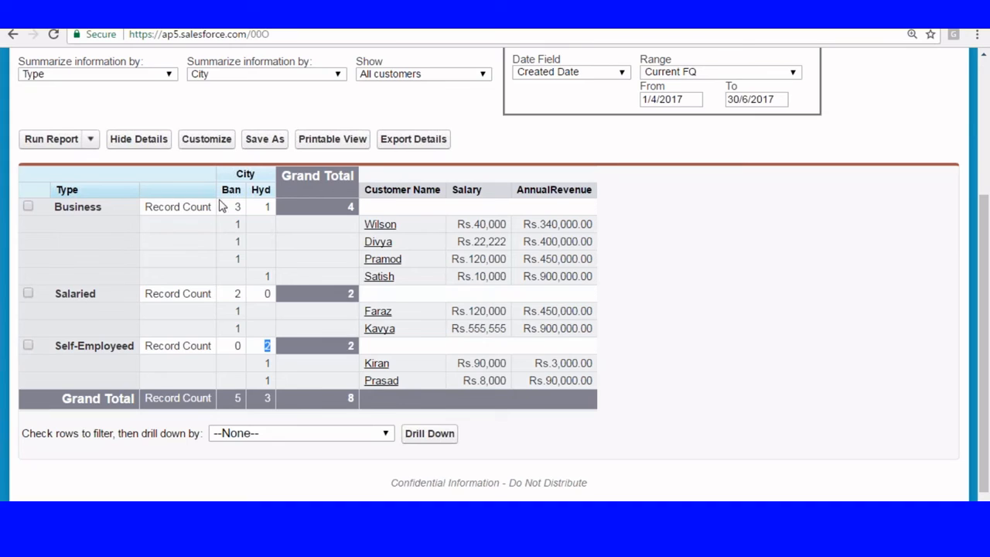
pyautogui.doubleClick(71, 207)
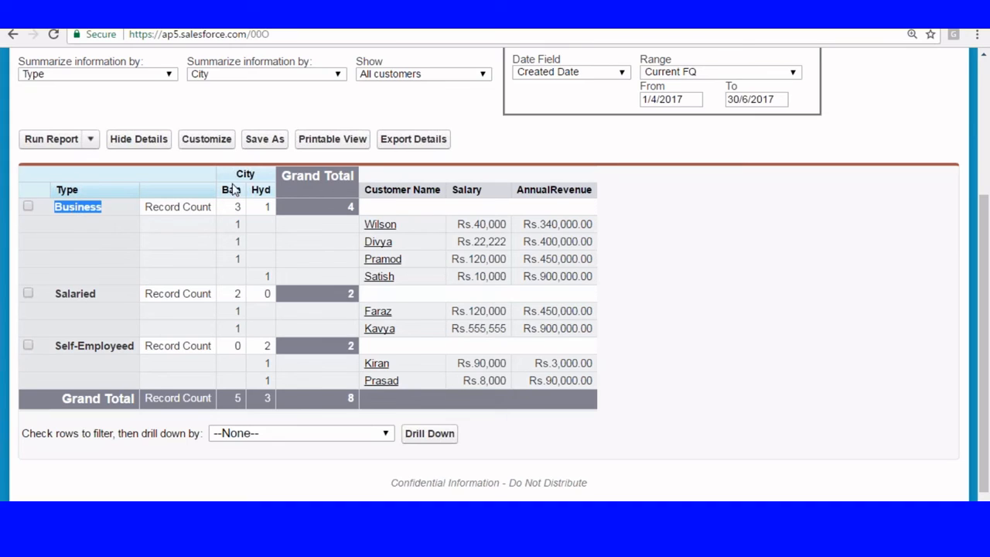
pyautogui.click(232, 190)
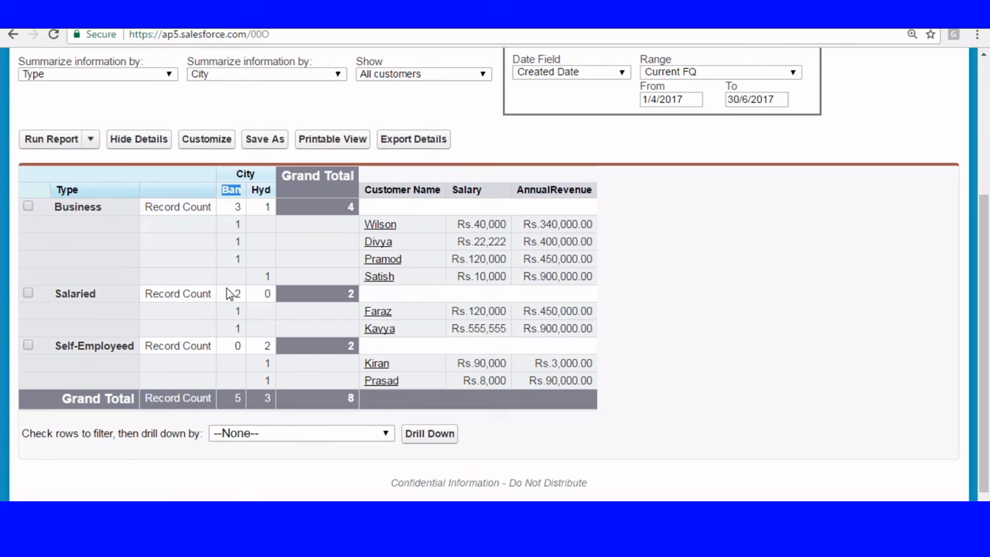
pyautogui.click(138, 142)
pyautogui.scroll(-3, 387, 221)
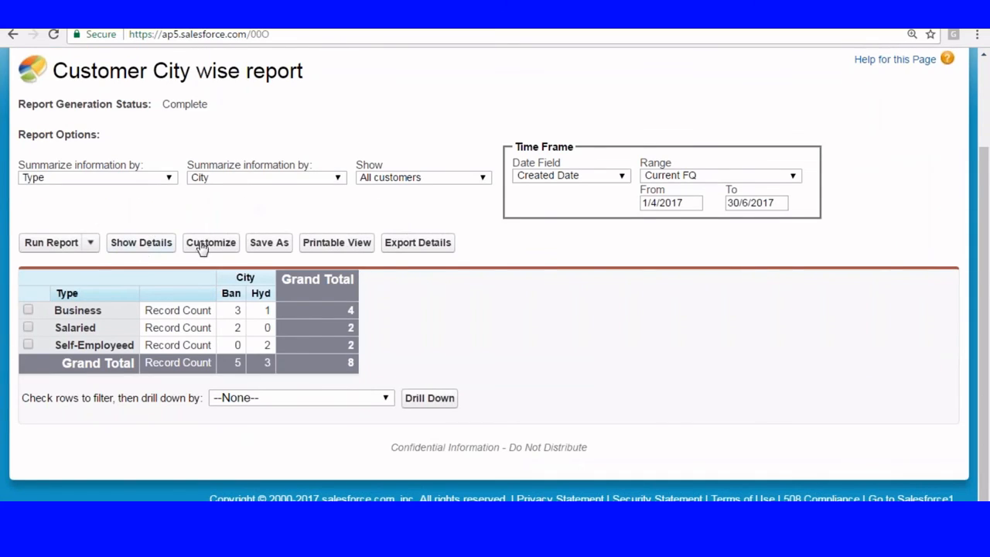
# Step: Save As 'Matrix Report' in the Capital report folder
pyautogui.click(270, 245)
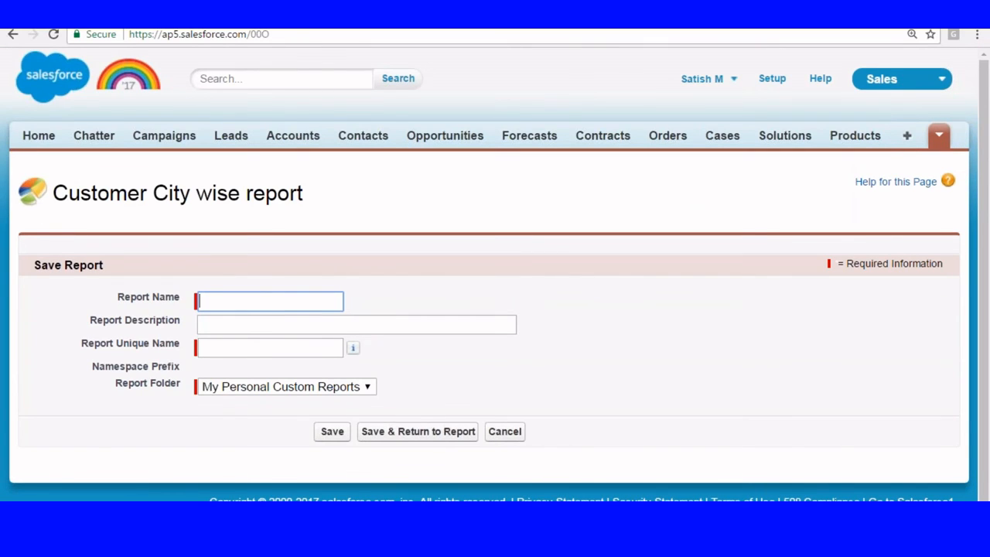
pyautogui.write('Matrix Report')
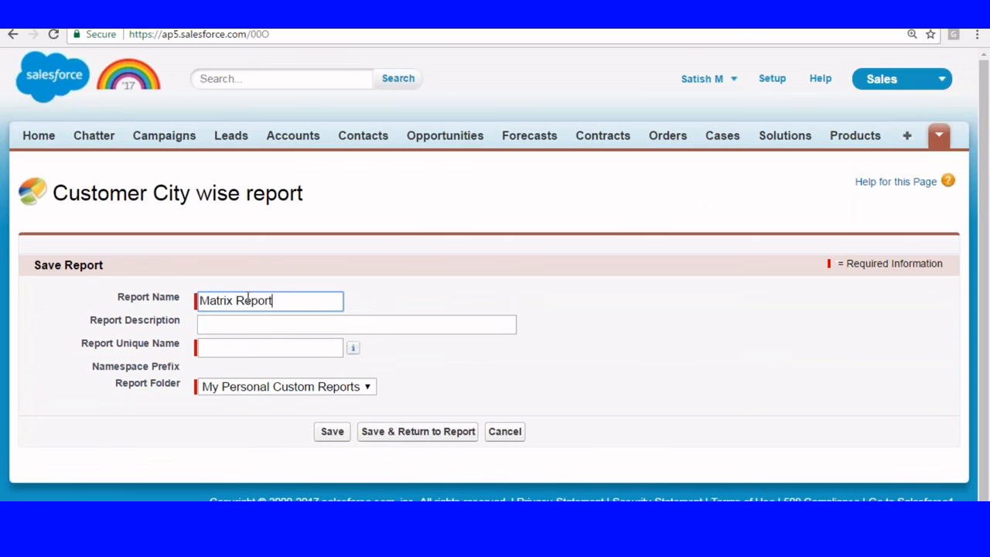
pyautogui.click(245, 324)
pyautogui.click(343, 388)
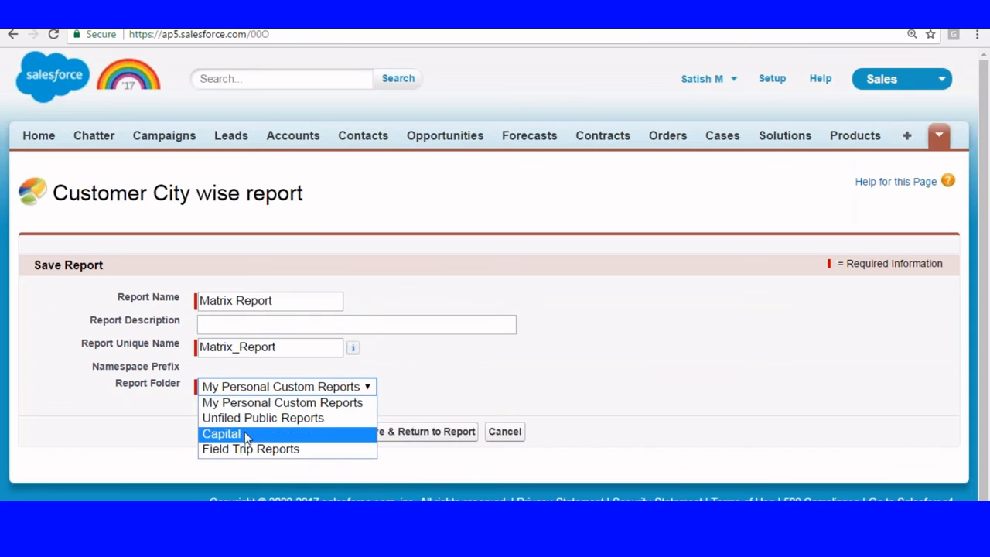
pyautogui.click(220, 433)
pyautogui.click(335, 435)
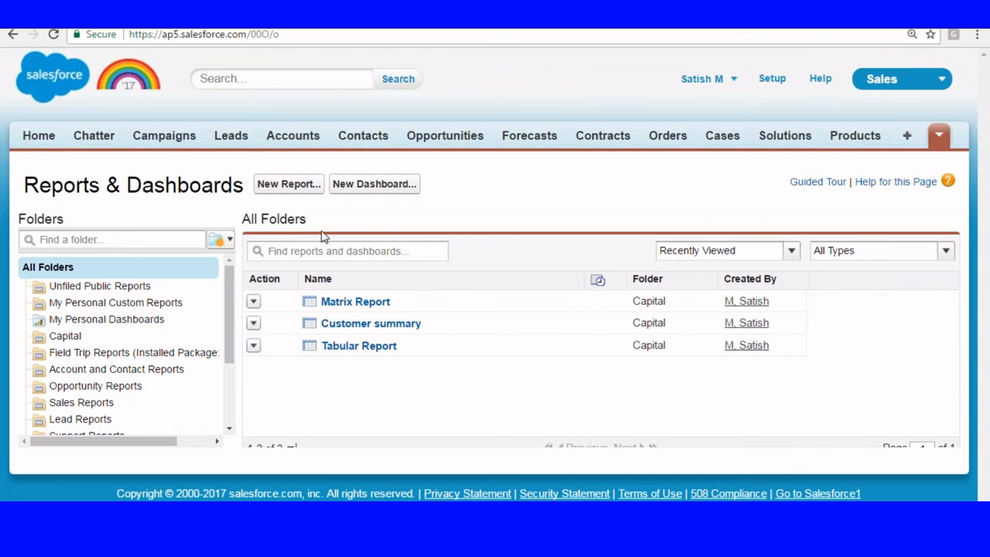
# Step: Create a new report from the Customer City wise report type, showing all customers
pyautogui.click(289, 183)
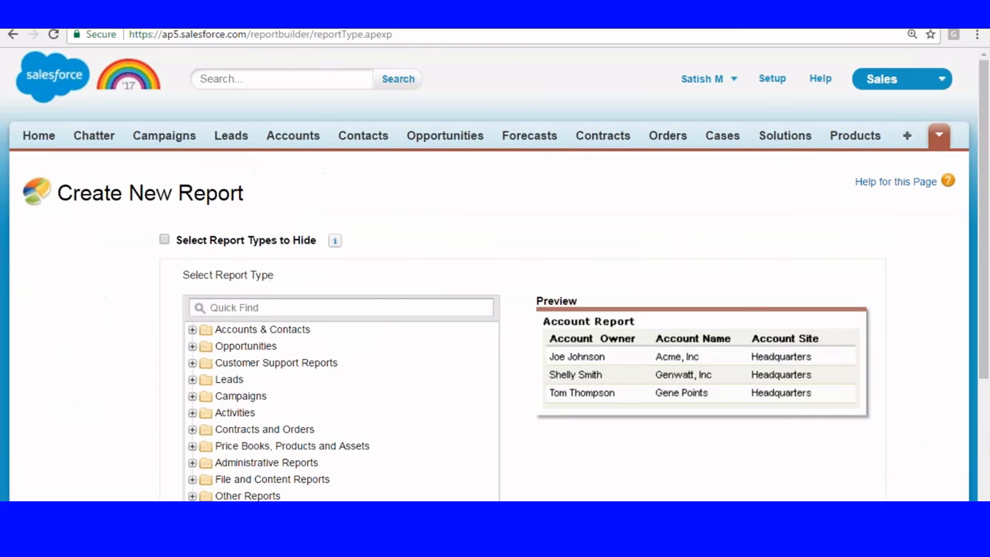
pyautogui.scroll(-3, 495, 309)
pyautogui.click(248, 291)
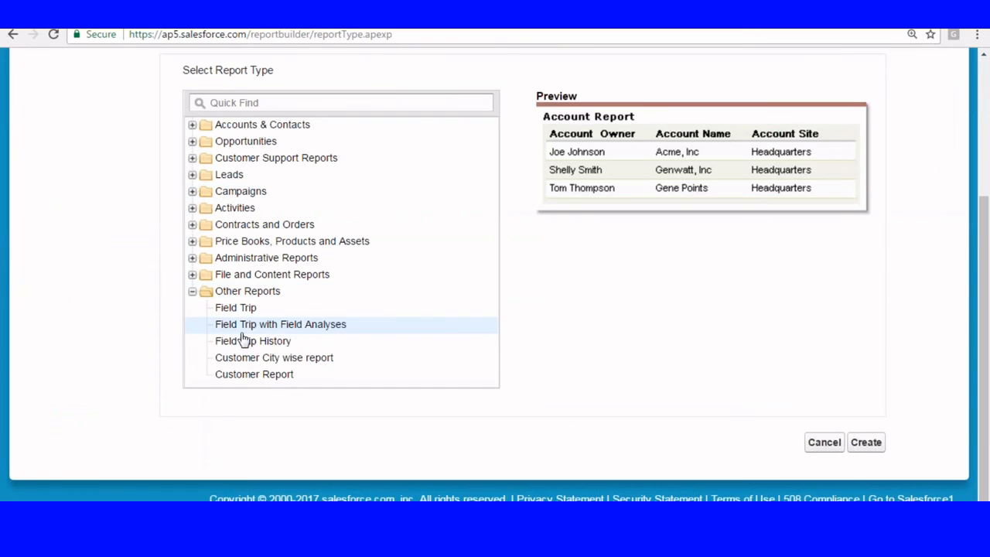
pyautogui.click(255, 359)
pyautogui.click(865, 441)
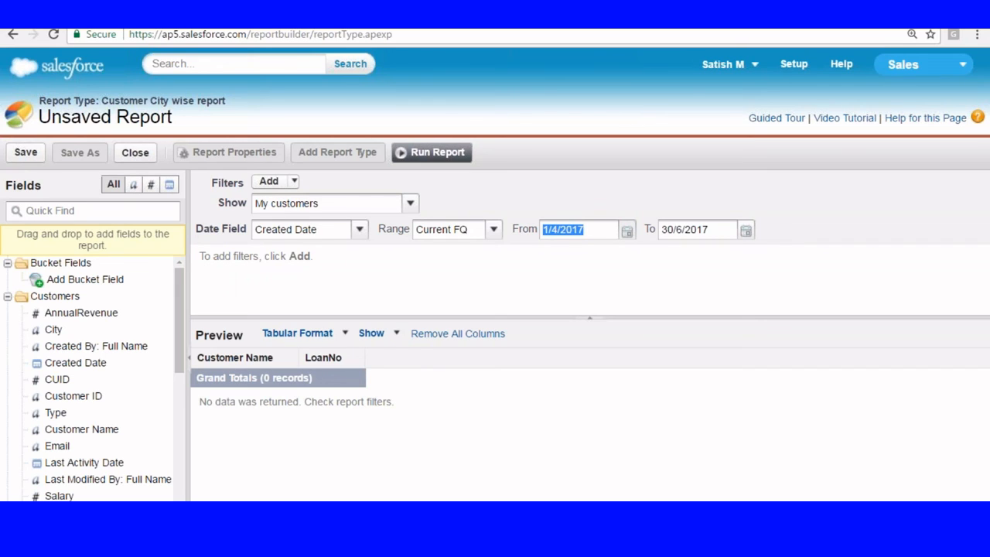
pyautogui.click(410, 203)
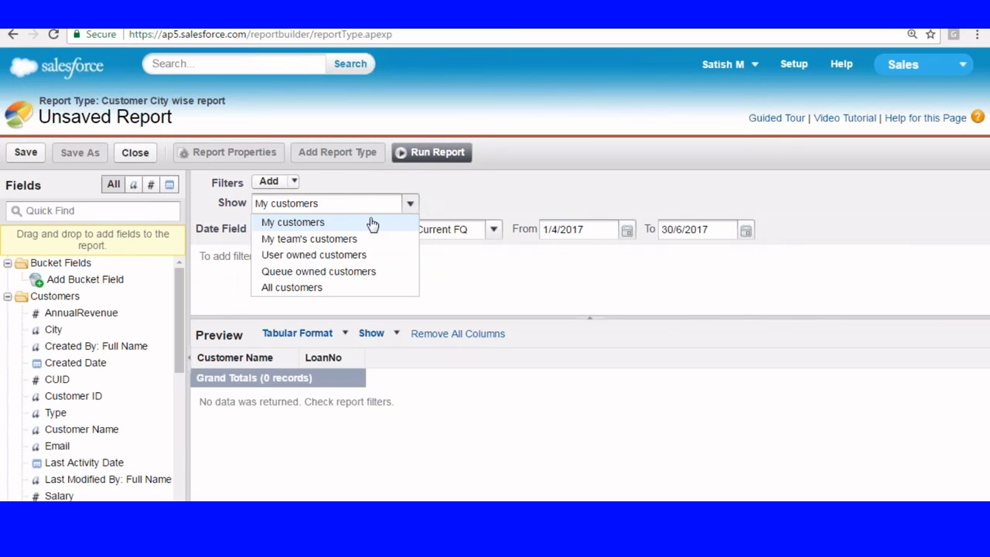
pyautogui.click(305, 286)
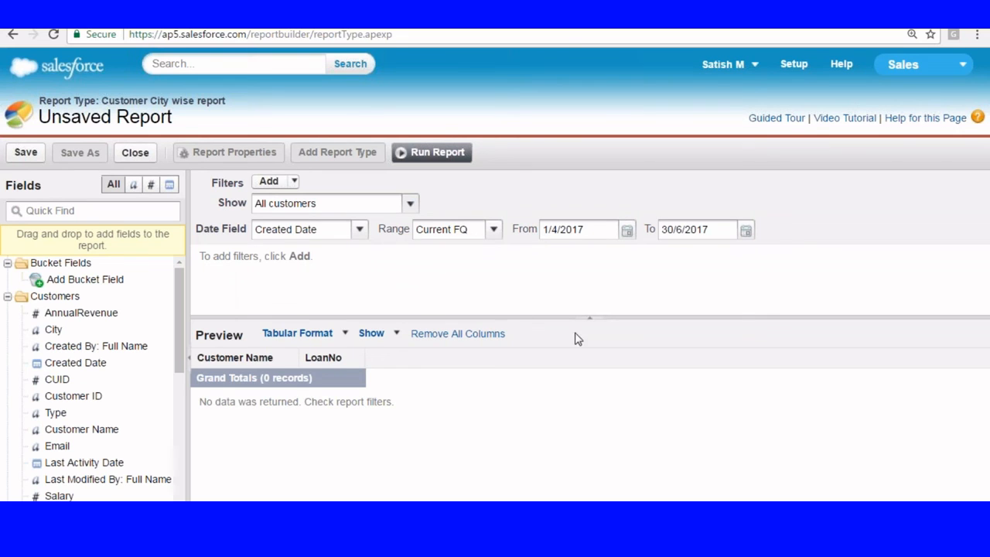
# Step: Hide the filters and switch the report format to Joined
pyautogui.click(590, 318)
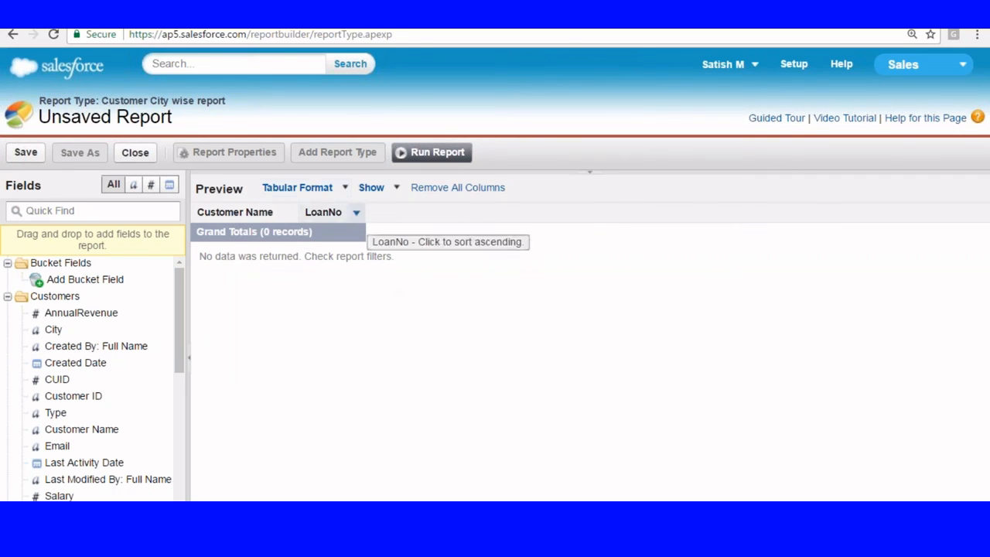
pyautogui.click(344, 189)
pyautogui.click(334, 282)
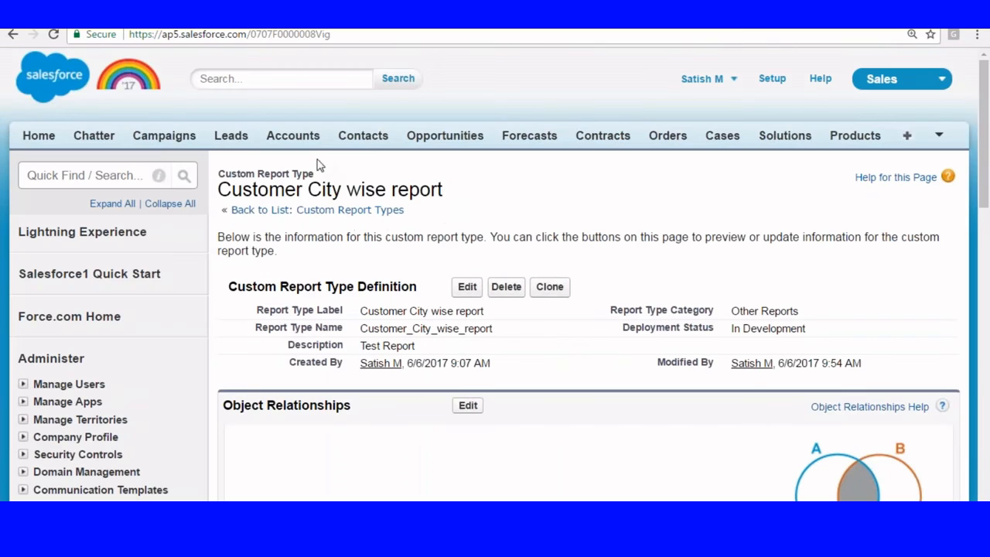
# Step: Switch to the ICICI Loan app and open the Custom Report Types list in Setup
pyautogui.click(774, 80)
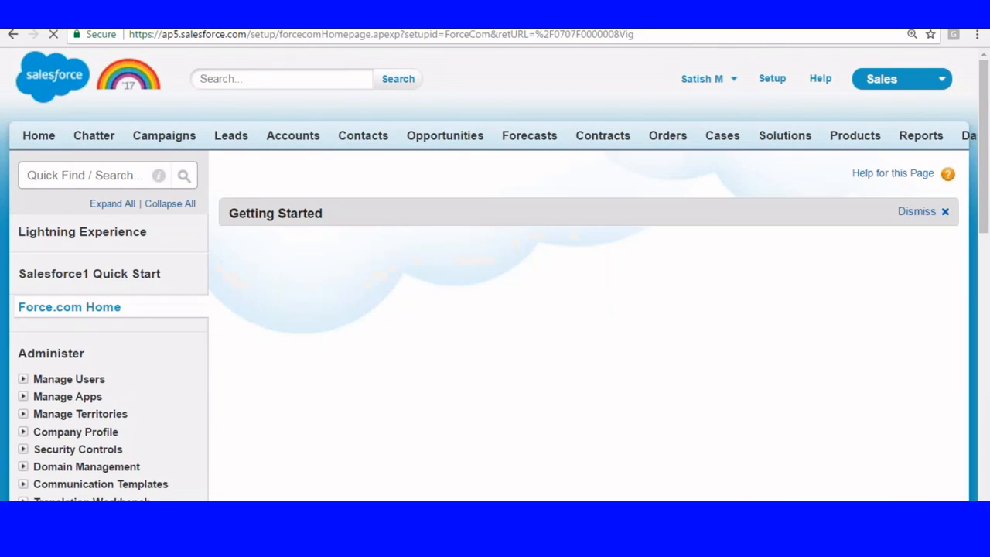
pyautogui.click(901, 79)
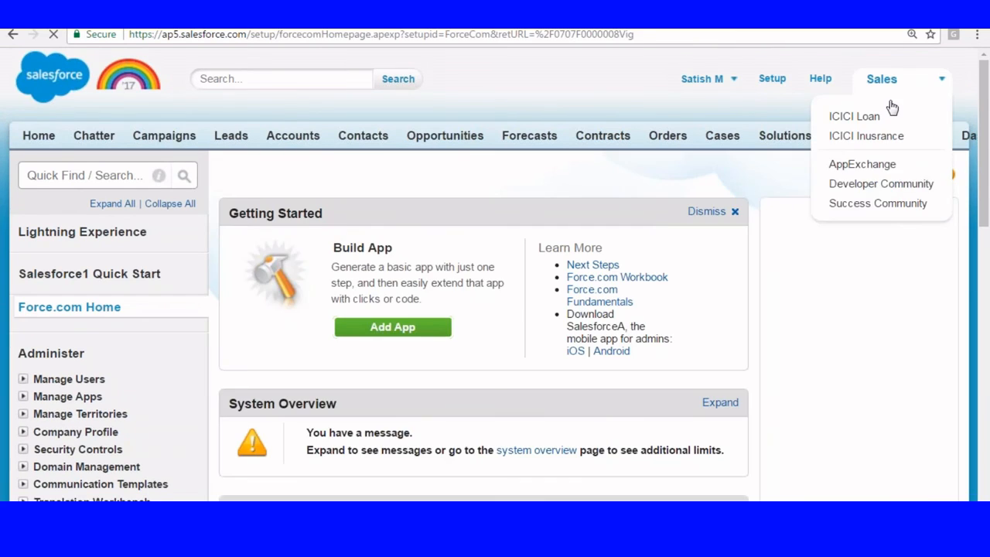
pyautogui.click(849, 116)
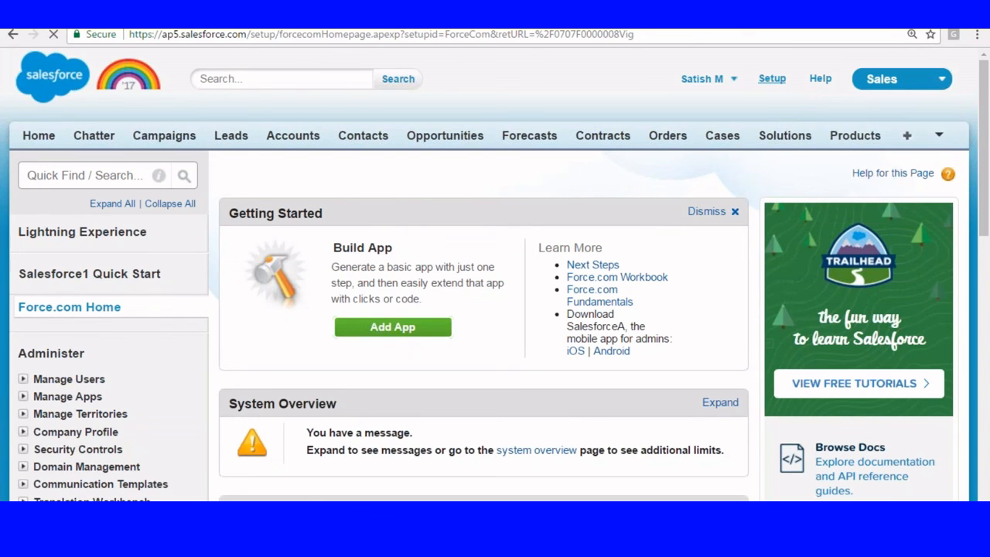
pyautogui.scroll(-10, 172, 331)
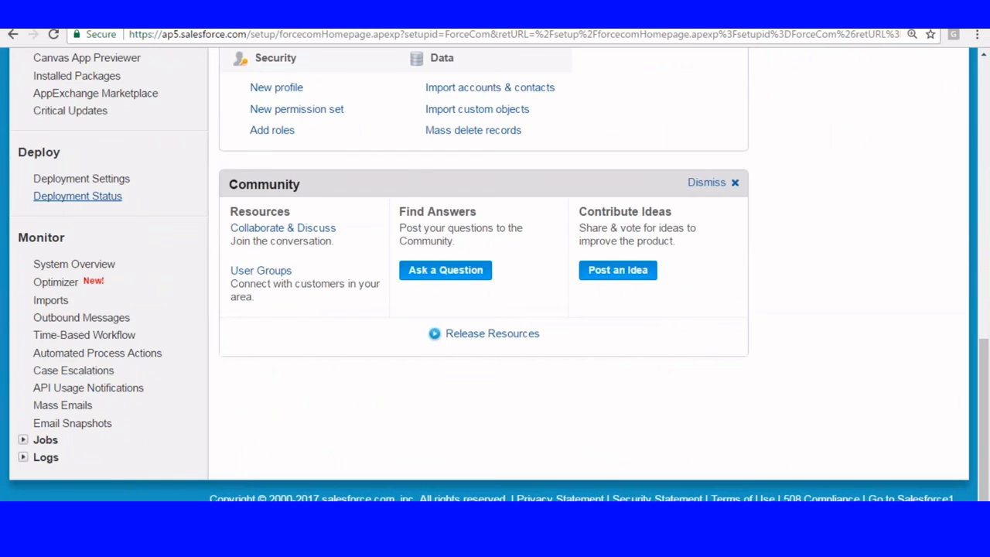
pyautogui.scroll(2, 43, 190)
pyautogui.click(24, 131)
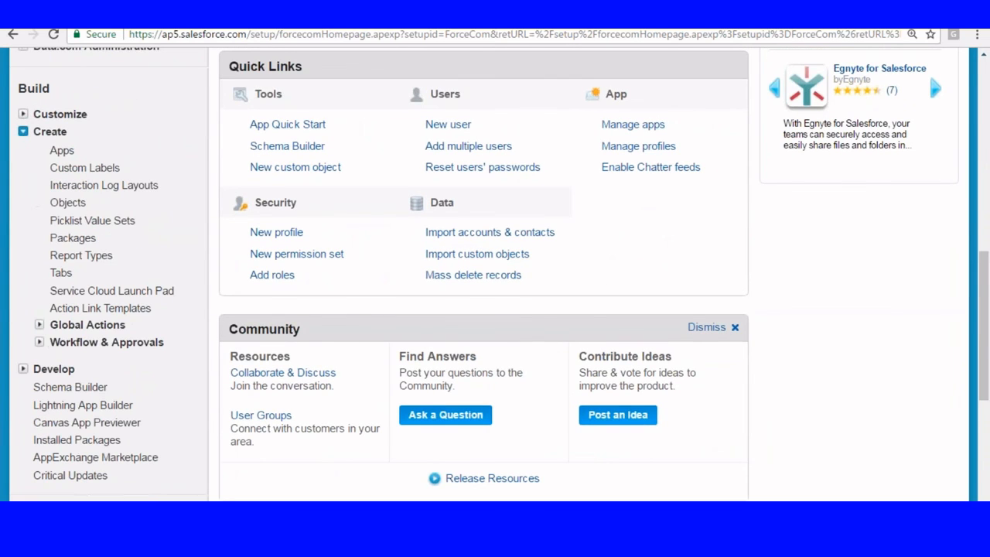
pyautogui.click(81, 255)
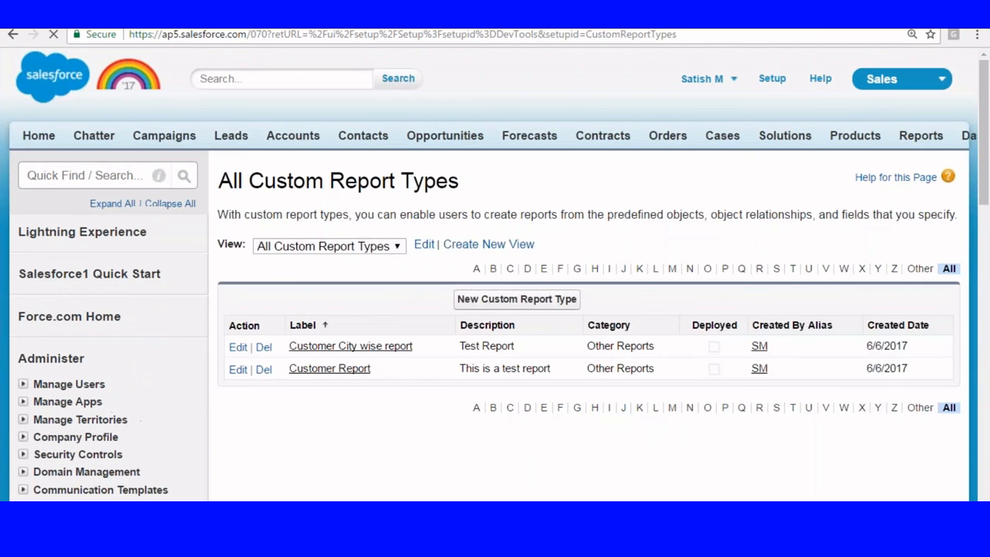
pyautogui.scroll(-2, 154, 270)
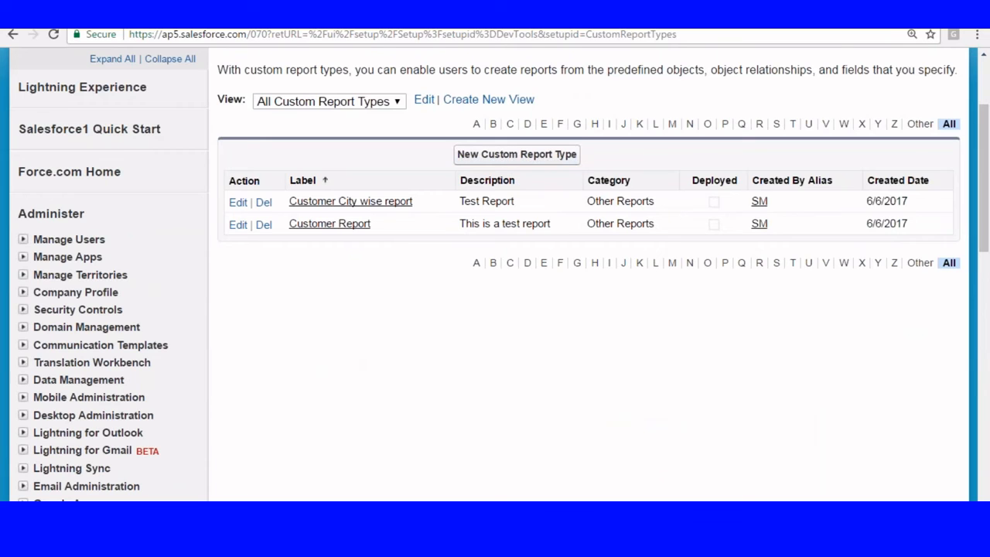
# Step: Start a new custom report type on Customers labelled 'Customer-City'
pyautogui.click(467, 158)
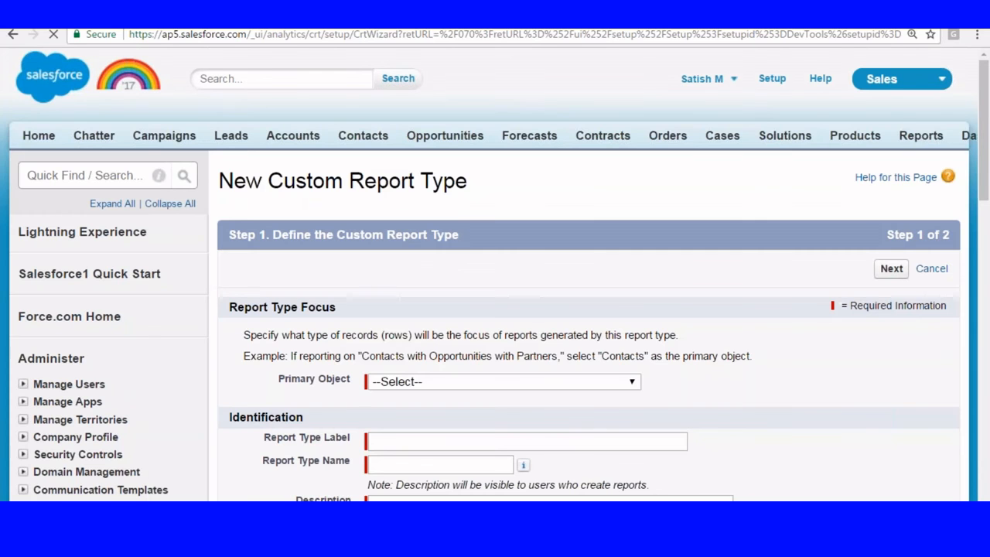
pyautogui.scroll(-3, 464, 162)
pyautogui.click(467, 164)
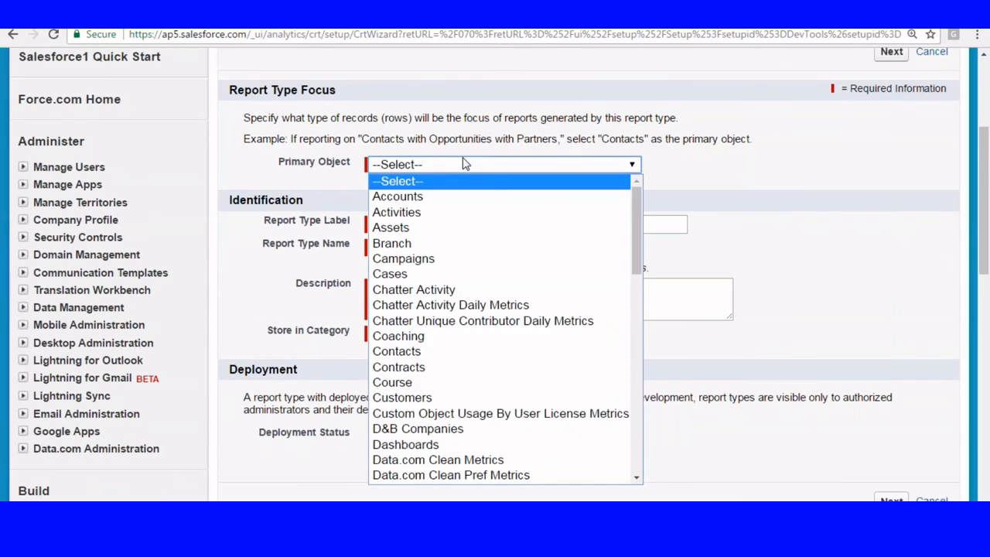
pyautogui.click(402, 398)
pyautogui.click(405, 222)
pyautogui.write('Customer')
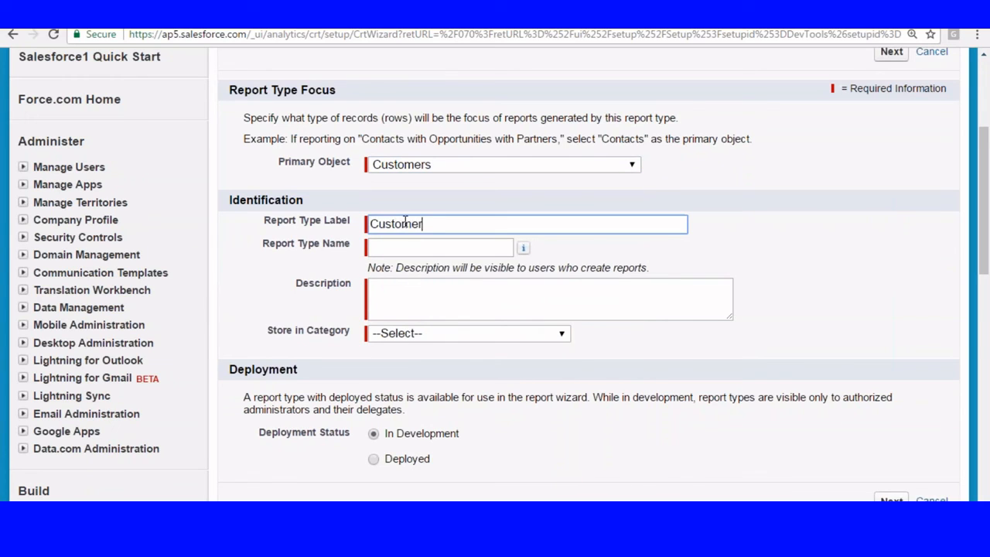
pyautogui.write('-City')
pyautogui.click(414, 247)
# Step: Add description 'Customer City', file it under Other Reports, and relate Payments as object B
pyautogui.scroll(-1, 425, 263)
pyautogui.click(399, 243)
pyautogui.write('Customer')
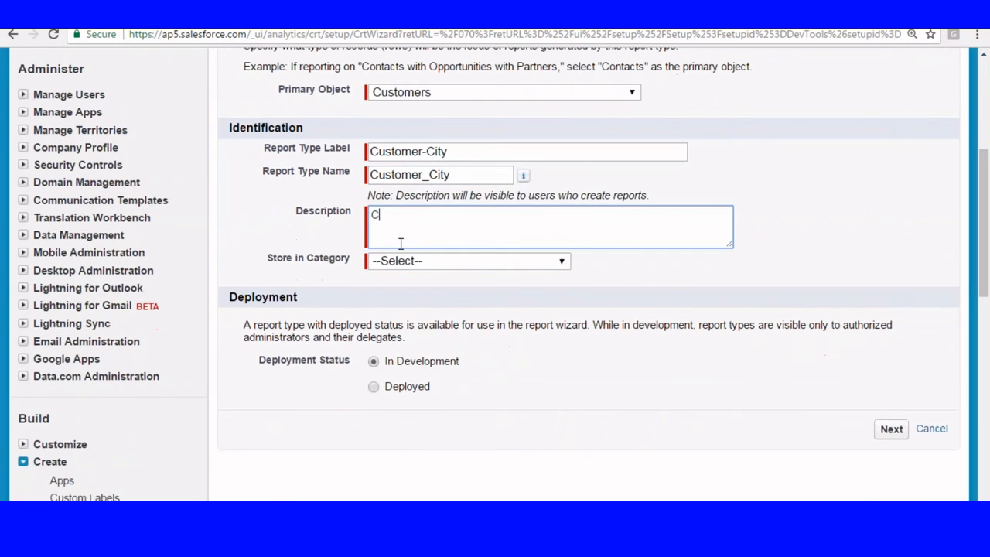
pyautogui.write(' City')
pyautogui.scroll(-2, 400, 244)
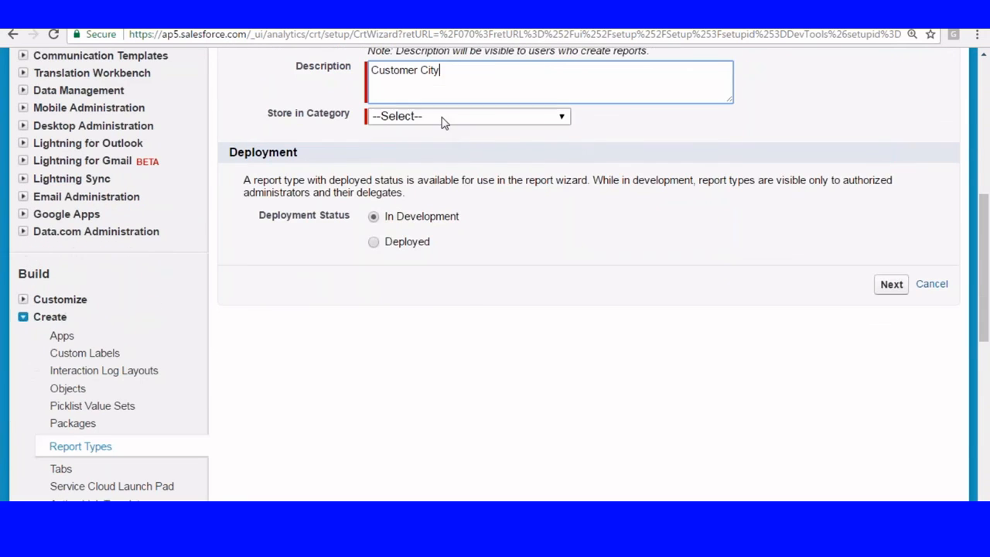
pyautogui.click(441, 117)
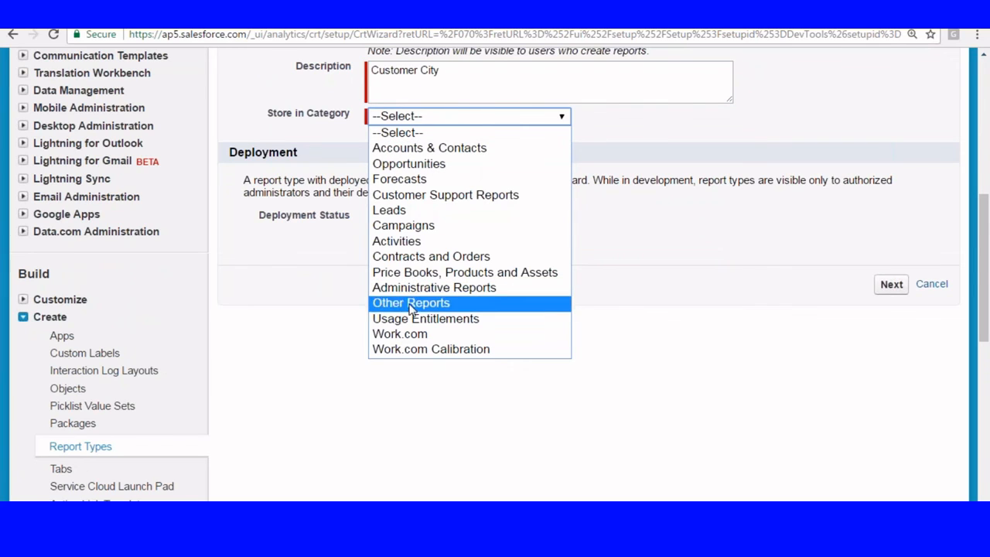
pyautogui.click(450, 302)
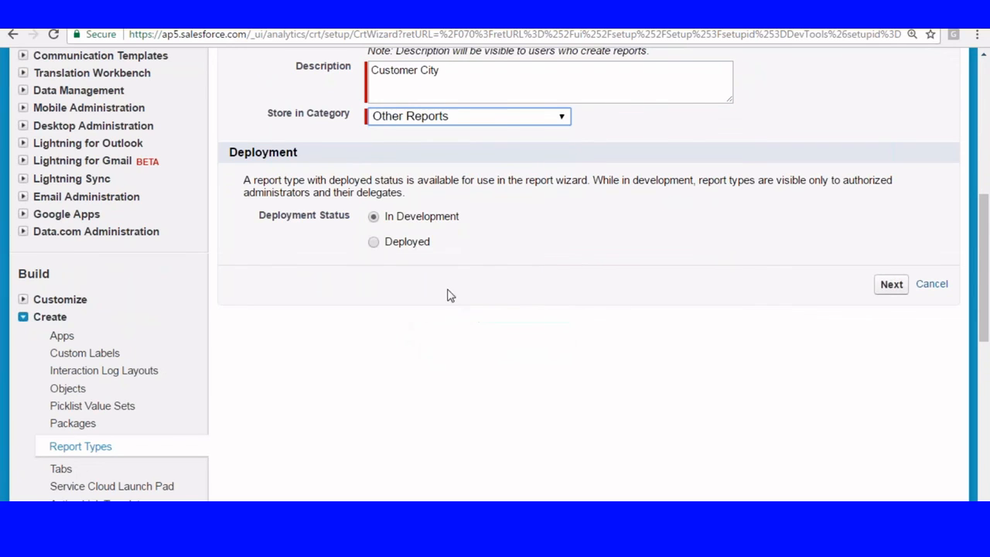
pyautogui.click(889, 284)
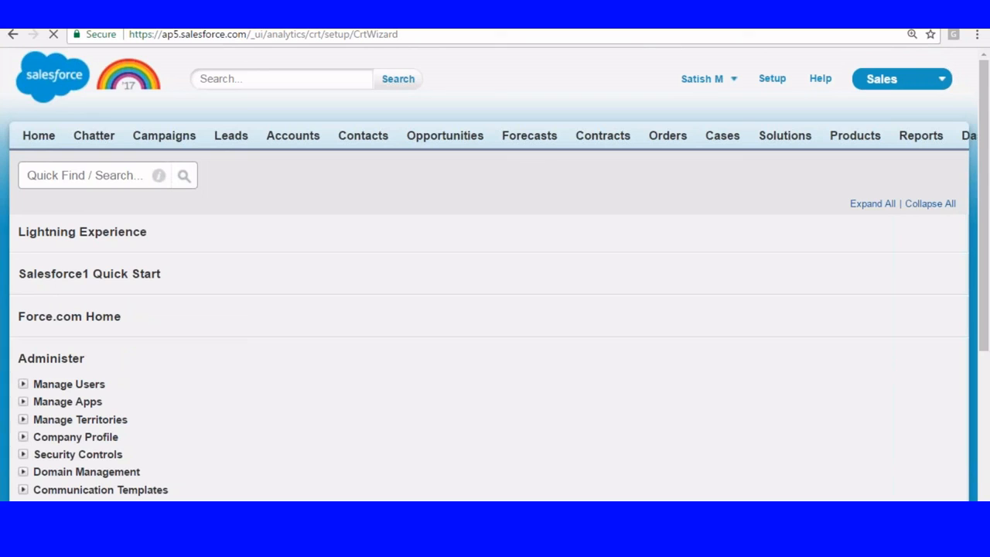
pyautogui.scroll(-3, 219, 199)
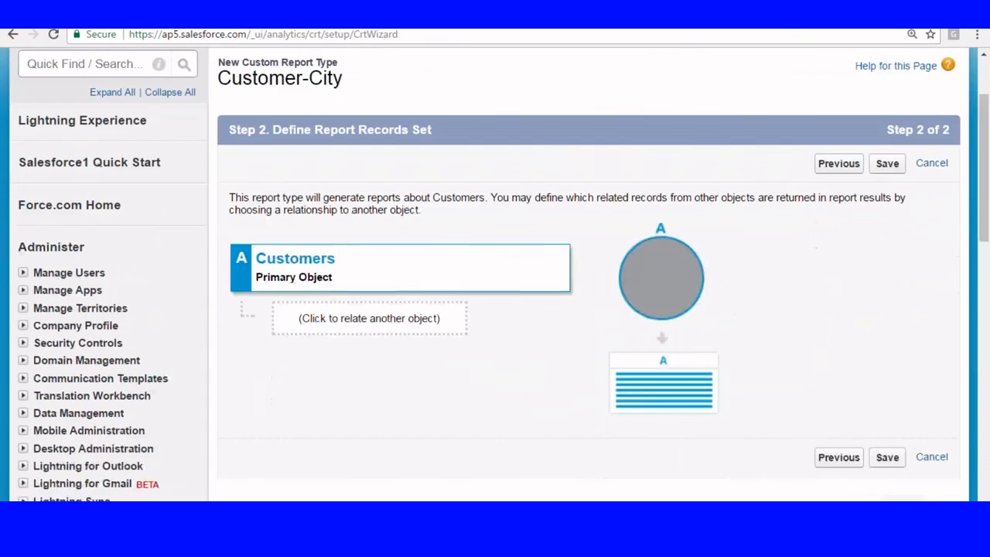
pyautogui.click(369, 212)
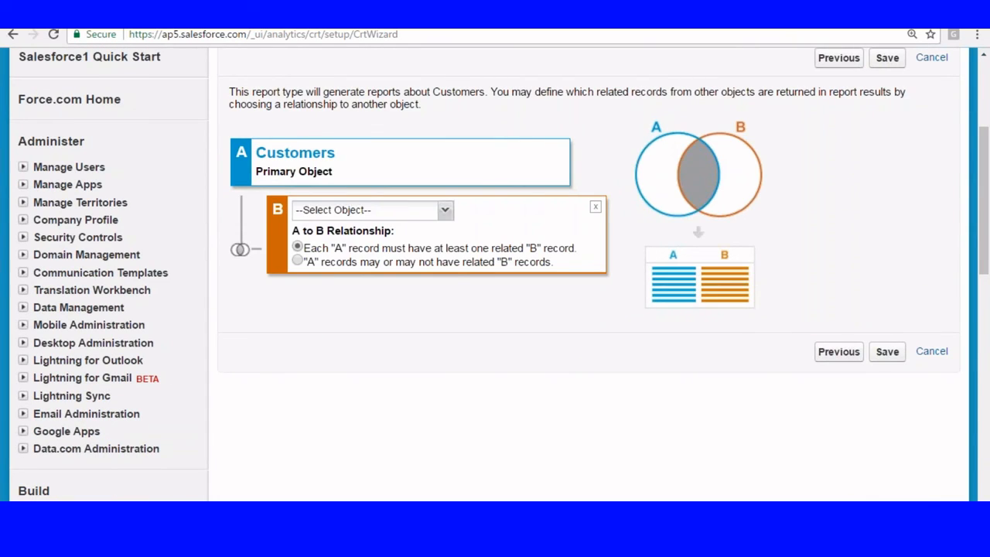
pyautogui.click(445, 208)
pyautogui.click(317, 246)
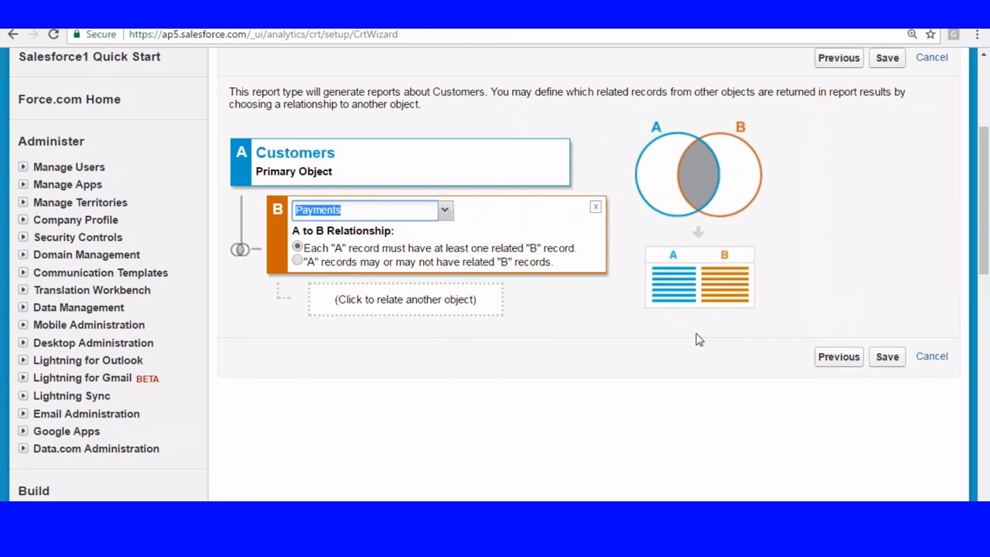
# Step: Save the Customer-City report type and return to the custom report types list
pyautogui.click(886, 357)
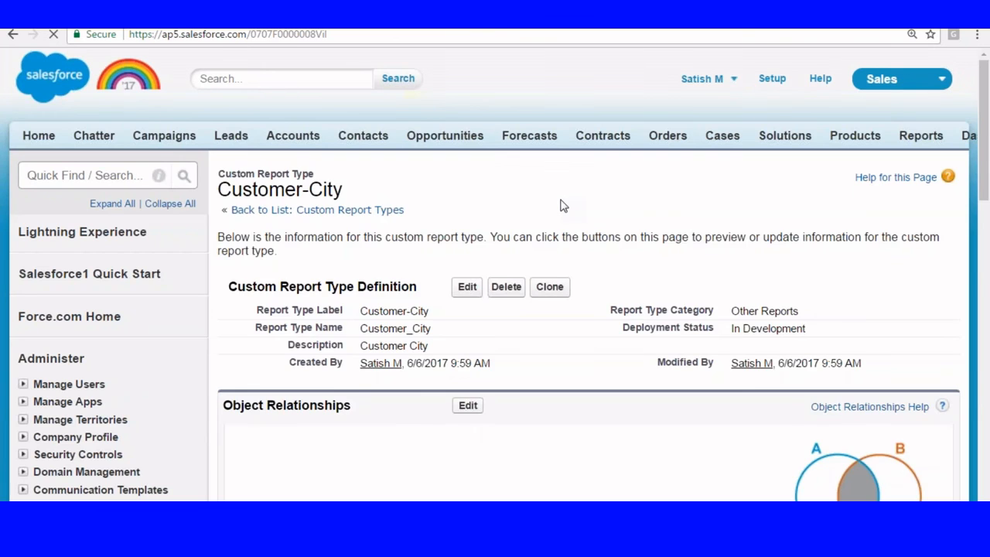
pyautogui.scroll(-2, 563, 204)
pyautogui.scroll(-8, 426, 203)
pyautogui.click(78, 231)
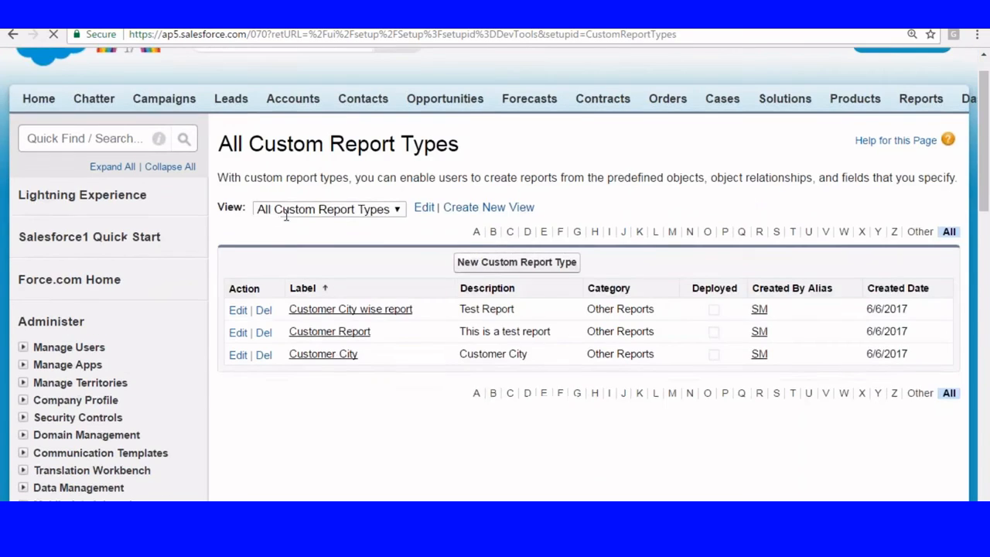
pyautogui.scroll(-2, 283, 214)
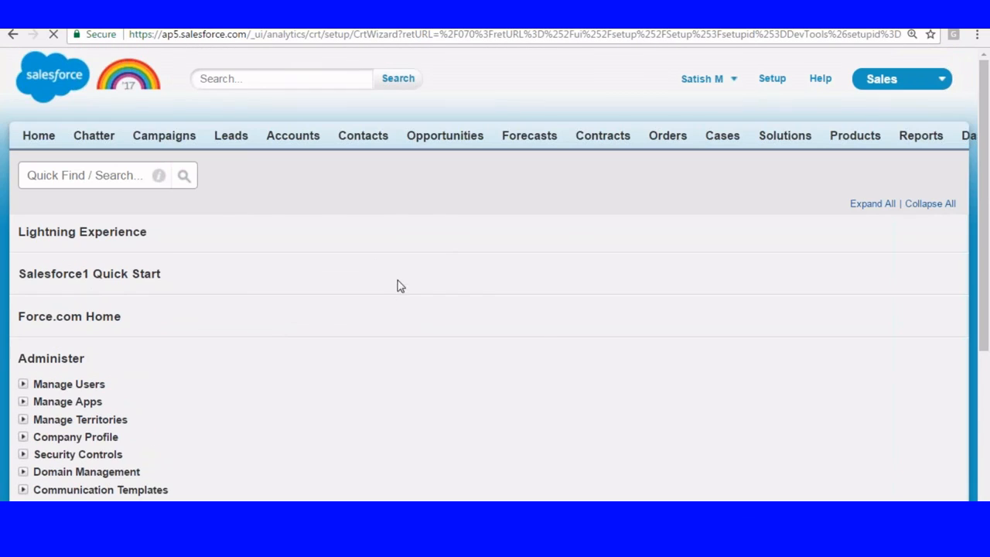
pyautogui.scroll(-3, 414, 319)
# Step: Define a new Customers report type 'Customer -Loan', description 'Custmomer Loa', in Other Reports
pyautogui.click(427, 165)
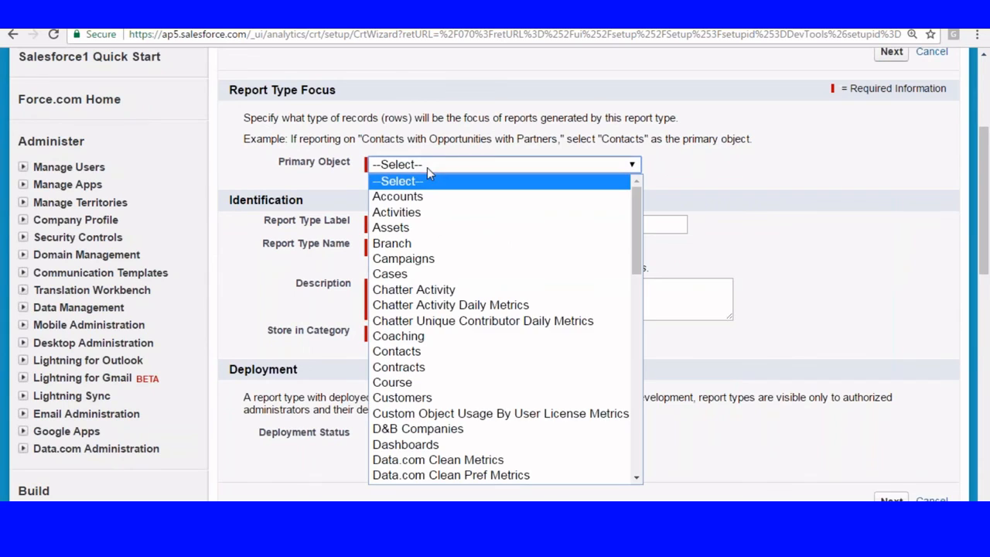
pyautogui.click(416, 395)
pyautogui.click(398, 223)
pyautogui.write('Customer -')
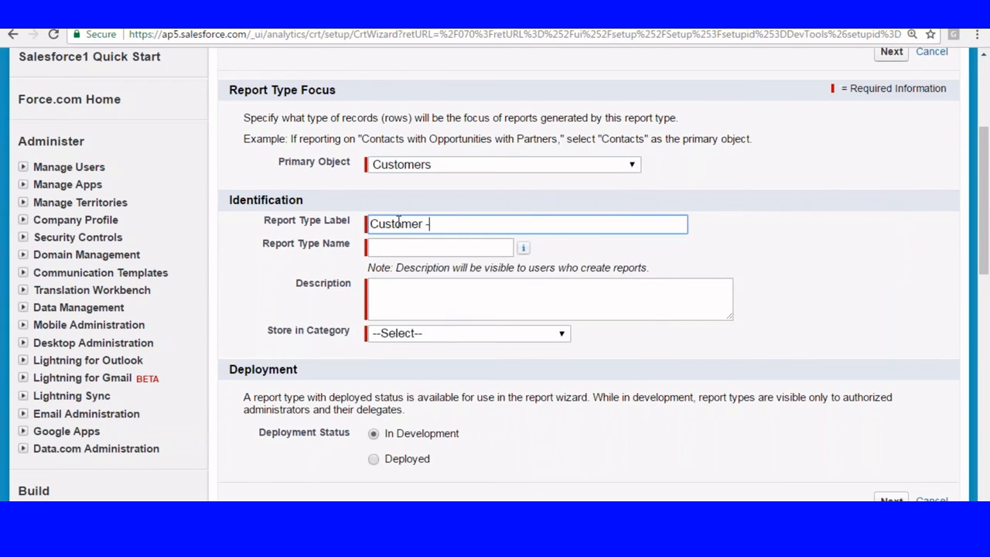
pyautogui.write('Loan')
pyautogui.click(427, 247)
pyautogui.click(421, 312)
pyautogui.write('Custmomer ')
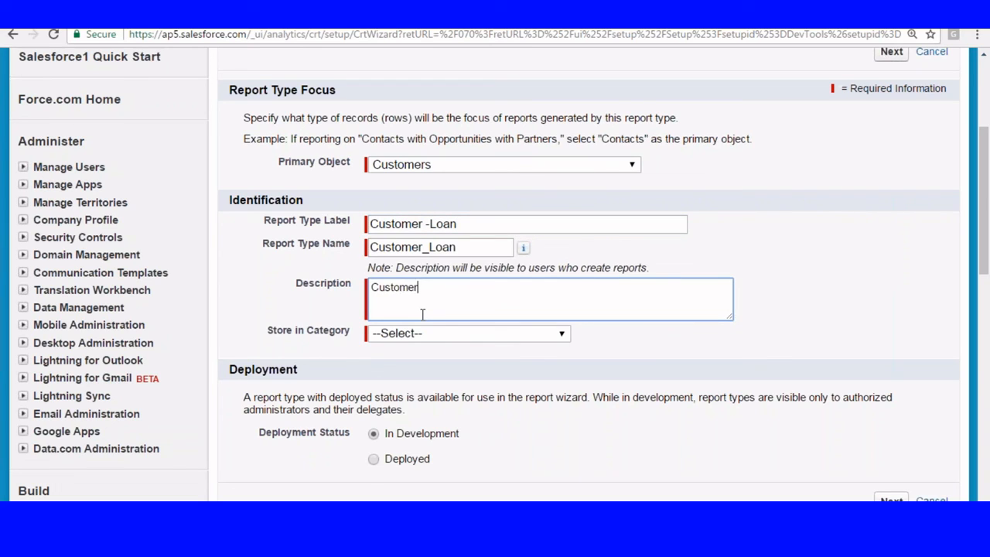
pyautogui.write('Loa')
pyautogui.scroll(-2, 428, 309)
pyautogui.click(427, 188)
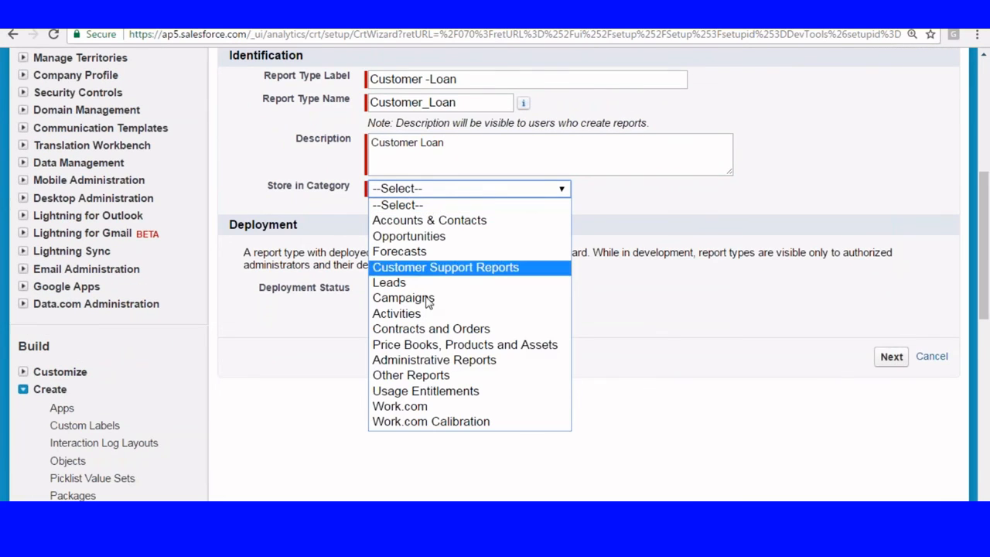
pyautogui.click(411, 375)
pyautogui.click(891, 356)
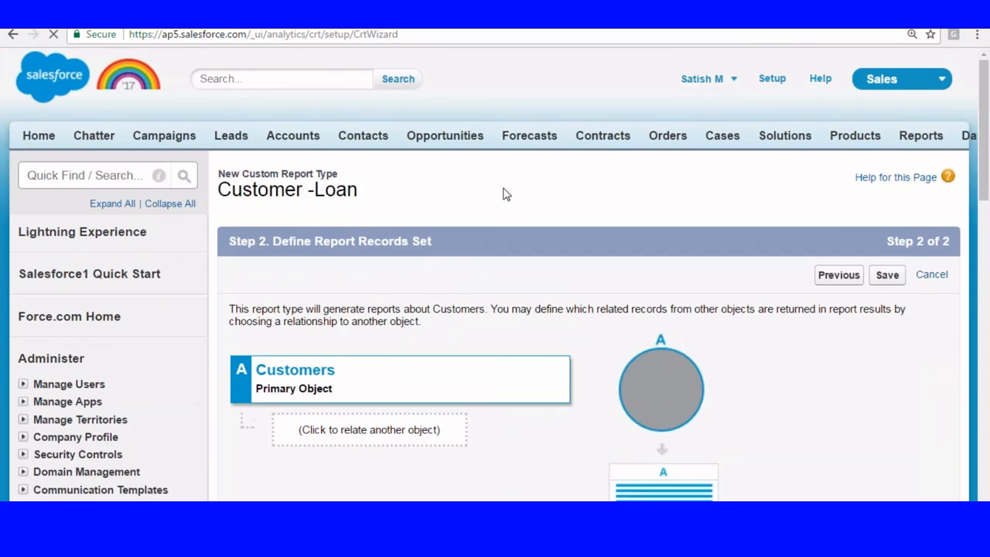
# Step: Relate Loans as object B, including customers without loans, and save
pyautogui.scroll(-3, 464, 217)
pyautogui.click(364, 210)
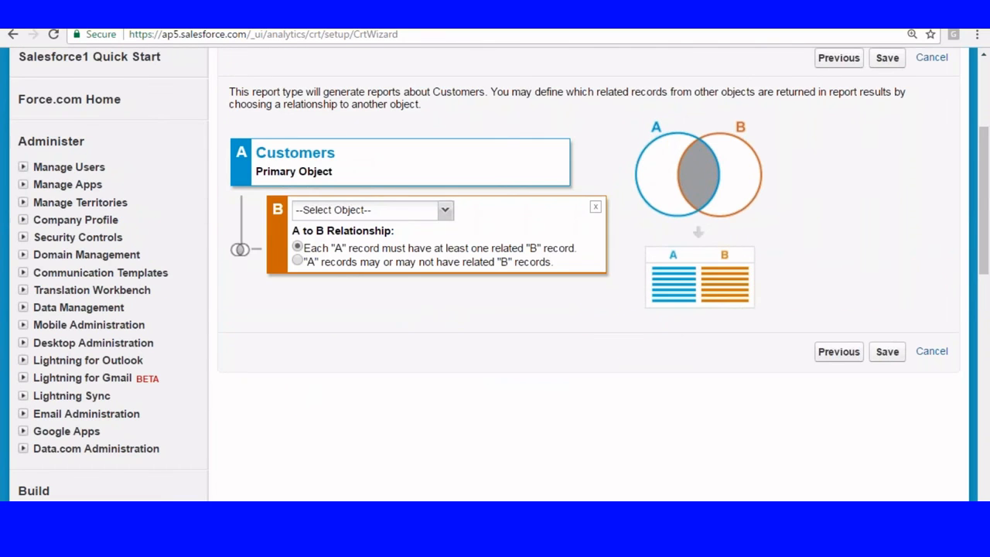
pyautogui.click(445, 209)
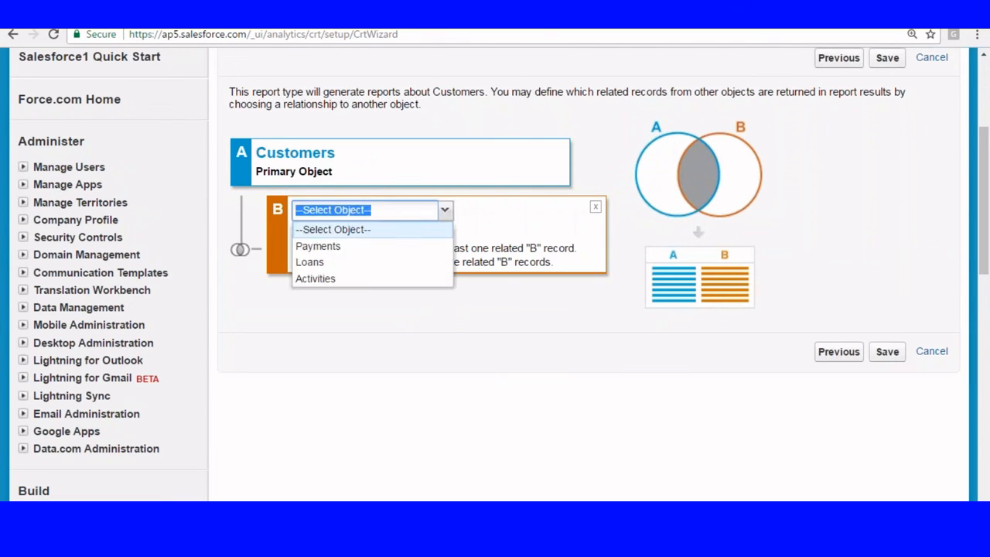
pyautogui.click(310, 262)
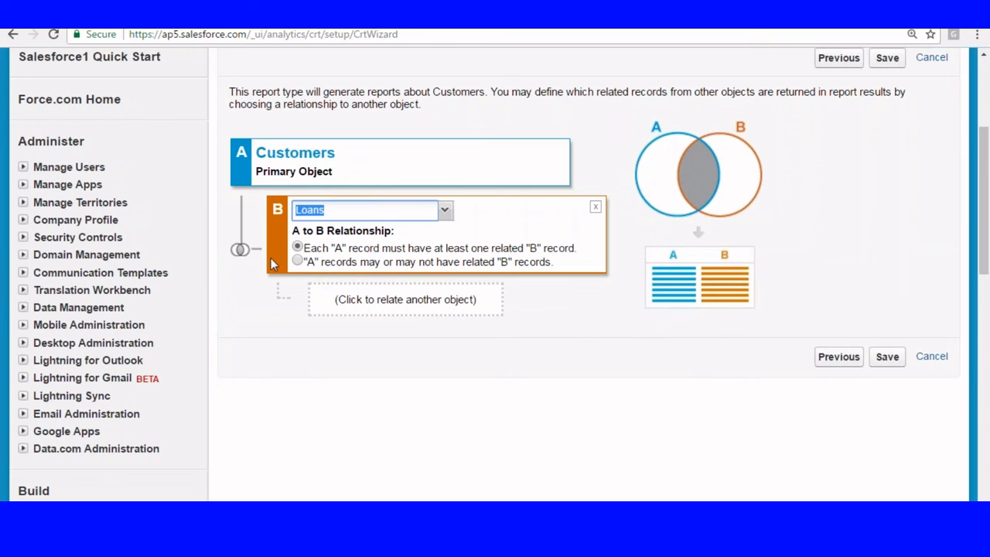
pyautogui.click(297, 261)
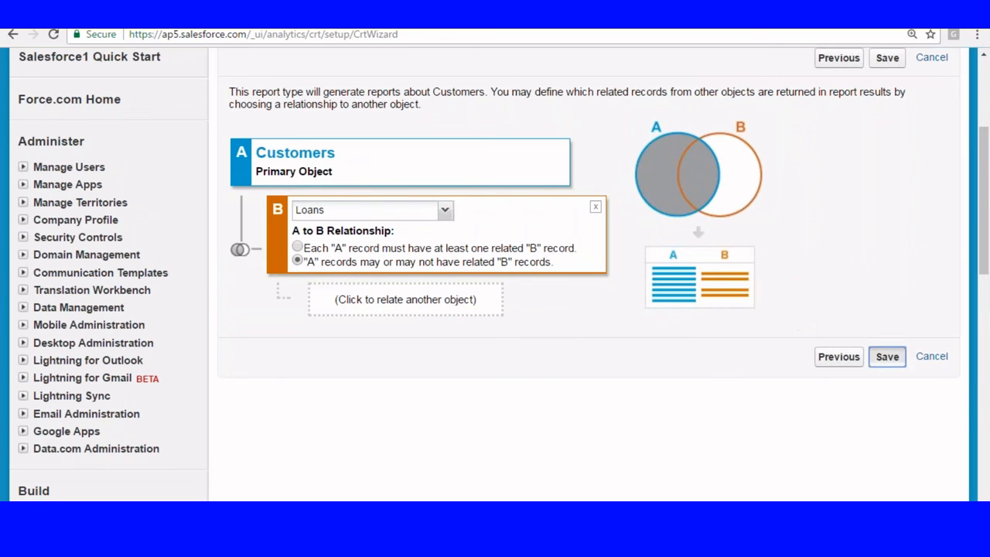
pyautogui.click(887, 356)
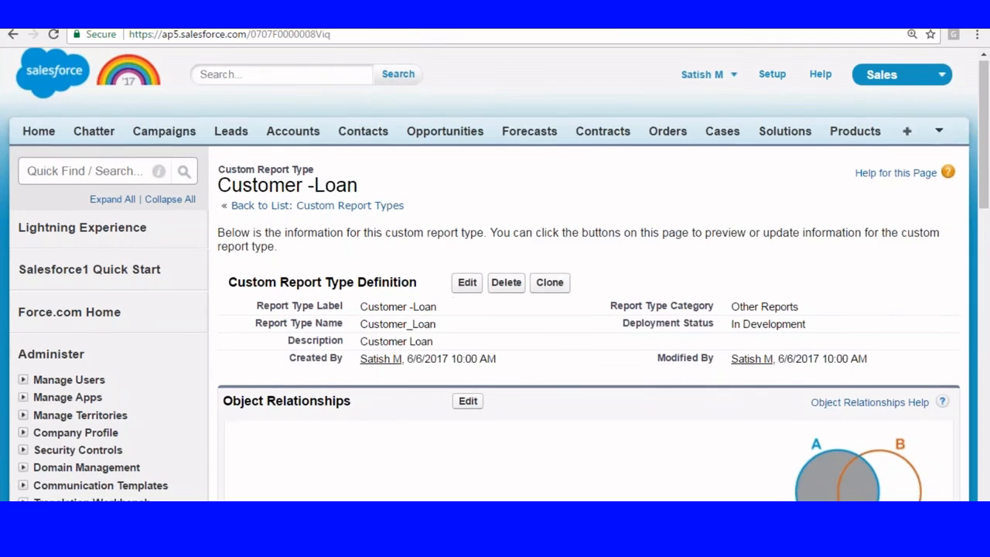
pyautogui.scroll(-5, 302, 217)
# Step: Return to the custom report types list and discard the pending Customer-City edits
pyautogui.scroll(-2, 300, 218)
pyautogui.click(73, 377)
pyautogui.scroll(-2, 302, 327)
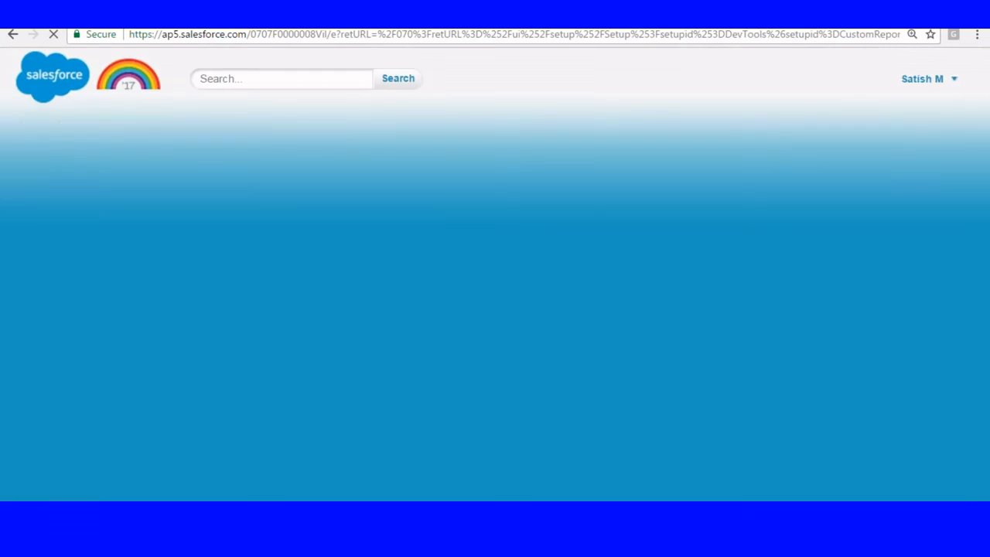
pyautogui.scroll(-3, 489, 226)
pyautogui.scroll(-2, 489, 225)
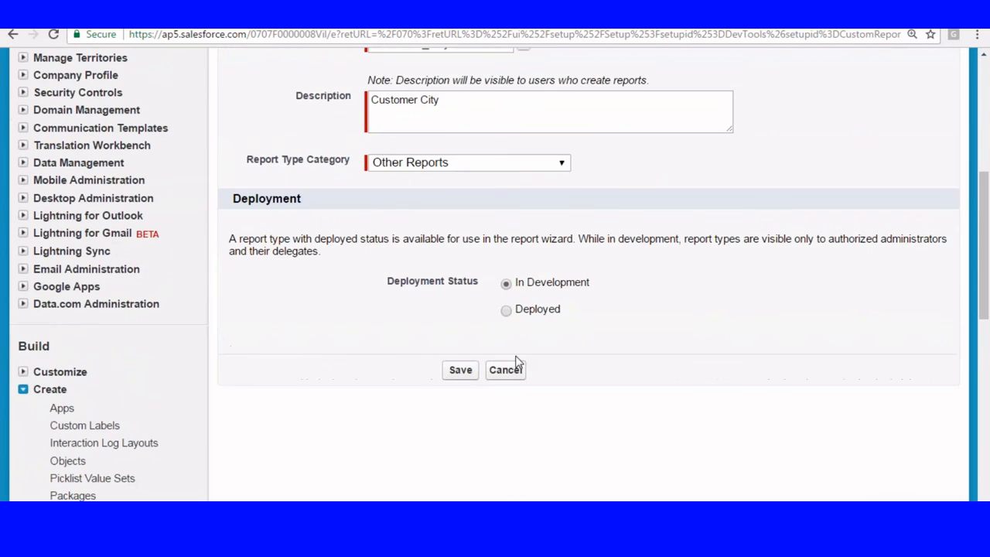
pyautogui.click(507, 372)
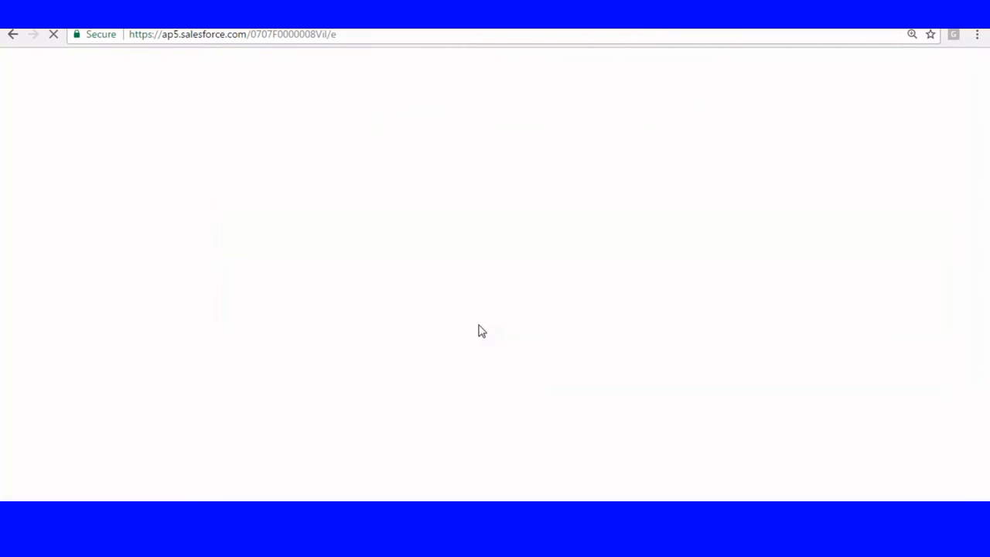
# Step: Edit and save the Customer-City report type details, then check its field layout
pyautogui.scroll(-3, 422, 333)
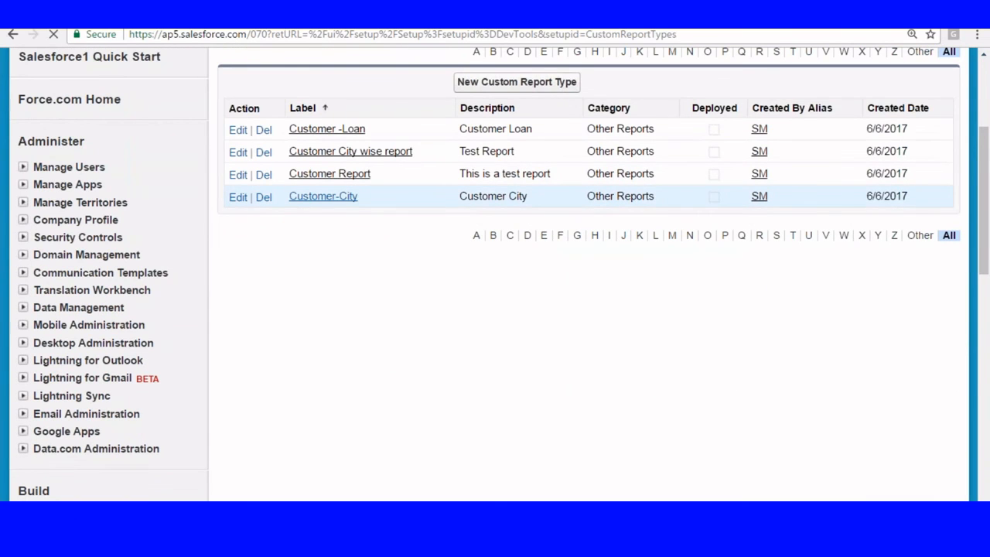
pyautogui.scroll(-5, 352, 279)
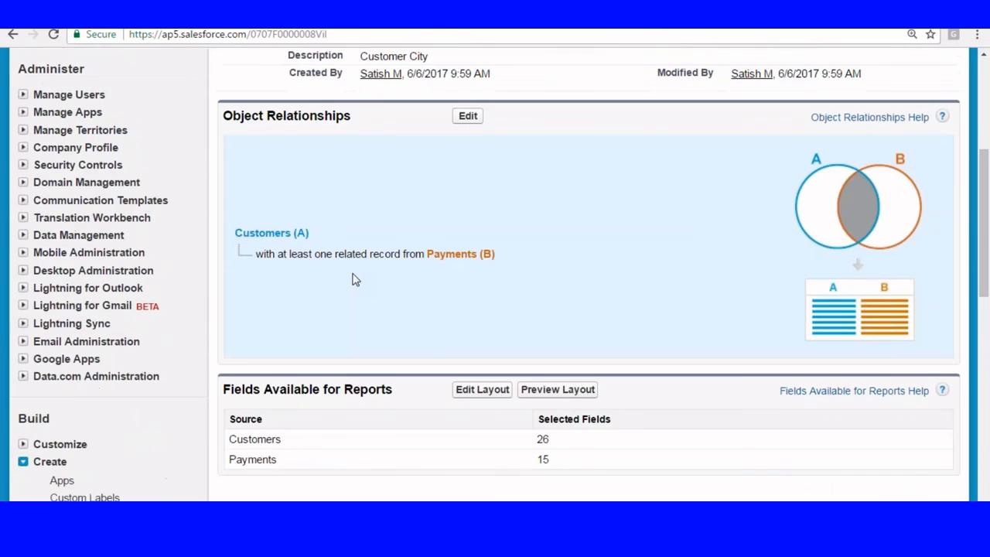
pyautogui.scroll(2, 352, 279)
pyautogui.scroll(-1, 499, 219)
pyautogui.click(466, 70)
pyautogui.scroll(-4, 495, 345)
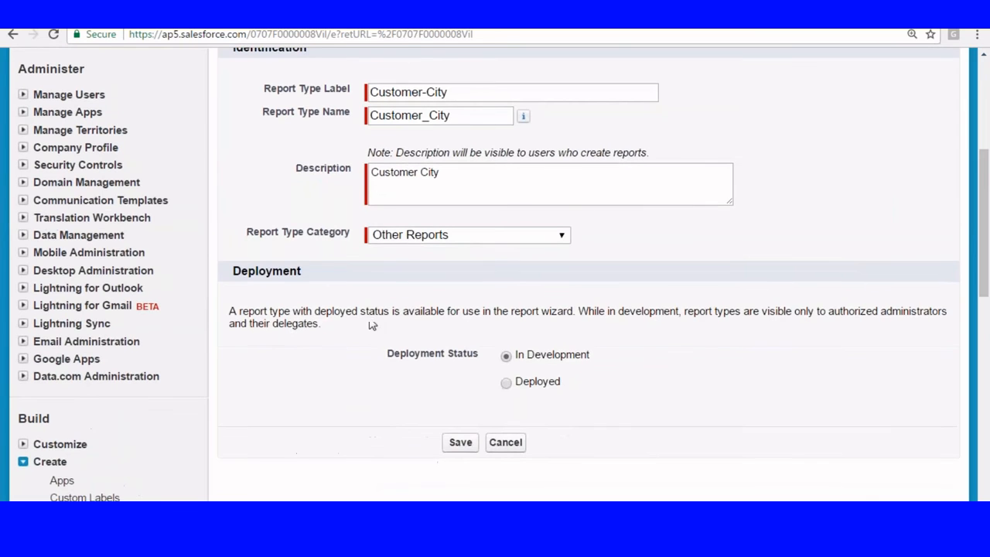
pyautogui.click(460, 442)
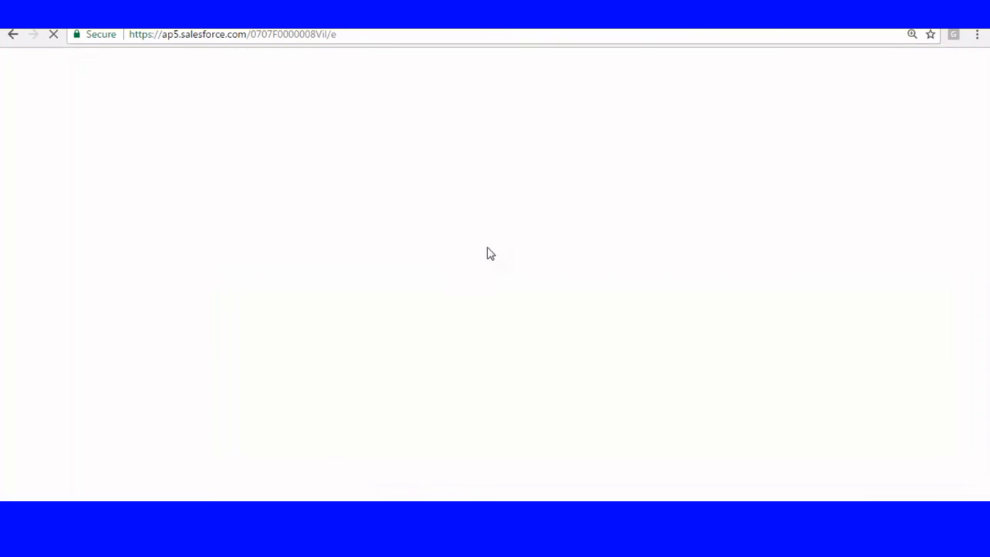
pyautogui.scroll(-5, 490, 198)
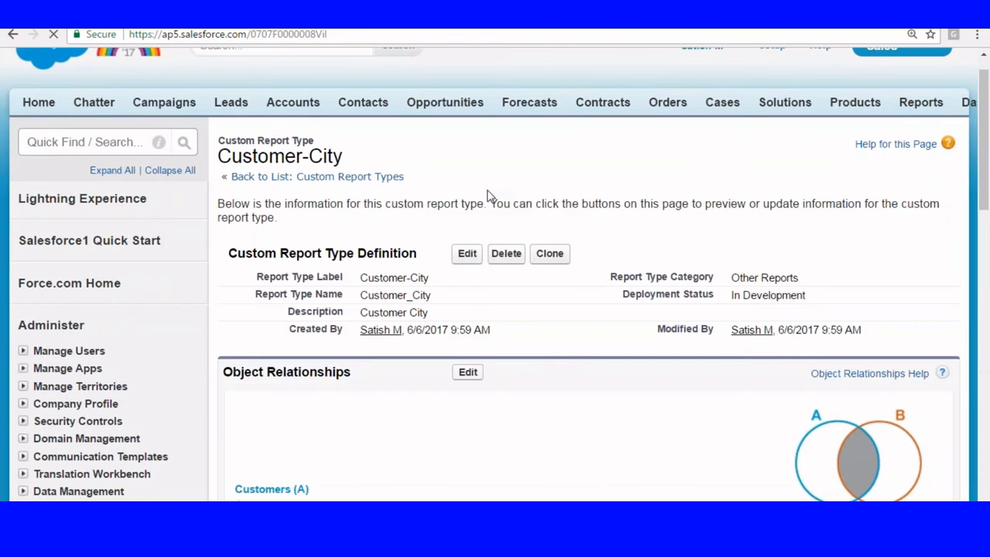
pyautogui.click(481, 283)
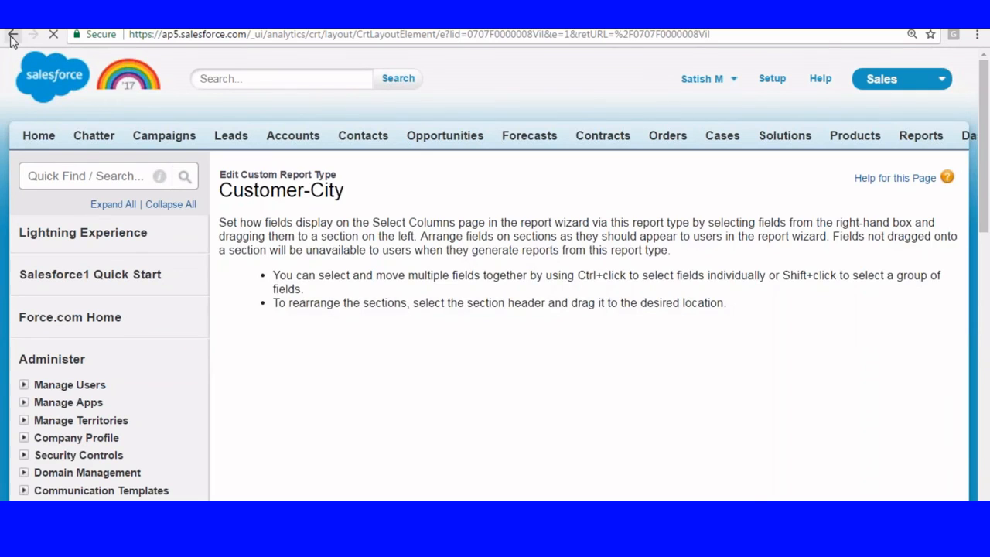
pyautogui.click(13, 35)
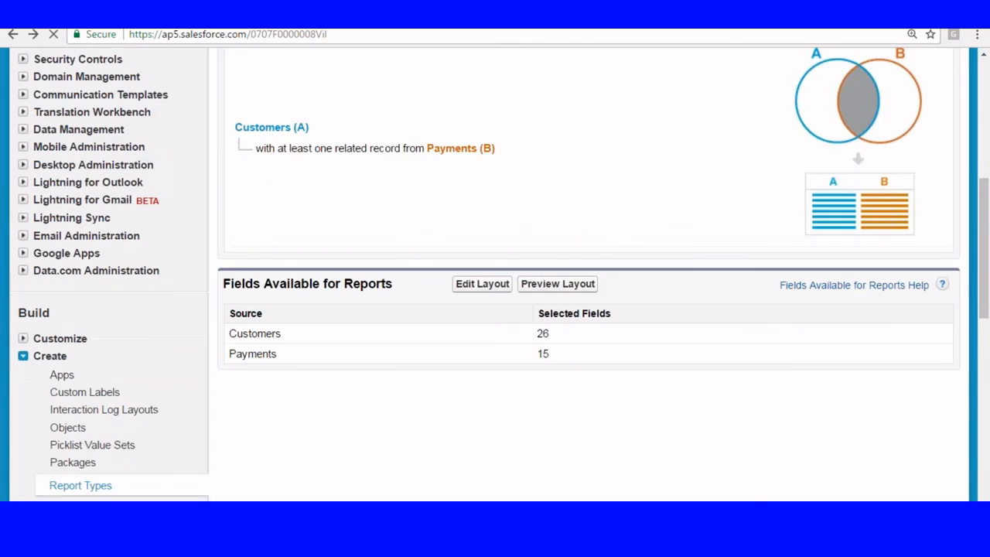
# Step: Make Payments optional in Customer-City's object relationship, save, and return to Setup
pyautogui.scroll(3, 713, 212)
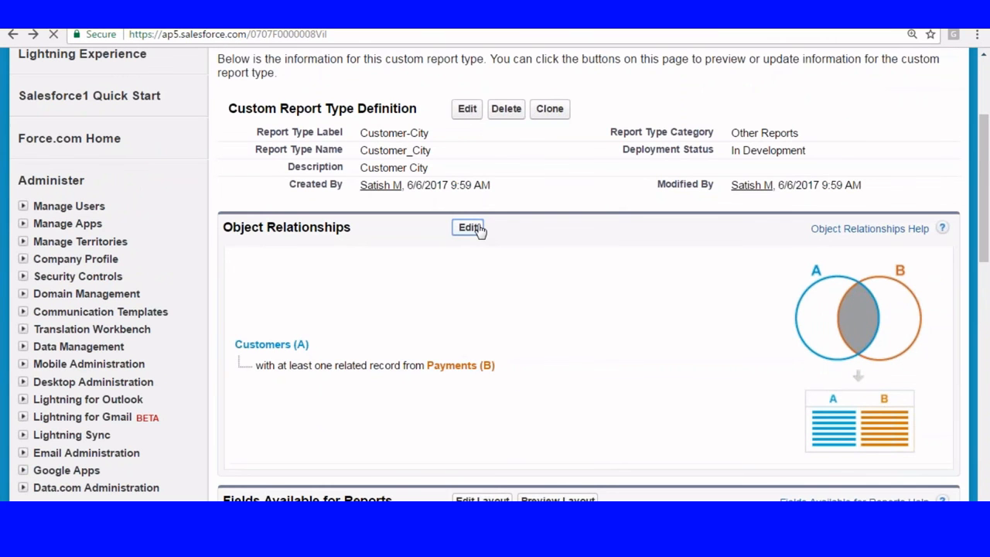
pyautogui.click(469, 227)
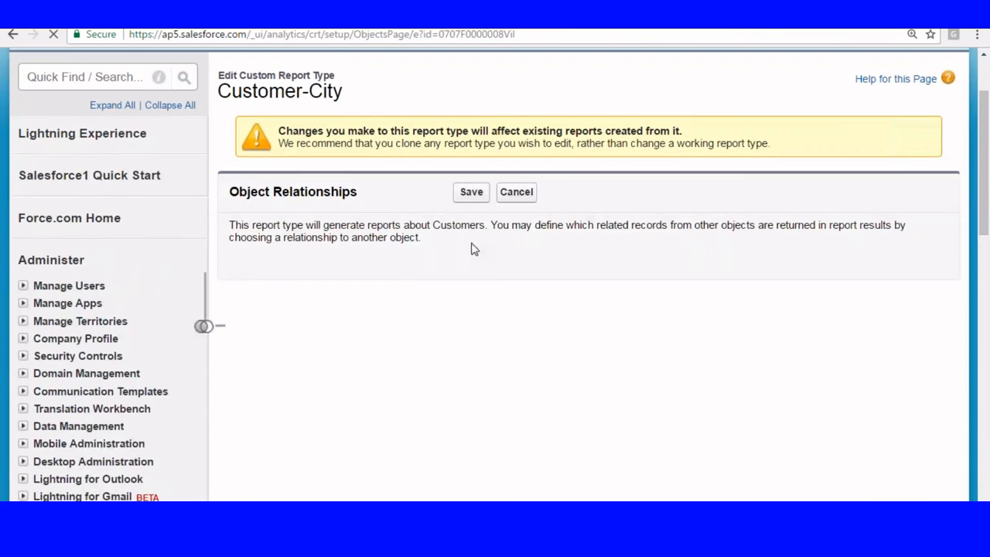
pyautogui.click(298, 384)
pyautogui.click(470, 484)
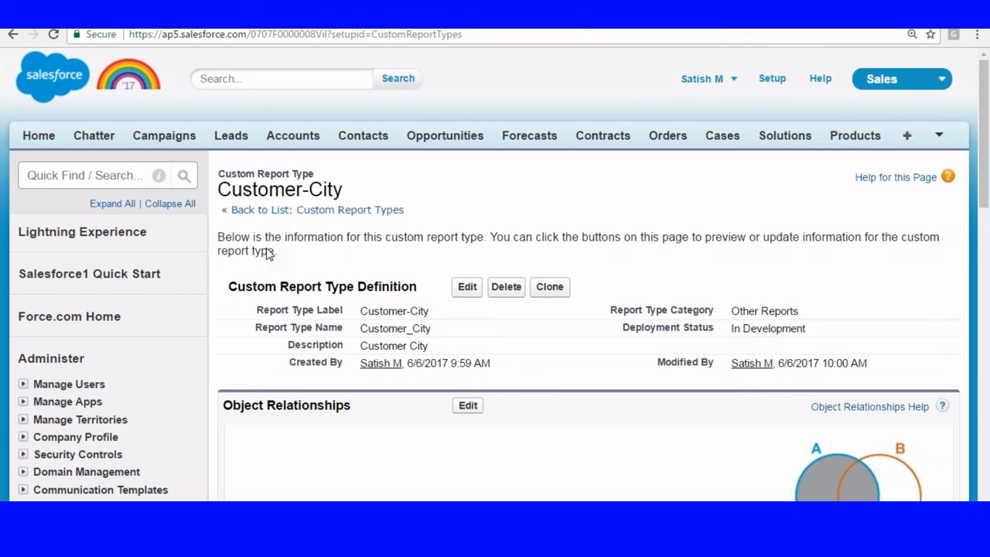
pyautogui.click(770, 79)
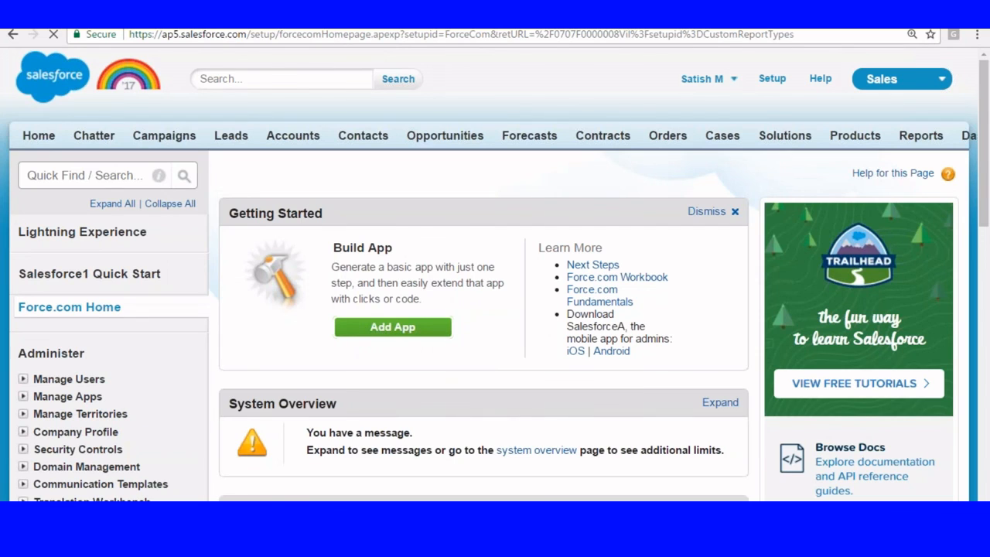
pyautogui.click(939, 135)
# Step: Create a new report from the Other Reports > Customer-City report type
pyautogui.click(889, 161)
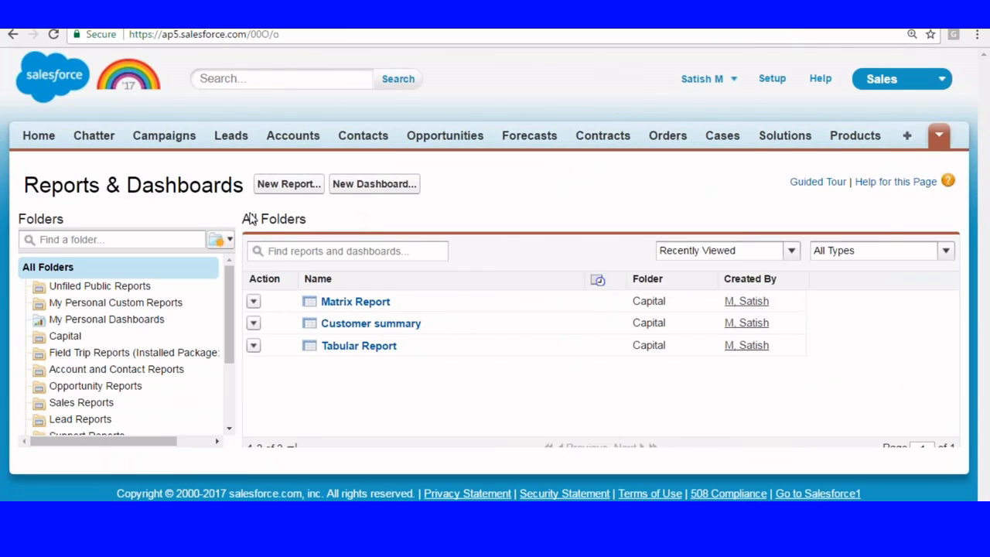
pyautogui.click(287, 184)
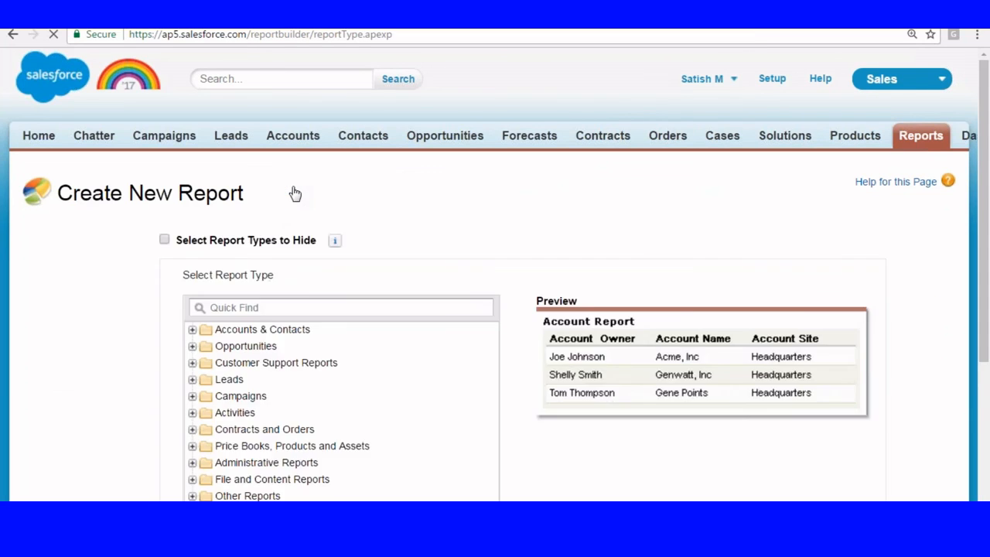
pyautogui.scroll(-3, 283, 254)
pyautogui.click(193, 292)
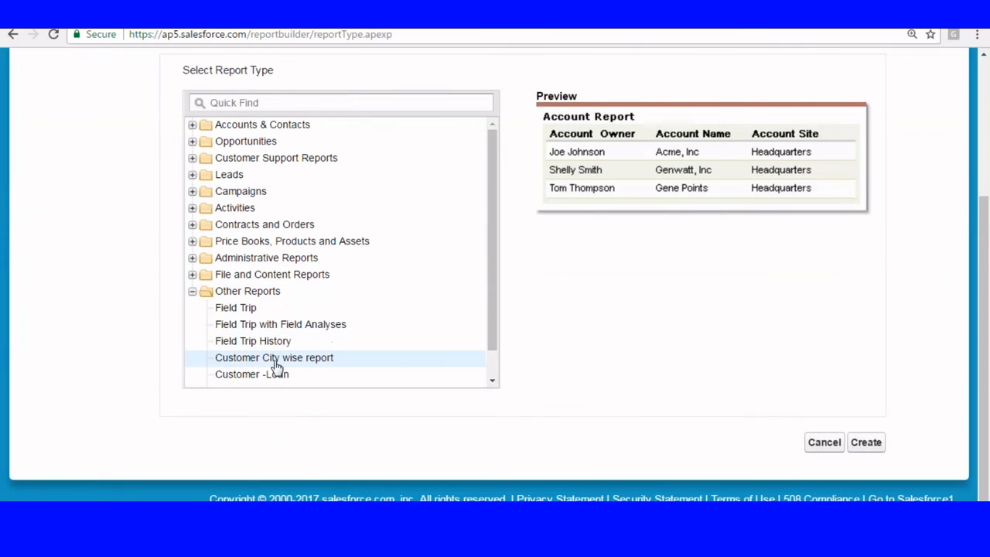
pyautogui.scroll(-1, 325, 352)
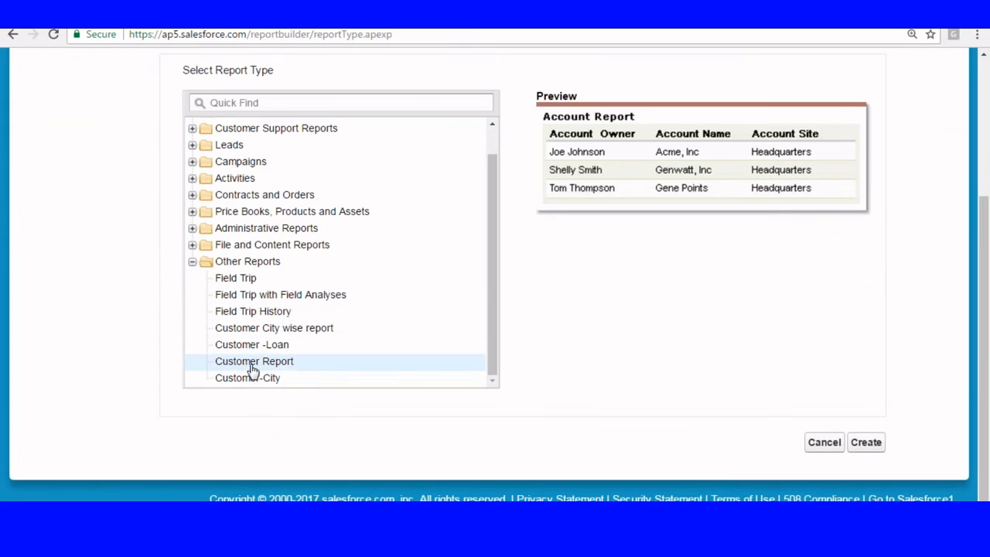
pyautogui.click(252, 378)
pyautogui.click(869, 444)
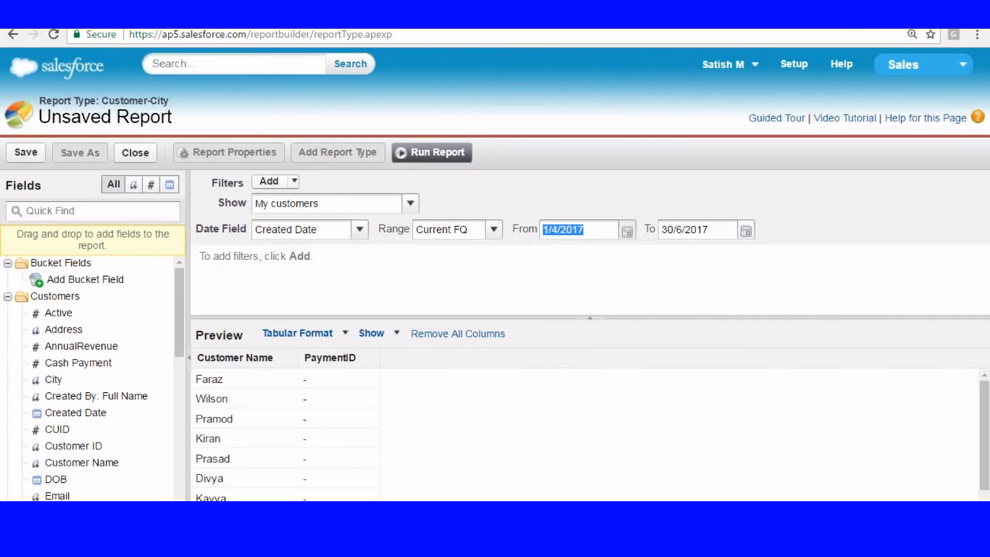
# Step: Show all customers and replace the PaymentID column with Payments Mode
pyautogui.click(410, 203)
pyautogui.moveTo(336, 223); pyautogui.dragTo(313, 289)
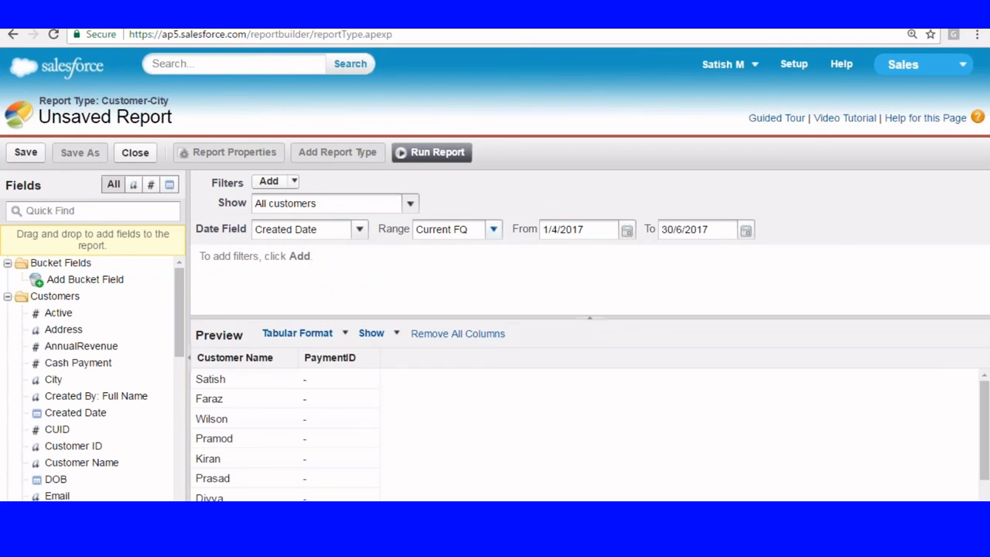
pyautogui.click(588, 323)
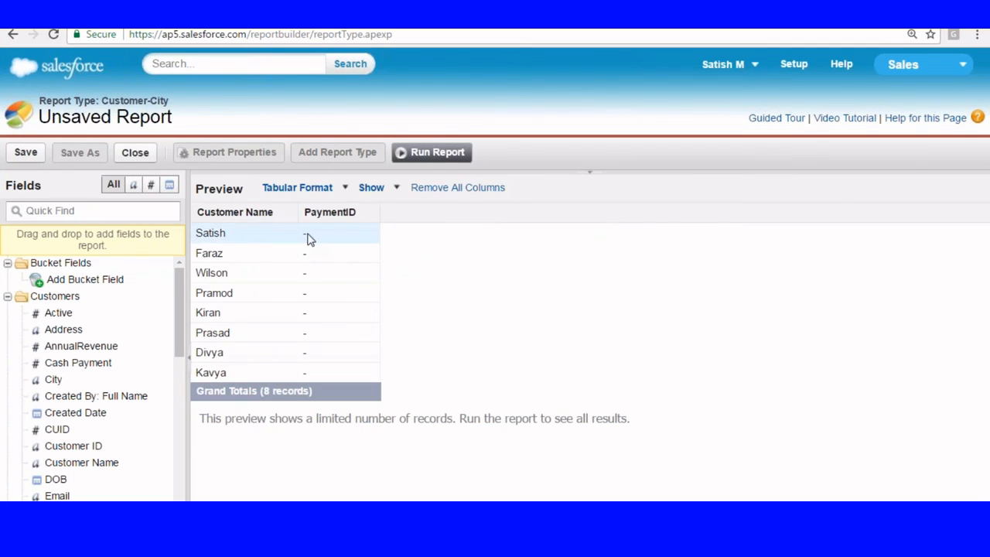
pyautogui.moveTo(340, 215); pyautogui.dragTo(165, 429)
pyautogui.scroll(-3, 110, 404)
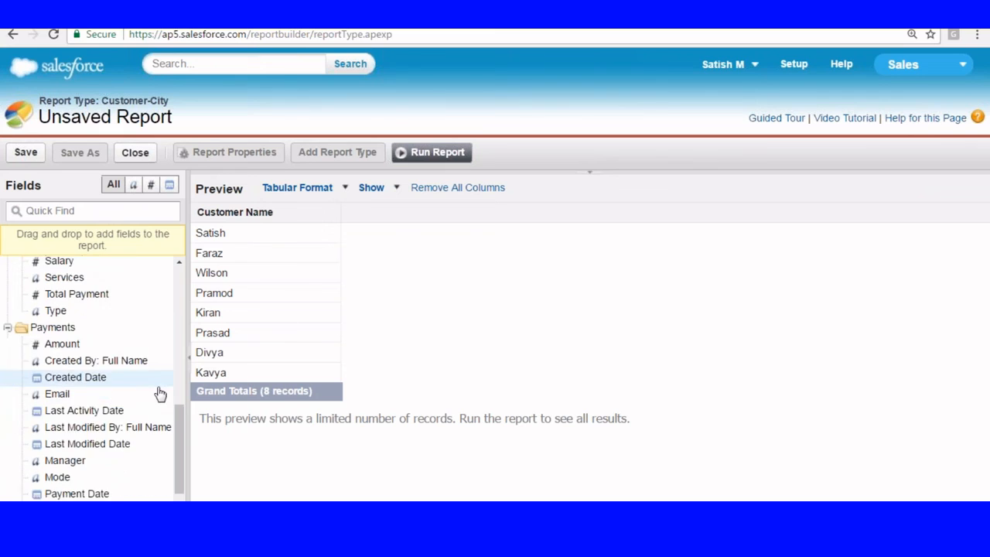
pyautogui.moveTo(66, 416); pyautogui.dragTo(294, 276)
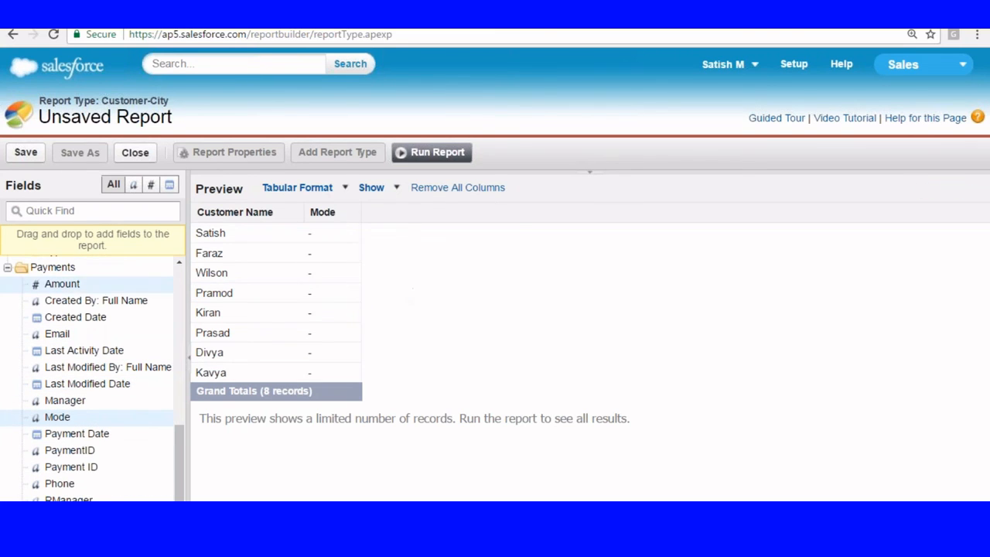
# Step: Switch the report to Joined, add a Customer -Loan block, then go to Setup home
pyautogui.click(344, 194)
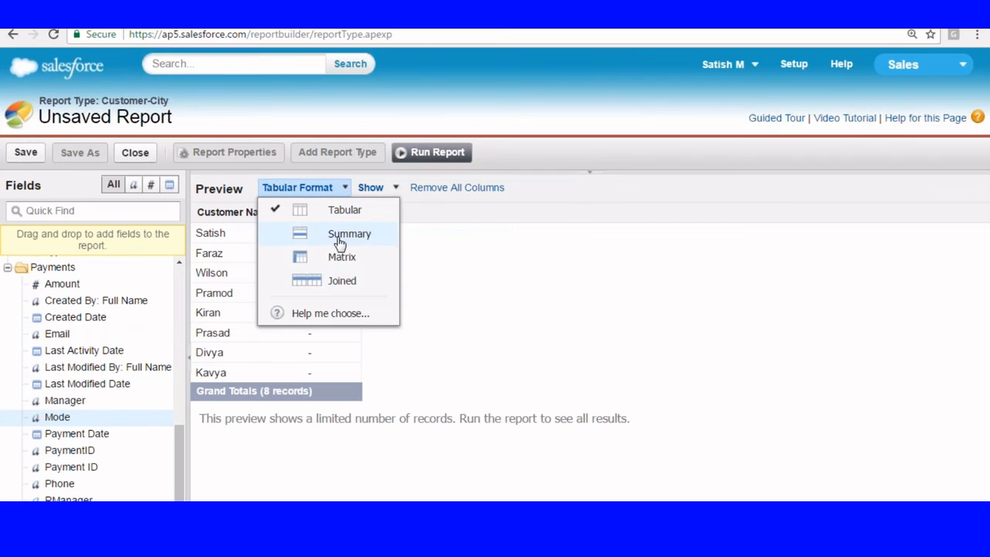
pyautogui.click(337, 285)
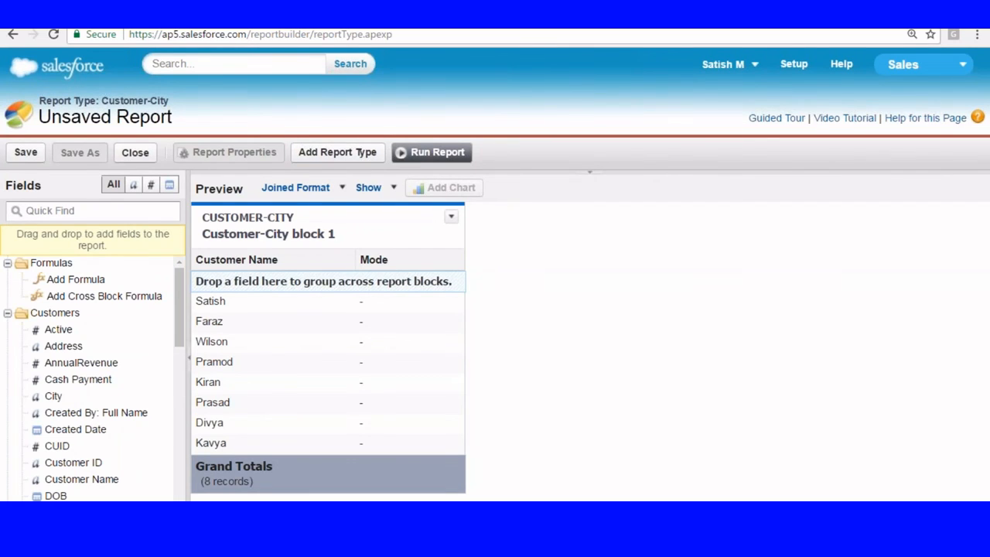
pyautogui.click(340, 152)
pyautogui.click(93, 326)
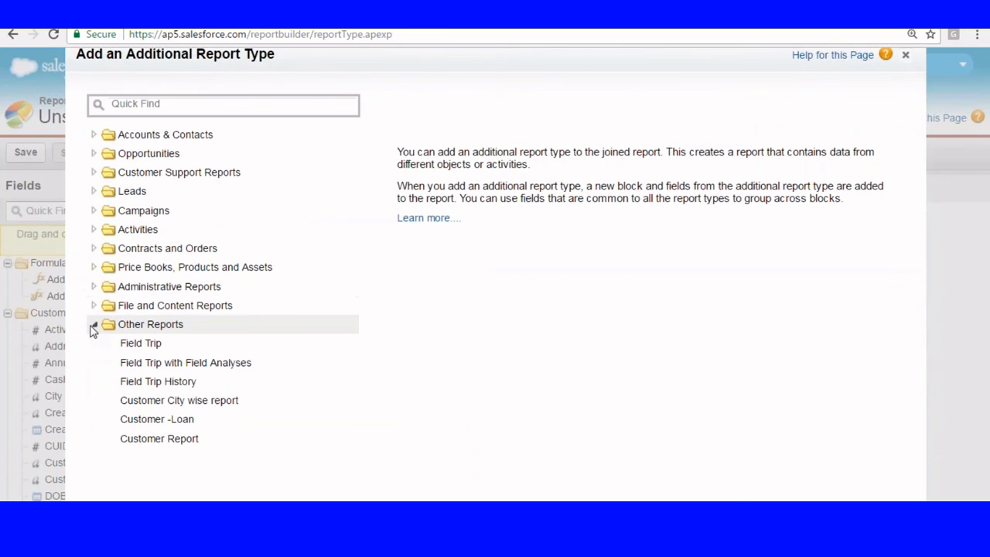
pyautogui.doubleClick(172, 419)
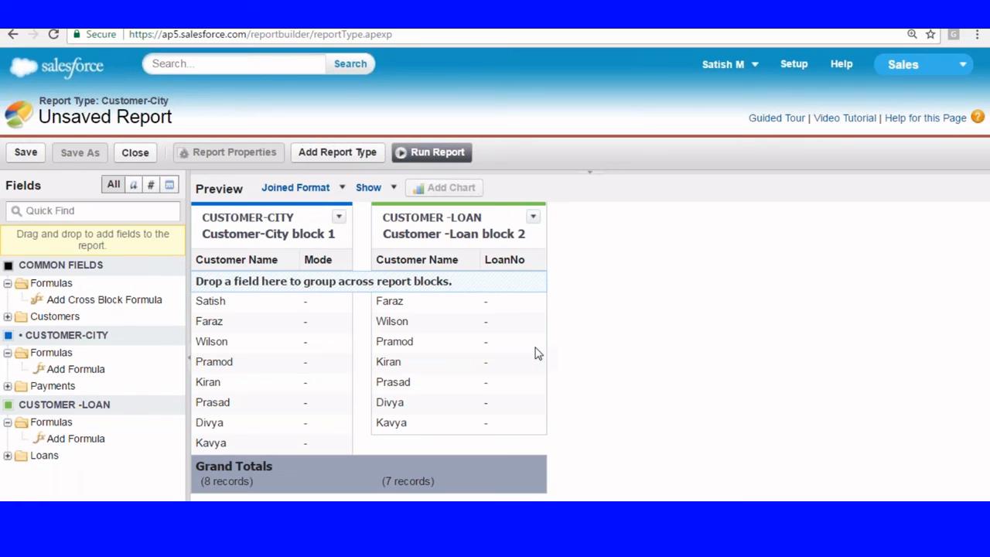
pyautogui.click(796, 65)
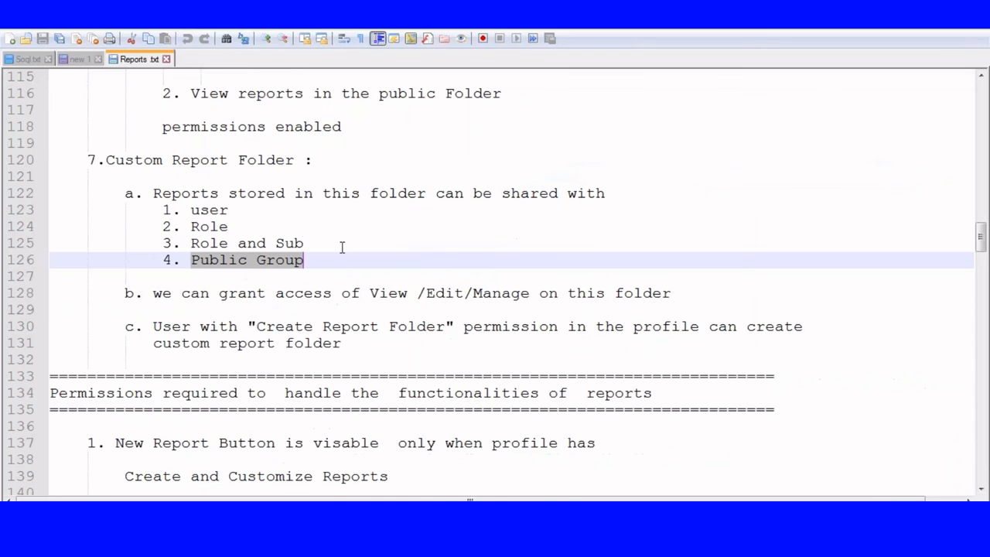
# Step: Highlight the Tabular, Summary, Matrix and Joined report format lines in Reports.txt
pyautogui.scroll(-1, 343, 247)
pyautogui.scroll(-6, 343, 247)
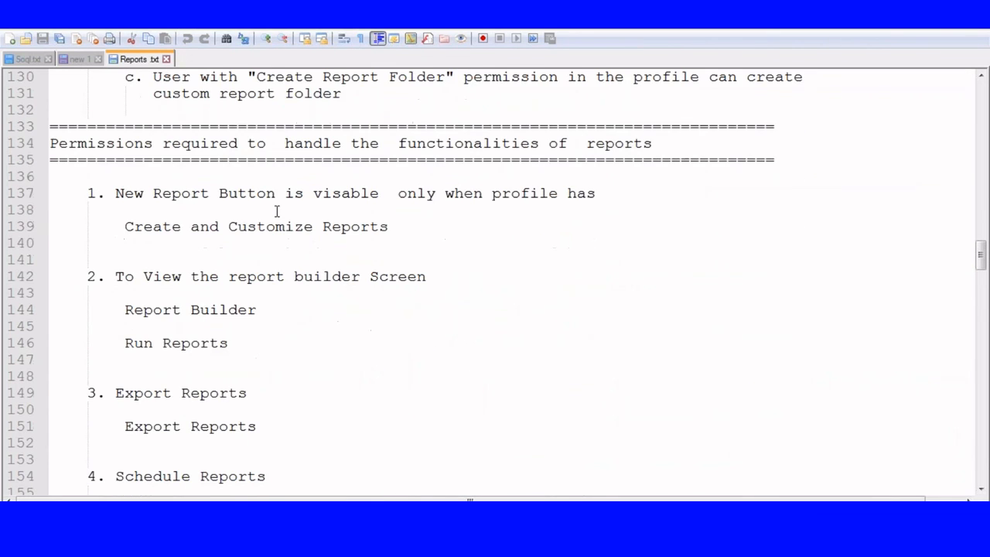
pyautogui.scroll(-10, 276, 211)
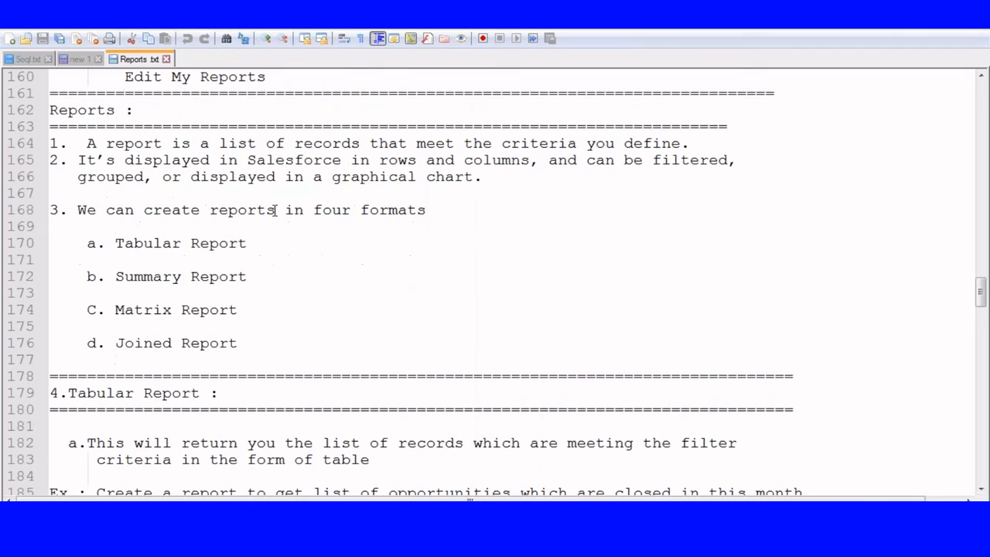
pyautogui.moveTo(116, 234); pyautogui.dragTo(286, 247)
pyautogui.moveTo(110, 276); pyautogui.dragTo(247, 277)
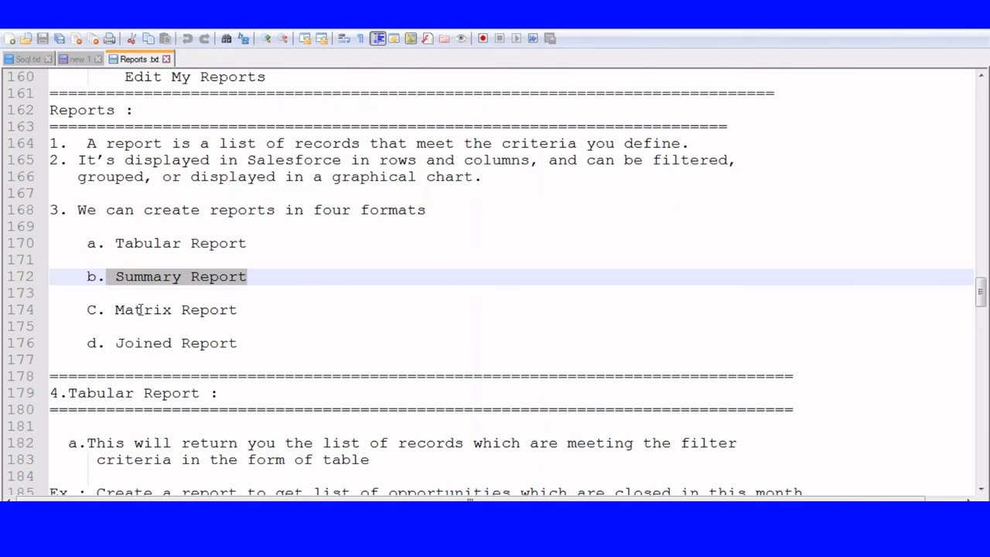
pyautogui.moveTo(106, 309); pyautogui.dragTo(293, 312)
pyautogui.moveTo(119, 345); pyautogui.dragTo(238, 344)
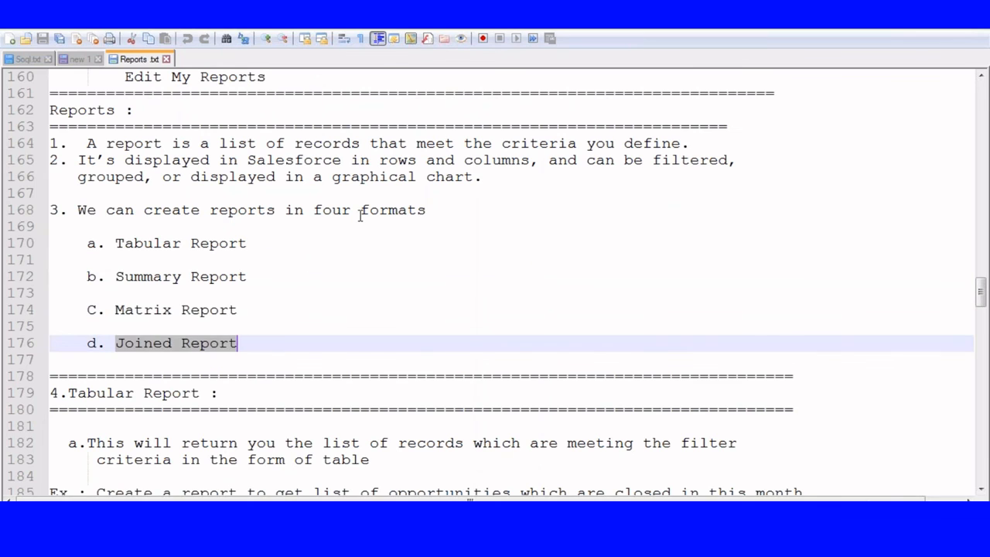
# Step: Highlight the tabular report definition and its closed-opportunities and leads-this-month examples
pyautogui.scroll(-5, 360, 214)
pyautogui.moveTo(87, 194); pyautogui.dragTo(422, 216)
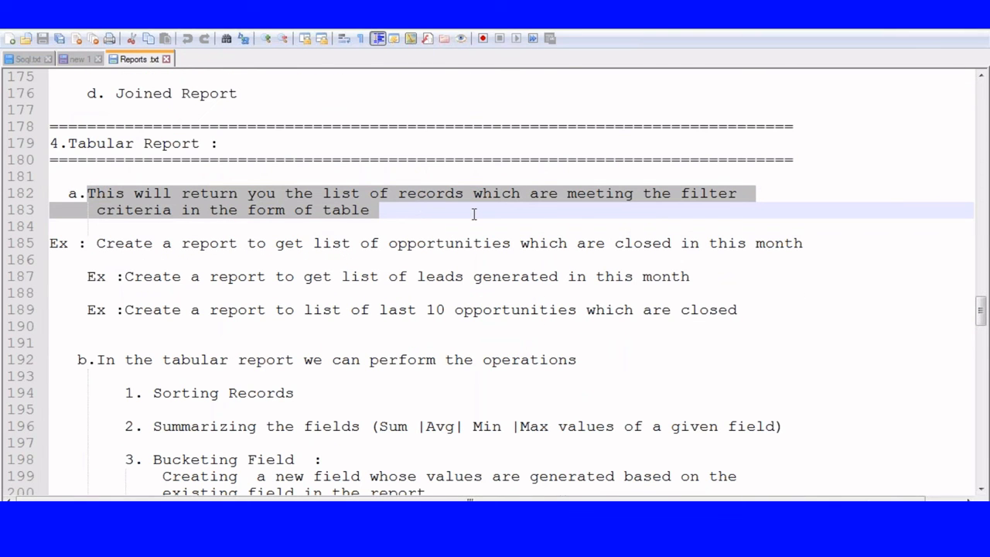
pyautogui.scroll(-2, 474, 214)
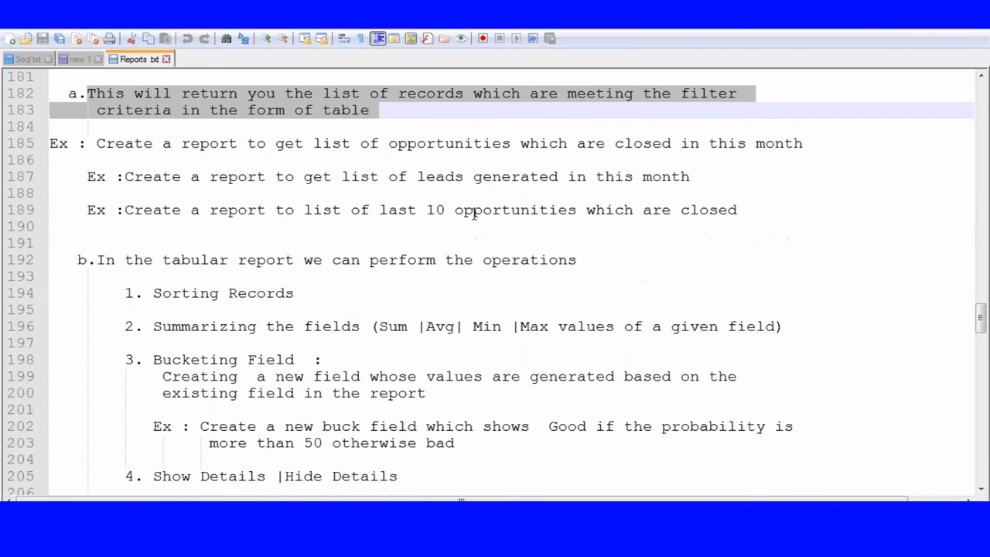
pyautogui.click(94, 143)
pyautogui.moveTo(94, 143); pyautogui.dragTo(854, 140)
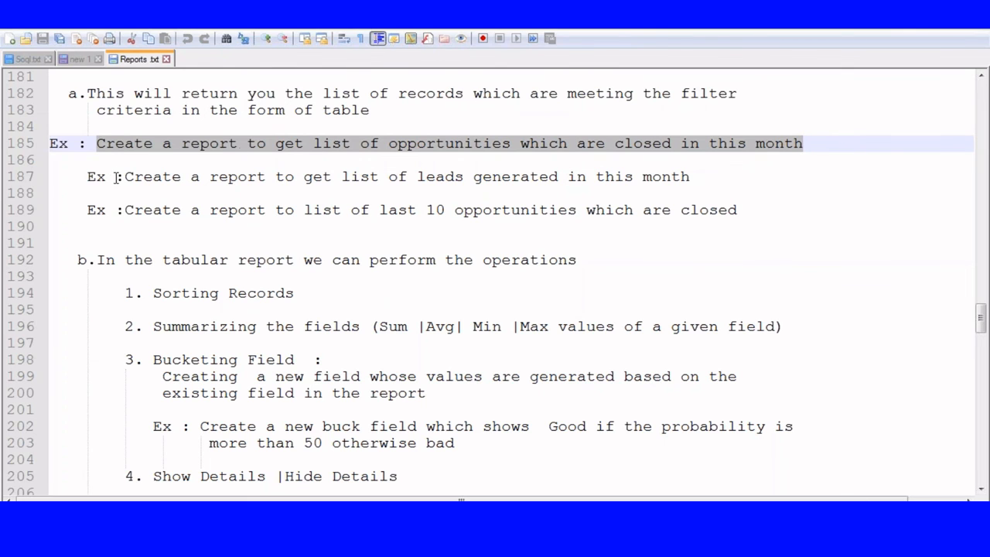
pyautogui.moveTo(116, 177); pyautogui.dragTo(698, 192)
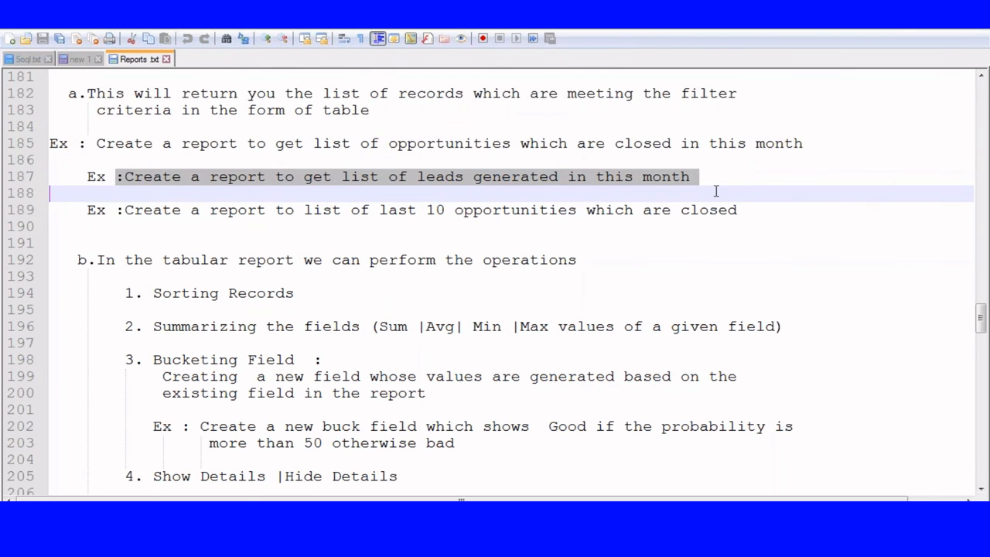
# Step: Highlight the tabular operations from Sorting Records through Show/Hide Details, Printable view, to Schedule Reports
pyautogui.scroll(-3, 693, 212)
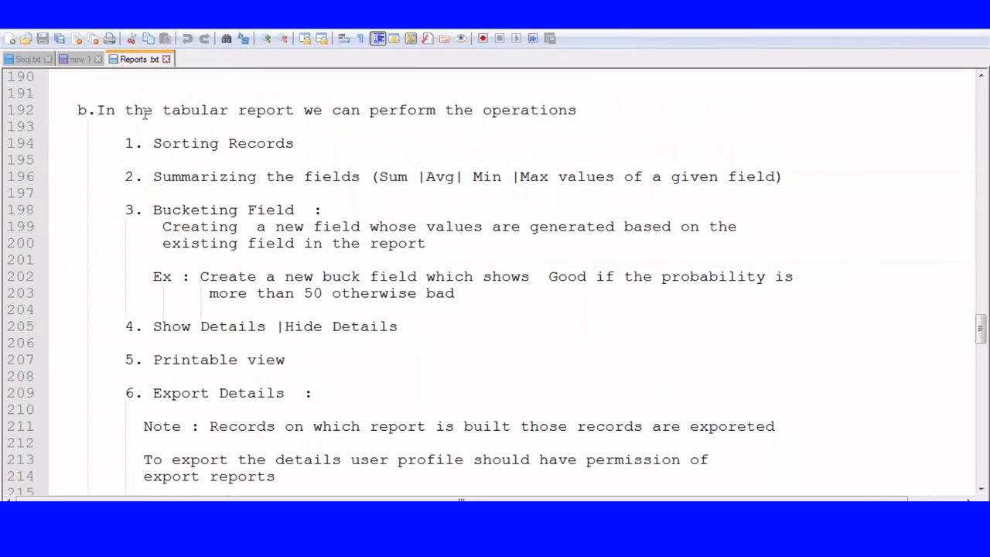
pyautogui.moveTo(152, 143); pyautogui.dragTo(410, 190)
pyautogui.moveTo(154, 206); pyautogui.dragTo(398, 228)
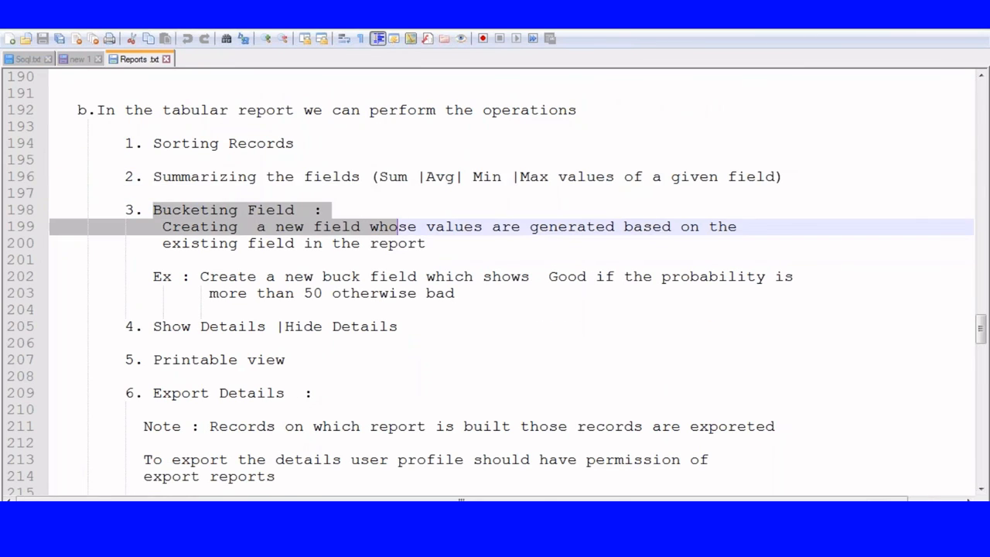
pyautogui.scroll(-2, 154, 218)
pyautogui.moveTo(153, 226); pyautogui.dragTo(419, 226)
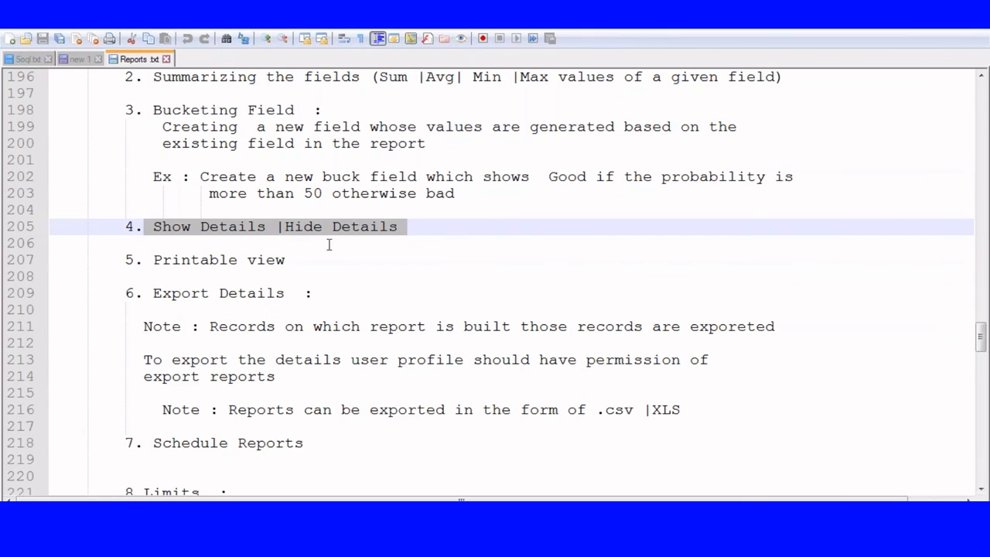
pyautogui.moveTo(157, 246); pyautogui.dragTo(324, 254)
pyautogui.moveTo(148, 293); pyautogui.dragTo(345, 294)
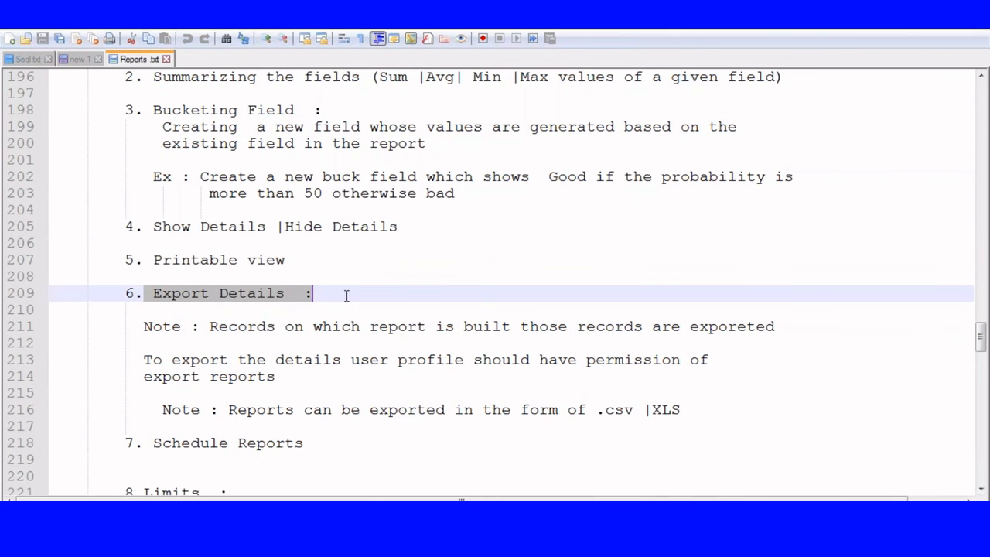
pyautogui.scroll(-3, 356, 283)
pyautogui.moveTo(137, 294); pyautogui.dragTo(348, 301)
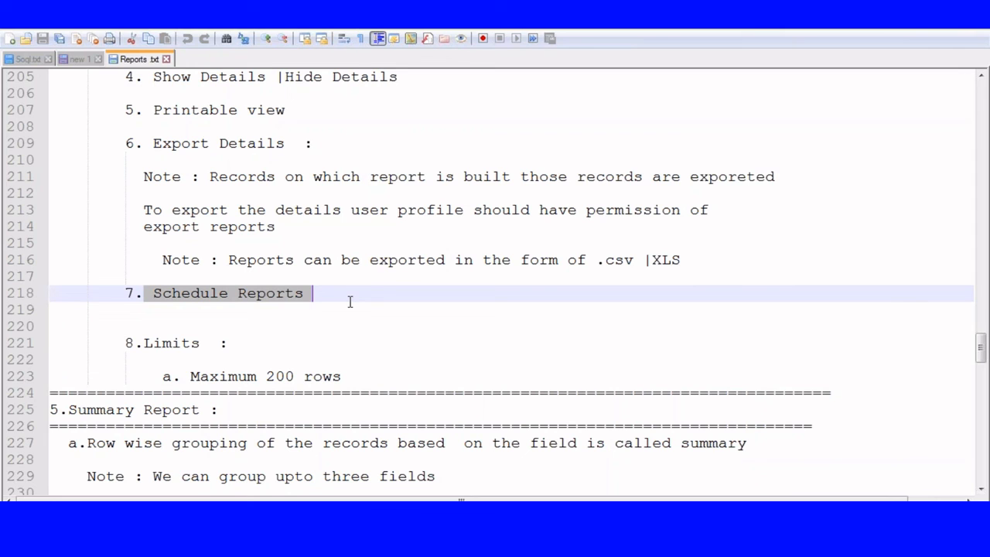
# Step: Highlight the Summary Report items Sorting, Bucketing, Summarizing and Conditional Highlighting in Reports.txt
pyautogui.scroll(-4, 349, 302)
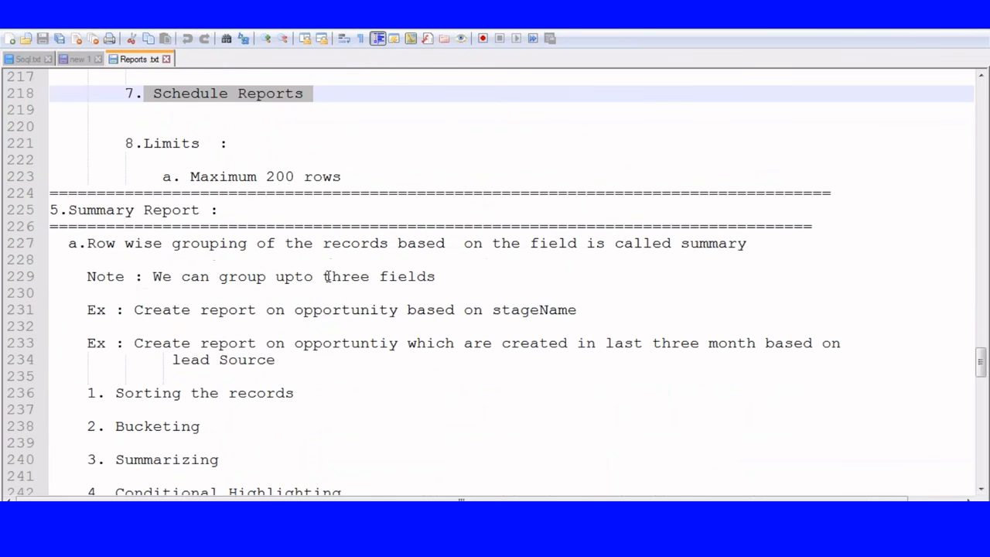
pyautogui.scroll(-2, 111, 222)
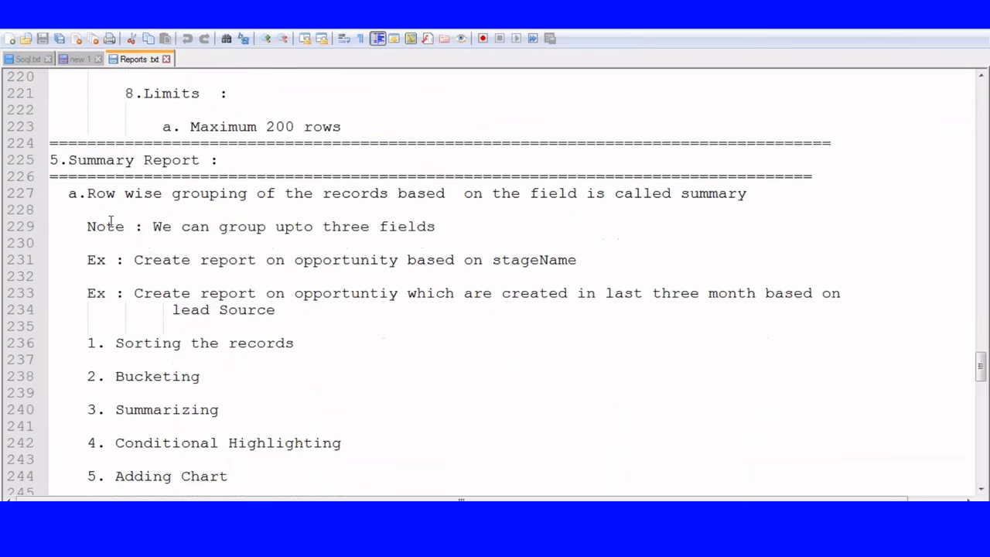
pyautogui.scroll(-1, 111, 222)
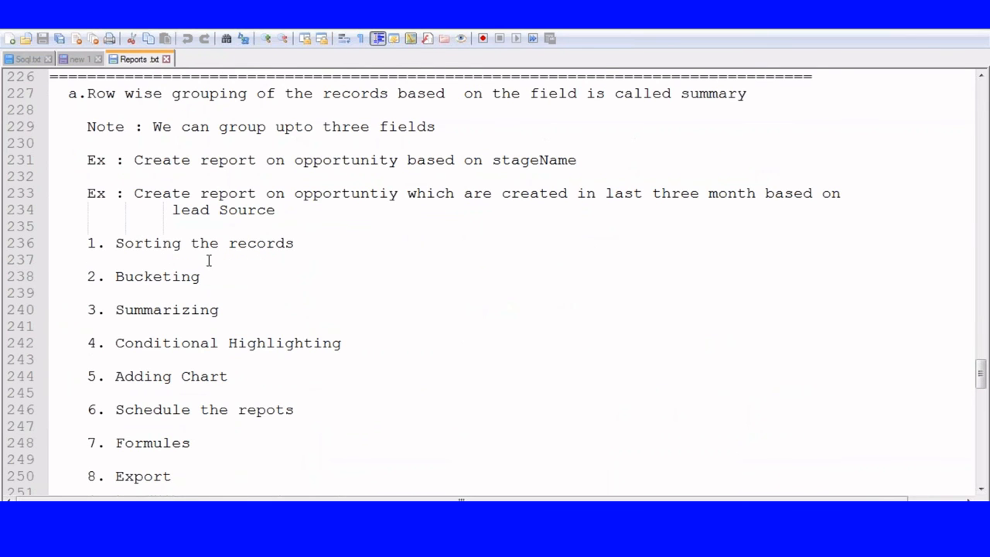
pyautogui.moveTo(114, 242); pyautogui.dragTo(302, 243)
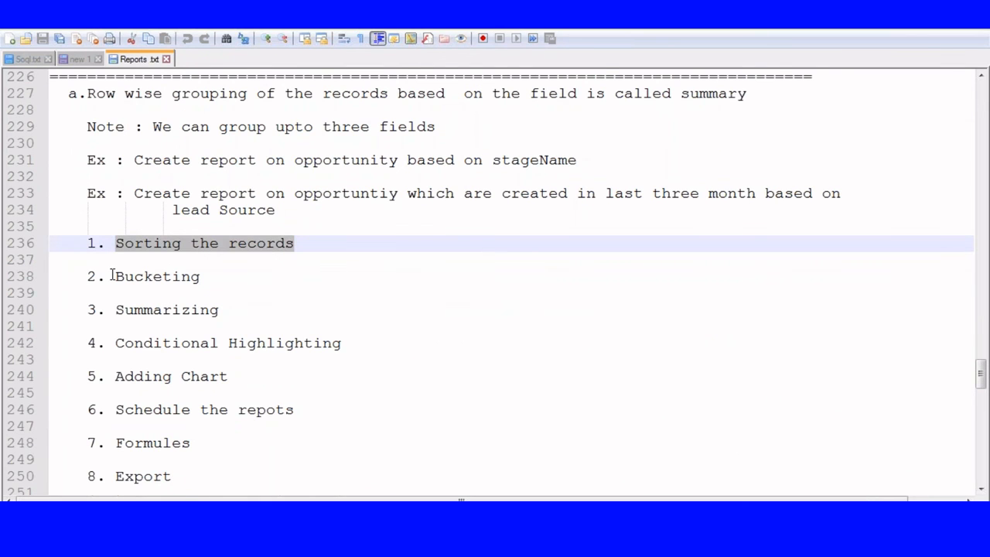
pyautogui.moveTo(115, 276); pyautogui.dragTo(263, 272)
pyautogui.moveTo(116, 309); pyautogui.dragTo(260, 309)
pyautogui.moveTo(116, 342); pyautogui.dragTo(370, 342)
pyautogui.moveTo(125, 376); pyautogui.dragTo(293, 378)
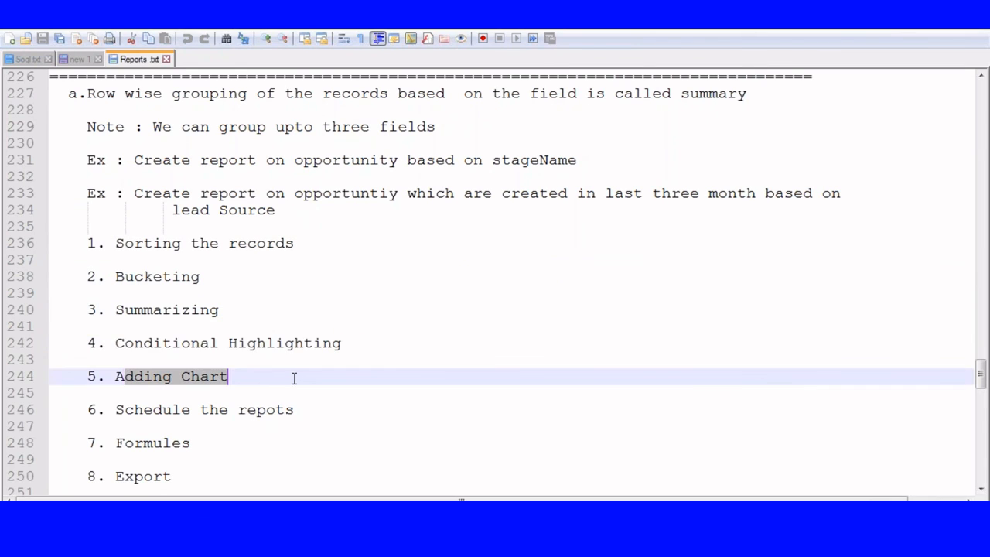
# Step: Highlight the Export and Printable View items further down the summary list
pyautogui.scroll(-1, 283, 391)
pyautogui.scroll(-1, 284, 391)
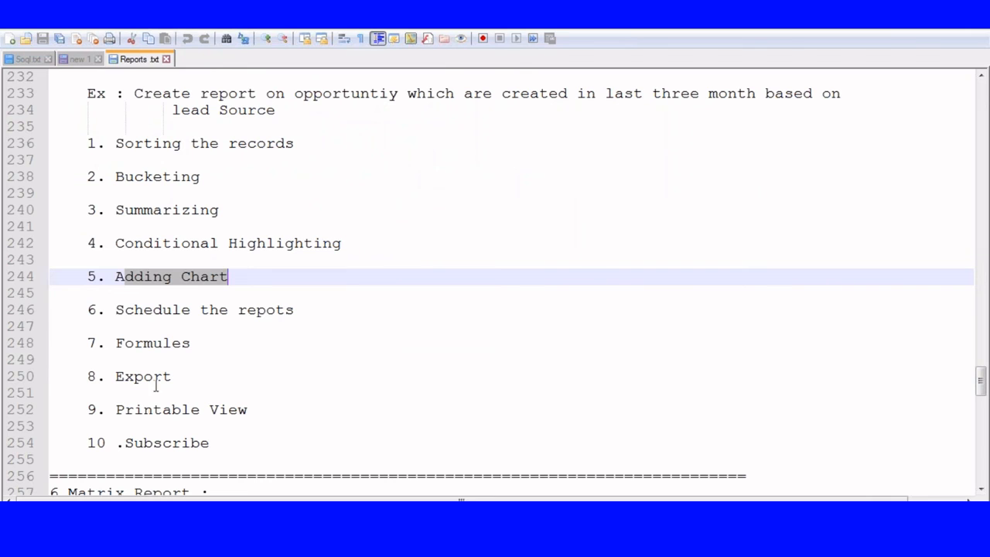
pyautogui.moveTo(117, 377); pyautogui.dragTo(173, 377)
pyautogui.moveTo(117, 409); pyautogui.dragTo(265, 409)
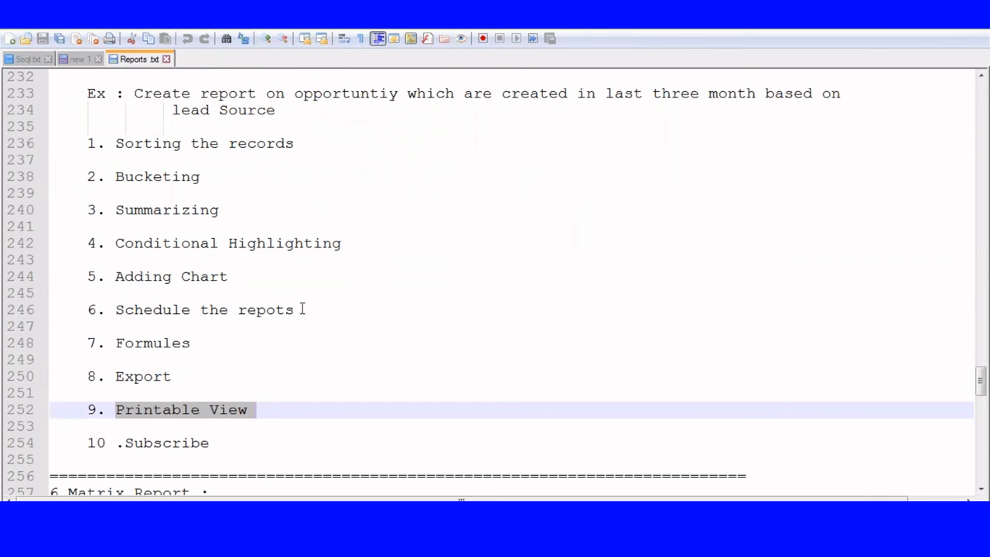
# Step: Select the matrix report definition text
pyautogui.scroll(-1, 509, 266)
pyautogui.scroll(-5, 509, 267)
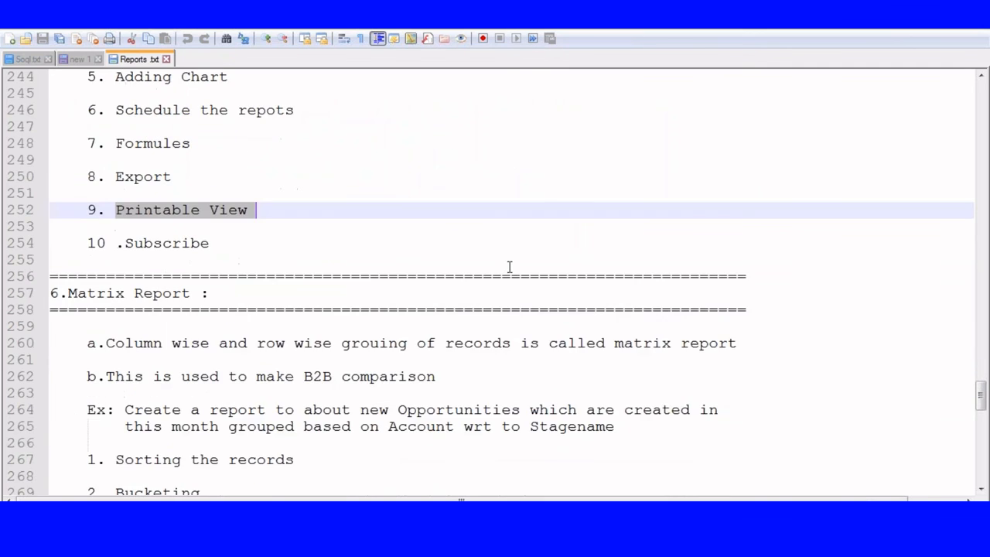
pyautogui.click(96, 243)
pyautogui.moveTo(95, 243); pyautogui.dragTo(475, 276)
# Step: Select the JoinedReport heading, then the words Running and Viewing beneath it
pyautogui.scroll(-1, 458, 373)
pyautogui.scroll(-2, 457, 373)
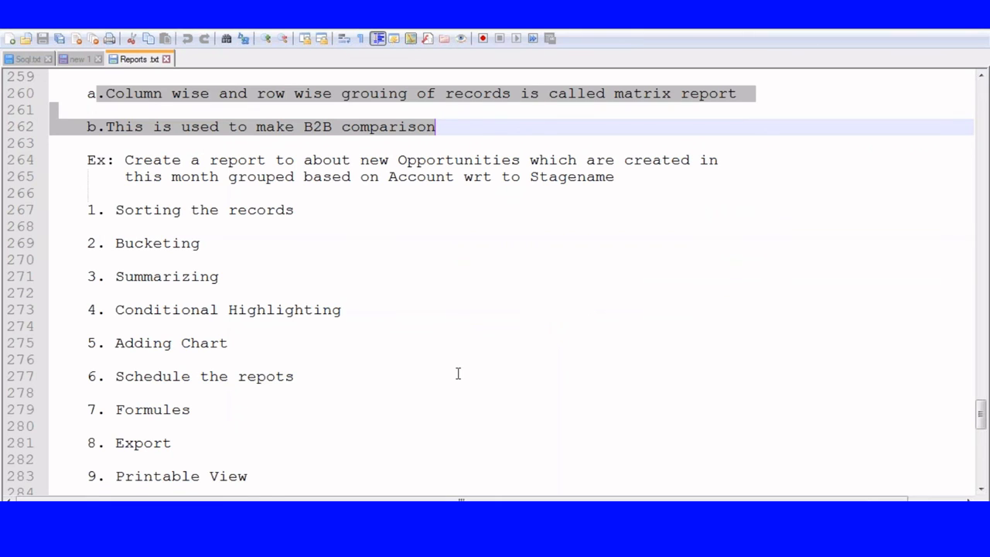
pyautogui.scroll(-7, 458, 374)
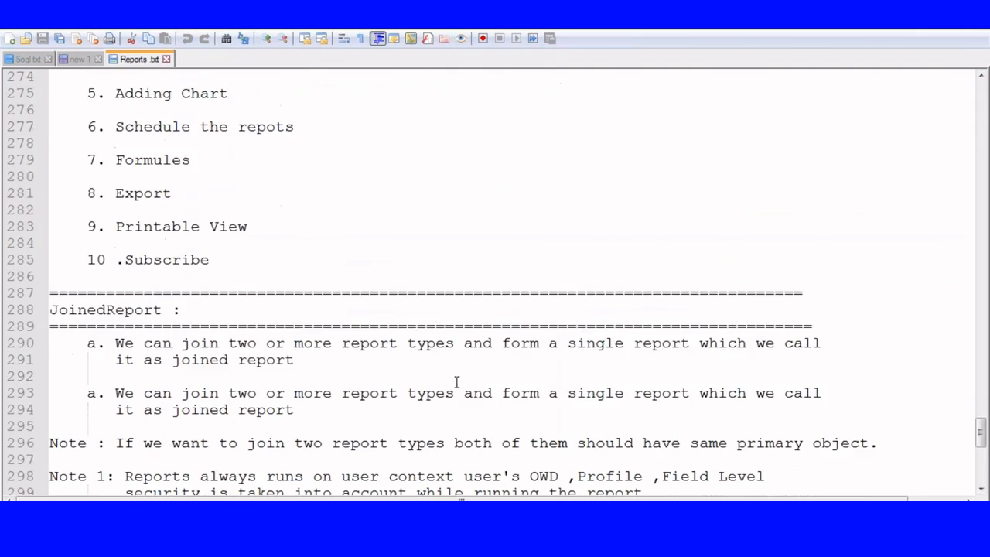
pyautogui.moveTo(51, 210); pyautogui.dragTo(167, 213)
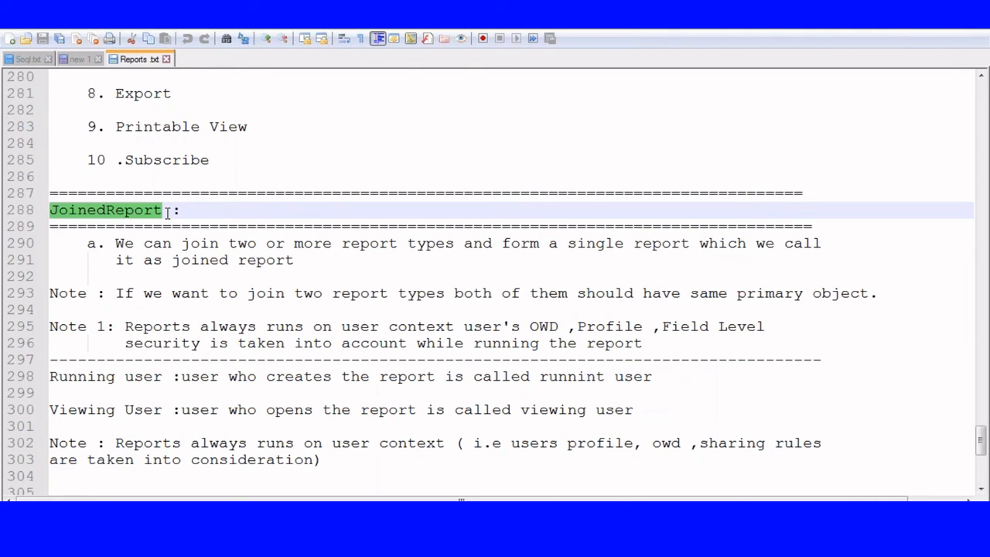
pyautogui.scroll(-3, 167, 212)
pyautogui.click(98, 226)
pyautogui.doubleClick(97, 227)
pyautogui.doubleClick(80, 260)
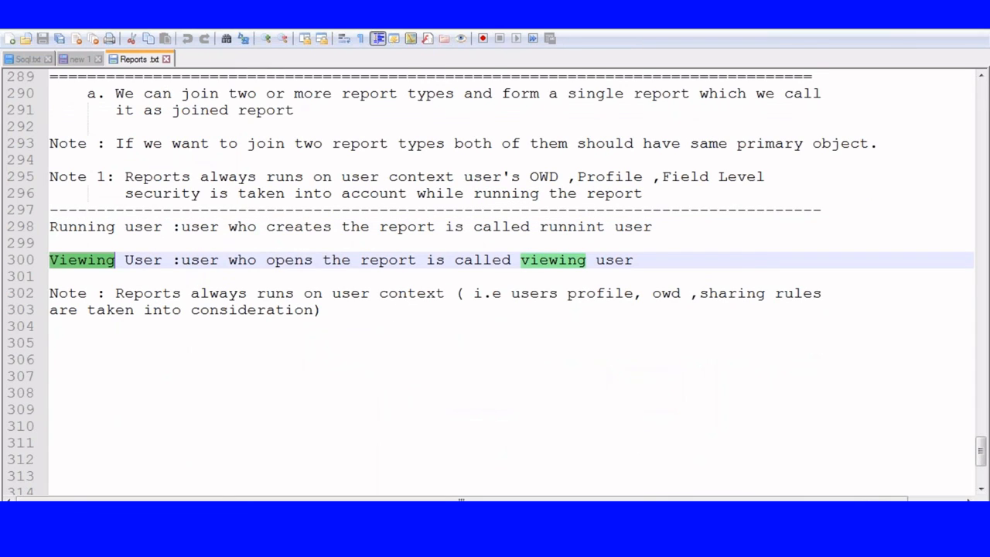